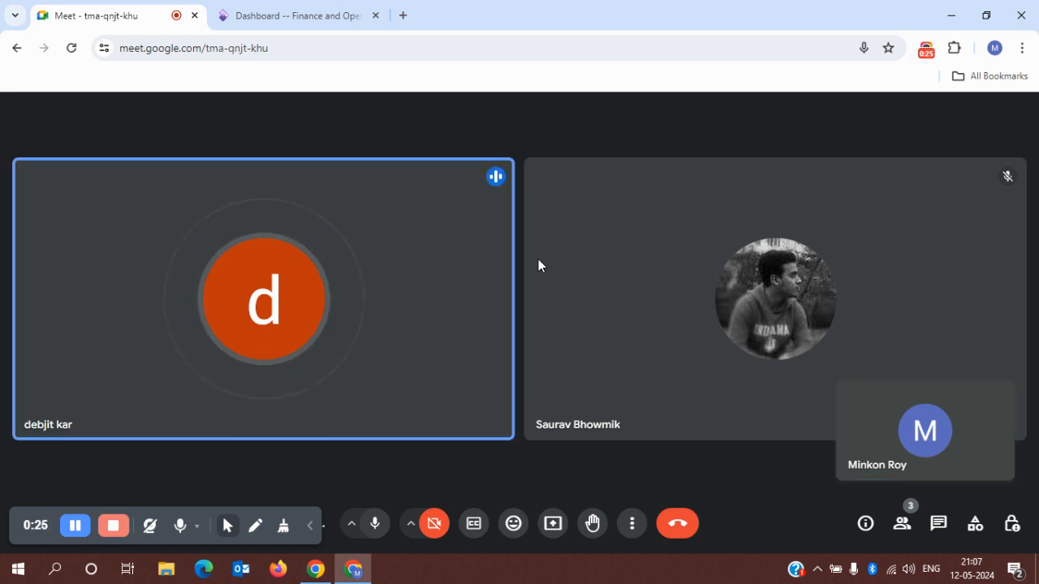
- Read the in-call messages of the Google Meet call and close the chat
{"action": "mouse_move", "coordinate": [282, 17]}
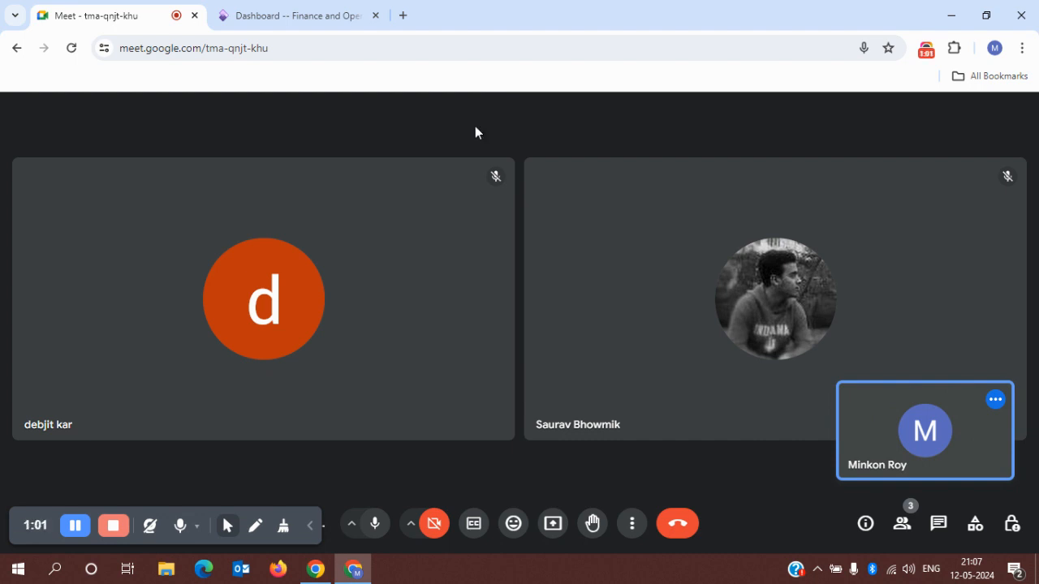
{"action": "left_click", "coordinate": [312, 528]}
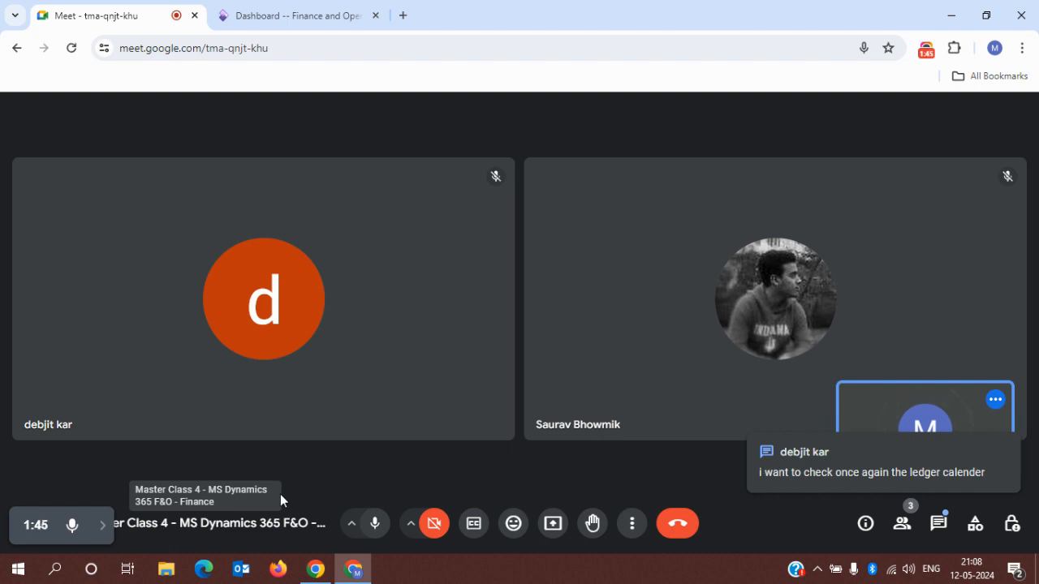
{"action": "left_click", "coordinate": [939, 524]}
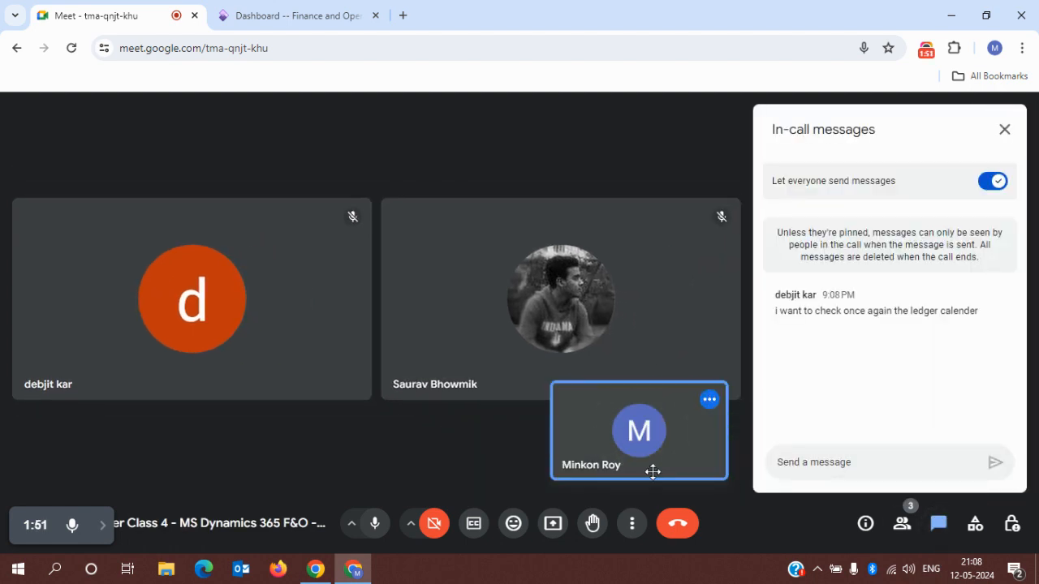
{"action": "left_click", "coordinate": [1004, 130]}
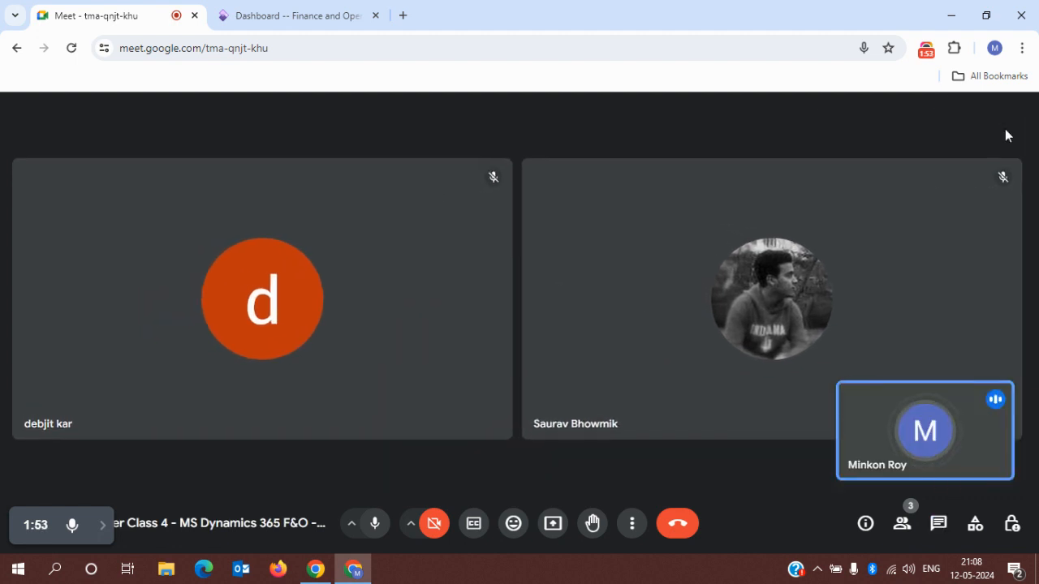
- Present the entire screen in the Google Meet call and hide the sharing notice
{"action": "left_click", "coordinate": [554, 524]}
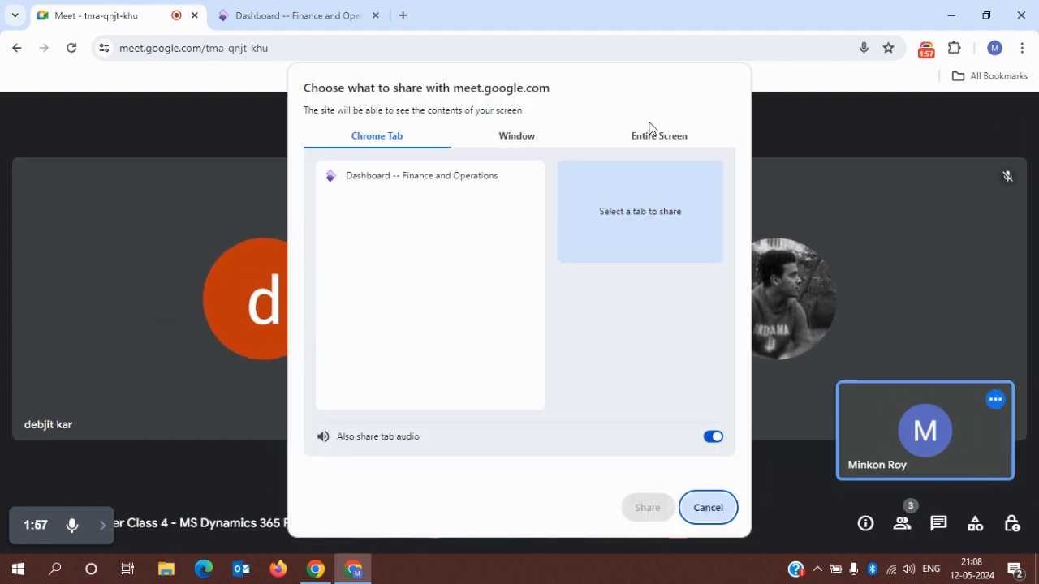
{"action": "left_click", "coordinate": [658, 149]}
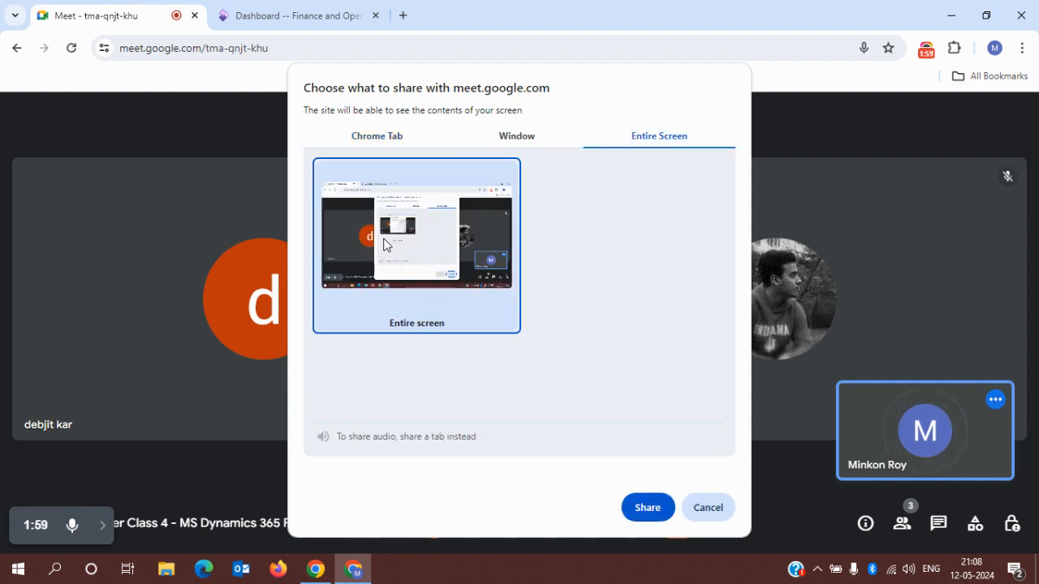
{"action": "left_click", "coordinate": [654, 513]}
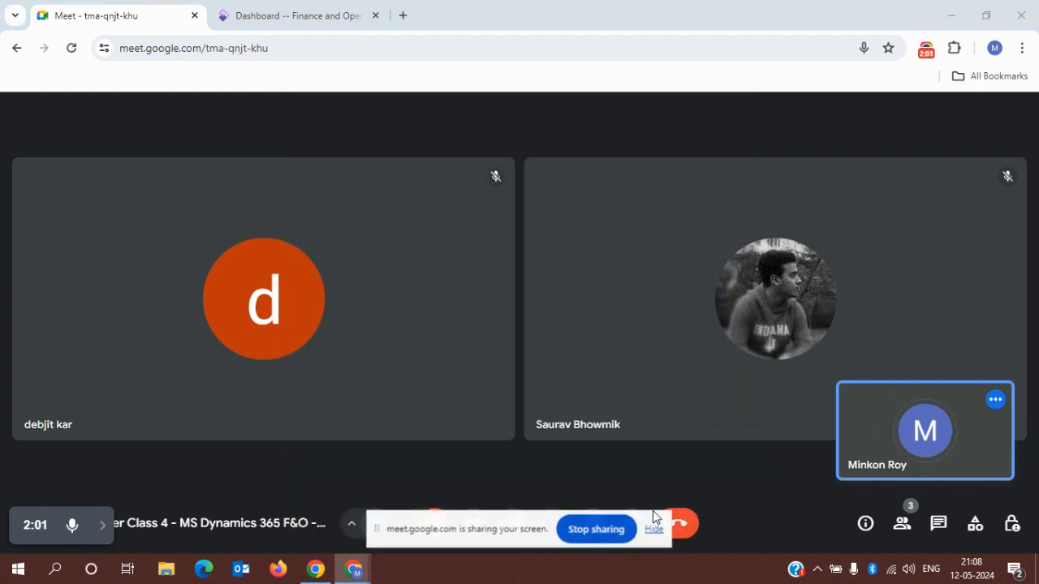
{"action": "left_click", "coordinate": [656, 529]}
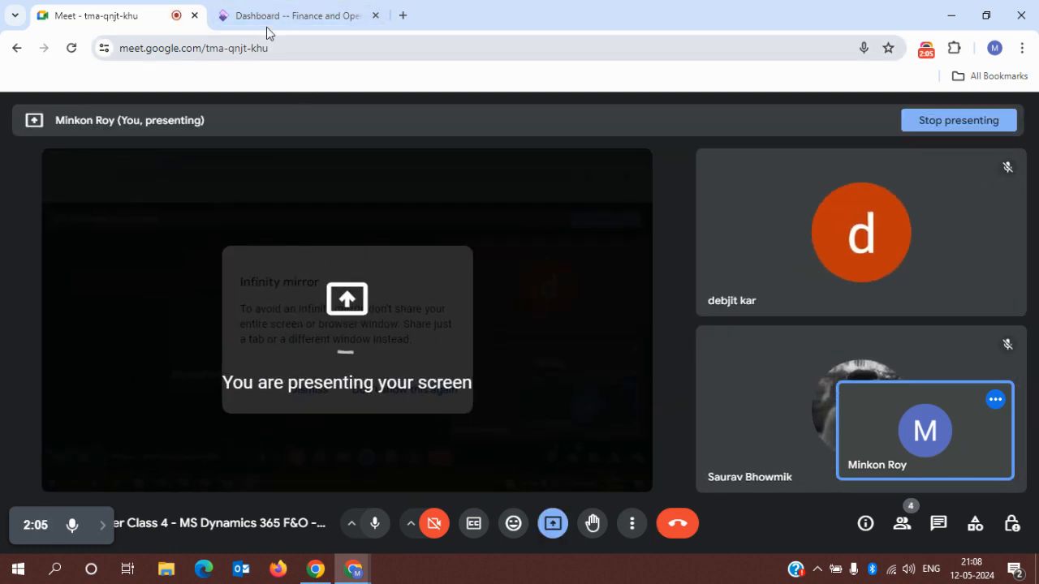
- Switch to Finance and Operations and bring up the General ledger entries in the module list
{"action": "left_click", "coordinate": [269, 17]}
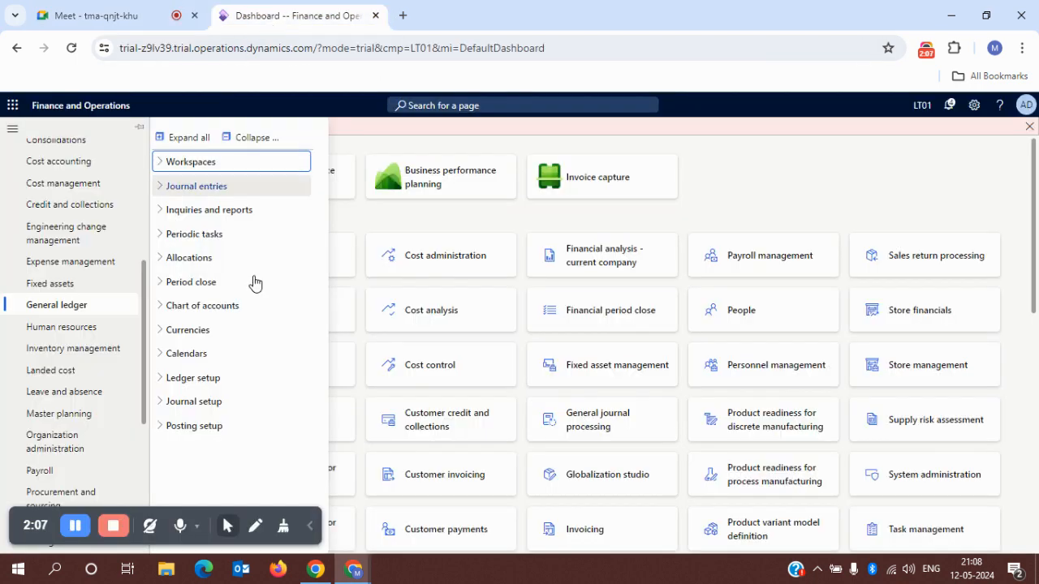
{"action": "left_click", "coordinate": [309, 527]}
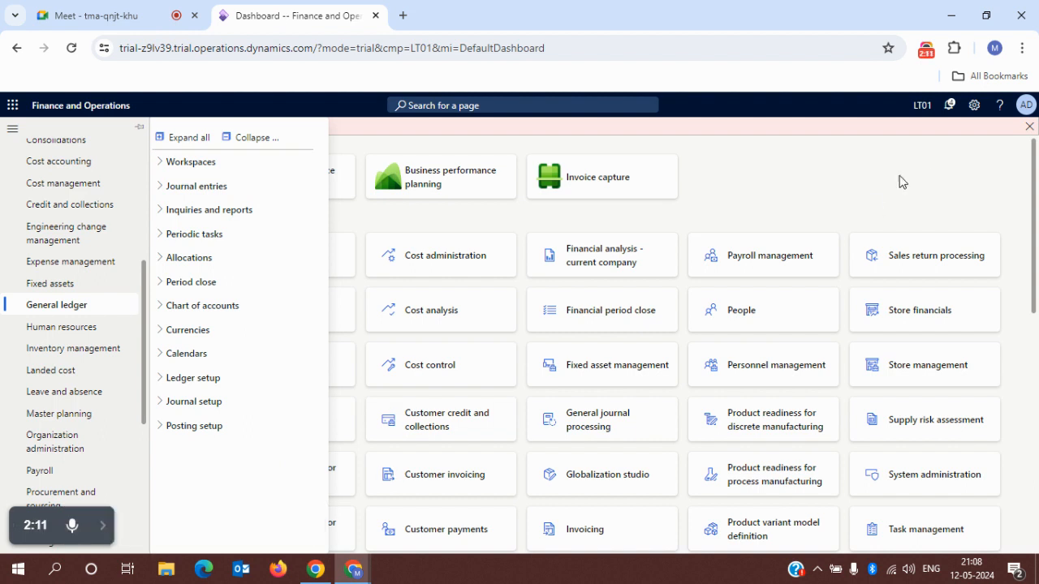
{"action": "left_click", "coordinate": [840, 186]}
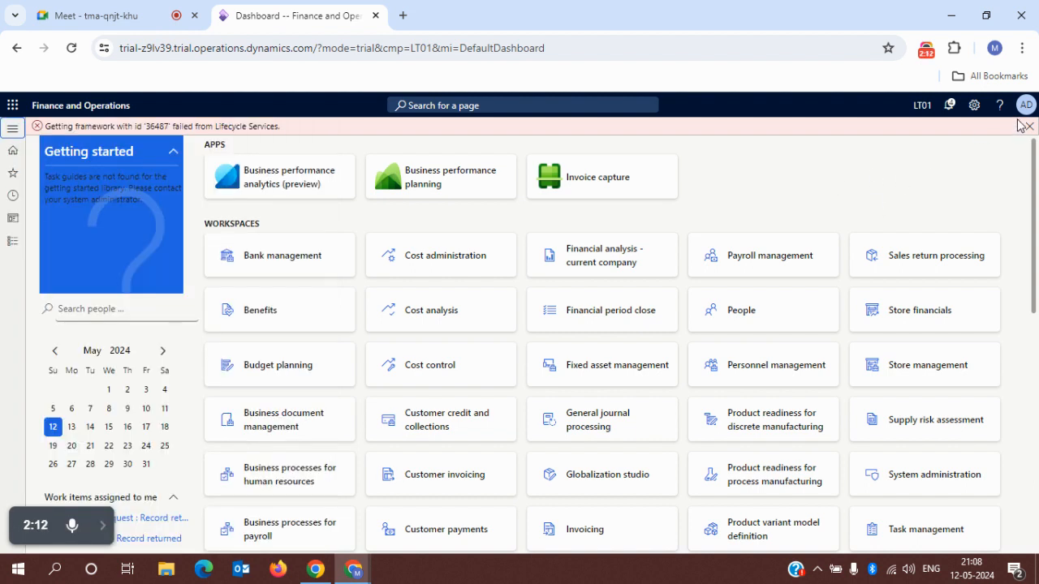
{"action": "left_click", "coordinate": [82, 12]}
{"action": "left_click", "coordinate": [276, 17]}
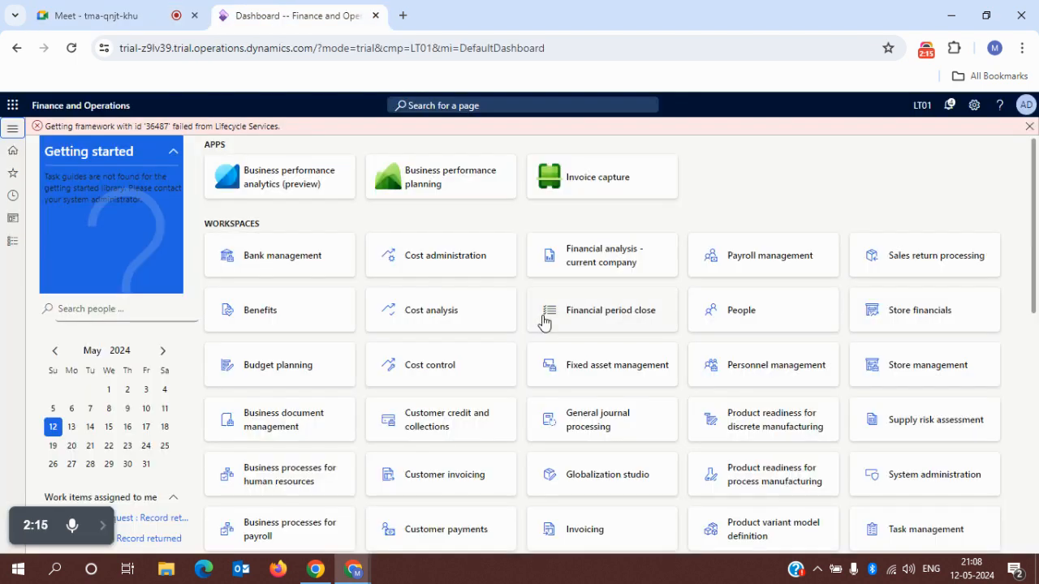
{"action": "left_click", "coordinate": [13, 242]}
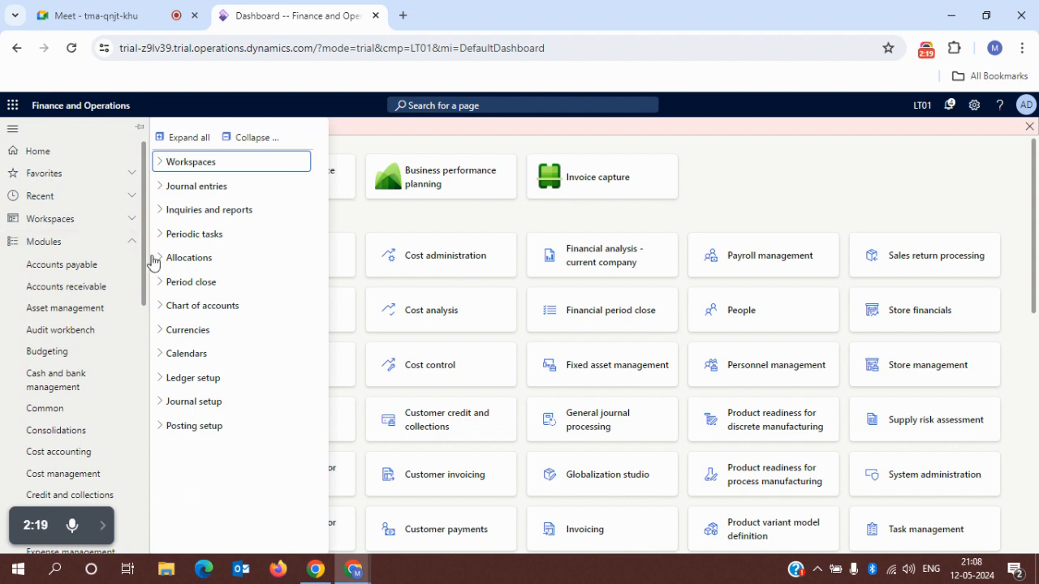
{"action": "left_click_drag", "start_coordinate": [144, 258], "coordinate": [147, 405]}
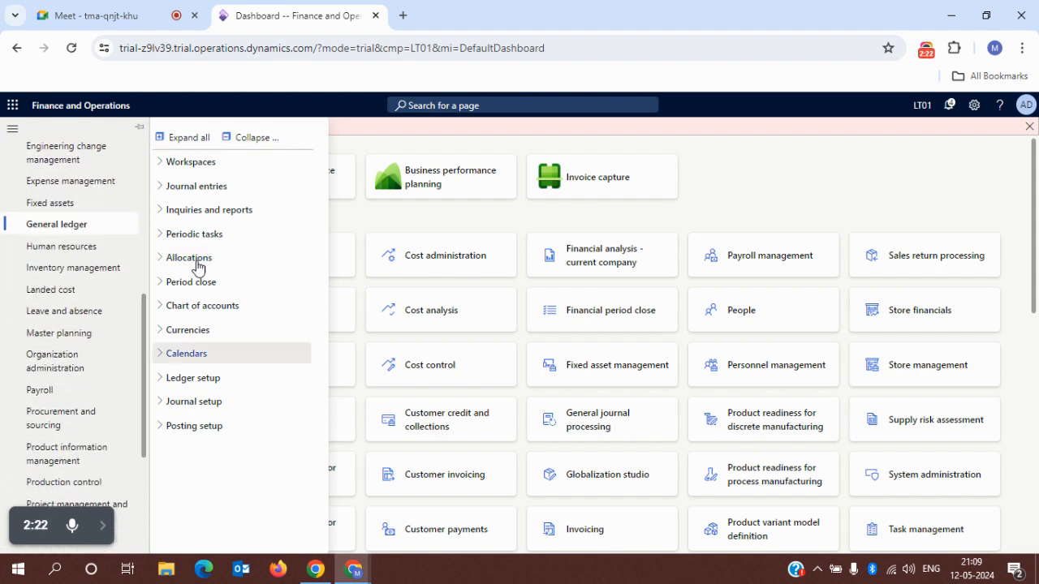
- Dismiss the infinity mirror warning in Google Meet and return to Finance and Operations
{"action": "left_click", "coordinate": [107, 14]}
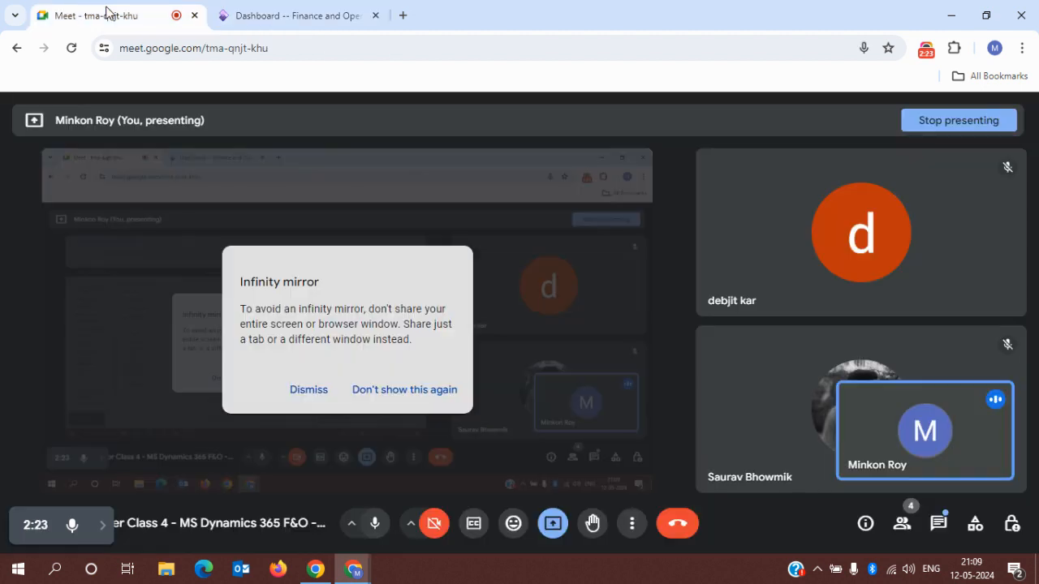
{"action": "left_click", "coordinate": [303, 396]}
{"action": "left_click", "coordinate": [238, 7]}
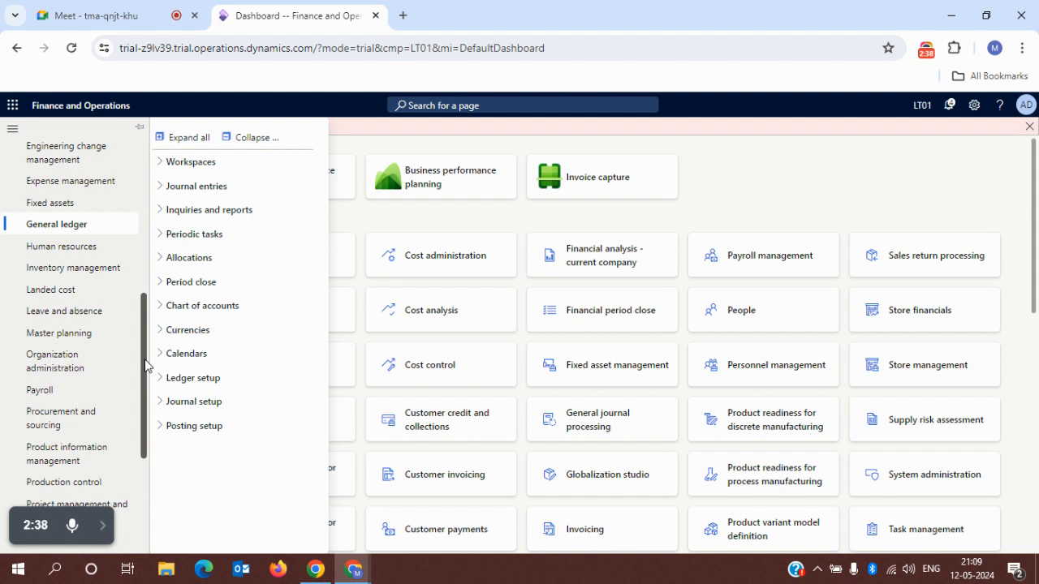
- Open the Ledger calendars page of the General ledger module
{"action": "left_click_drag", "start_coordinate": [145, 365], "coordinate": [145, 429]}
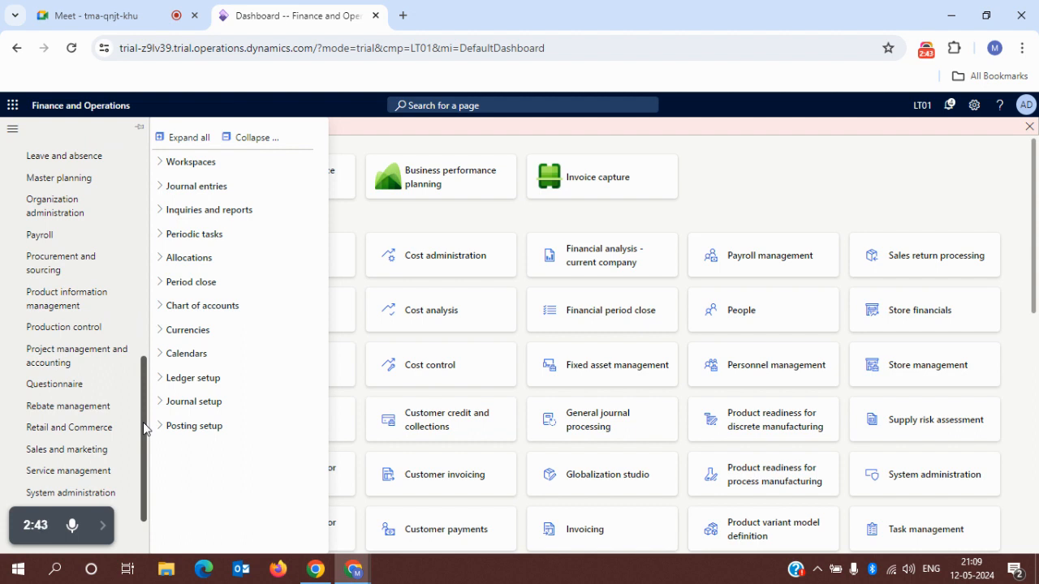
{"action": "left_click_drag", "start_coordinate": [144, 428], "coordinate": [147, 355]}
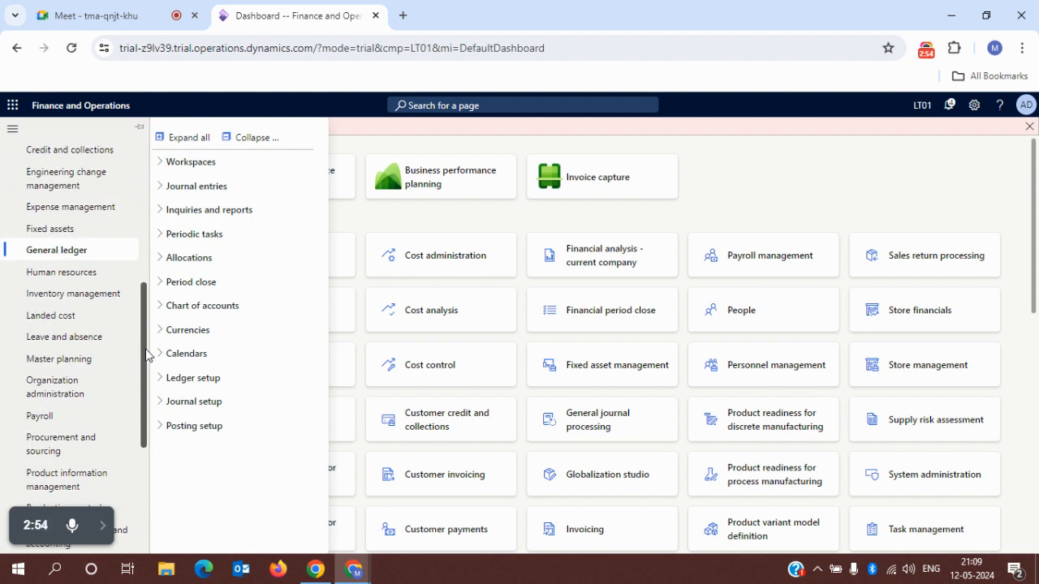
{"action": "left_click_drag", "start_coordinate": [147, 351], "coordinate": [146, 352]}
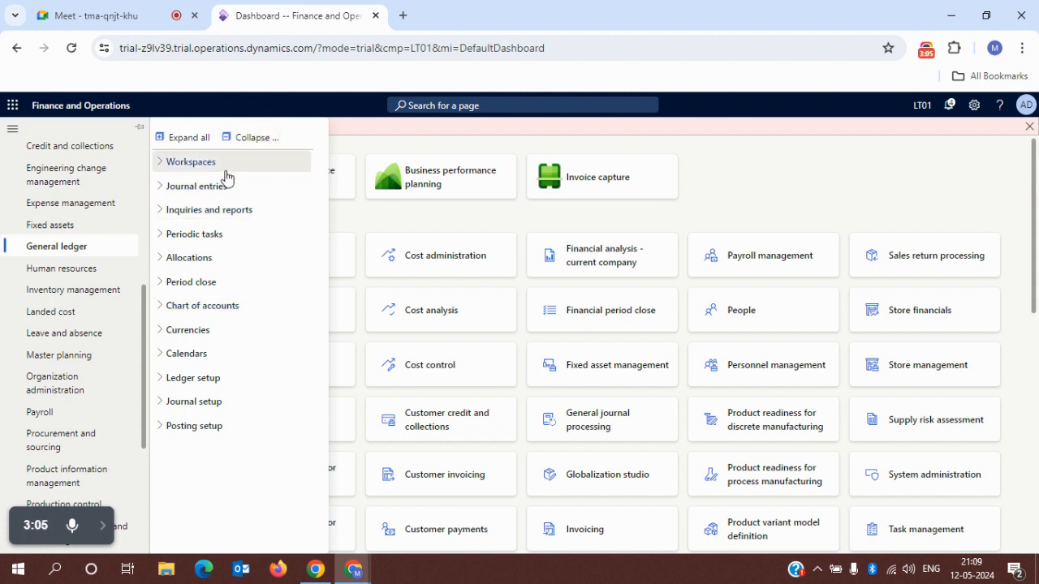
{"action": "left_click", "coordinate": [171, 362]}
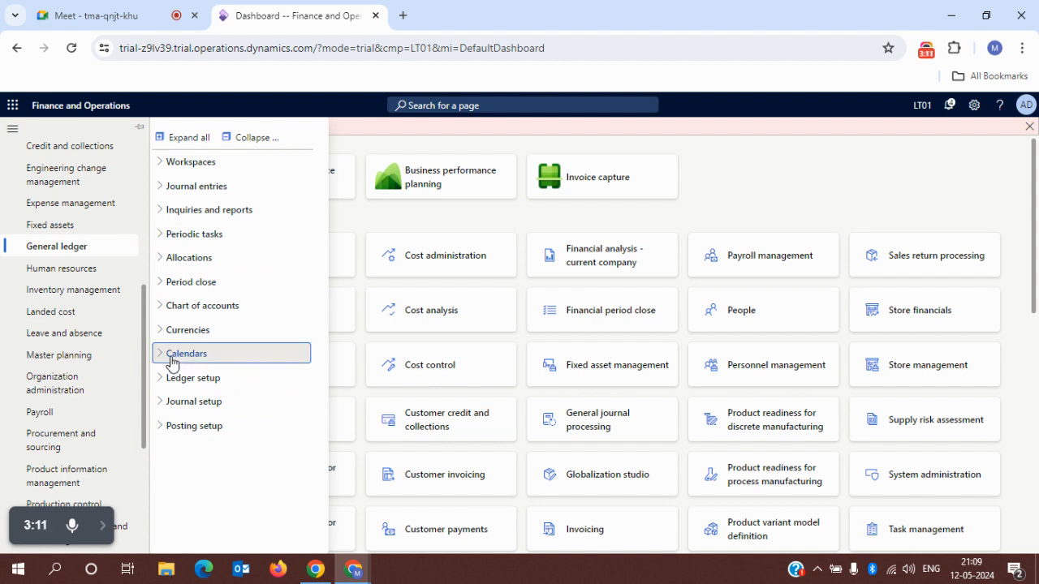
{"action": "left_click", "coordinate": [200, 378]}
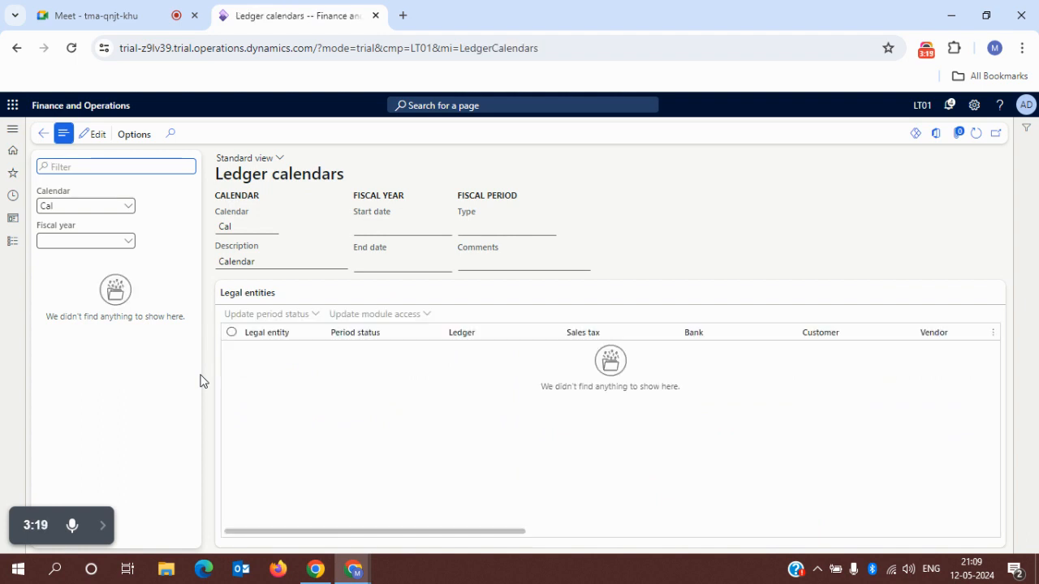
- Open General ledger's Fiscal calendars page in a duplicate browser tab and look over the Cal calendar's years and periods
{"action": "right_click", "coordinate": [288, 27]}
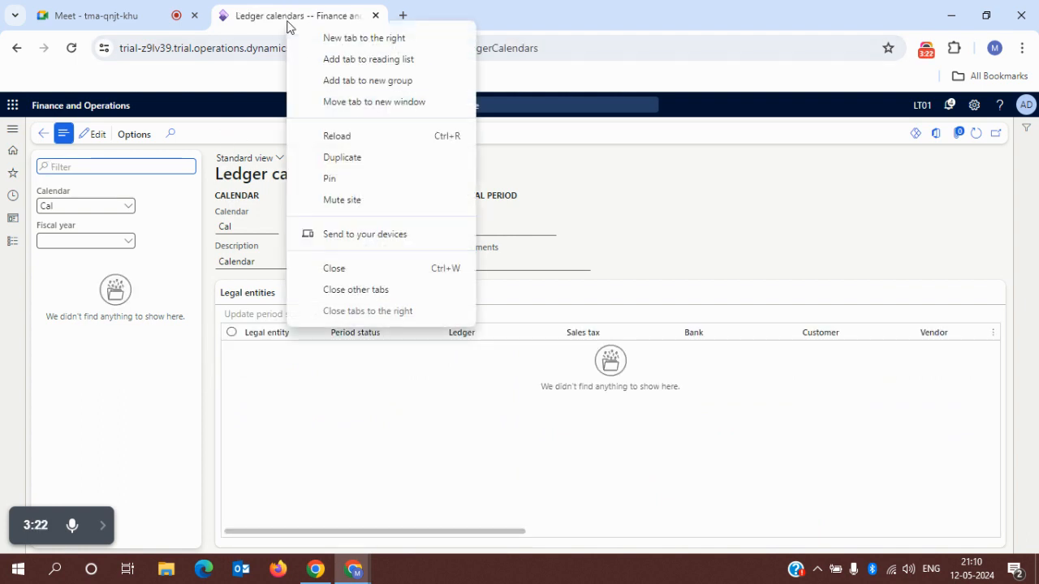
{"action": "left_click", "coordinate": [383, 162]}
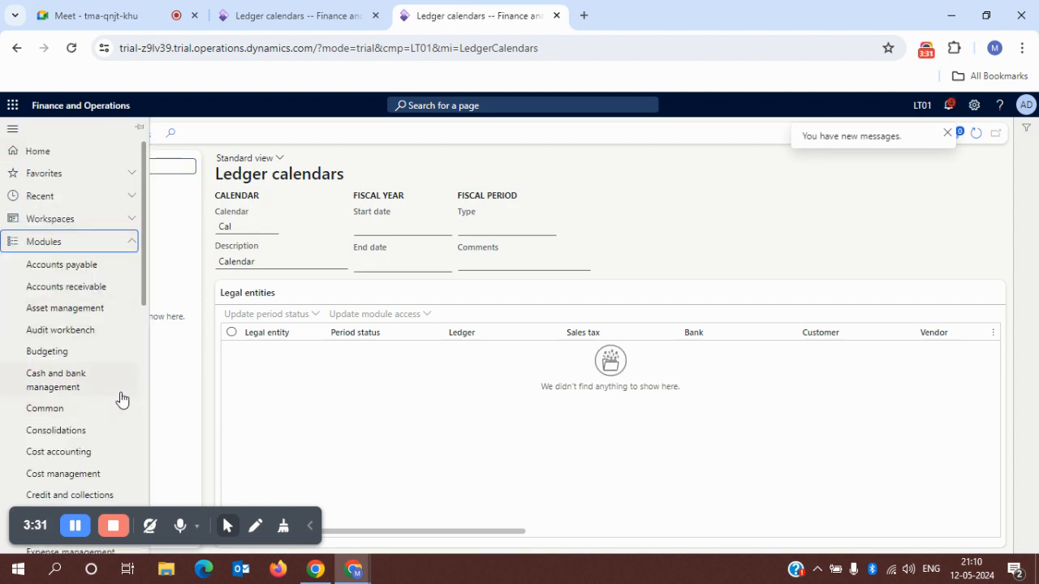
{"action": "left_click_drag", "start_coordinate": [142, 297], "coordinate": [151, 398]}
{"action": "left_click", "coordinate": [82, 344]}
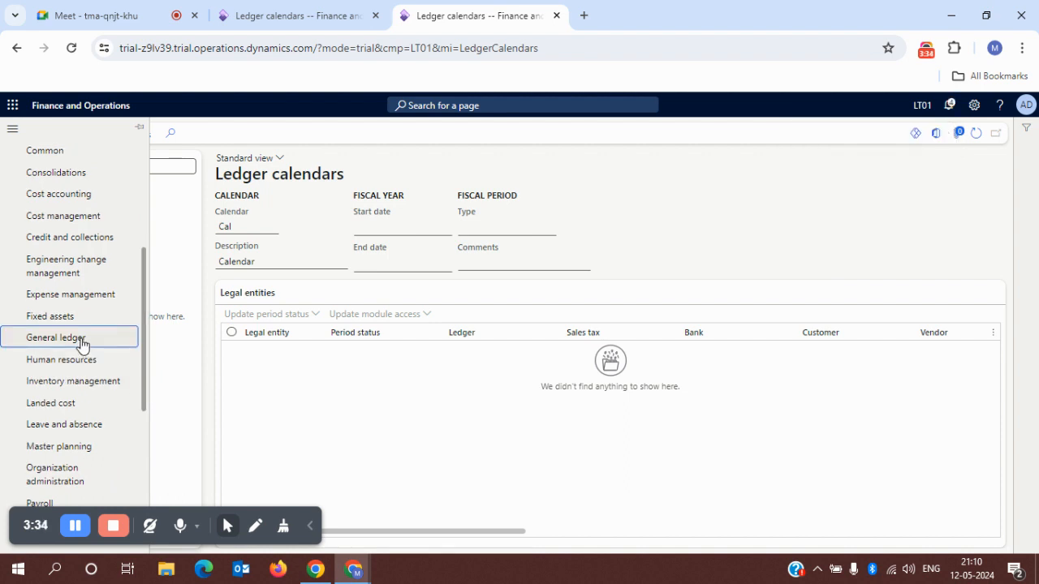
{"action": "left_click", "coordinate": [235, 396]}
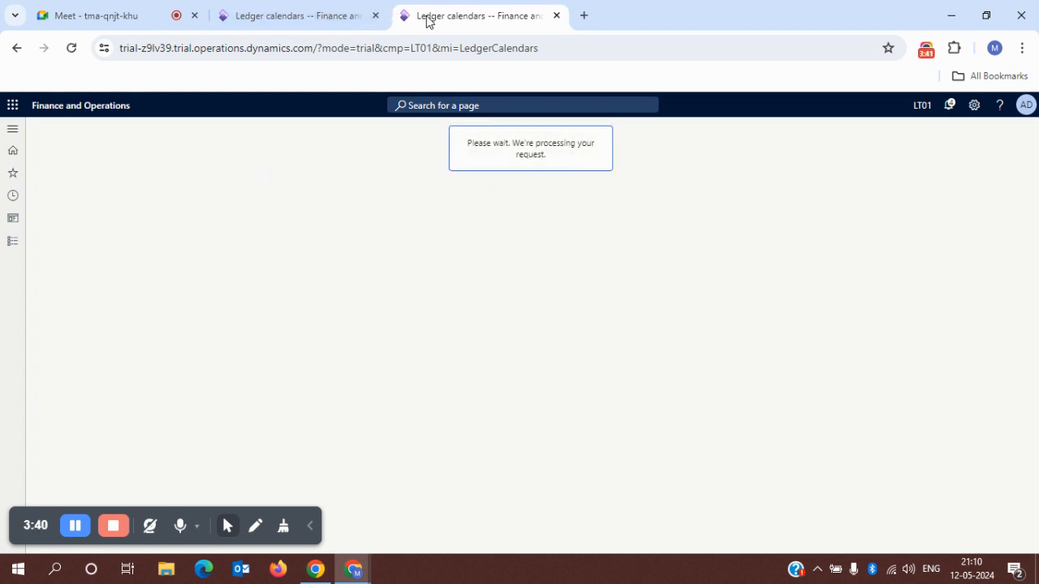
{"action": "left_click", "coordinate": [305, 18]}
{"action": "left_click", "coordinate": [495, 19]}
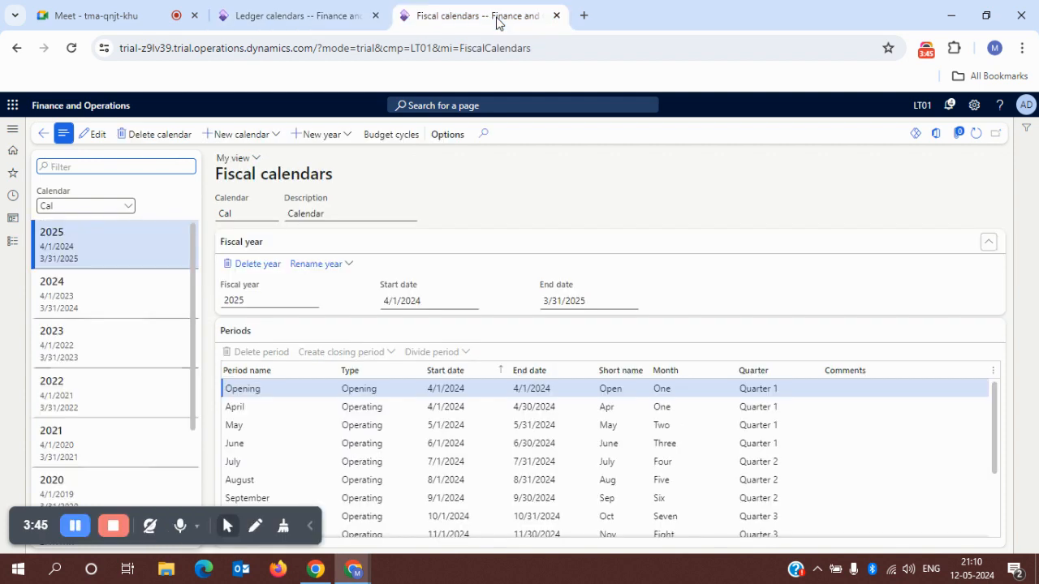
{"action": "left_click_drag", "start_coordinate": [195, 333], "coordinate": [199, 305]}
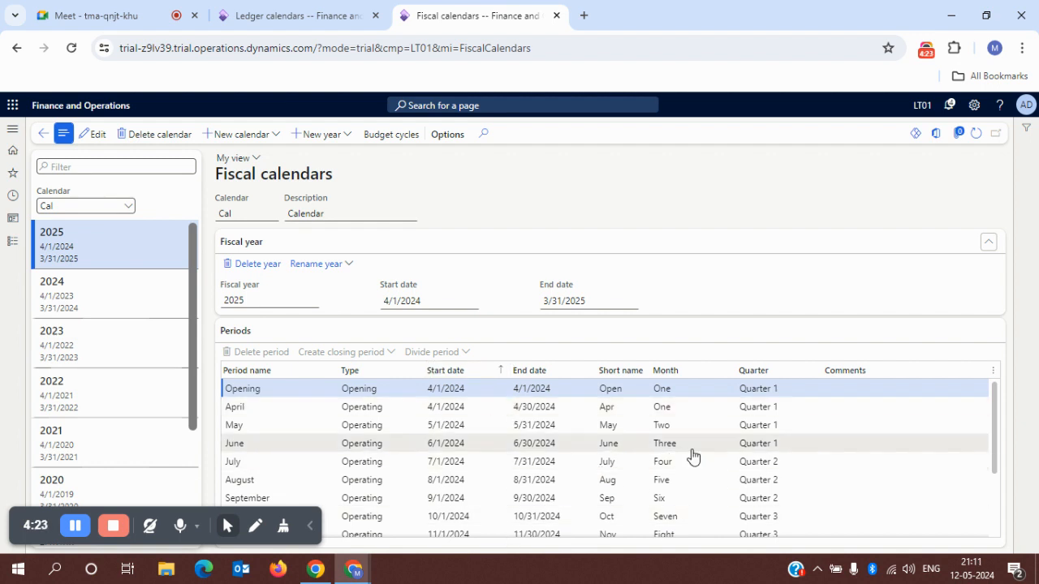
{"action": "mouse_move", "coordinate": [997, 408]}
{"action": "left_mouse_down"}
{"action": "mouse_move", "coordinate": [993, 459]}
{"action": "mouse_move", "coordinate": [992, 405]}
{"action": "left_mouse_up"}
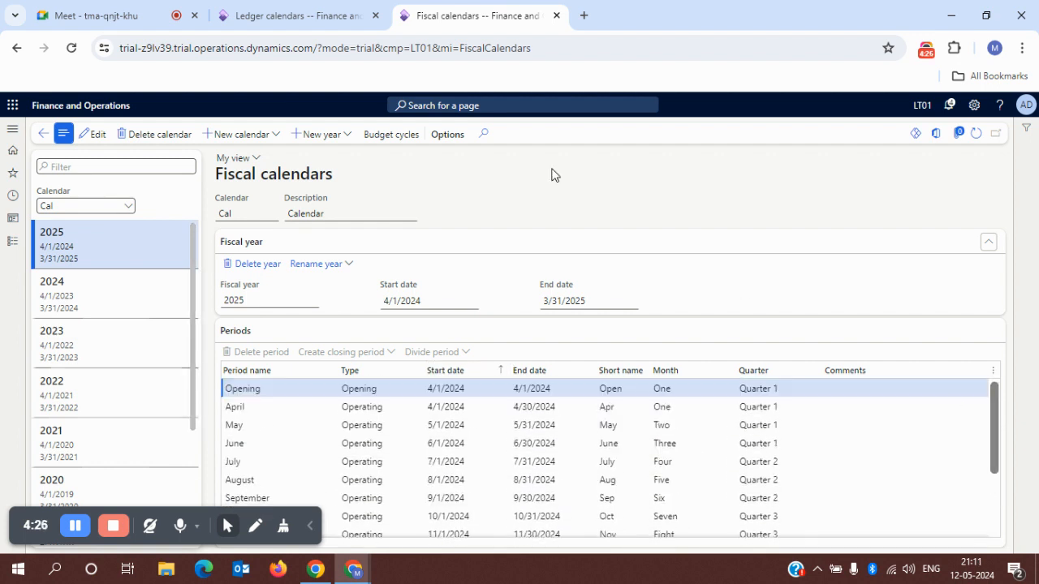
- Return to the Ledger calendars page and select the Fiscal calendar for display
{"action": "left_click", "coordinate": [330, 18]}
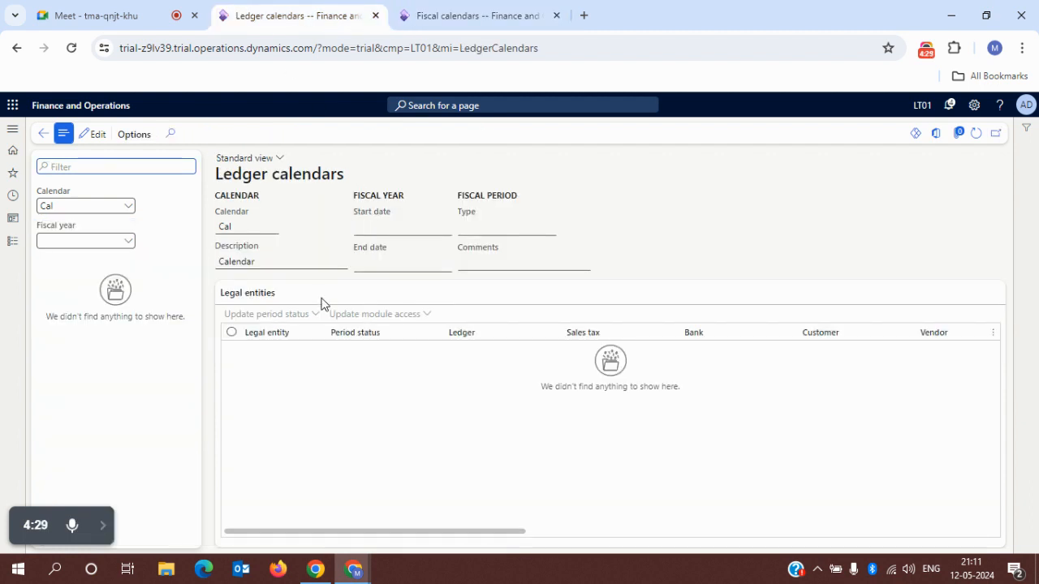
{"action": "left_click", "coordinate": [128, 212]}
{"action": "left_click", "coordinate": [128, 208]}
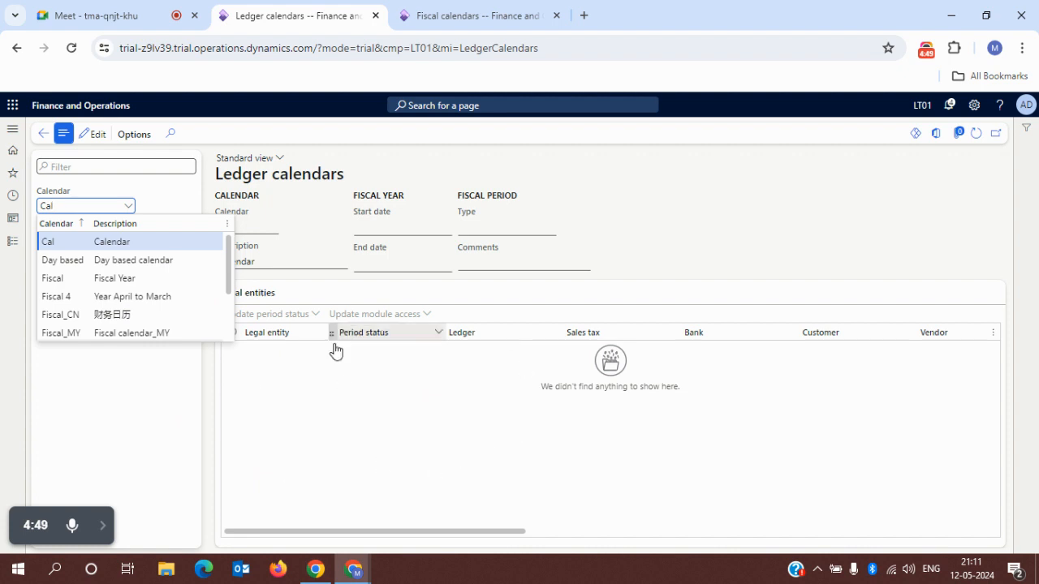
{"action": "left_click", "coordinate": [338, 416]}
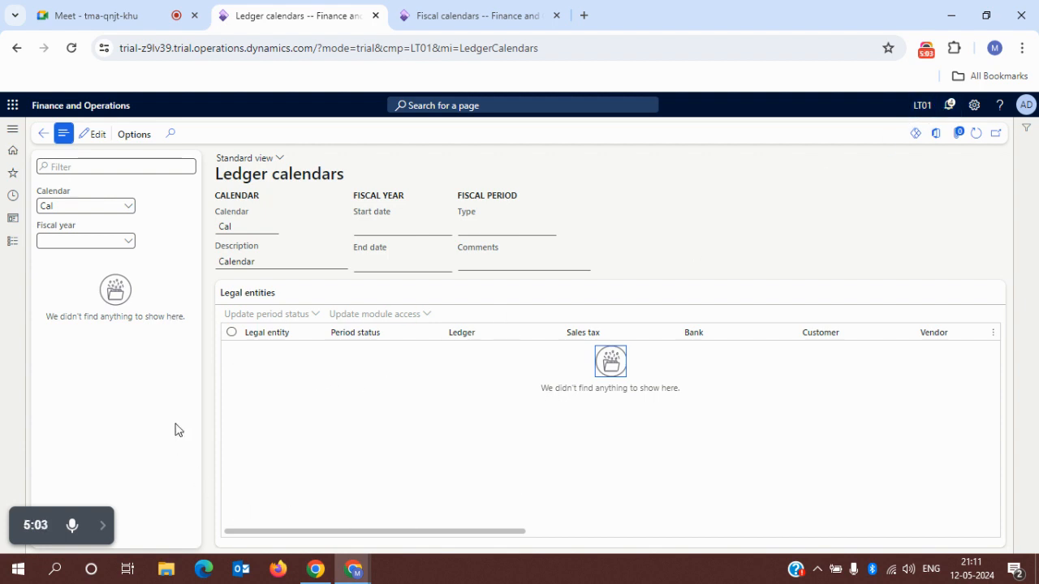
{"action": "left_click", "coordinate": [126, 209]}
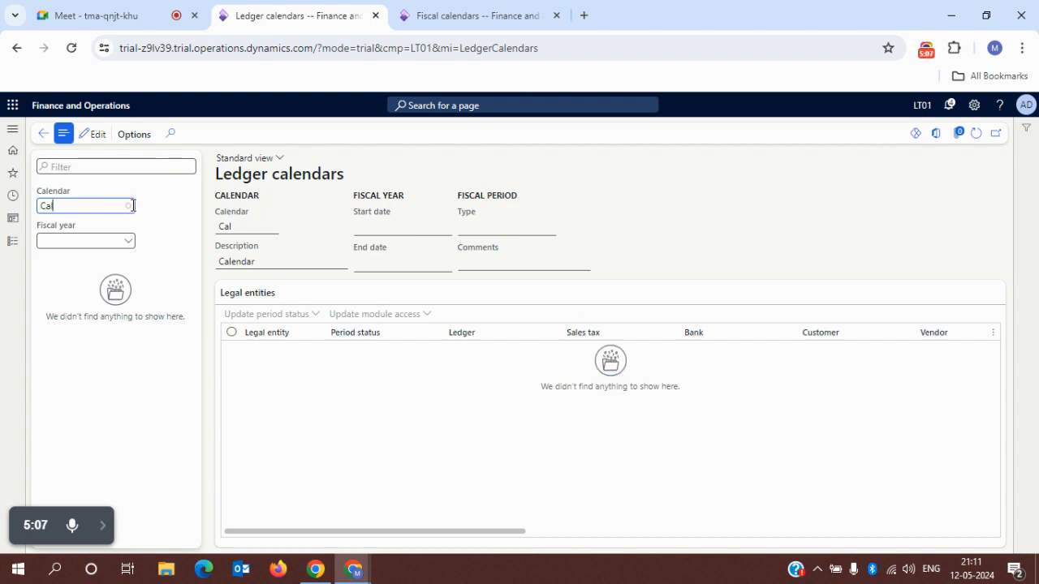
{"action": "left_click", "coordinate": [127, 207]}
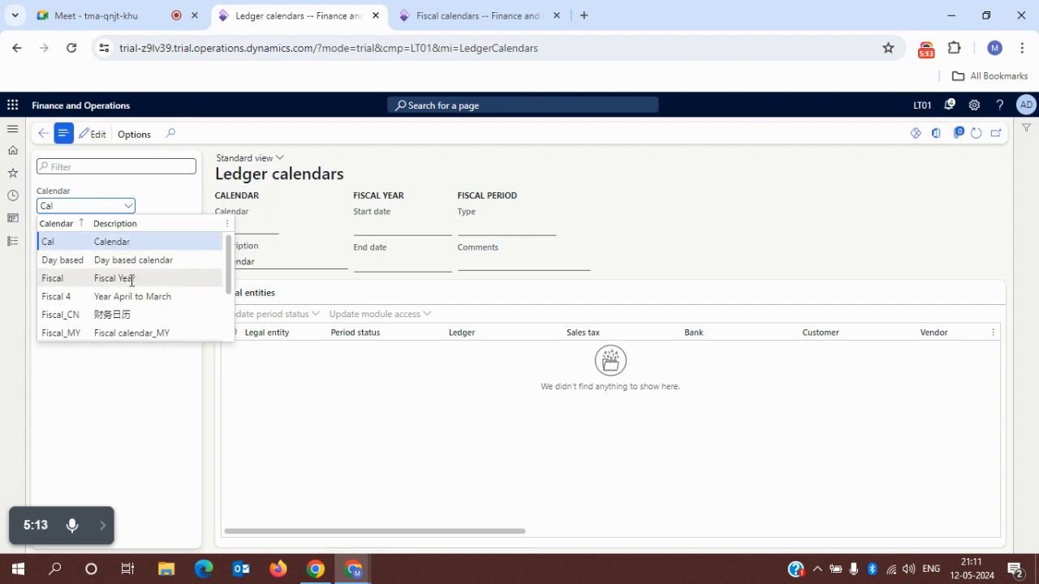
{"action": "left_click", "coordinate": [77, 281]}
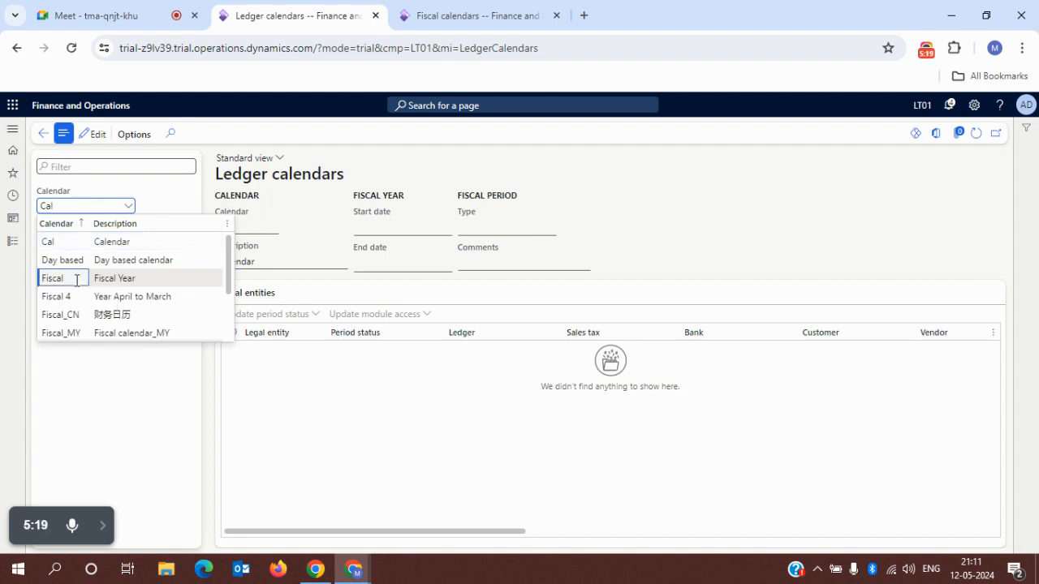
{"action": "left_click", "coordinate": [77, 281]}
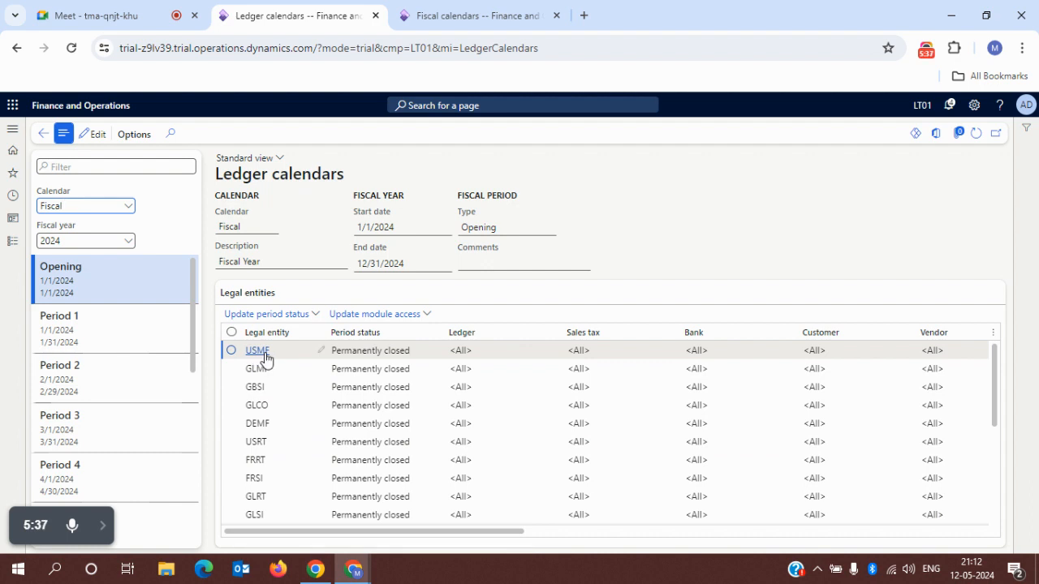
- Select Period 1 of fiscal year 2024 and look over its legal entities and their period statuses
{"action": "mouse_move", "coordinate": [265, 359]}
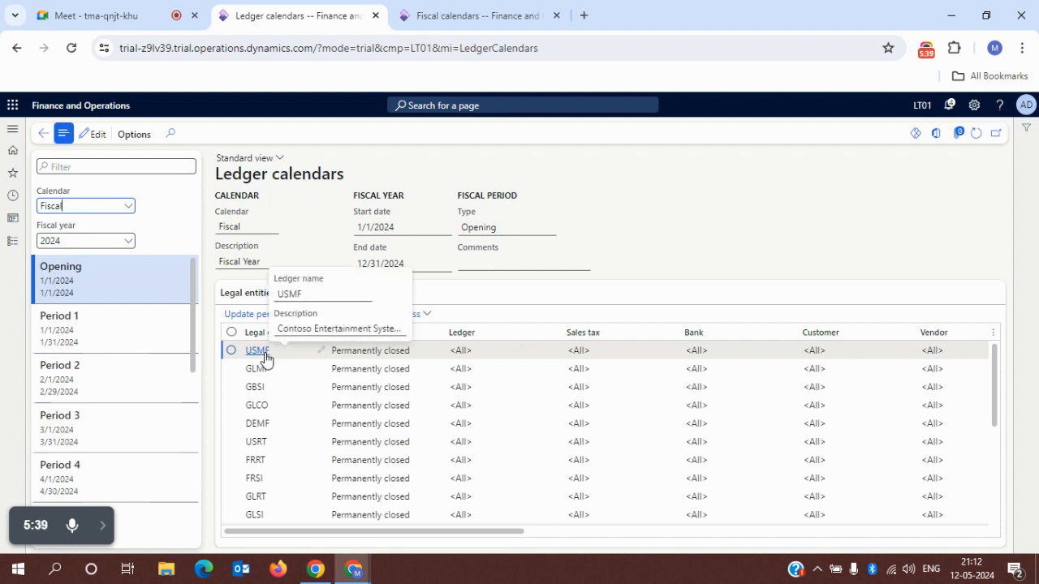
{"action": "left_click_drag", "start_coordinate": [190, 313], "coordinate": [190, 319]}
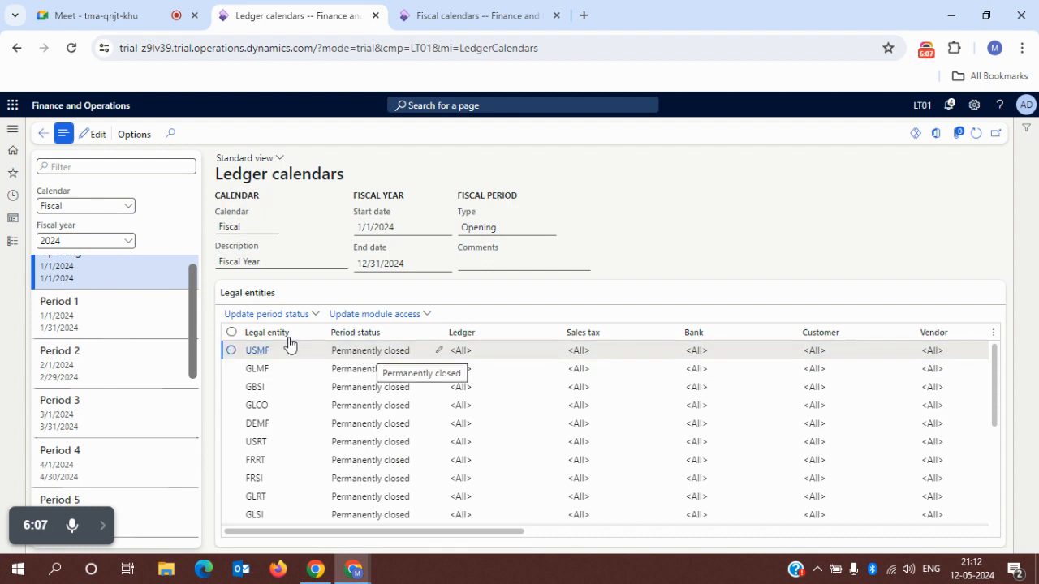
{"action": "left_click", "coordinate": [131, 318]}
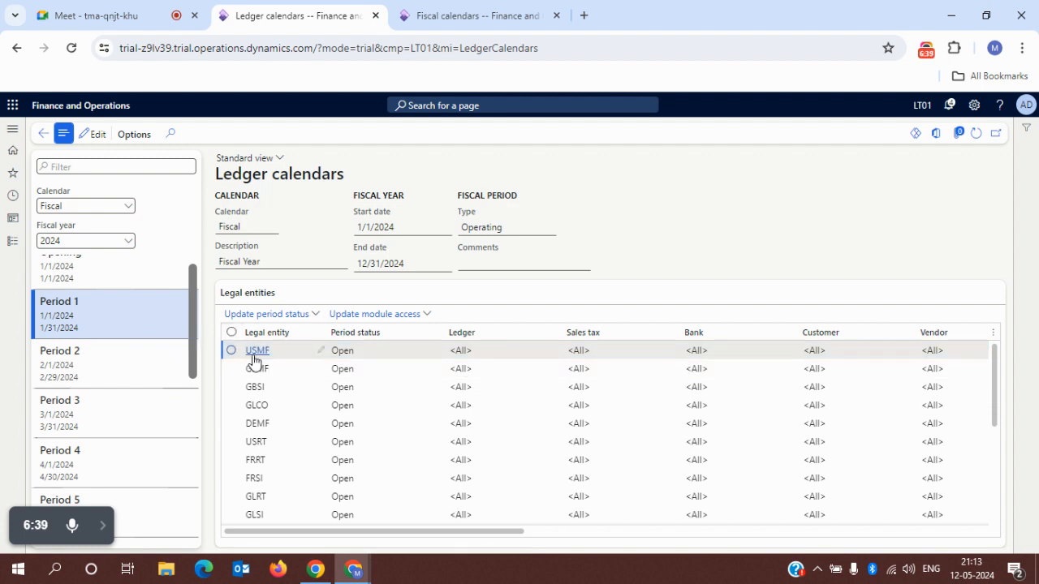
{"action": "mouse_move", "coordinate": [261, 360]}
{"action": "mouse_move", "coordinate": [257, 356]}
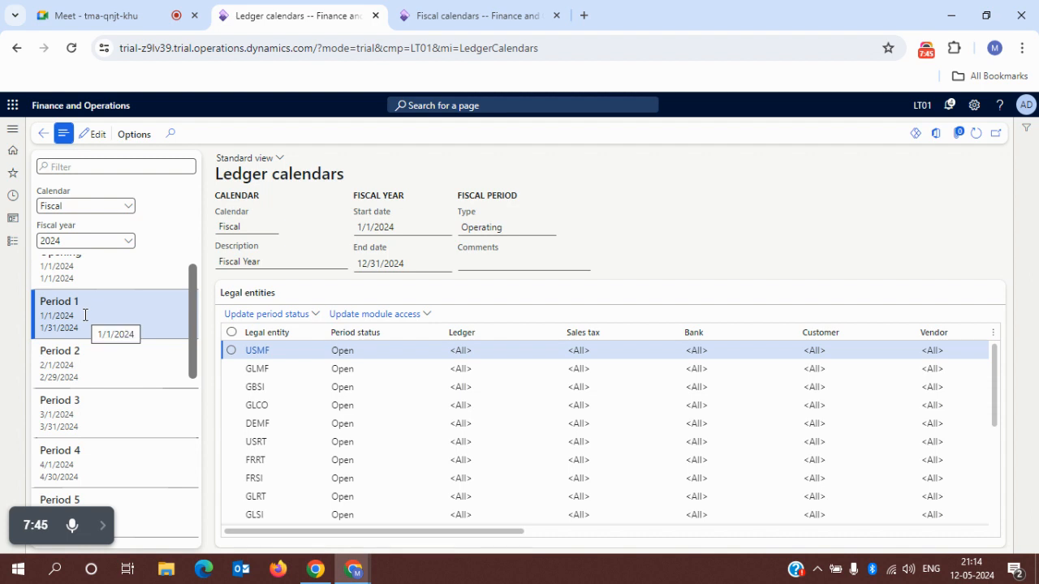
- Make the Legal entities grid editable and set the USMF period status for Period 1 to On hold
{"action": "left_click", "coordinate": [441, 355]}
{"action": "left_click", "coordinate": [441, 355]}
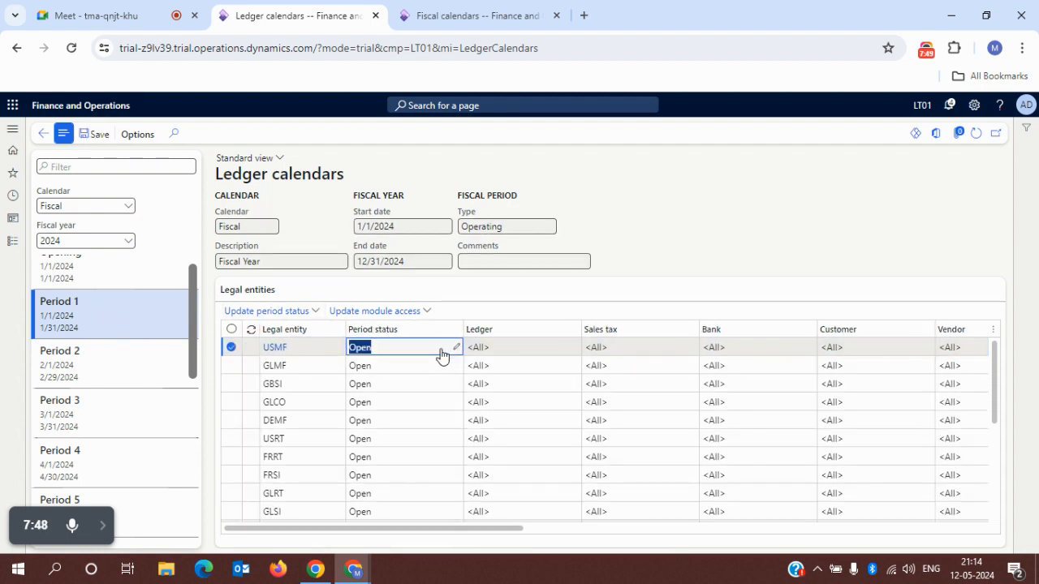
{"action": "left_click", "coordinate": [376, 354]}
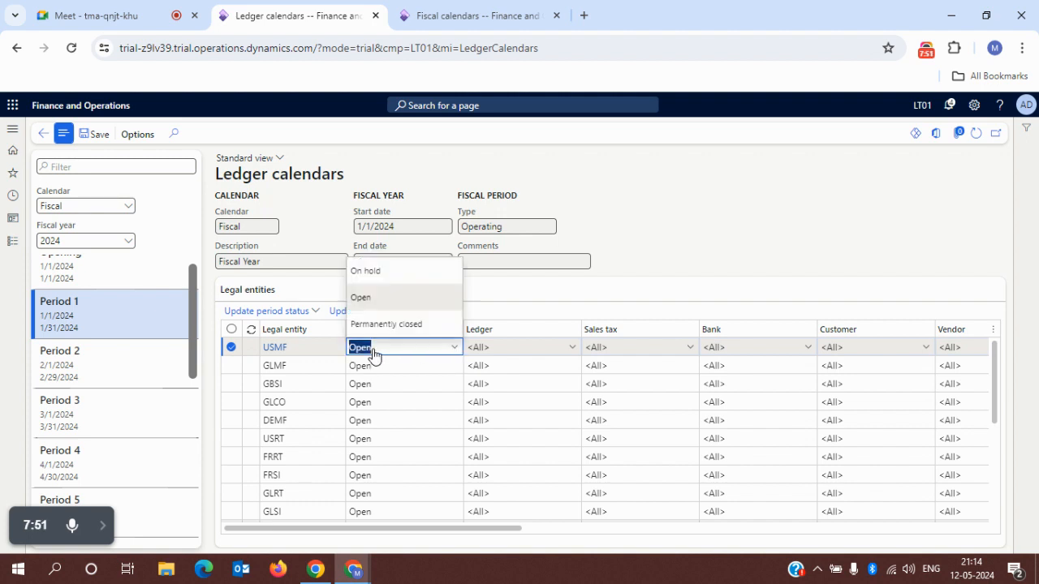
{"action": "left_click", "coordinate": [387, 273]}
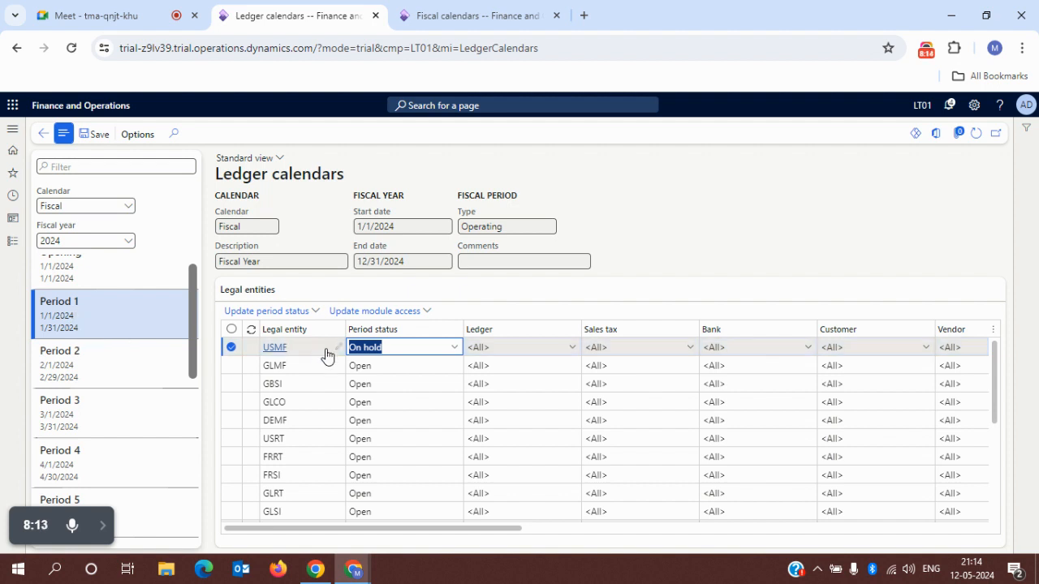
{"action": "mouse_move", "coordinate": [326, 356]}
{"action": "left_click", "coordinate": [455, 348]}
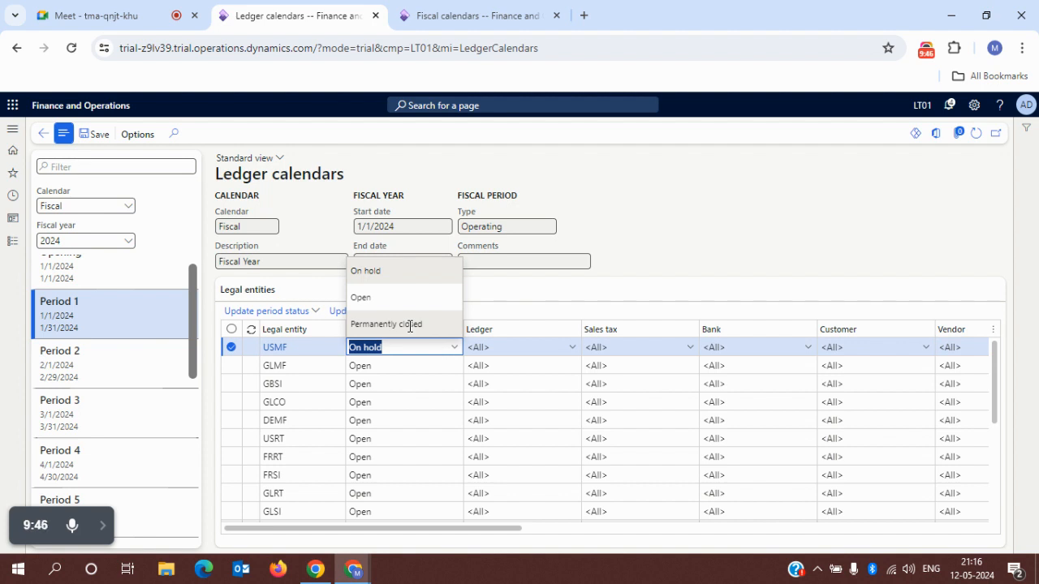
{"action": "left_click", "coordinate": [388, 280]}
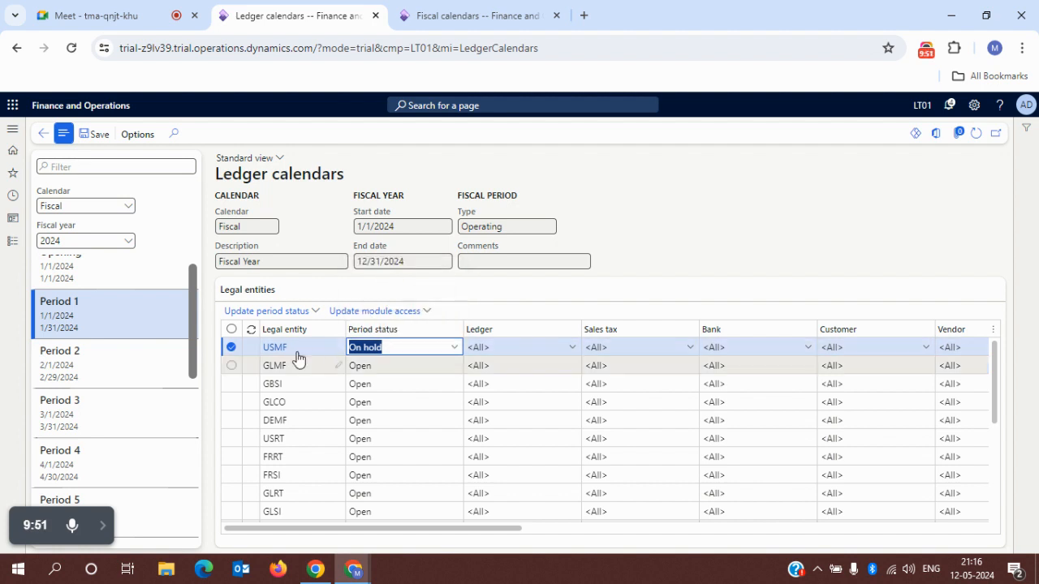
{"action": "mouse_move", "coordinate": [284, 355]}
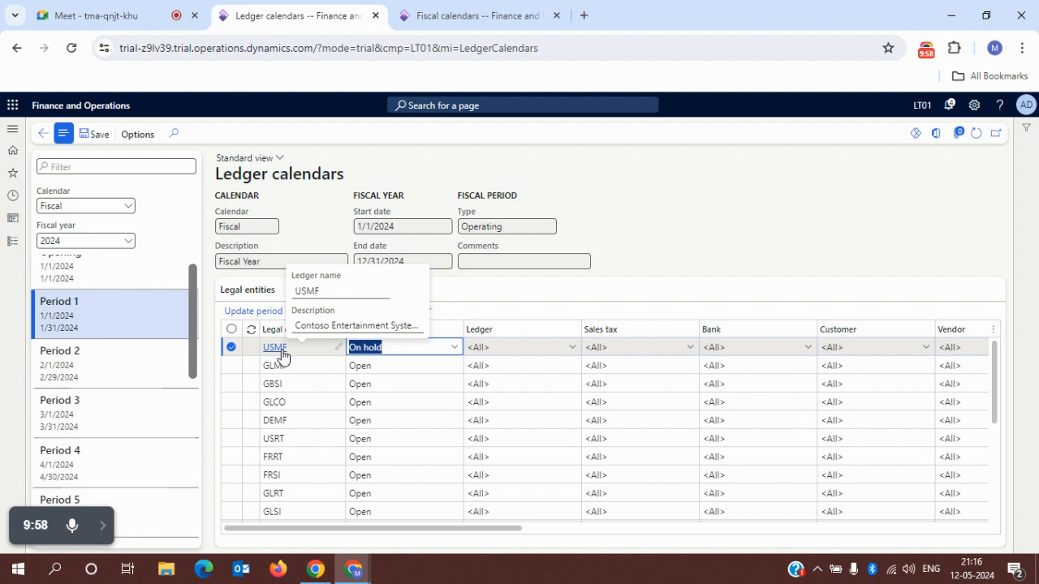
- Set the USMF period status to Open, try changing it to Permanently closed, and decline the closing confirmation
{"action": "left_click", "coordinate": [455, 352]}
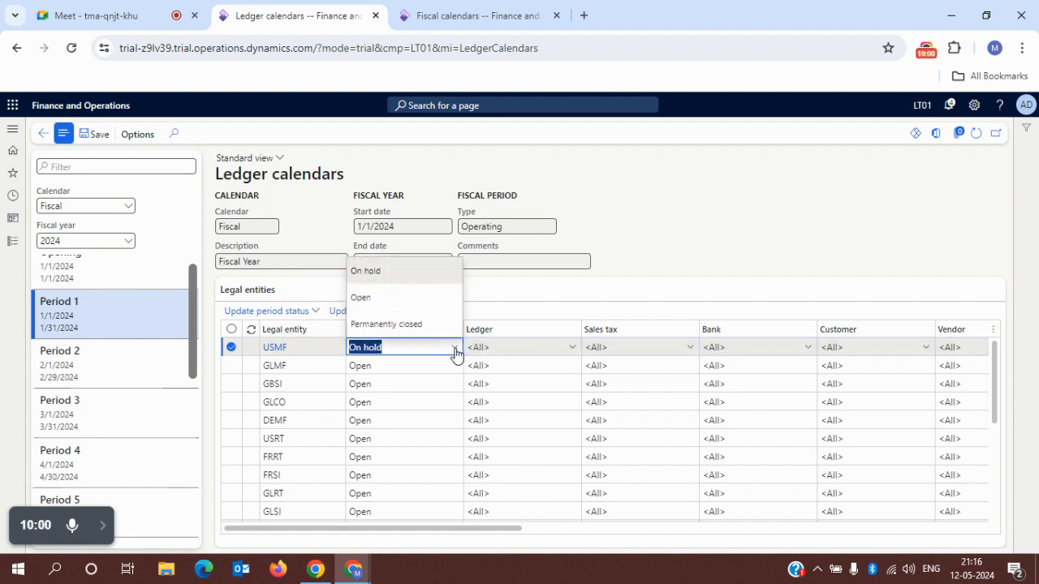
{"action": "left_click", "coordinate": [396, 311]}
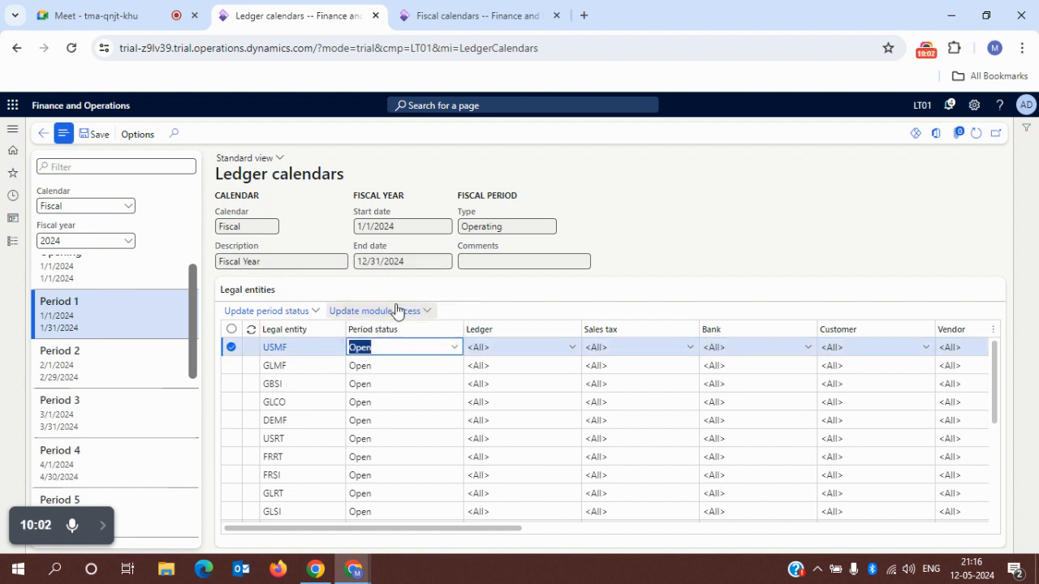
{"action": "left_click", "coordinate": [452, 352]}
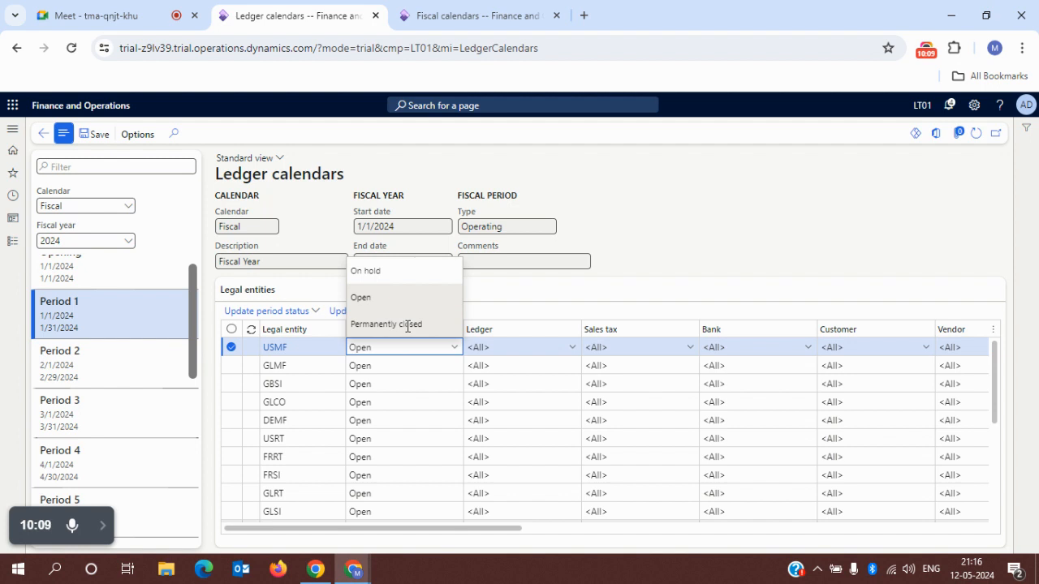
{"action": "left_click", "coordinate": [407, 325]}
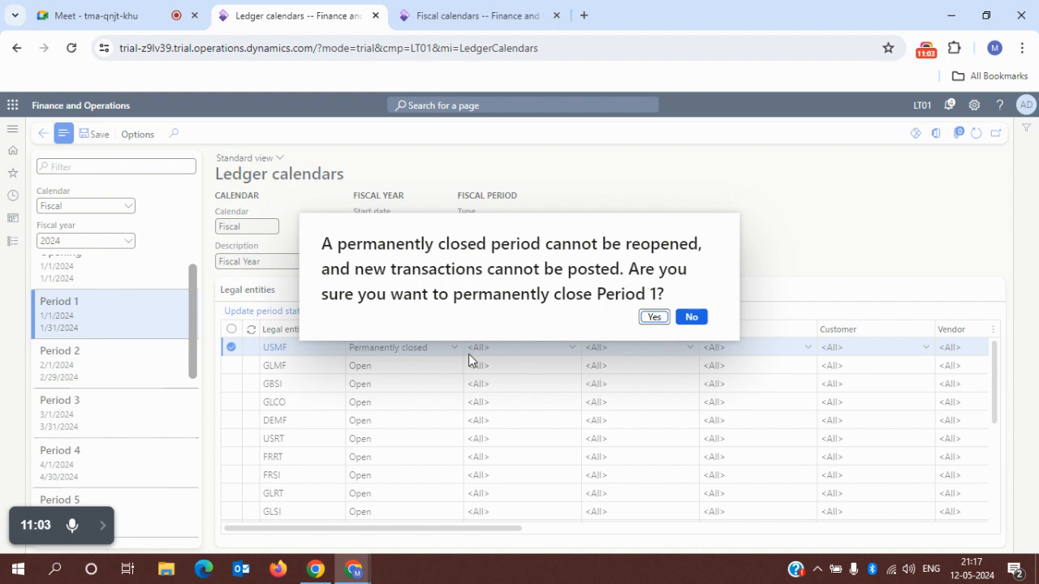
{"action": "left_click", "coordinate": [690, 323]}
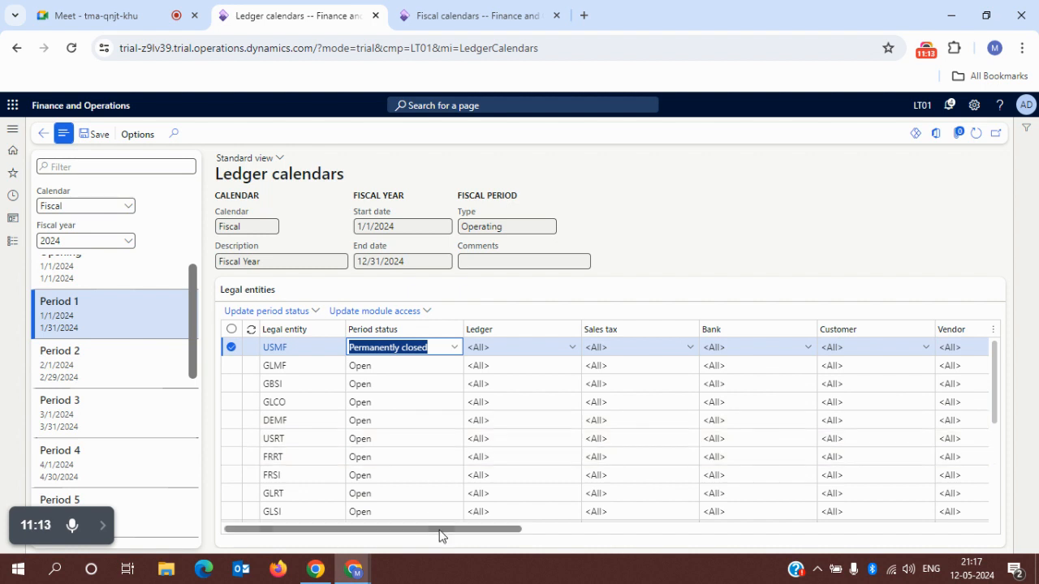
- Change the USMF period status for Period 1 back to Open
{"action": "left_click_drag", "start_coordinate": [436, 533], "coordinate": [512, 535]}
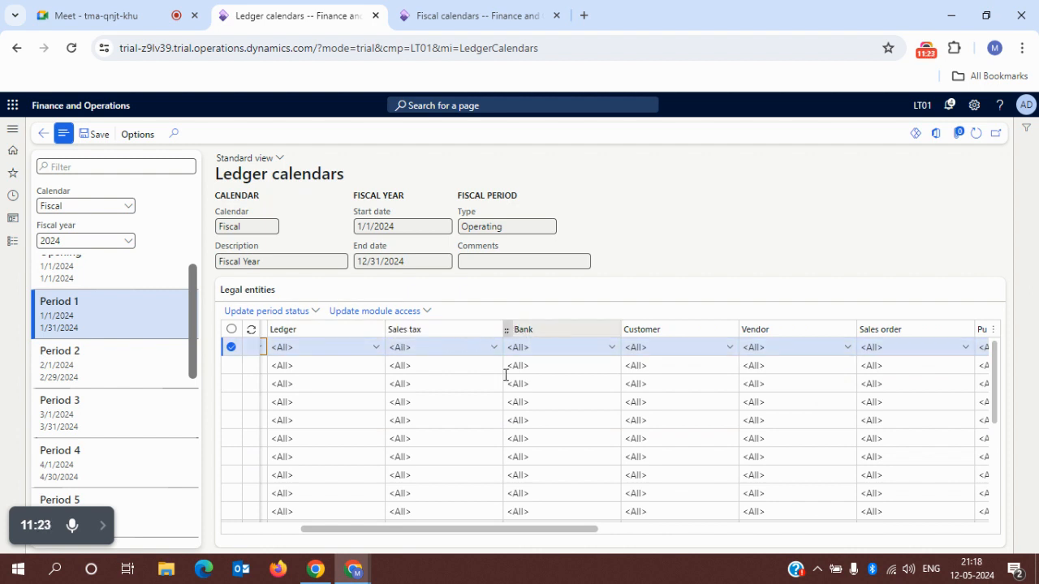
{"action": "left_click_drag", "start_coordinate": [421, 534], "coordinate": [395, 535]}
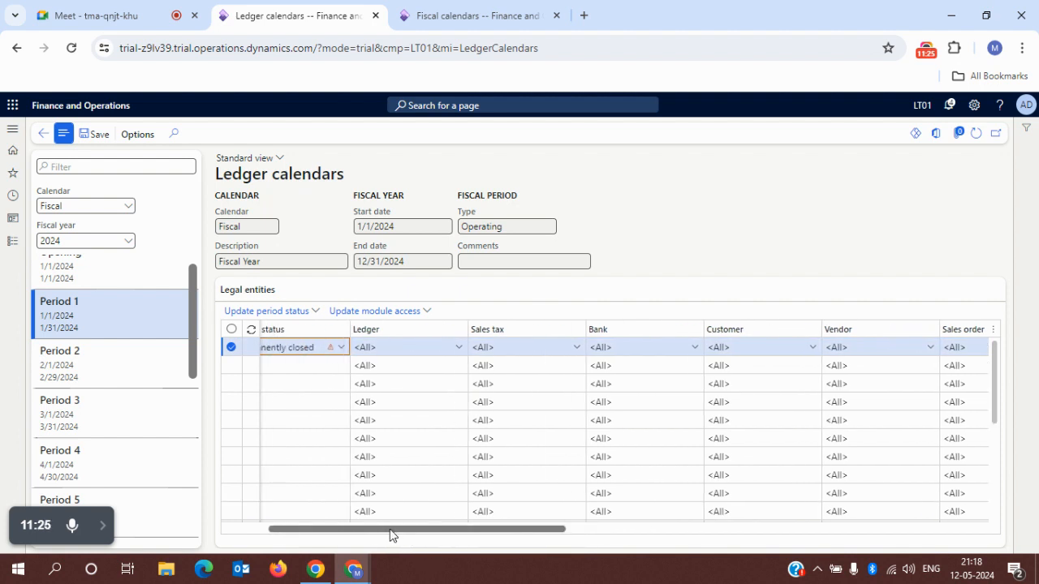
{"action": "left_click", "coordinate": [341, 351]}
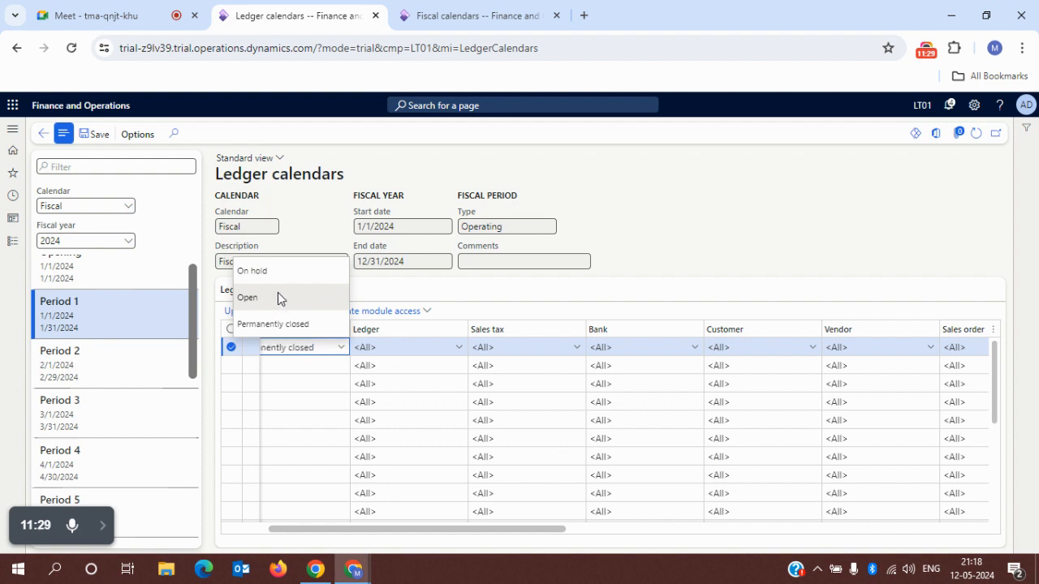
{"action": "left_click", "coordinate": [279, 297]}
- Look over the grid's module access columns and compare them with the list of modules, including General ledger
{"action": "mouse_move", "coordinate": [371, 535]}
{"action": "left_mouse_down"}
{"action": "mouse_move", "coordinate": [325, 535]}
{"action": "mouse_move", "coordinate": [425, 538]}
{"action": "mouse_move", "coordinate": [374, 532]}
{"action": "left_mouse_up"}
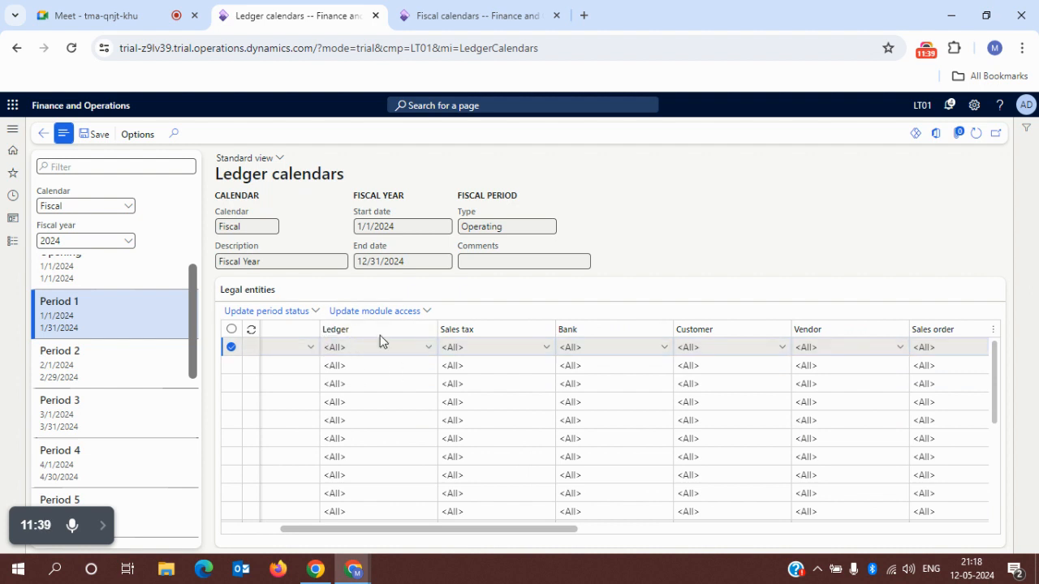
{"action": "left_click", "coordinate": [8, 244]}
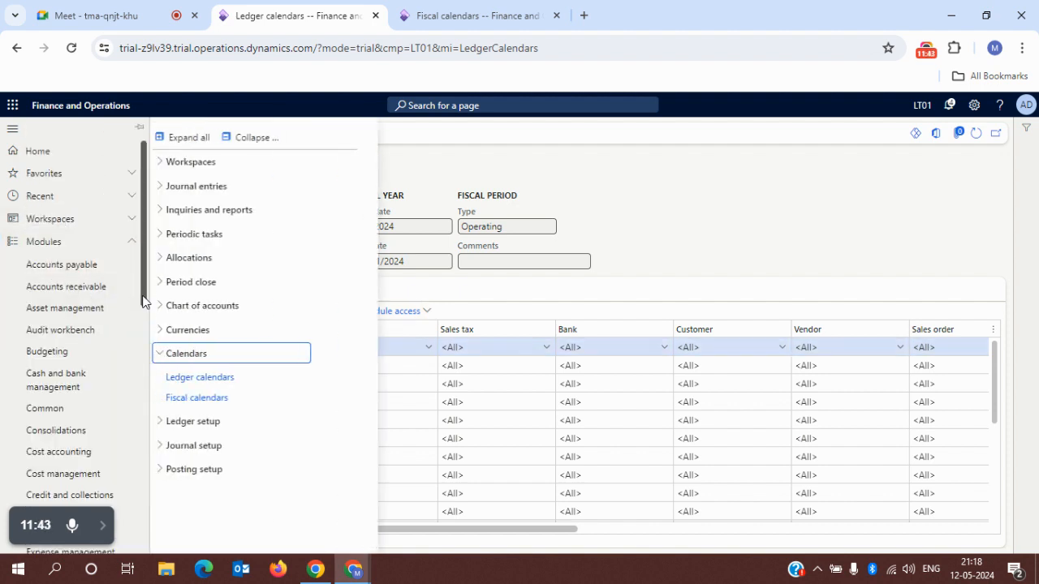
{"action": "left_click_drag", "start_coordinate": [143, 296], "coordinate": [140, 385]}
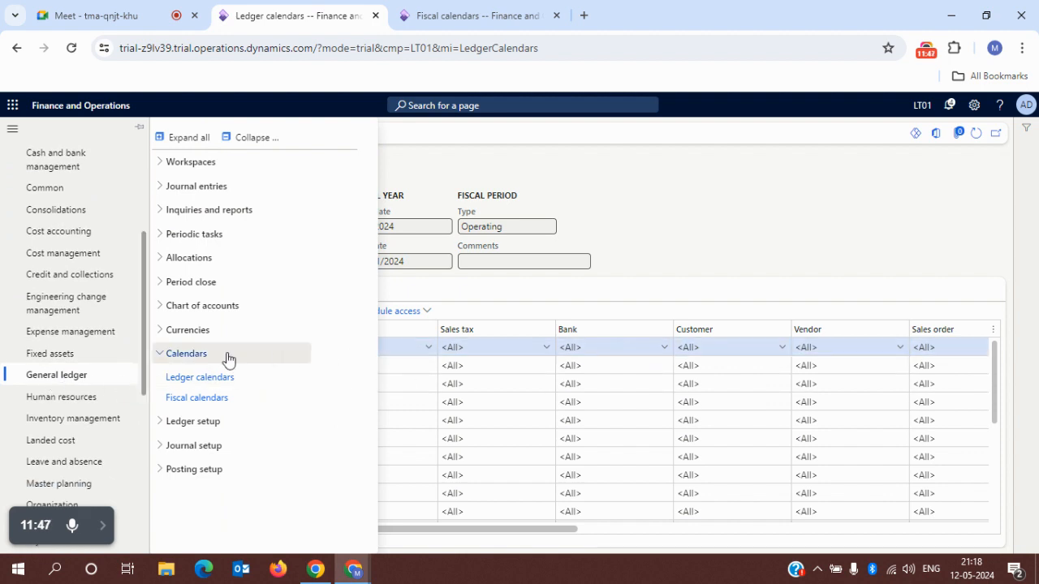
{"action": "left_click", "coordinate": [686, 236]}
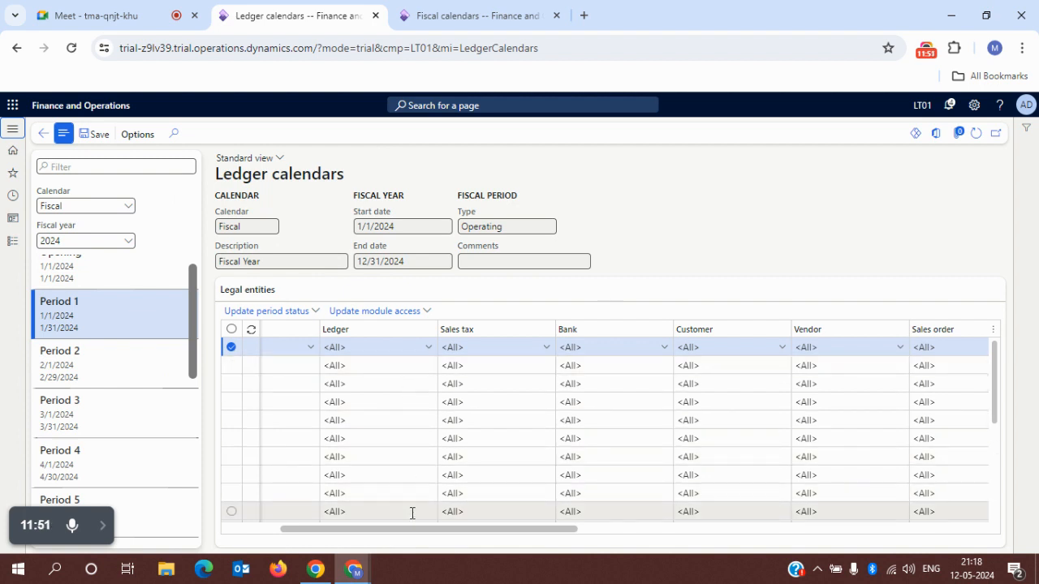
- Restrict Ledger access for USMF in Period 1 to the LT01 Users group
{"action": "left_click_drag", "start_coordinate": [413, 529], "coordinate": [385, 529]}
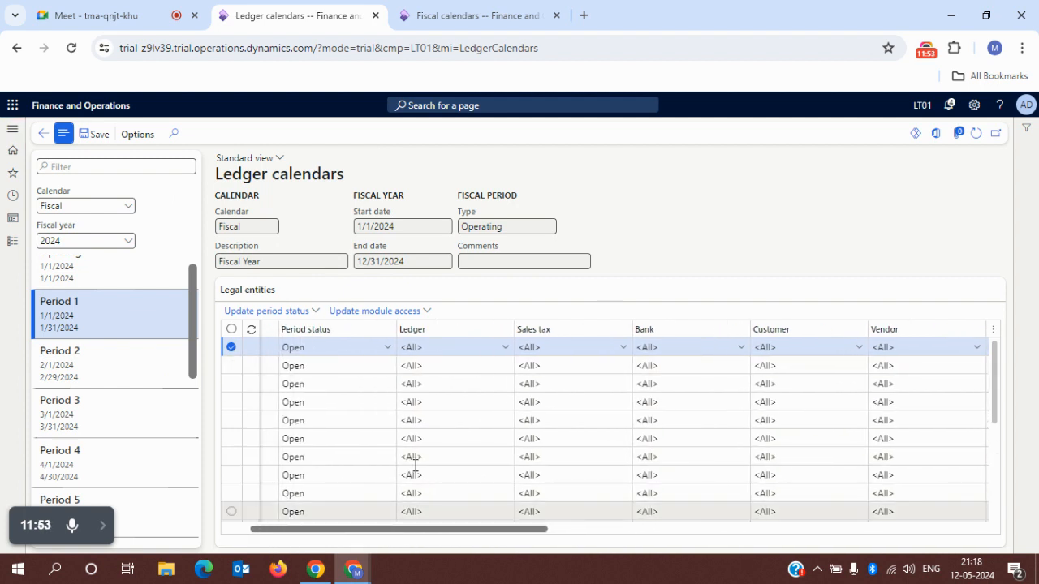
{"action": "left_click", "coordinate": [504, 355]}
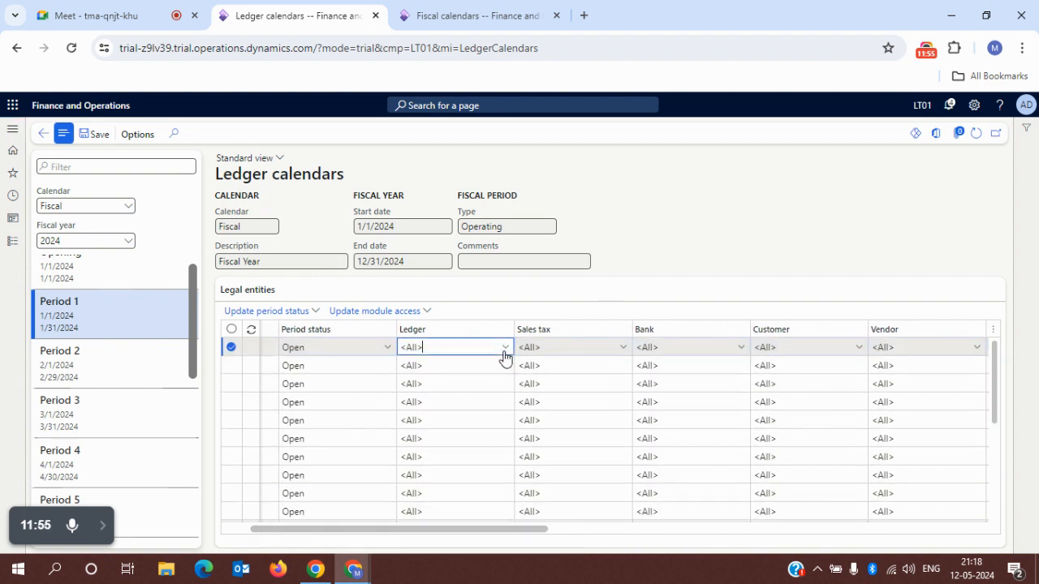
{"action": "left_click", "coordinate": [504, 352]}
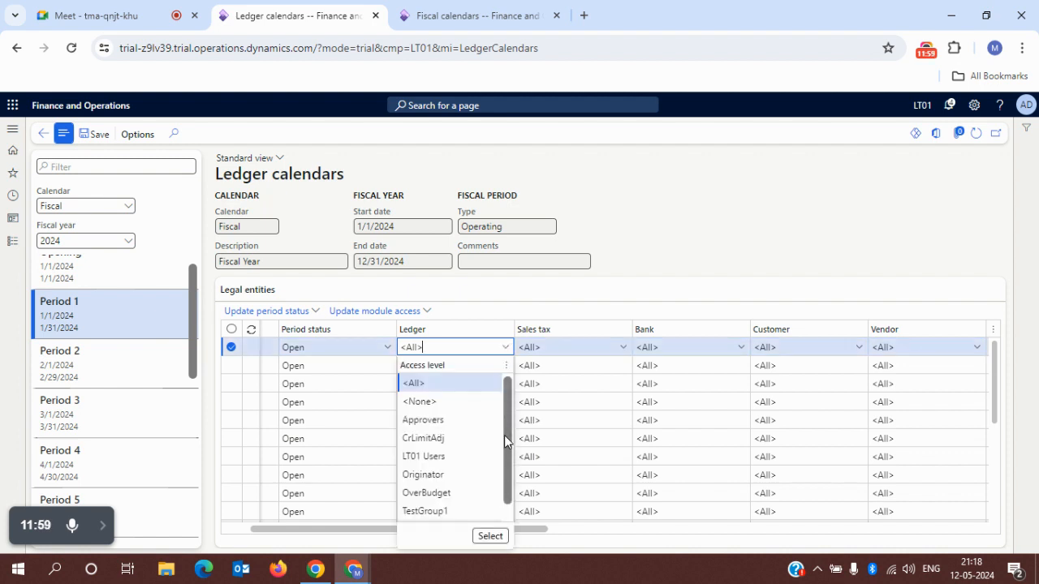
{"action": "mouse_move", "coordinate": [505, 439]}
{"action": "left_mouse_down"}
{"action": "mouse_move", "coordinate": [507, 465]}
{"action": "mouse_move", "coordinate": [506, 448]}
{"action": "left_mouse_up"}
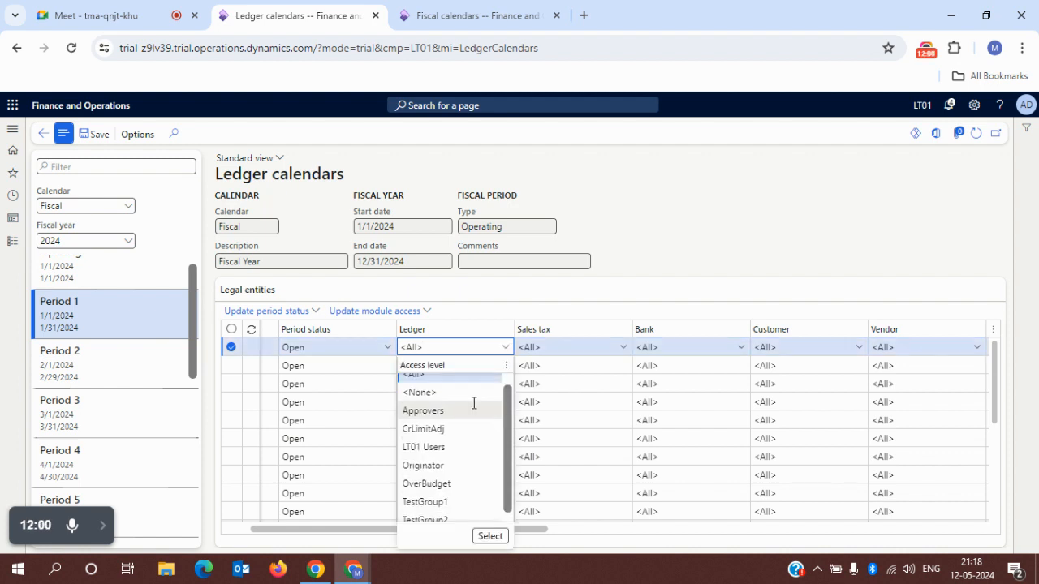
{"action": "left_click", "coordinate": [424, 448]}
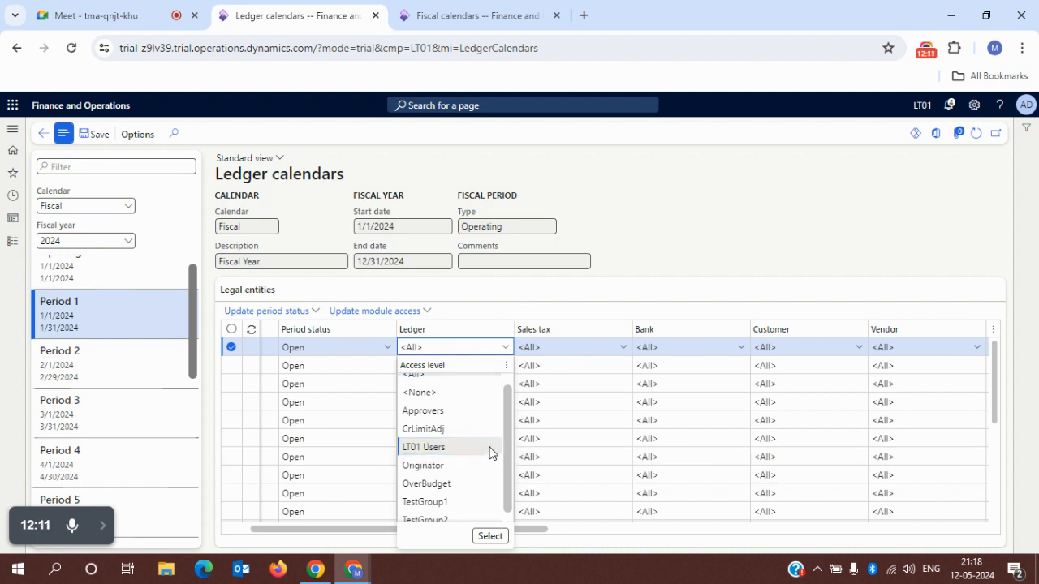
{"action": "left_click", "coordinate": [444, 445]}
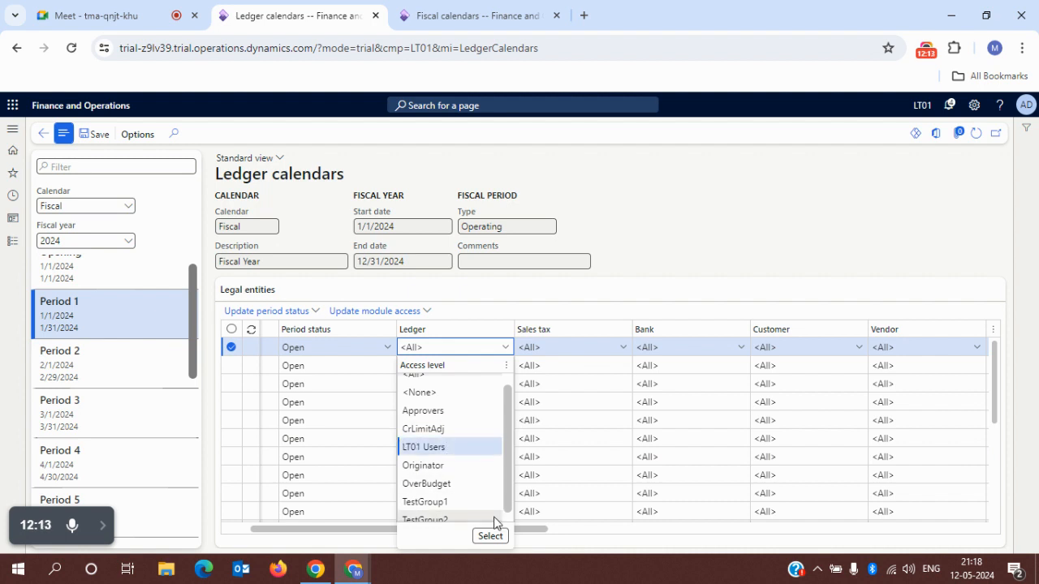
{"action": "left_click", "coordinate": [491, 537]}
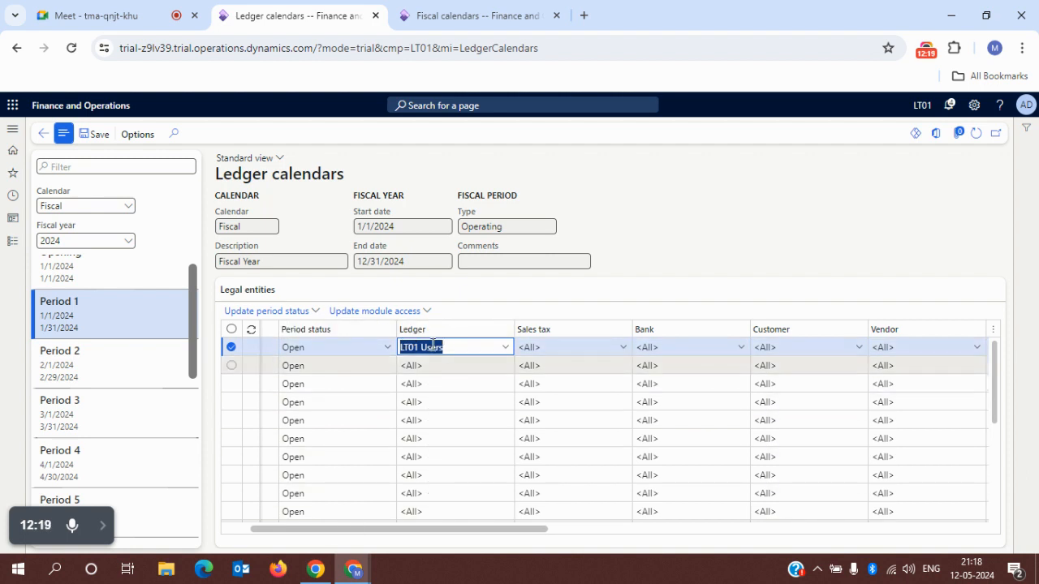
- Put Period 1 on hold again for the USMF legal entity
{"action": "left_click_drag", "start_coordinate": [420, 536], "coordinate": [346, 536]}
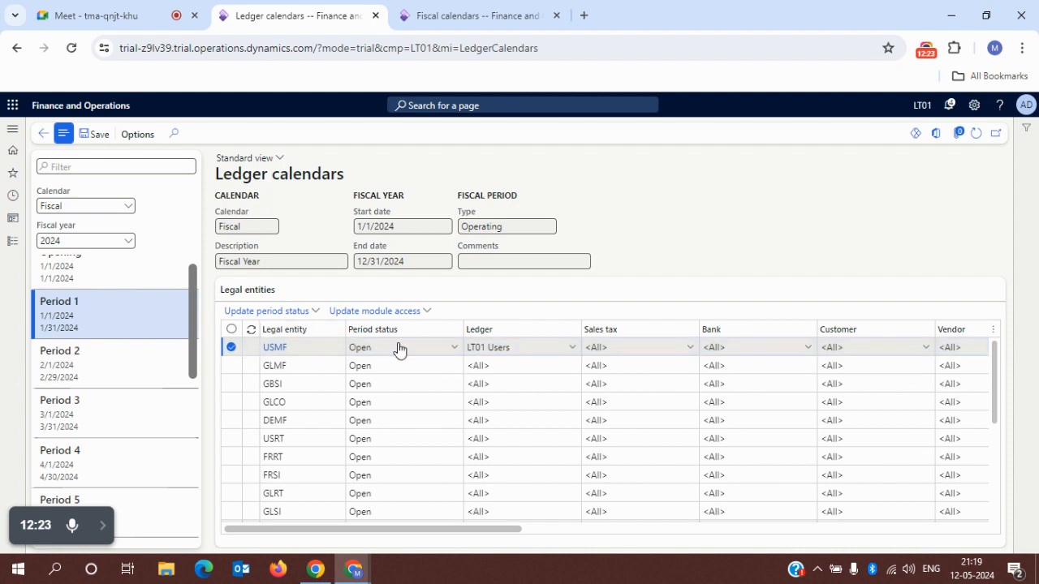
{"action": "left_click", "coordinate": [454, 349]}
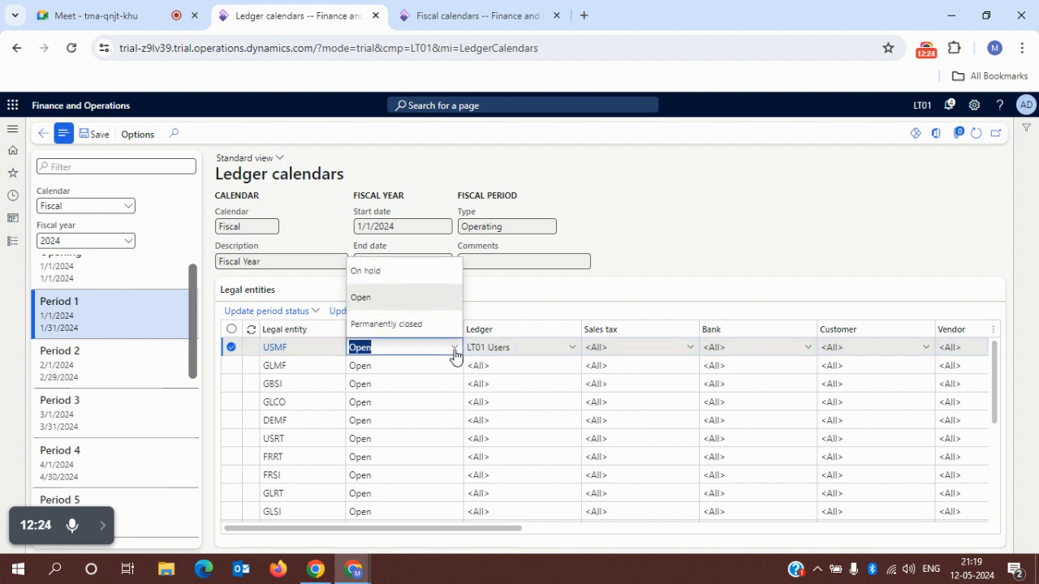
{"action": "left_click", "coordinate": [407, 279]}
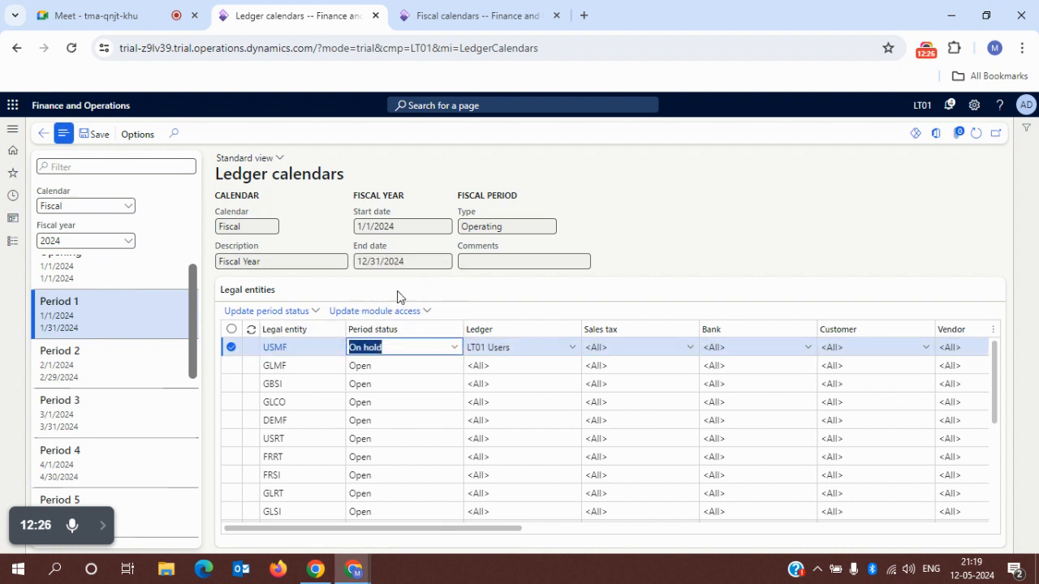
- Set the USMF Ledger access level for Period 1 to <All>
{"action": "left_click", "coordinate": [573, 349]}
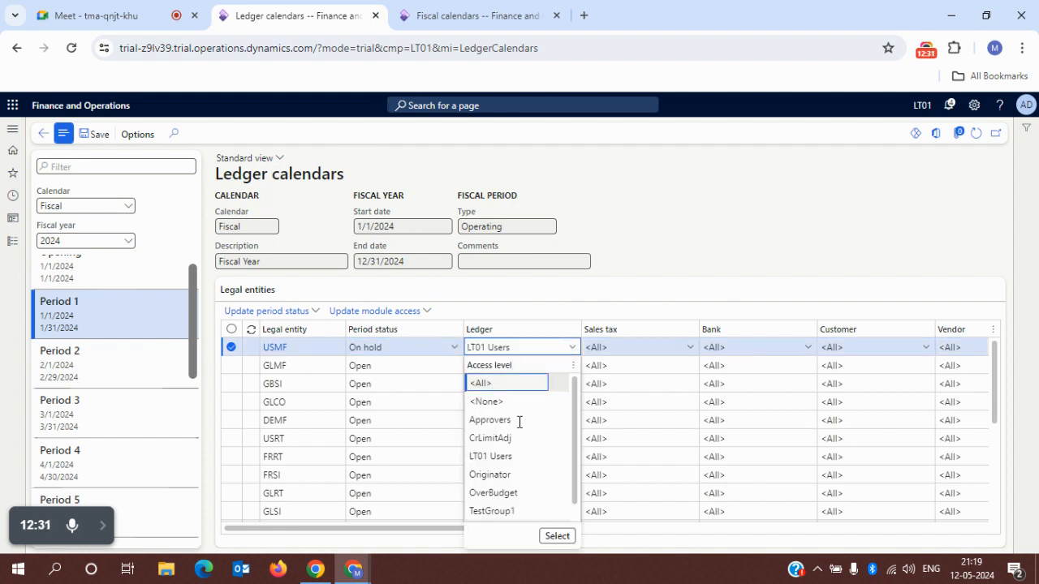
{"action": "left_click", "coordinate": [557, 536]}
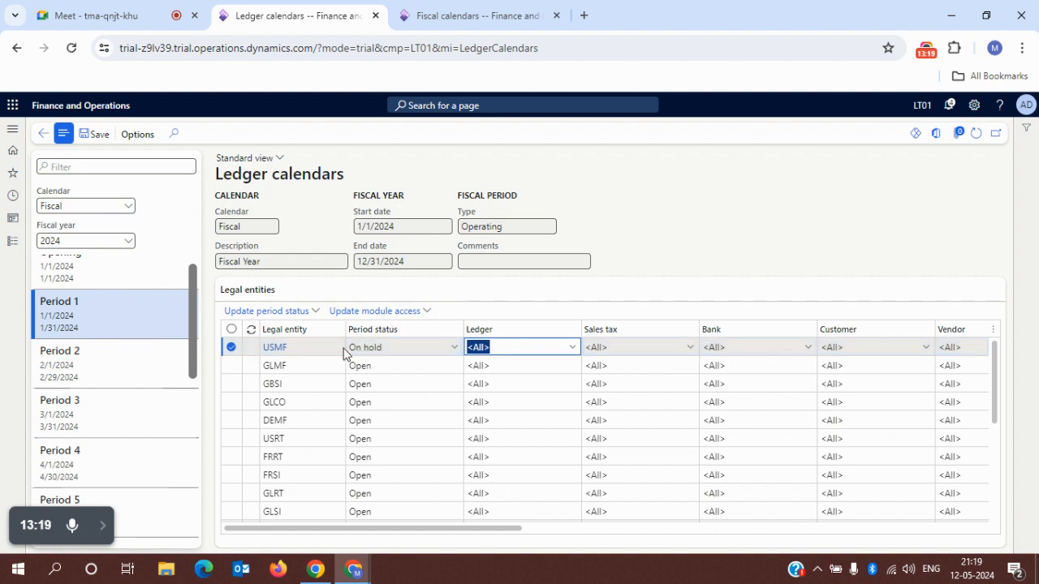
{"action": "left_click", "coordinate": [395, 351]}
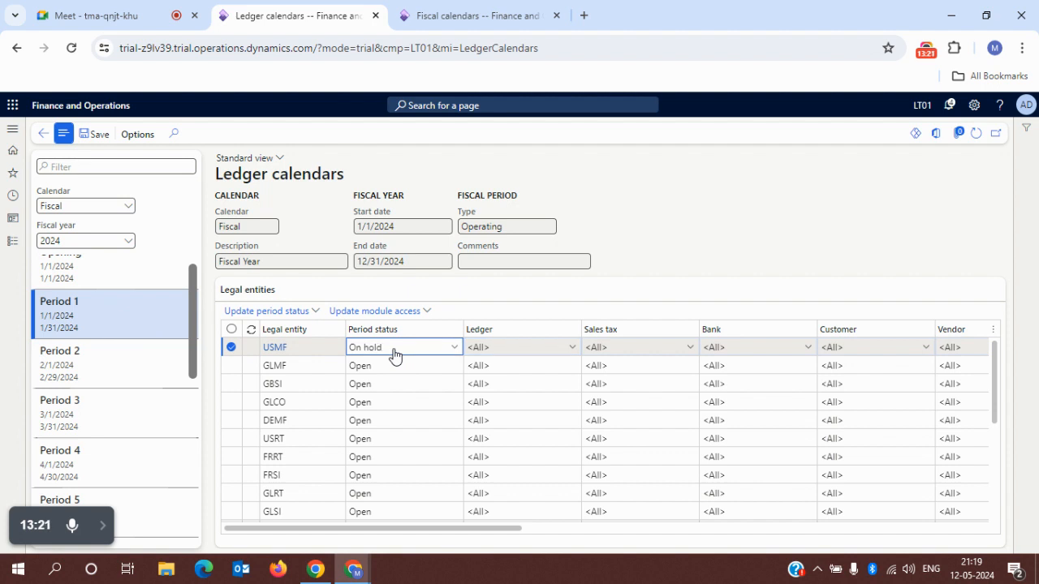
- Open Period 1 for the USMF legal entity and restrict its Ledger access to the LT01 Users group
{"action": "left_click", "coordinate": [454, 348]}
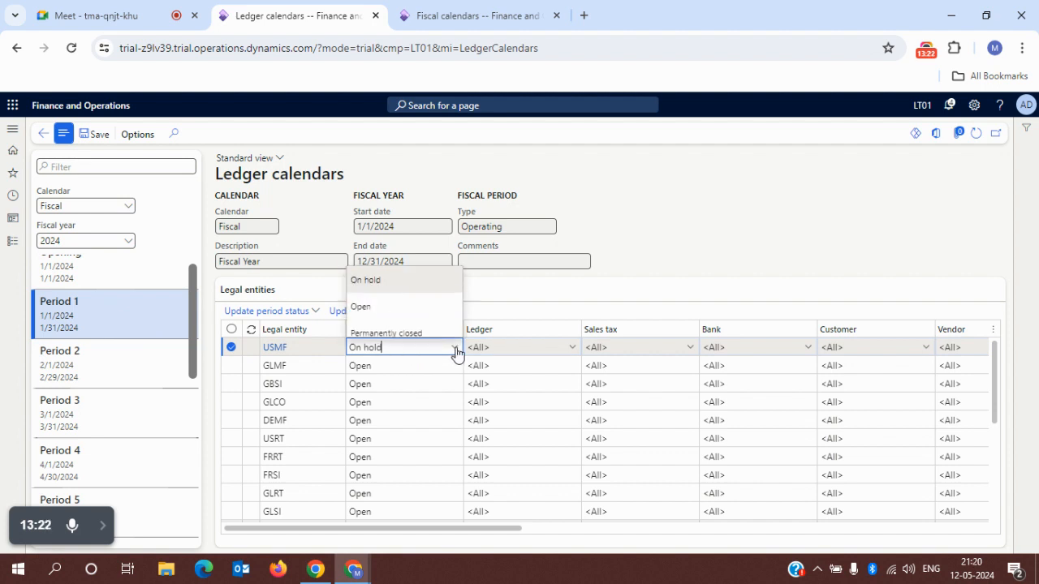
{"action": "left_click", "coordinate": [399, 298]}
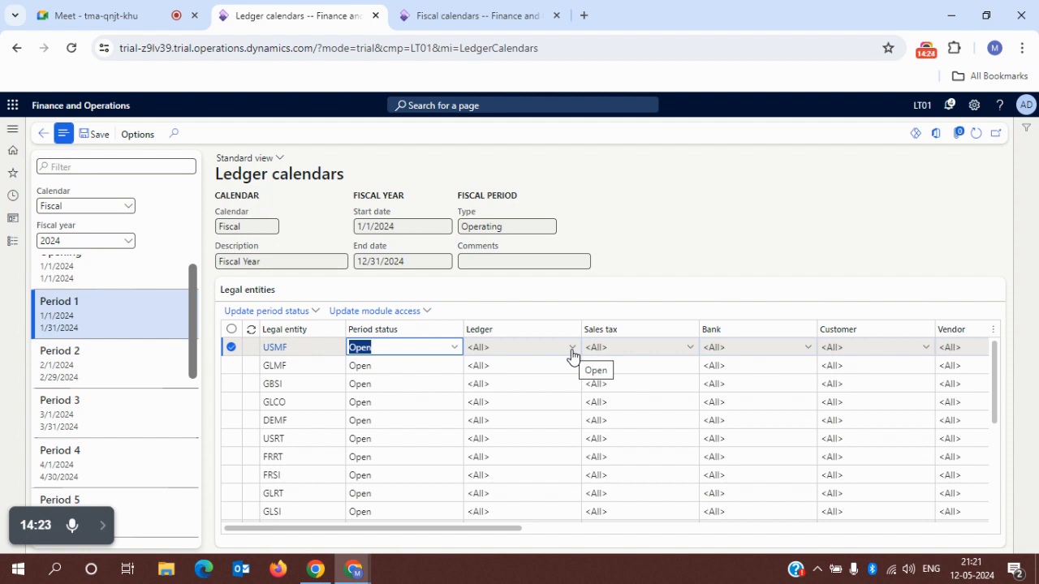
{"action": "key", "text": "Tab"}
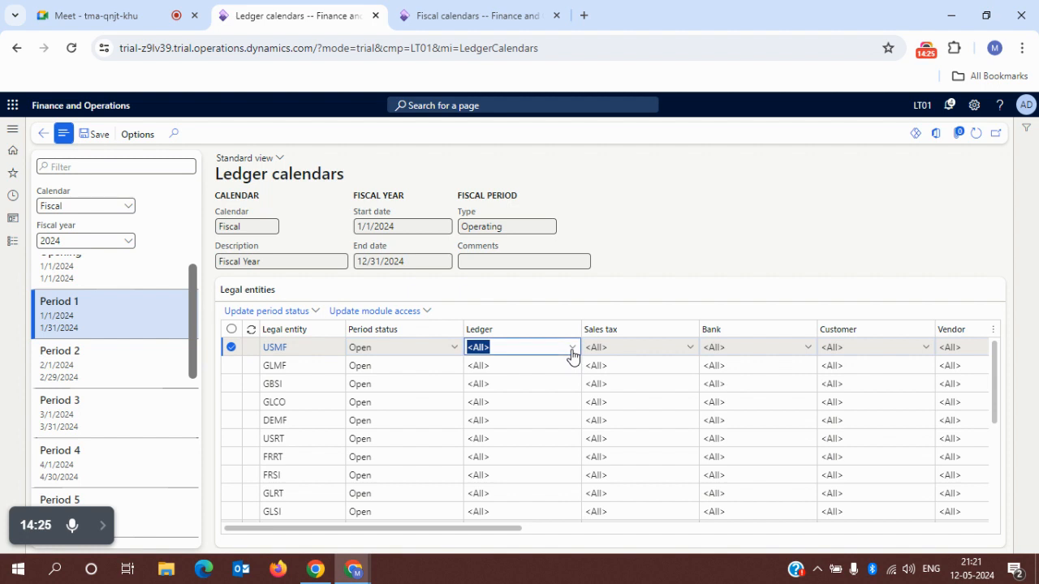
{"action": "left_click", "coordinate": [572, 349]}
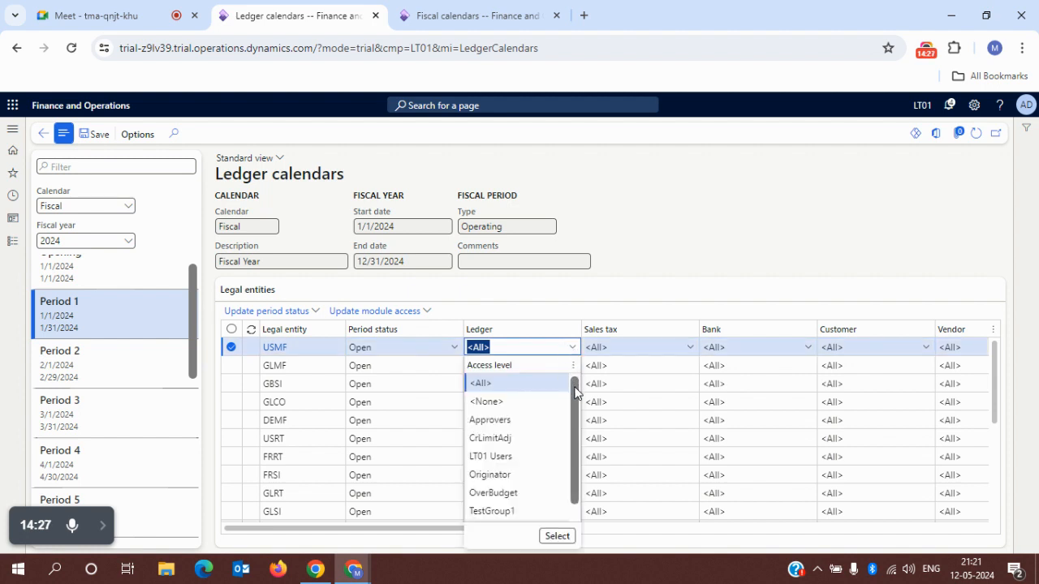
{"action": "scroll", "coordinate": [575, 392], "scroll_direction": "down", "scroll_amount": 1}
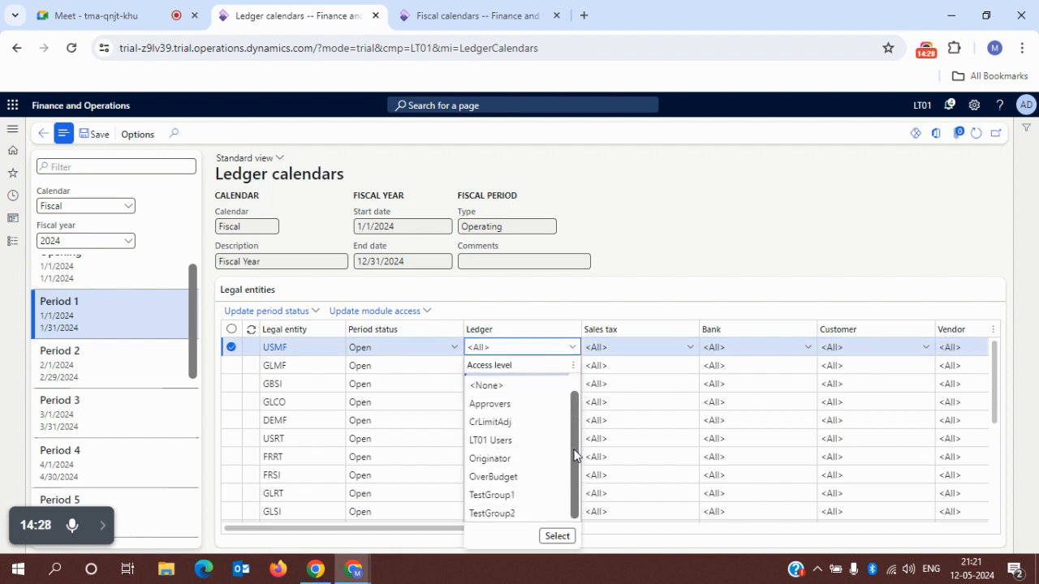
{"action": "left_click", "coordinate": [495, 439]}
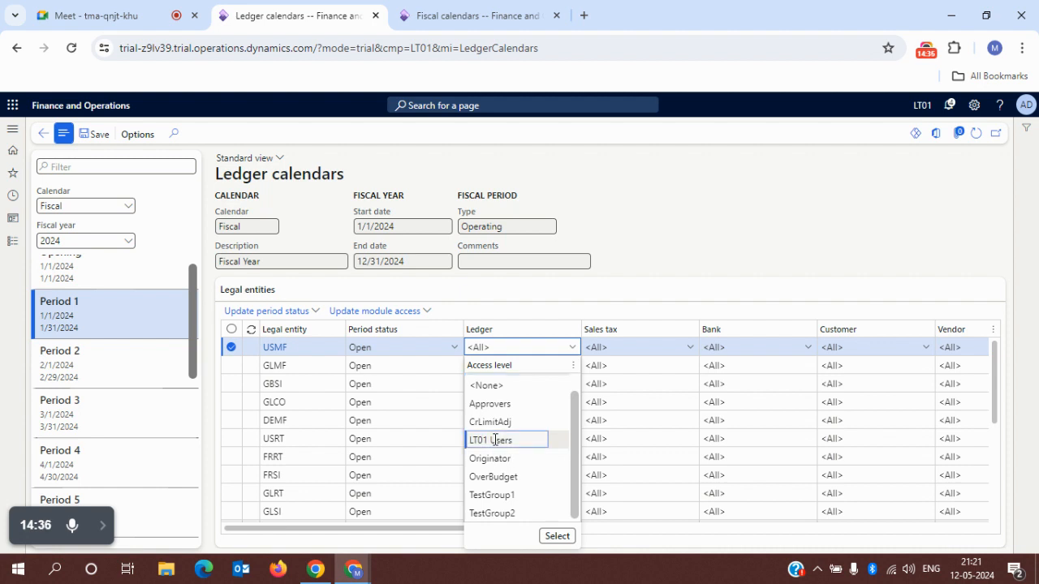
{"action": "left_click", "coordinate": [560, 537]}
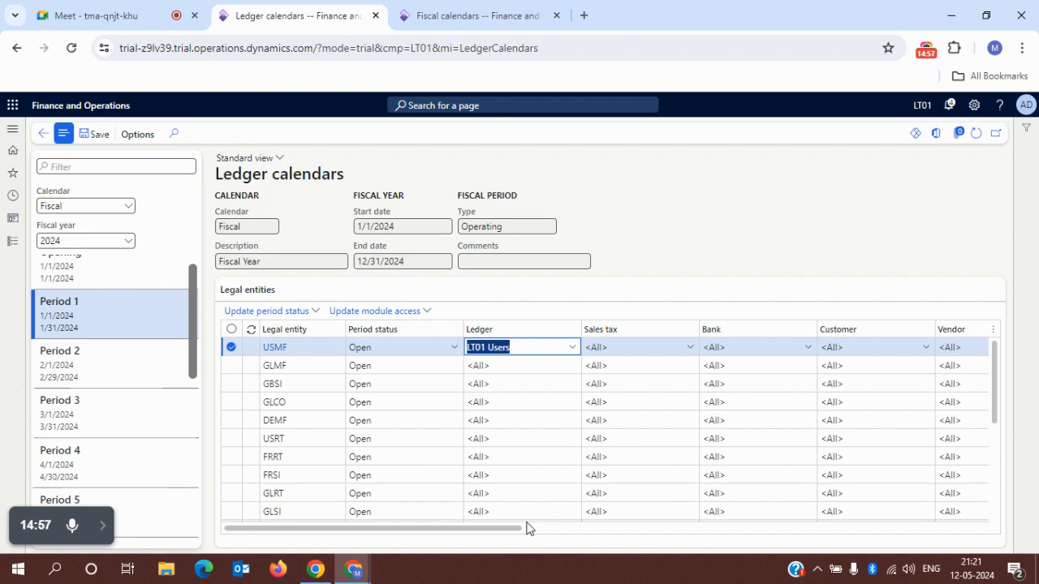
- Leave the ledger calendars for the dashboard and dismiss the error notification there
{"action": "left_click_drag", "start_coordinate": [520, 531], "coordinate": [945, 553]}
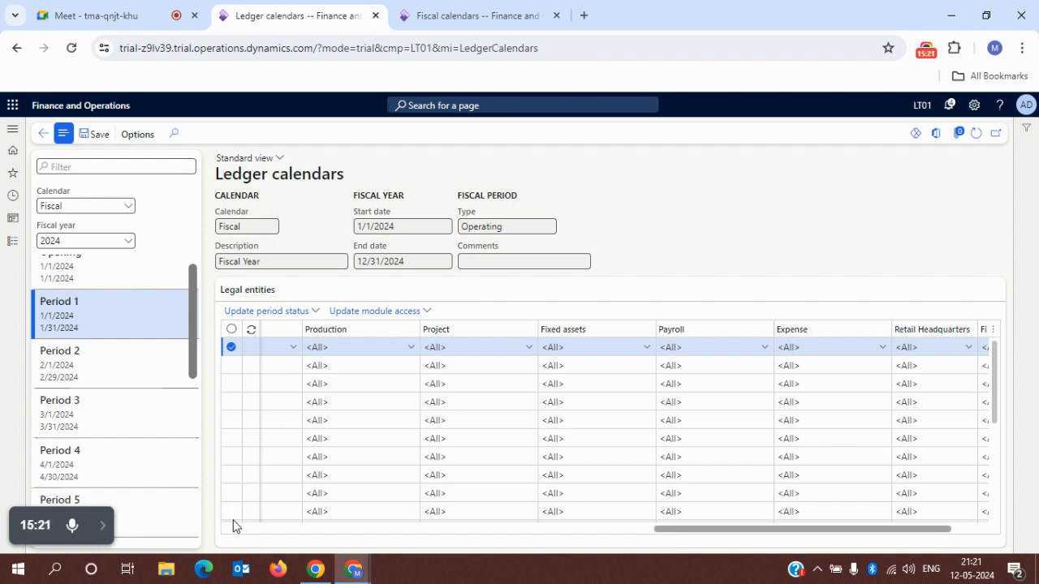
{"action": "left_click", "coordinate": [43, 133]}
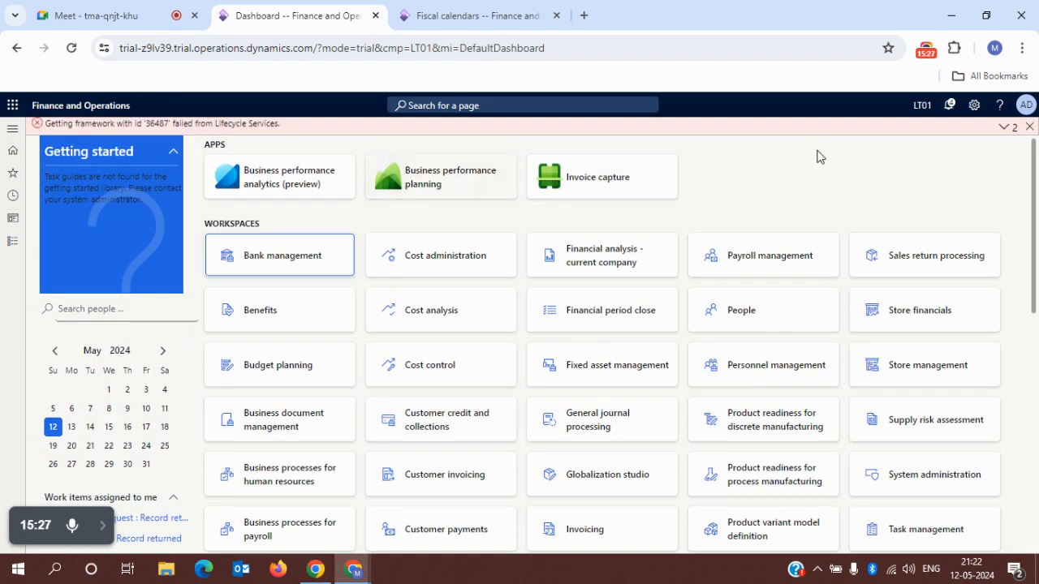
{"action": "left_click", "coordinate": [1030, 128]}
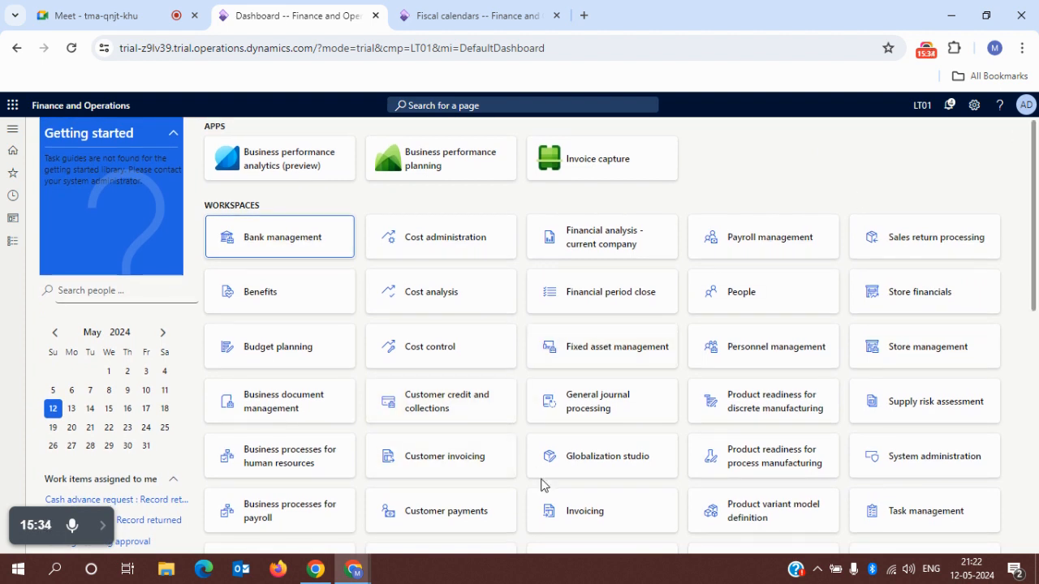
- Open a blank Notepad document and enter the heading "Currencies:" followed by an empty line
{"action": "key", "text": "super+r"}
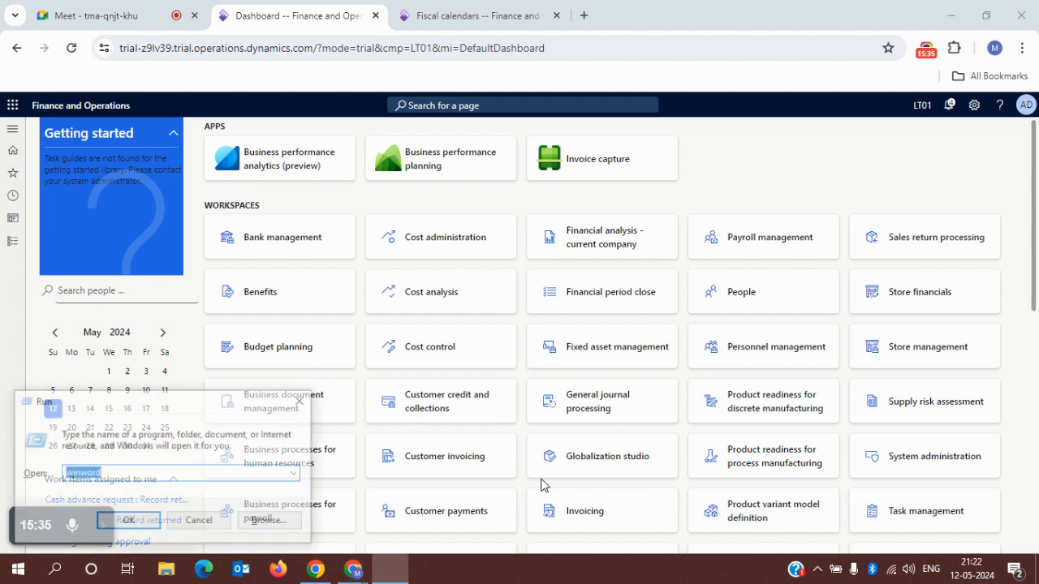
{"action": "type", "text": "notepad"}
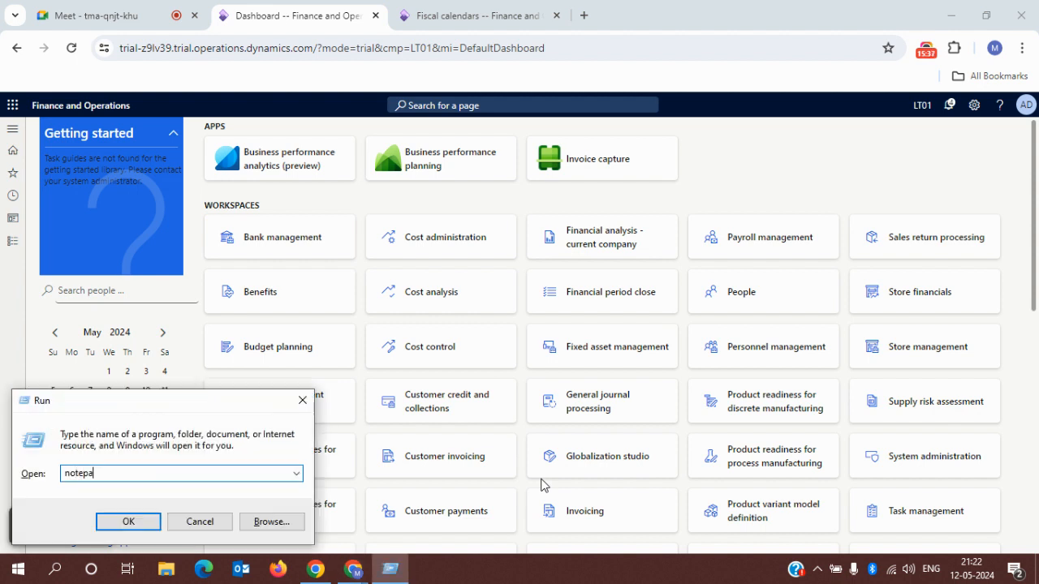
{"action": "left_click", "coordinate": [128, 522]}
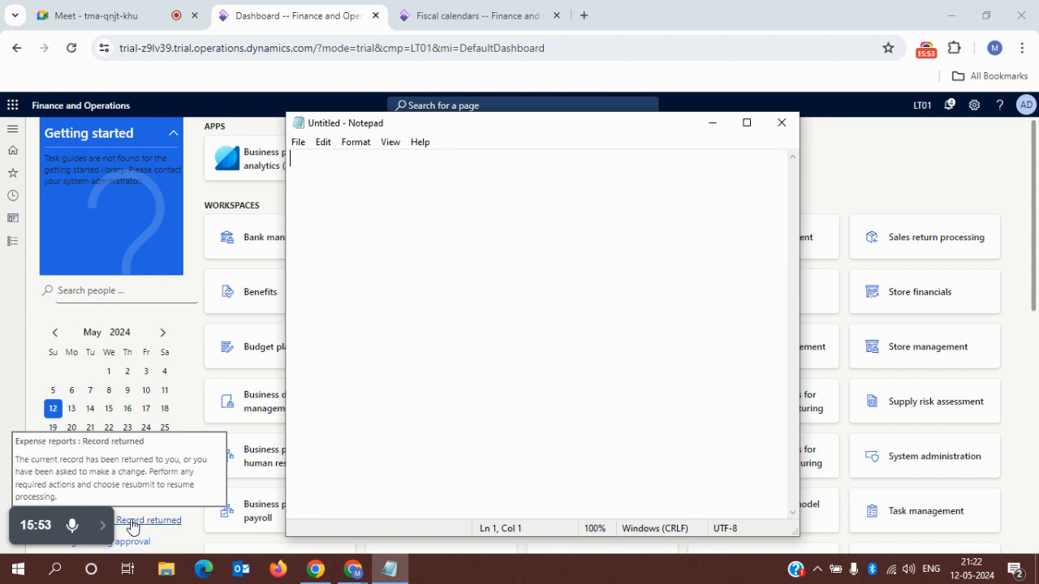
{"action": "type", "text": "Curre"}
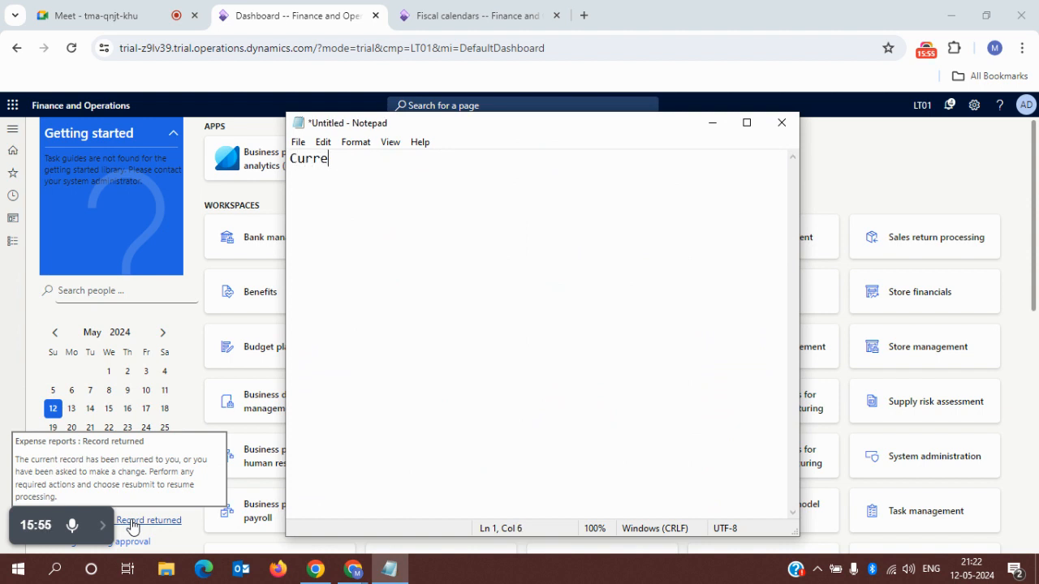
{"action": "type", "text": "ncies:"}
{"action": "key", "text": "Return"}
{"action": "key", "text": "Return"}
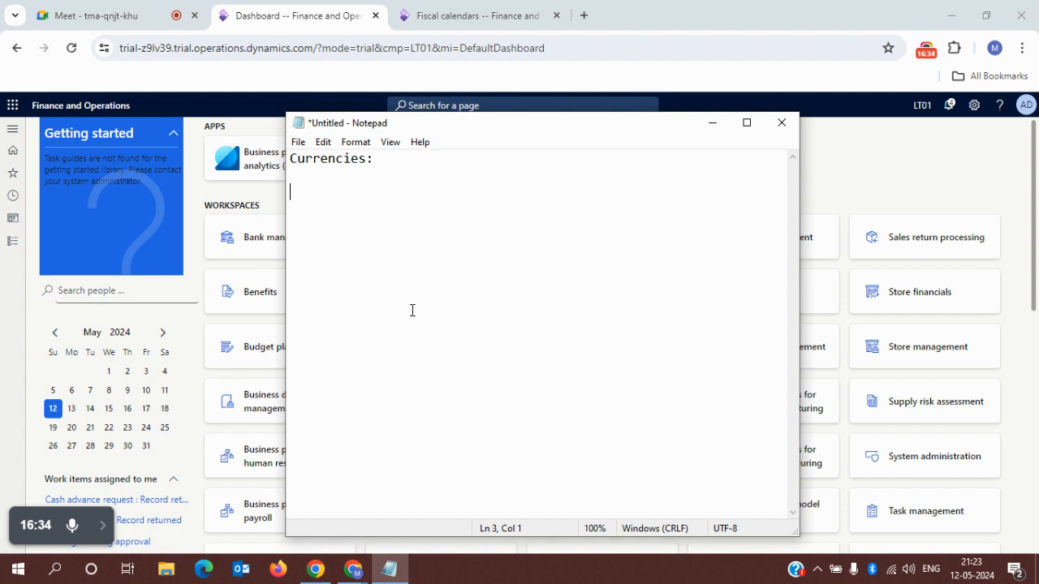
- Add the line "Accounting Currency" beneath the Currencies heading, leaving an empty line between them
{"action": "key", "text": "Up"}
{"action": "key", "text": "Up"}
{"action": "key", "text": "Right"}
{"action": "key", "text": "Right"}
{"action": "key", "text": "Right"}
{"action": "key", "text": "Right"}
{"action": "key", "text": "Right"}
{"action": "key", "text": "Right"}
{"action": "key", "text": "Right"}
{"action": "key", "text": "Right"}
{"action": "key", "text": "Right"}
{"action": "key", "text": "Right"}
{"action": "key", "text": "Right"}
{"action": "key", "text": "Right"}
{"action": "key", "text": "Left"}
{"action": "key", "text": "Return"}
{"action": "key", "text": "Return"}
{"action": "type", "text": "Account"}
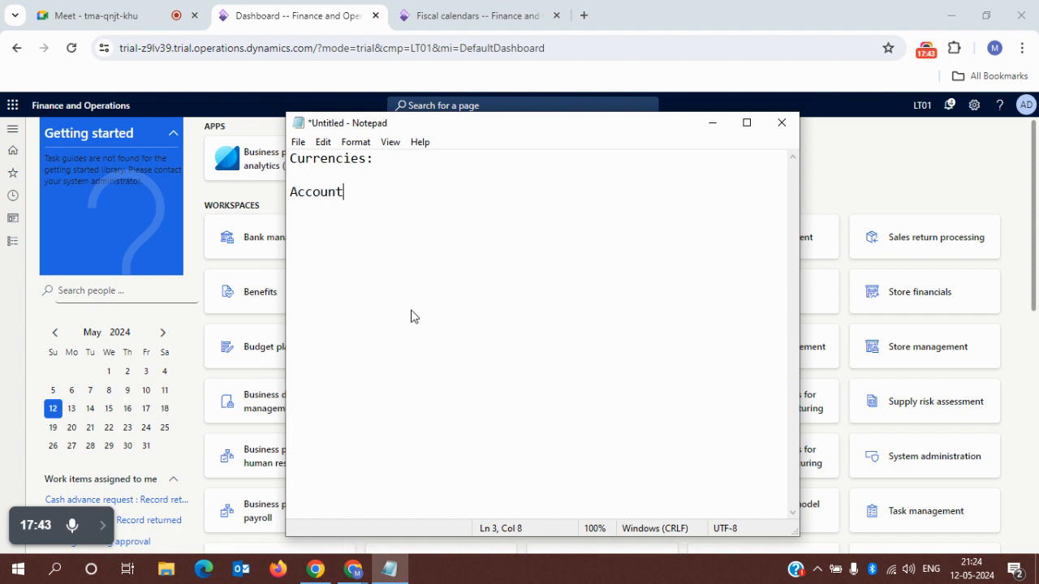
{"action": "type", "text": "ing Currency"}
{"action": "key", "text": "Return"}
{"action": "key", "text": "Return"}
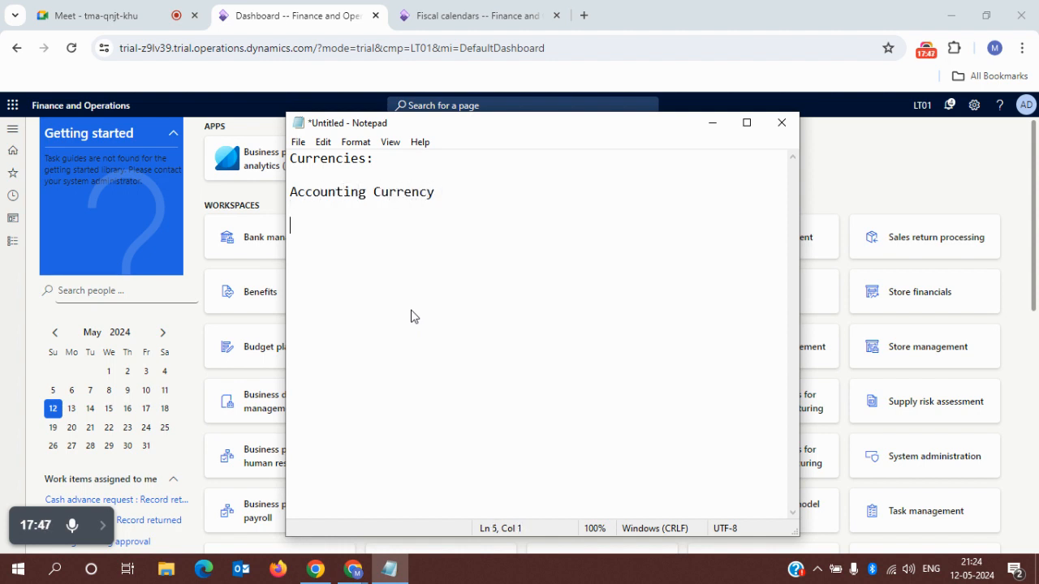
- Add the line "Reporting Currency:" to the note and append a colon to the "Accounting Currency" line
{"action": "type", "text": "Reporting Curre"}
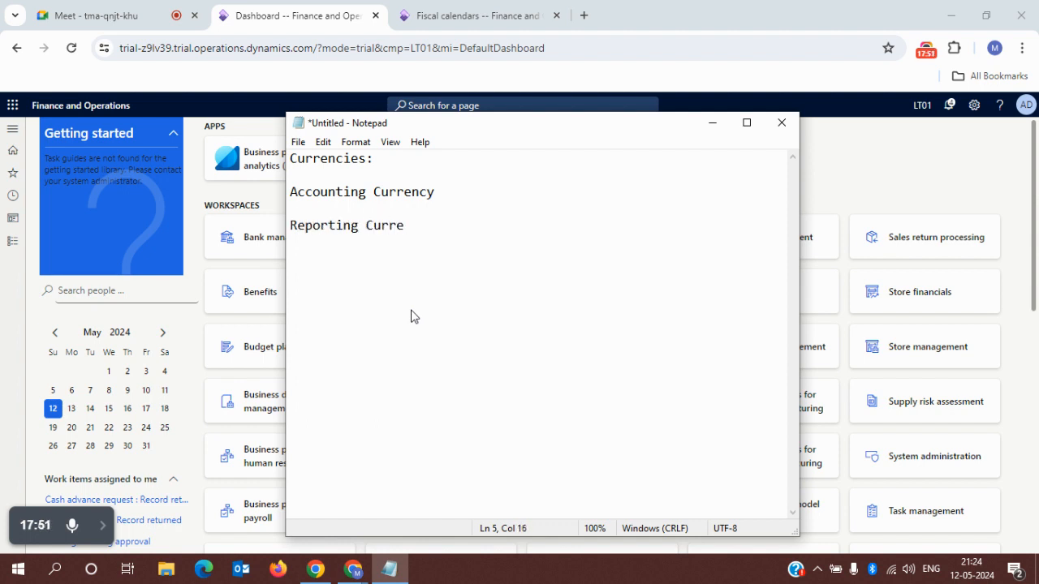
{"action": "type", "text": "ncy:"}
{"action": "left_click", "coordinate": [450, 190]}
{"action": "type", "text": ":"}
- Highlight the Accounting Currency and Reporting Currency lines together to point them out
{"action": "left_click_drag", "start_coordinate": [291, 192], "coordinate": [442, 227]}
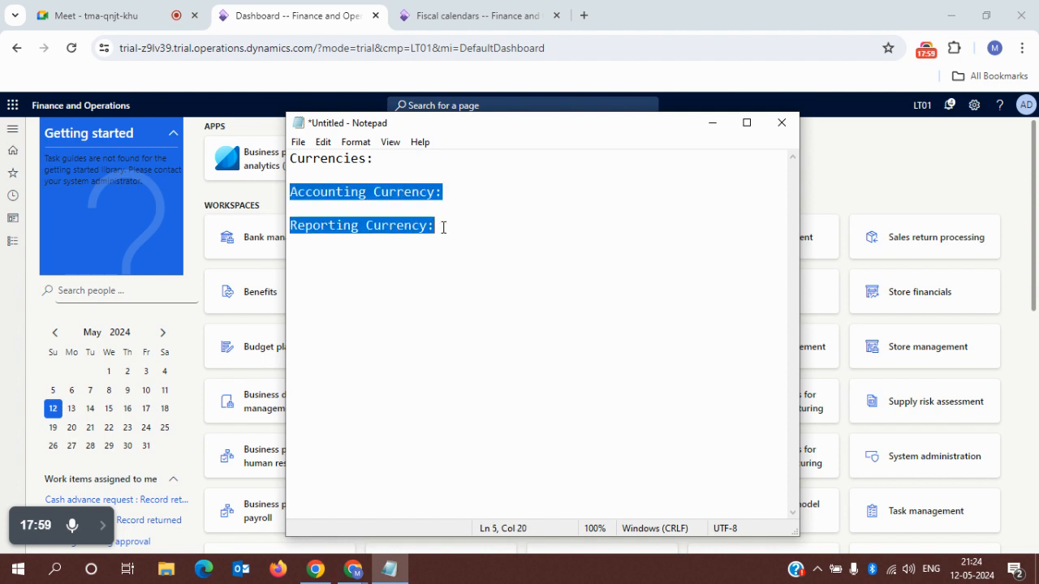
{"action": "left_click_drag", "start_coordinate": [291, 193], "coordinate": [438, 225]}
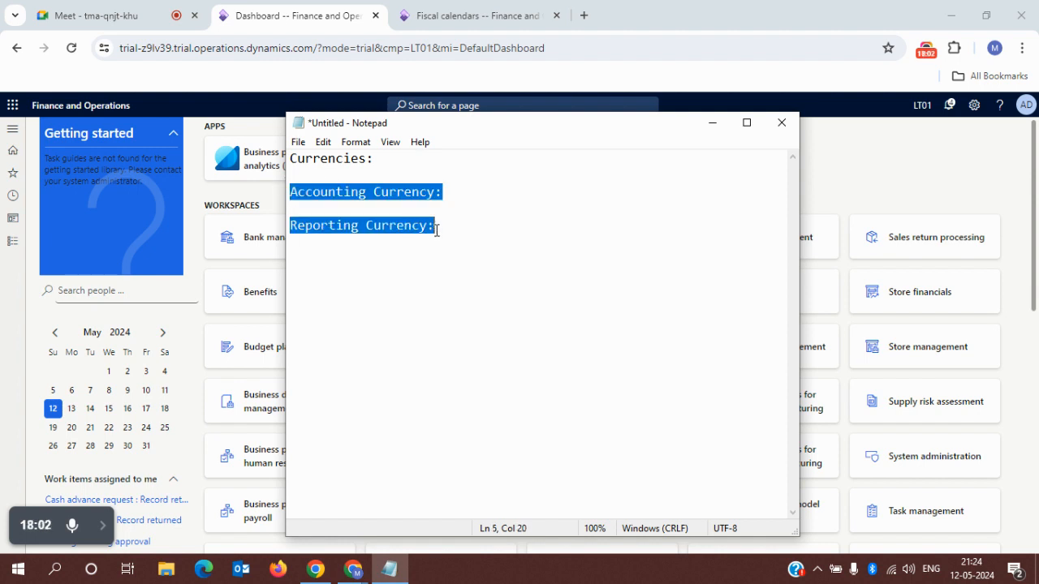
{"action": "left_click", "coordinate": [477, 193]}
- Insert an extra empty line above both the Accounting Currency and Reporting Currency lines
{"action": "left_click", "coordinate": [408, 181]}
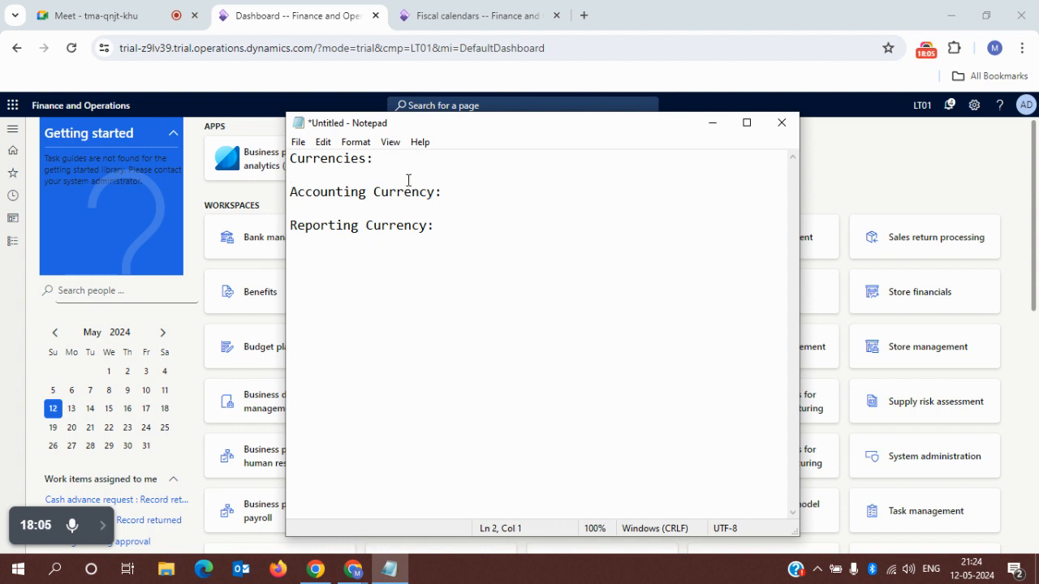
{"action": "key", "text": "Return"}
{"action": "key", "text": "Down"}
{"action": "key", "text": "Down"}
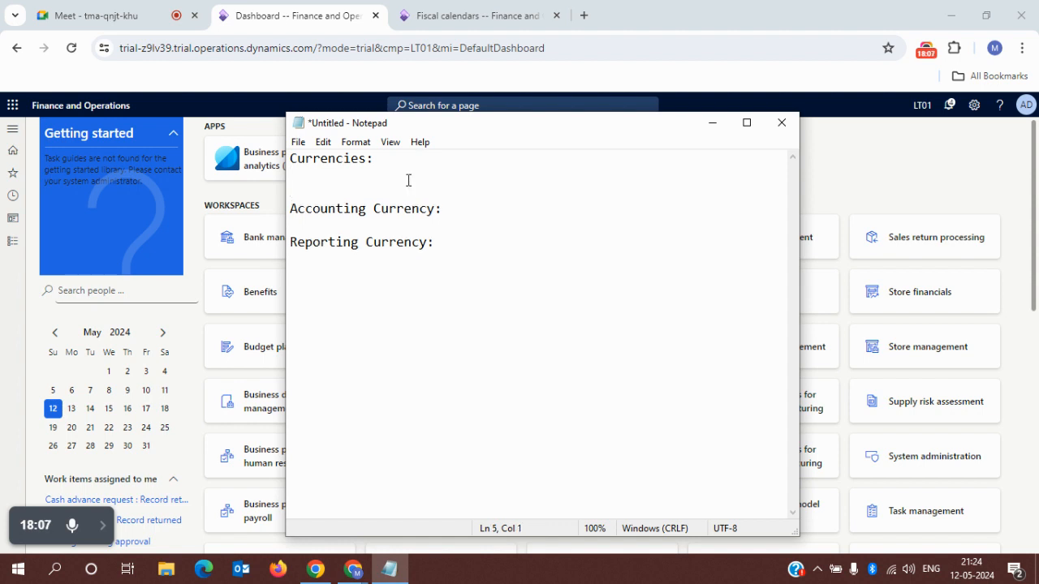
{"action": "key", "text": "Return"}
- Enter the example "XYZ IN - INR" after "Accounting Currency:"
{"action": "key", "text": "Up"}
{"action": "key", "text": "Up"}
{"action": "key", "text": "Right"}
{"action": "key", "text": "Right"}
{"action": "key", "text": "Right"}
{"action": "key", "text": "Right"}
{"action": "key", "text": "Right"}
{"action": "key", "text": "Right"}
{"action": "key", "text": "Right"}
{"action": "key", "text": "Right"}
{"action": "key", "text": "Right"}
{"action": "key", "text": "Right"}
{"action": "key", "text": "Right"}
{"action": "key", "text": "Right"}
{"action": "key", "text": "Right"}
{"action": "key", "text": "Right"}
{"action": "key", "text": "Right"}
{"action": "key", "text": "Right"}
{"action": "key", "text": "Right"}
{"action": "key", "text": "Right"}
{"action": "key", "text": "Right"}
{"action": "key", "text": "Right"}
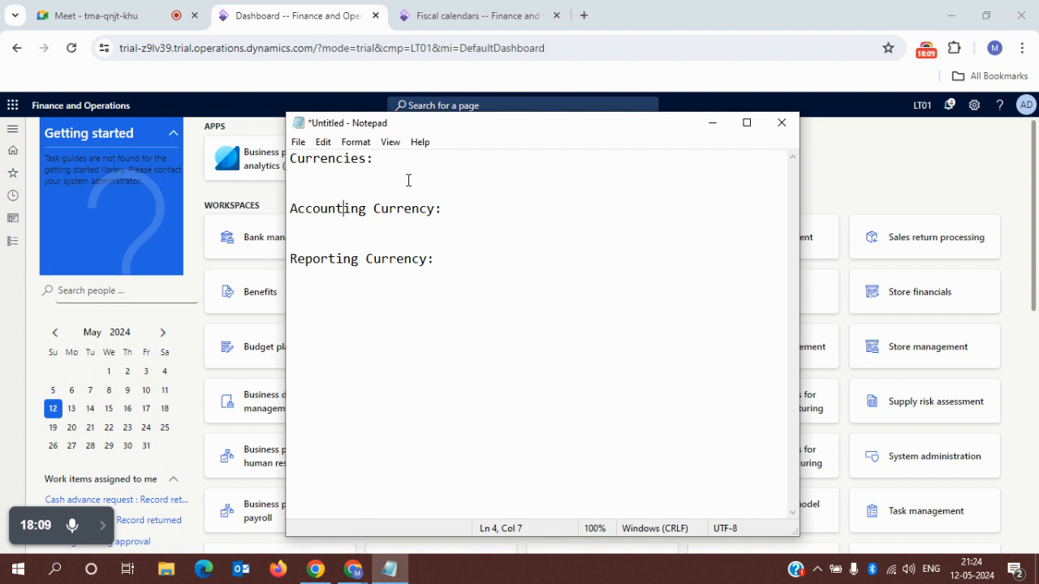
{"action": "key", "text": "Left"}
{"action": "type", "text": "XYZ In"}
{"action": "key", "text": "BackSpace"}
{"action": "type", "text": "N"}
{"action": "type", "text": "- INR"}
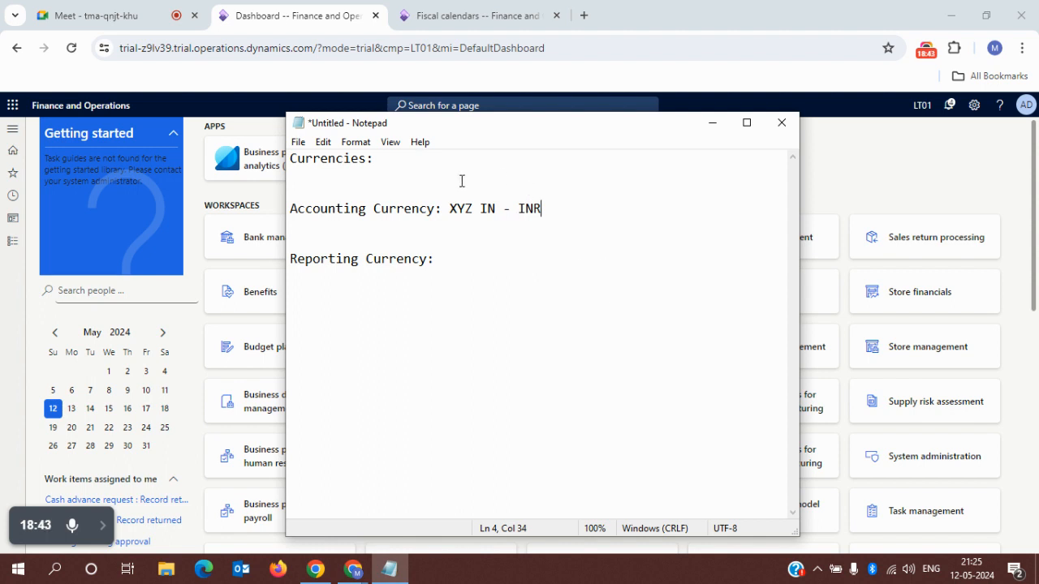
- Insert "xyz 1, xyz 2," between XYZ IN and INR so the entry reads "XYZ IN - xyz 1, xyz 2, - INR"
{"action": "left_click_drag", "start_coordinate": [450, 209], "coordinate": [475, 210]}
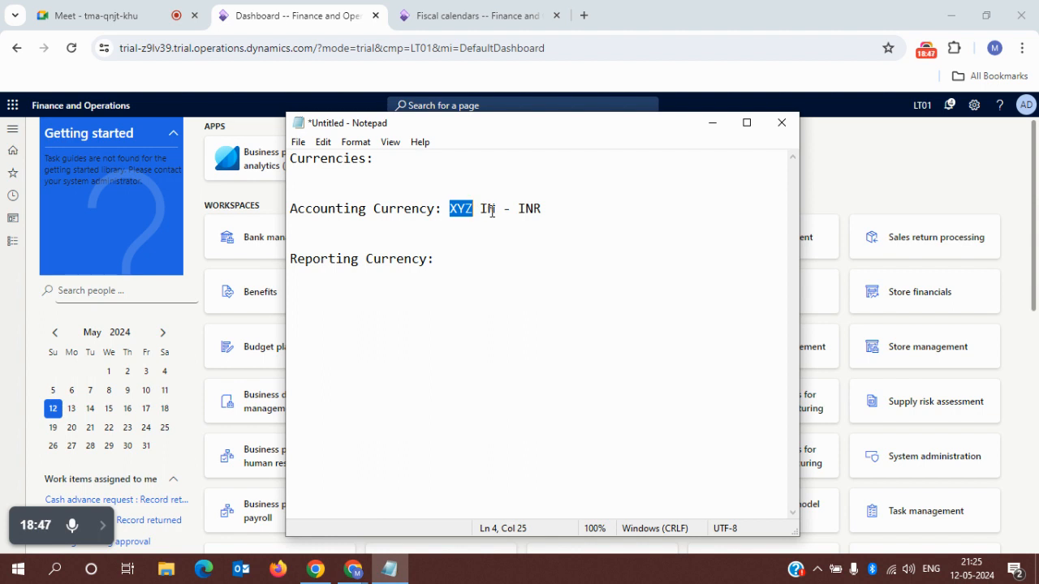
{"action": "left_click", "coordinate": [500, 210]}
{"action": "type", "text": "- xyz"}
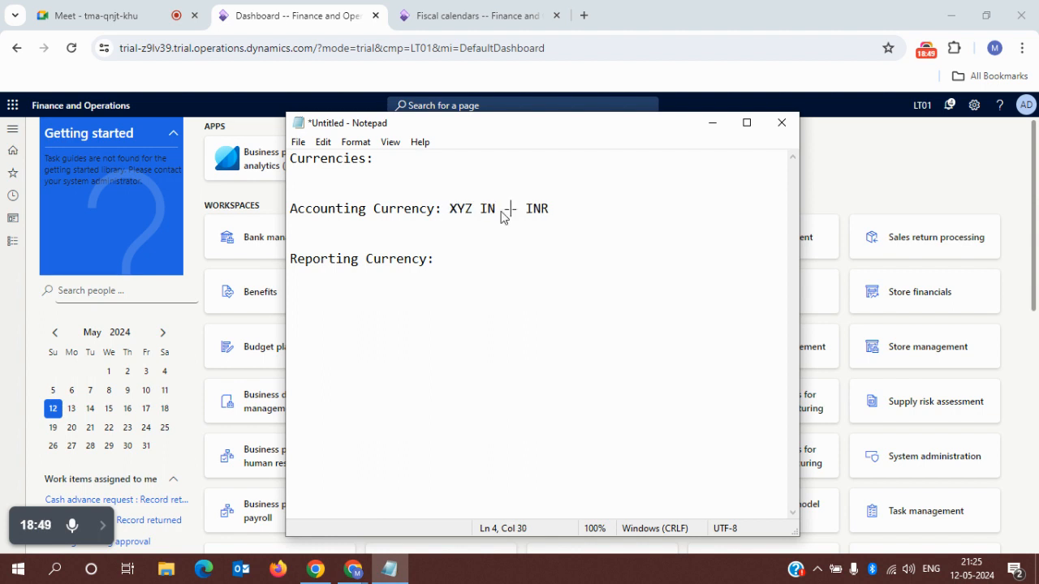
{"action": "type", "text": " 1"}
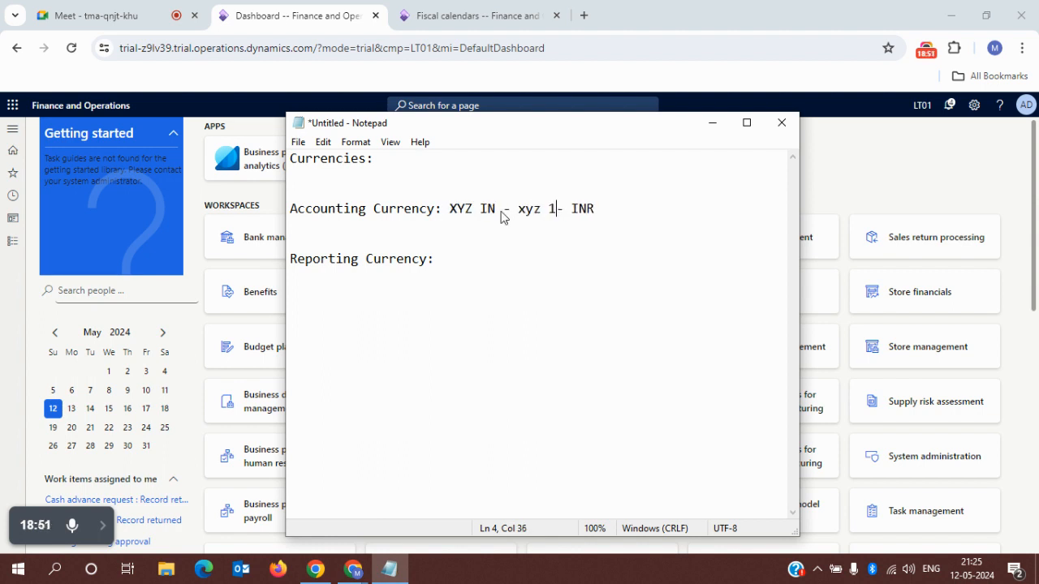
{"action": "type", "text": ", xyz 2"}
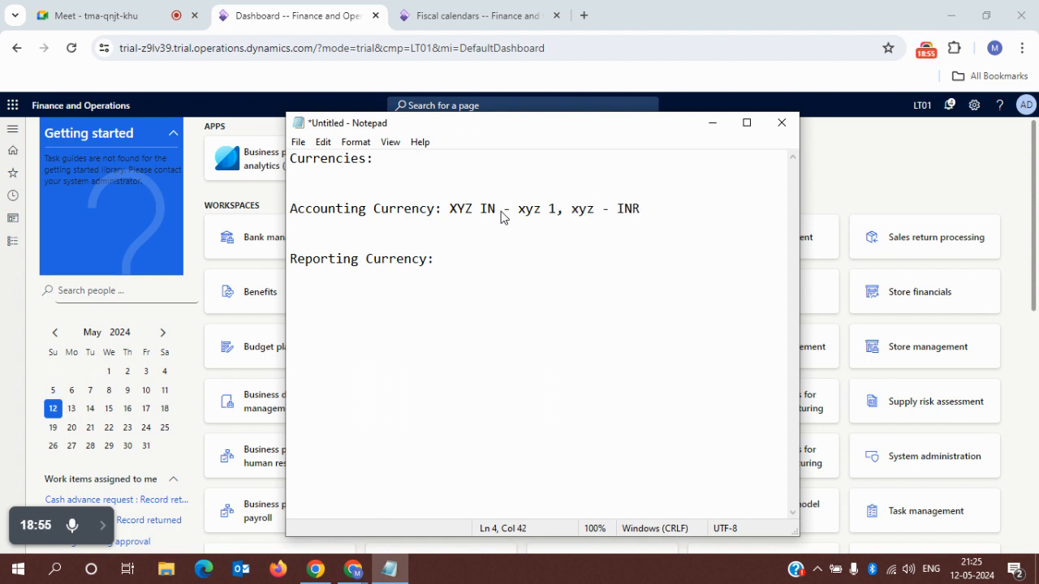
{"action": "type", "text": ","}
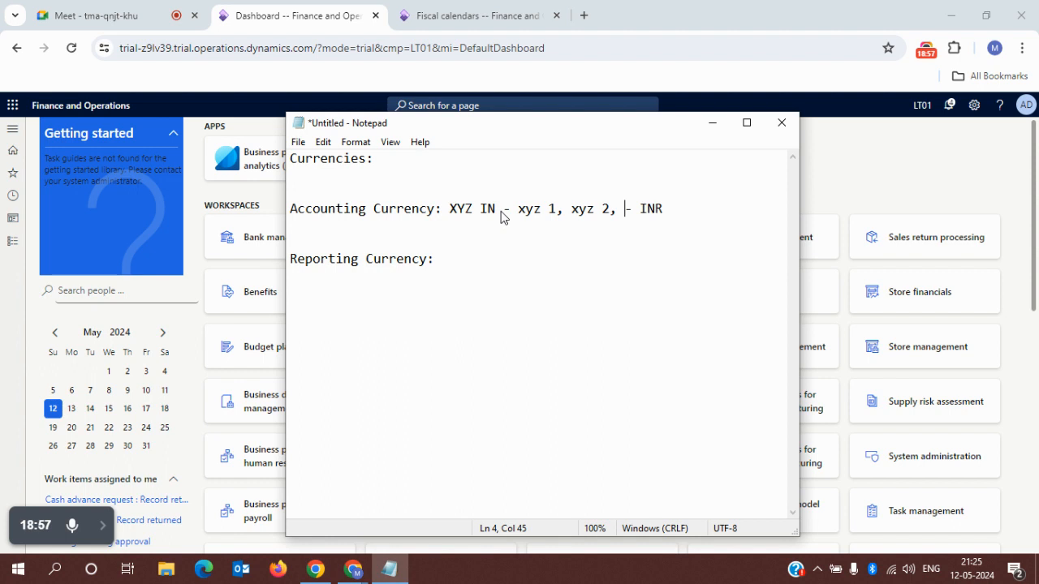
{"action": "left_click_drag", "start_coordinate": [449, 210], "coordinate": [665, 211]}
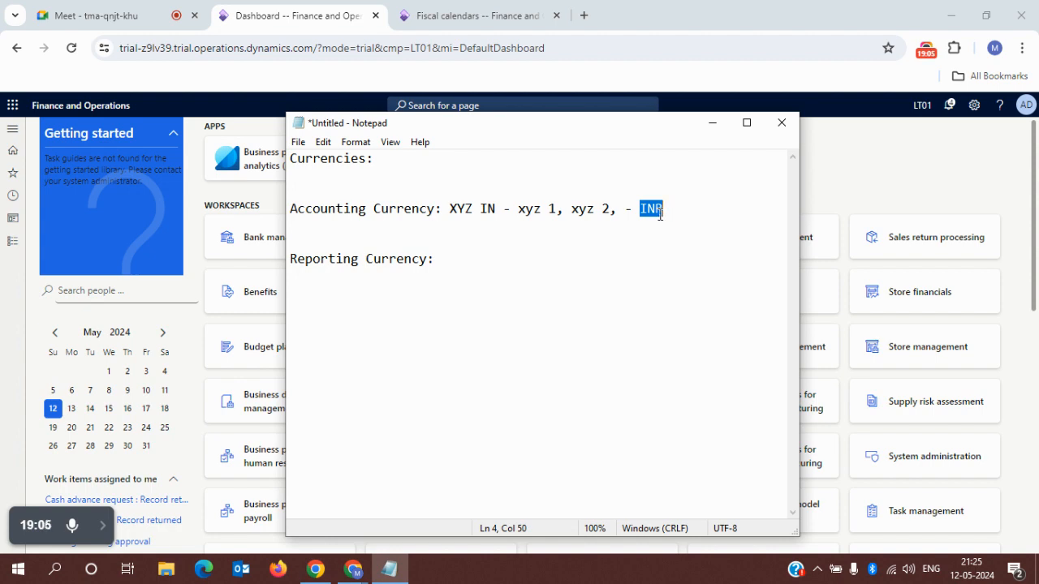
- Check the Google Meet call, view the Fiscal calendars page, and return to the Notepad note
{"action": "left_click", "coordinate": [111, 18]}
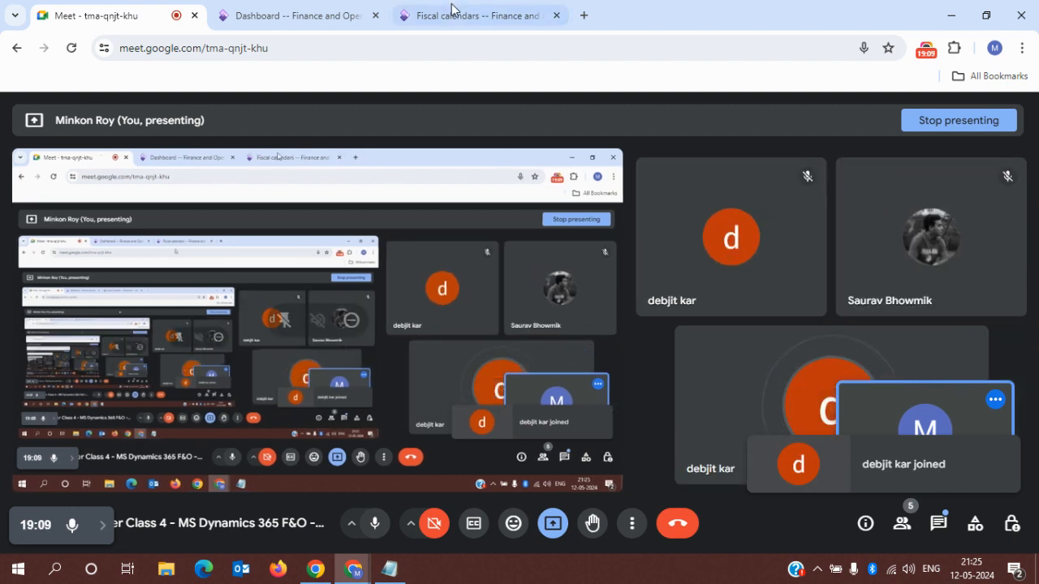
{"action": "left_click", "coordinate": [449, 17]}
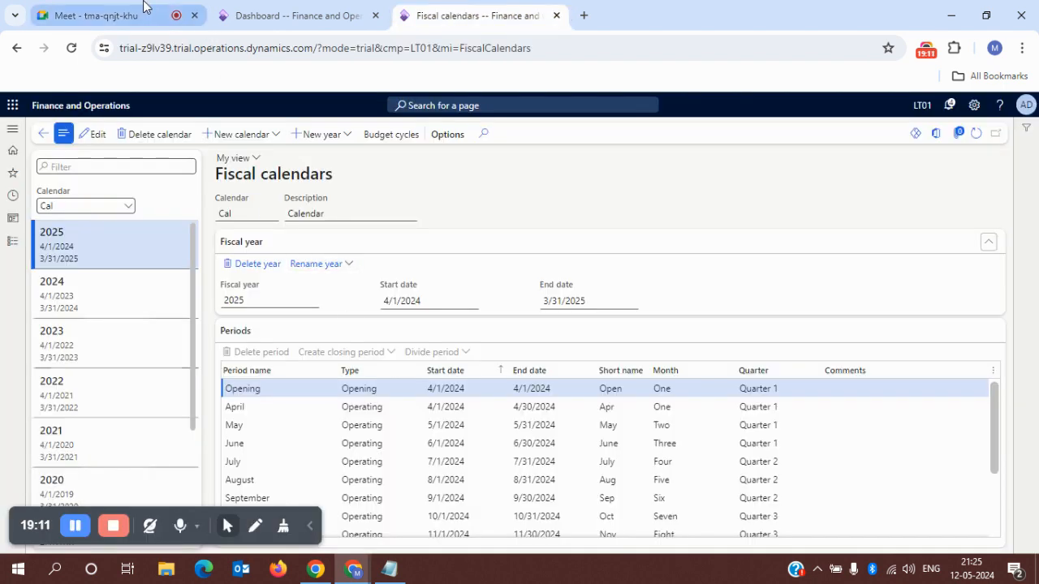
{"action": "left_click", "coordinate": [390, 568]}
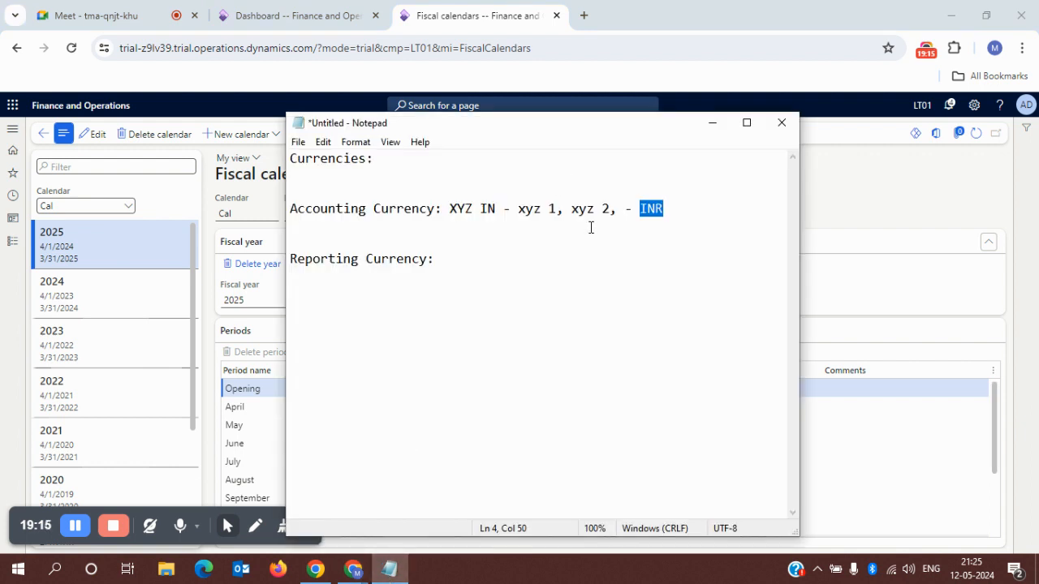
- Highlight the whole Accounting Currency example and place the cursor after "Reporting Currency:"
{"action": "left_click", "coordinate": [452, 209]}
{"action": "left_click_drag", "start_coordinate": [452, 209], "coordinate": [691, 211]}
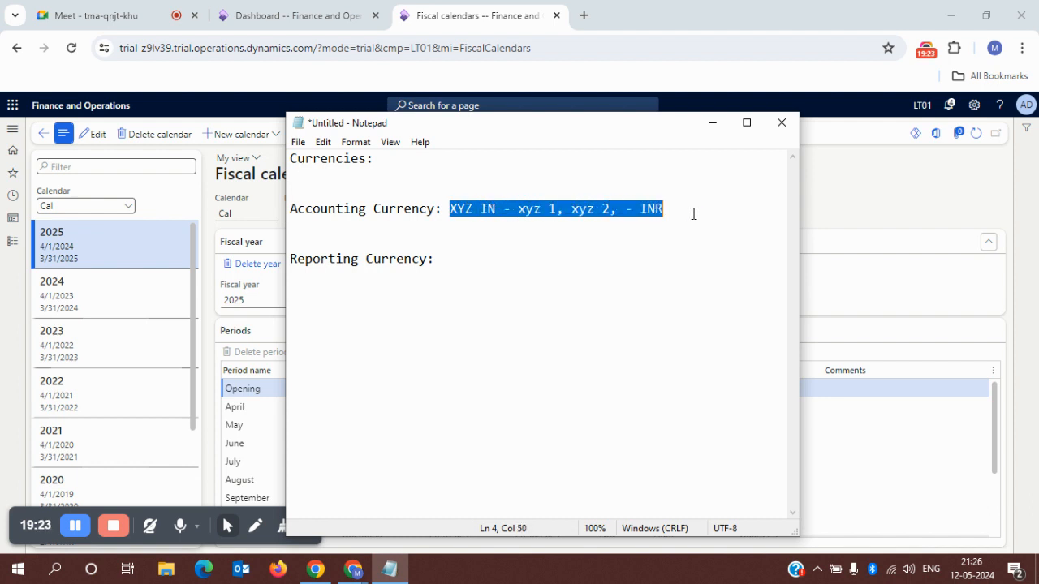
{"action": "left_click", "coordinate": [471, 255]}
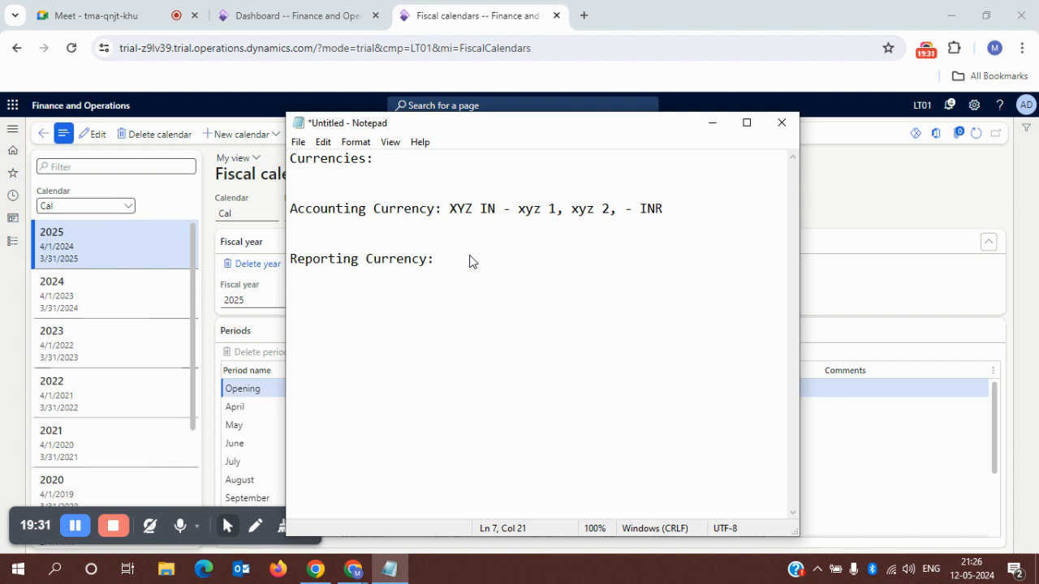
- Enter "US - USD currency" after "Reporting Currency:" in the note
{"action": "type", "text": "US -"}
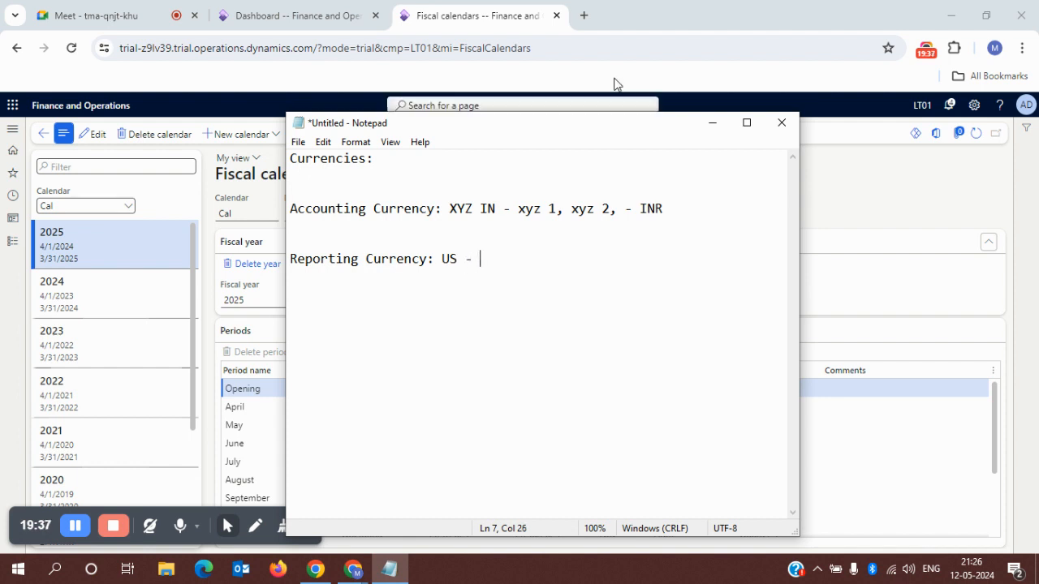
{"action": "left_click_drag", "start_coordinate": [459, 260], "coordinate": [444, 260]}
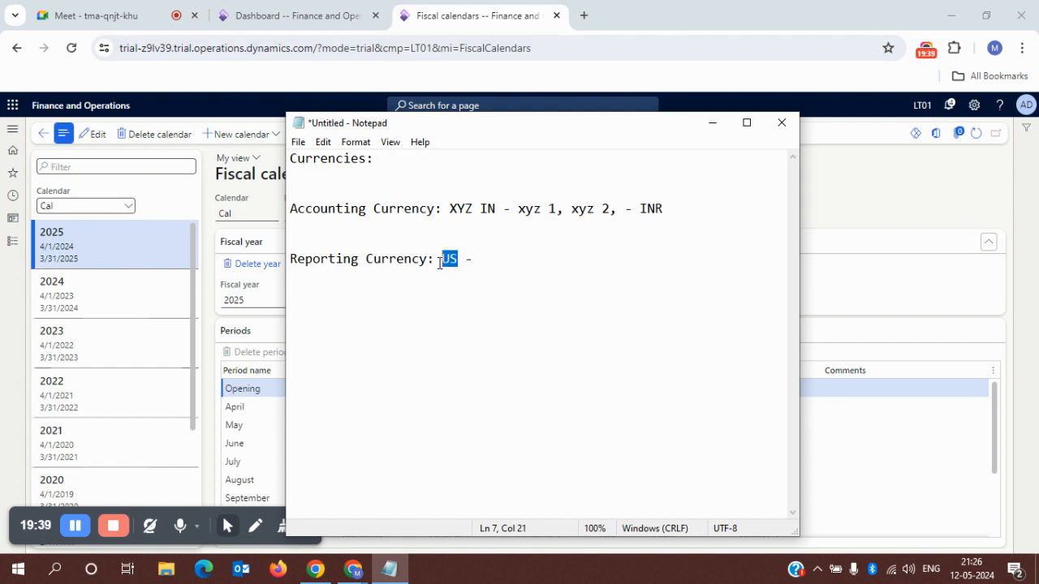
{"action": "left_click", "coordinate": [483, 260]}
{"action": "type", "text": "USD "}
{"action": "type", "text": "currency"}
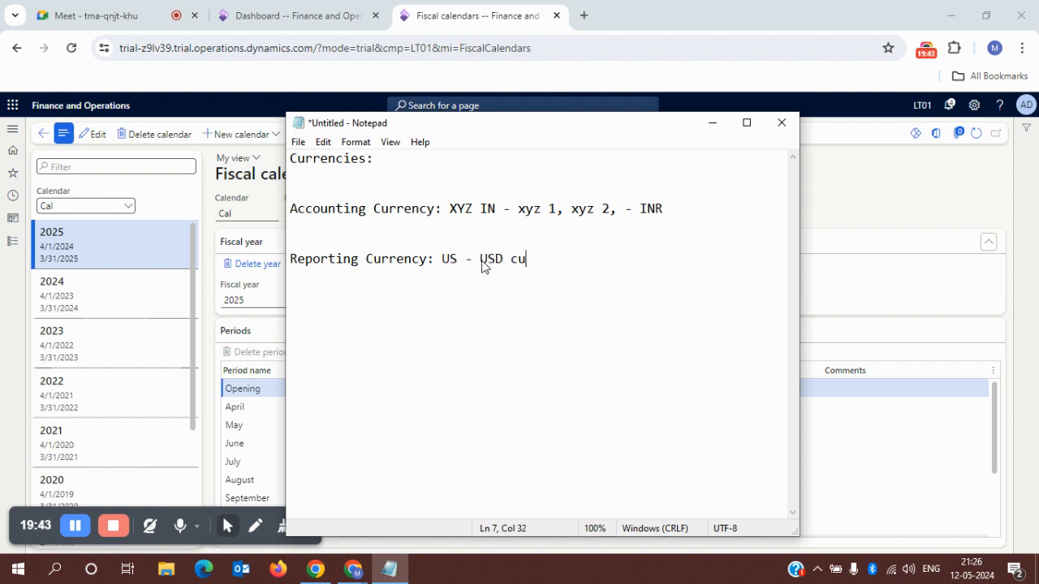
- Insert "Head office" after US so the entry reads "US Head office - USD currency"
{"action": "key", "text": "Left"}
{"action": "key", "text": "ctrl+Left"}
{"action": "key", "text": "ctrl+Left"}
{"action": "key", "text": "ctrl+Left"}
{"action": "type", "text": "Head office"}
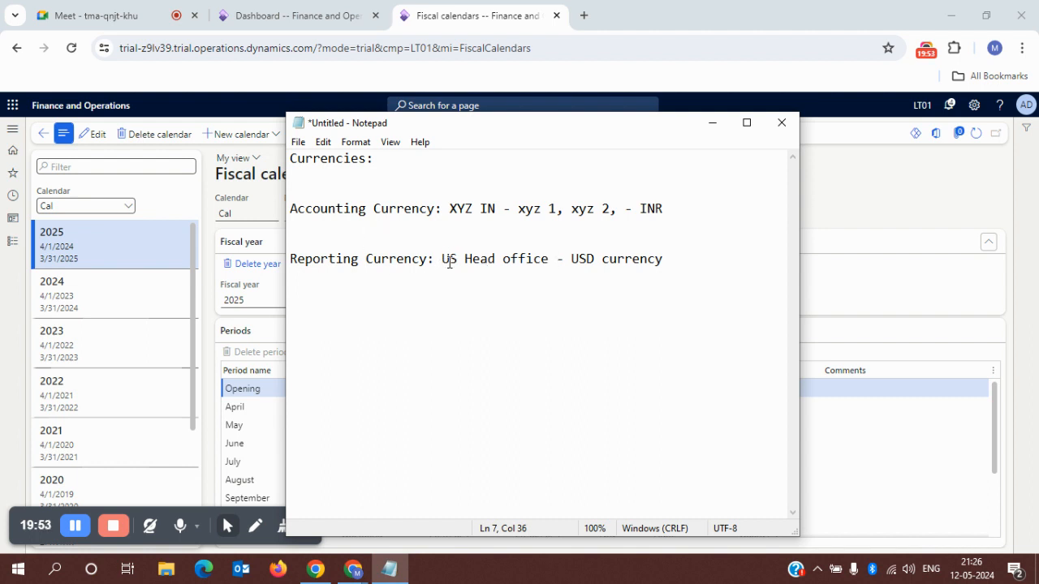
- Move "US Head office - USD currency" from the Reporting Currency line to its own line below the Accounting Currency example
{"action": "left_click_drag", "start_coordinate": [445, 260], "coordinate": [671, 259]}
{"action": "key", "text": "ctrl+c"}
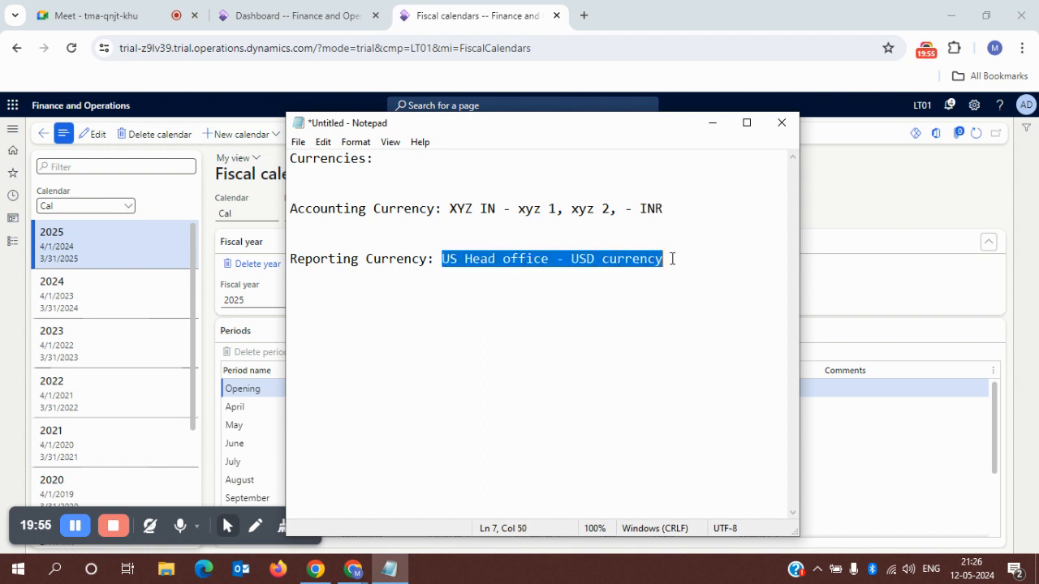
{"action": "key", "text": "BackSpace"}
{"action": "left_click", "coordinate": [676, 209]}
{"action": "key", "text": "Return"}
{"action": "key", "text": "Return"}
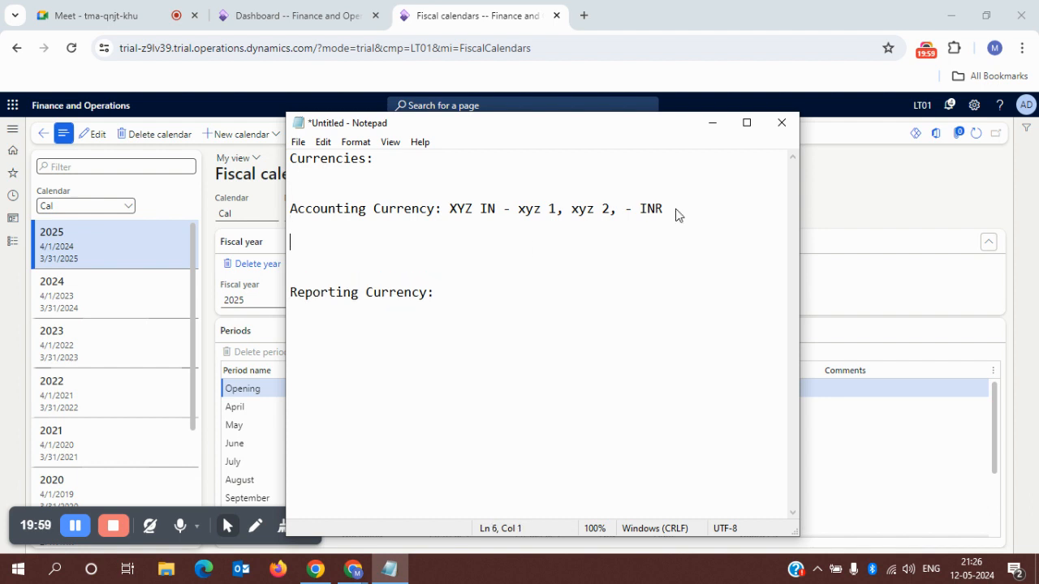
{"action": "key", "text": "ctrl+v"}
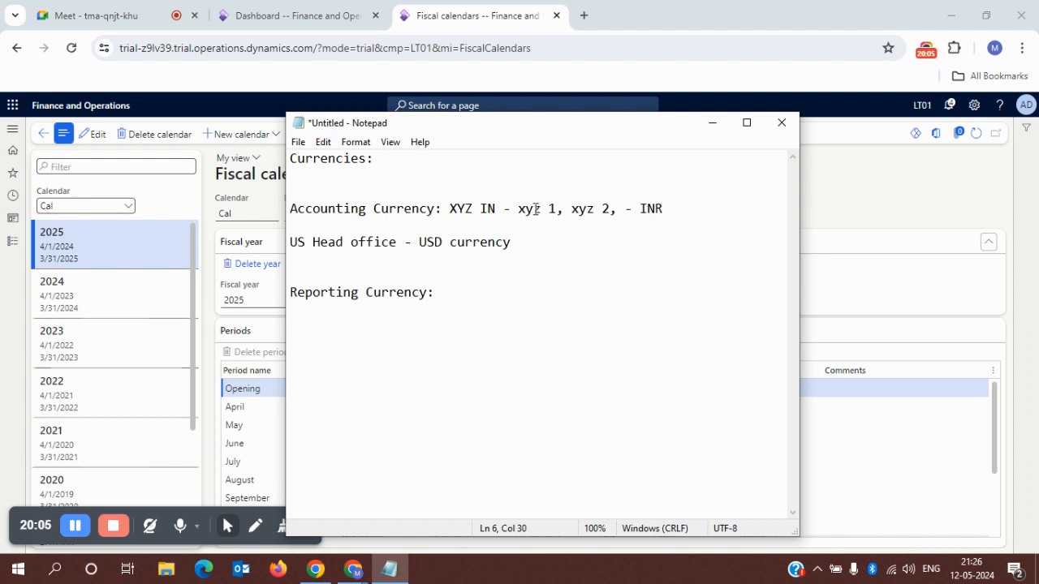
- Highlight "USD currency" and then "US Head office" in the head office line
{"action": "left_click_drag", "start_coordinate": [419, 242], "coordinate": [512, 241]}
{"action": "left_click_drag", "start_coordinate": [291, 242], "coordinate": [350, 245]}
{"action": "left_click_drag", "start_coordinate": [379, 246], "coordinate": [396, 248]}
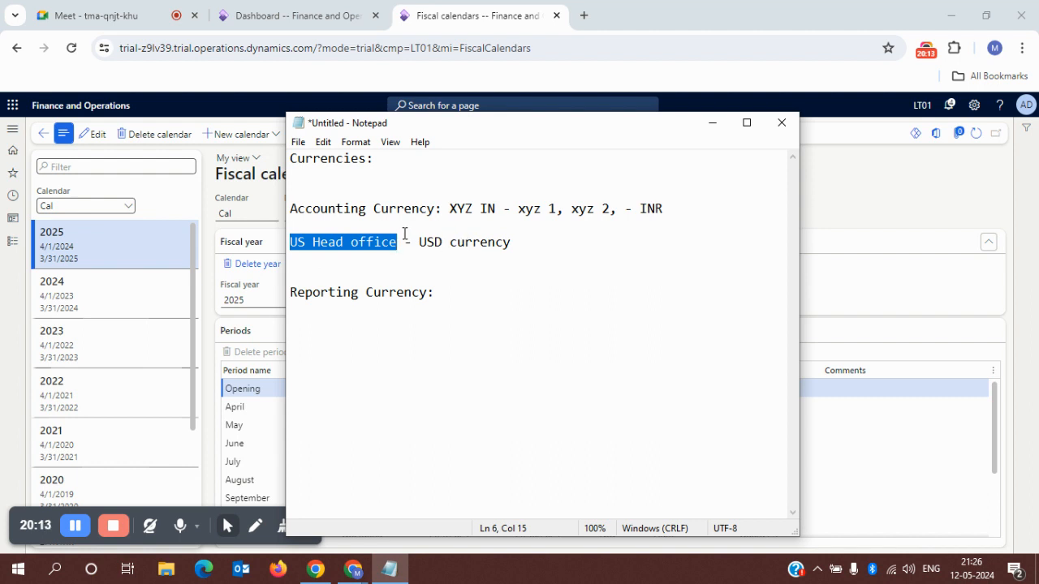
- Add the line "US - In - INR" below the US Head office line, separated by a blank line
{"action": "left_click", "coordinate": [541, 240]}
{"action": "key", "text": "Return"}
{"action": "key", "text": "Return"}
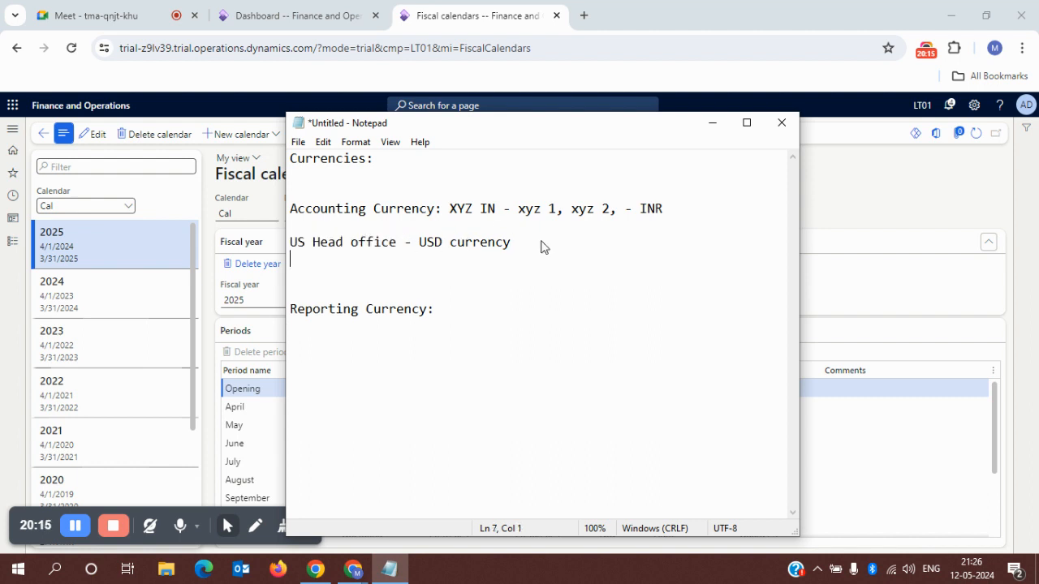
{"action": "type", "text": "US - "}
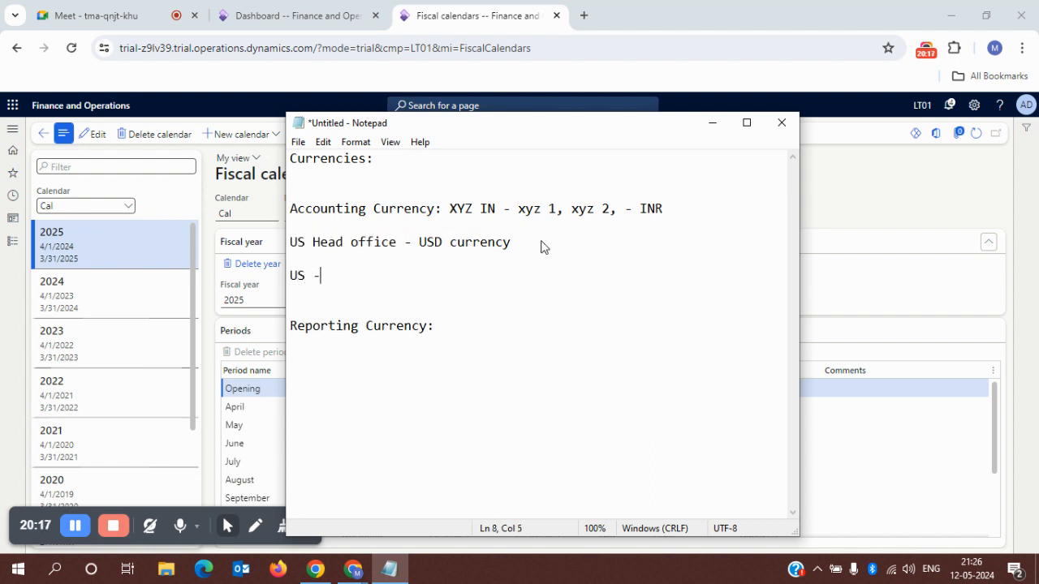
{"action": "type", "text": "In"}
{"action": "left_click_drag", "start_coordinate": [328, 277], "coordinate": [346, 279]}
{"action": "left_click", "coordinate": [350, 278]}
{"action": "type", "text": "- INR"}
- Highlight USD and the US Head office text, followed by INR and "US - In" in the line below
{"action": "left_click_drag", "start_coordinate": [419, 242], "coordinate": [443, 245]}
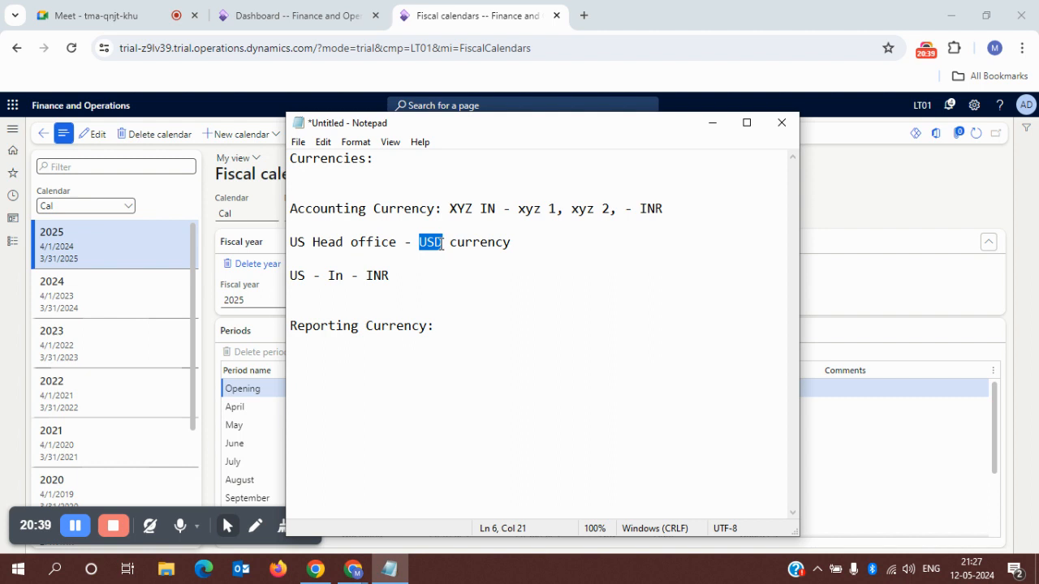
{"action": "left_click_drag", "start_coordinate": [292, 246], "coordinate": [390, 241]}
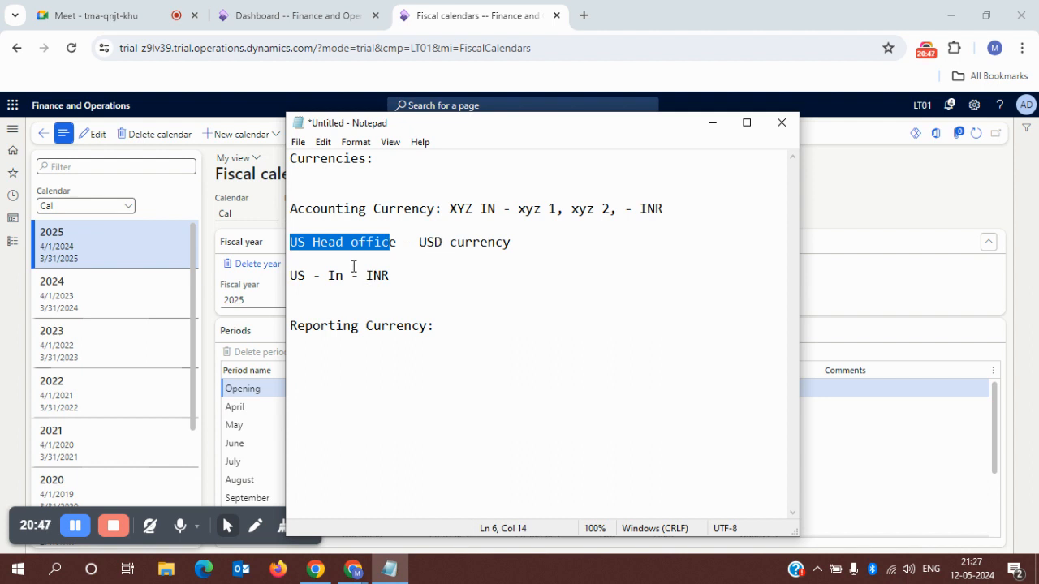
{"action": "left_click_drag", "start_coordinate": [367, 276], "coordinate": [394, 279]}
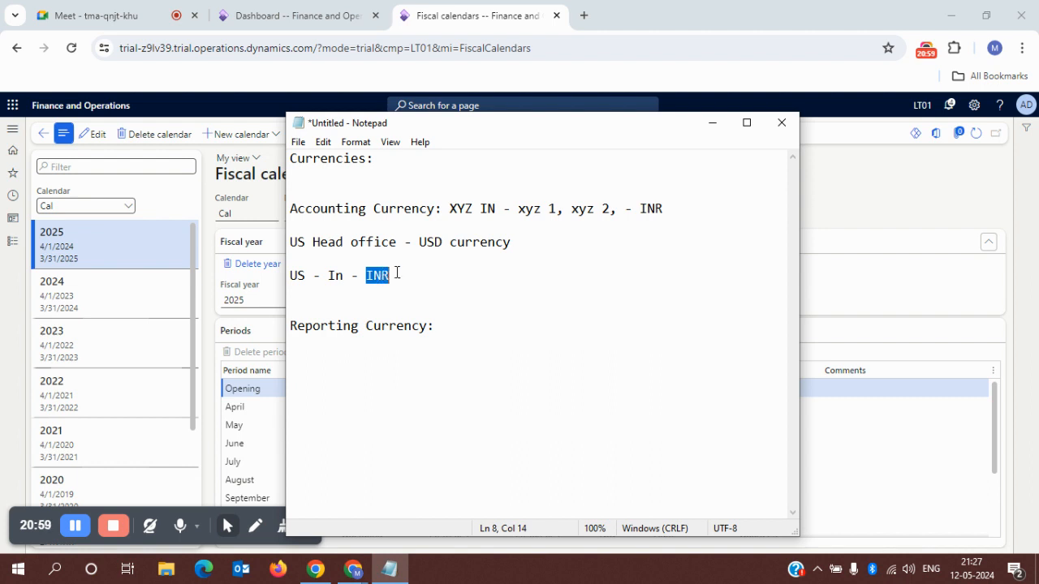
{"action": "left_click", "coordinate": [292, 276]}
{"action": "left_click_drag", "start_coordinate": [293, 275], "coordinate": [345, 280]}
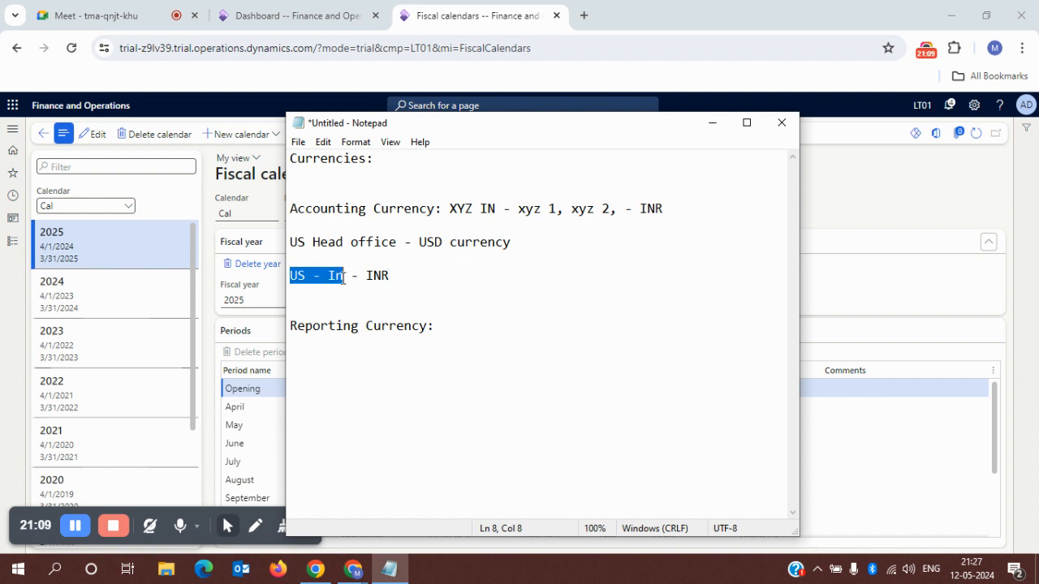
- Append "- USD" to the "US - In - INR" line
{"action": "left_click_drag", "start_coordinate": [366, 277], "coordinate": [395, 277]}
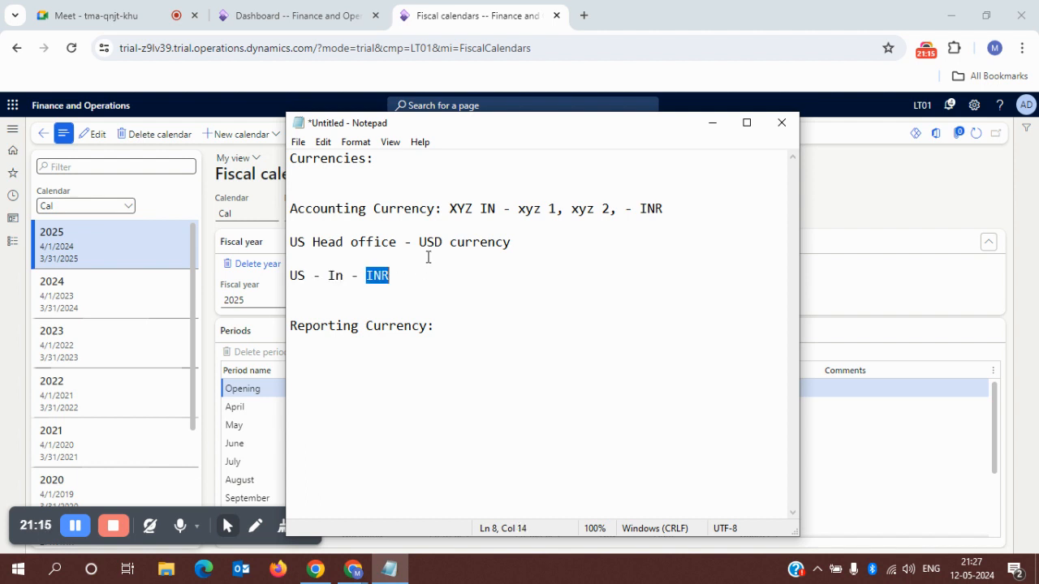
{"action": "left_click", "coordinate": [386, 277]}
{"action": "type", "text": "- USD"}
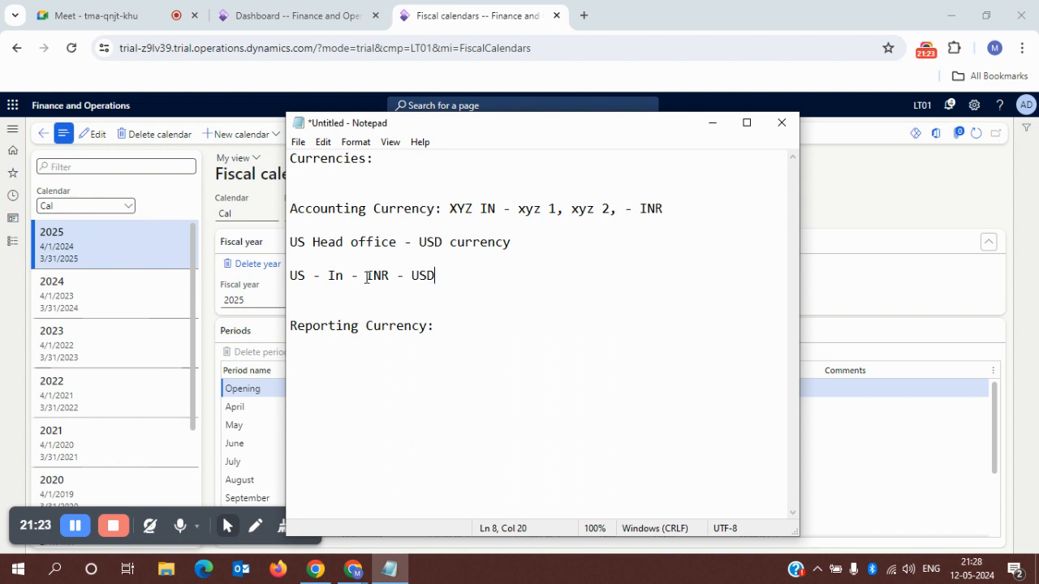
- Highlight the INR and USD entries in the "US - In" line, followed by the whole US Head office line
{"action": "left_click_drag", "start_coordinate": [367, 277], "coordinate": [421, 278]}
{"action": "left_click", "coordinate": [414, 278]}
{"action": "key", "text": "shift+Right"}
{"action": "key", "text": "shift+Right"}
{"action": "key", "text": "shift+Right"}
{"action": "left_click_drag", "start_coordinate": [366, 277], "coordinate": [382, 278]}
{"action": "left_click_drag", "start_coordinate": [293, 242], "coordinate": [538, 248]}
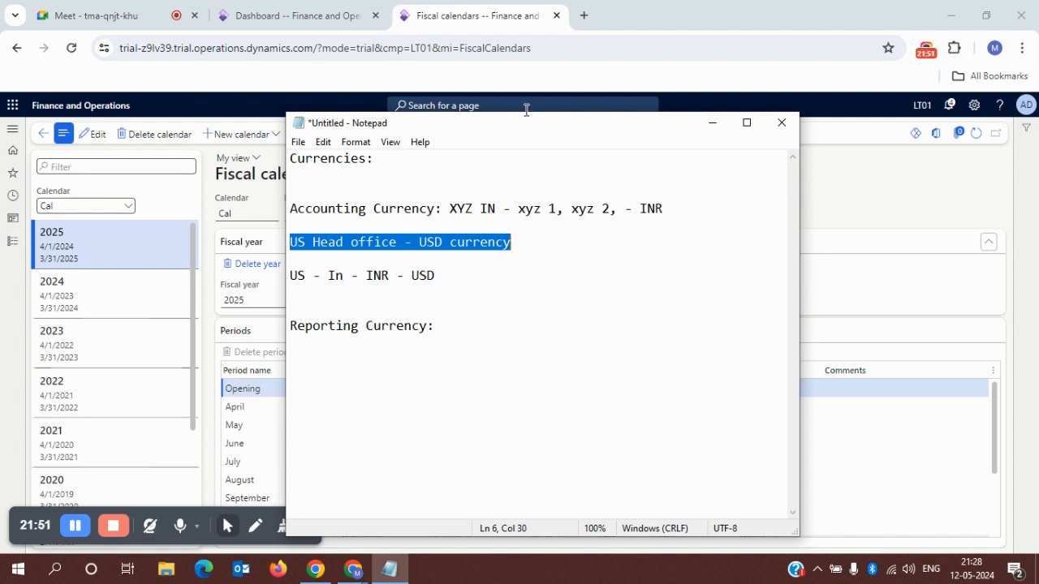
- Reposition the Notepad window higher over the Fiscal calendars page, view that page, and return to the note
{"action": "left_click_drag", "start_coordinate": [523, 130], "coordinate": [616, 78]}
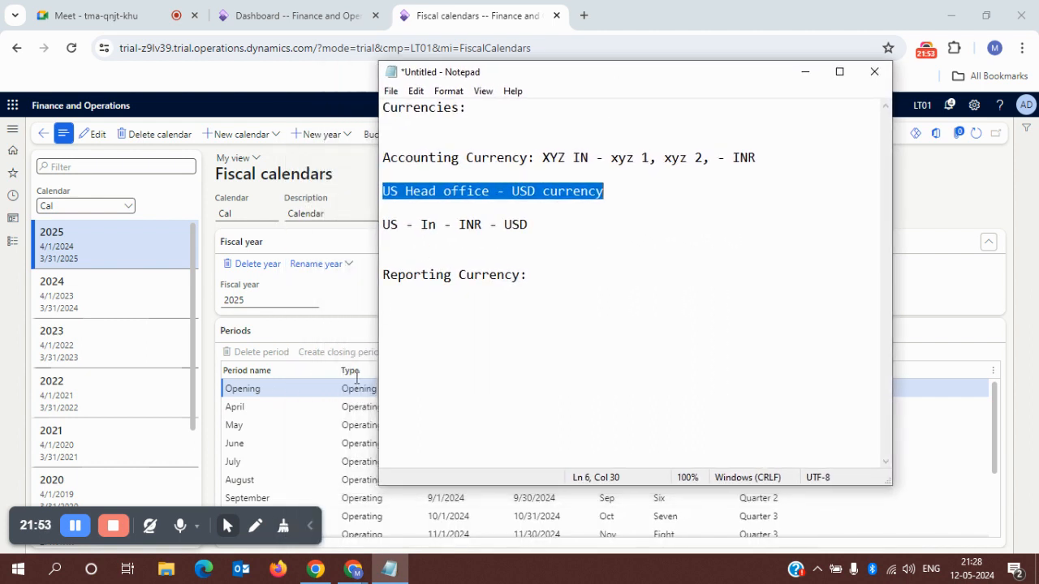
{"action": "left_click", "coordinate": [315, 535]}
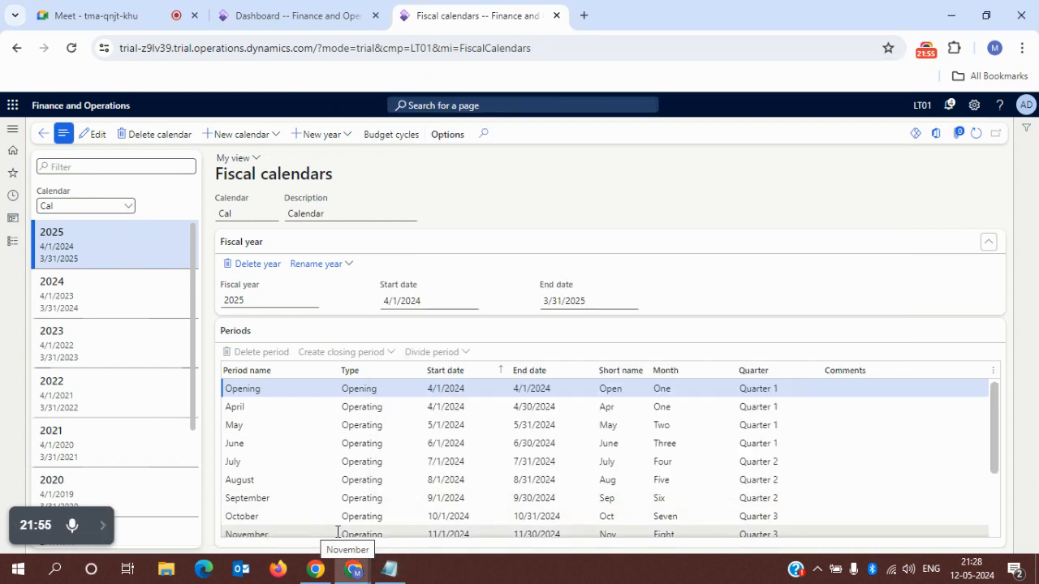
{"action": "left_click", "coordinate": [391, 571]}
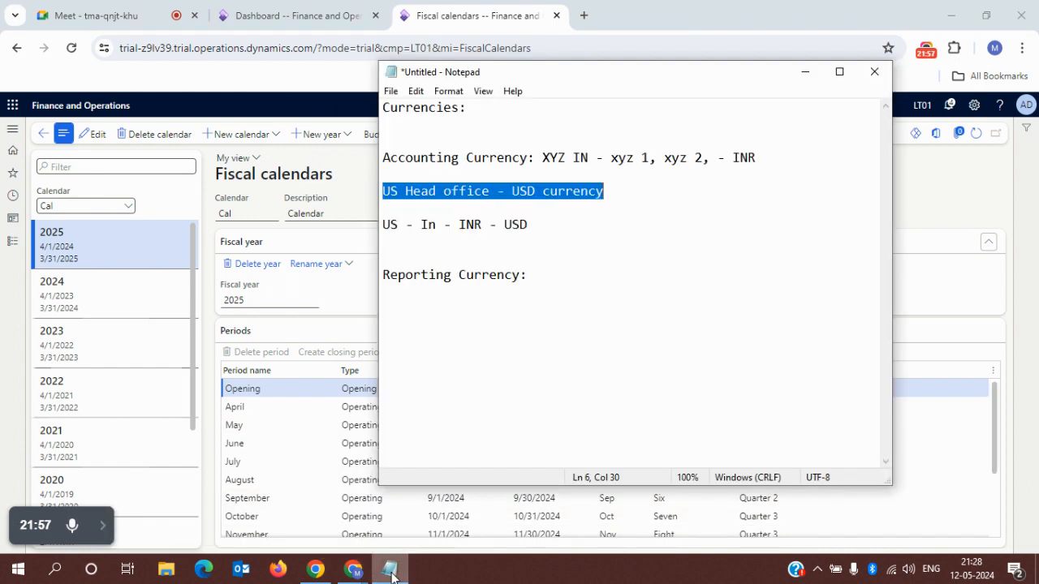
- Highlight the "Reporting Currency:" heading in the note
{"action": "left_click", "coordinate": [547, 224]}
{"action": "left_click", "coordinate": [540, 281]}
{"action": "left_click_drag", "start_coordinate": [535, 275], "coordinate": [386, 275]}
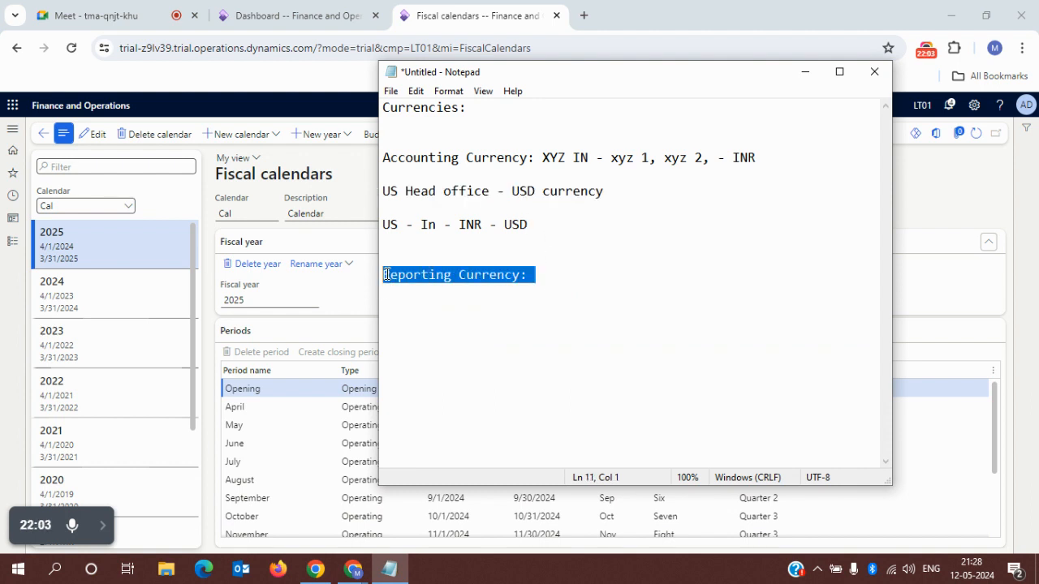
- Add the line "Headoffice - US" below the "Reporting Currency:" heading, leaving one blank line between them
{"action": "left_click", "coordinate": [537, 277]}
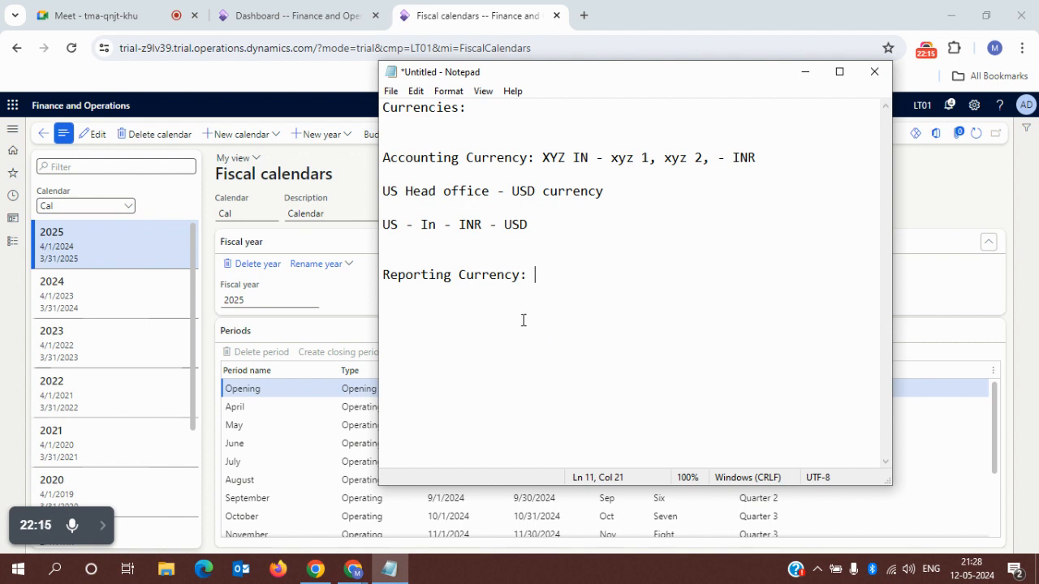
{"action": "key", "text": "Return"}
{"action": "key", "text": "Return"}
{"action": "type", "text": "Headoffice - US"}
- Add the line "Branch Office - IN" directly below the Headoffice line
{"action": "key", "text": "Return"}
{"action": "type", "text": "Brqnh"}
{"action": "key", "text": "BackSpace"}
{"action": "key", "text": "BackSpace"}
{"action": "key", "text": "BackSpace"}
{"action": "key", "text": "BackSpace"}
{"action": "type", "text": "anch Office"}
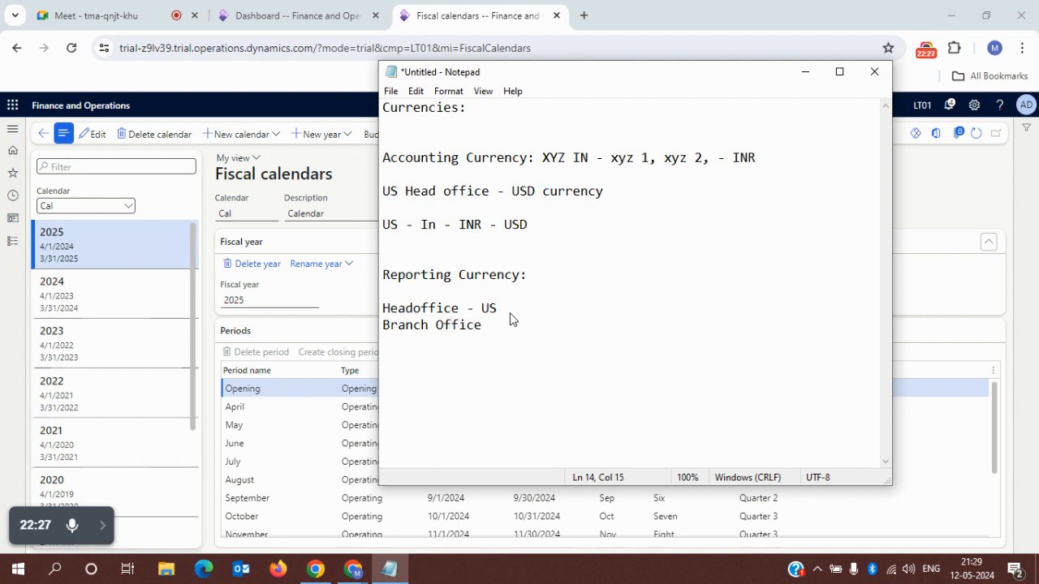
{"action": "type", "text": " - IN"}
- Append "- Accounting Currency:" to the end of the "Branch Office - IN" line
{"action": "key", "text": "Down"}
{"action": "key", "text": "Right"}
{"action": "key", "text": "Right"}
{"action": "key", "text": "Right"}
{"action": "key", "text": "shift+Left"}
{"action": "key", "text": "shift+Left"}
{"action": "key", "text": "shift+Left"}
{"action": "key", "text": "shift+Left"}
{"action": "key", "text": "shift+Left"}
{"action": "key", "text": "shift+Left"}
{"action": "key", "text": "shift+Left"}
{"action": "key", "text": "shift+Left"}
{"action": "key", "text": "shift+Left"}
{"action": "key", "text": "shift+Left"}
{"action": "key", "text": "shift+Left"}
{"action": "key", "text": "shift+Left"}
{"action": "key", "text": "shift+Left"}
{"action": "key", "text": "shift+Left"}
{"action": "key", "text": "shift+Left"}
{"action": "key", "text": "shift+Left"}
{"action": "key", "text": "shift+Left"}
{"action": "key", "text": "shift+Left"}
{"action": "key", "text": "End"}
{"action": "type", "text": "-  Accounting"}
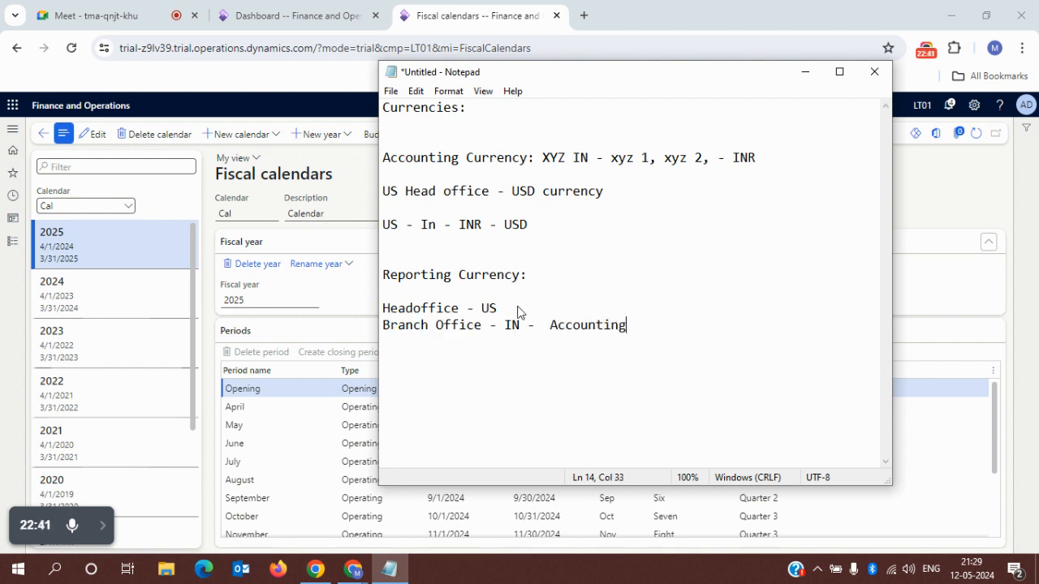
{"action": "type", "text": " Currency"}
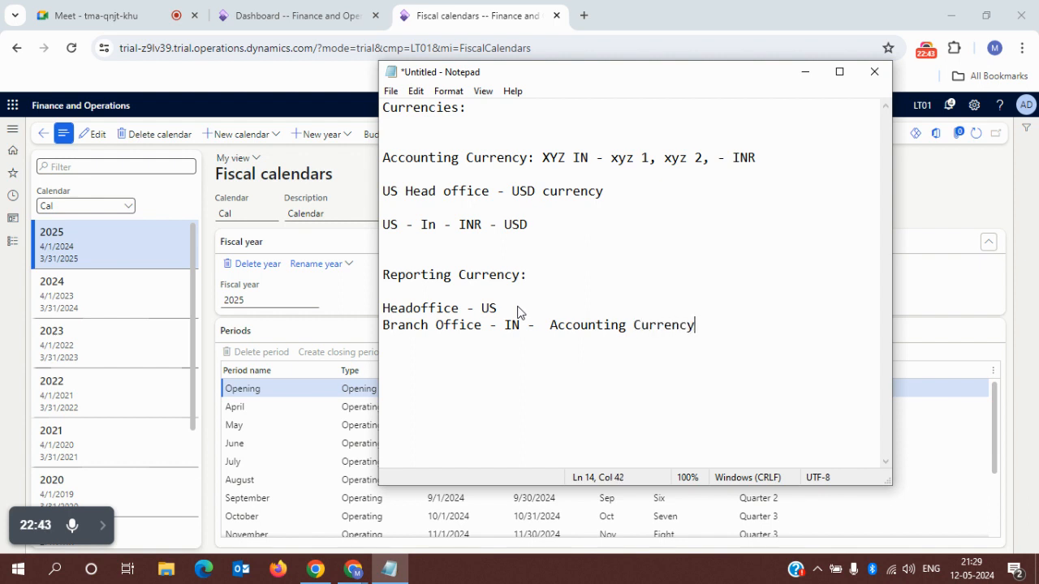
{"action": "type", "text": ":"}
- Highlight "Accounting Currency:" and the Branch Office text in the branch line
{"action": "left_click_drag", "start_coordinate": [549, 326], "coordinate": [702, 329]}
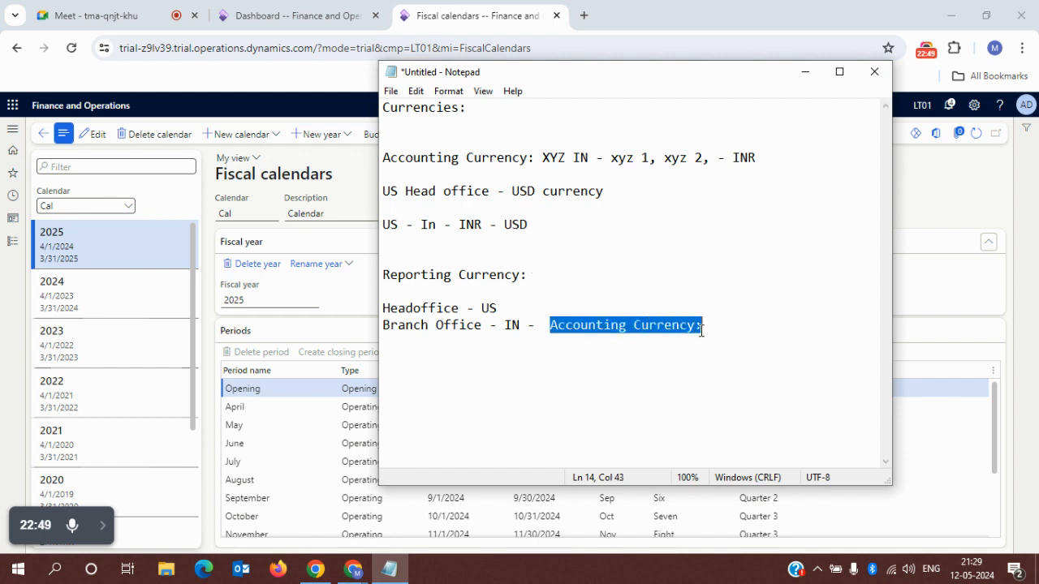
{"action": "left_click_drag", "start_coordinate": [469, 325], "coordinate": [403, 326]}
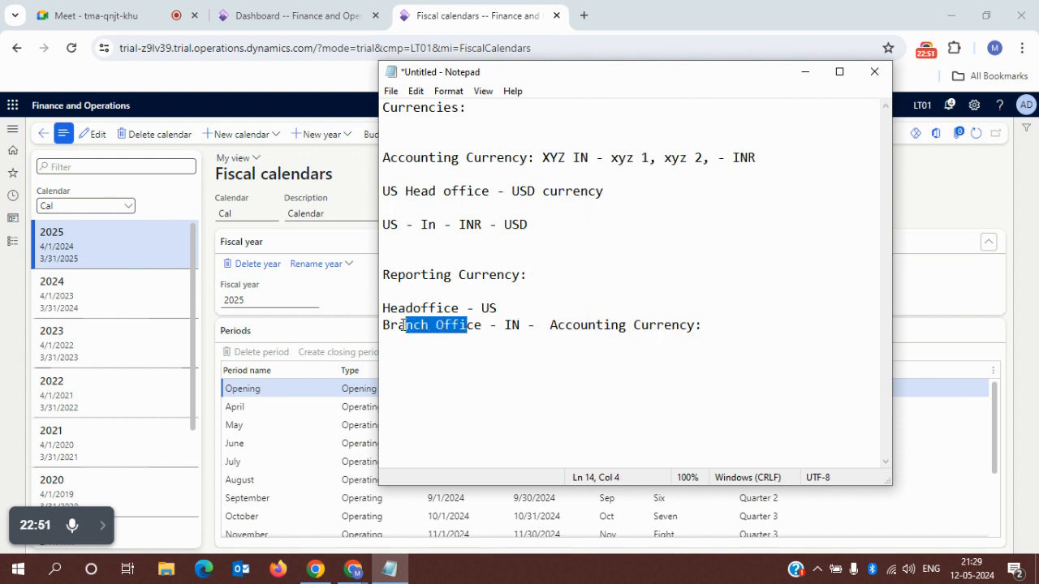
{"action": "left_click", "coordinate": [712, 325]}
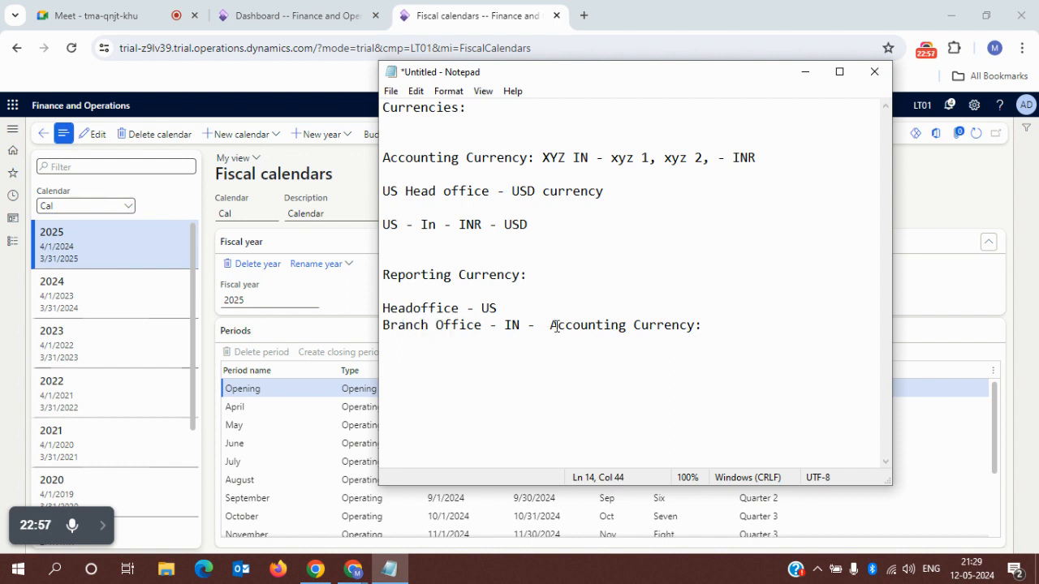
{"action": "left_click_drag", "start_coordinate": [428, 326], "coordinate": [459, 325]}
- Enter "INR," as the branch's accounting currency and add "Reporting Currency : USD." aligned beneath it
{"action": "left_click", "coordinate": [704, 325]}
{"action": "type", "text": "INR,"}
{"action": "key", "text": "Return"}
{"action": "key", "text": "Tab"}
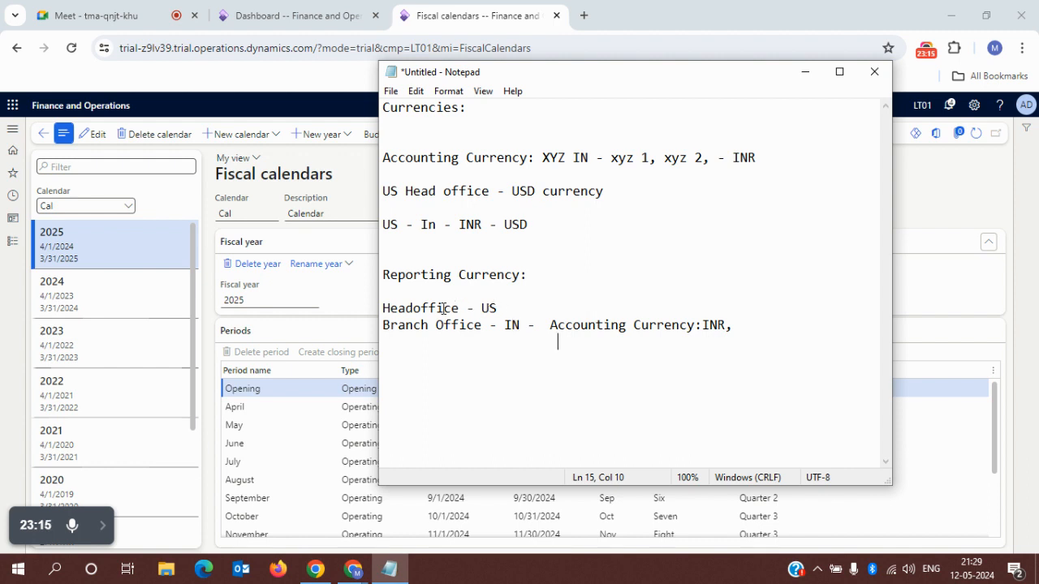
{"action": "key", "text": "BackSpace"}
{"action": "type", "text": "Reporting"}
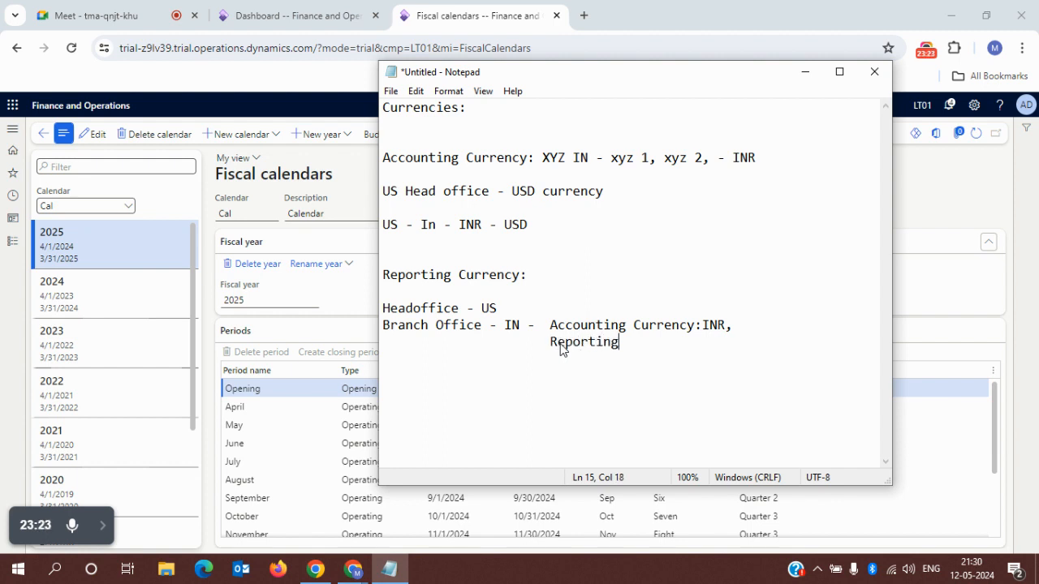
{"action": "type", "text": " Currency : USD"}
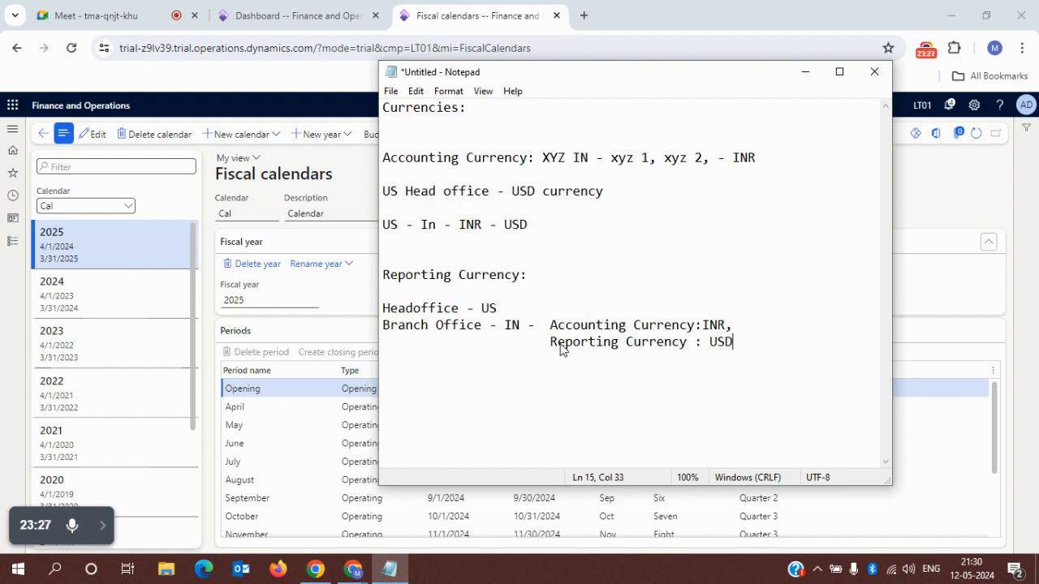
{"action": "type", "text": "."}
- Add the line "Exchange Rate:" directly below the branch's Reporting Currency line
{"action": "key", "text": "Return"}
{"action": "key", "text": "Return"}
{"action": "key", "text": "Return"}
{"action": "key", "text": "Up"}
{"action": "key", "text": "Up"}
{"action": "left_click", "coordinate": [742, 338]}
{"action": "key", "text": "Return"}
{"action": "type", "text": "Excah"}
{"action": "type", "text": "nge"}
{"action": "key", "text": "BackSpace"}
{"action": "key", "text": "BackSpace"}
{"action": "key", "text": "BackSpace"}
{"action": "key", "text": "BackSpace"}
{"action": "key", "text": "BackSpace"}
{"action": "type", "text": "hang"}
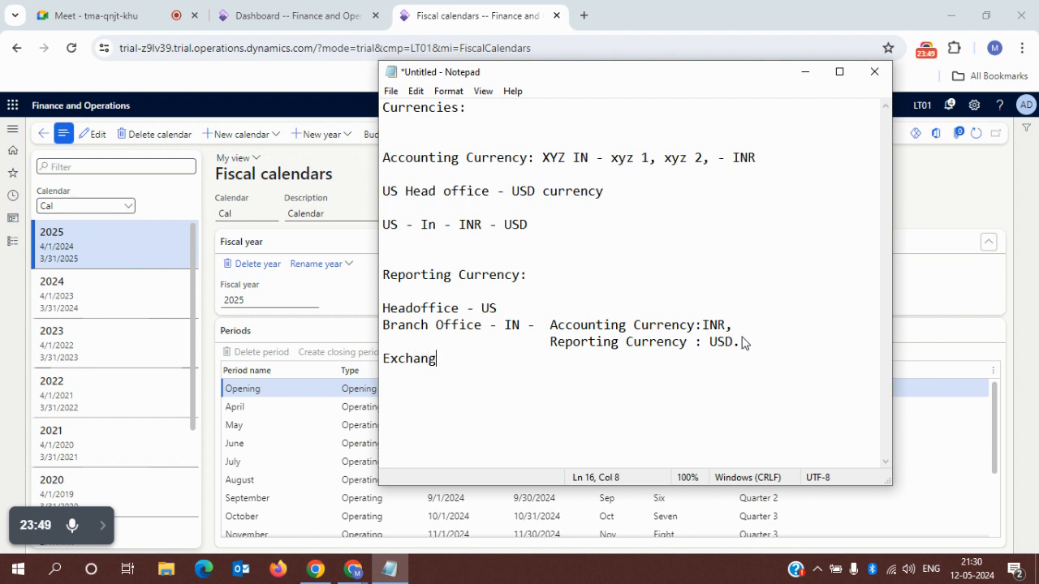
{"action": "type", "text": "e Rate:"}
- Highlight the branch's two currency entries and both office entries, and place the cursor after "Exchange Rate:"
{"action": "left_click_drag", "start_coordinate": [551, 326], "coordinate": [735, 341]}
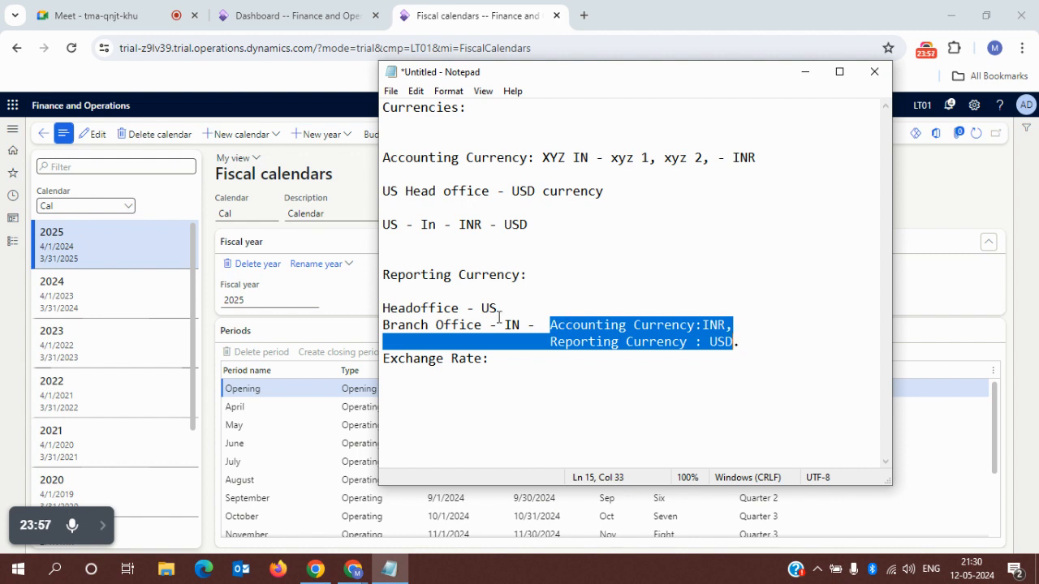
{"action": "left_click_drag", "start_coordinate": [383, 309], "coordinate": [519, 328]}
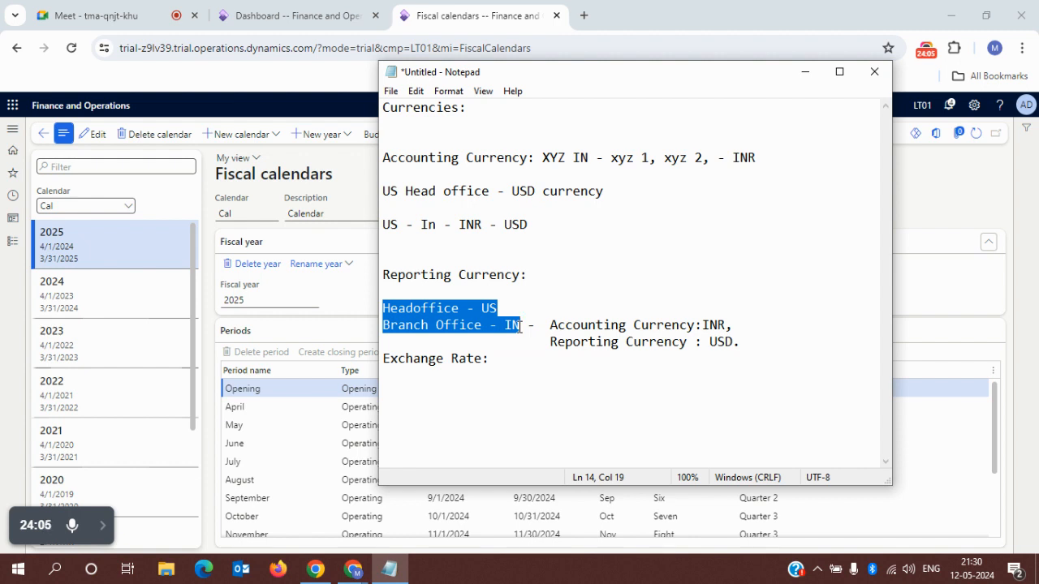
{"action": "left_click", "coordinate": [498, 362]}
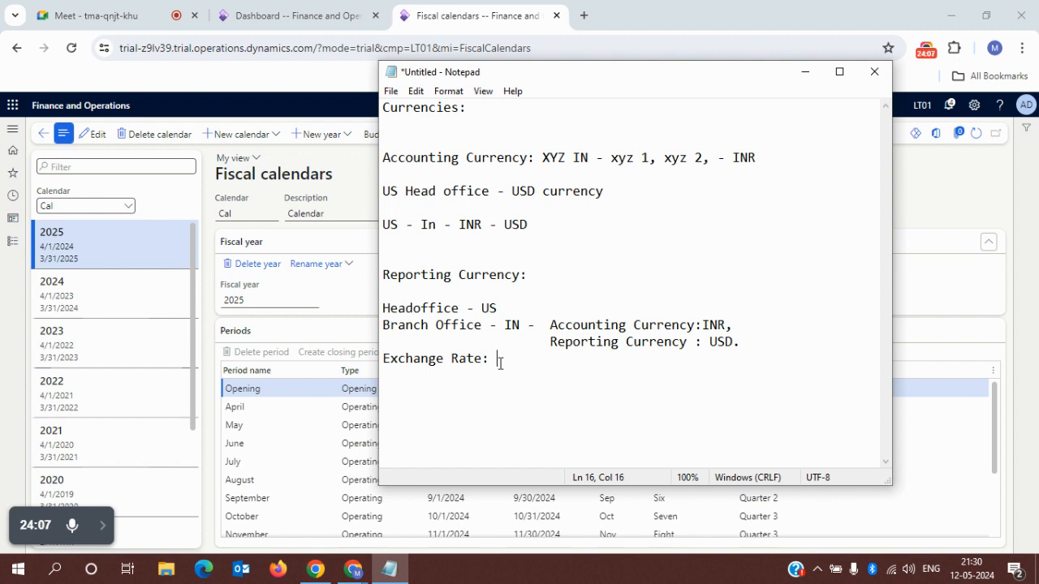
- Complete the Exchange Rate line with "1 USD = Rs 80" and insert a blank line above it
{"action": "key", "text": "BackSpace"}
{"action": "type", "text": "1 USD -"}
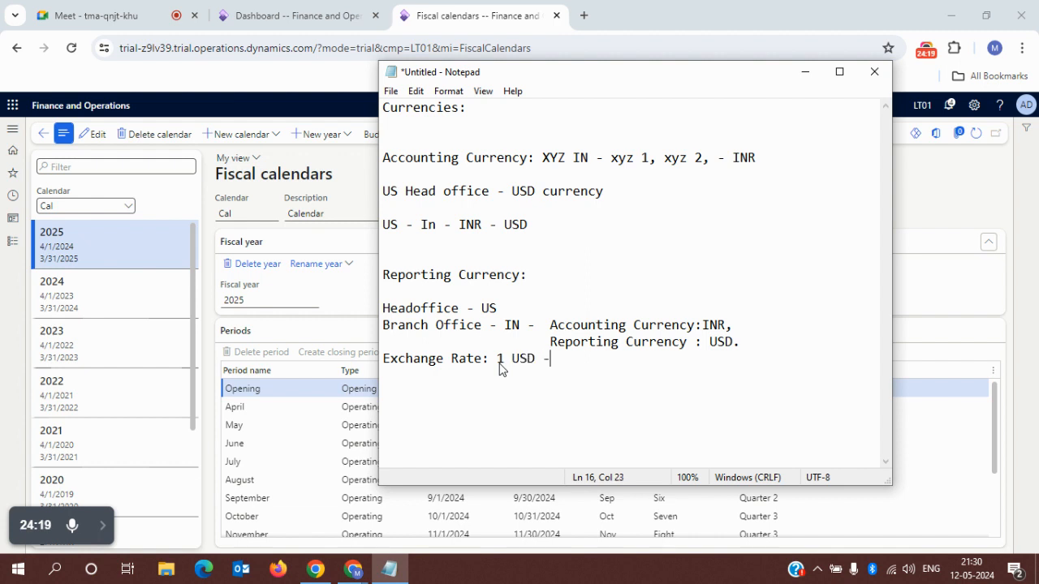
{"action": "key", "text": "BackSpace"}
{"action": "type", "text": "= Rs 80"}
{"action": "left_click", "coordinate": [758, 341]}
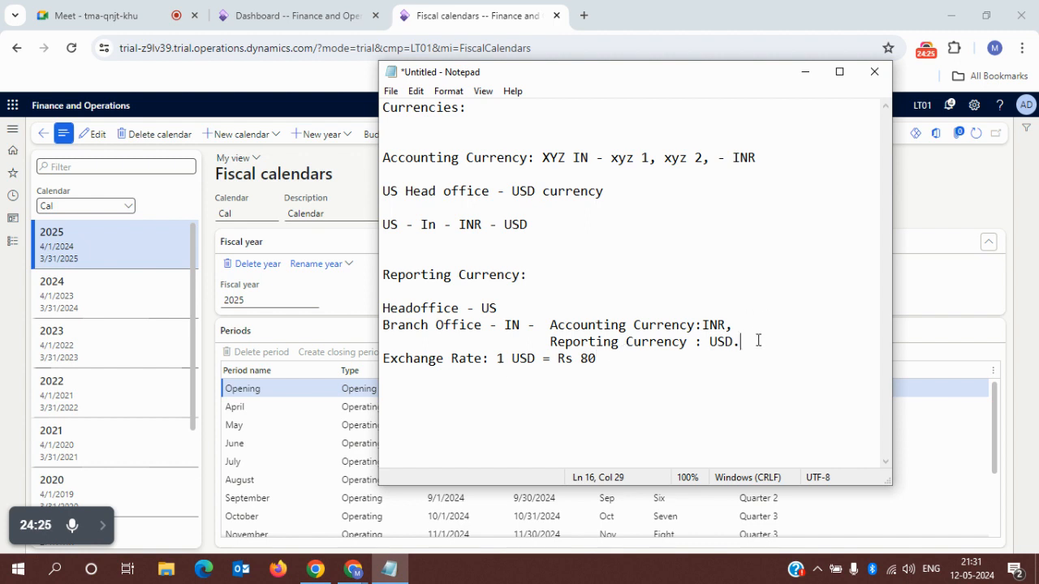
{"action": "key", "text": "Return"}
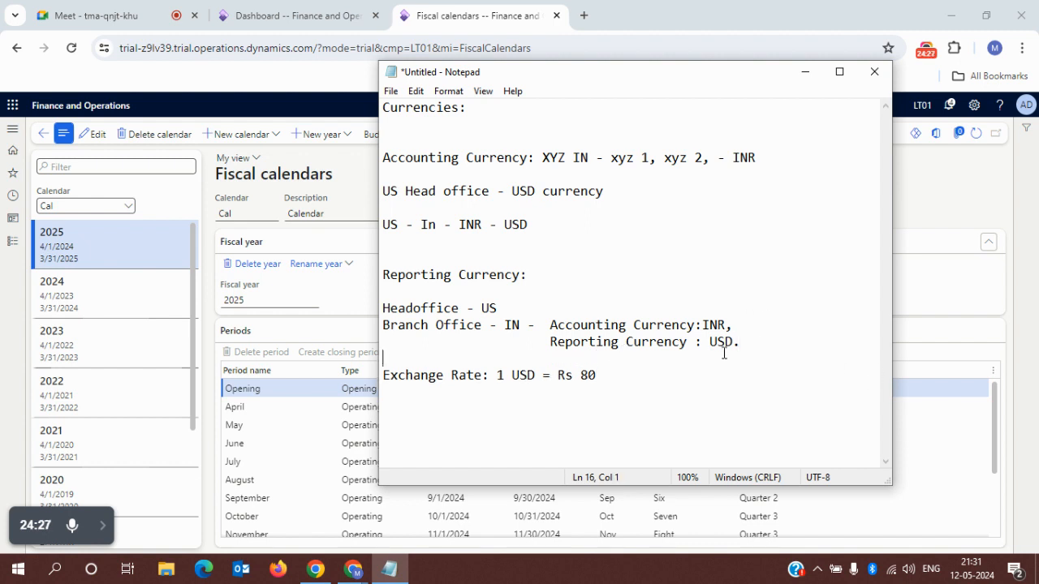
- Highlight the exchange rate line, the head office and branch entries, and the exchange rate text again
{"action": "left_click_drag", "start_coordinate": [389, 377], "coordinate": [597, 375]}
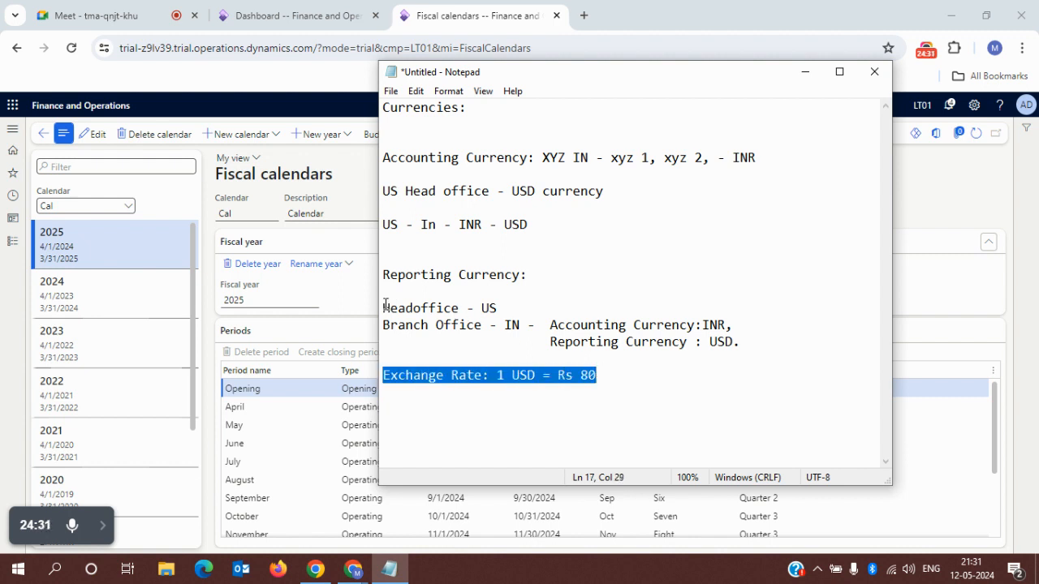
{"action": "left_click_drag", "start_coordinate": [383, 308], "coordinate": [742, 343]}
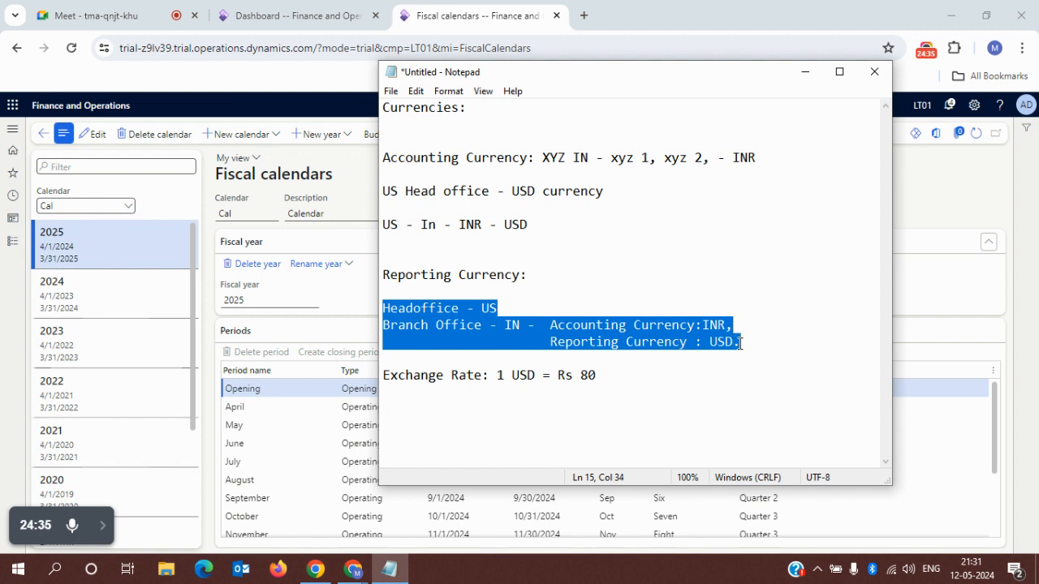
{"action": "left_click", "coordinate": [463, 310]}
{"action": "left_click", "coordinate": [482, 309]}
{"action": "left_click_drag", "start_coordinate": [483, 308], "coordinate": [523, 327]}
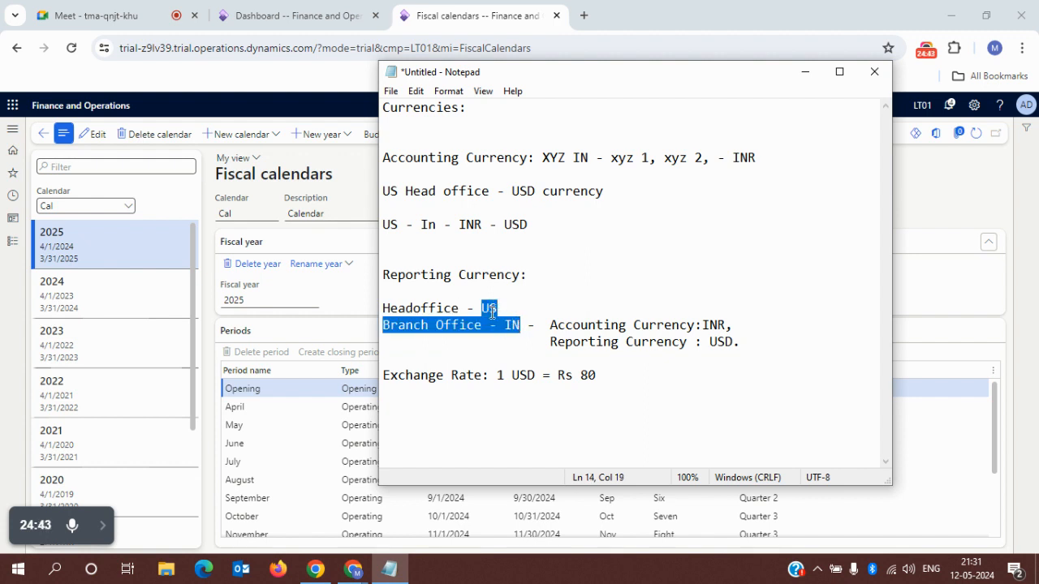
{"action": "left_click_drag", "start_coordinate": [400, 375], "coordinate": [600, 376]}
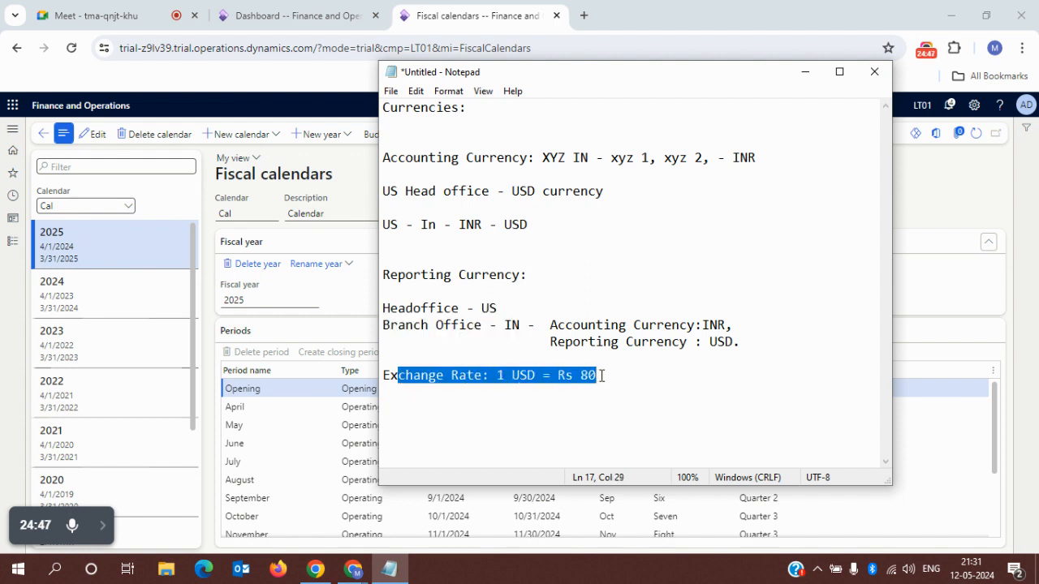
- Add the line "Exchange Rate Provider in India ? = RBI (Reserve Bank of India)" directly below the exchange rate
{"action": "left_click", "coordinate": [601, 375]}
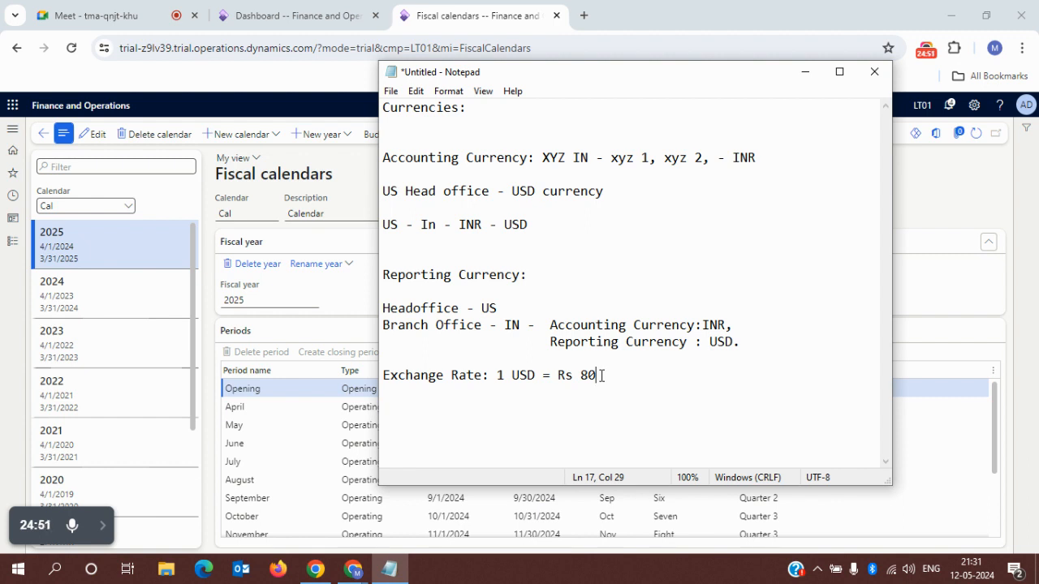
{"action": "key", "text": "Return"}
{"action": "type", "text": "Exchange Rate "}
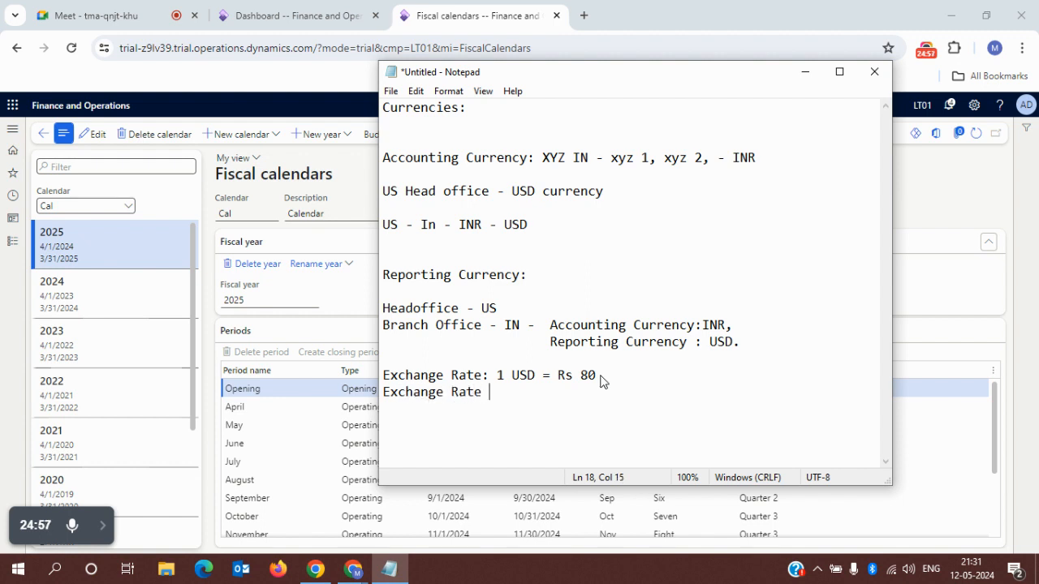
{"action": "type", "text": "Provider?"}
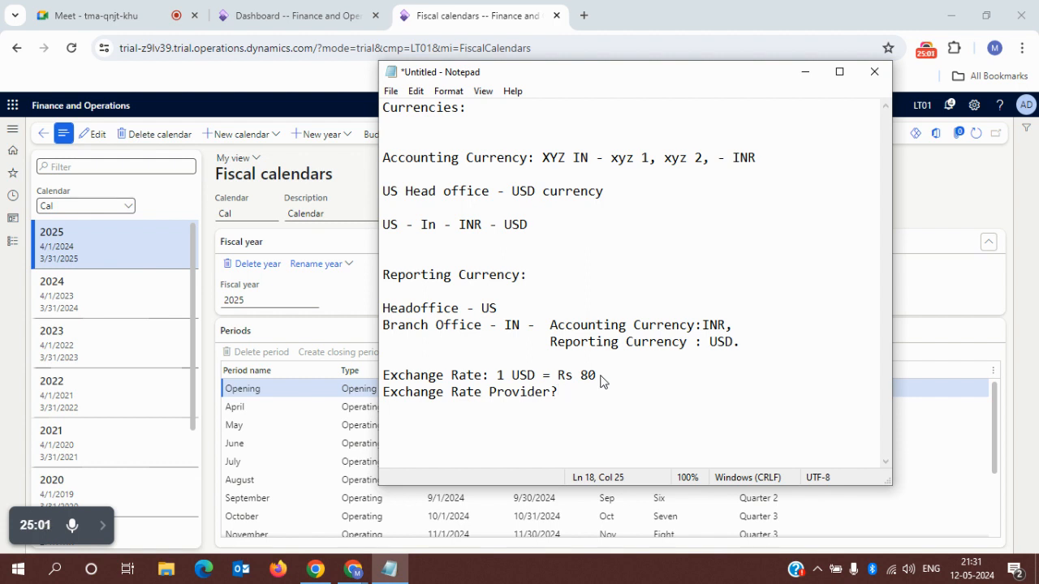
{"action": "key", "text": "BackSpace"}
{"action": "key", "text": "BackSpace"}
{"action": "type", "text": "in India"}
{"action": "key", "text": "End"}
{"action": "type", "text": "=  RBI (Rese"}
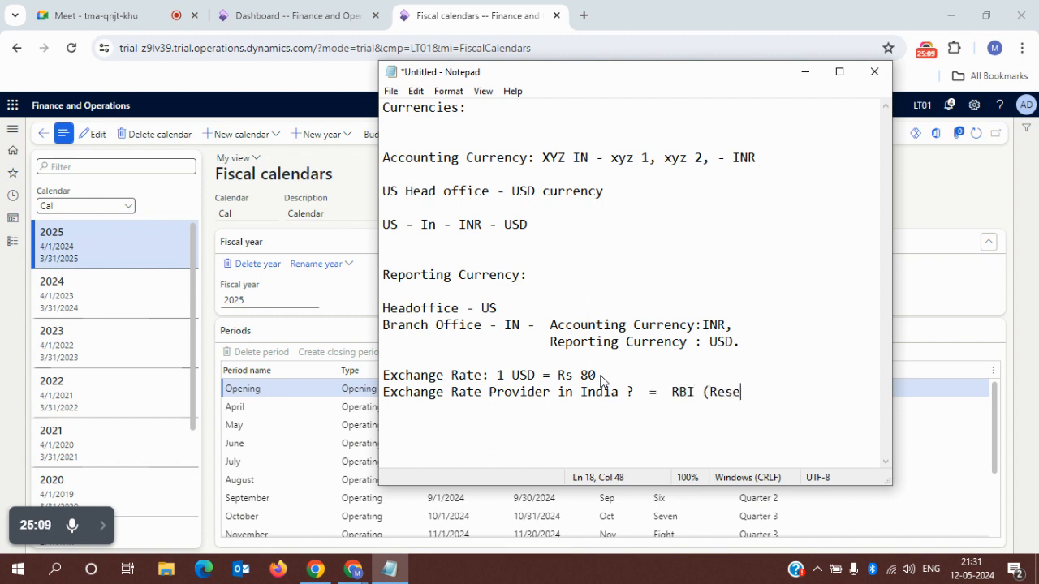
{"action": "type", "text": "rve Bank of "}
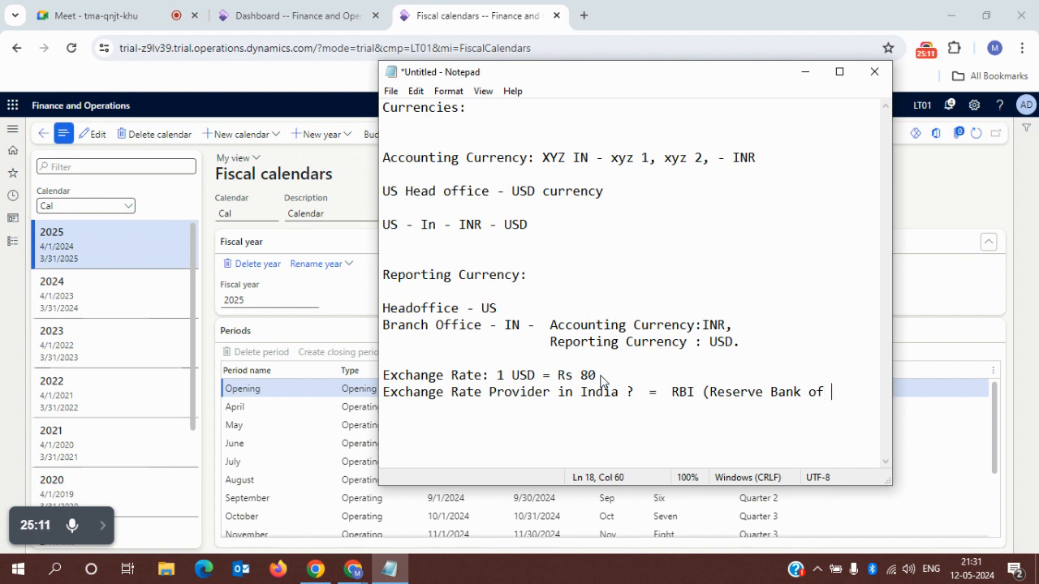
{"action": "type", "text": "India)"}
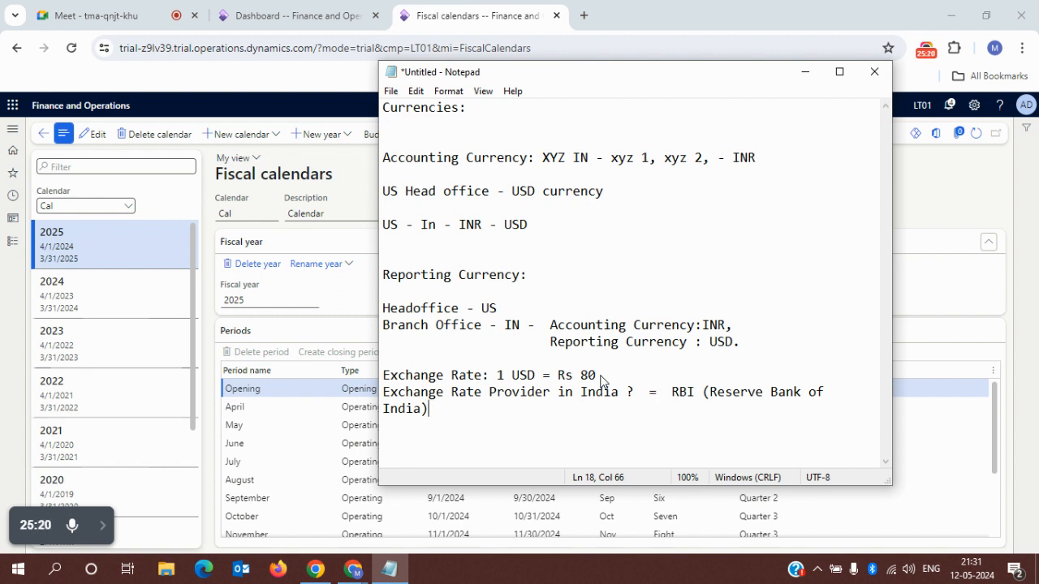
- Maximize the Notepad window and add three empty lines below the exchange rate provider line
{"action": "left_click", "coordinate": [840, 72]}
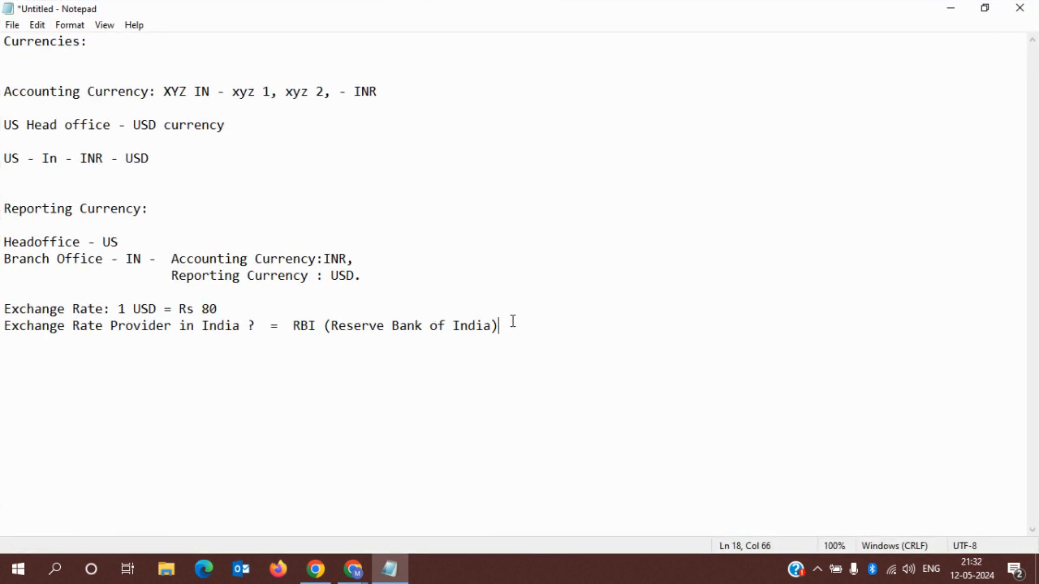
{"action": "key", "text": "Return"}
{"action": "key", "text": "Return"}
{"action": "key", "text": "Return"}
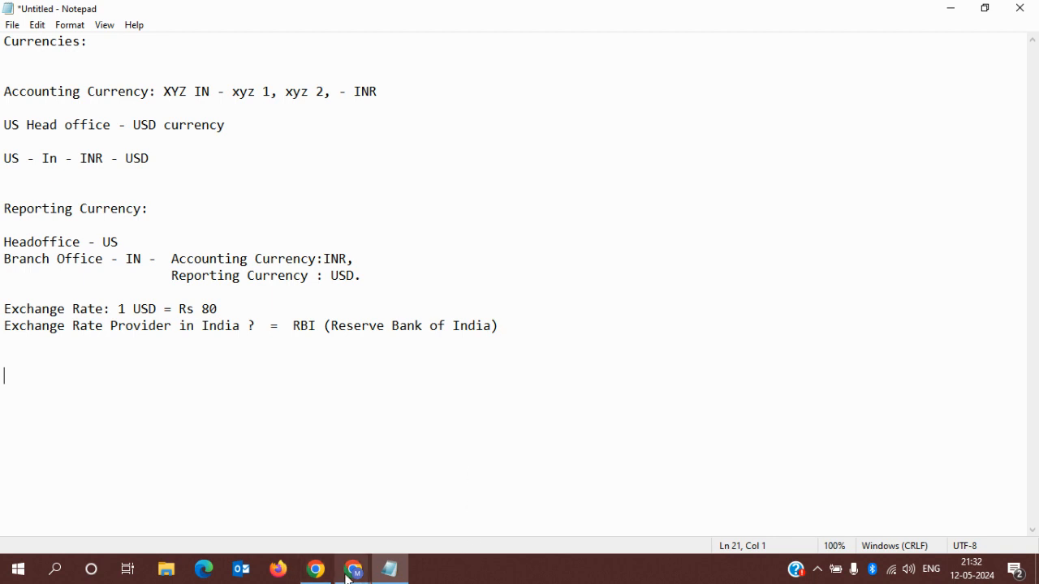
- Check the Google Meet call in Chrome, go back to the Fiscal calendars page and return to Notepad
{"action": "mouse_move", "coordinate": [352, 577]}
{"action": "left_click", "coordinate": [309, 536]}
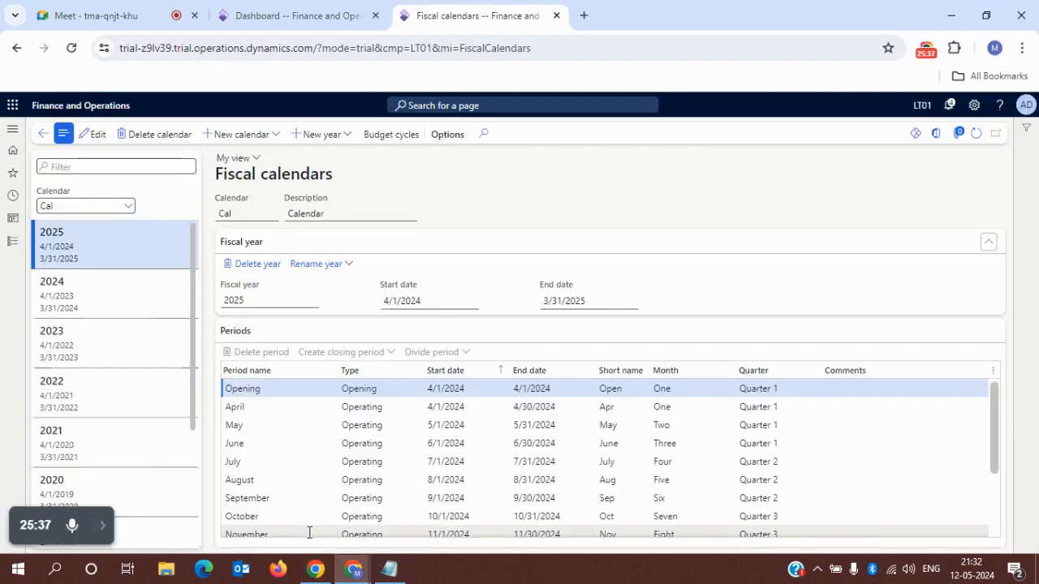
{"action": "left_click", "coordinate": [134, 24]}
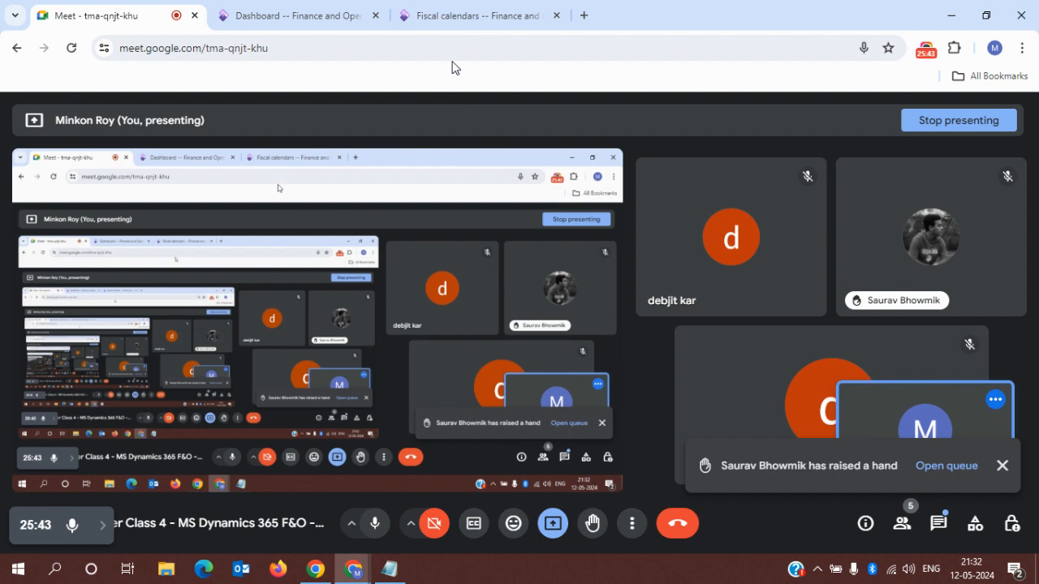
{"action": "left_click", "coordinate": [451, 16]}
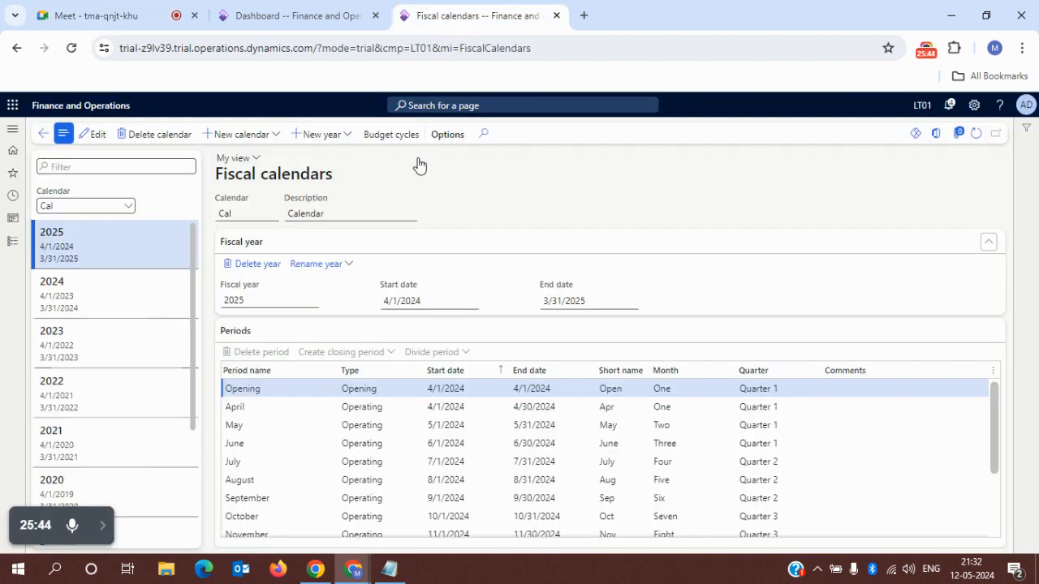
{"action": "left_click", "coordinate": [389, 571]}
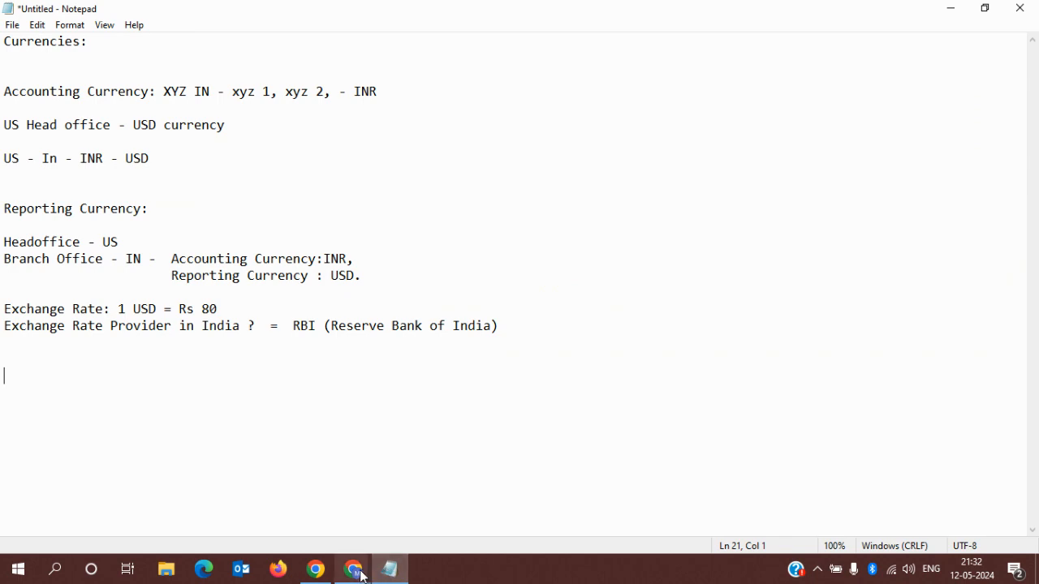
- Switch to the Google Meet call, read the in-call messages and dismiss the raised-hand notification
{"action": "mouse_move", "coordinate": [355, 568]}
{"action": "mouse_move", "coordinate": [285, 505]}
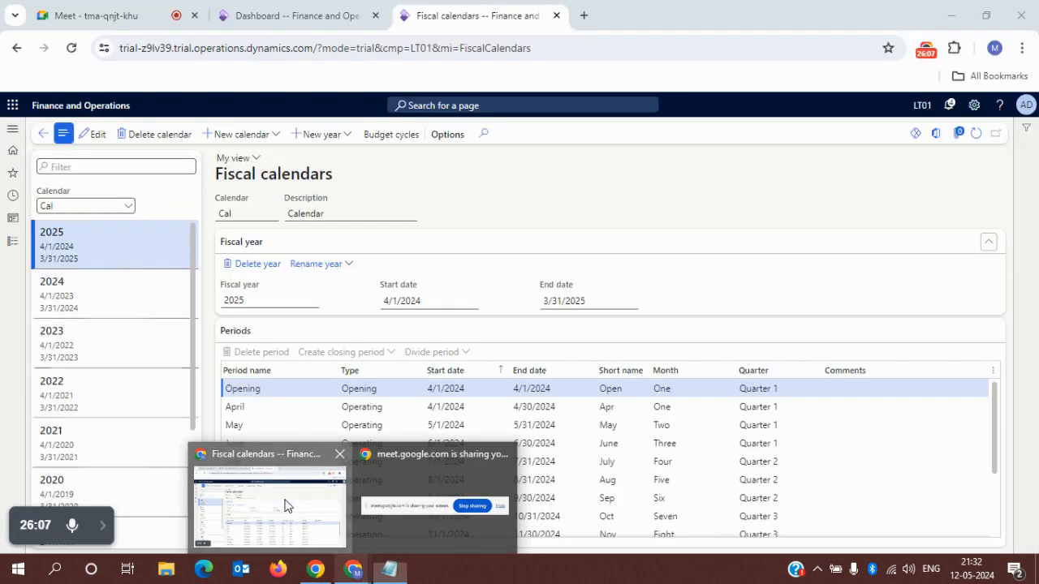
{"action": "left_click", "coordinate": [292, 15]}
{"action": "left_click", "coordinate": [141, 17]}
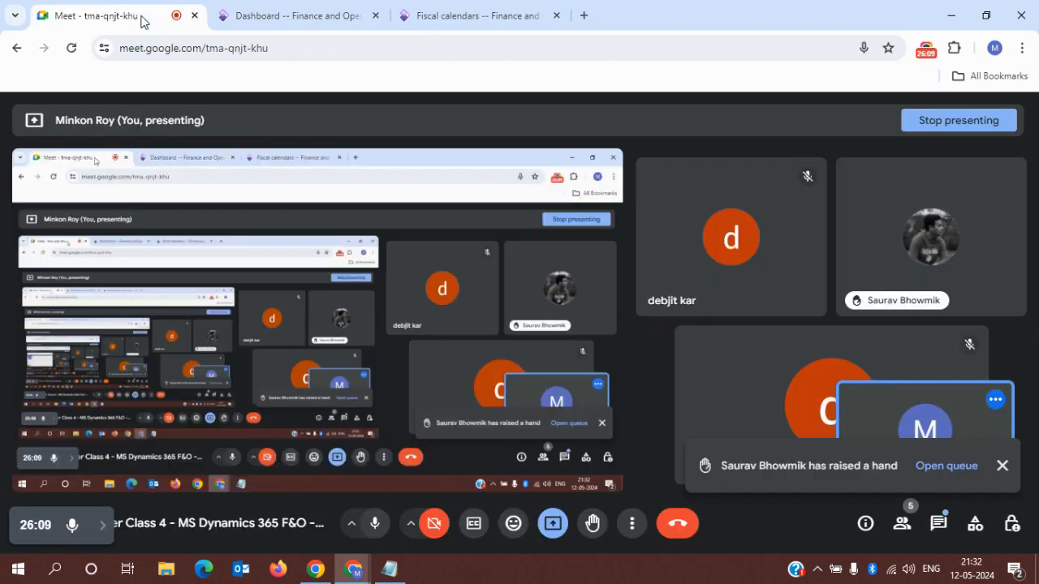
{"action": "left_click", "coordinate": [937, 524]}
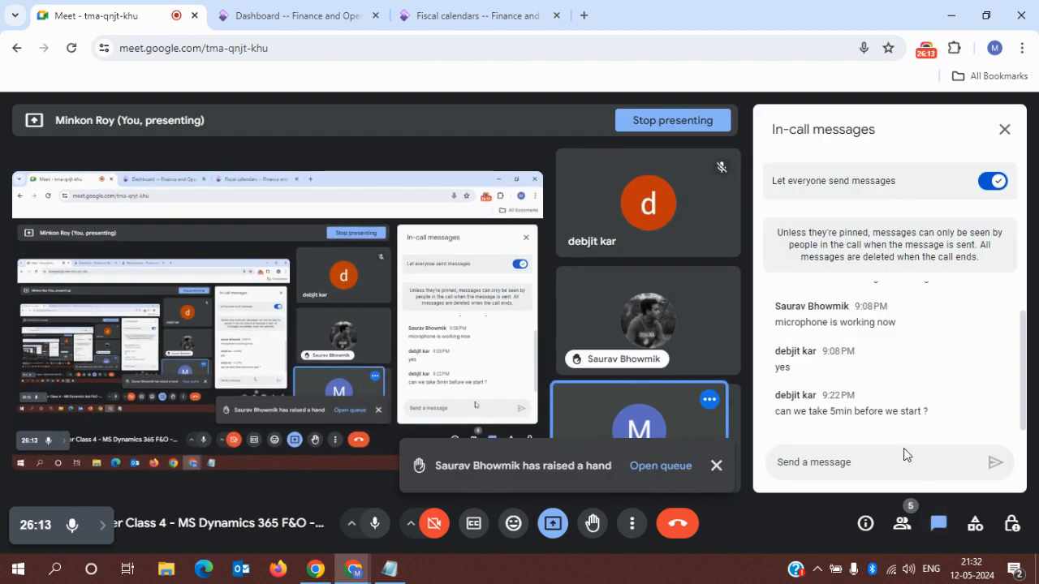
{"action": "left_click_drag", "start_coordinate": [822, 411], "coordinate": [934, 436]}
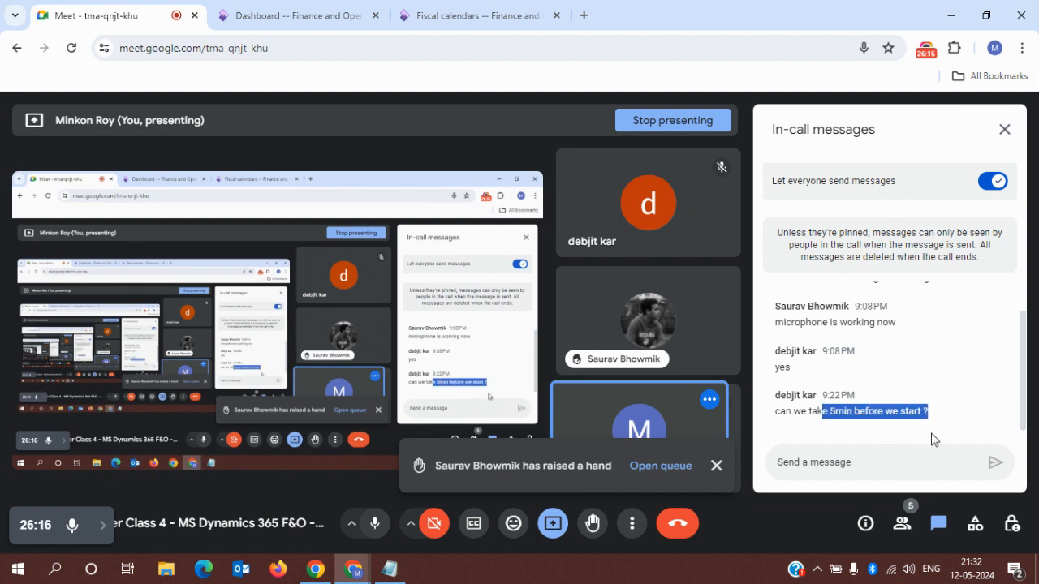
{"action": "left_click", "coordinate": [1005, 130]}
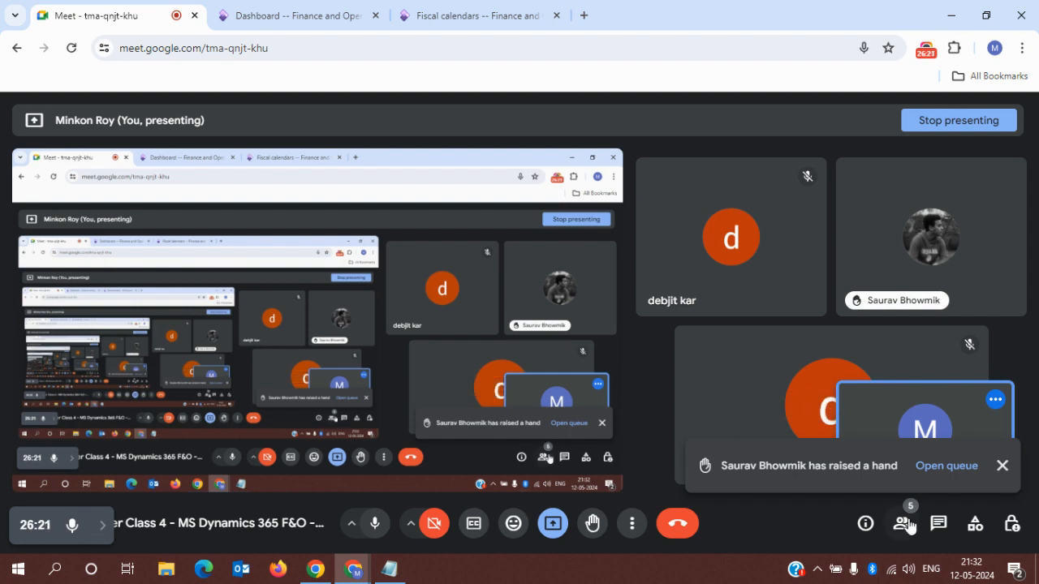
{"action": "left_click", "coordinate": [938, 526]}
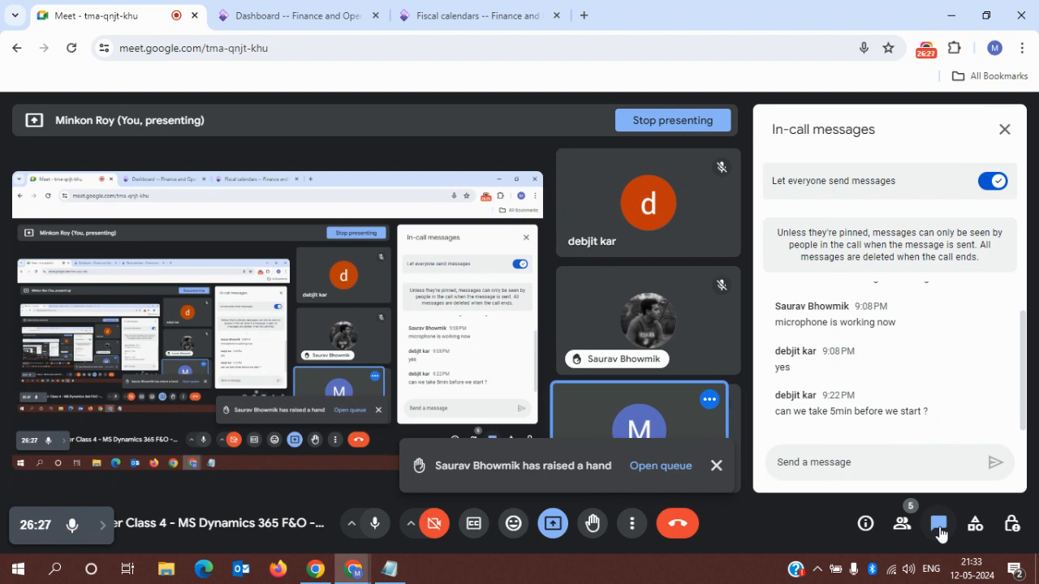
{"action": "left_click", "coordinate": [717, 468]}
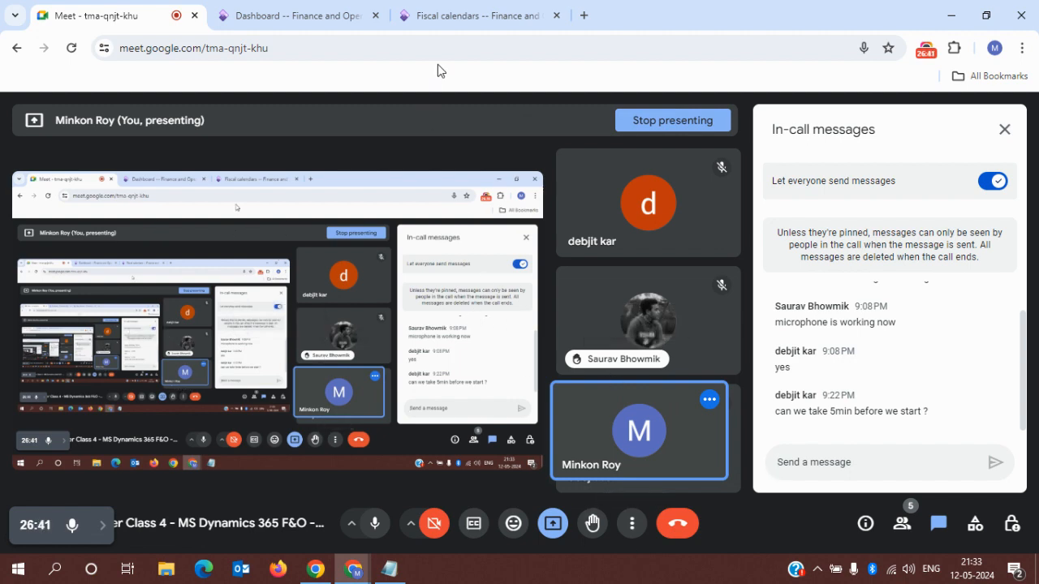
- Return to Notepad and add "Mauritius - Australia" three lines below the exchange rate provider line
{"action": "left_click", "coordinate": [316, 11]}
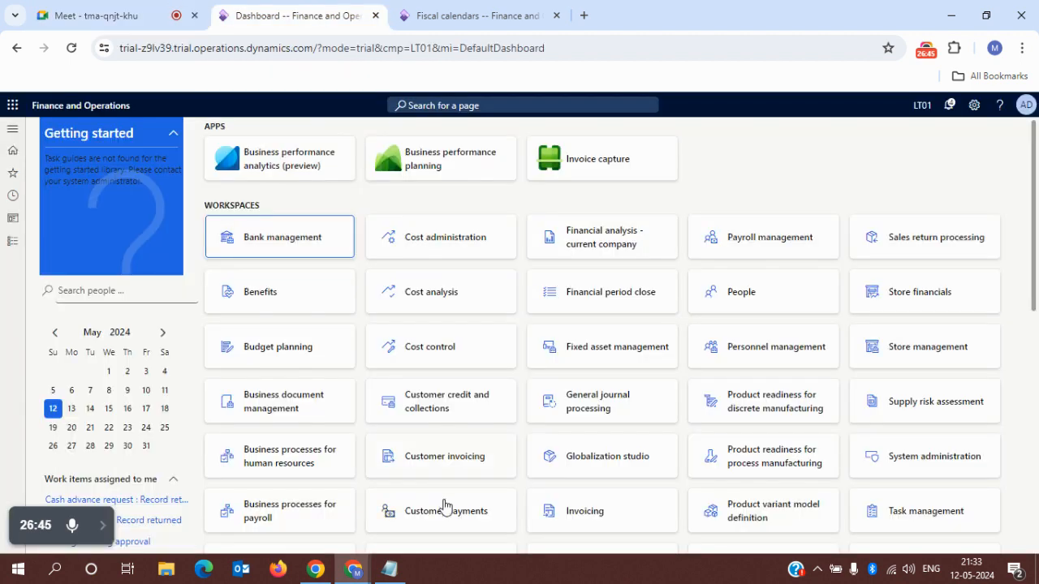
{"action": "left_click", "coordinate": [399, 570]}
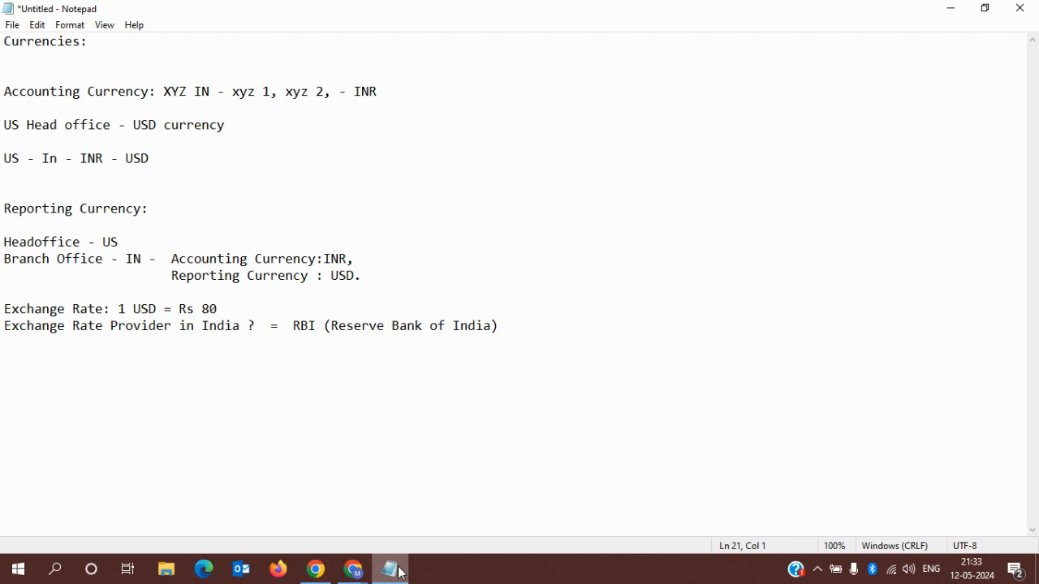
{"action": "left_click", "coordinate": [514, 327]}
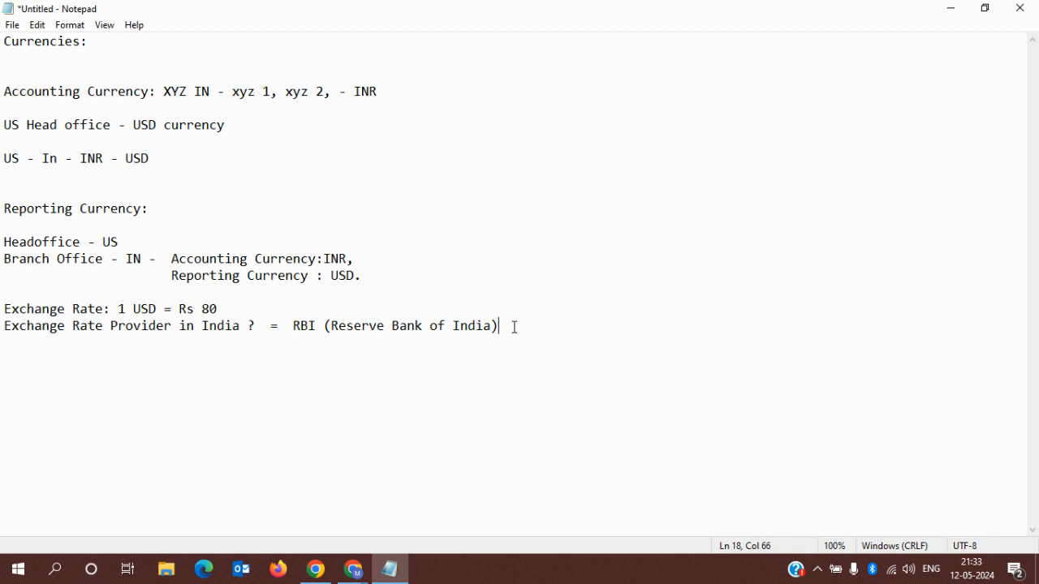
{"action": "key", "text": "Return"}
{"action": "key", "text": "Return"}
{"action": "key", "text": "Return"}
{"action": "type", "text": "Mauritius"}
{"action": "key", "text": "BackSpace"}
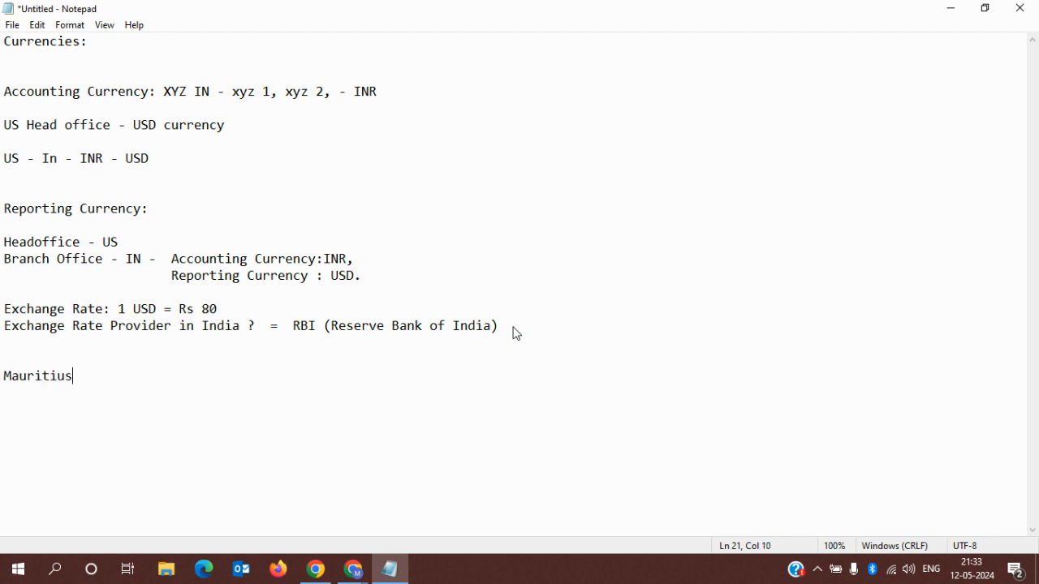
{"action": "type", "text": "- Australia"}
- Highlight the "Mauritius - Australia" line several times and place the cursor in the empty lines beneath it
{"action": "key", "text": "shift+Left"}
{"action": "key", "text": "shift+Left"}
{"action": "key", "text": "shift+Left"}
{"action": "key", "text": "shift+Left"}
{"action": "key", "text": "shift+Left"}
{"action": "key", "text": "shift+Left"}
{"action": "key", "text": "shift+Left"}
{"action": "key", "text": "shift+Left"}
{"action": "key", "text": "shift+Left"}
{"action": "key", "text": "shift+Left"}
{"action": "key", "text": "shift+Left"}
{"action": "key", "text": "shift+Left"}
{"action": "key", "text": "shift+Left"}
{"action": "key", "text": "shift+Left"}
{"action": "key", "text": "shift+Left"}
{"action": "key", "text": "shift+Left"}
{"action": "key", "text": "shift+Left"}
{"action": "key", "text": "shift+Left"}
{"action": "key", "text": "shift+Left"}
{"action": "key", "text": "shift+Left"}
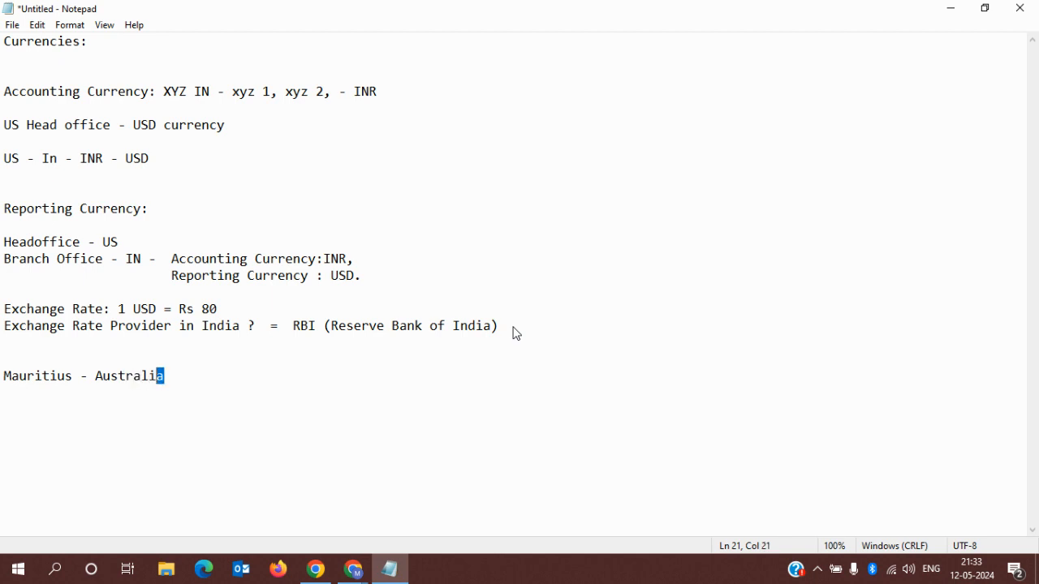
{"action": "key", "text": "shift+Left"}
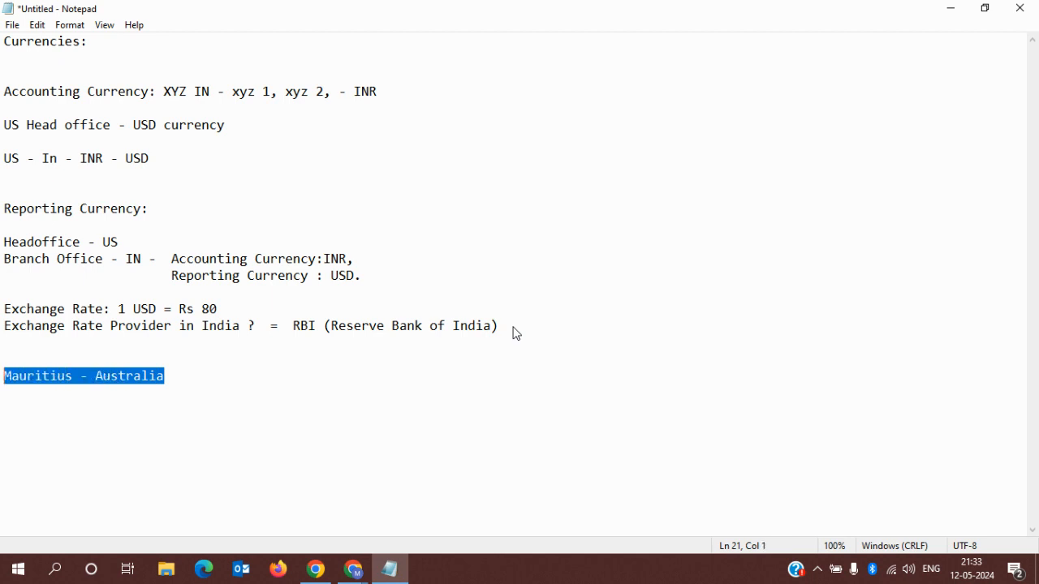
{"action": "key", "text": "End"}
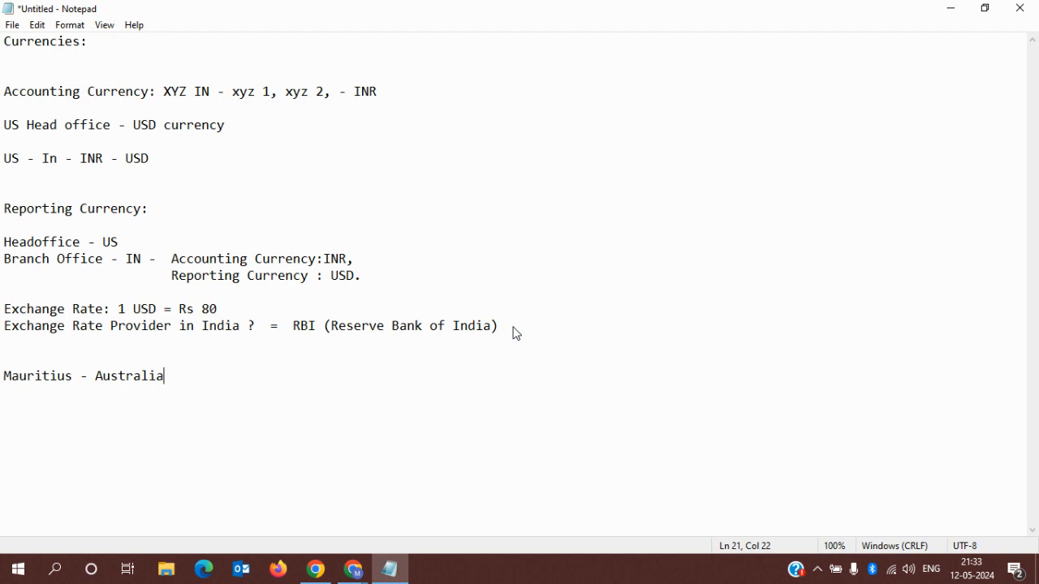
{"action": "key", "text": "shift+Left"}
{"action": "key", "text": "shift+Left"}
{"action": "key", "text": "shift+Left"}
{"action": "key", "text": "shift+Left"}
{"action": "key", "text": "shift+Left"}
{"action": "key", "text": "shift+Left"}
{"action": "key", "text": "shift+Left"}
{"action": "key", "text": "shift+Left"}
{"action": "key", "text": "shift+Left"}
{"action": "key", "text": "shift+Left"}
{"action": "key", "text": "shift+Left"}
{"action": "key", "text": "shift+Left"}
{"action": "key", "text": "shift+Left"}
{"action": "key", "text": "shift+Left"}
{"action": "key", "text": "shift+Left"}
{"action": "key", "text": "shift+Left"}
{"action": "key", "text": "shift+Left"}
{"action": "key", "text": "shift+Left"}
{"action": "key", "text": "shift+Left"}
{"action": "key", "text": "shift+Left"}
{"action": "key", "text": "shift+Left"}
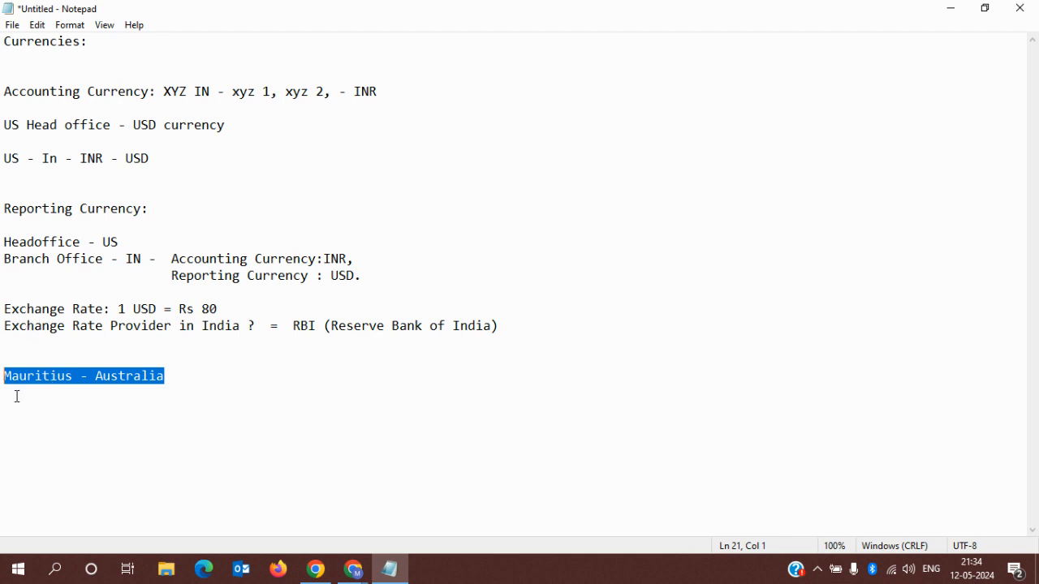
{"action": "left_click_drag", "start_coordinate": [3, 379], "coordinate": [170, 379]}
{"action": "double_click", "coordinate": [169, 379]}
{"action": "left_click_drag", "start_coordinate": [169, 378], "coordinate": [22, 380]}
{"action": "left_click", "coordinate": [74, 401]}
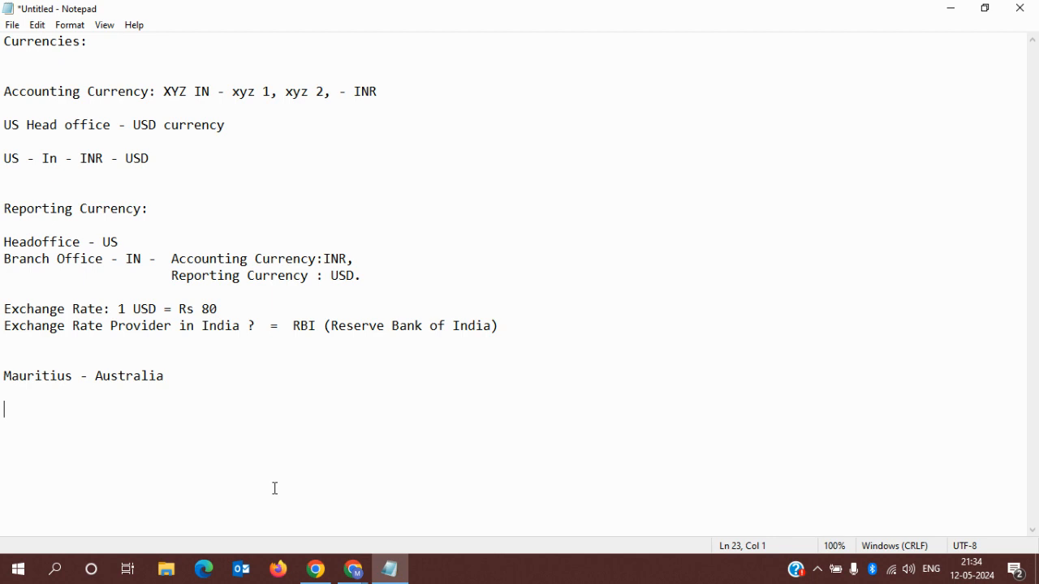
- Switch to the Google Meet call in Chrome, read the in-call messages, and open the Fiscal calendars page
{"action": "mouse_move", "coordinate": [357, 571]}
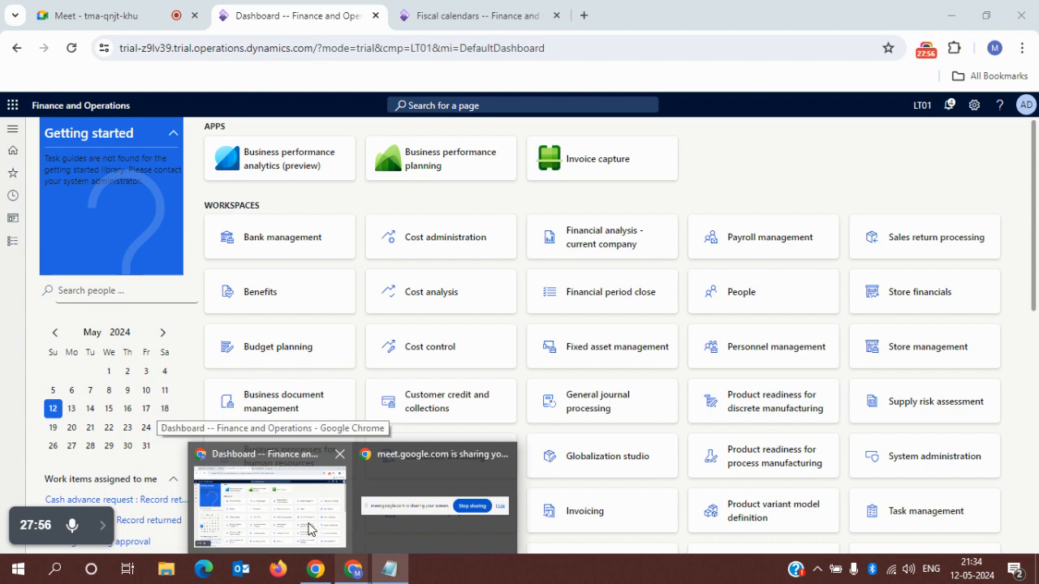
{"action": "left_click", "coordinate": [319, 509]}
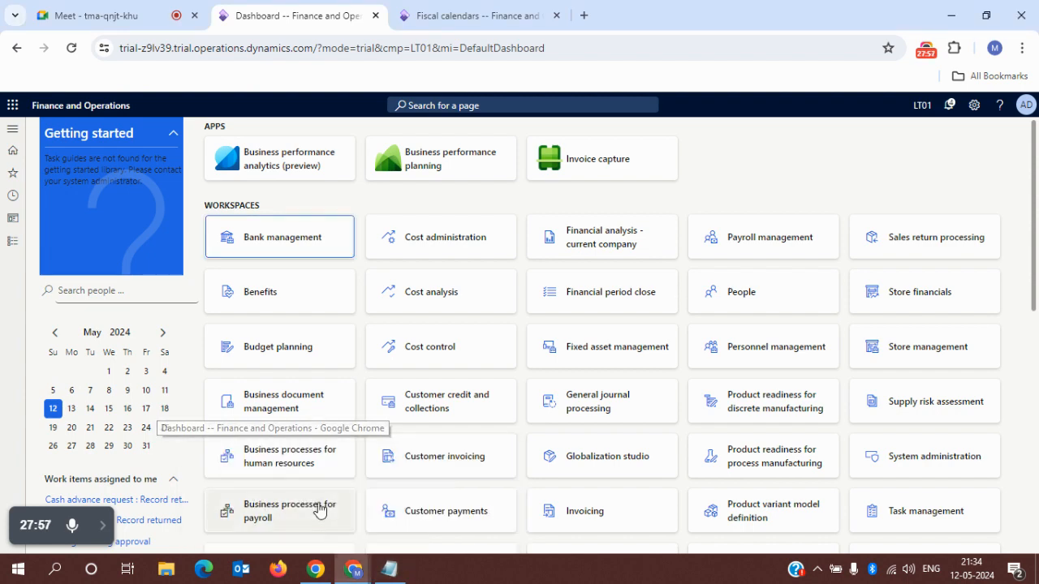
{"action": "left_click", "coordinate": [109, 15]}
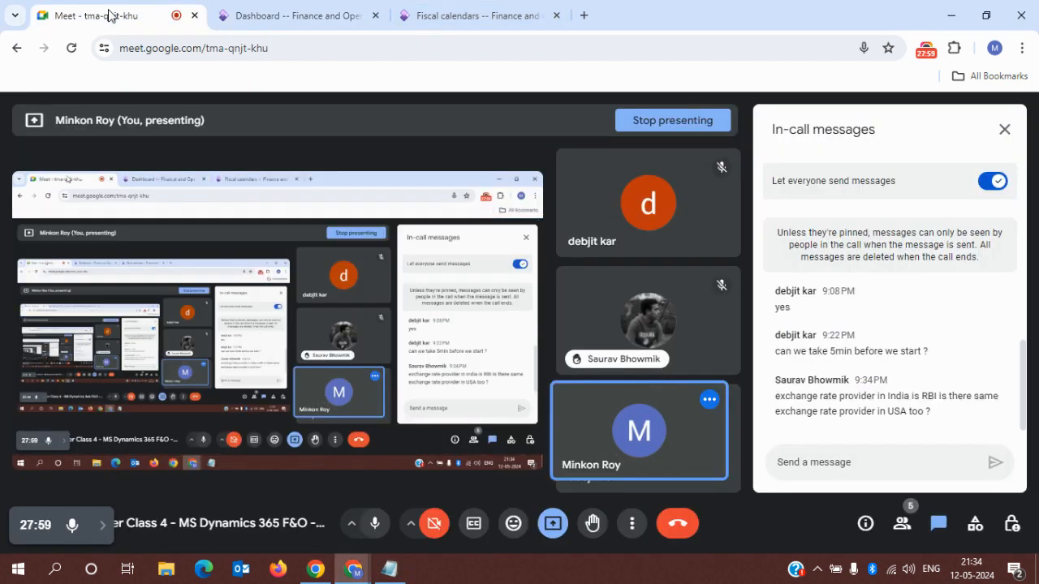
{"action": "left_click", "coordinate": [886, 462]}
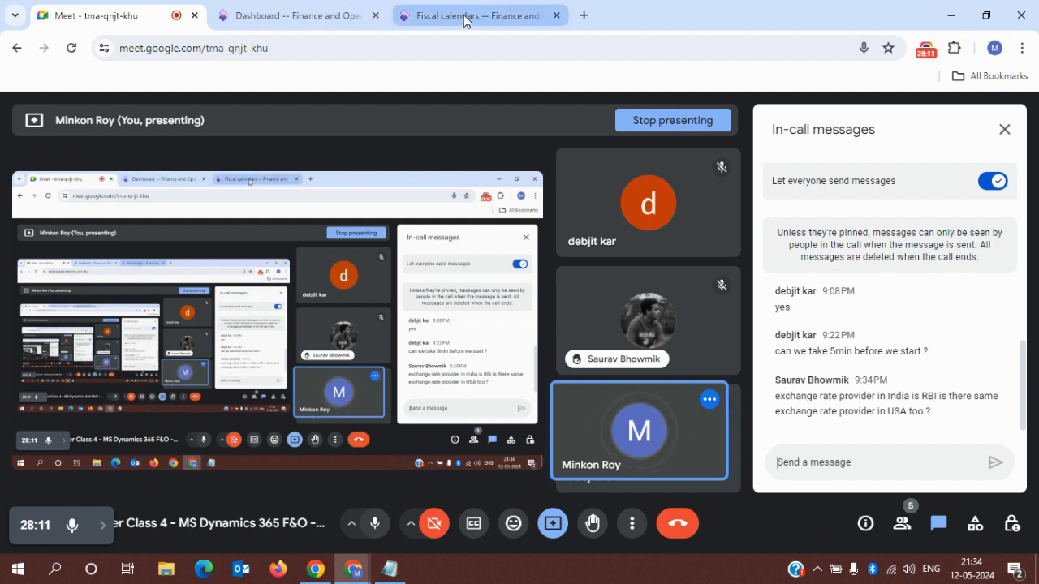
{"action": "mouse_move", "coordinate": [465, 20]}
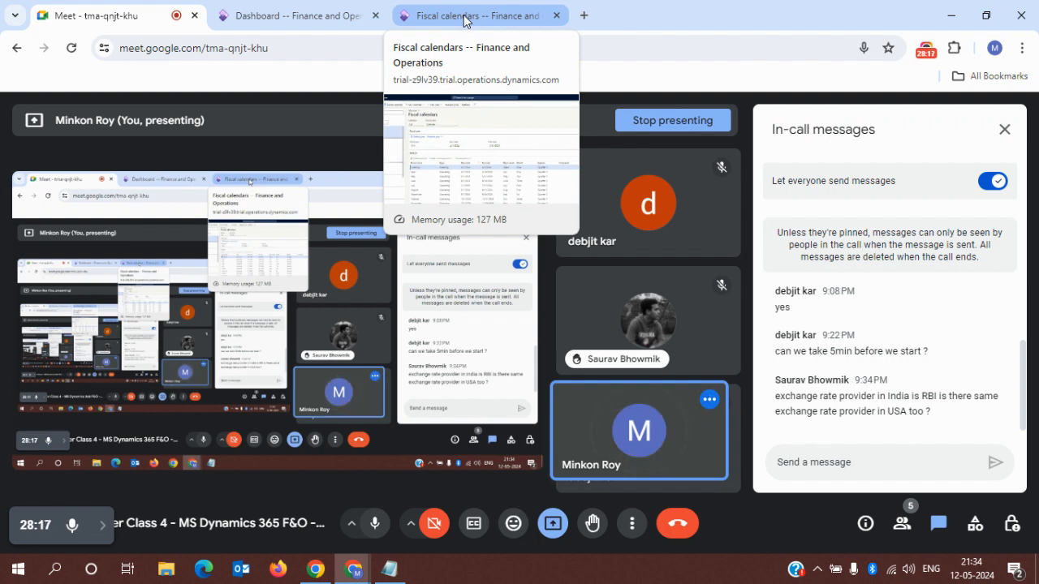
{"action": "left_click", "coordinate": [465, 20]}
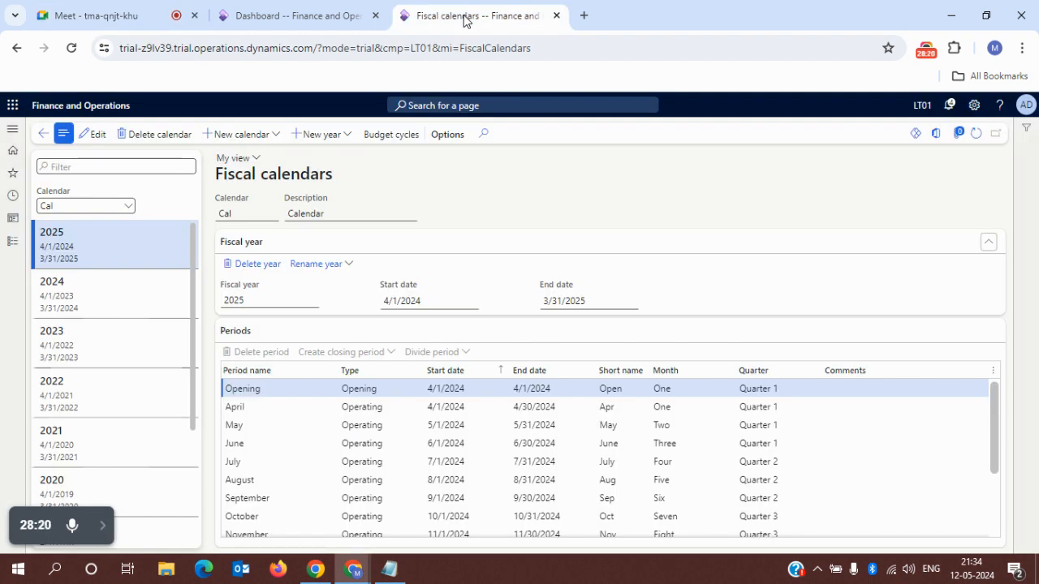
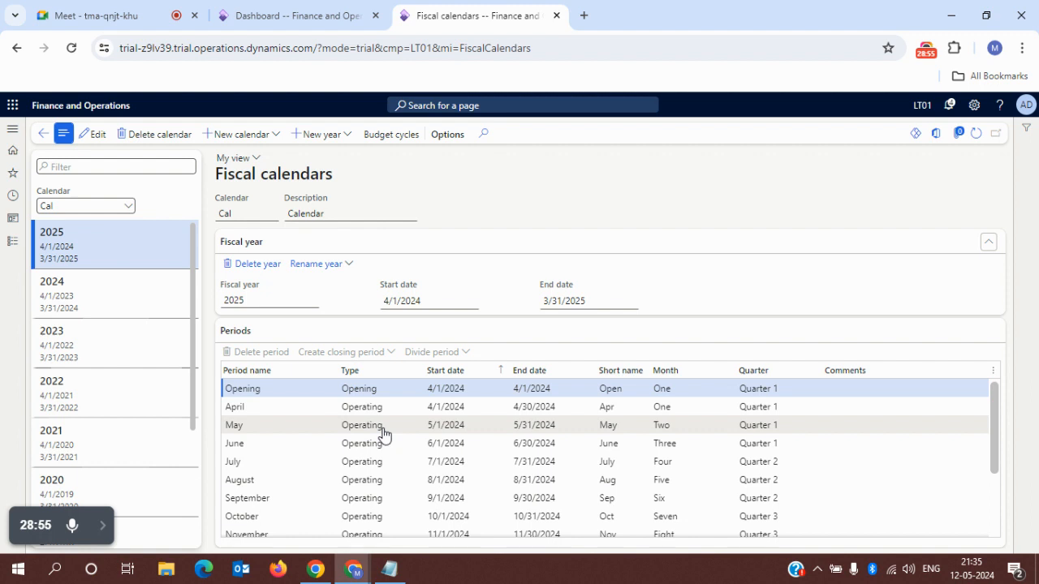
- Check the Google Meet in-call messages again and return to the Finance and Operations dashboard
{"action": "mouse_move", "coordinate": [393, 576]}
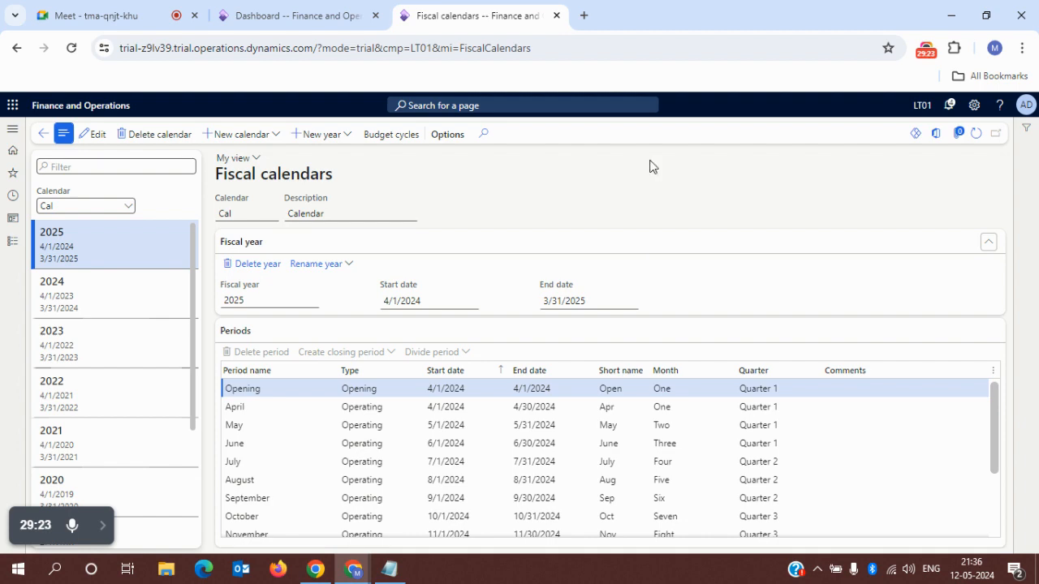
{"action": "left_click", "coordinate": [341, 17]}
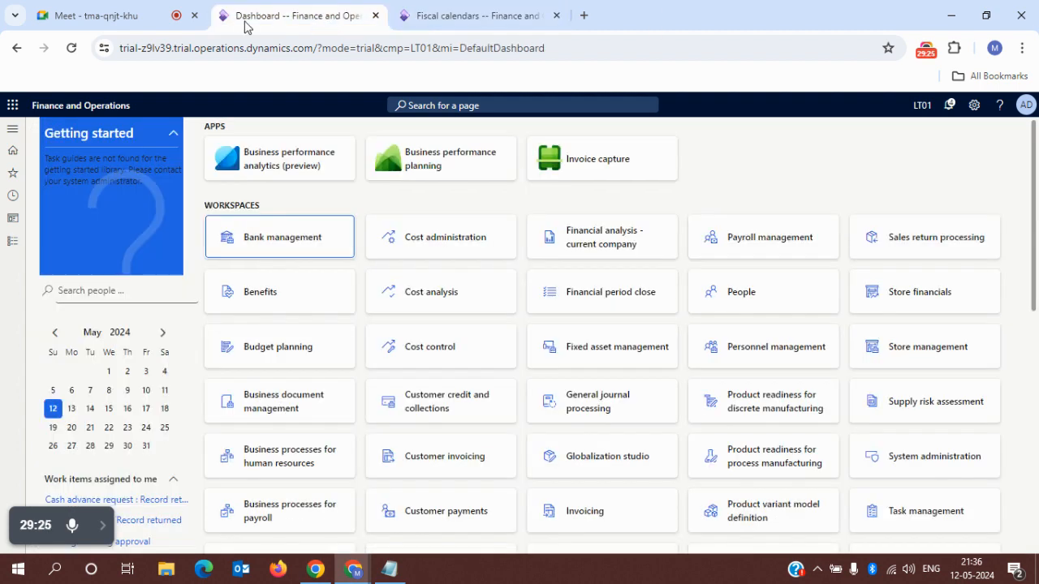
{"action": "left_click", "coordinate": [118, 17]}
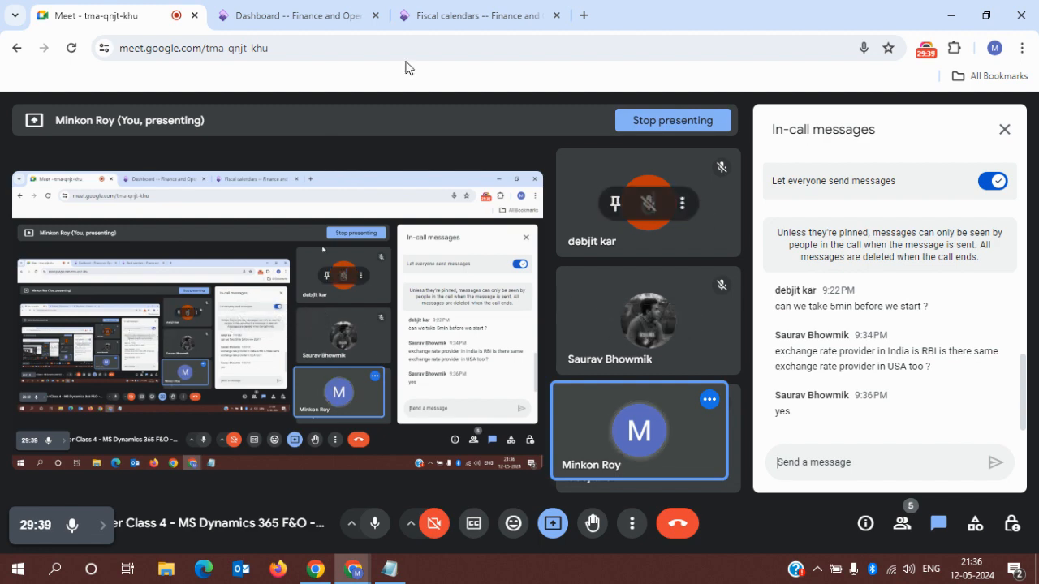
{"action": "left_click", "coordinate": [264, 22]}
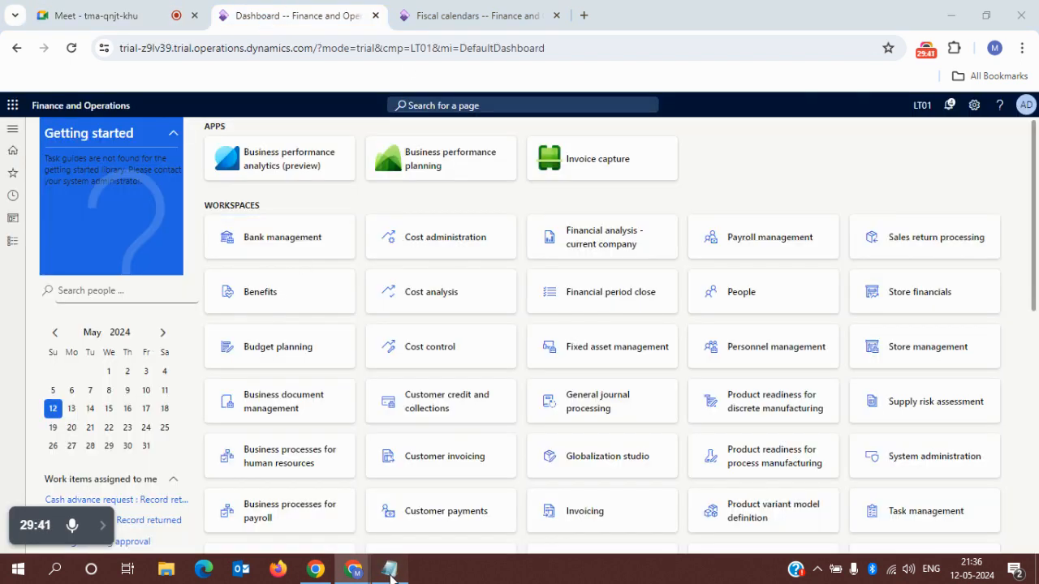
- Switch to Notepad and add the heading "Scenario" on a new line directly above "Mauritius - Australia"
{"action": "left_click", "coordinate": [390, 570]}
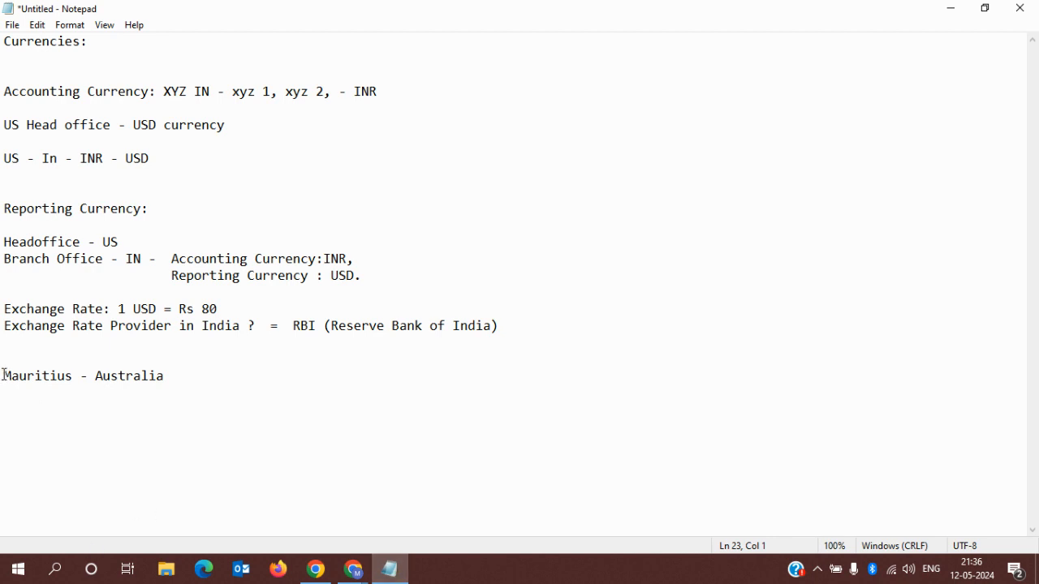
{"action": "key", "text": "Return"}
{"action": "key", "text": "Up"}
{"action": "type", "text": "S"}
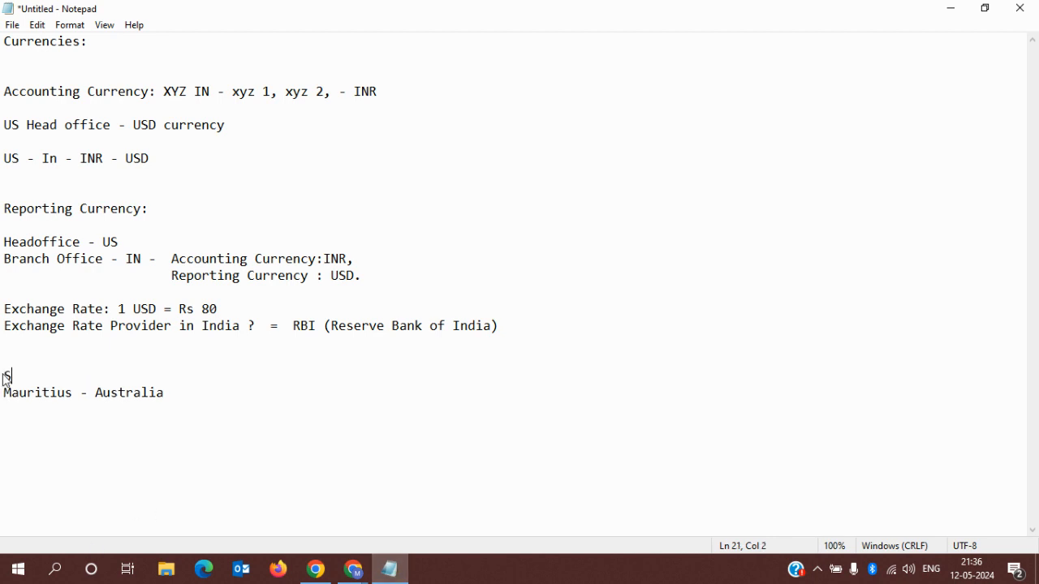
{"action": "type", "text": "cenario"}
{"action": "key", "text": "Down"}
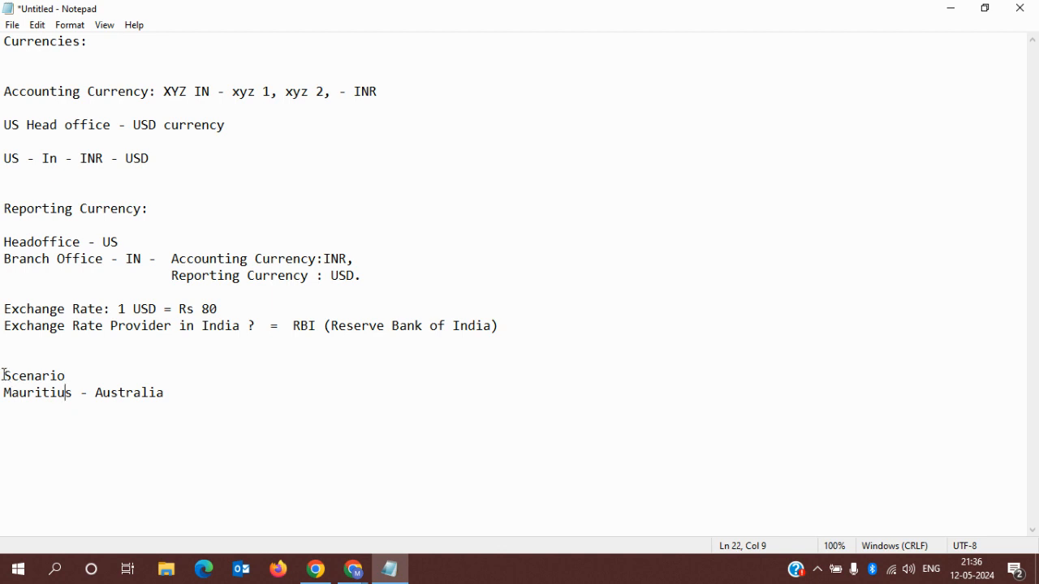
- Highlight parts of the "Mauritius - Australia" line from Mauritius towards Australia, and clear the selection
{"action": "key", "text": "Left"}
{"action": "key", "text": "Left"}
{"action": "key", "text": "shift+Right"}
{"action": "key", "text": "shift+Right"}
{"action": "key", "text": "shift+Right"}
{"action": "key", "text": "shift+Right"}
{"action": "key", "text": "shift+Right"}
{"action": "key", "text": "shift+Right"}
{"action": "key", "text": "shift+Right"}
{"action": "key", "text": "shift+Right"}
{"action": "key", "text": "shift+Right"}
{"action": "key", "text": "shift+Right"}
{"action": "key", "text": "shift+Right"}
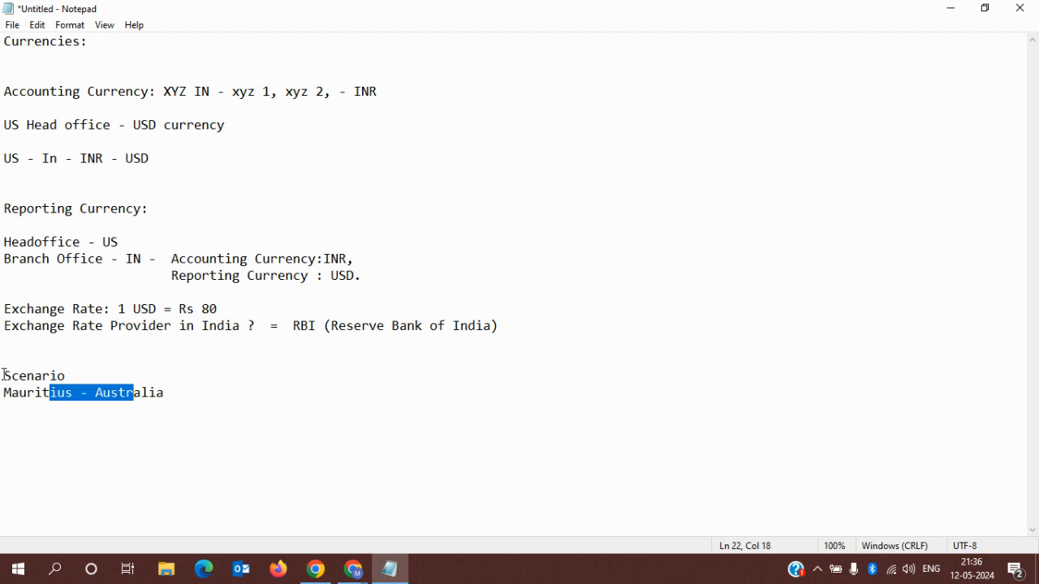
{"action": "key", "text": "Left"}
{"action": "key", "text": "Left"}
{"action": "key", "text": "Left"}
{"action": "key", "text": "Left"}
{"action": "key", "text": "shift+Right"}
{"action": "key", "text": "shift+Right"}
{"action": "key", "text": "shift+Right"}
{"action": "key", "text": "shift+Right"}
{"action": "key", "text": "shift+Right"}
{"action": "key", "text": "shift+Right"}
{"action": "key", "text": "shift+Right"}
{"action": "key", "text": "shift+Right"}
{"action": "key", "text": "shift+Right"}
{"action": "key", "text": "shift+Right"}
{"action": "key", "text": "shift+Right"}
{"action": "key", "text": "shift+Right"}
{"action": "key", "text": "shift+Right"}
{"action": "key", "text": "shift+Right"}
{"action": "key", "text": "shift+Right"}
{"action": "key", "text": "shift+Right"}
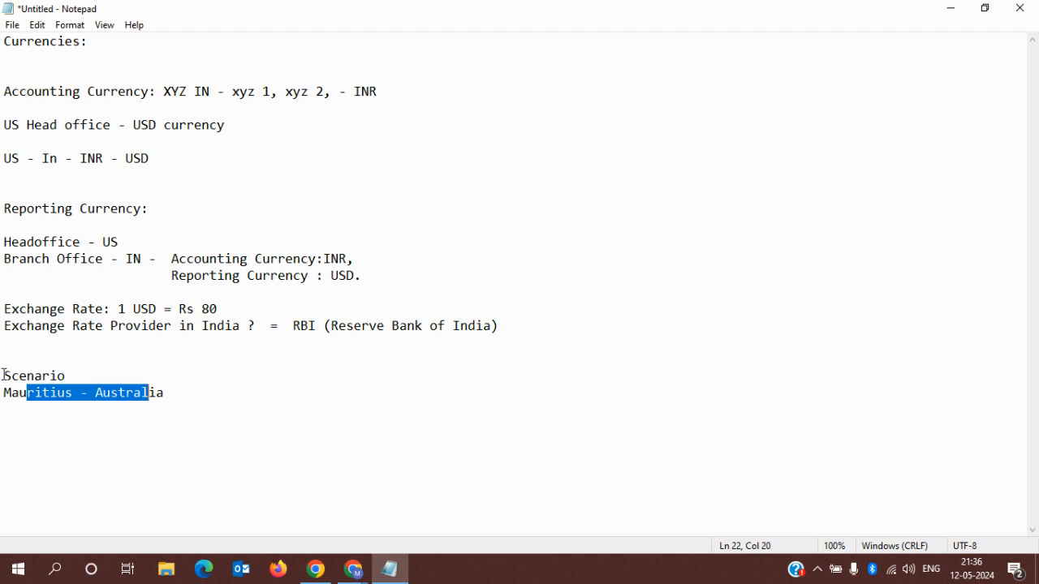
{"action": "key", "text": "Right"}
{"action": "key", "text": "Right"}
{"action": "key", "text": "Right"}
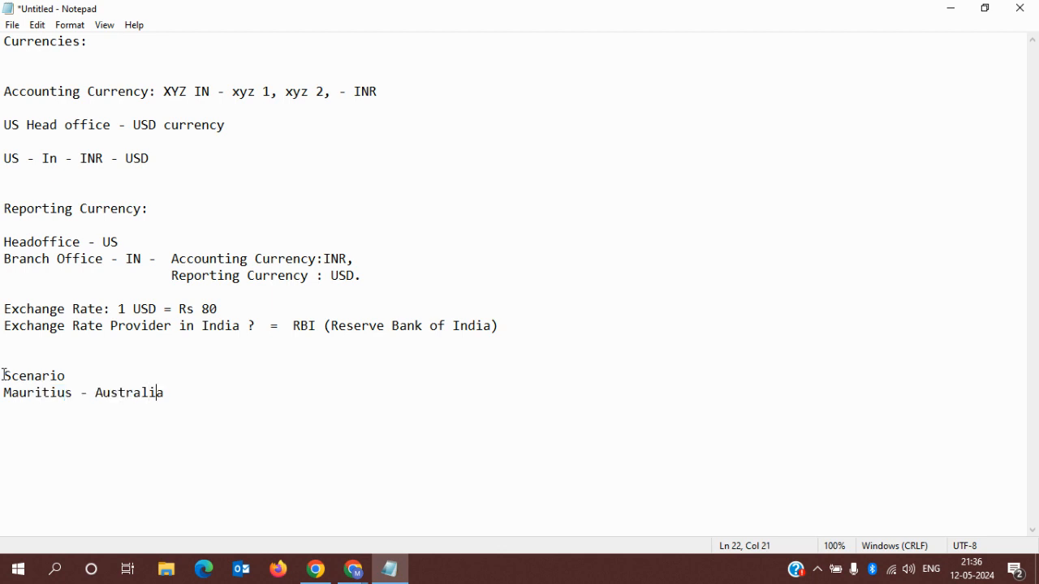
{"action": "type", "text": "-"}
{"action": "key", "text": "BackSpace"}
{"action": "key", "text": "BackSpace"}
- Highlight the whole "Mauritius - Australia" line and place the cursor in the empty lines beneath it
{"action": "left_click_drag", "start_coordinate": [4, 397], "coordinate": [178, 391]}
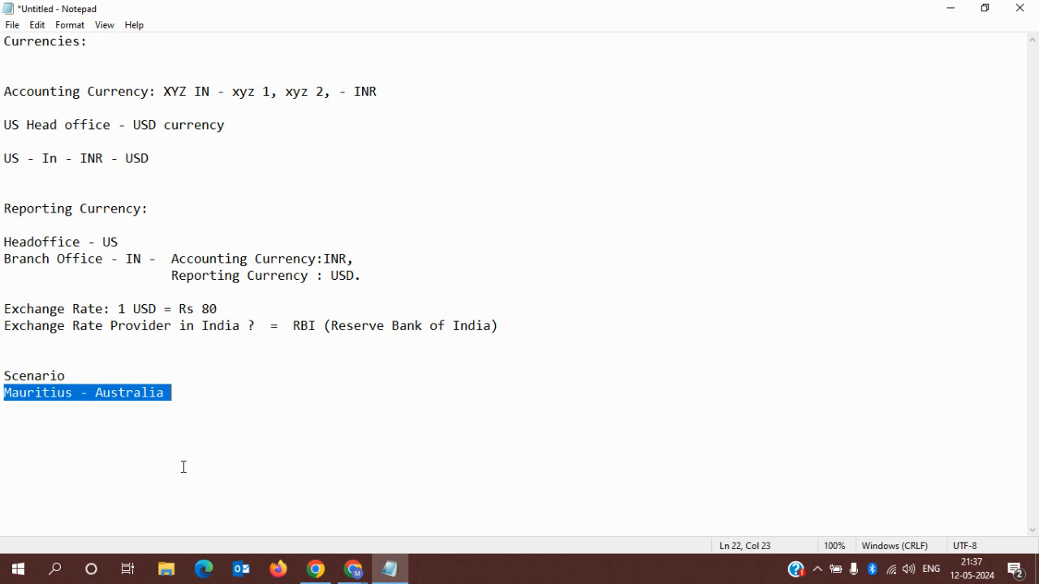
{"action": "mouse_move", "coordinate": [358, 575]}
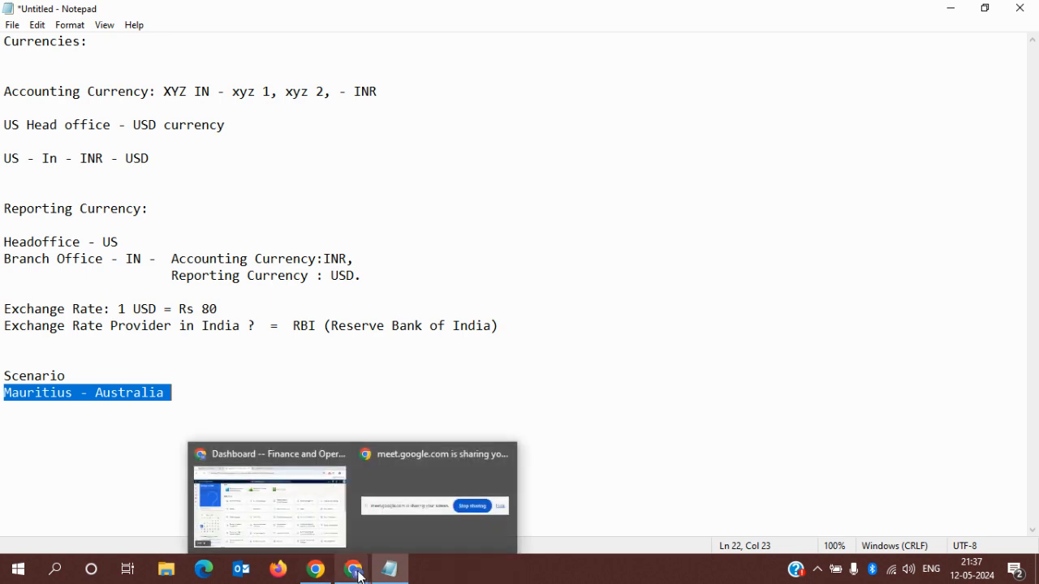
{"action": "left_click", "coordinate": [113, 441]}
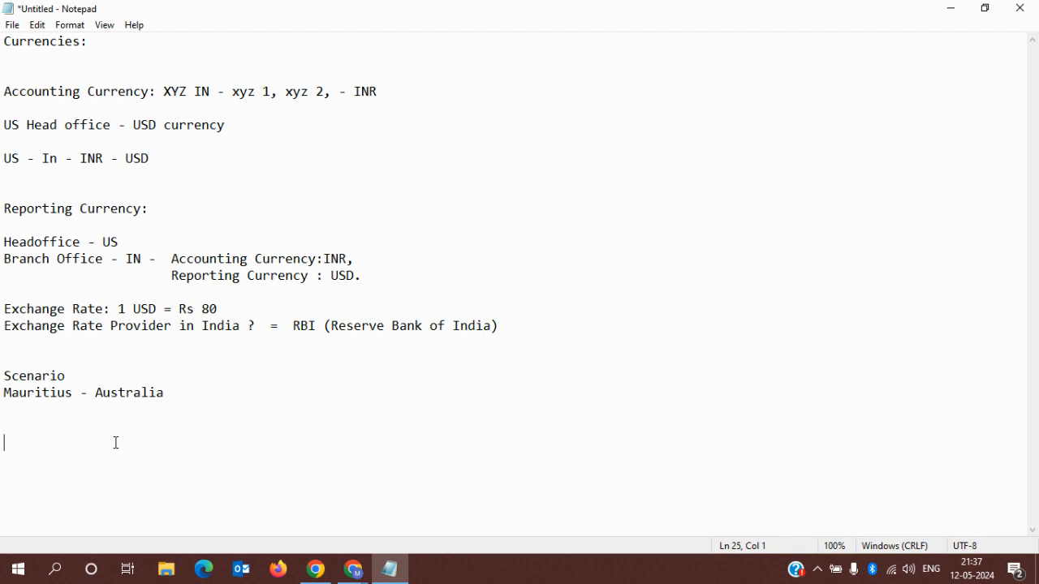
- Switch to the Google Meet call in Chrome and read the participants' new in-call messages
{"action": "left_click", "coordinate": [354, 579]}
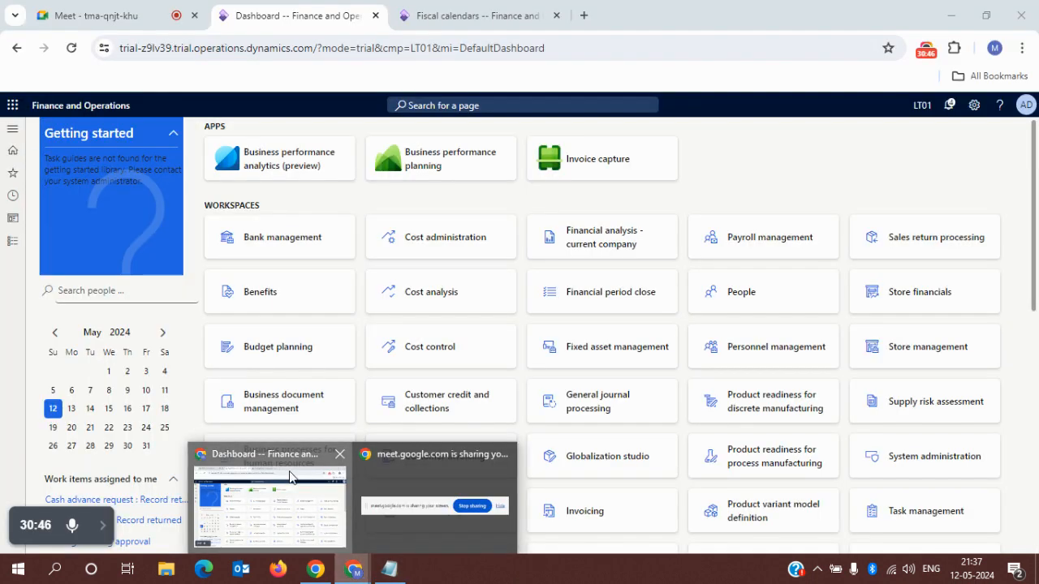
{"action": "left_click", "coordinate": [293, 480]}
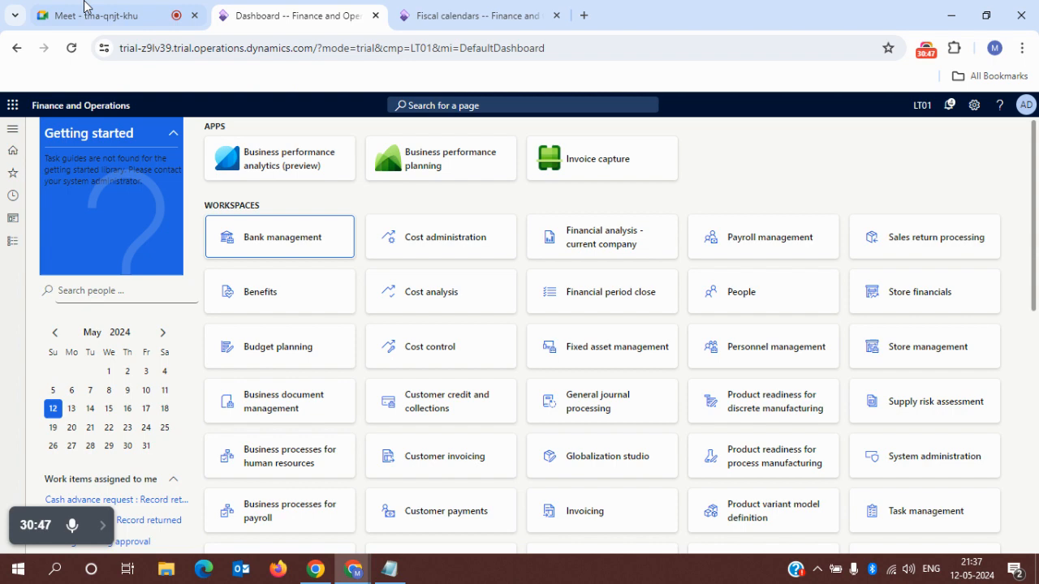
{"action": "left_click", "coordinate": [85, 7]}
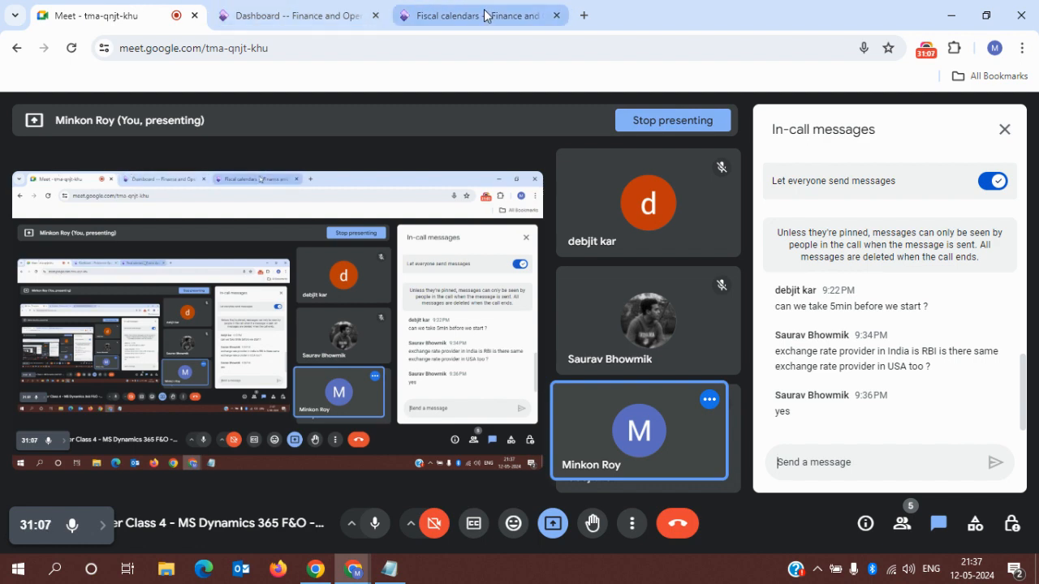
{"action": "mouse_move", "coordinate": [391, 572]}
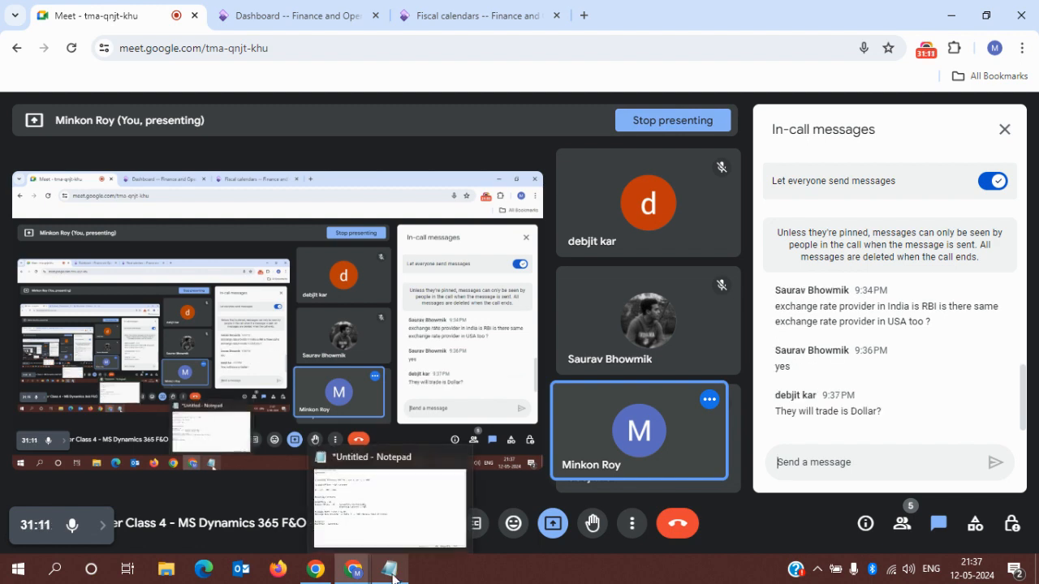
- Return to Notepad and insert a second dash between Mauritius and Australia, leaving a gap between the two dashes
{"action": "left_click", "coordinate": [392, 572]}
{"action": "left_click", "coordinate": [248, 391]}
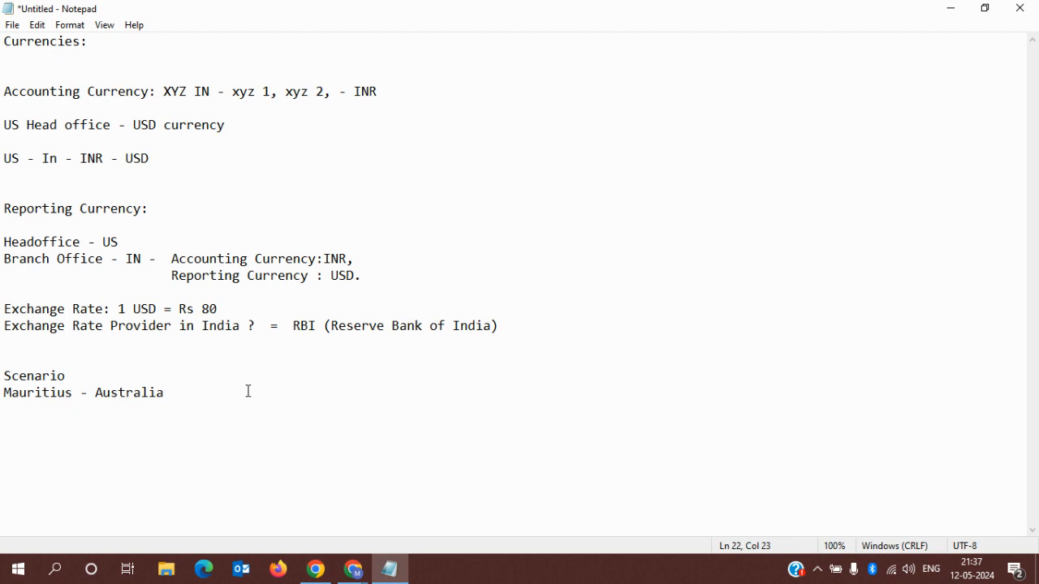
{"action": "key", "text": "Return"}
{"action": "key", "text": "Up"}
{"action": "key", "text": "Up"}
{"action": "key", "text": "Right"}
{"action": "key", "text": "Right"}
{"action": "key", "text": "Right"}
{"action": "key", "text": "Right"}
{"action": "key", "text": "Right"}
{"action": "key", "text": "Right"}
{"action": "key", "text": "Right"}
{"action": "key", "text": "Right"}
{"action": "key", "text": "Right"}
{"action": "type", "text": "-"}
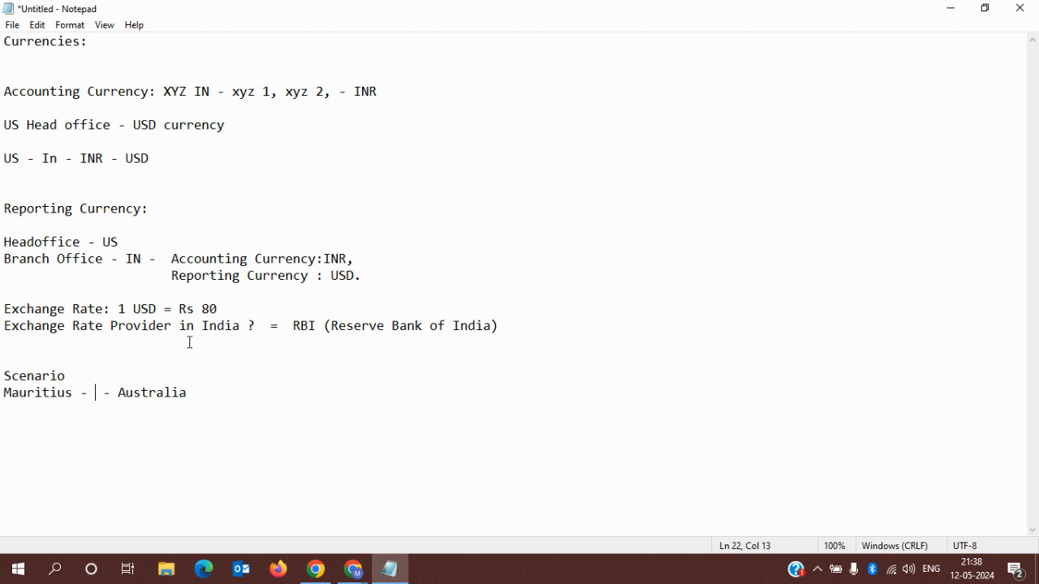
- Highlight the branch office's accounting and reporting currencies, and insert "EUR(GBP) GBP" between the two dashes in the Mauritius line
{"action": "left_click_drag", "start_coordinate": [171, 258], "coordinate": [358, 278]}
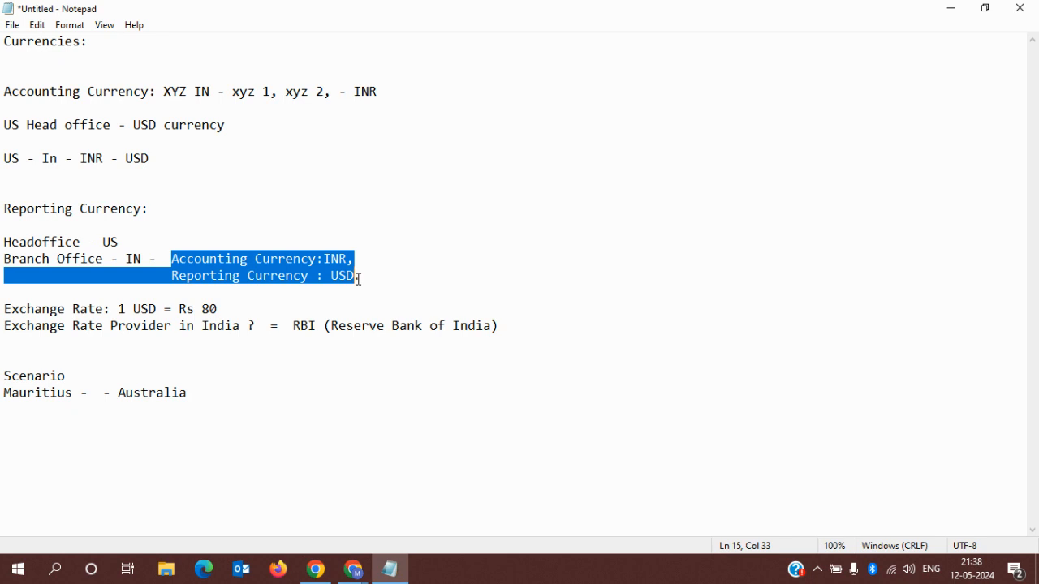
{"action": "left_click", "coordinate": [97, 396]}
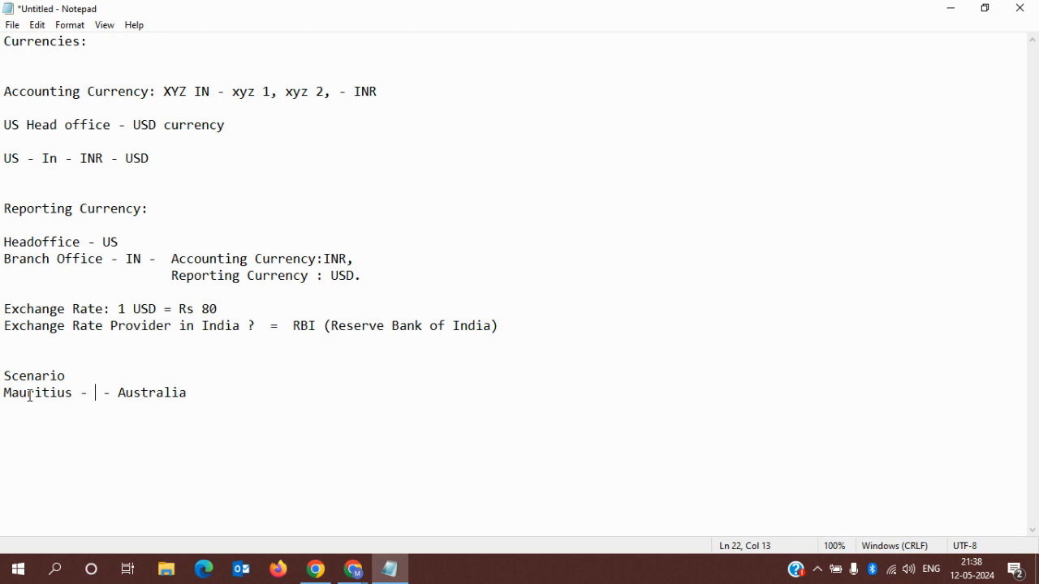
{"action": "type", "text": "EUR"}
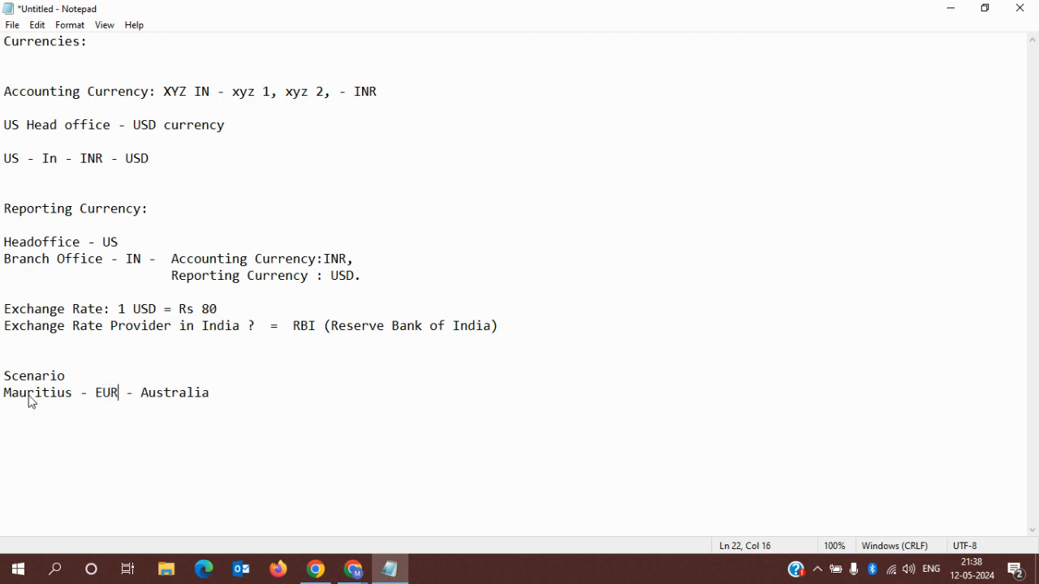
{"action": "type", "text": "(GBP)"}
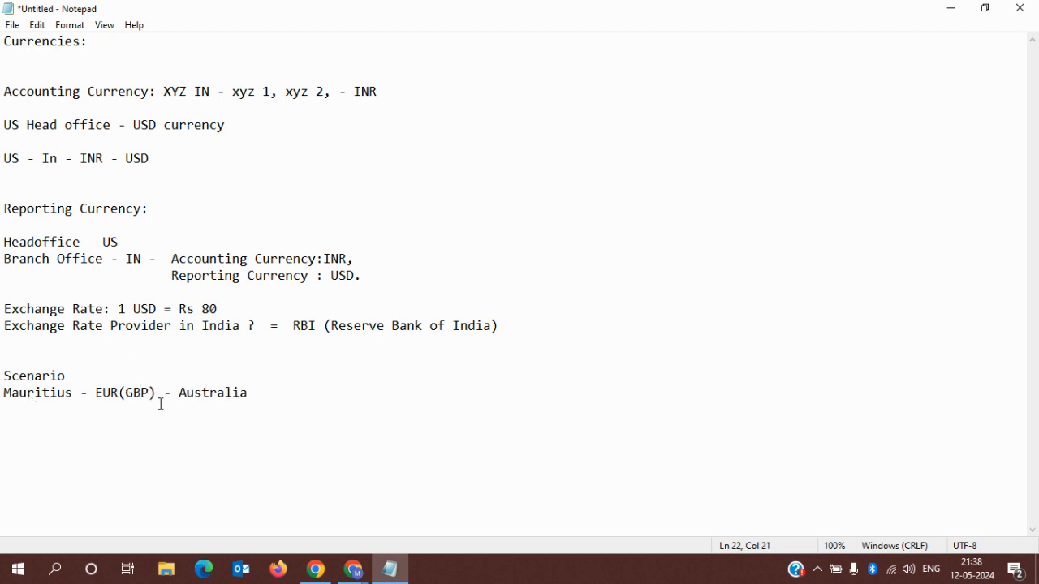
{"action": "type", "text": "   GBP"}
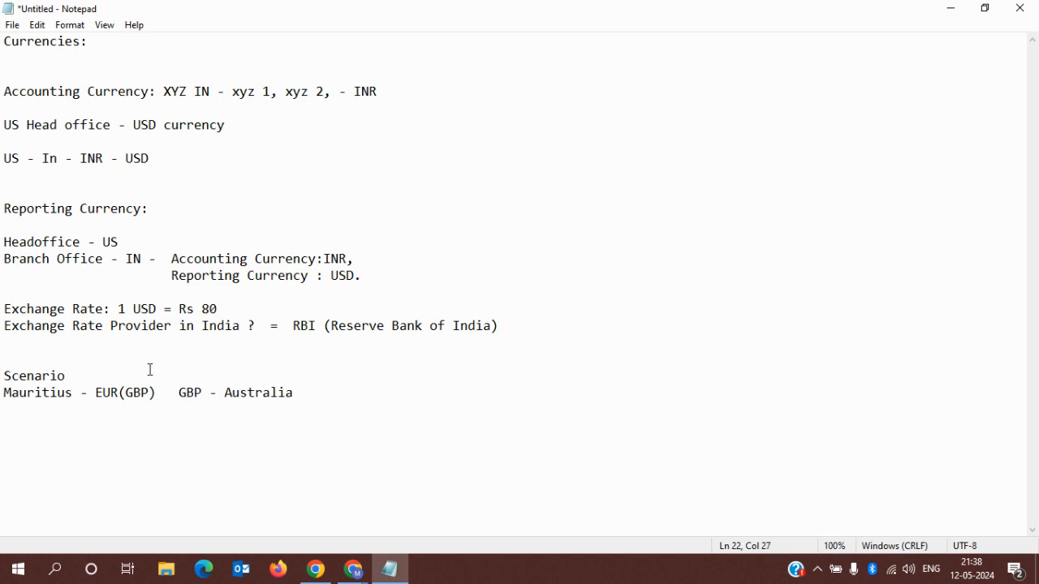
- Highlight "GBP - Australia" in the scenario line and append "(AUD)" after Australia
{"action": "left_click_drag", "start_coordinate": [180, 393], "coordinate": [304, 394]}
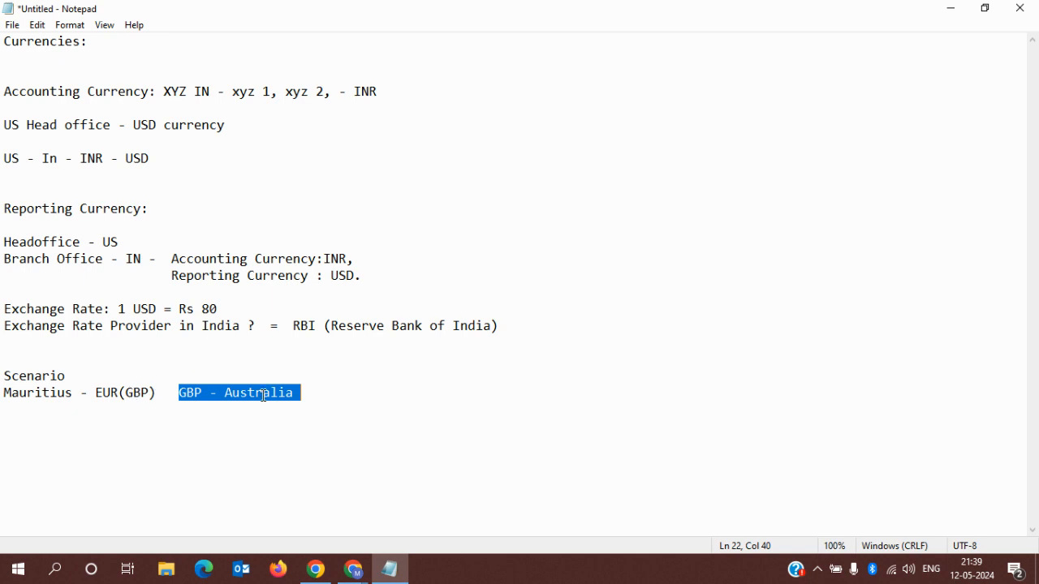
{"action": "left_click", "coordinate": [311, 400]}
{"action": "type", "text": "(AUD)"}
- Insert "(MUR)" directly after Mauritius in the scenario line
{"action": "key", "text": "Left"}
{"action": "key", "text": "Left"}
{"action": "key", "text": "Left"}
{"action": "key", "text": "Left"}
{"action": "key", "text": "Left"}
{"action": "key", "text": "Left"}
{"action": "key", "text": "Left"}
{"action": "key", "text": "Left"}
{"action": "key", "text": "Left"}
{"action": "key", "text": "Left"}
{"action": "key", "text": "Left"}
{"action": "key", "text": "Left"}
{"action": "key", "text": "Left"}
{"action": "key", "text": "Left"}
{"action": "key", "text": "Left"}
{"action": "key", "text": "Left"}
{"action": "key", "text": "Left"}
{"action": "key", "text": "Left"}
{"action": "key", "text": "Left"}
{"action": "key", "text": "Left"}
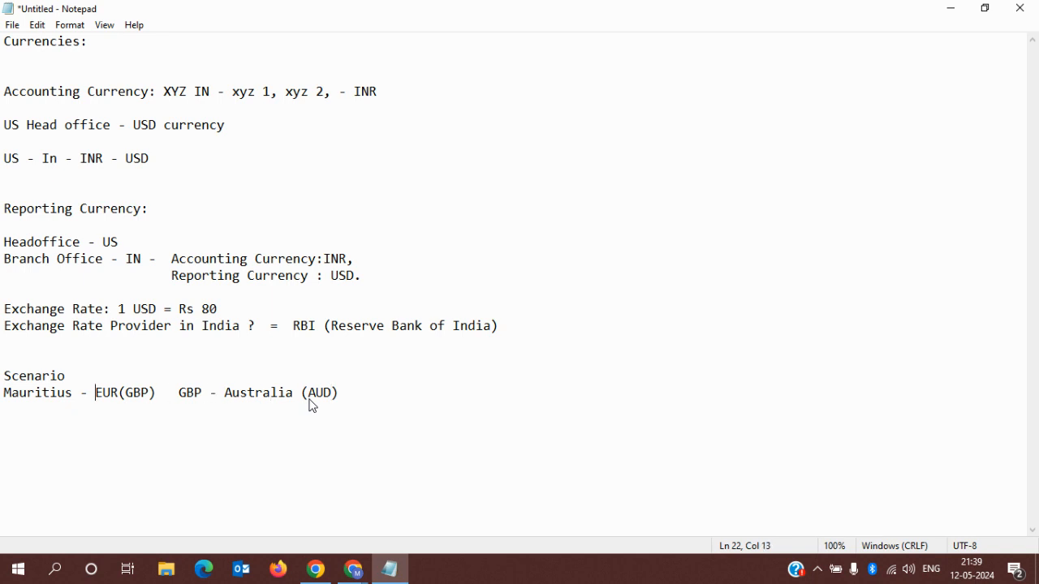
{"action": "type", "text": "(MU"}
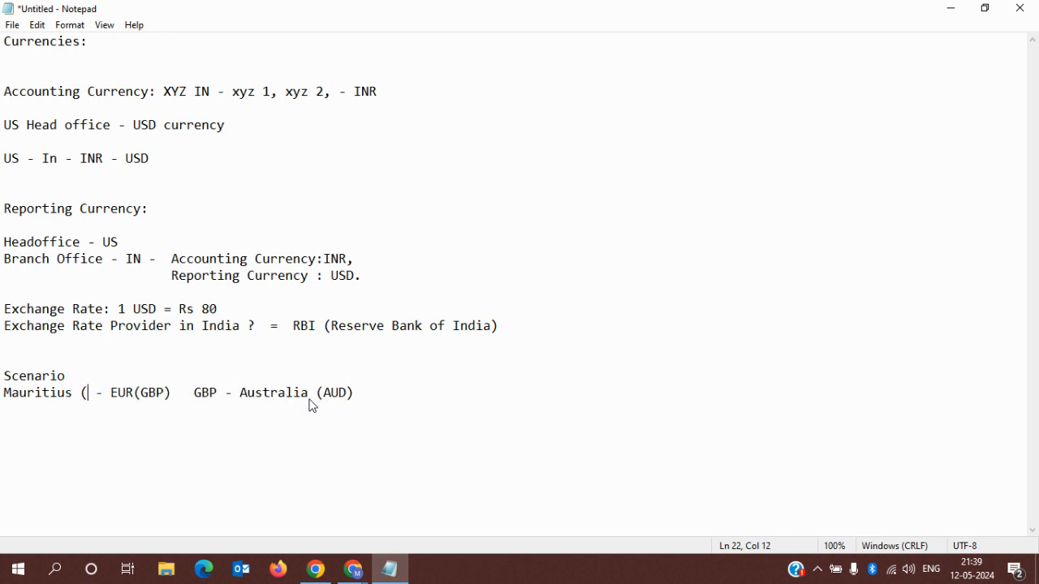
{"action": "type", "text": "R)"}
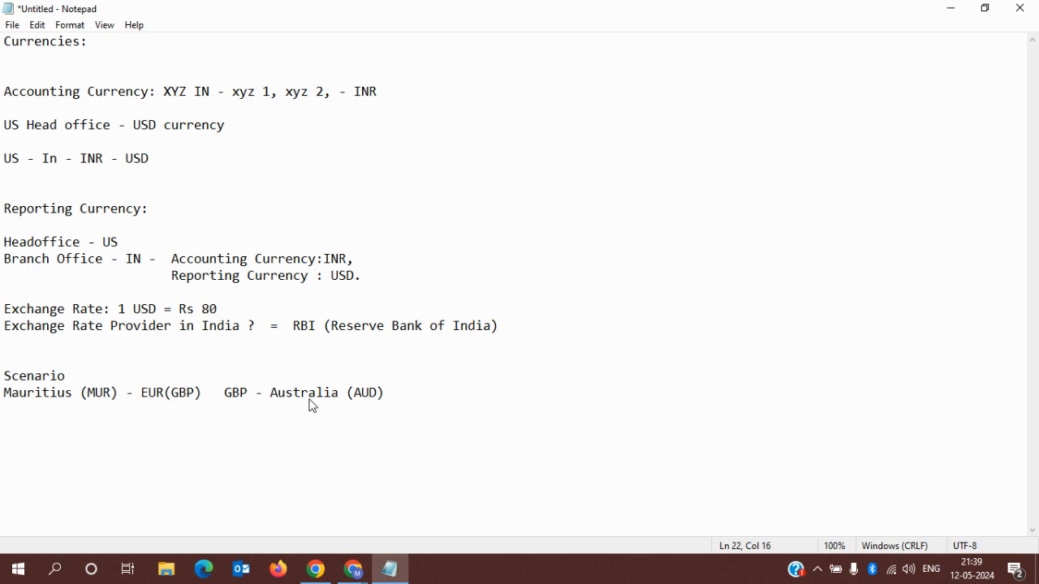
- Insert ">" directly after each of the two dashes in the Mauritius-Australia scenario line to form right-pointing arrows
{"action": "key", "text": "Right"}
{"action": "key", "text": "Right"}
{"action": "type", "text": ">"}
{"action": "key", "text": "Right"}
{"action": "key", "text": "Right"}
{"action": "key", "text": "Right"}
{"action": "key", "text": "Right"}
{"action": "key", "text": "Right"}
{"action": "key", "text": "Right"}
{"action": "key", "text": "Right"}
{"action": "key", "text": "Right"}
{"action": "key", "text": "Right"}
{"action": "key", "text": "Right"}
{"action": "key", "text": "Right"}
{"action": "key", "text": "Right"}
{"action": "key", "text": "Right"}
{"action": "key", "text": "Right"}
{"action": "key", "text": "Right"}
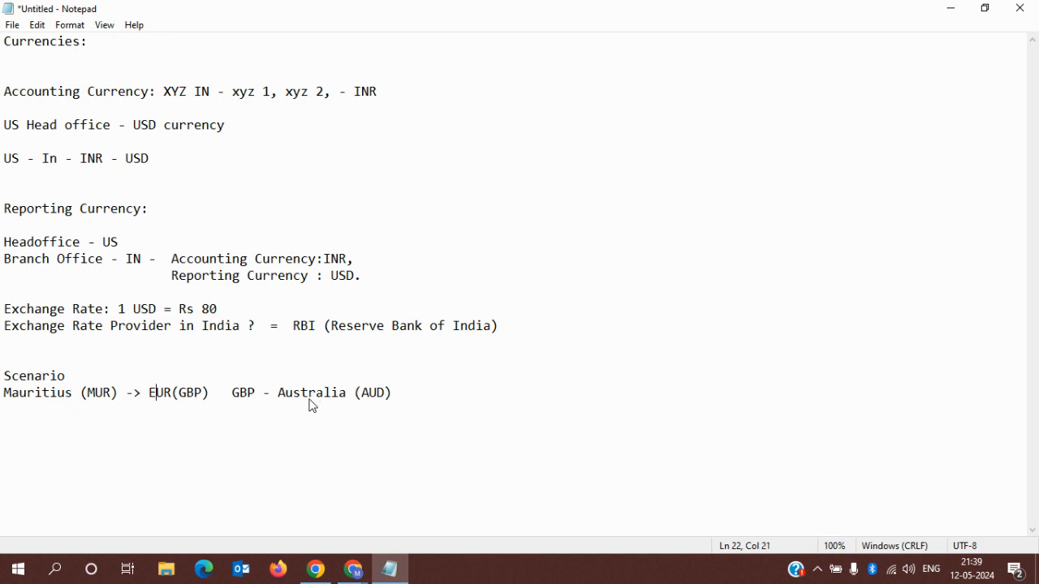
{"action": "key", "text": "Right"}
{"action": "key", "text": "Right"}
{"action": "type", "text": ">"}
- Insert "<" directly before both arrows in the scenario line so each reads "<->"
{"action": "key", "text": "Left"}
{"action": "key", "text": "Left"}
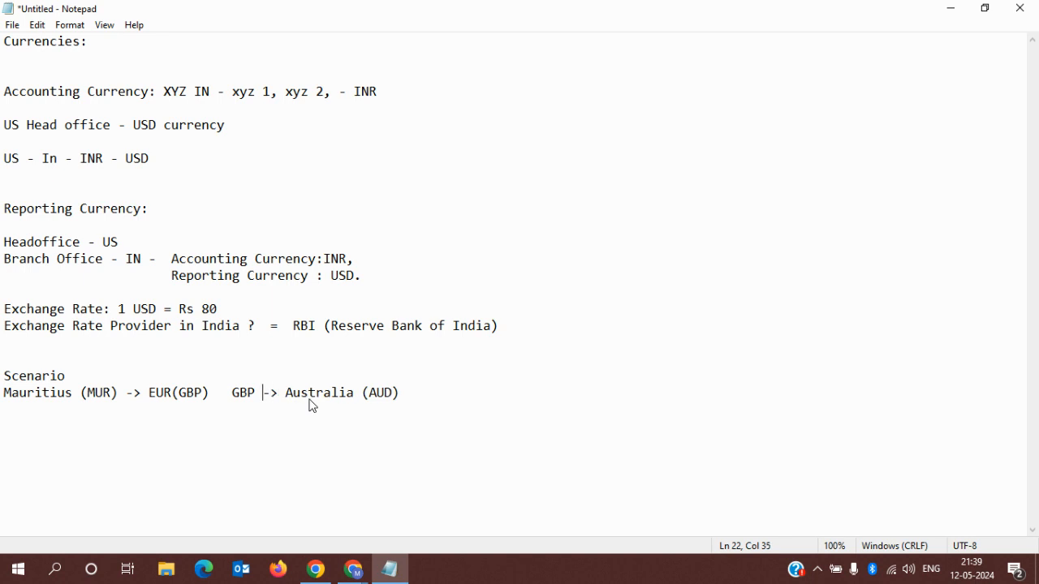
{"action": "type", "text": "<"}
{"action": "key", "text": "Left"}
{"action": "key", "text": "Left"}
{"action": "key", "text": "Left"}
{"action": "key", "text": "Left"}
{"action": "key", "text": "Left"}
{"action": "key", "text": "Left"}
{"action": "key", "text": "Left"}
{"action": "key", "text": "Left"}
{"action": "key", "text": "Left"}
{"action": "key", "text": "Left"}
{"action": "key", "text": "Left"}
{"action": "key", "text": "Left"}
{"action": "key", "text": "Left"}
{"action": "key", "text": "Left"}
{"action": "key", "text": "Left"}
{"action": "key", "text": "Left"}
{"action": "key", "text": "Left"}
{"action": "key", "text": "Left"}
{"action": "key", "text": "Left"}
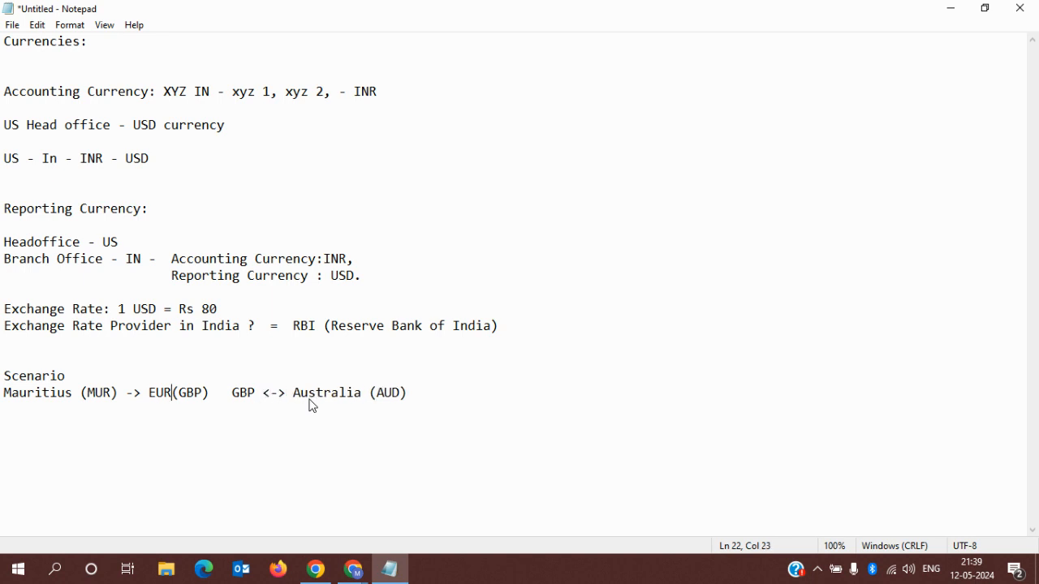
{"action": "type", "text": "<"}
- Highlight "EUR(GBP) GBP" between the two double arrows, and clear the selection at the line's end
{"action": "key", "text": "Right"}
{"action": "key", "text": "Right"}
{"action": "key", "text": "Right"}
{"action": "key", "text": "Right"}
{"action": "key", "text": "shift+Right"}
{"action": "key", "text": "shift+Right"}
{"action": "key", "text": "shift+Right"}
{"action": "key", "text": "shift+Right"}
{"action": "key", "text": "shift+Right"}
{"action": "key", "text": "shift+Right"}
{"action": "key", "text": "shift+Right"}
{"action": "key", "text": "shift+Right"}
{"action": "key", "text": "shift+Right"}
{"action": "key", "text": "shift+Right"}
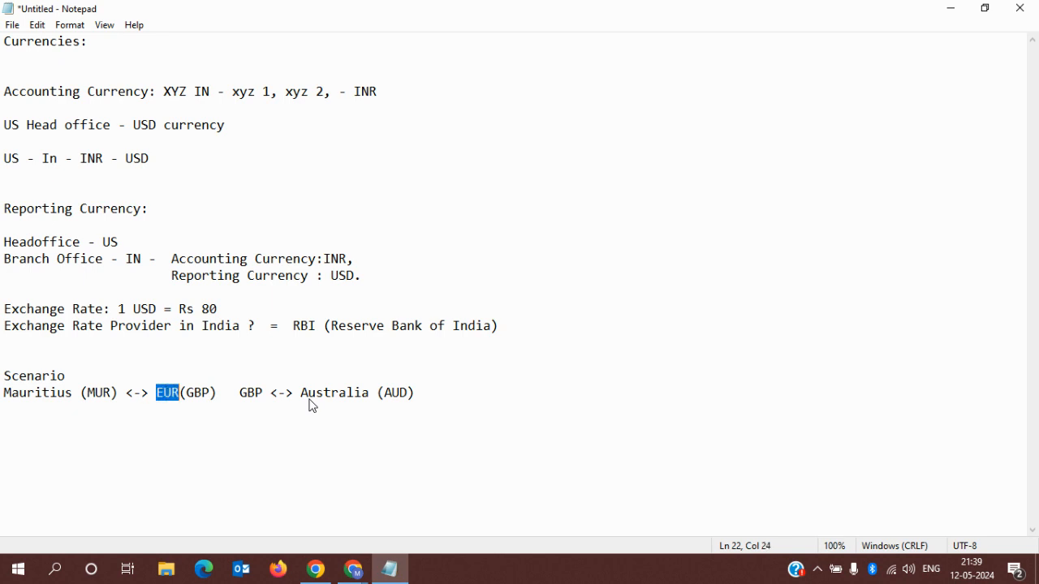
{"action": "key", "text": "shift+Right"}
{"action": "key", "text": "shift+Right"}
{"action": "key", "text": "shift+Right"}
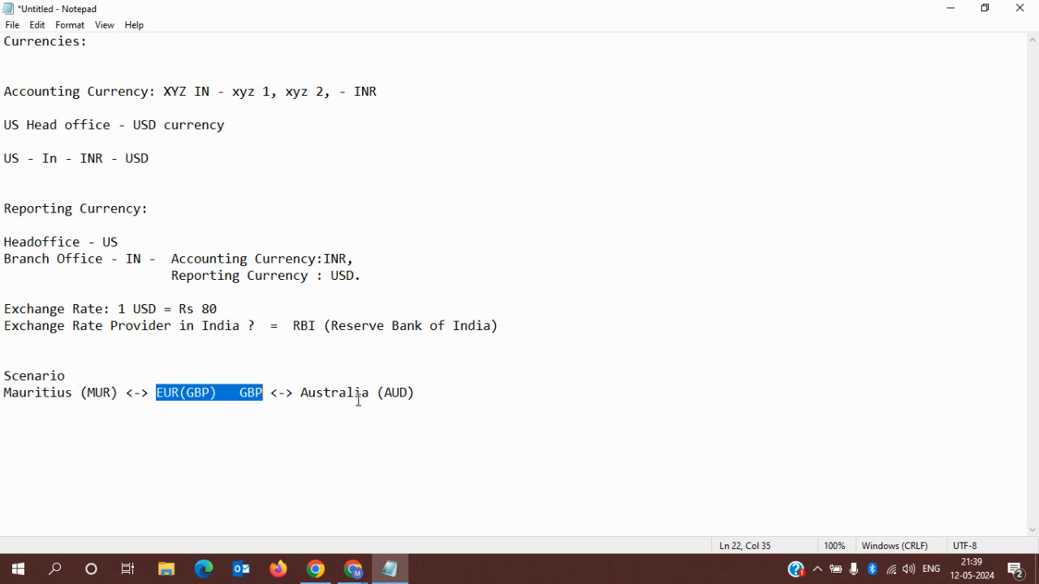
{"action": "mouse_move", "coordinate": [357, 572]}
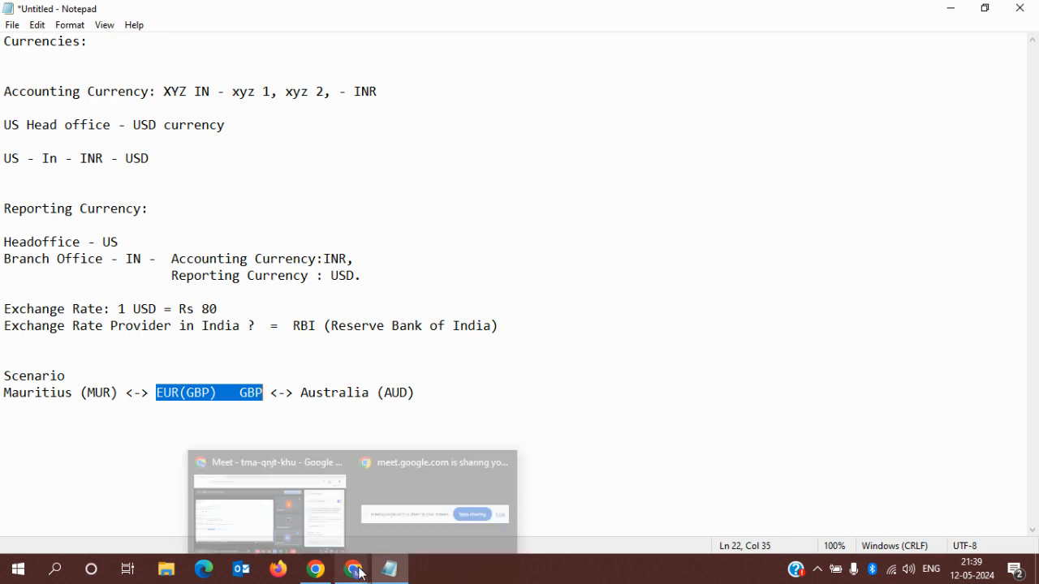
{"action": "left_click", "coordinate": [438, 387]}
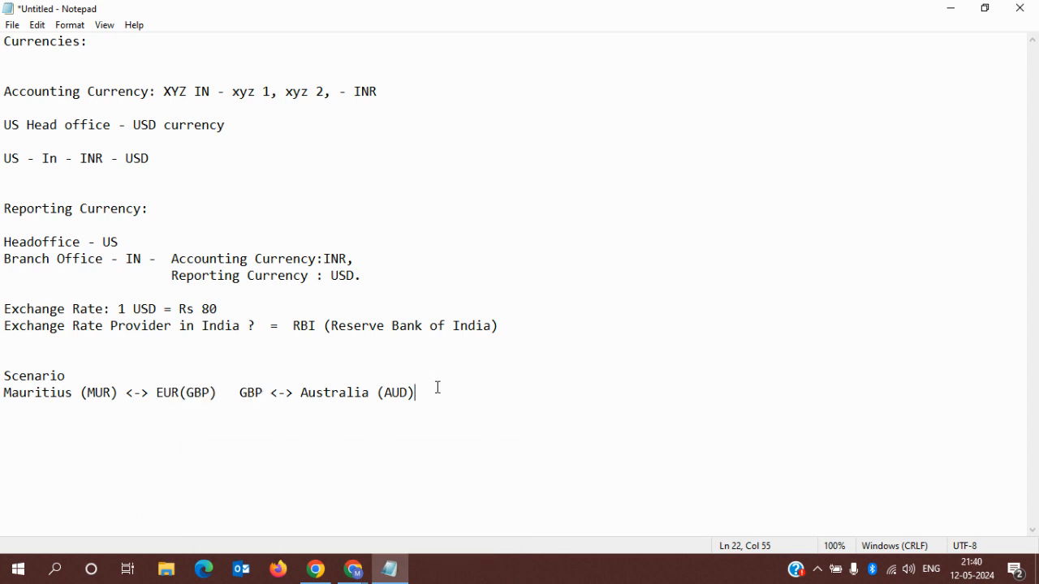
- Switch to the Google Meet call to read the in-call messages, and return to Notepad
{"action": "mouse_move", "coordinate": [350, 575]}
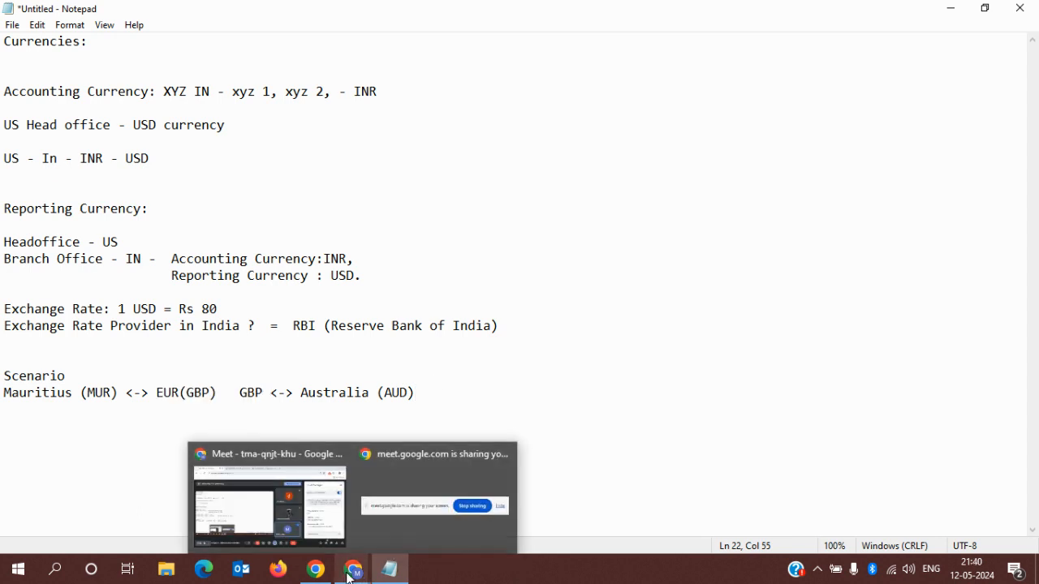
{"action": "left_click", "coordinate": [249, 514]}
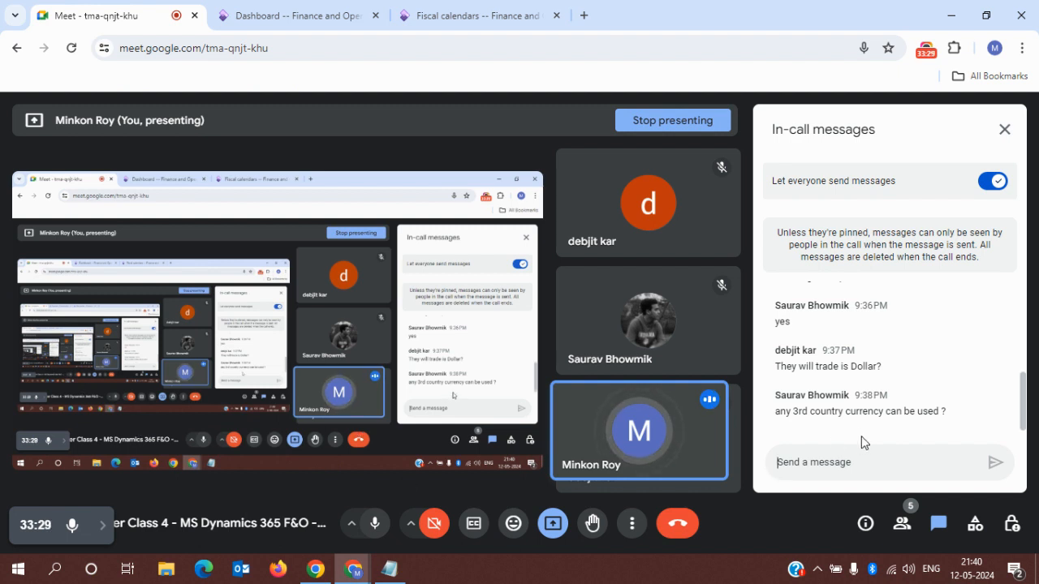
{"action": "left_click", "coordinate": [814, 465]}
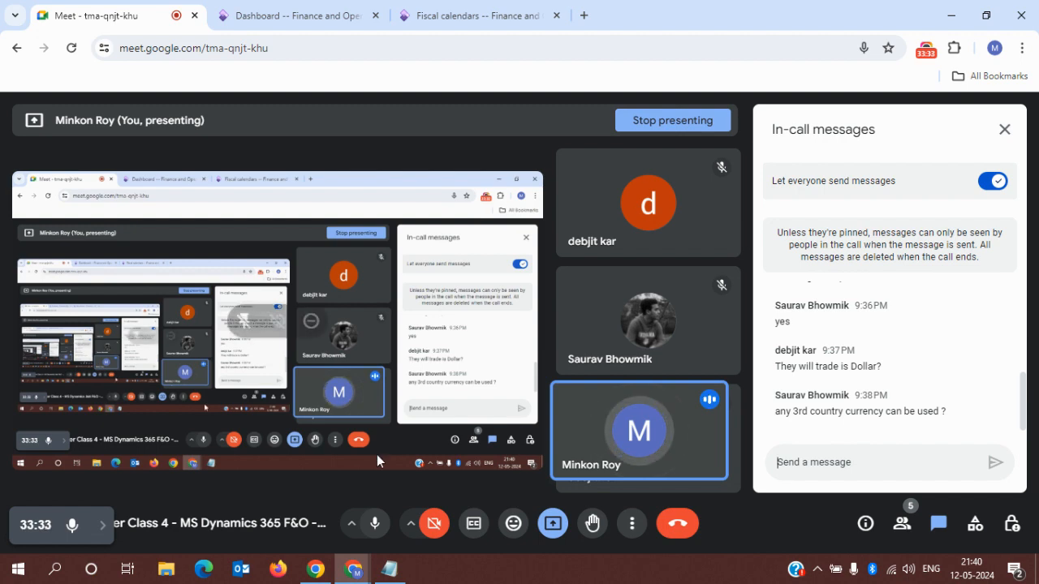
{"action": "left_click", "coordinate": [390, 571]}
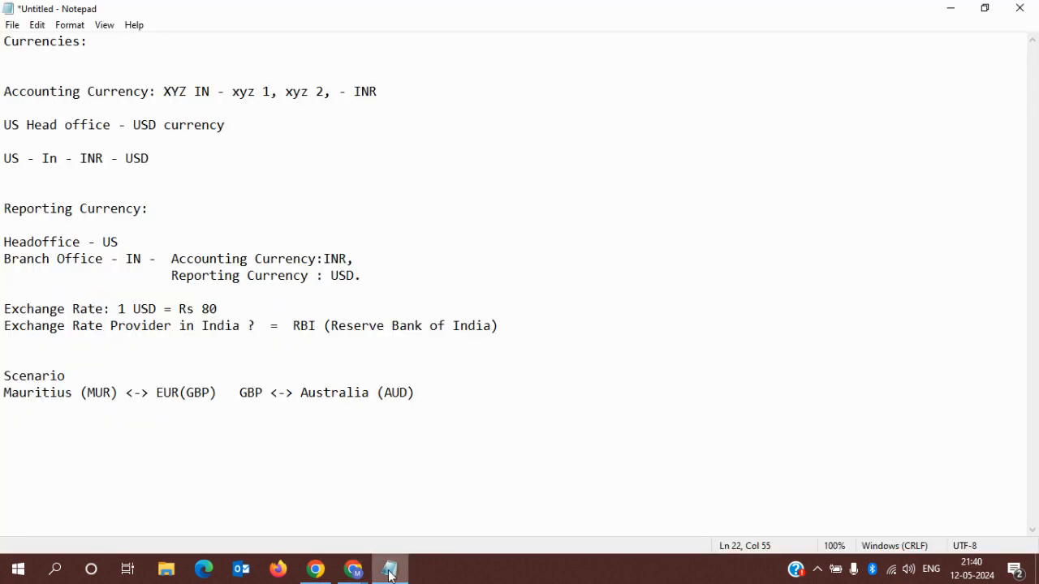
- Highlight the whole Mauritius-Australia scenario line, deselect it, and switch back to the Google Meet chat for replies
{"action": "left_click_drag", "start_coordinate": [428, 398], "coordinate": [4, 388]}
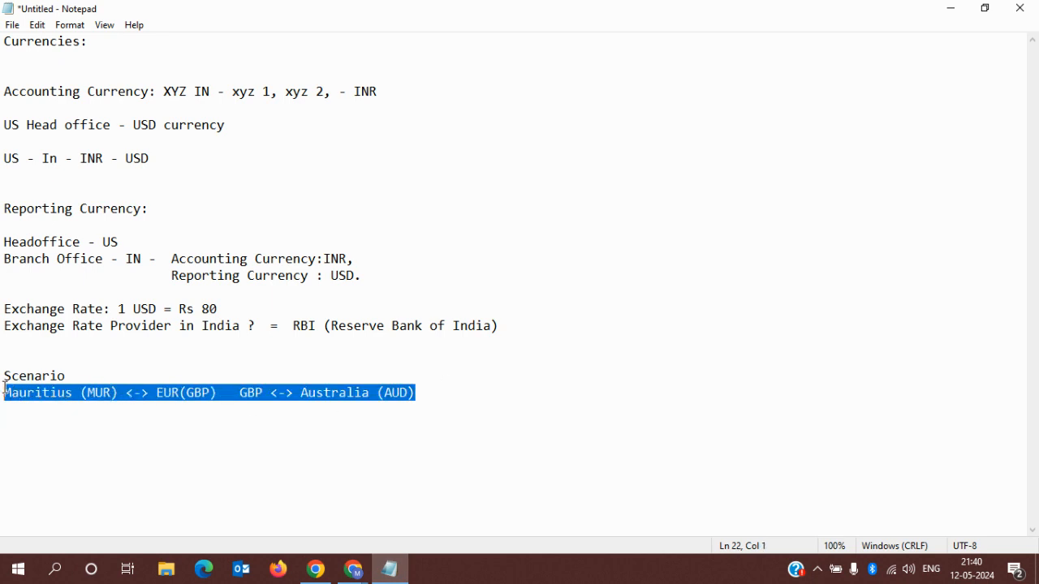
{"action": "left_click", "coordinate": [435, 397]}
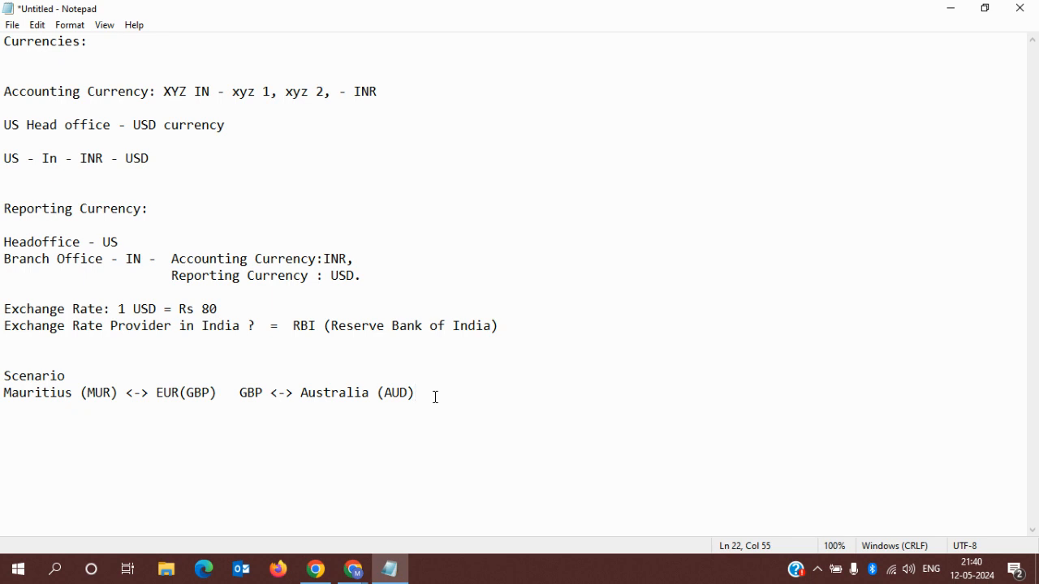
{"action": "left_click", "coordinate": [353, 569]}
{"action": "left_click", "coordinate": [272, 505]}
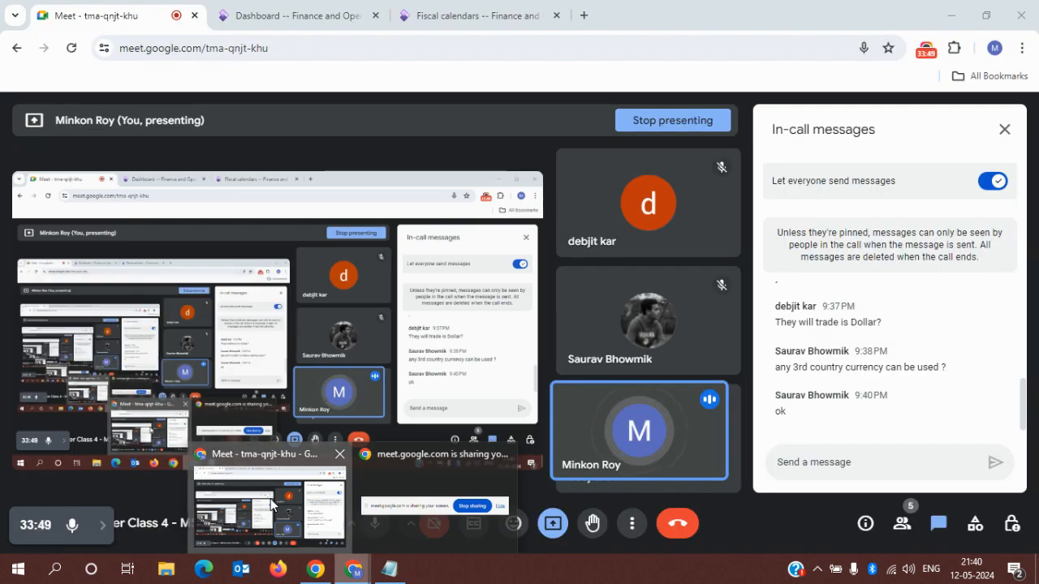
- Switch to the Finance and Operations Fiscal calendars page and open the Currencies page of the General ledger module
{"action": "left_click", "coordinate": [438, 14]}
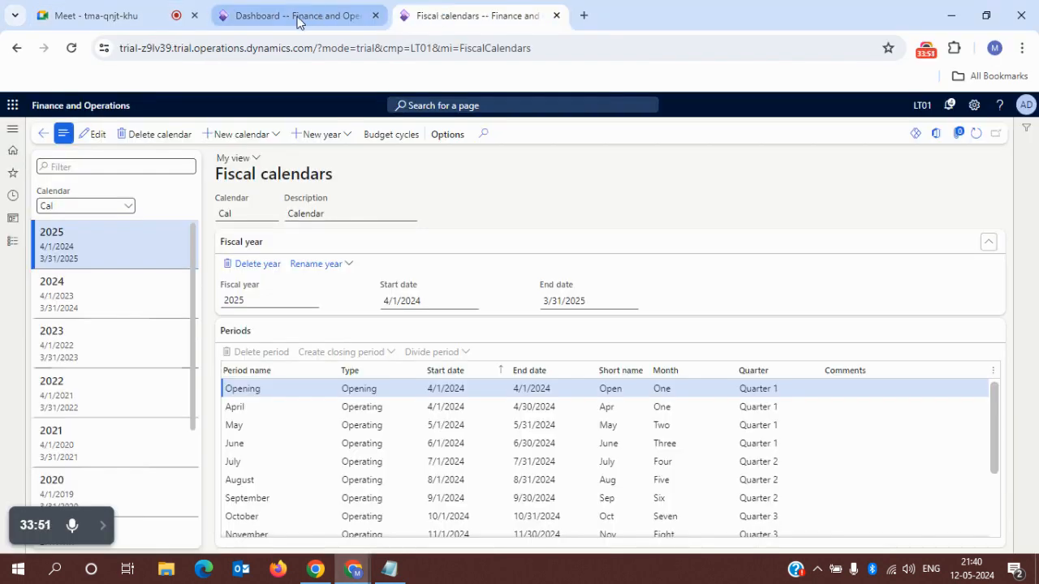
{"action": "left_click", "coordinate": [288, 17]}
{"action": "left_click", "coordinate": [459, 14]}
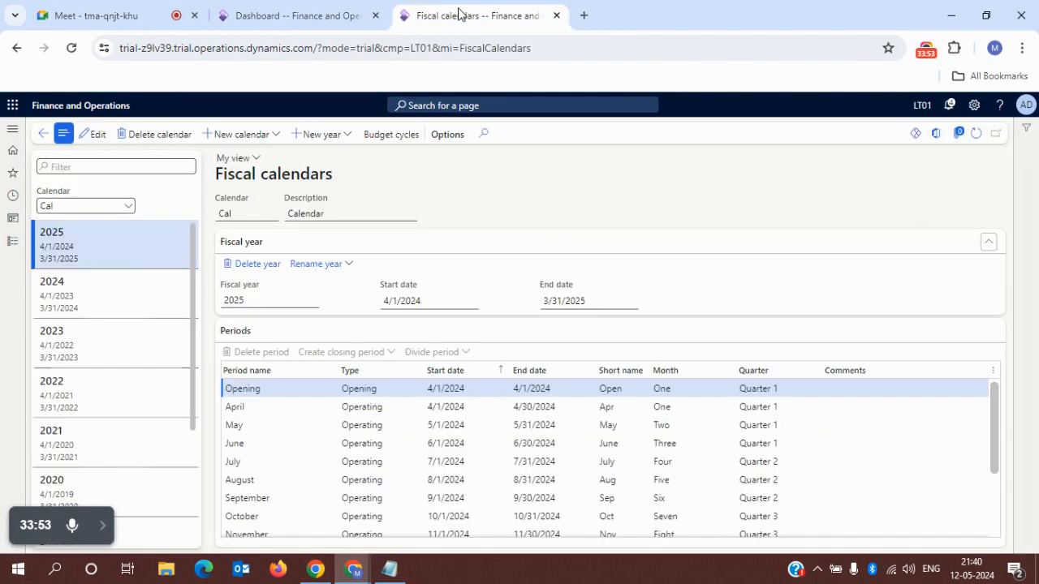
{"action": "left_click", "coordinate": [15, 246]}
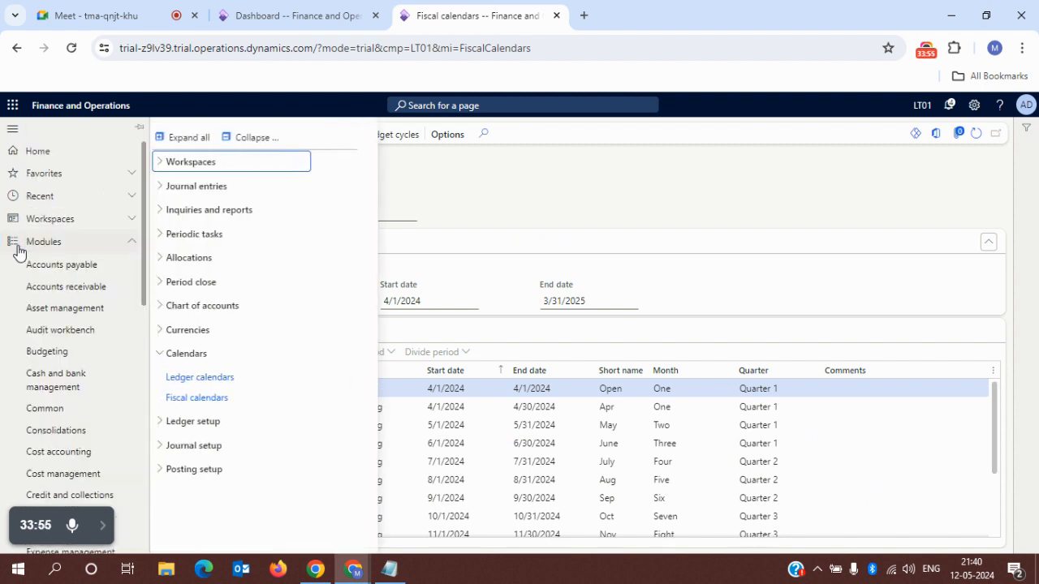
{"action": "left_click", "coordinate": [241, 138]}
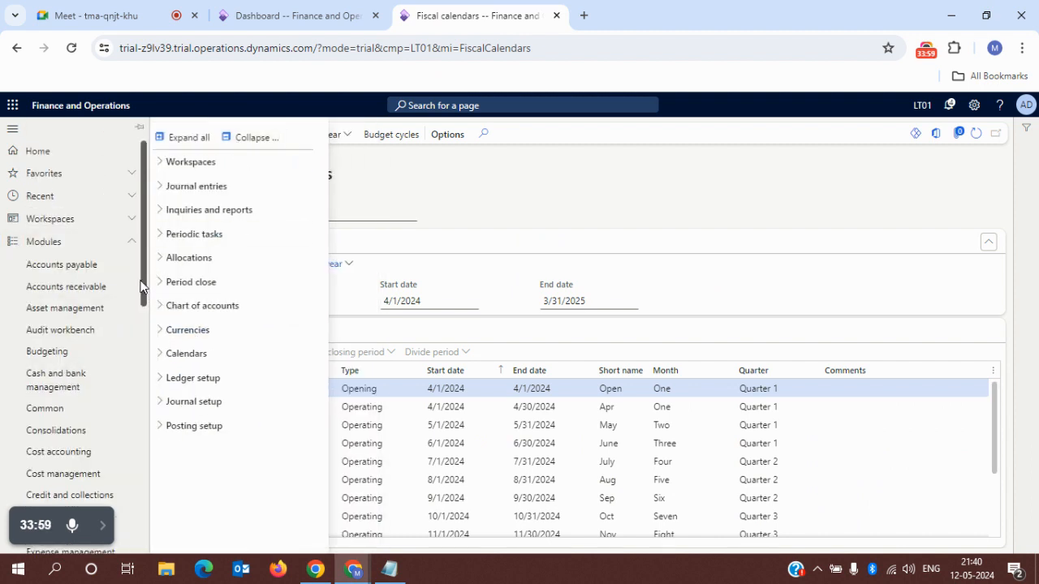
{"action": "scroll", "coordinate": [102, 378], "scroll_direction": "down", "scroll_amount": 5}
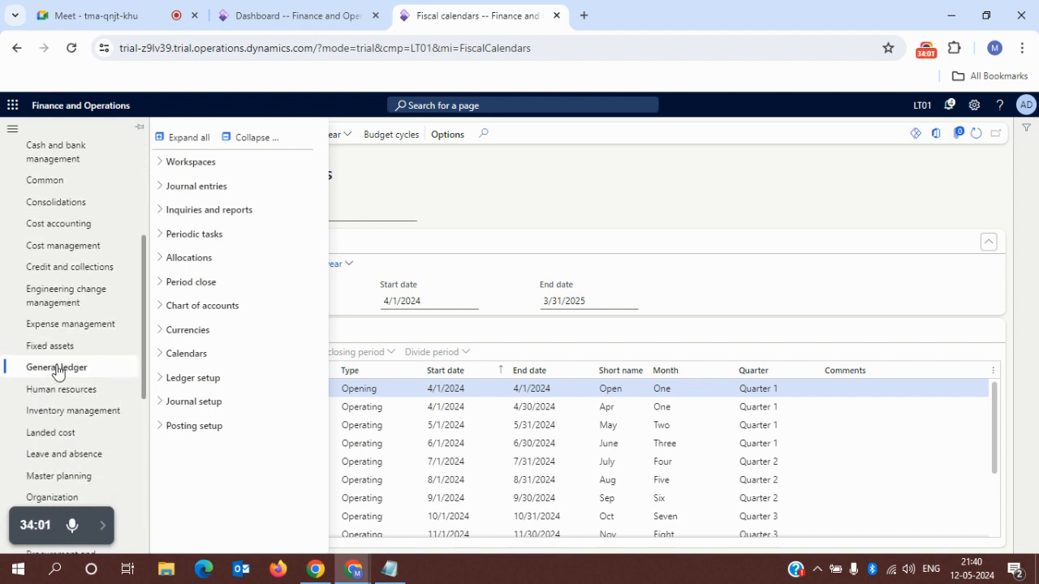
{"action": "left_click", "coordinate": [179, 335]}
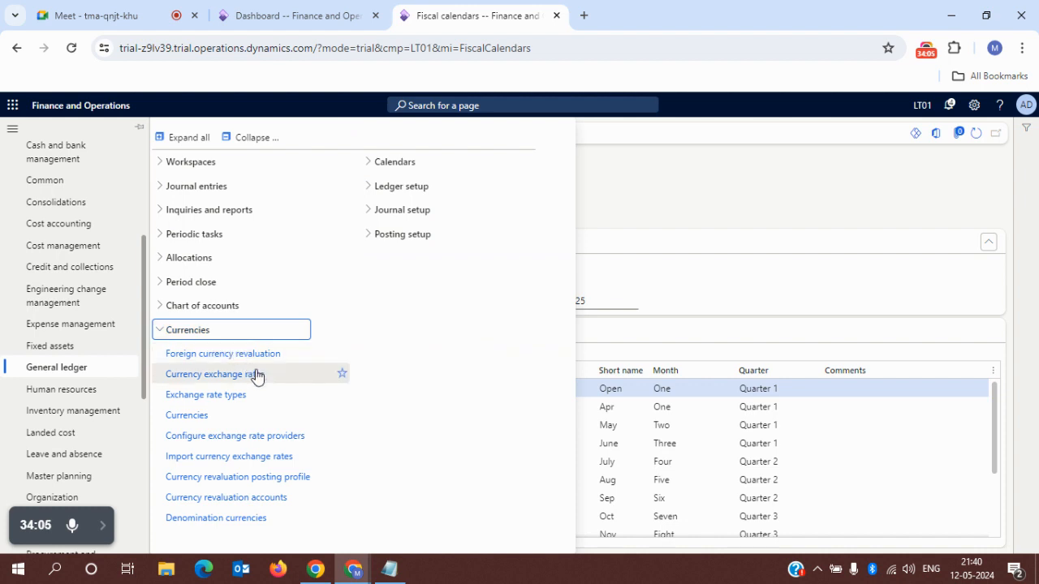
{"action": "left_click", "coordinate": [187, 416]}
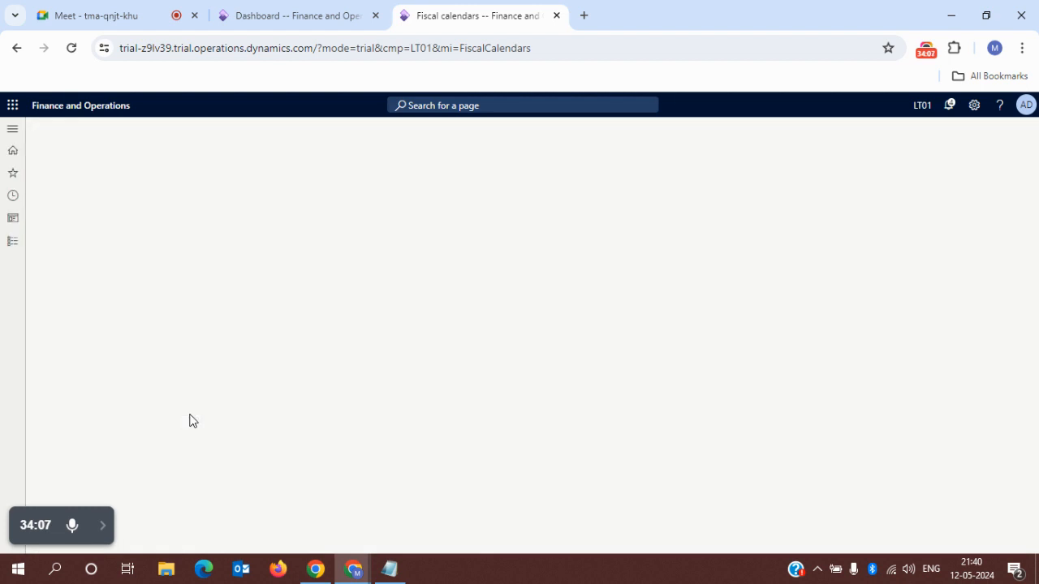
- Show where Currencies sits within the General ledger module, and reopen the Currencies page
{"action": "left_click", "coordinate": [11, 243]}
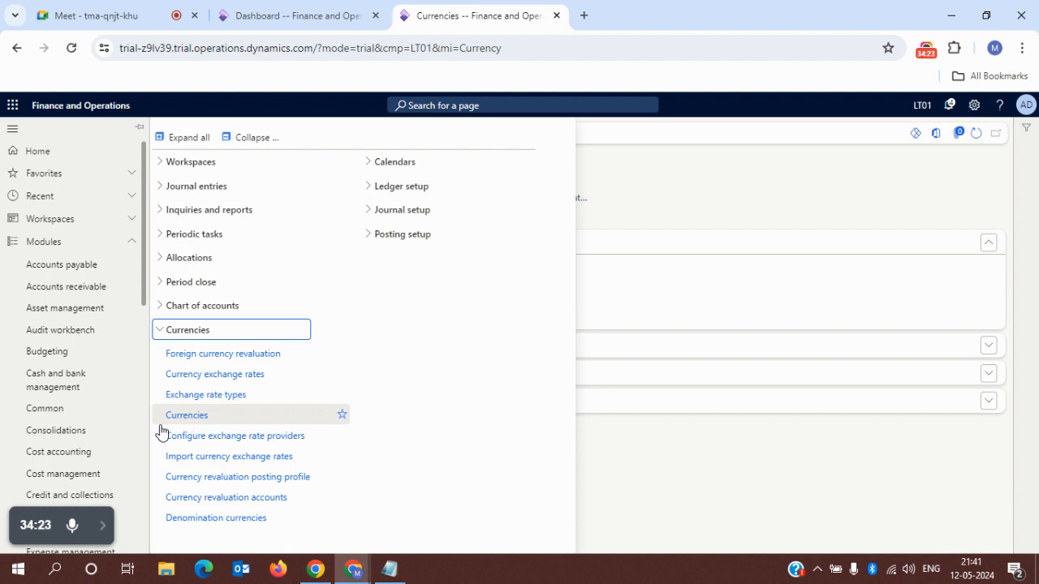
{"action": "left_click", "coordinate": [187, 333]}
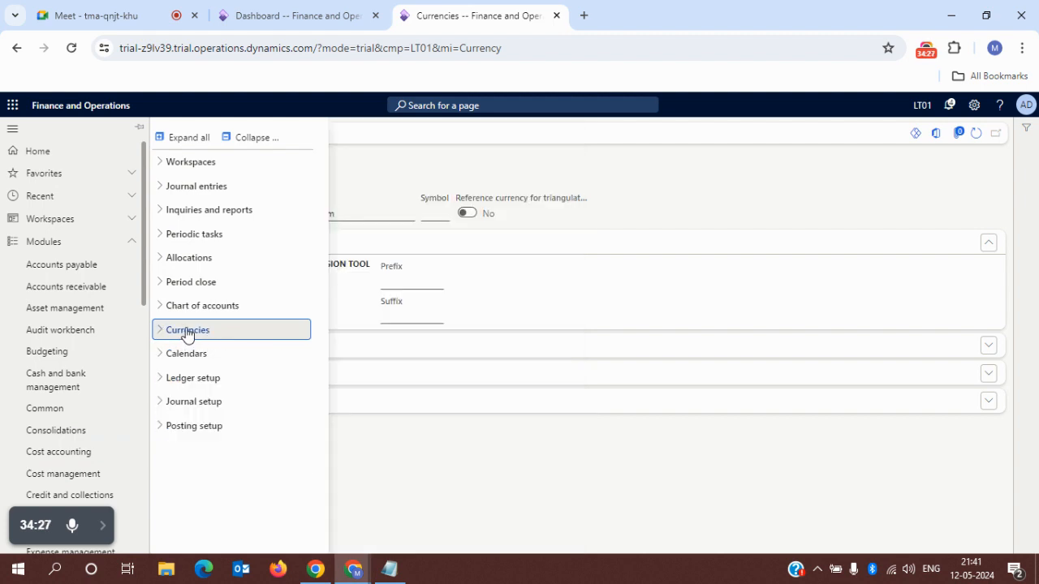
{"action": "left_click", "coordinate": [187, 333]}
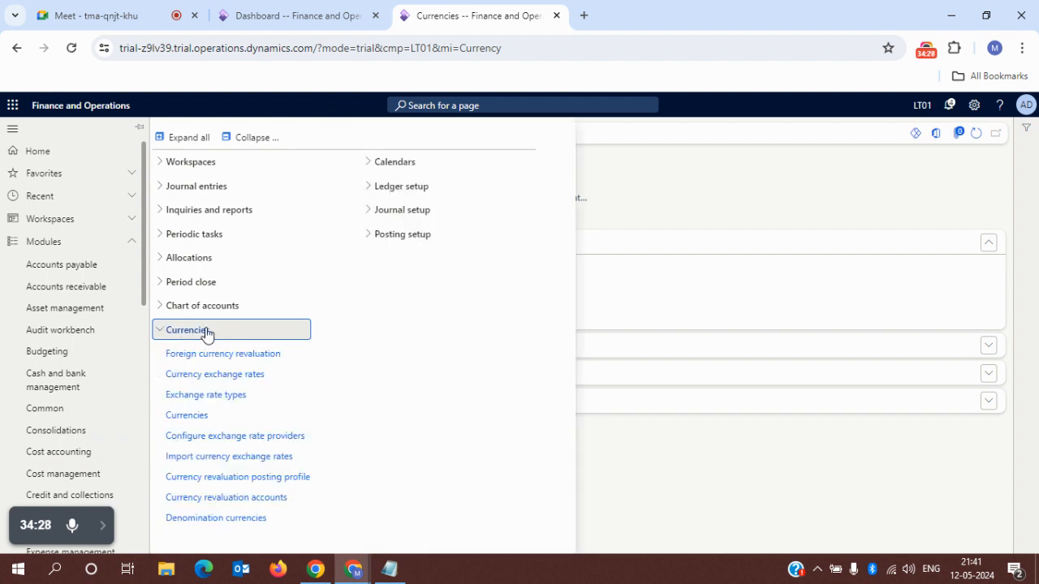
{"action": "left_click", "coordinate": [218, 415]}
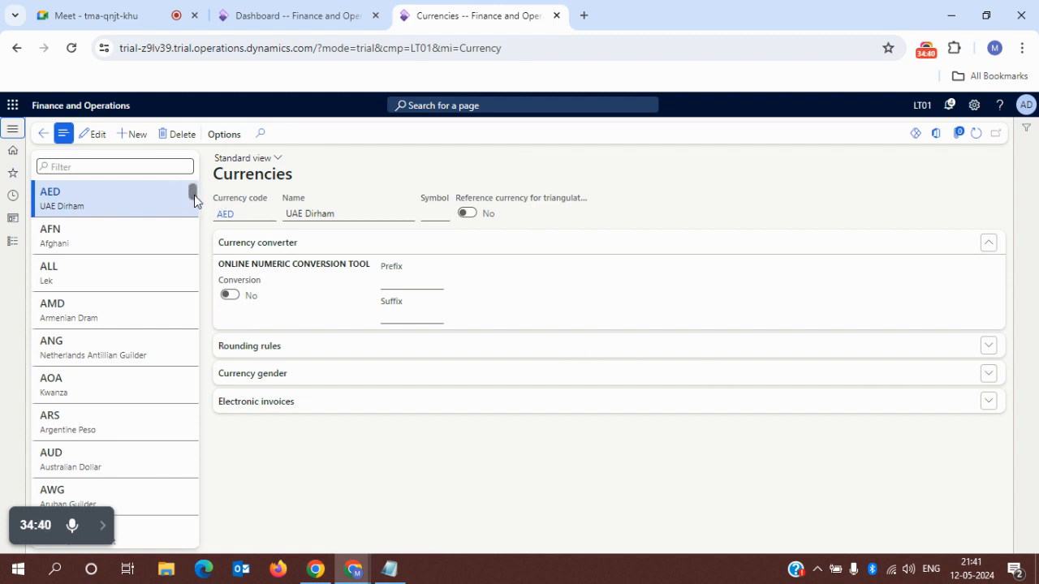
- Filter the currency list by the currency code INR
{"action": "mouse_move", "coordinate": [194, 195]}
{"action": "left_mouse_down"}
{"action": "mouse_move", "coordinate": [195, 223]}
{"action": "mouse_move", "coordinate": [195, 190]}
{"action": "left_mouse_up"}
{"action": "left_click", "coordinate": [129, 164]}
{"action": "type", "text": "INR"}
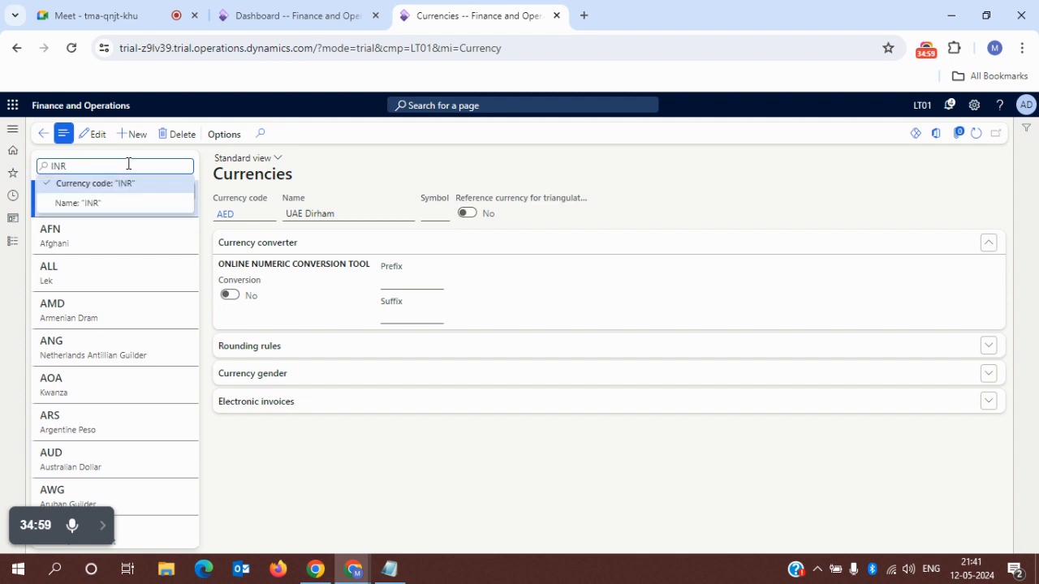
{"action": "left_click", "coordinate": [112, 191]}
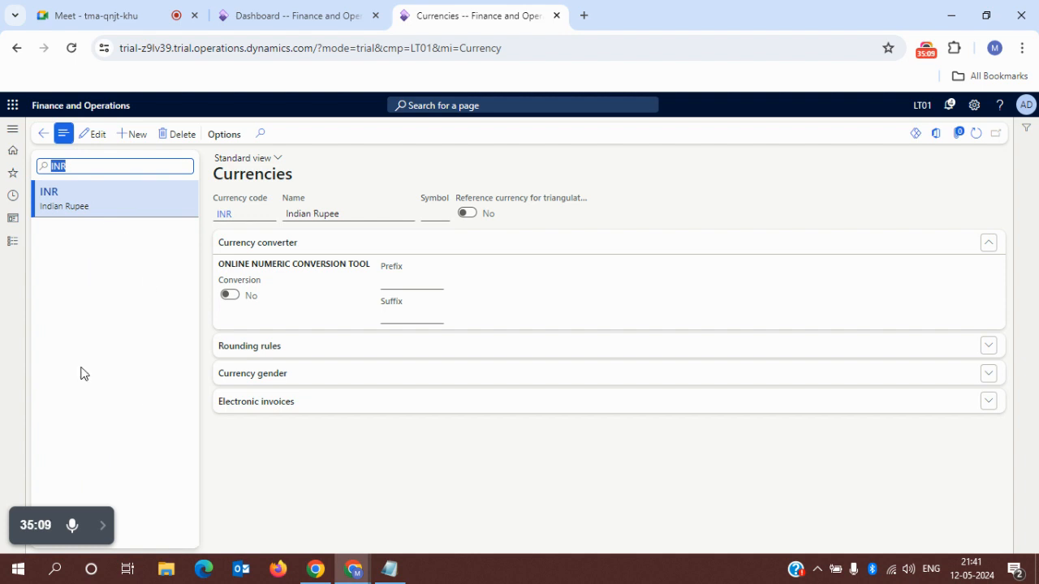
- Filter the currency list by the currency code AUD, and replace that filter with USD
{"action": "key", "text": "BackSpace"}
{"action": "type", "text": "AUD"}
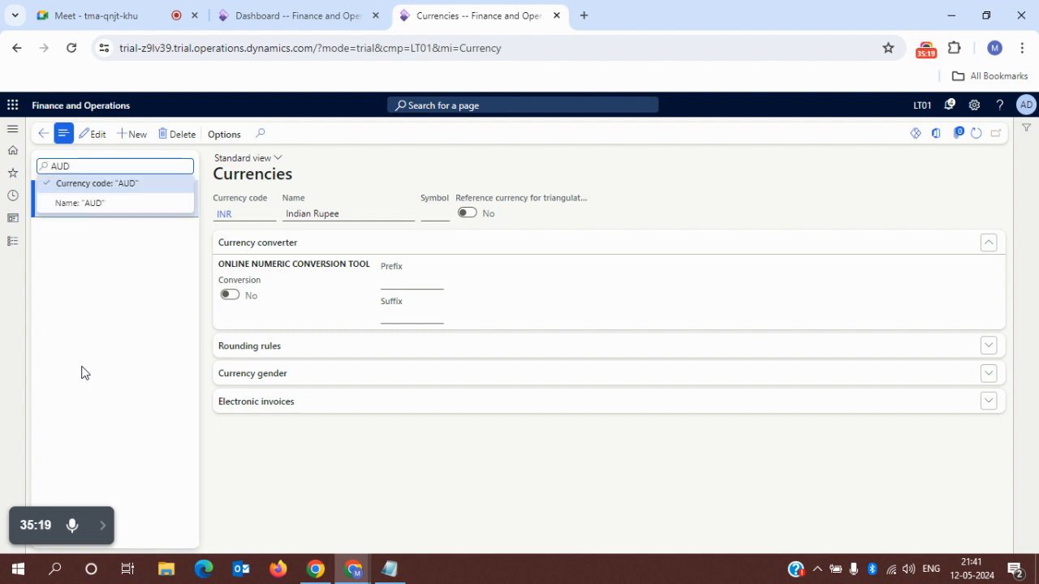
{"action": "key", "text": "Return"}
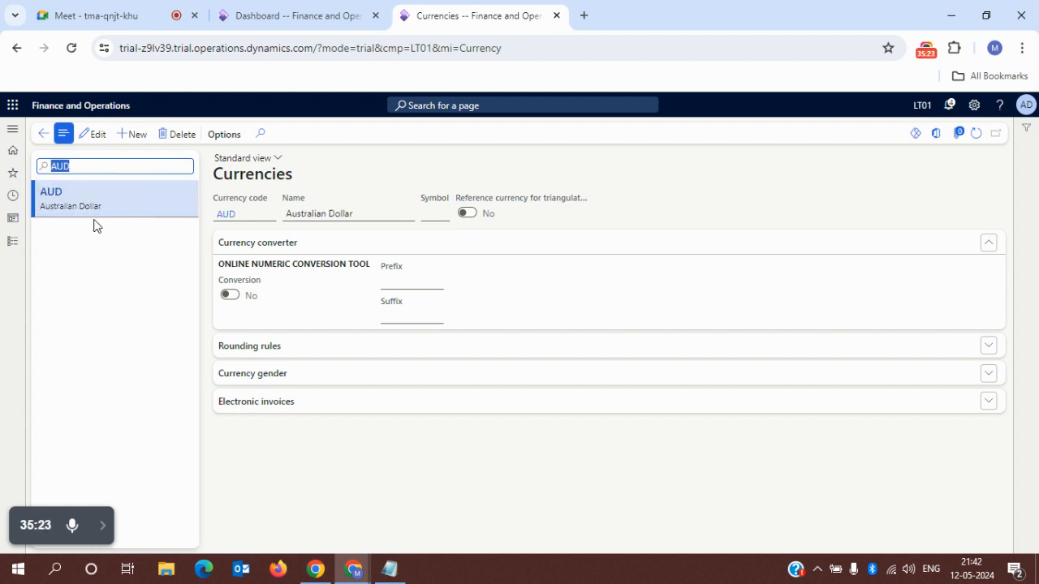
{"action": "key", "text": "BackSpace"}
{"action": "type", "text": "USD"}
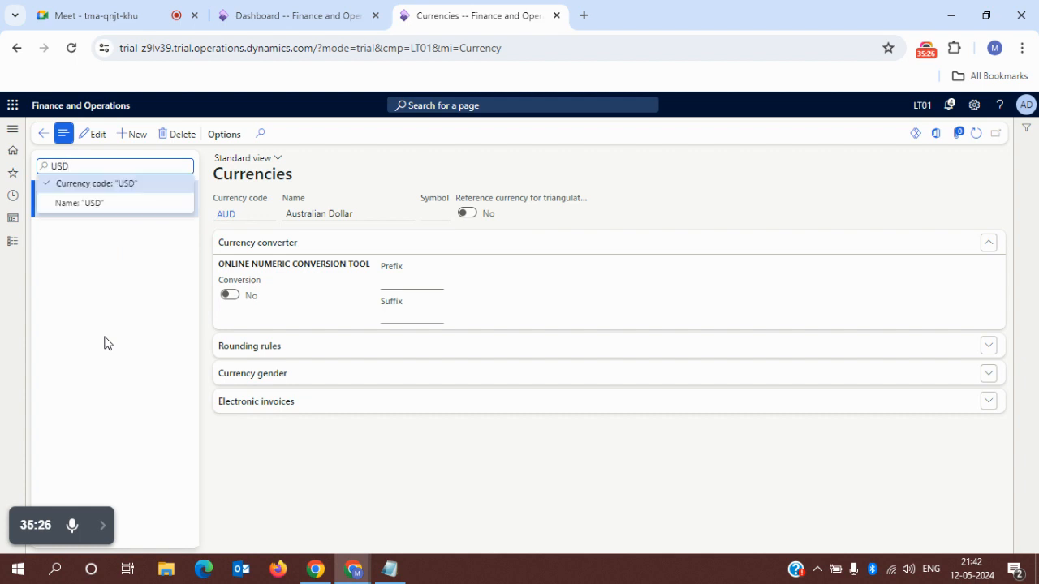
{"action": "key", "text": "Return"}
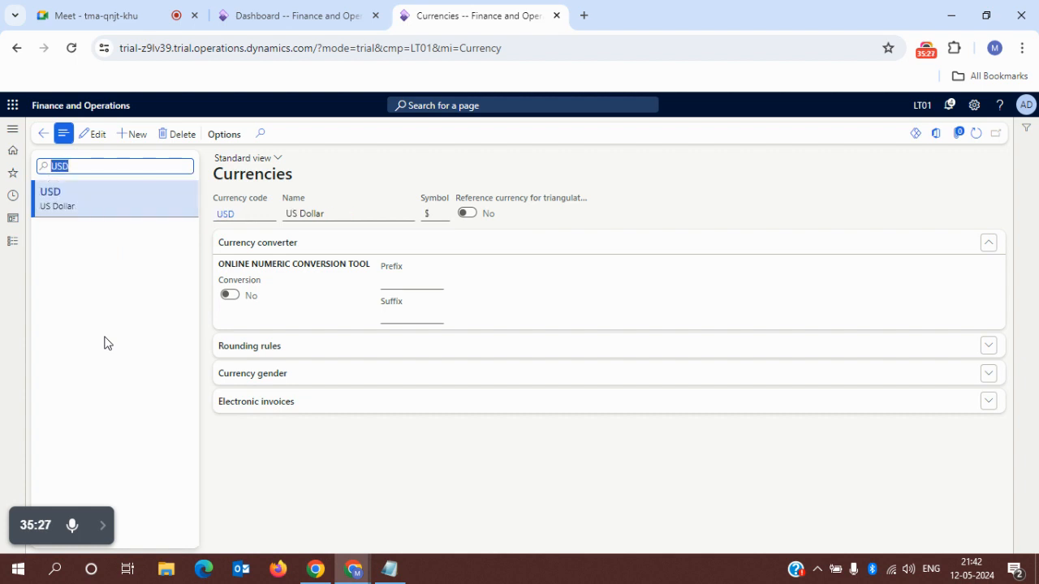
- Clear the currency list filter and start a new currency record with the currency code INR
{"action": "key", "text": "BackSpace"}
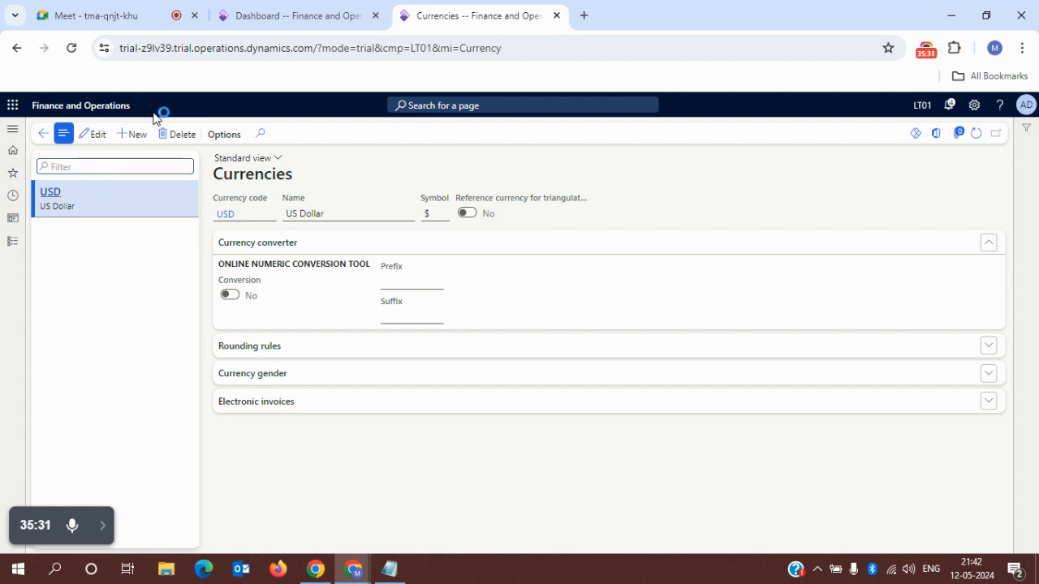
{"action": "left_click", "coordinate": [137, 135]}
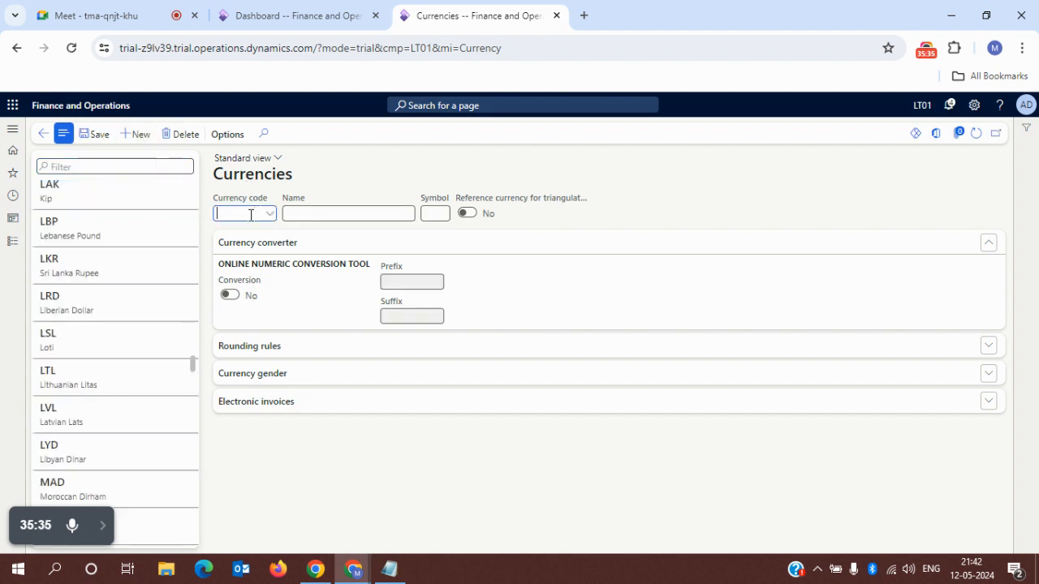
{"action": "type", "text": "INR"}
{"action": "left_click", "coordinate": [301, 213]}
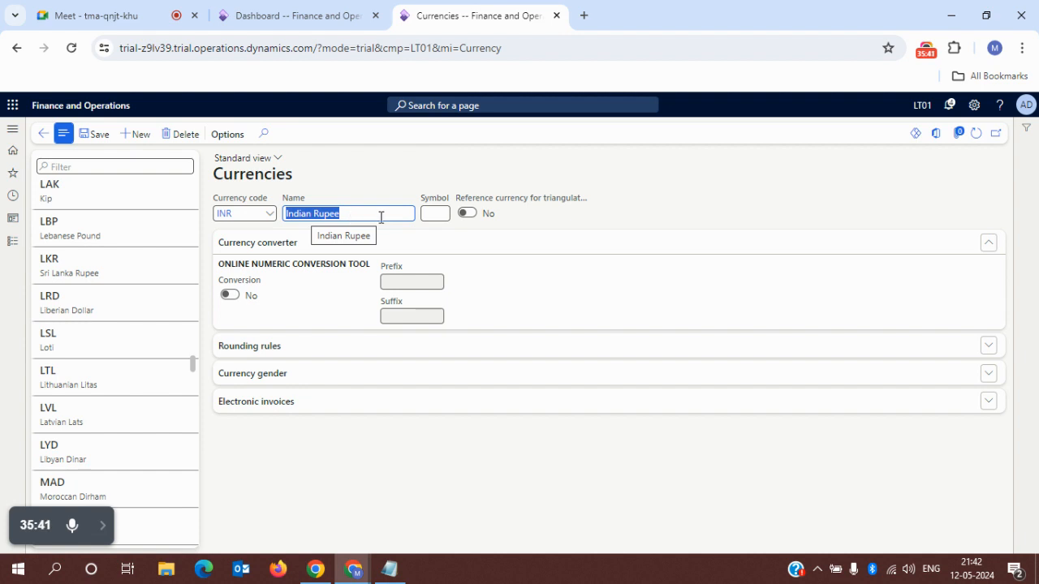
{"action": "left_click", "coordinate": [438, 213]}
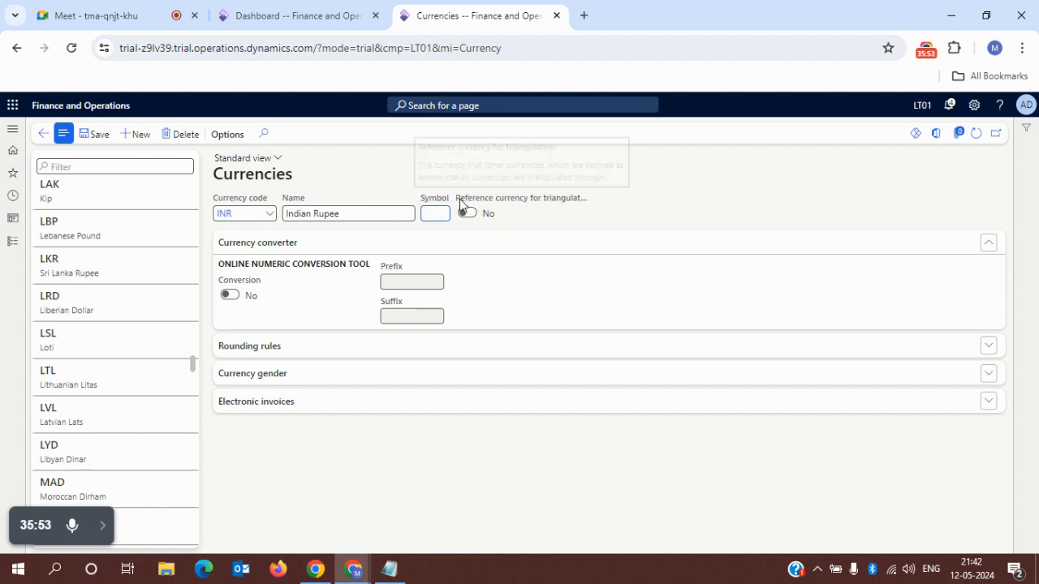
- Point out the Reference currency for triangulation option and illustrate it with the Mauritius–EUR(GBP)–Australia scenario in Notepad, returning to the Currencies page
{"action": "left_click_drag", "start_coordinate": [458, 199], "coordinate": [598, 206]}
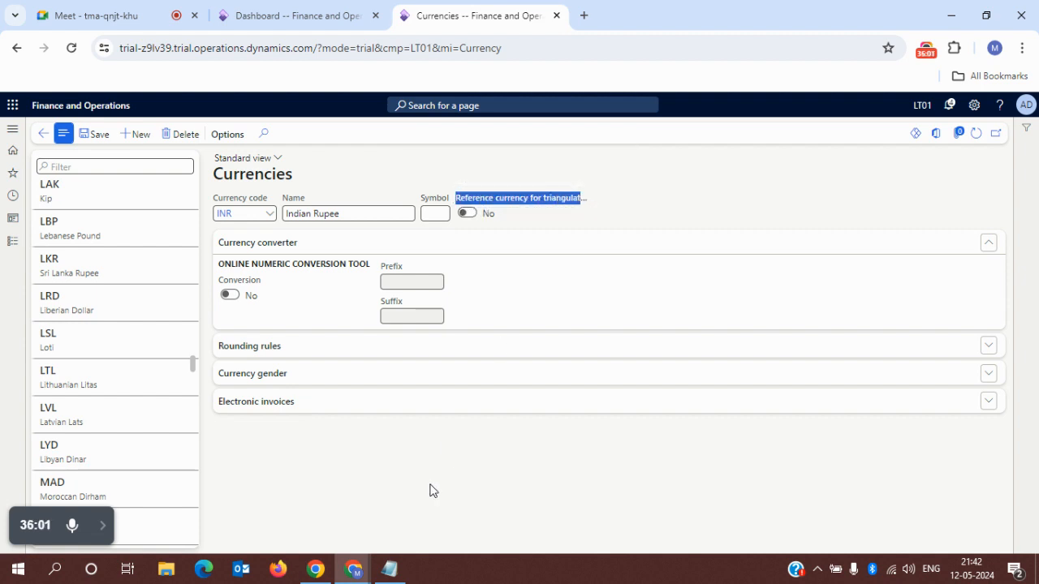
{"action": "left_click", "coordinate": [395, 570]}
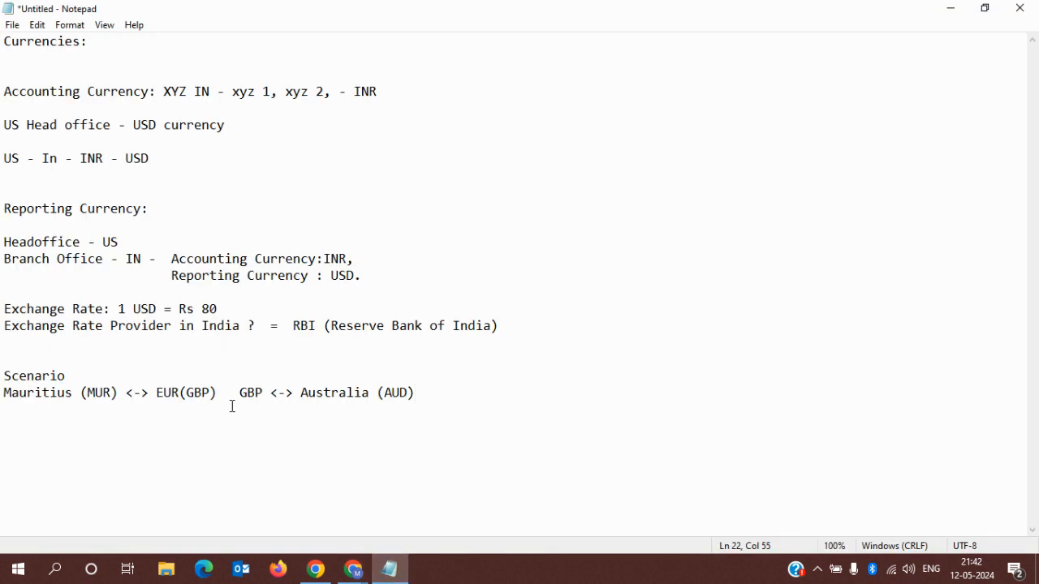
{"action": "left_click_drag", "start_coordinate": [3, 376], "coordinate": [76, 395]}
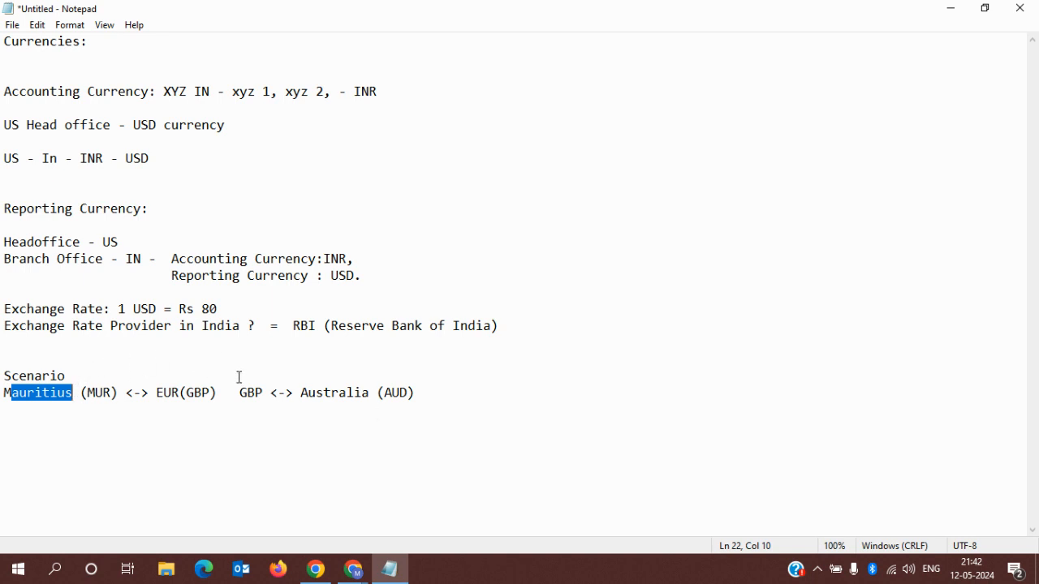
{"action": "left_click_drag", "start_coordinate": [157, 395], "coordinate": [195, 395]}
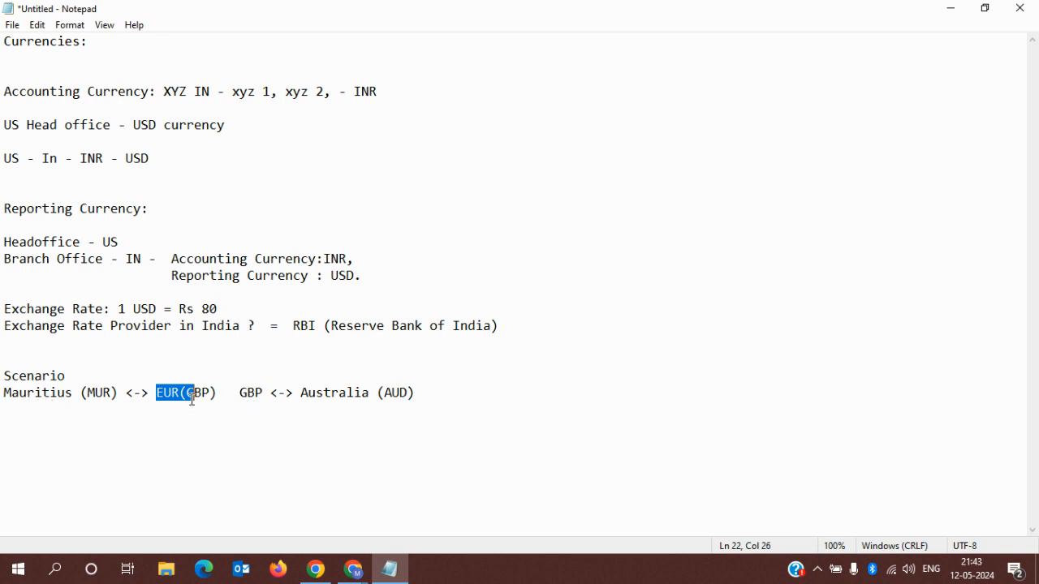
{"action": "left_click_drag", "start_coordinate": [233, 392], "coordinate": [155, 393]}
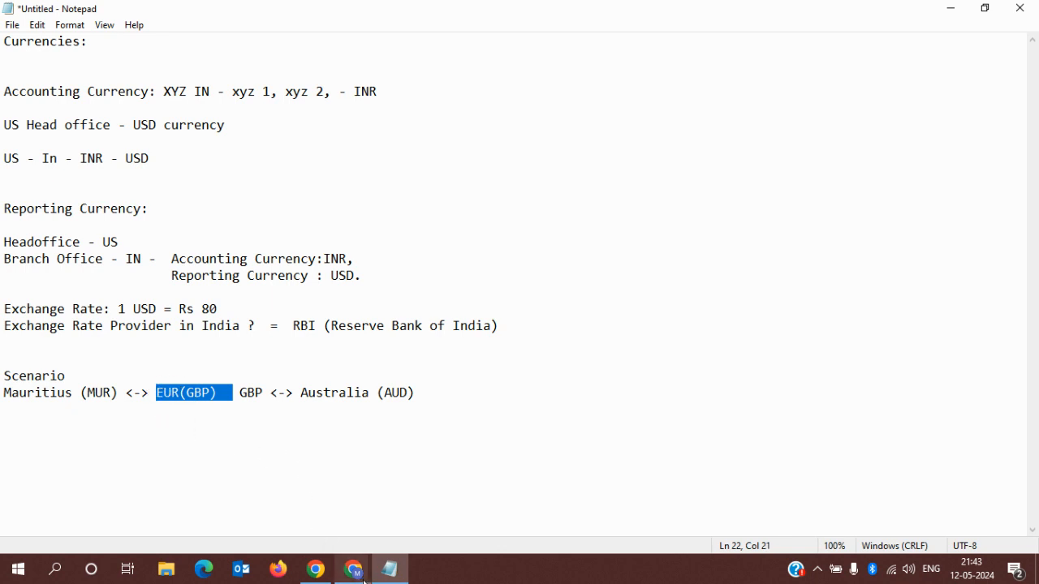
{"action": "mouse_move", "coordinate": [353, 568]}
{"action": "left_click", "coordinate": [295, 512]}
{"action": "left_click", "coordinate": [297, 512]}
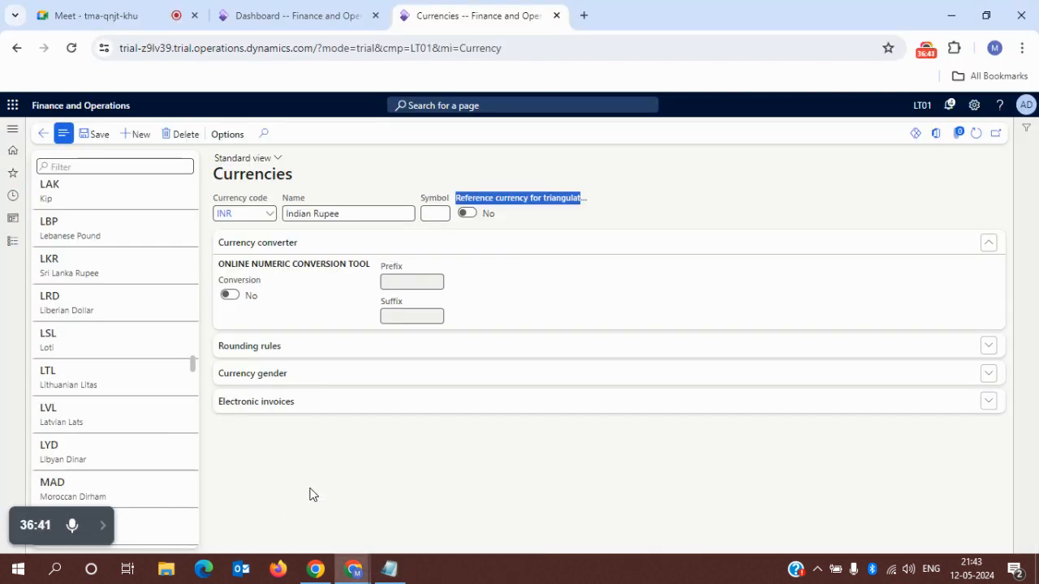
{"action": "mouse_move", "coordinate": [550, 207]}
{"action": "left_click", "coordinate": [389, 570]}
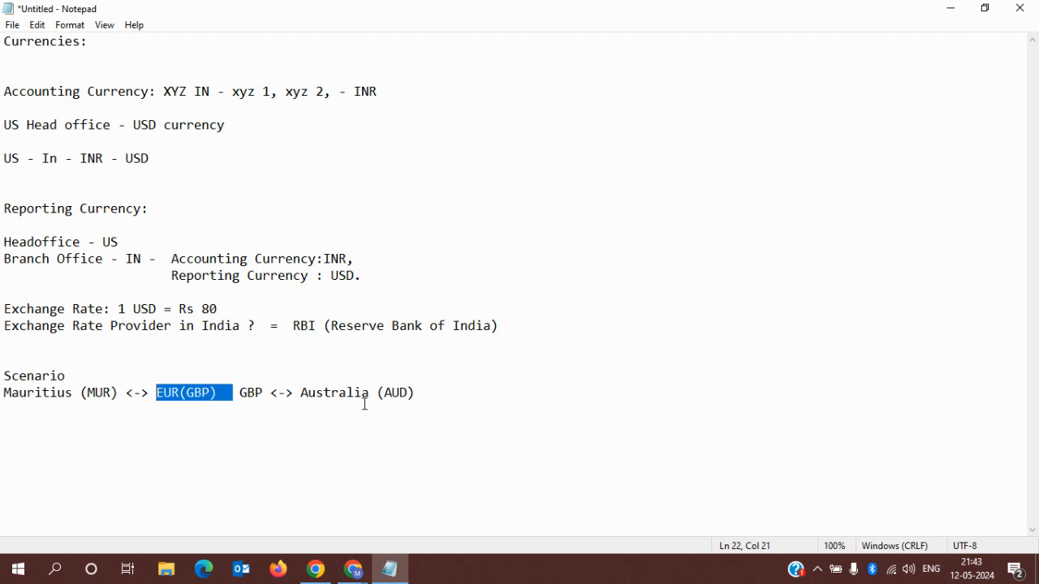
{"action": "left_click", "coordinate": [400, 573]}
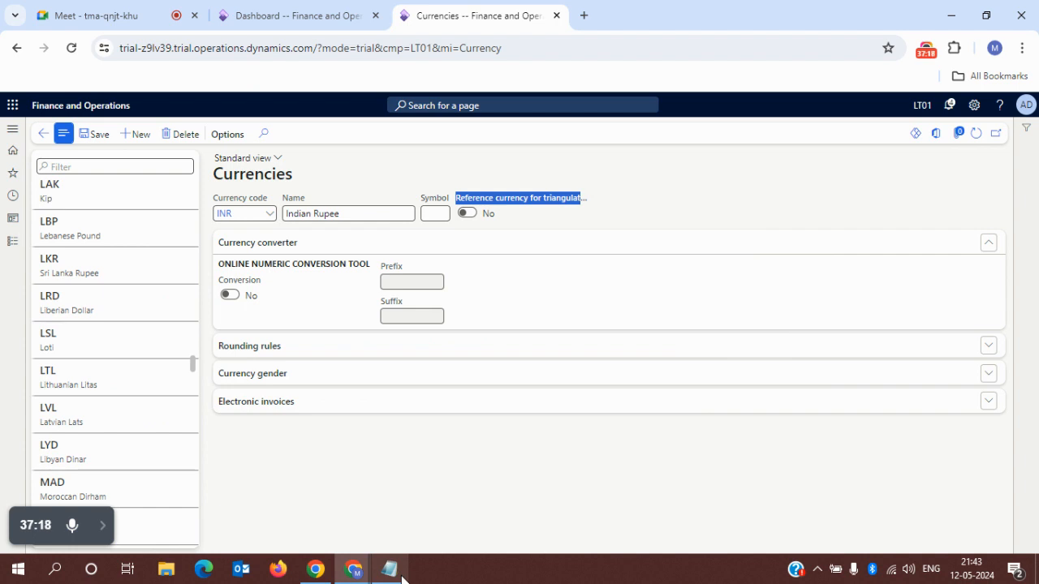
- Enable Conversion in the online numeric conversion tool for INR and point out the Prefix and Suffix fields
{"action": "left_click", "coordinate": [403, 285]}
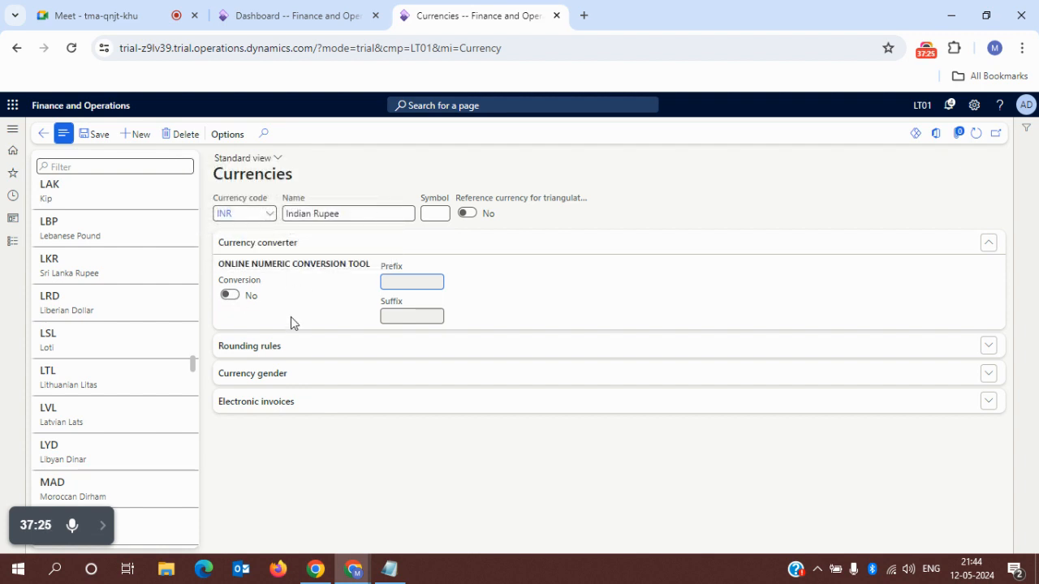
{"action": "mouse_move", "coordinate": [241, 283]}
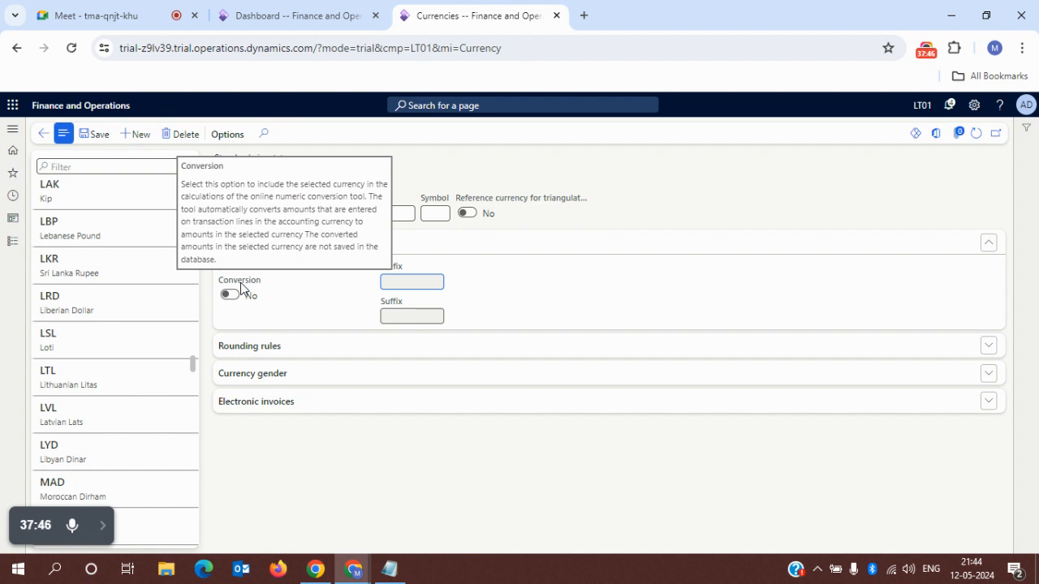
{"action": "left_click", "coordinate": [230, 296]}
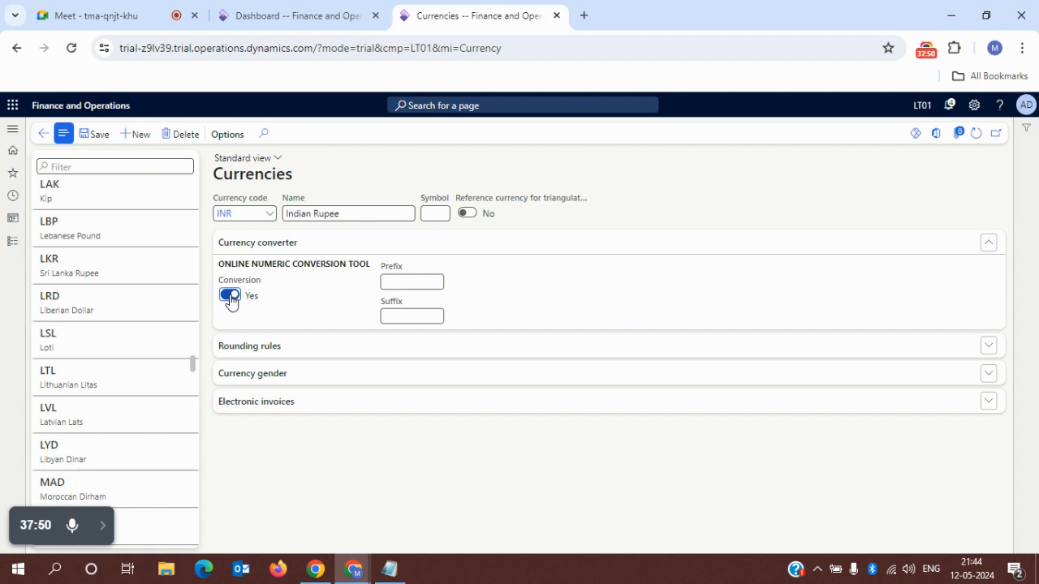
{"action": "left_click", "coordinate": [408, 281]}
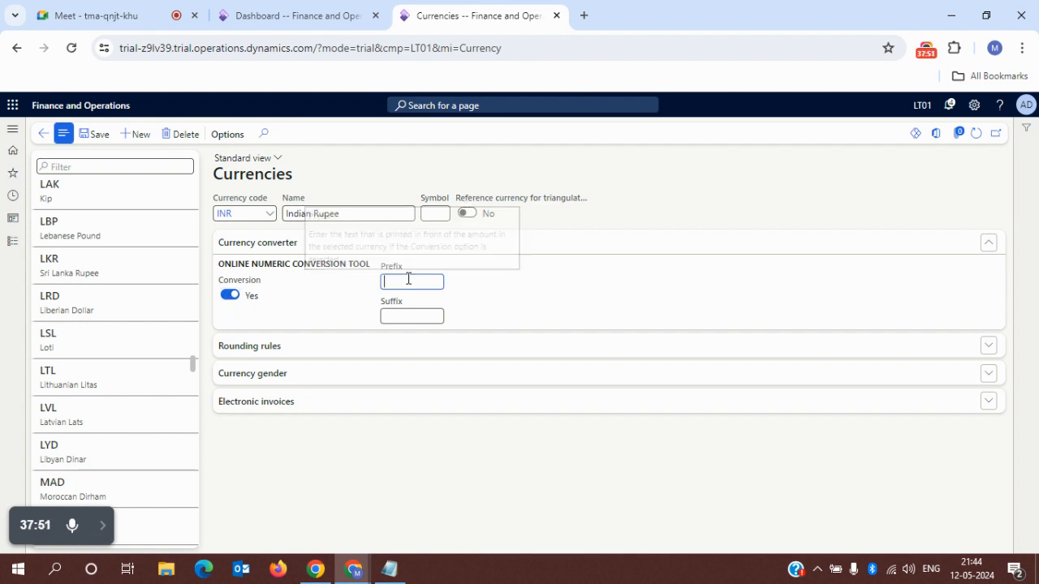
{"action": "left_click", "coordinate": [406, 319]}
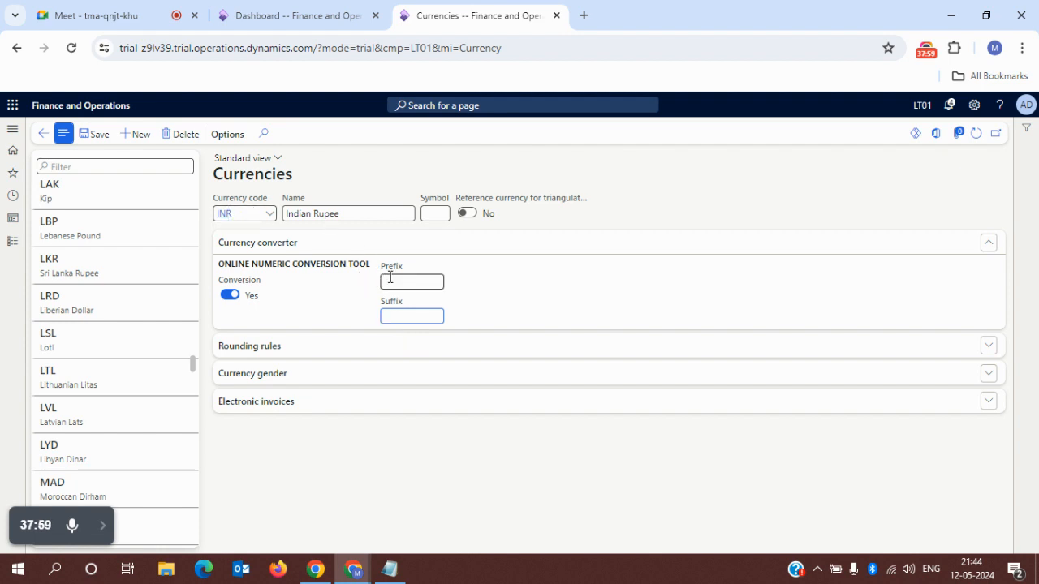
- Switch to Notepad and add the example amount "Rs 100/-" below the scenario
{"action": "left_click", "coordinate": [390, 568]}
{"action": "left_click", "coordinate": [452, 403]}
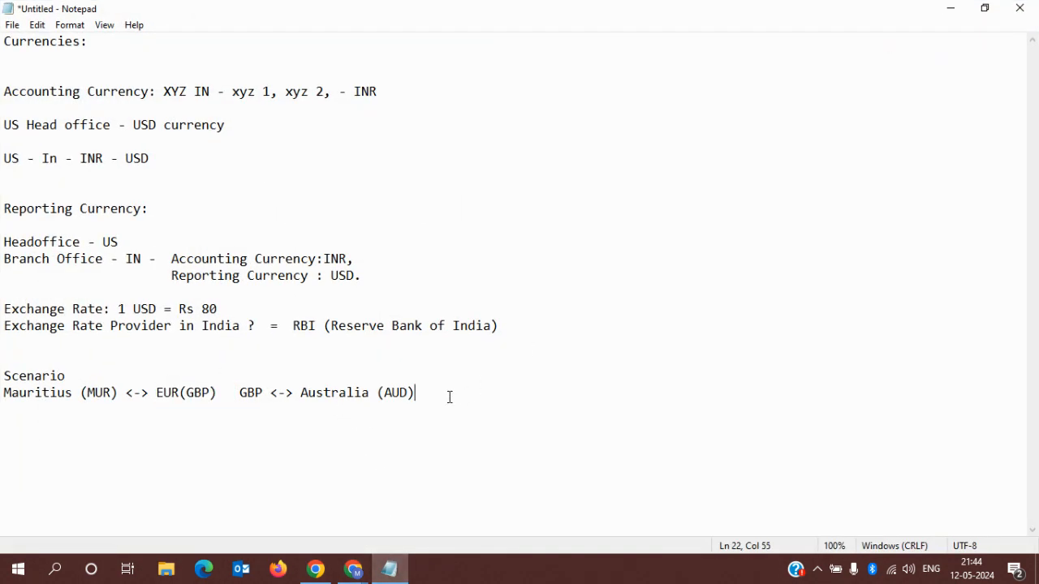
{"action": "key", "text": "Return"}
{"action": "key", "text": "Return"}
{"action": "type", "text": "Rs "}
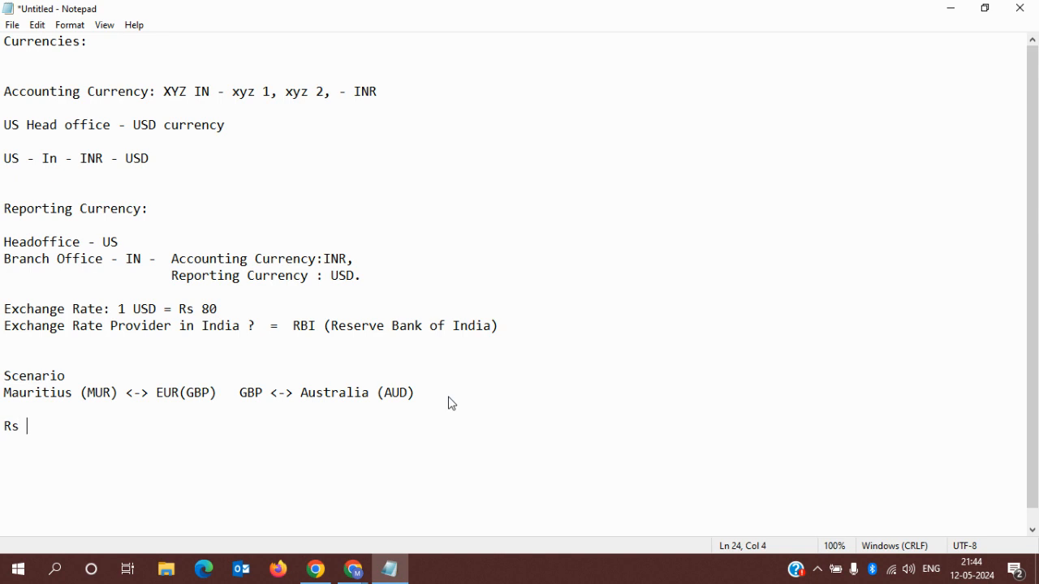
{"action": "type", "text": "100/-"}
- Copy "Rs" from the Notepad example into the INR currency's Prefix and set the Suffix to "/-"
{"action": "left_click_drag", "start_coordinate": [21, 431], "coordinate": [7, 431]}
{"action": "key", "text": "ctrl+c"}
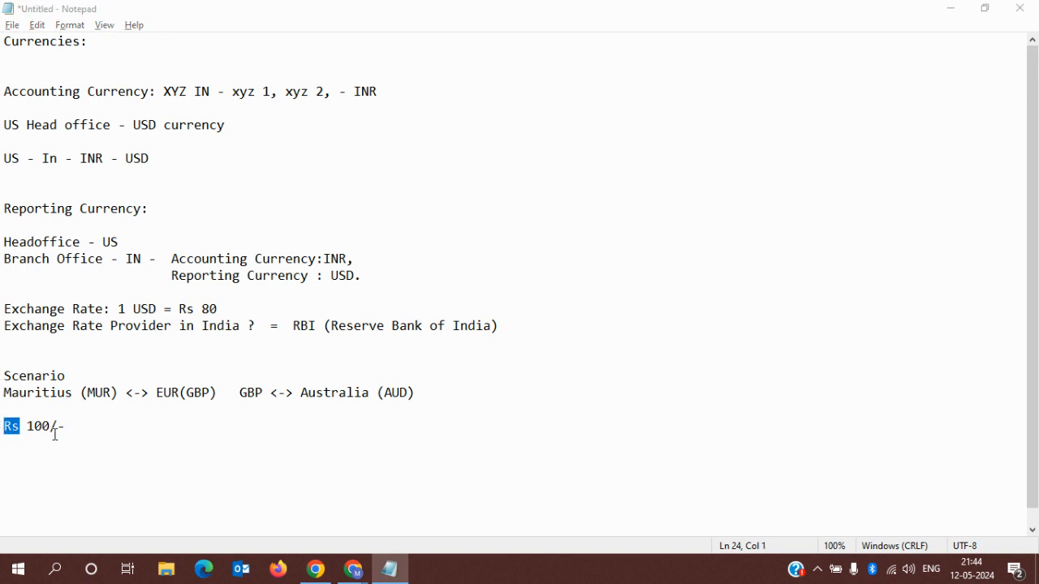
{"action": "left_click", "coordinate": [349, 567]}
{"action": "left_click", "coordinate": [399, 282]}
{"action": "key", "text": "ctrl+v"}
{"action": "left_click", "coordinate": [400, 315]}
{"action": "key", "text": "alt+Tab"}
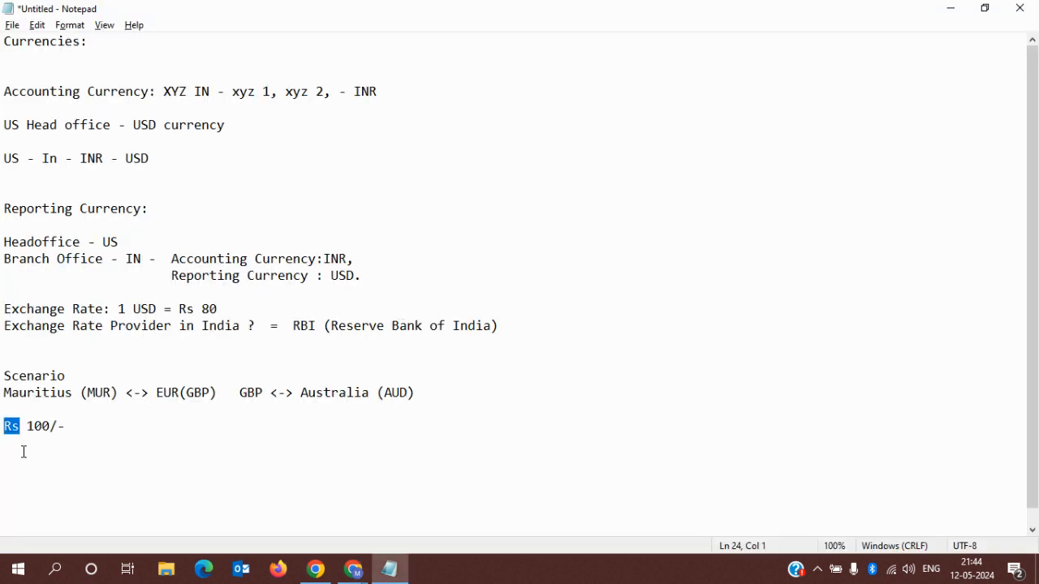
{"action": "key", "text": "alt+Tab"}
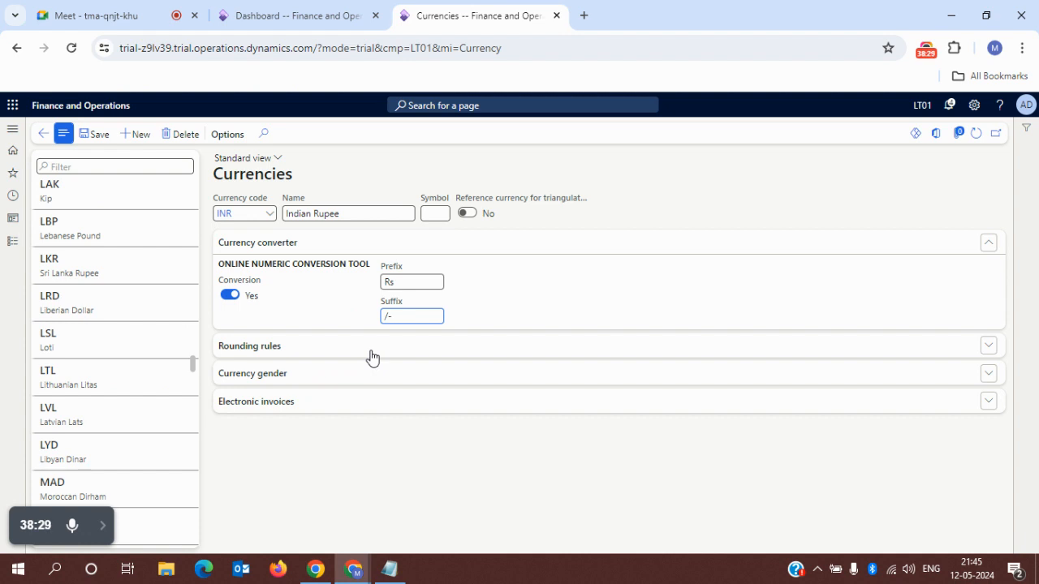
- Point out the Prefix and Suffix values of the INR currency and expand its Rounding rules section
{"action": "left_click_drag", "start_coordinate": [385, 282], "coordinate": [393, 290]}
{"action": "left_click", "coordinate": [399, 313]}
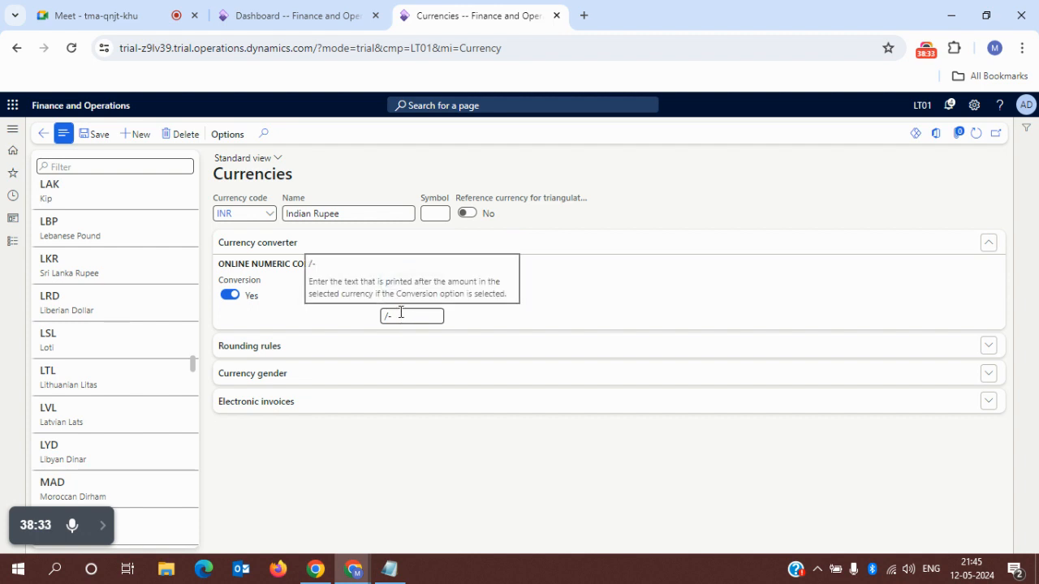
{"action": "key", "text": "shift+Tab"}
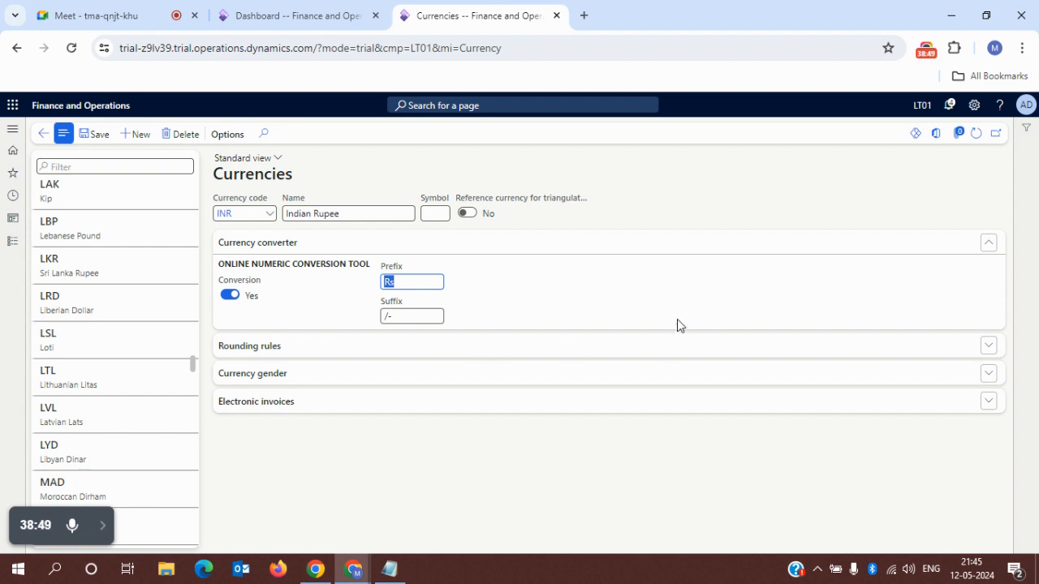
{"action": "left_click", "coordinate": [988, 347]}
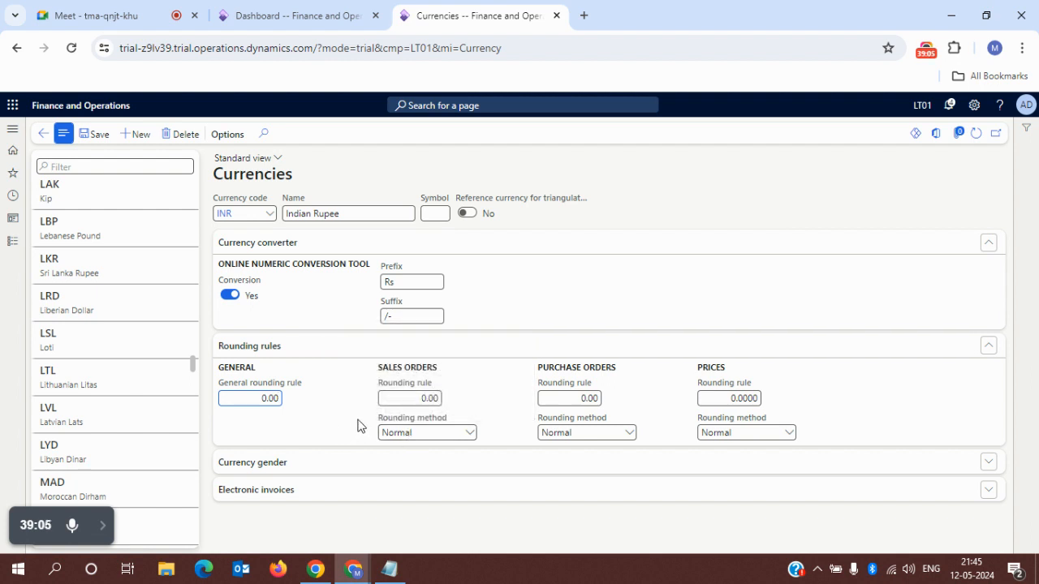
- Set the general rounding rule of the INR currency to 0.50
{"action": "left_click", "coordinate": [427, 398]}
{"action": "left_click", "coordinate": [260, 399]}
{"action": "left_click", "coordinate": [269, 399]}
{"action": "key", "text": "shift+Right"}
{"action": "key", "text": "shift+Right"}
{"action": "type", "text": "50"}
{"action": "left_click", "coordinate": [315, 423]}
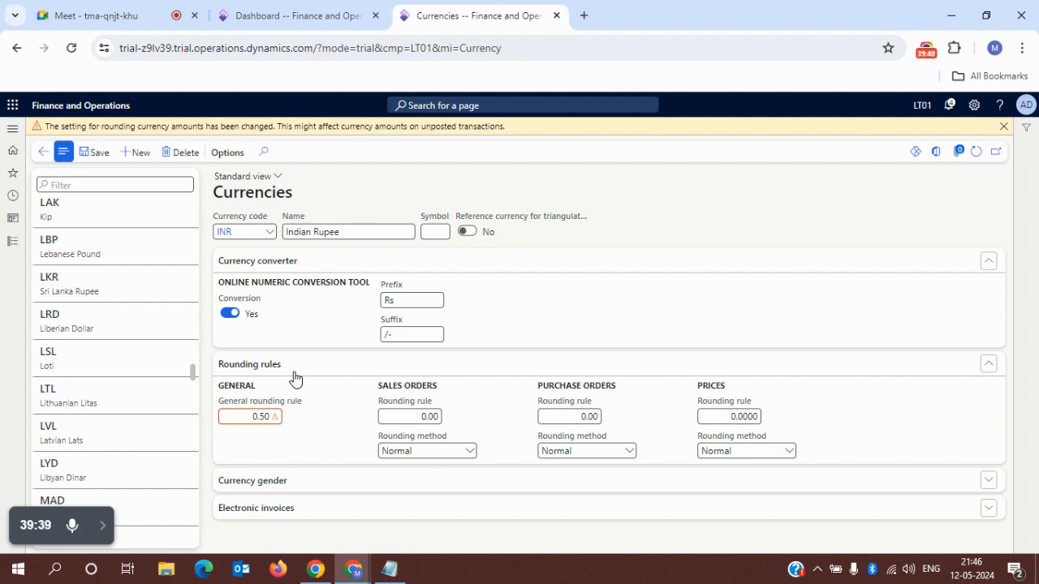
- Reset the general rounding rule to 0.00 and dismiss the rounding warning
{"action": "left_click", "coordinate": [242, 417]}
{"action": "left_click_drag", "start_coordinate": [242, 417], "coordinate": [278, 418]}
{"action": "type", "text": "0."}
{"action": "key", "text": "BackSpace"}
{"action": "type", "text": ".00"}
{"action": "scroll", "coordinate": [332, 441], "scroll_direction": "down", "scroll_amount": 1}
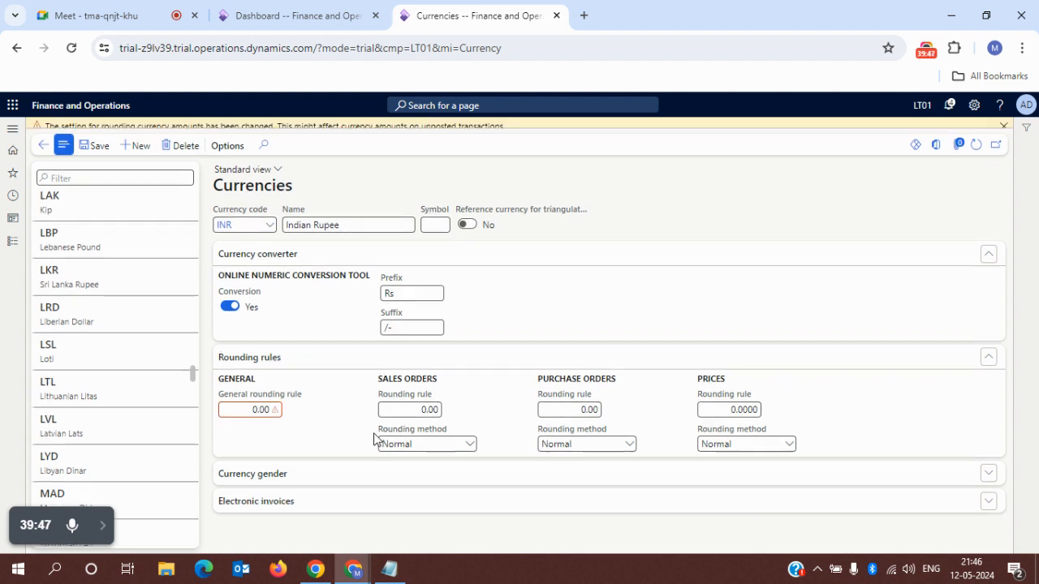
{"action": "left_click", "coordinate": [1003, 126]}
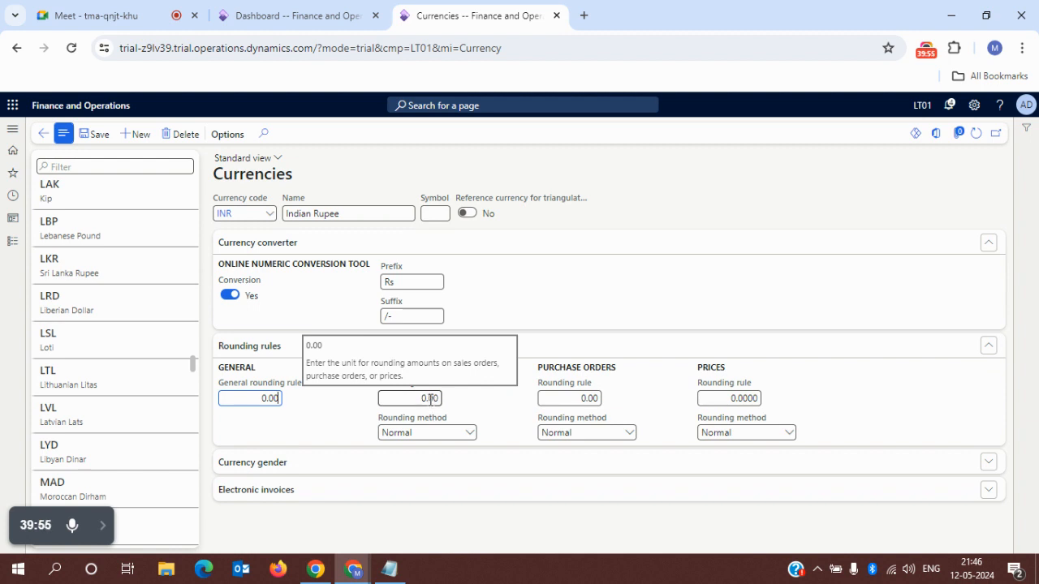
- Switch to Notepad, add the rounding example amount 23.40 below "Rs 100/-", and highlight it
{"action": "left_click", "coordinate": [391, 569]}
{"action": "left_click", "coordinate": [258, 422]}
{"action": "key", "text": "Return"}
{"action": "key", "text": "Return"}
{"action": "key", "text": "Return"}
{"action": "type", "text": "23"}
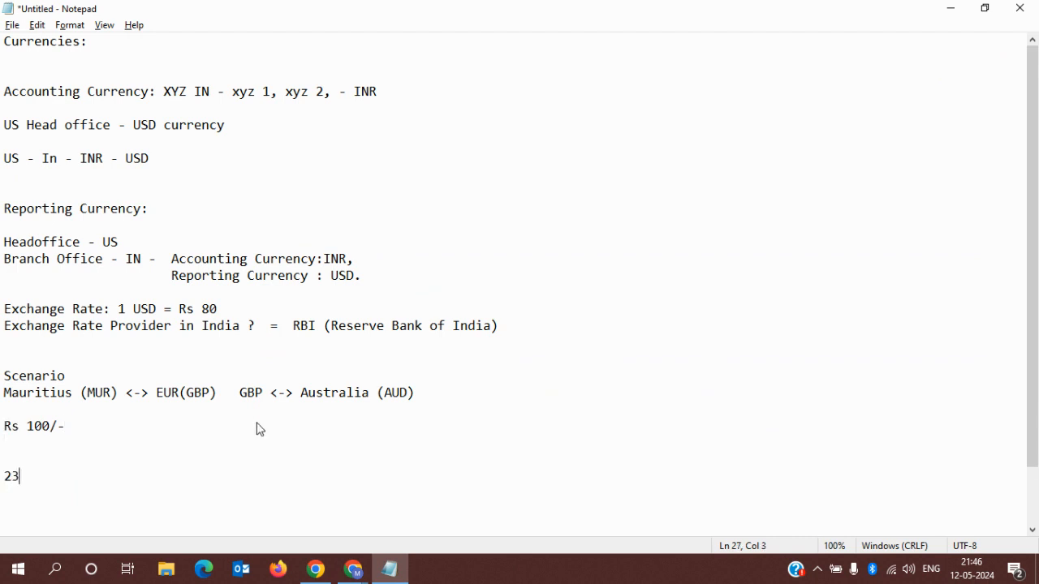
{"action": "type", "text": ".40"}
{"action": "key", "text": "shift+Left"}
{"action": "key", "text": "shift+Left"}
{"action": "key", "text": "shift+Left"}
{"action": "key", "text": "shift+Left"}
{"action": "key", "text": "shift+Left"}
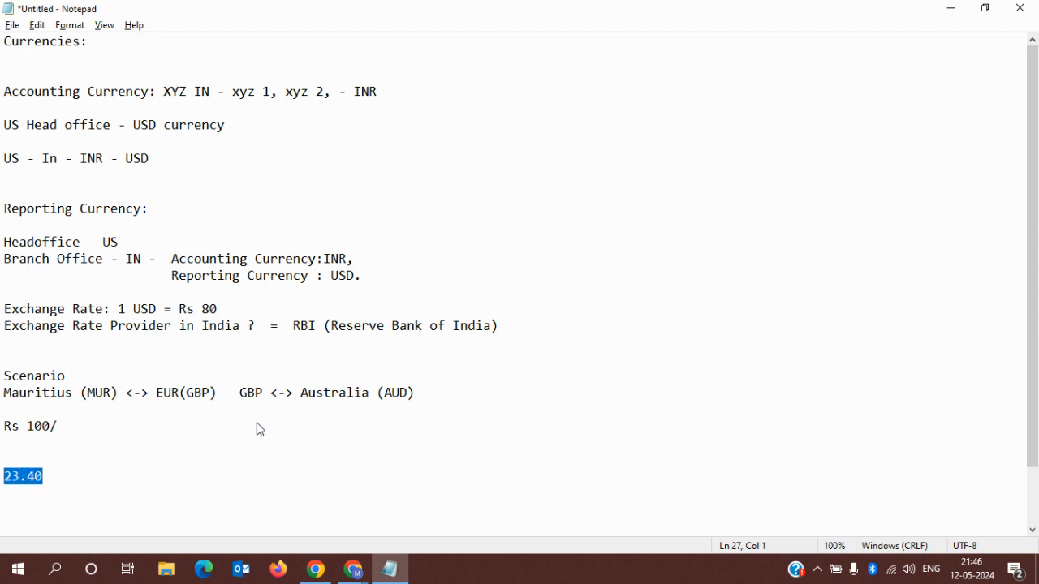
- Check the sales orders Rounding method help, and add "- 23" after 23.40 in Notepad as the rounded amount
{"action": "key", "text": "alt+Tab"}
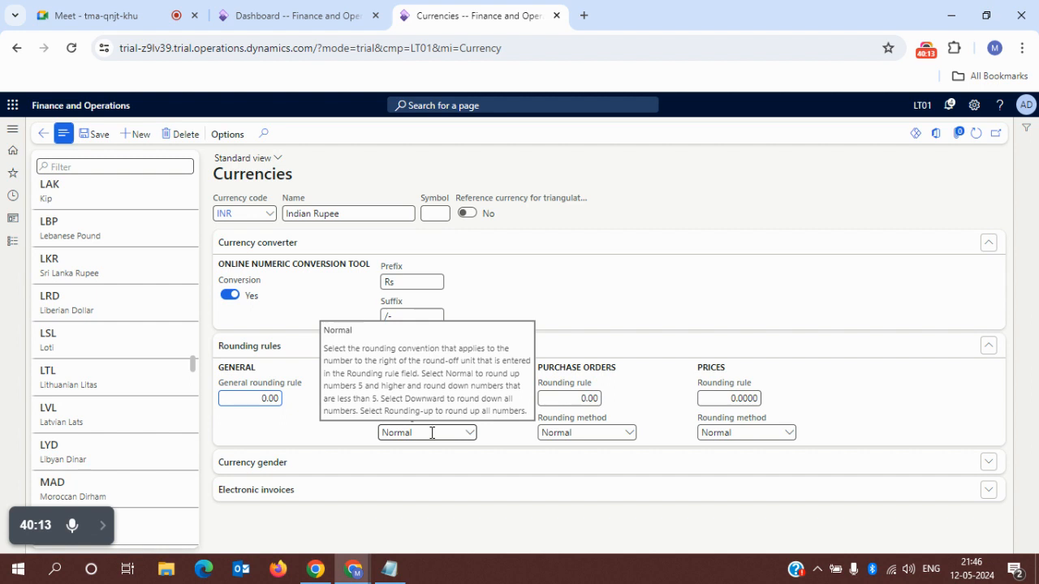
{"action": "key", "text": "alt+Tab"}
{"action": "left_click", "coordinate": [45, 479]}
{"action": "type", "text": "- 23"}
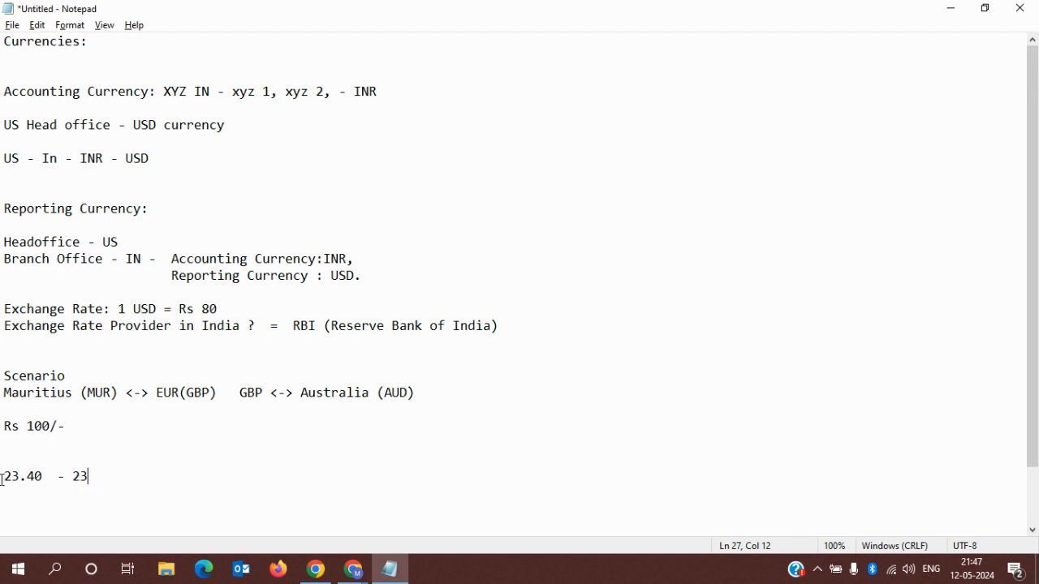
{"action": "left_click_drag", "start_coordinate": [5, 476], "coordinate": [23, 478]}
{"action": "left_click", "coordinate": [87, 476]}
{"action": "key", "text": "alt+Tab"}
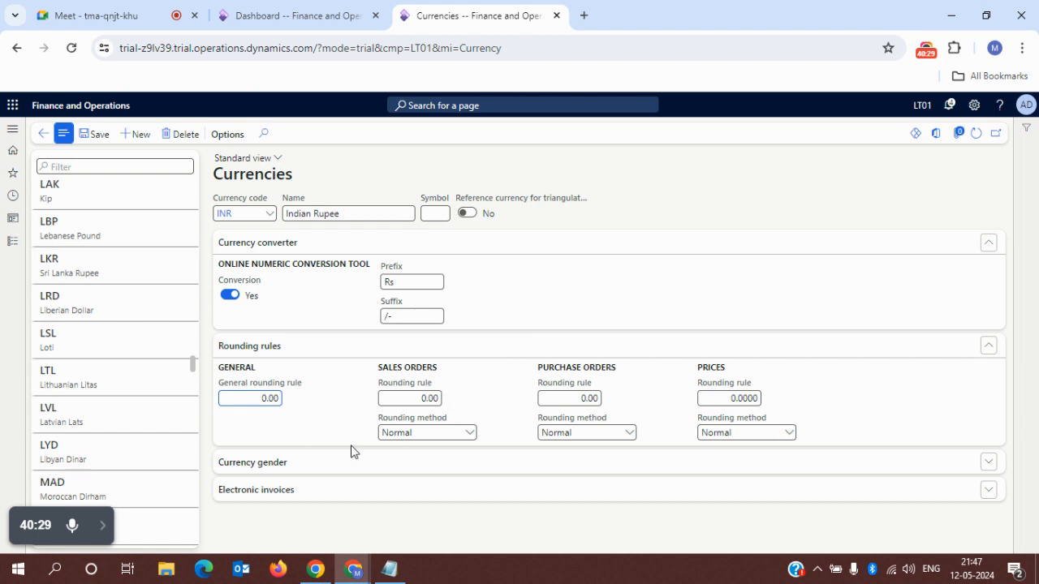
- Set the sales orders Rounding method to Downward for the INR currency and switch back to Notepad
{"action": "left_click", "coordinate": [469, 437]}
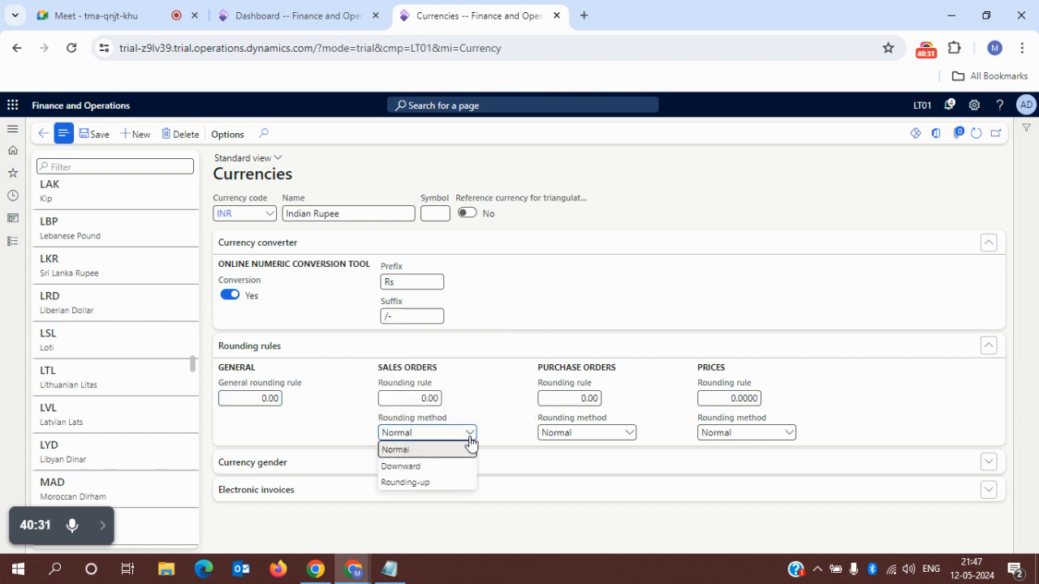
{"action": "left_click", "coordinate": [448, 469]}
{"action": "key", "text": "alt+Tab"}
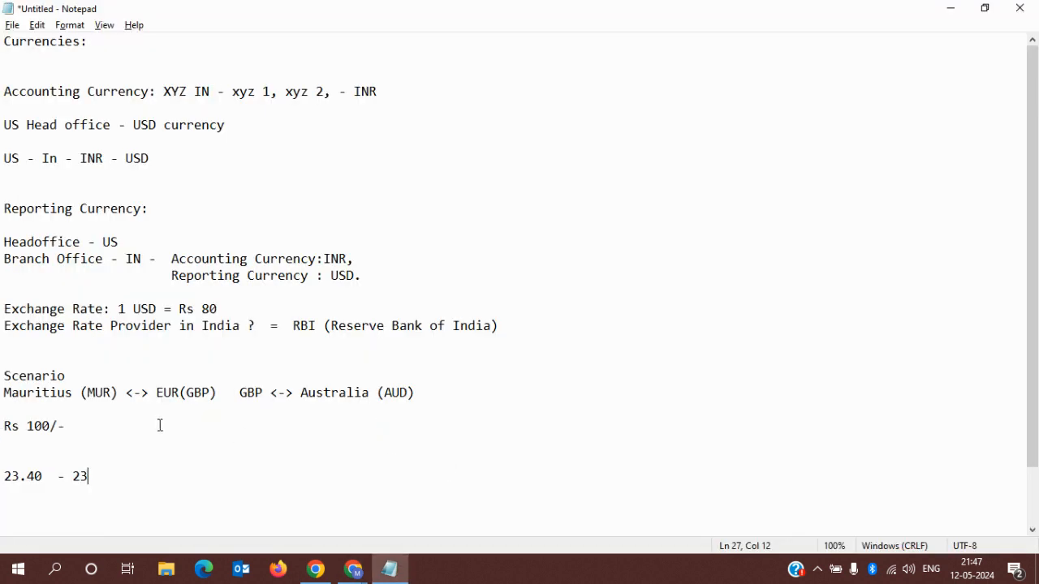
- Highlight the whole-number part of 23.40 in Notepad, and set the INR sales orders Rounding method to Rounding-up
{"action": "left_click_drag", "start_coordinate": [20, 477], "coordinate": [3, 477]}
{"action": "key", "text": "alt+Tab"}
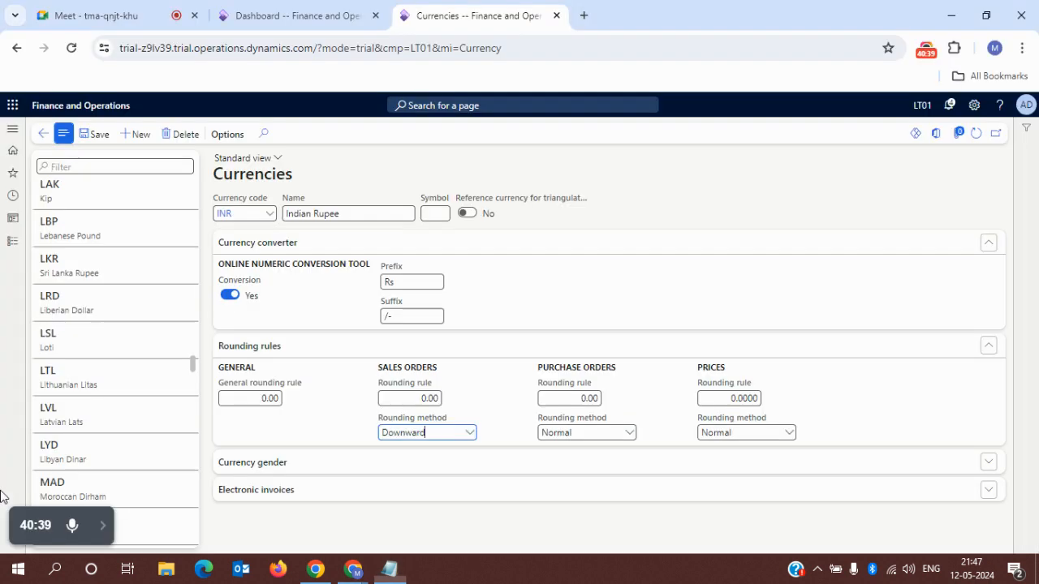
{"action": "left_click", "coordinate": [468, 435]}
{"action": "left_click", "coordinate": [441, 484]}
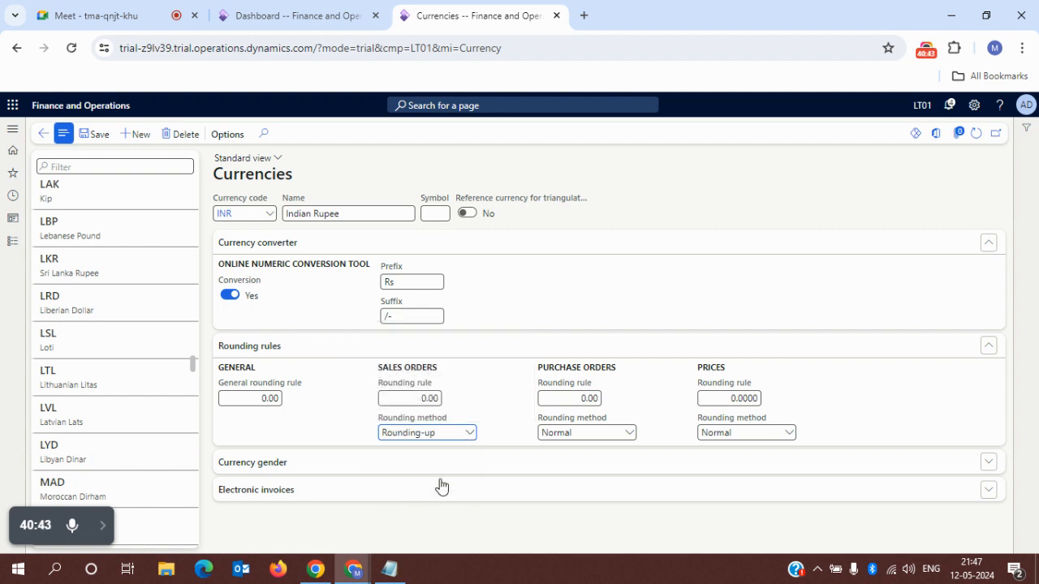
{"action": "key", "text": "alt+Tab"}
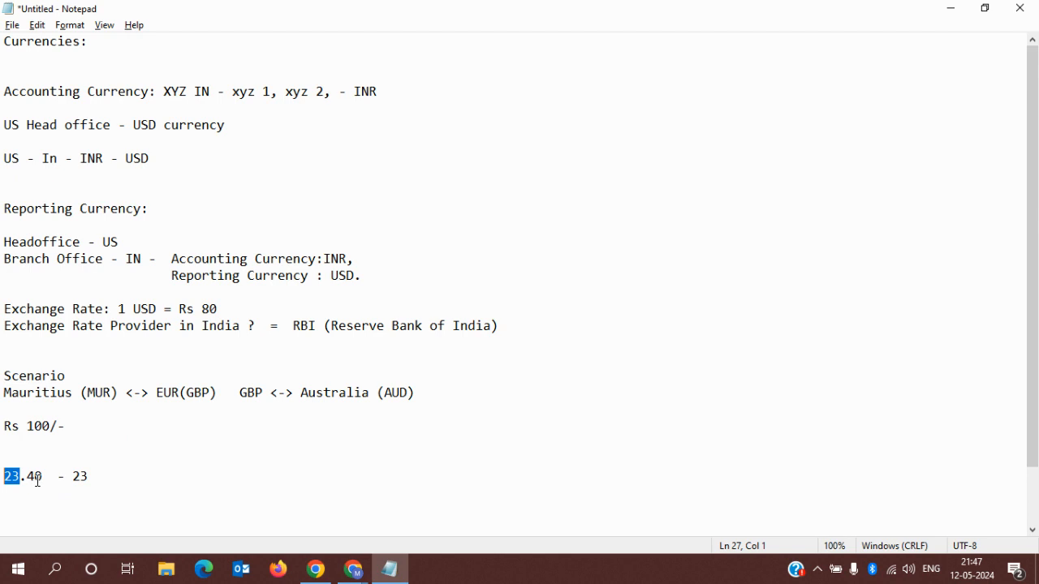
- Replace the rounded amount beside the 23.40 example in Notepad with "24/23"
{"action": "left_click_drag", "start_coordinate": [28, 477], "coordinate": [41, 476]}
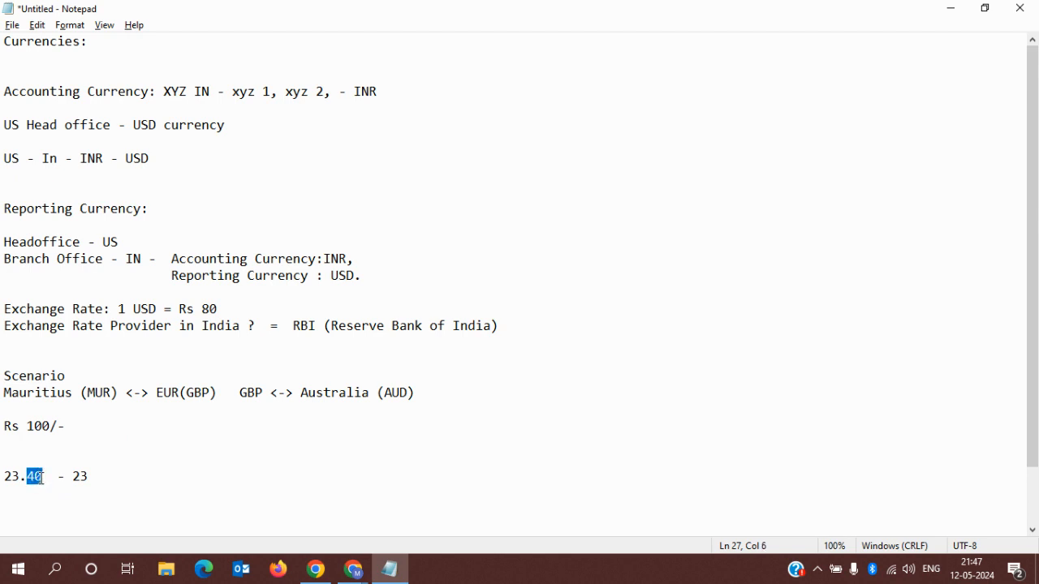
{"action": "key", "text": "BackSpace"}
{"action": "type", "text": "50"}
{"action": "left_click", "coordinate": [99, 477]}
{"action": "key", "text": "BackSpace"}
{"action": "key", "text": "BackSpace"}
{"action": "type", "text": "4"}
{"action": "left_click", "coordinate": [90, 477]}
{"action": "type", "text": "/23"}
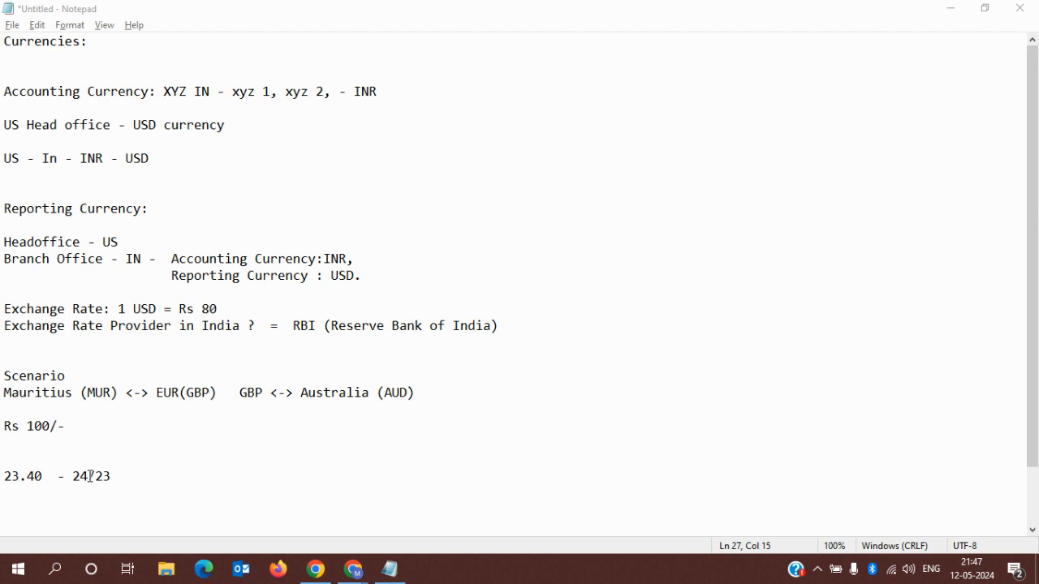
- Check the sales orders Rounding method options, then change the Notepad example amount to 23.50 and clear "24/23"
{"action": "key", "text": "alt+Tab"}
{"action": "key", "text": "alt+shift+Tab"}
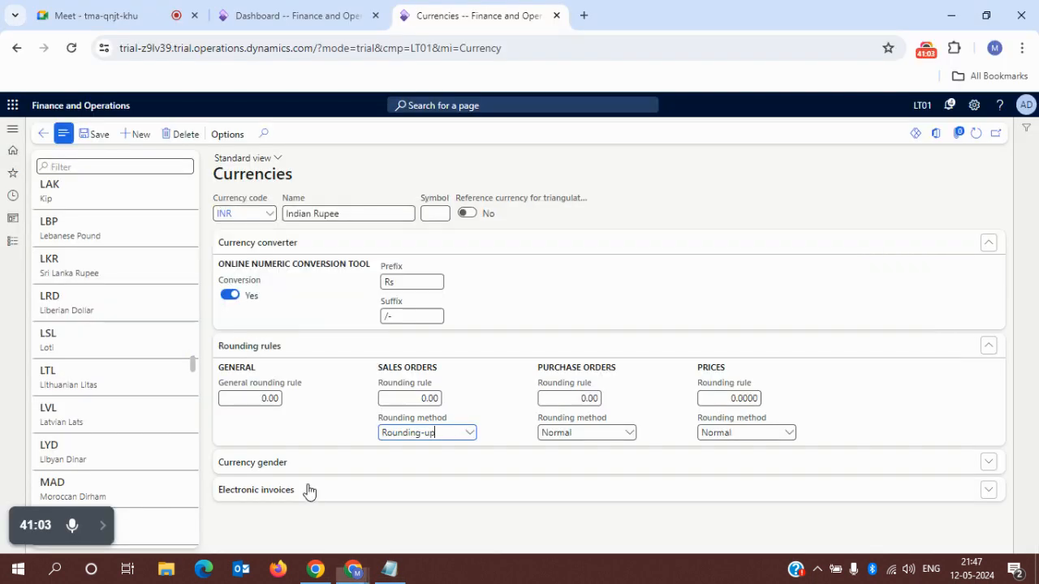
{"action": "left_click", "coordinate": [472, 440]}
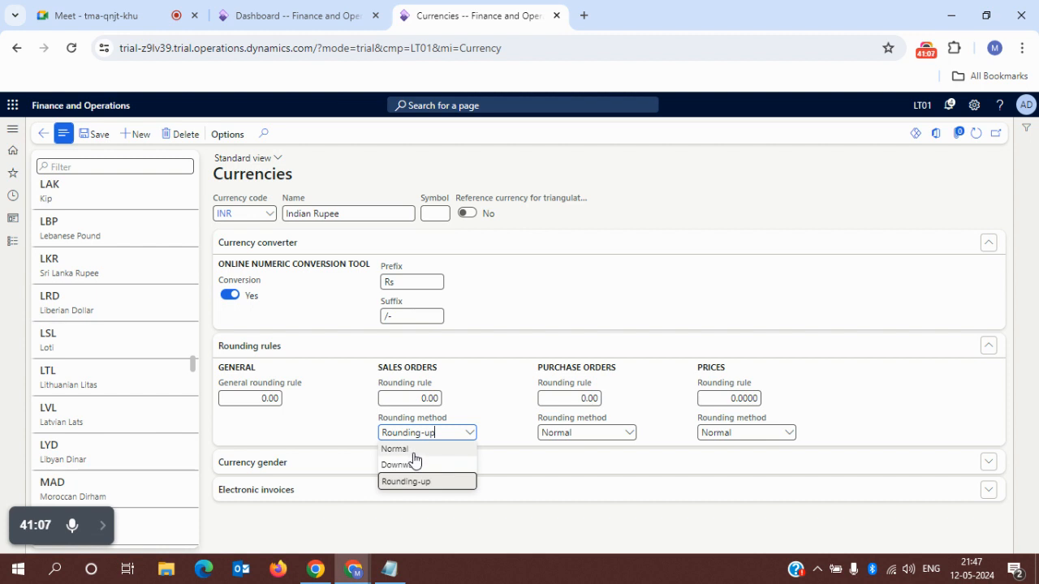
{"action": "key", "text": "alt+Tab"}
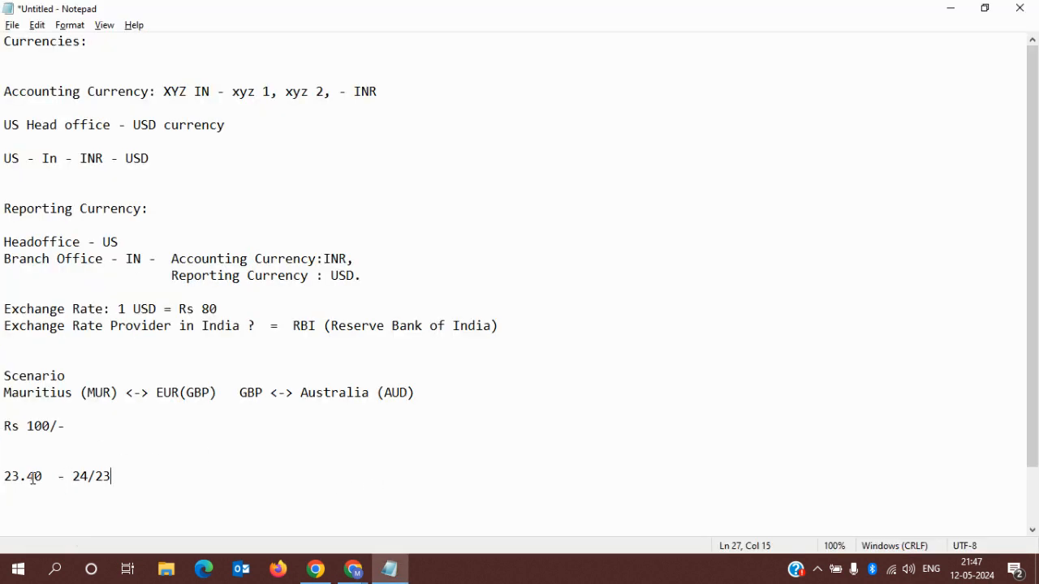
{"action": "key", "text": "BackSpace"}
{"action": "type", "text": "5"}
{"action": "left_click_drag", "start_coordinate": [74, 477], "coordinate": [118, 477]}
- Set the sales orders Rounding method to Normal and enter 24 as the rounded amount for 23.50 in Notepad
{"action": "key", "text": "alt+Tab"}
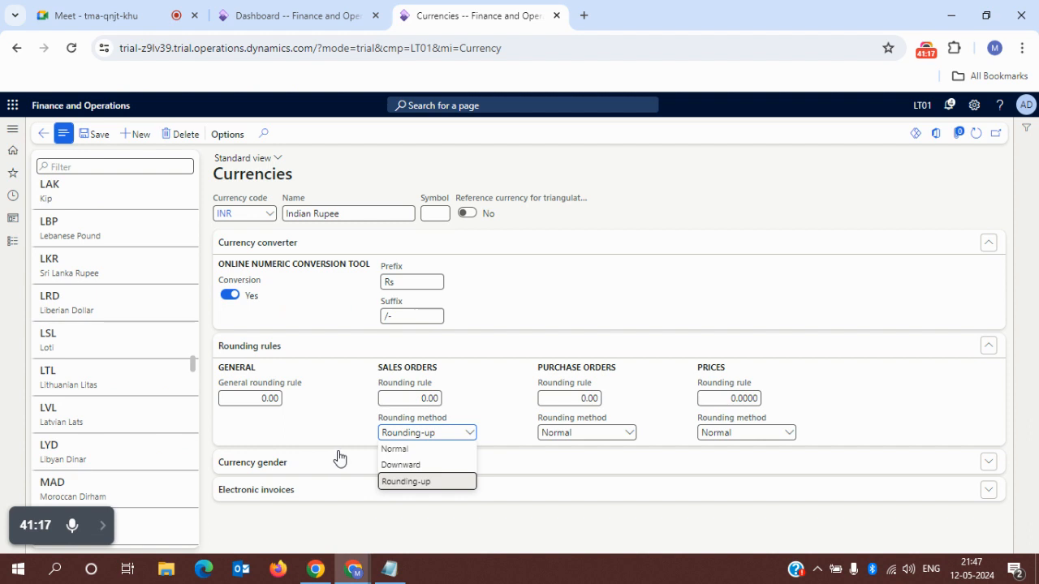
{"action": "left_click", "coordinate": [399, 453]}
{"action": "key", "text": "alt+Tab"}
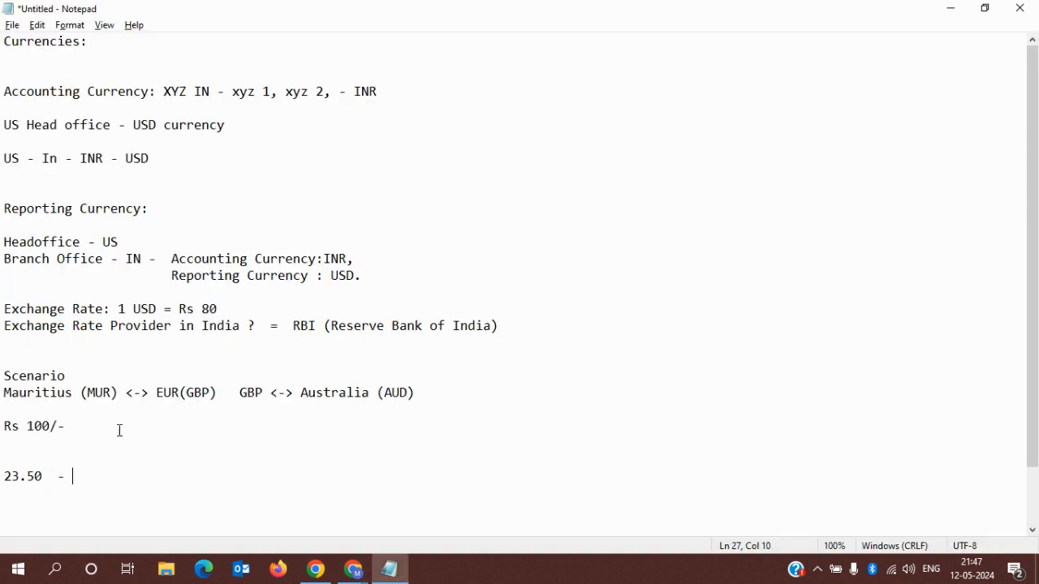
{"action": "type", "text": "24"}
- Label the first rounding example "(Normal)" and start a second example line below it with "23.50 -"
{"action": "key", "text": "Return"}
{"action": "type", "text": "23.50"}
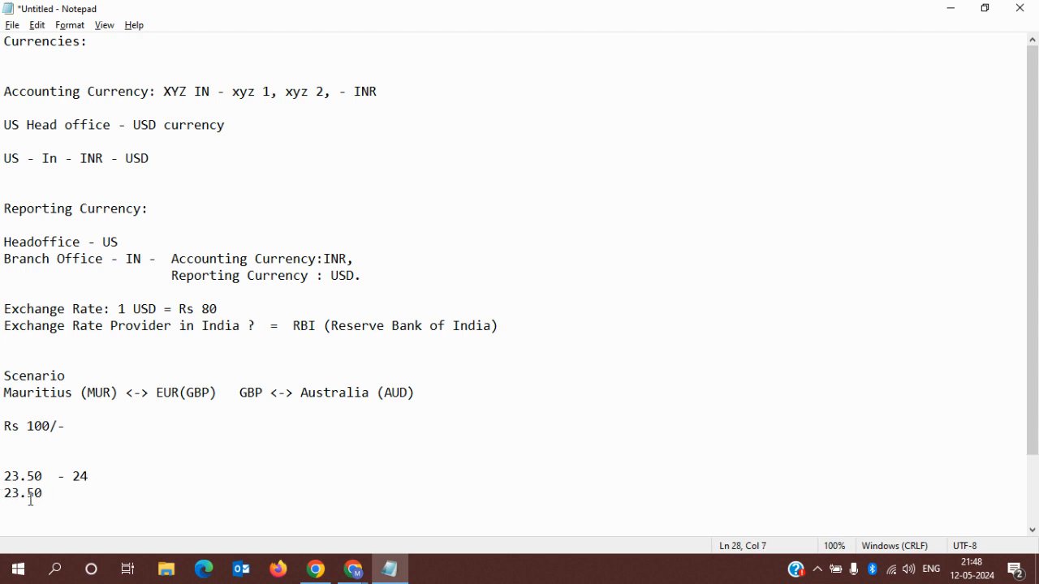
{"action": "left_click", "coordinate": [114, 479]}
{"action": "type", "text": "(Normal)"}
{"action": "key", "text": "Down"}
{"action": "type", "text": "-"}
- Set the sales orders Rounding method to Downward and enter 23 as the rounded amount on Notepad's second 23.50 line
{"action": "key", "text": "alt+Tab"}
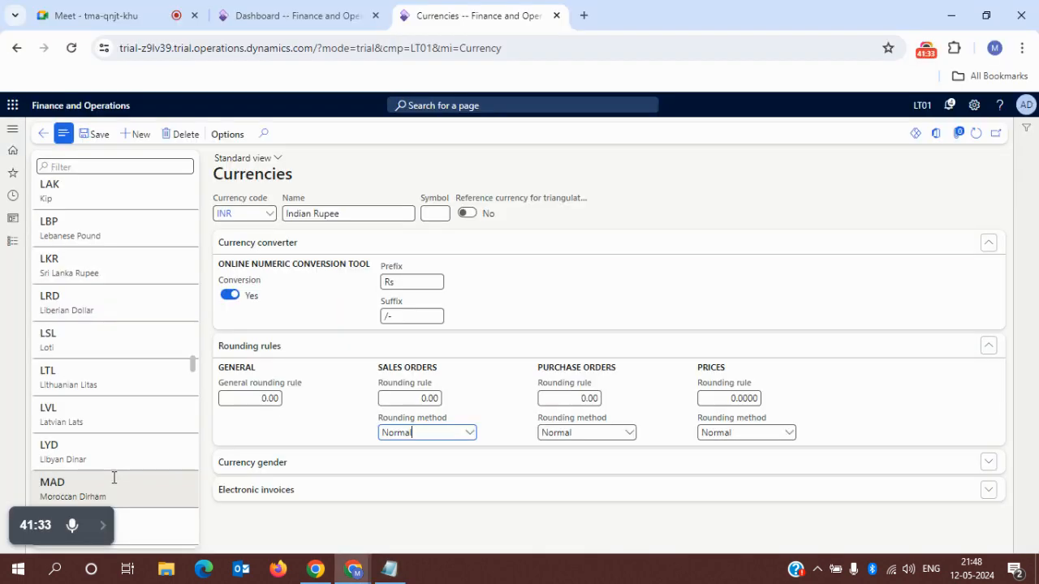
{"action": "left_click", "coordinate": [468, 434]}
{"action": "left_click", "coordinate": [435, 469]}
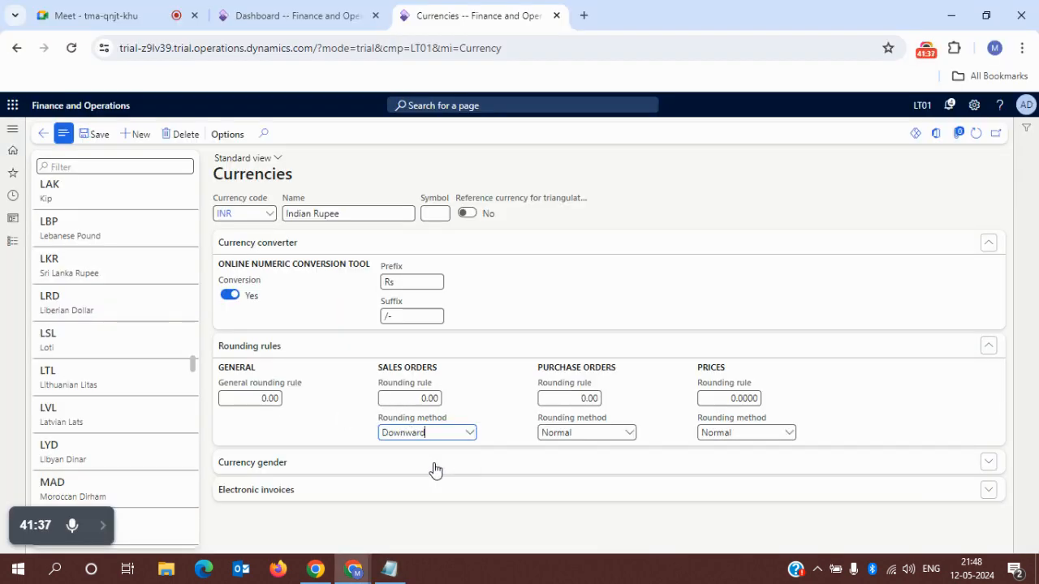
{"action": "key", "text": "alt+Tab"}
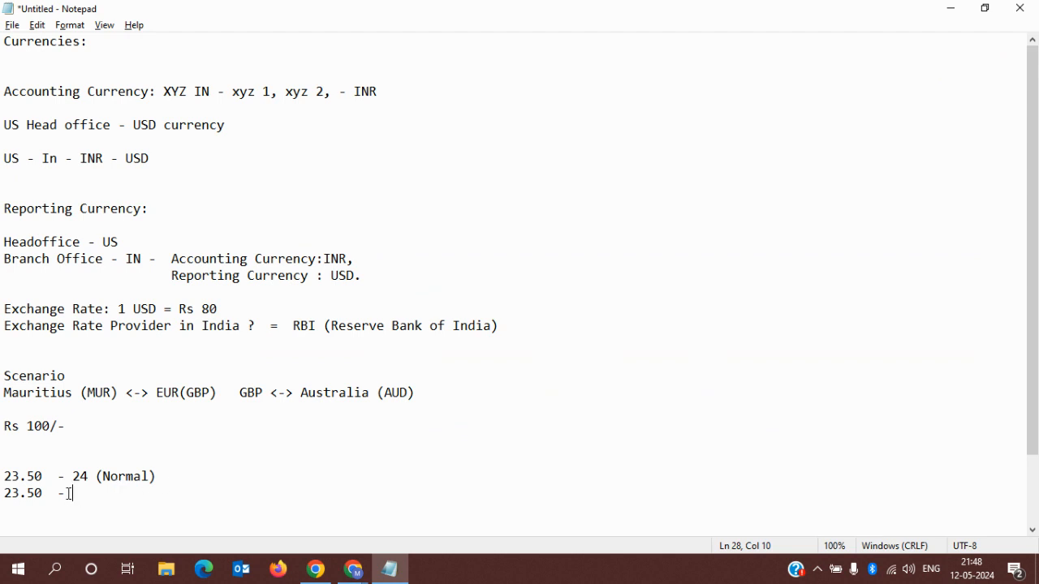
{"action": "left_click_drag", "start_coordinate": [42, 493], "coordinate": [30, 493]}
{"action": "left_click", "coordinate": [76, 494]}
{"action": "type", "text": "23"}
- Set the sales orders Rounding method to Rounding-up and add a third example line "23.50 - 24" in Notepad
{"action": "key", "text": "alt+Tab"}
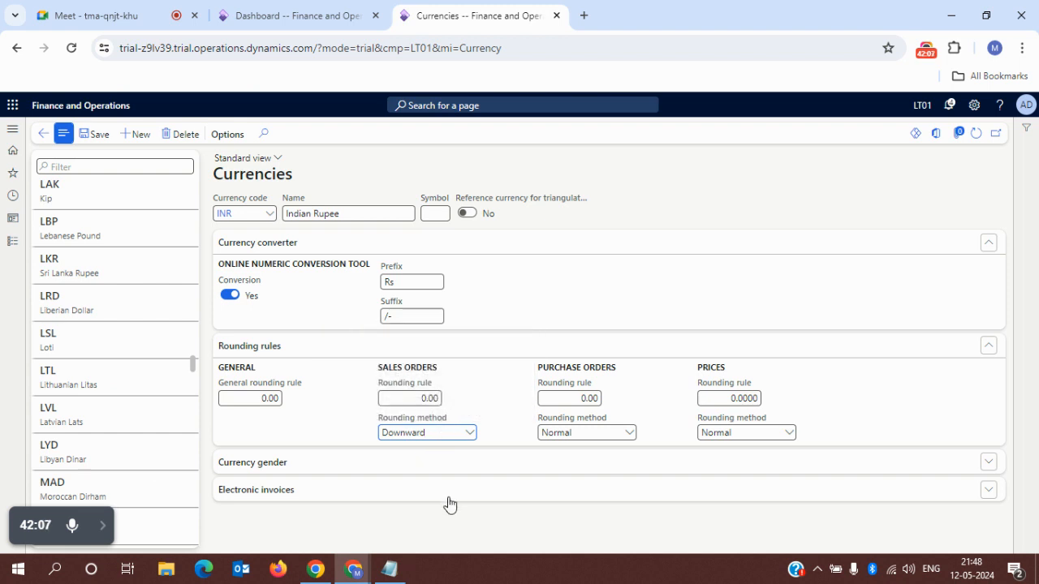
{"action": "left_click", "coordinate": [471, 433]}
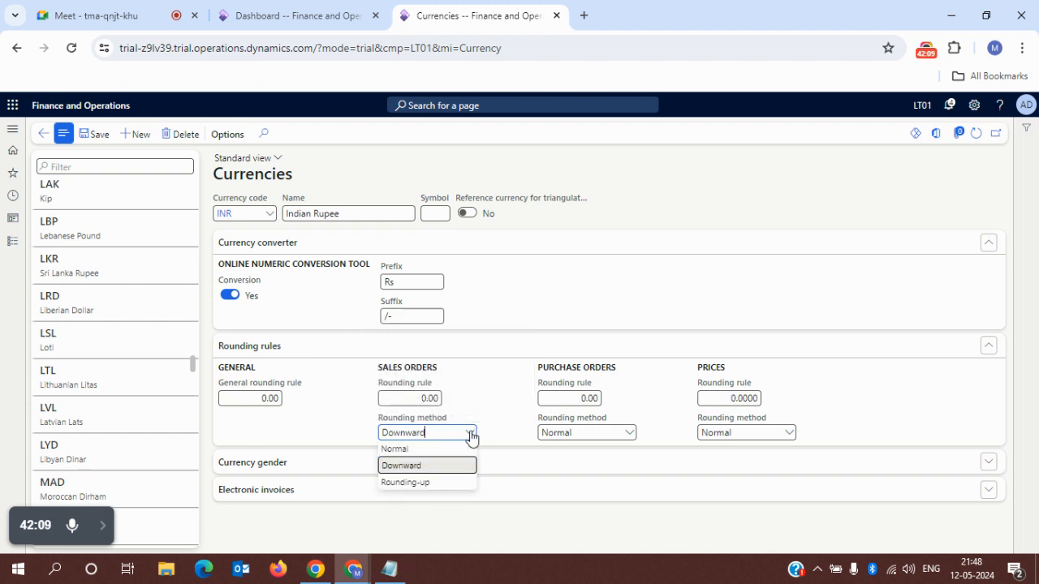
{"action": "left_click", "coordinate": [453, 483]}
{"action": "key", "text": "alt+Tab"}
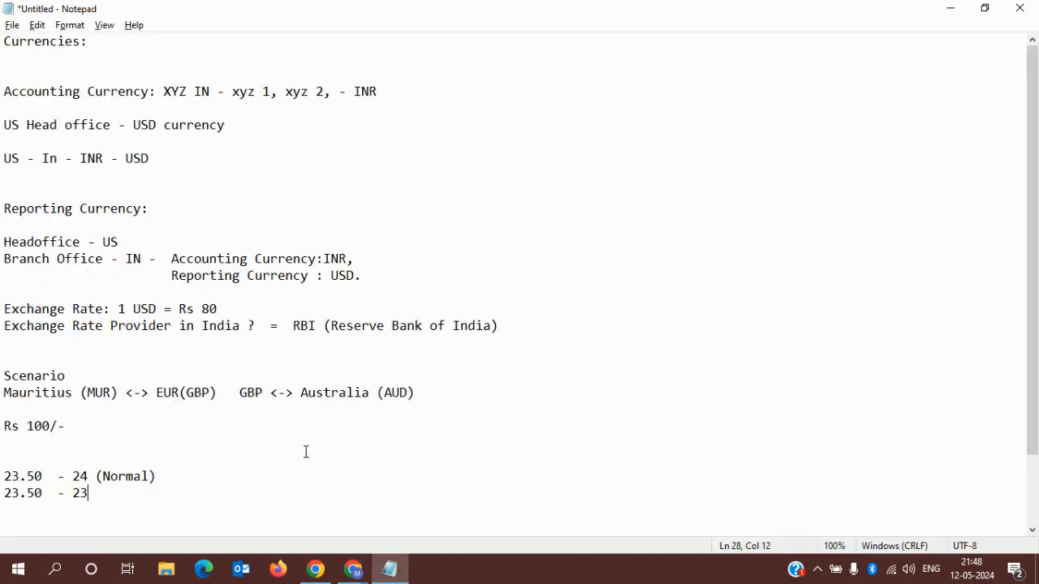
{"action": "key", "text": "Return"}
{"action": "type", "text": "23.50  - 24"}
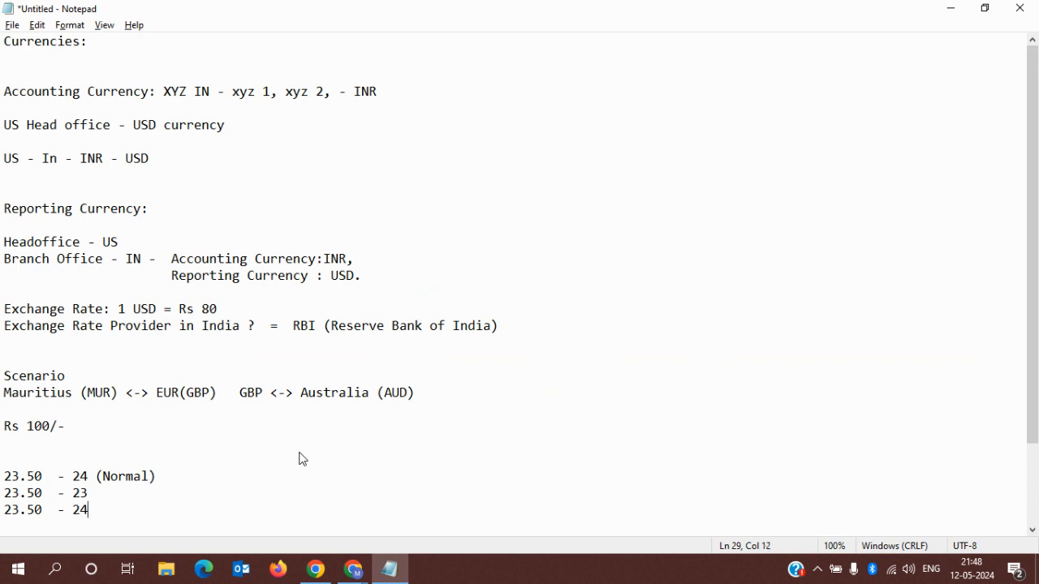
- Switch to the Currencies page and set the INR sales orders Rounding method to Normal
{"action": "key", "text": "alt+Tab"}
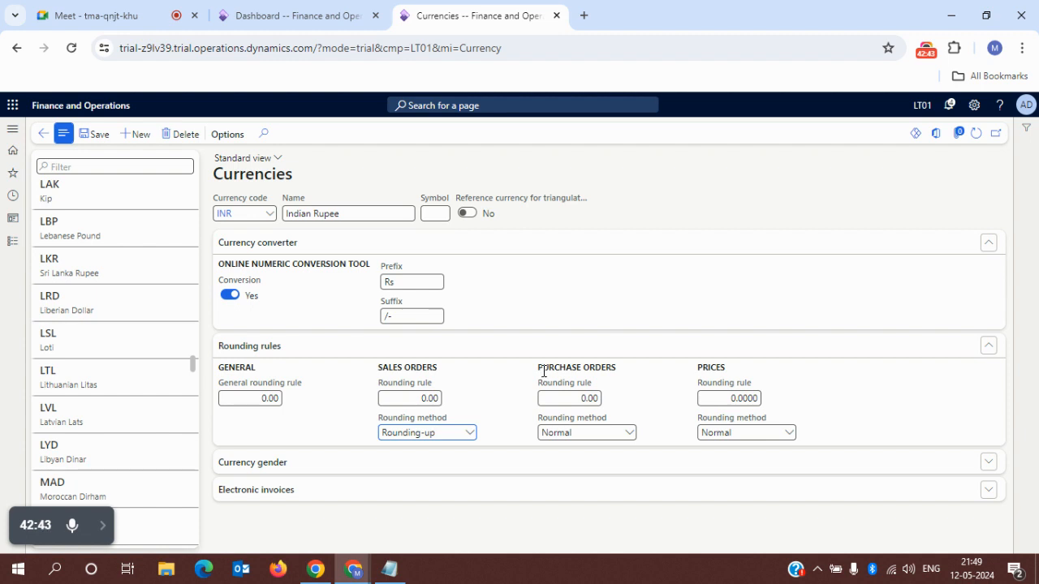
{"action": "left_click", "coordinate": [469, 433]}
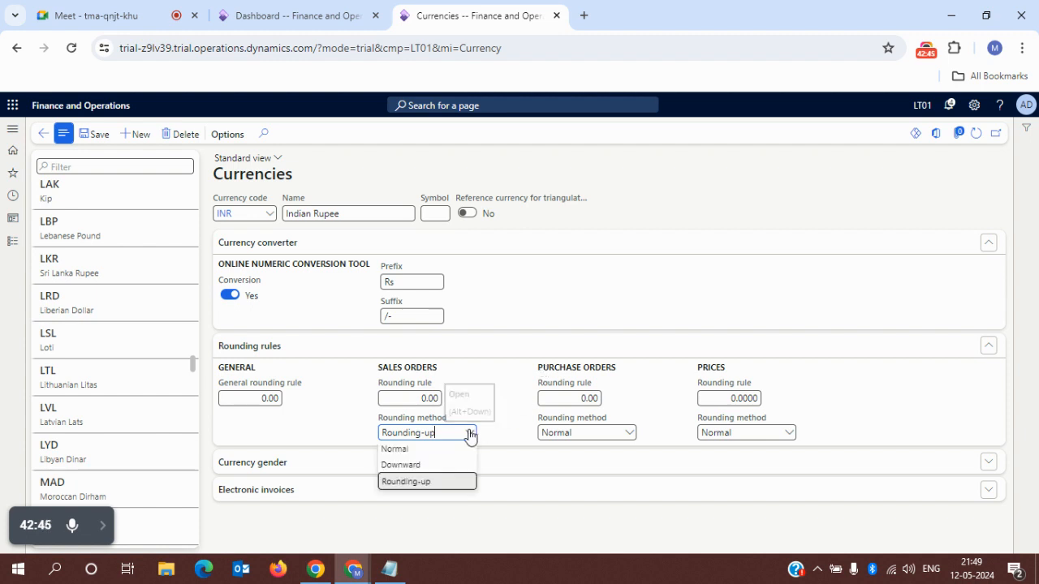
{"action": "left_click", "coordinate": [415, 451]}
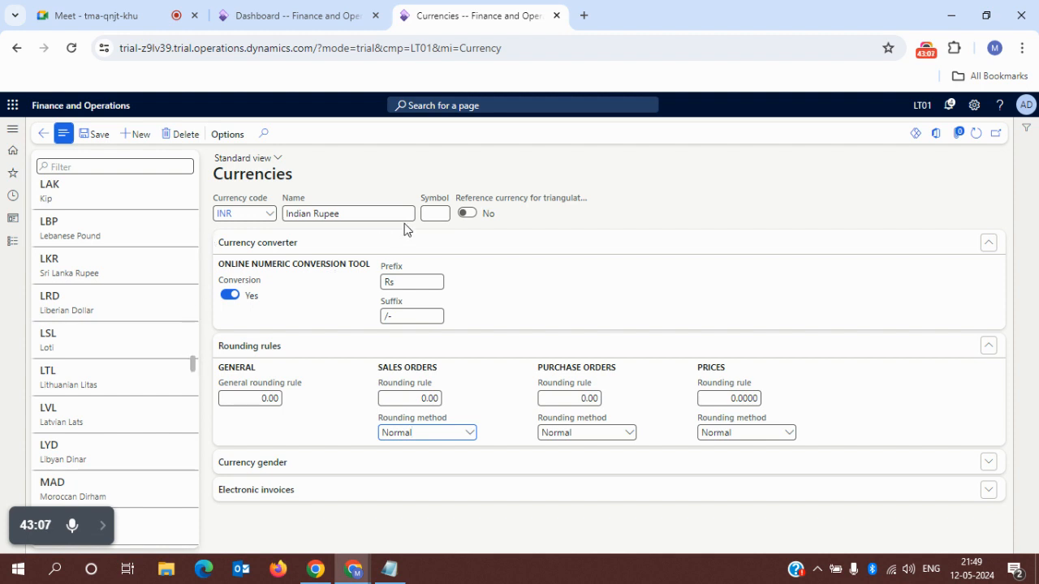
- Try to turn on Reference currency for triangulation for INR, and highlight the INR currency code
{"action": "left_click", "coordinate": [471, 214]}
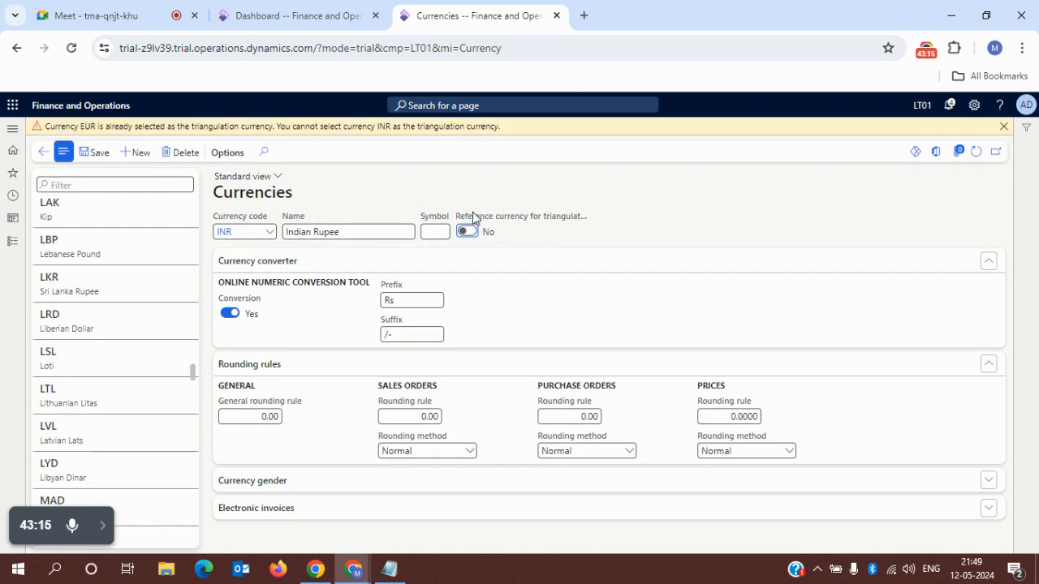
{"action": "left_click", "coordinate": [242, 233]}
{"action": "left_click_drag", "start_coordinate": [241, 234], "coordinate": [213, 241]}
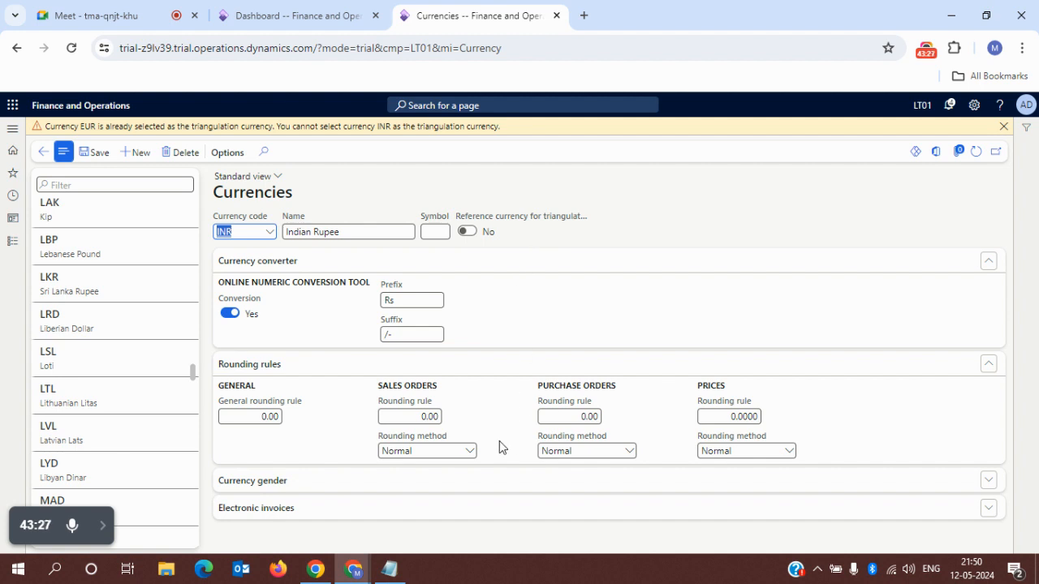
- Highlight "EUR(GBP) GBP" in the Notepad scenario and dismiss the triangulation currency warning on the Currencies page
{"action": "left_click", "coordinate": [389, 569]}
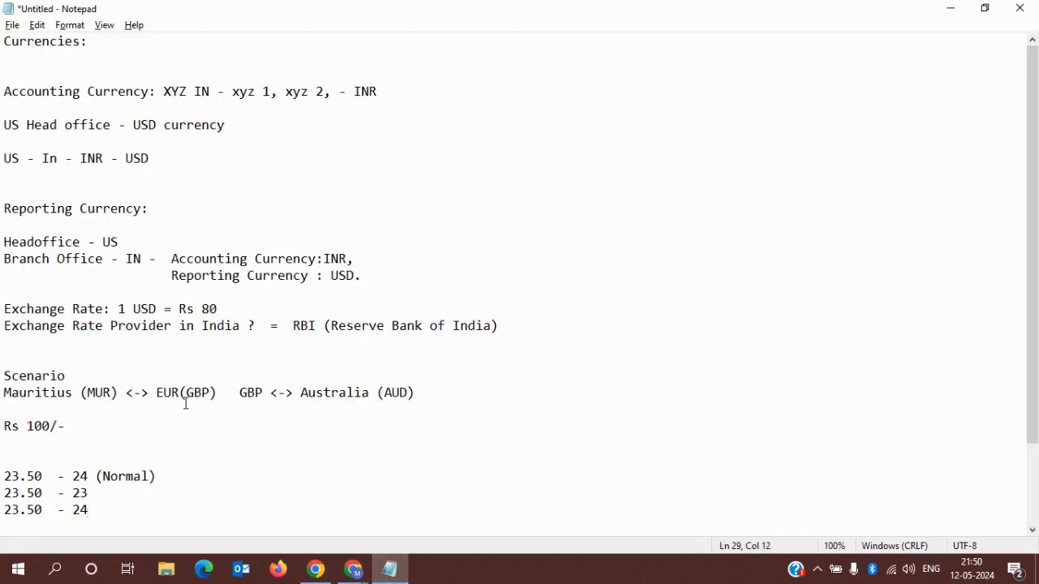
{"action": "mouse_move", "coordinate": [249, 388]}
{"action": "left_mouse_down"}
{"action": "mouse_move", "coordinate": [278, 392]}
{"action": "mouse_move", "coordinate": [261, 391]}
{"action": "left_mouse_up"}
{"action": "key", "text": "alt+Tab"}
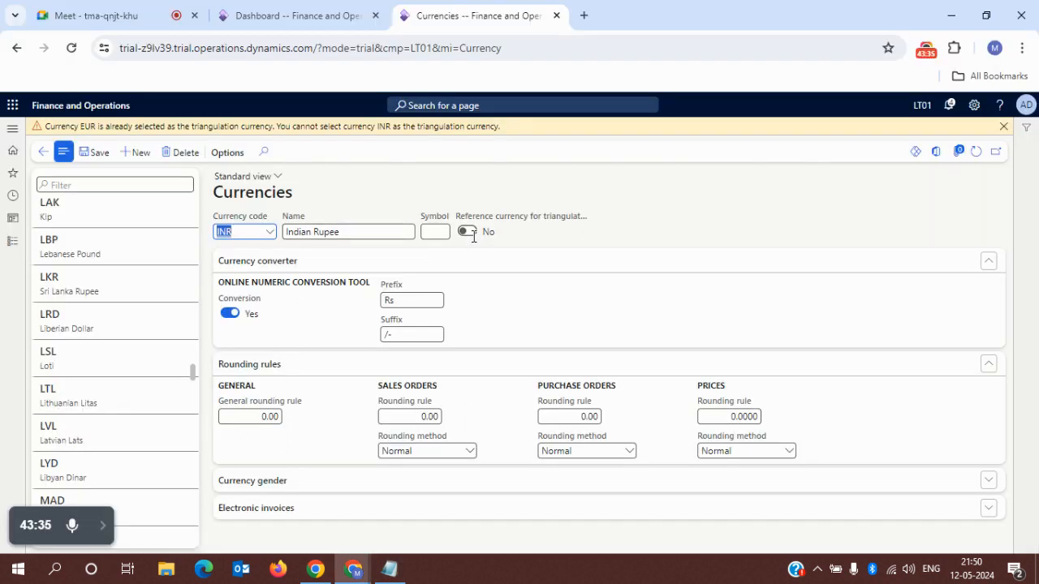
{"action": "key", "text": "alt+Tab"}
{"action": "key", "text": "alt+Tab"}
{"action": "left_click", "coordinate": [1004, 126]}
{"action": "key", "text": "alt+Tab"}
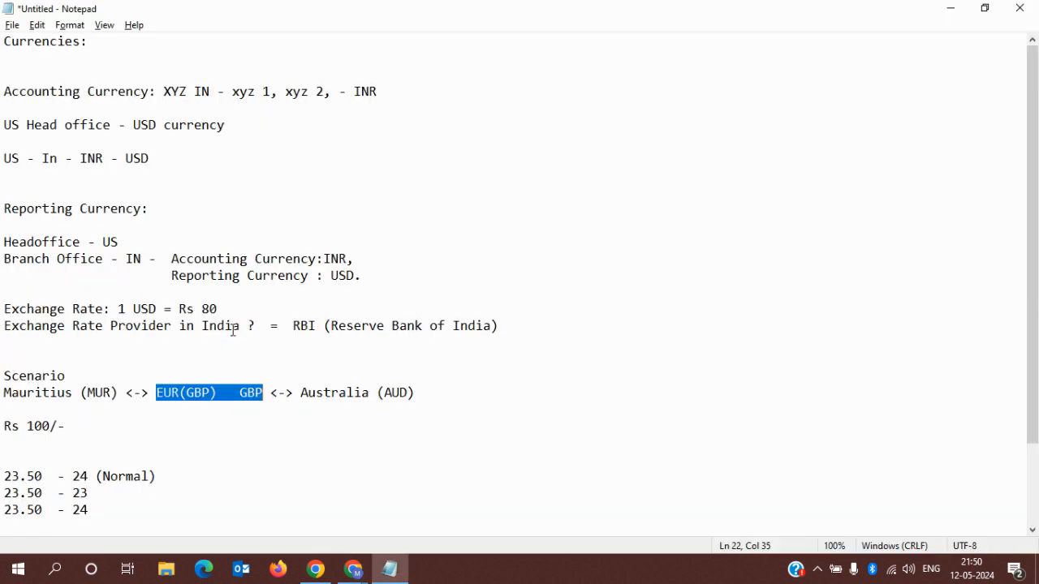
- Highlight the Mauritius-to-Australia scenario line in Notepad, then its Mauritius part, comparing it with the Currencies page
{"action": "left_click", "coordinate": [3, 397]}
{"action": "left_click_drag", "start_coordinate": [3, 397], "coordinate": [409, 393]}
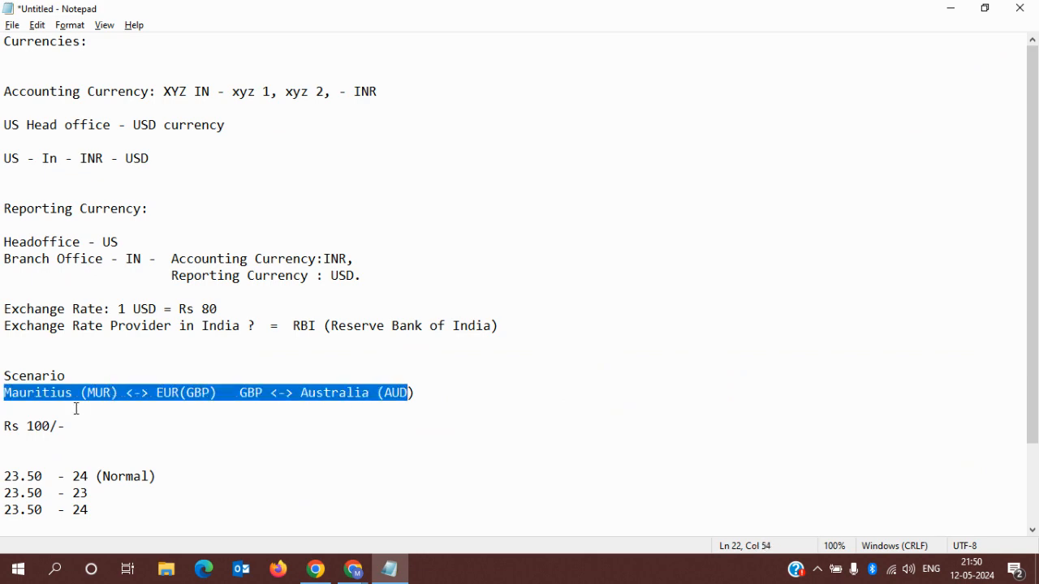
{"action": "key", "text": "alt+Tab"}
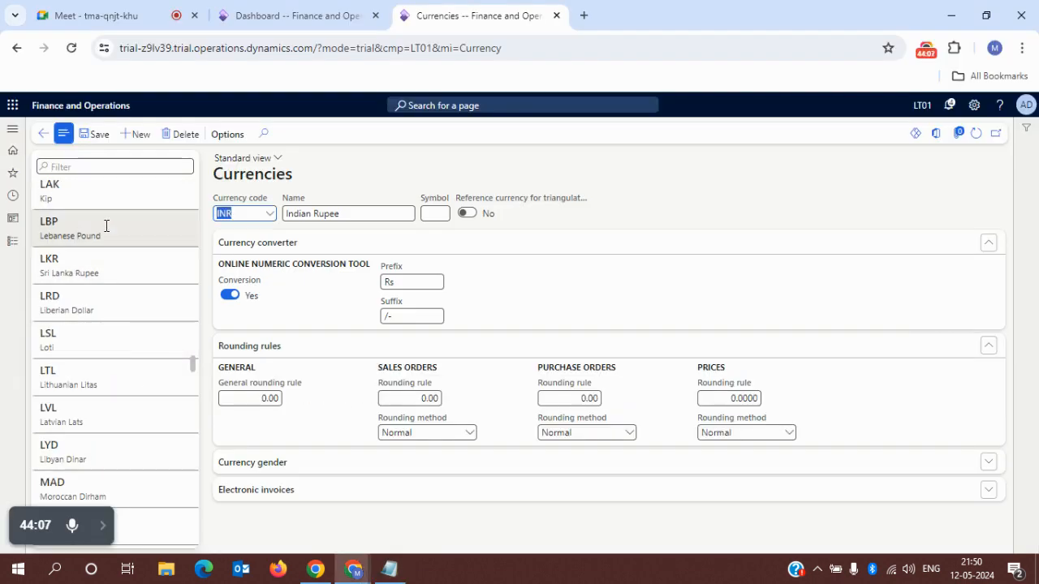
{"action": "key", "text": "alt+Tab"}
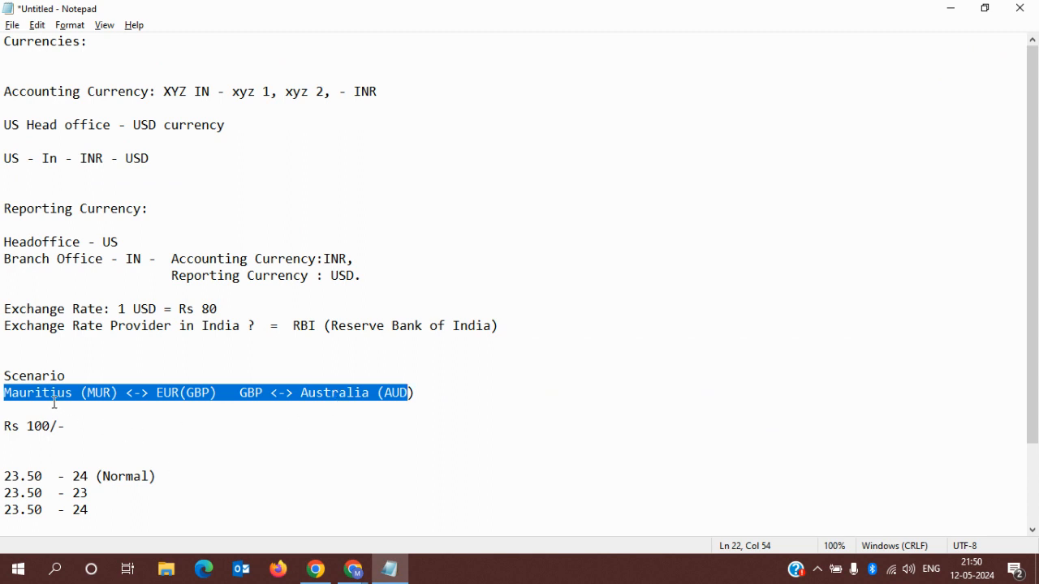
{"action": "left_click_drag", "start_coordinate": [41, 395], "coordinate": [77, 396]}
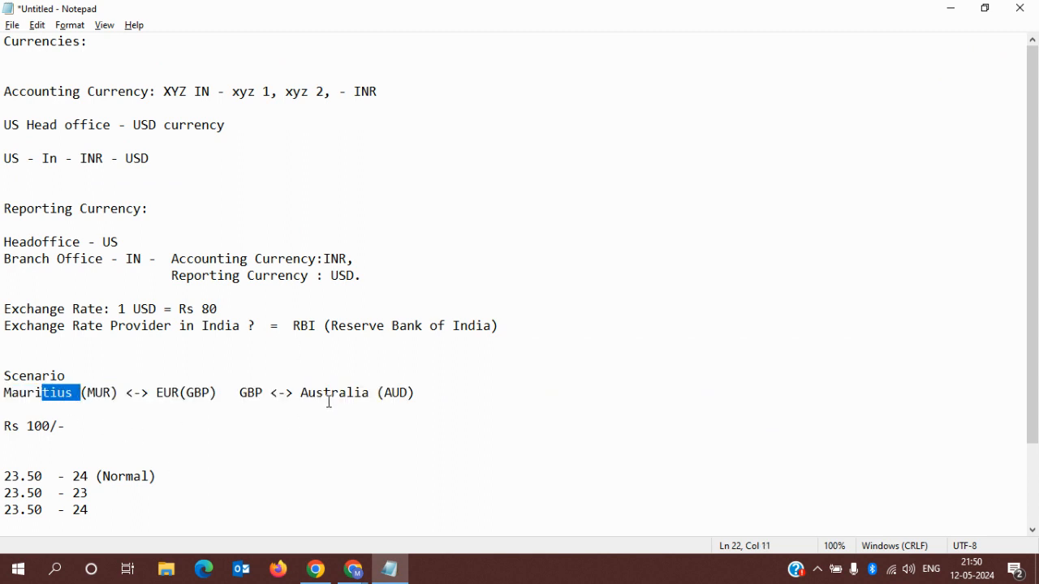
{"action": "key", "text": "alt+Tab"}
{"action": "key", "text": "alt+Tab"}
- Highlight the intermediate EUR/GBP currencies in the Notepad scenario, and switch back to the INR record on the Currencies page
{"action": "left_click_drag", "start_coordinate": [157, 393], "coordinate": [259, 395]}
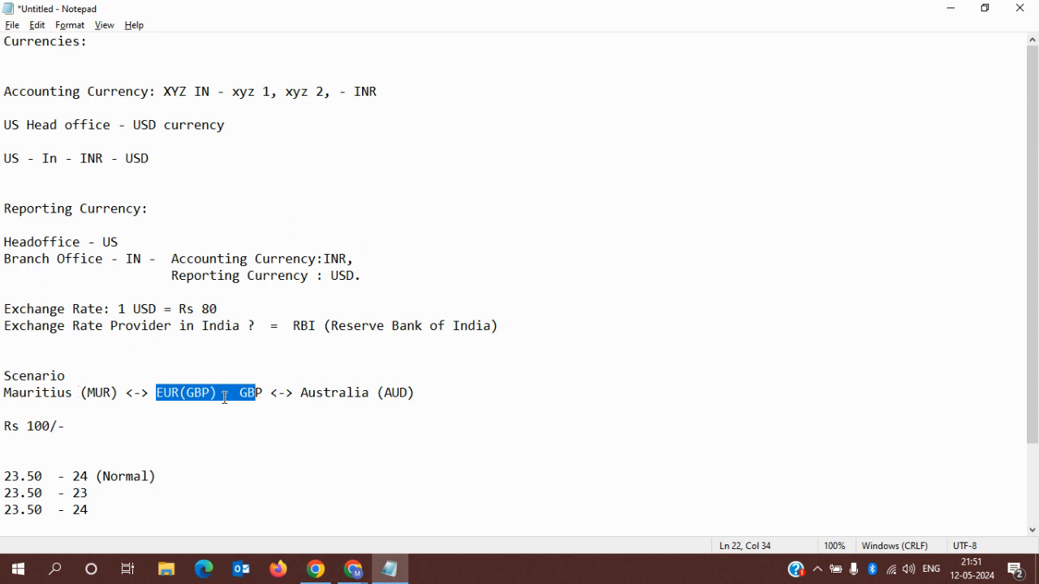
{"action": "left_click_drag", "start_coordinate": [211, 394], "coordinate": [256, 397]}
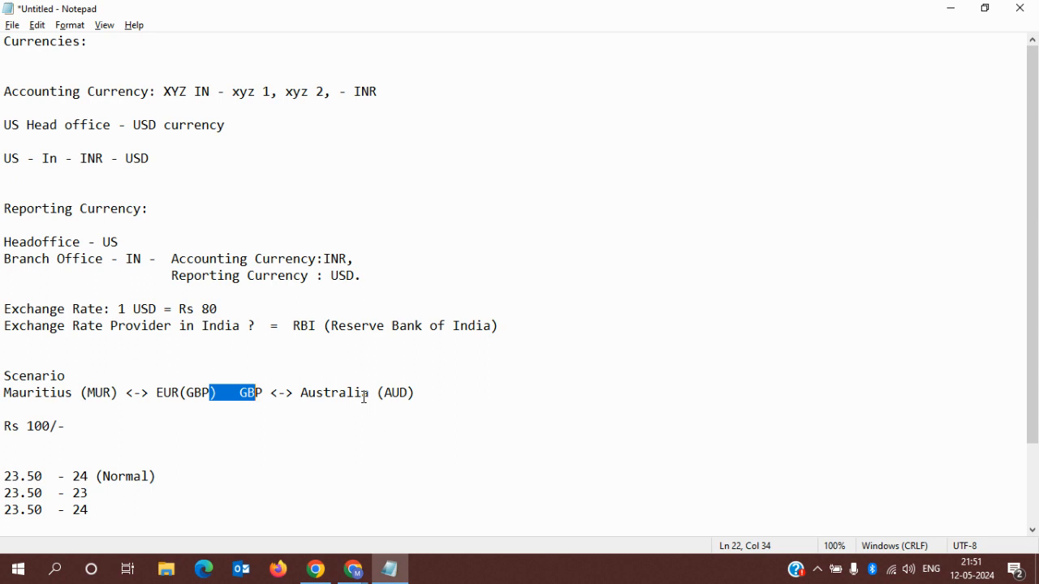
{"action": "key", "text": "alt+Tab"}
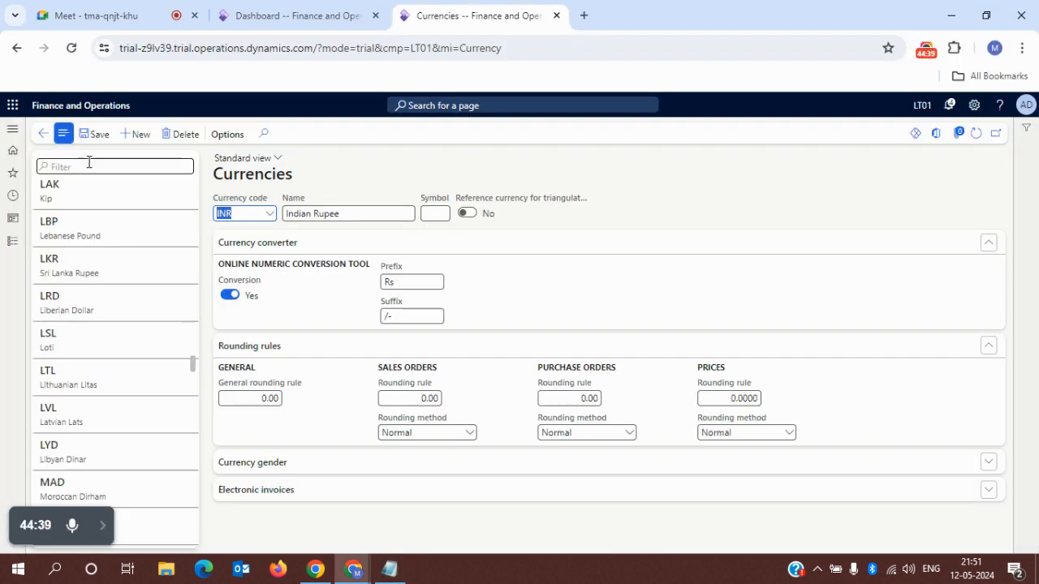
{"action": "key", "text": "alt+Tab"}
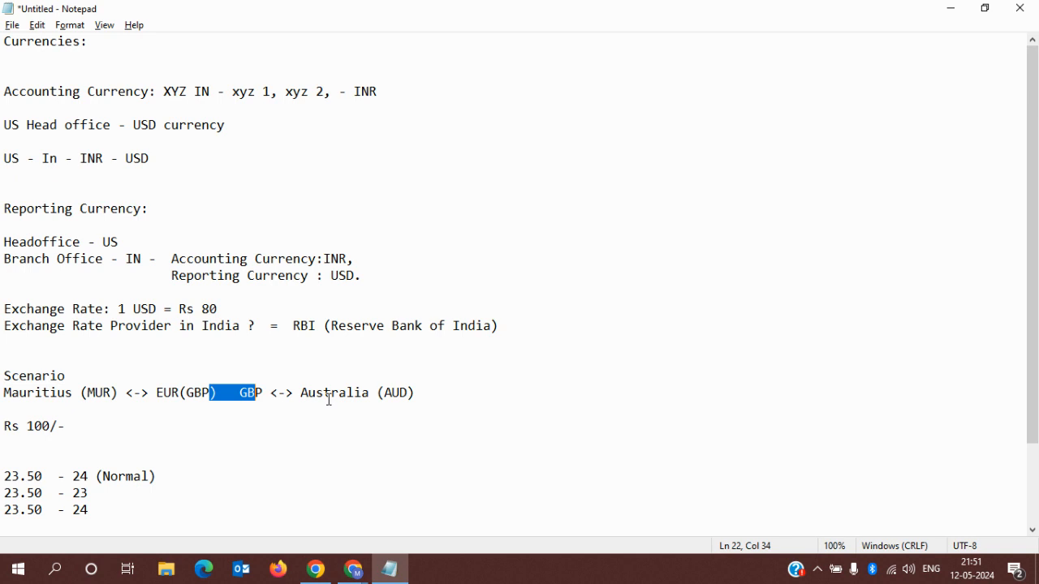
{"action": "left_click", "coordinate": [363, 568]}
{"action": "left_click", "coordinate": [325, 511]}
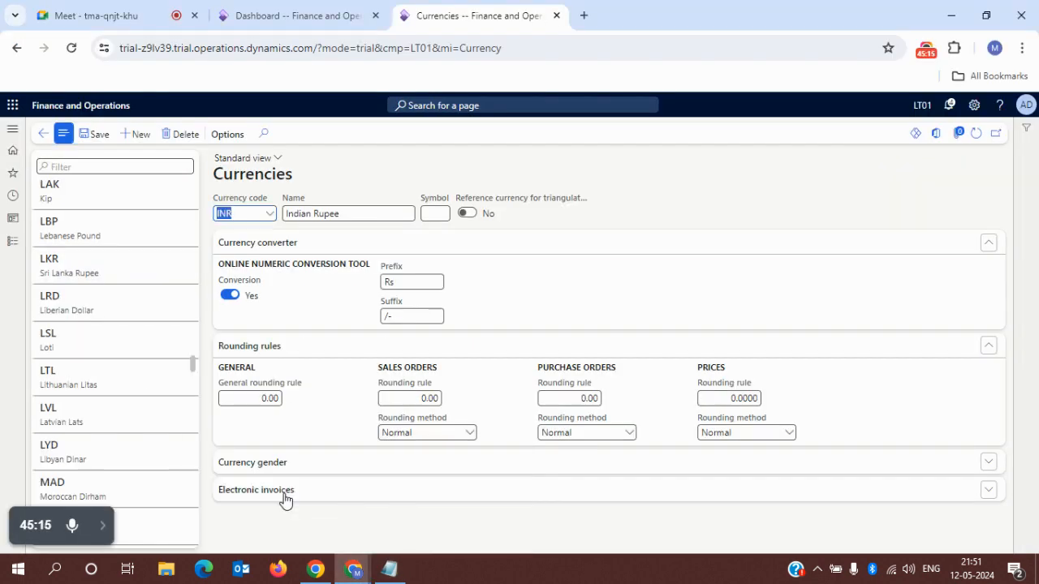
- Check the Google Meet in-call messages for participants' questions, and return to the INR record on the Currencies page
{"action": "left_click", "coordinate": [146, 16]}
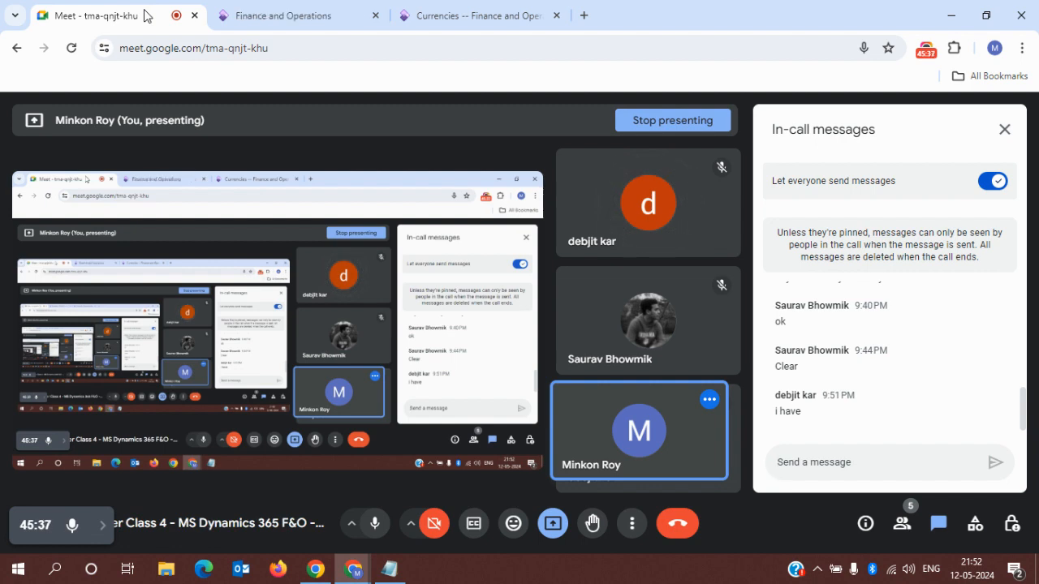
{"action": "left_click", "coordinate": [418, 8]}
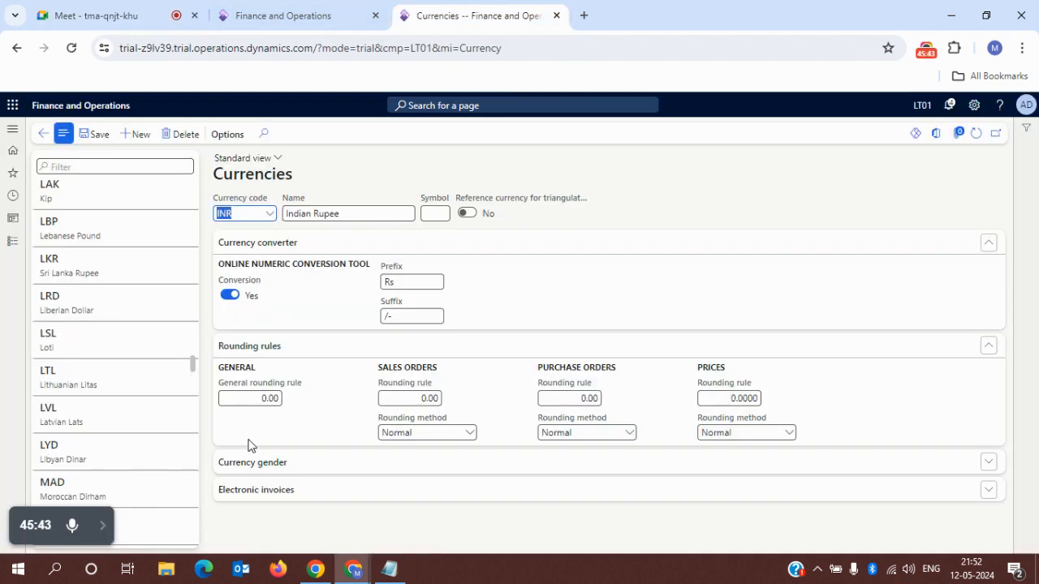
{"action": "mouse_move", "coordinate": [349, 576]}
{"action": "left_click", "coordinate": [252, 8]}
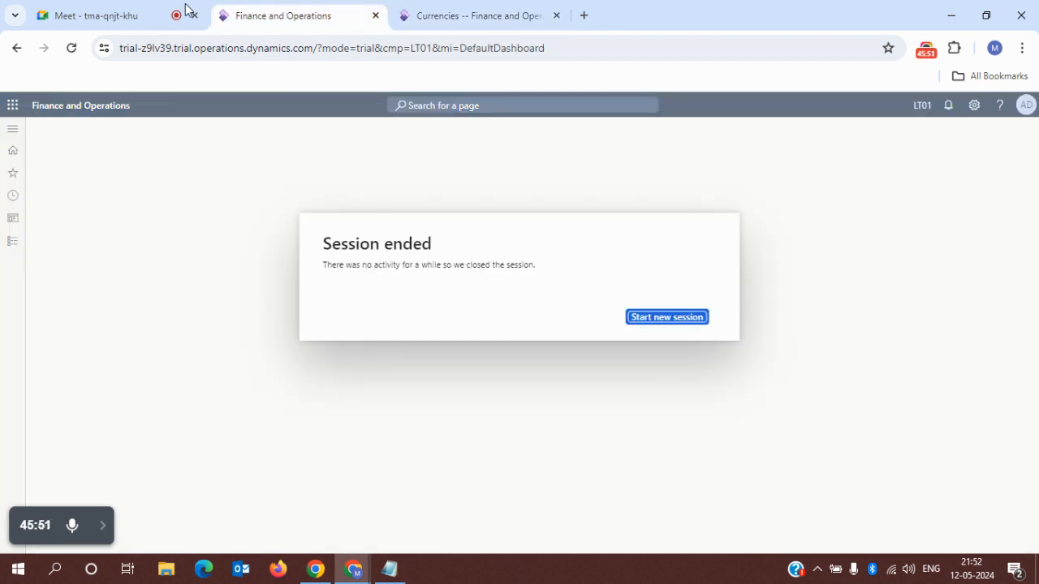
{"action": "left_click", "coordinate": [116, 10]}
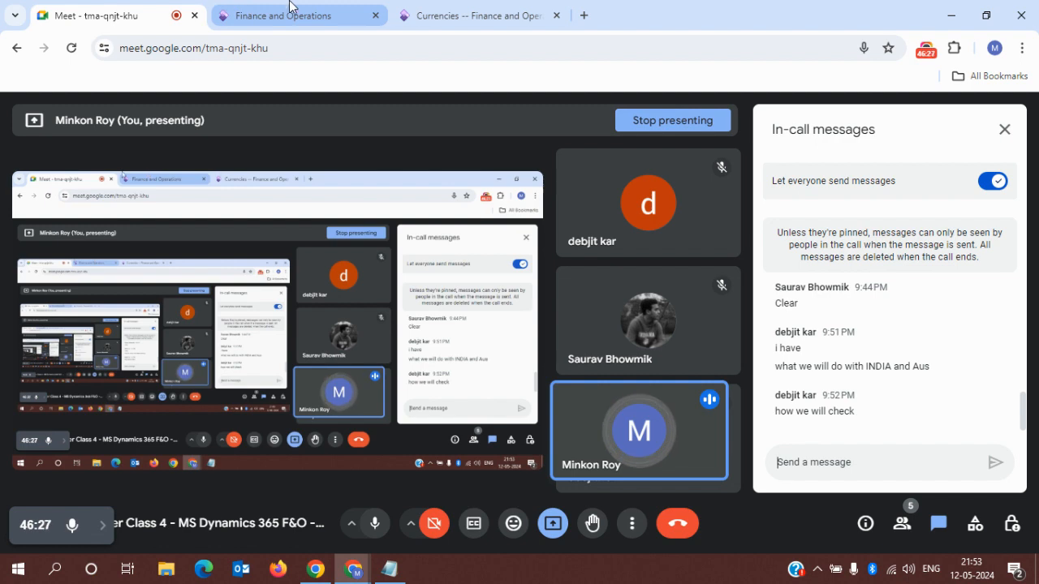
{"action": "left_click", "coordinate": [437, 17]}
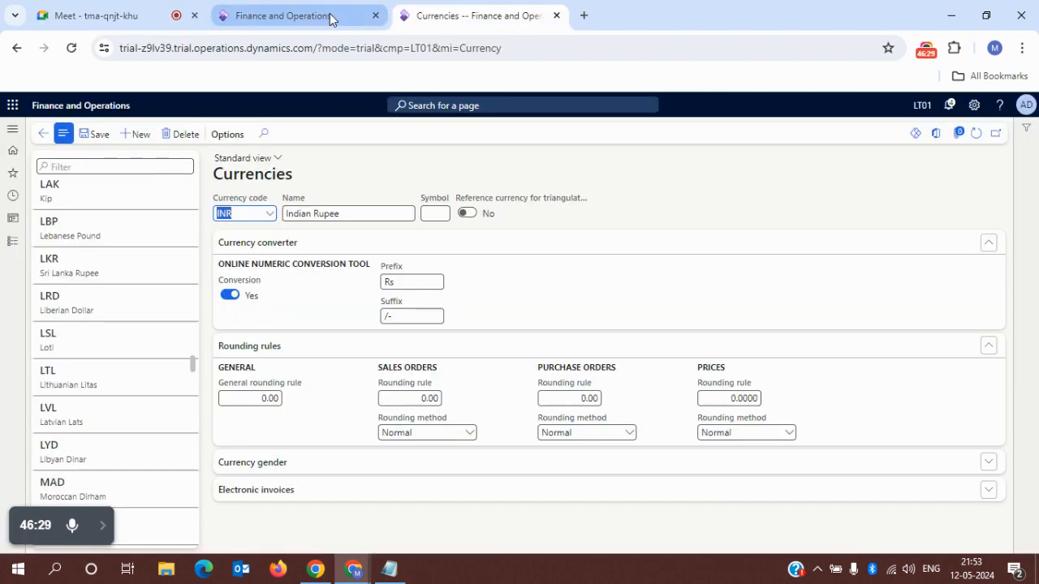
- Search Google in a new tab for "is there any direct trading relation between australia and India"
{"action": "left_click", "coordinate": [585, 16]}
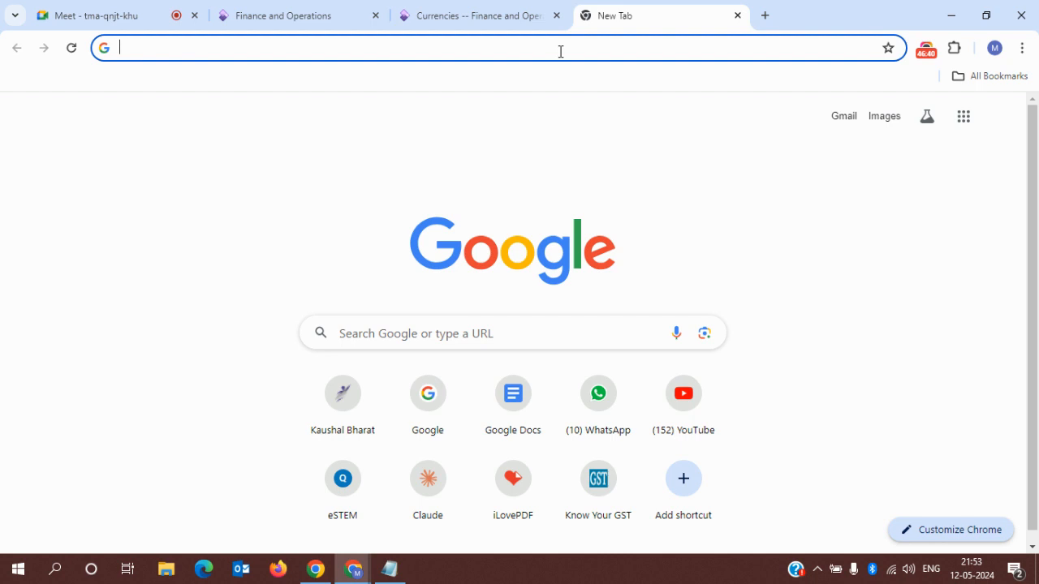
{"action": "type", "text": "google.com"}
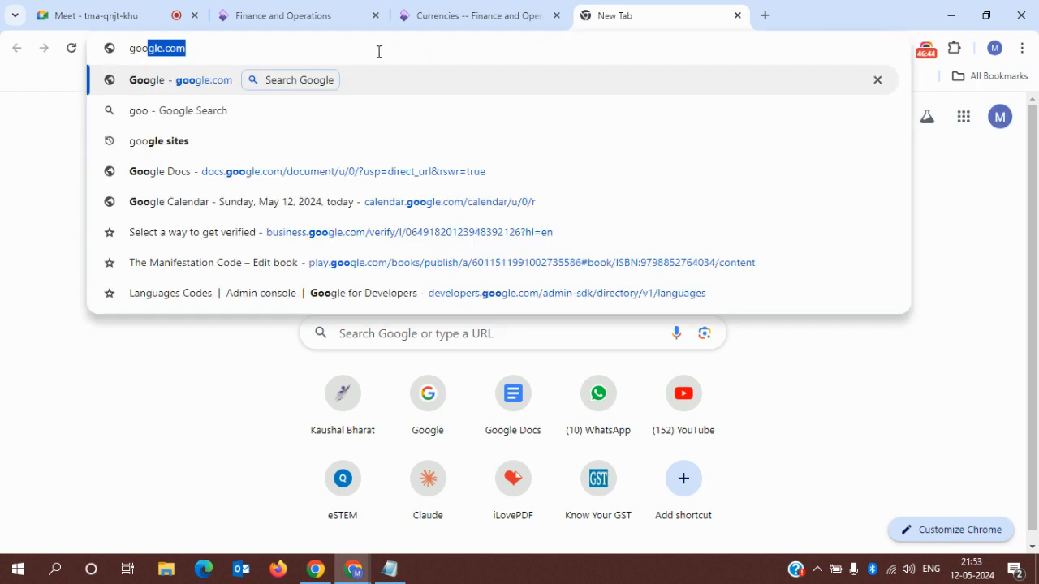
{"action": "key", "text": "Return"}
{"action": "type", "text": "is there a"}
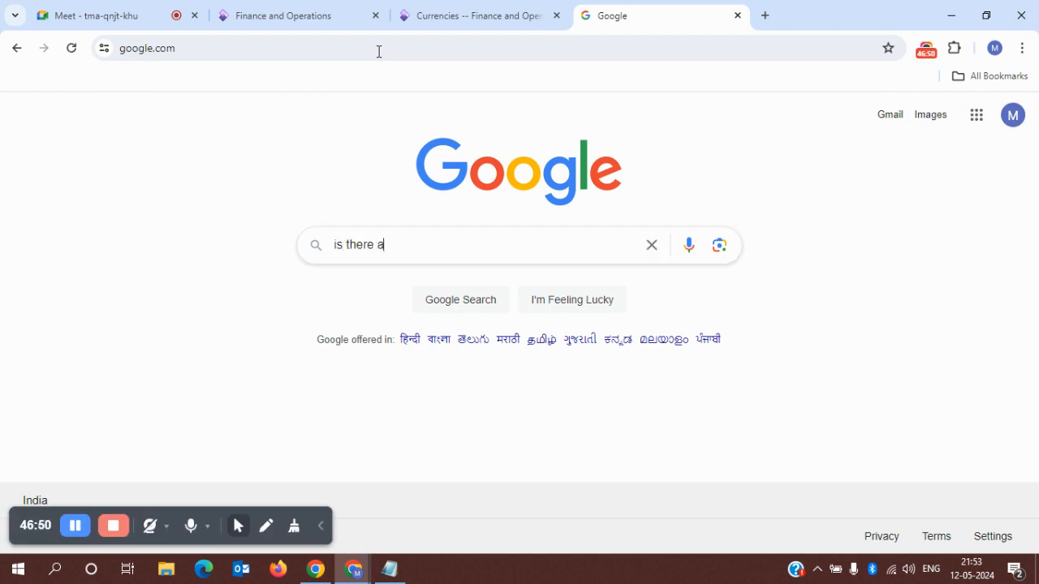
{"action": "type", "text": "ny direct trad"}
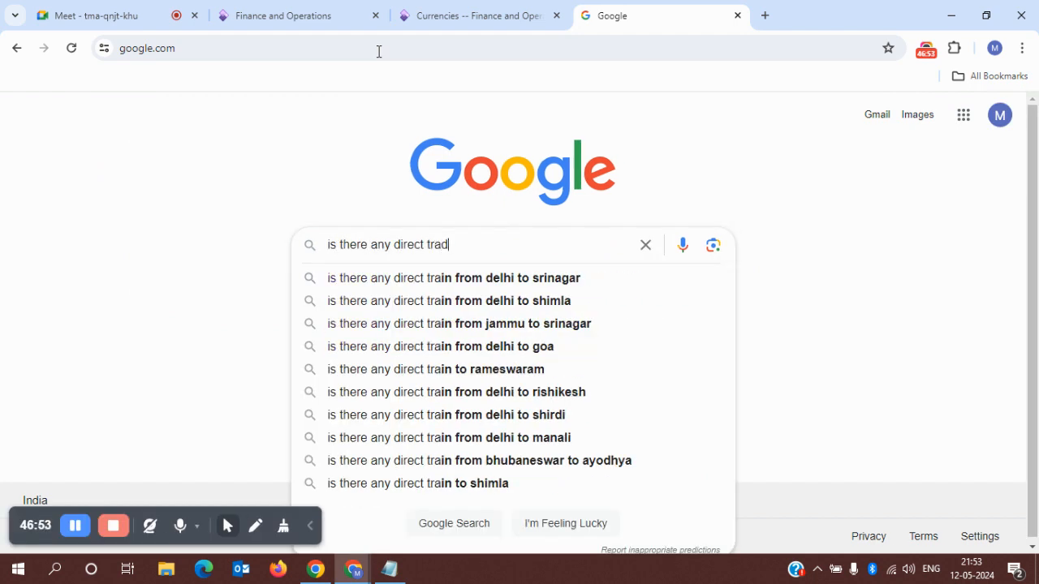
{"action": "type", "text": "ing rela"}
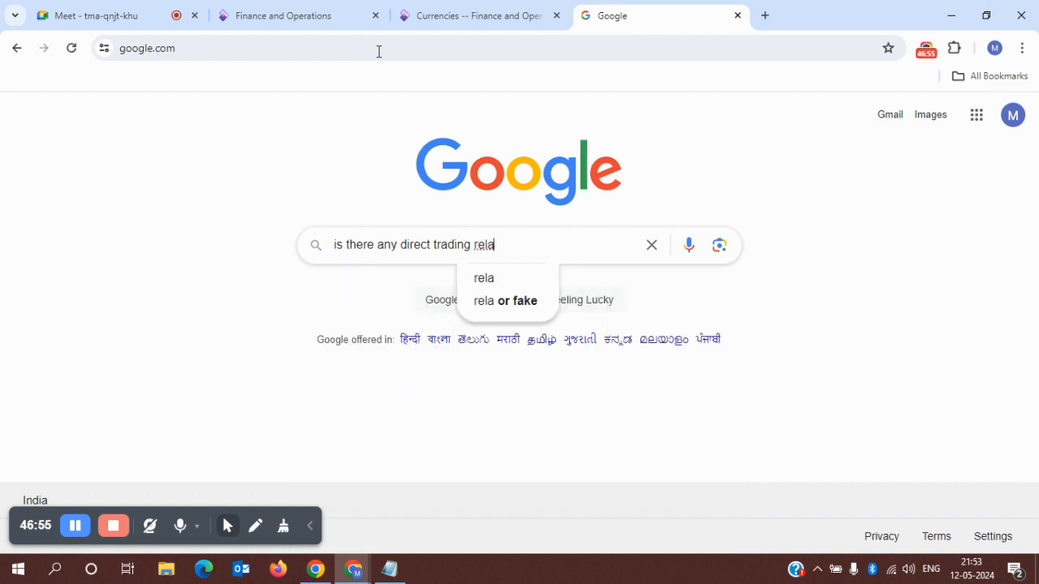
{"action": "type", "text": "tion betwe"}
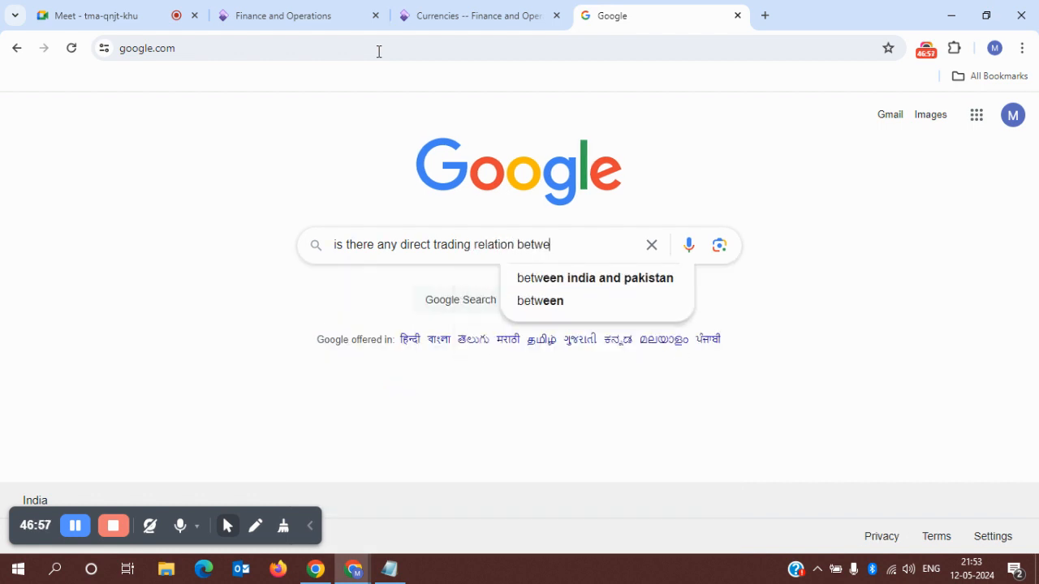
{"action": "type", "text": "en australia amd"}
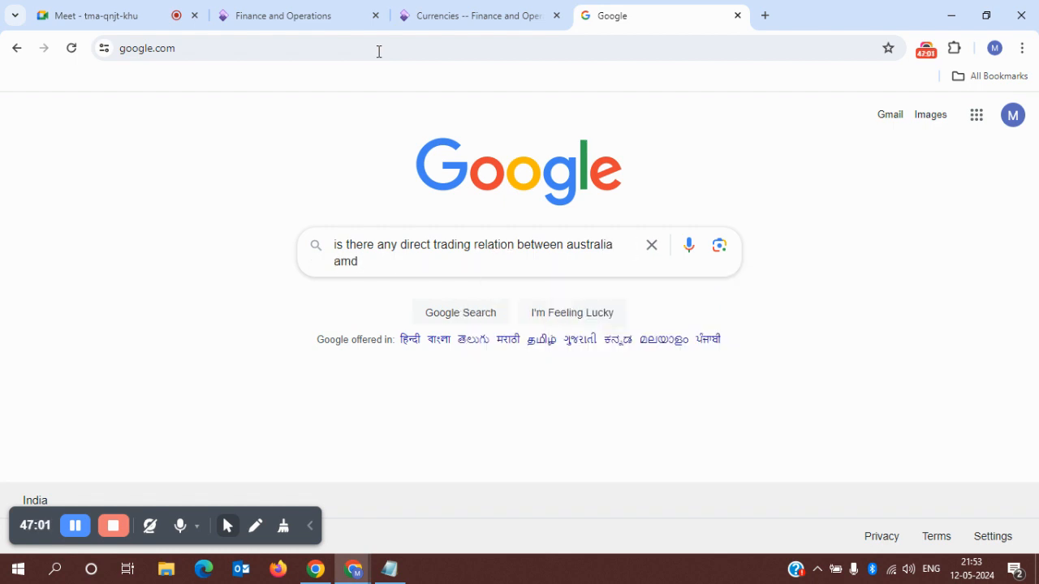
{"action": "key", "text": "BackSpace"}
{"action": "key", "text": "BackSpace"}
{"action": "type", "text": "nd India"}
{"action": "key", "text": "Return"}
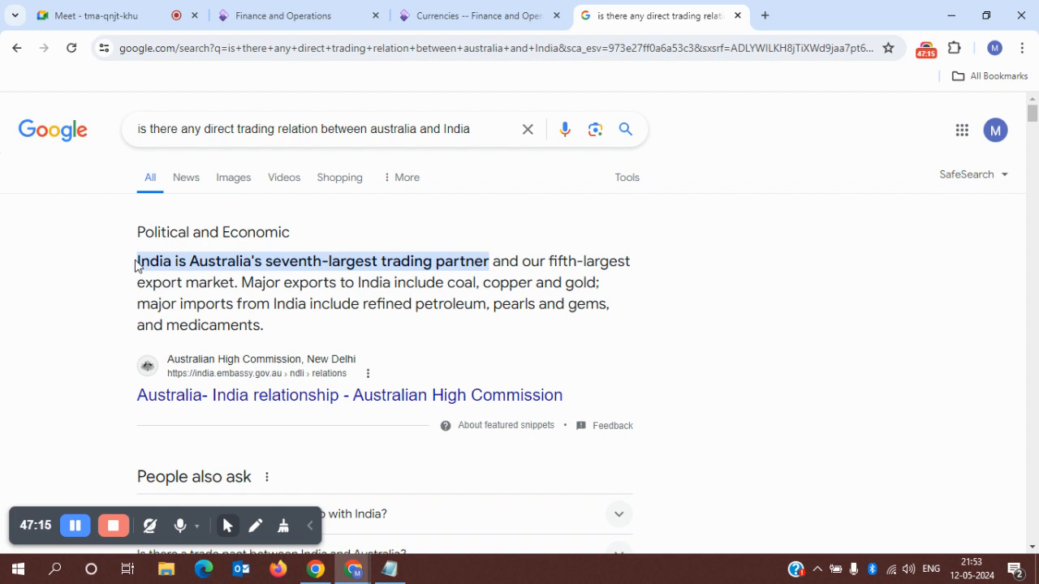
- Replace the Google query with a search for "exchange rate list today"
{"action": "left_click", "coordinate": [526, 129]}
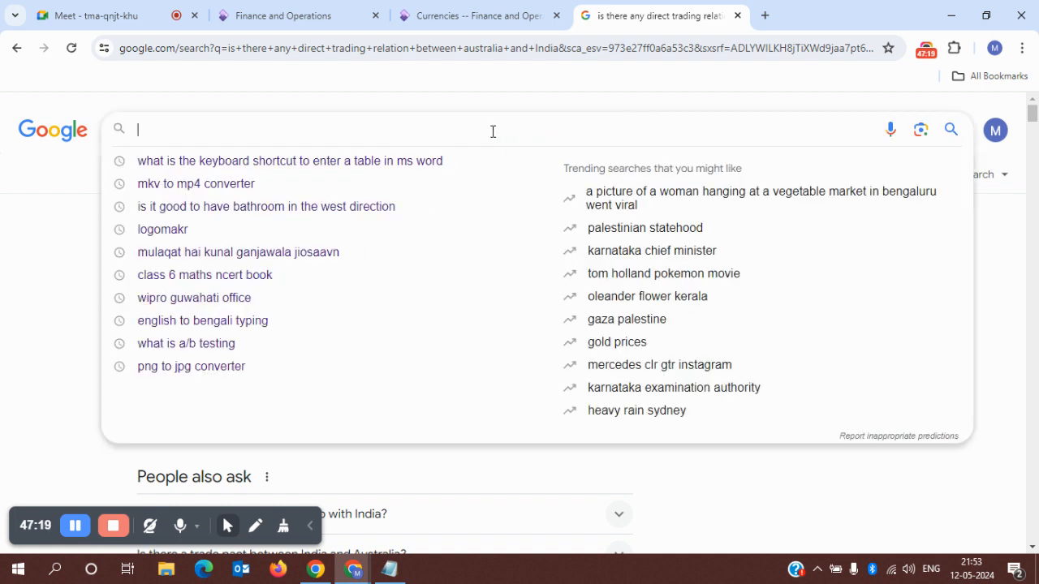
{"action": "type", "text": "exchan"}
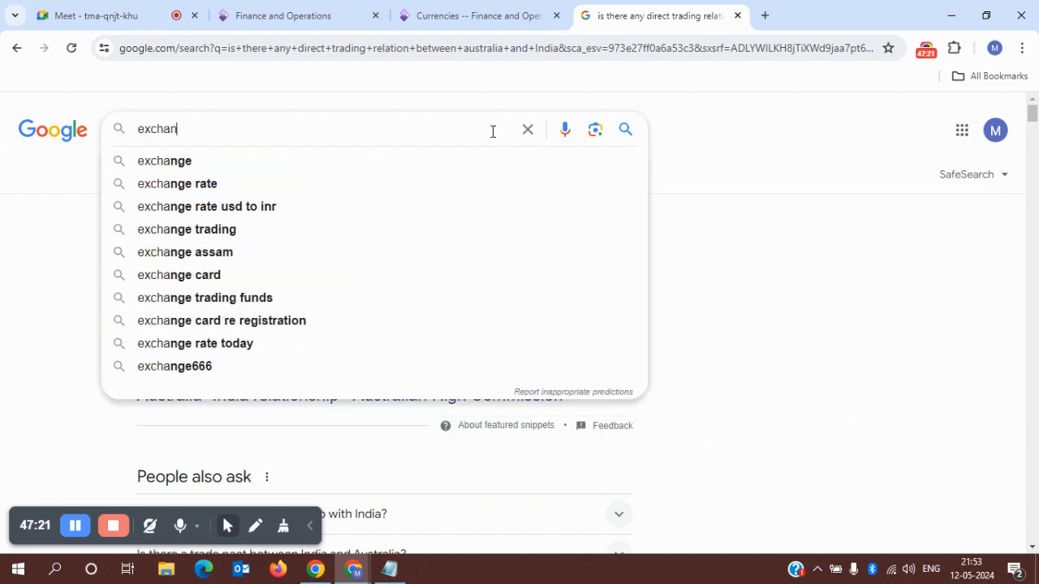
{"action": "type", "text": "ge rate list"}
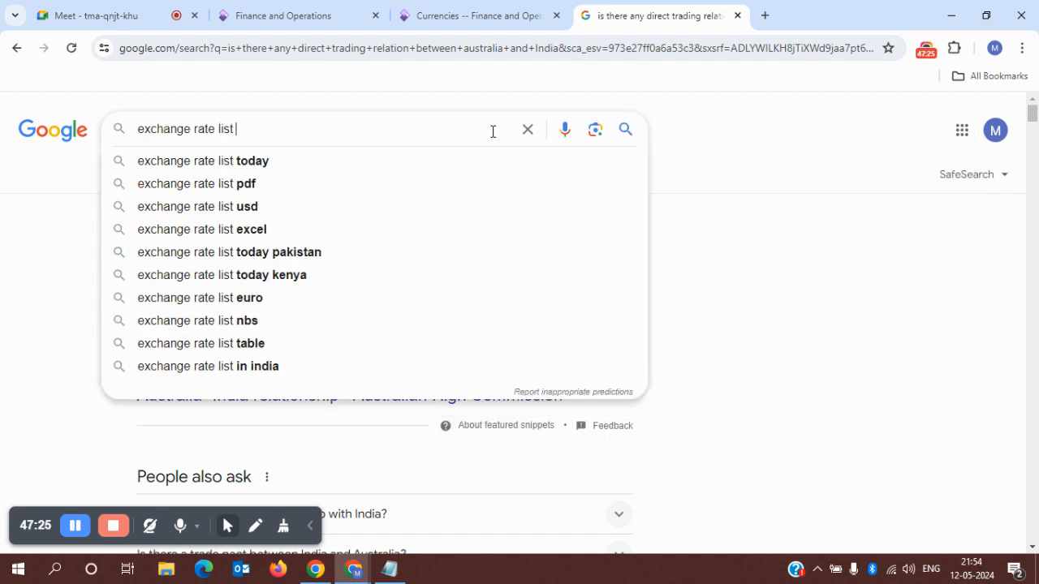
{"action": "key", "text": "Down"}
{"action": "key", "text": "Return"}
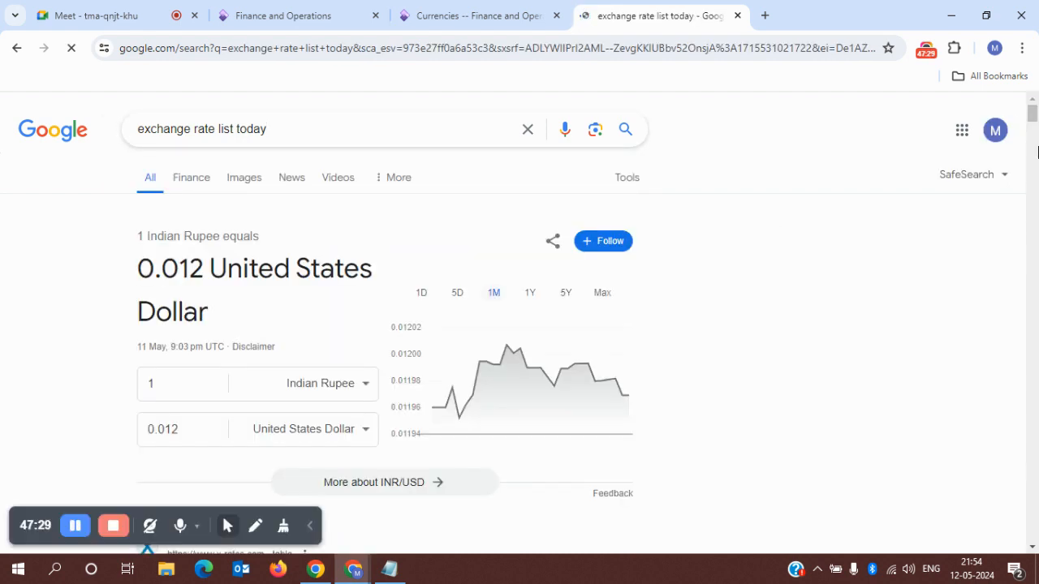
- Open the X-Rates Currency Exchange Table (Indian Rupee - INR) result and examine its exchange rates table
{"action": "left_click", "coordinate": [1033, 548]}
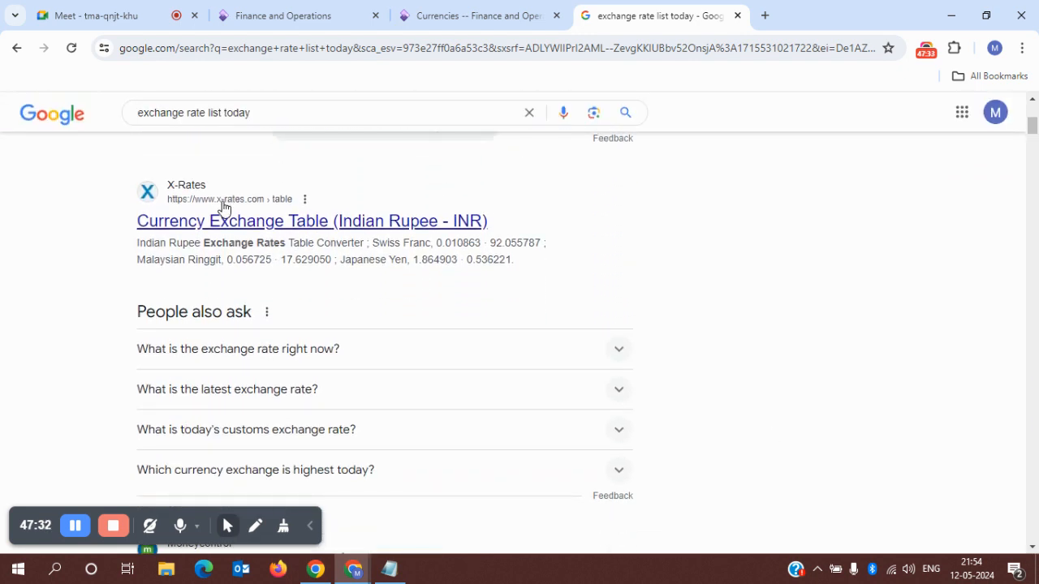
{"action": "left_click", "coordinate": [286, 227]}
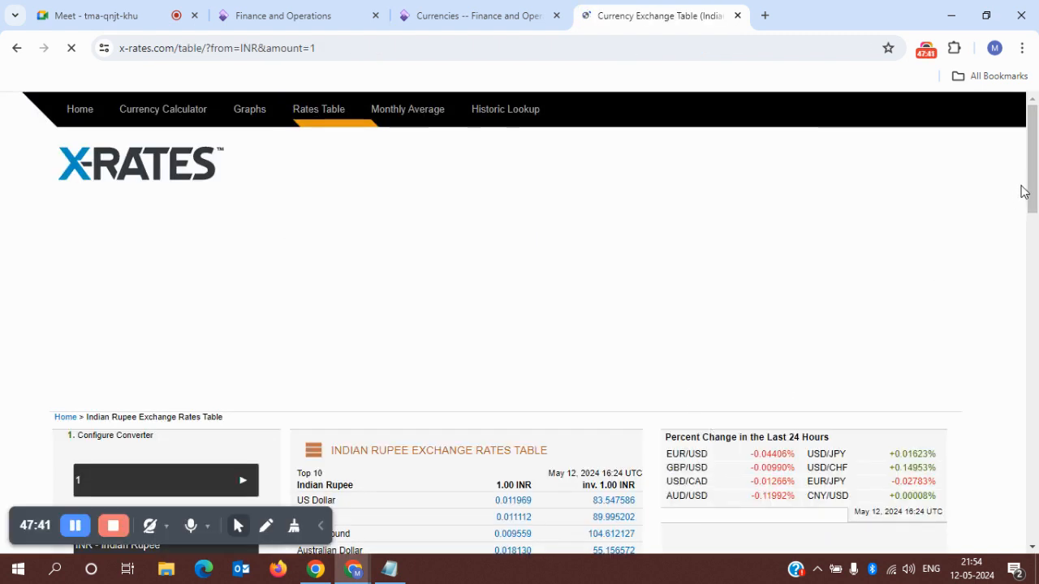
{"action": "left_click_drag", "start_coordinate": [1037, 163], "coordinate": [1038, 232]}
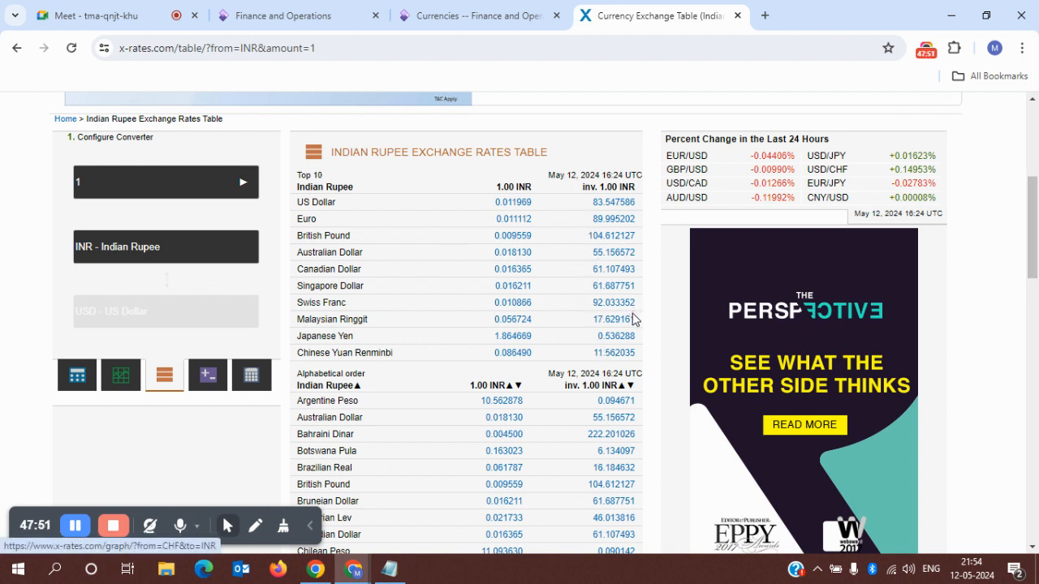
{"action": "mouse_move", "coordinate": [1027, 235]}
{"action": "left_mouse_down"}
{"action": "mouse_move", "coordinate": [1037, 261]}
{"action": "mouse_move", "coordinate": [1037, 244]}
{"action": "left_mouse_up"}
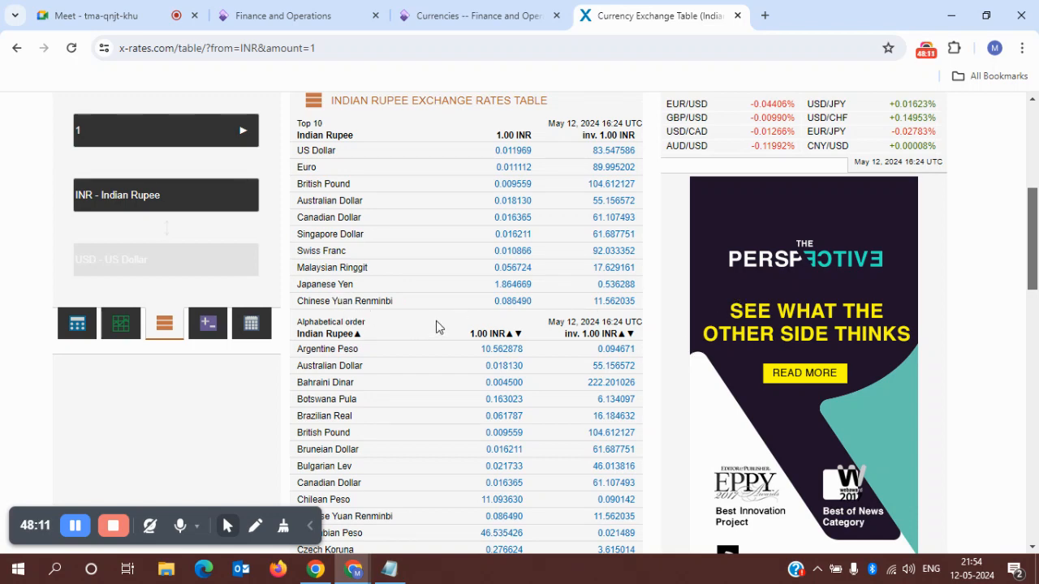
{"action": "left_click_drag", "start_coordinate": [1038, 221], "coordinate": [1038, 122]}
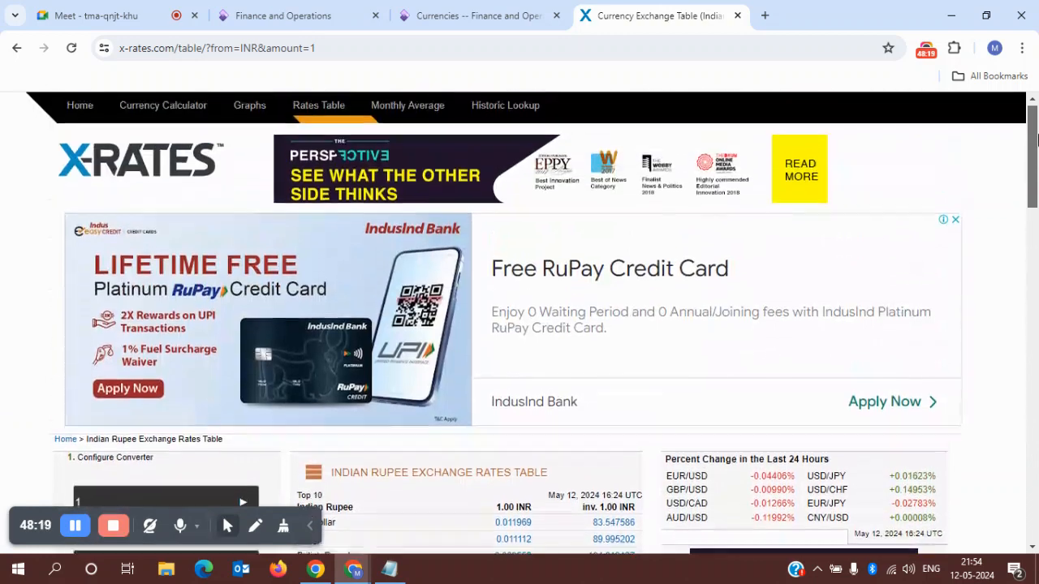
- Share the X-Rates Indian Rupee table's link in the Google Meet chat, and close the X-Rates tab
{"action": "left_click", "coordinate": [322, 48]}
{"action": "key", "text": "ctrl+c"}
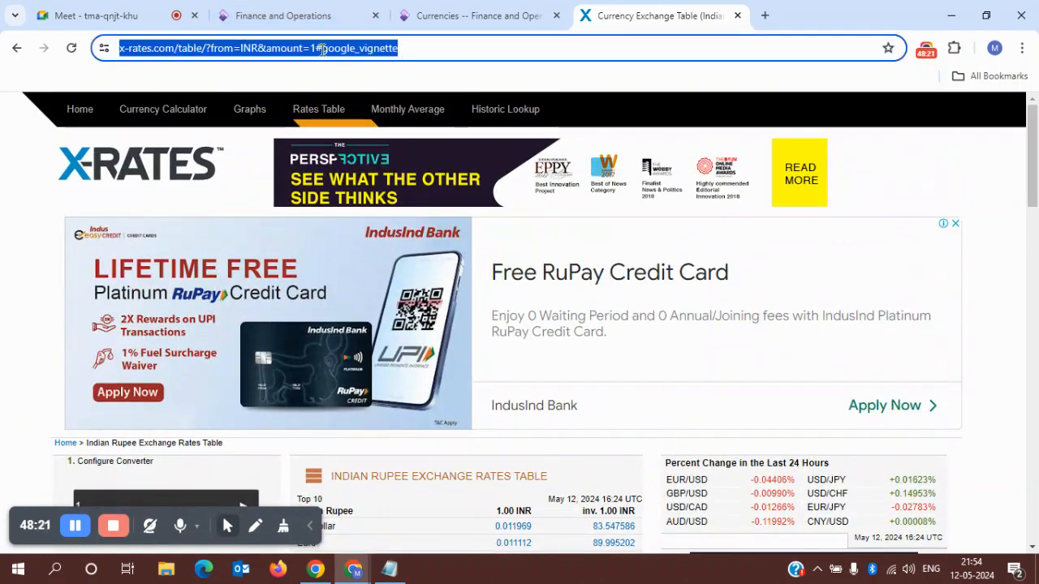
{"action": "left_click", "coordinate": [61, 13]}
{"action": "left_click", "coordinate": [808, 464]}
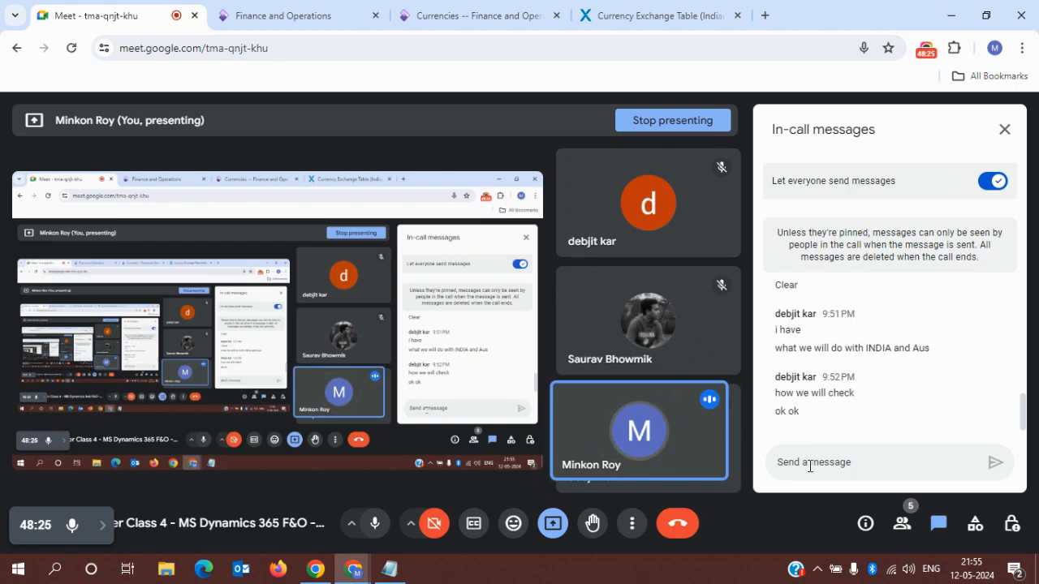
{"action": "key", "text": "ctrl+v"}
{"action": "key", "text": "Return"}
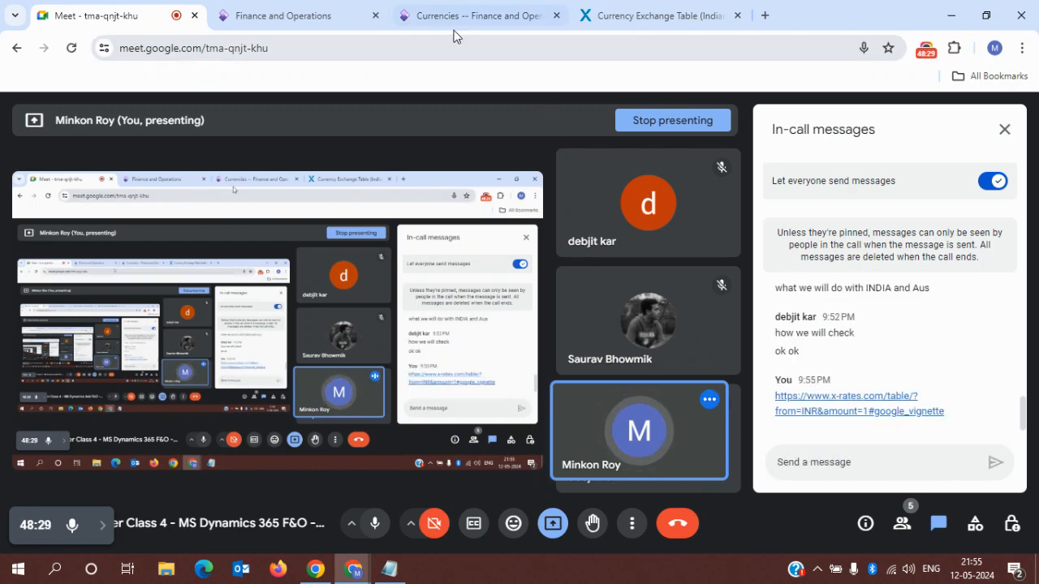
{"action": "left_click", "coordinate": [617, 16]}
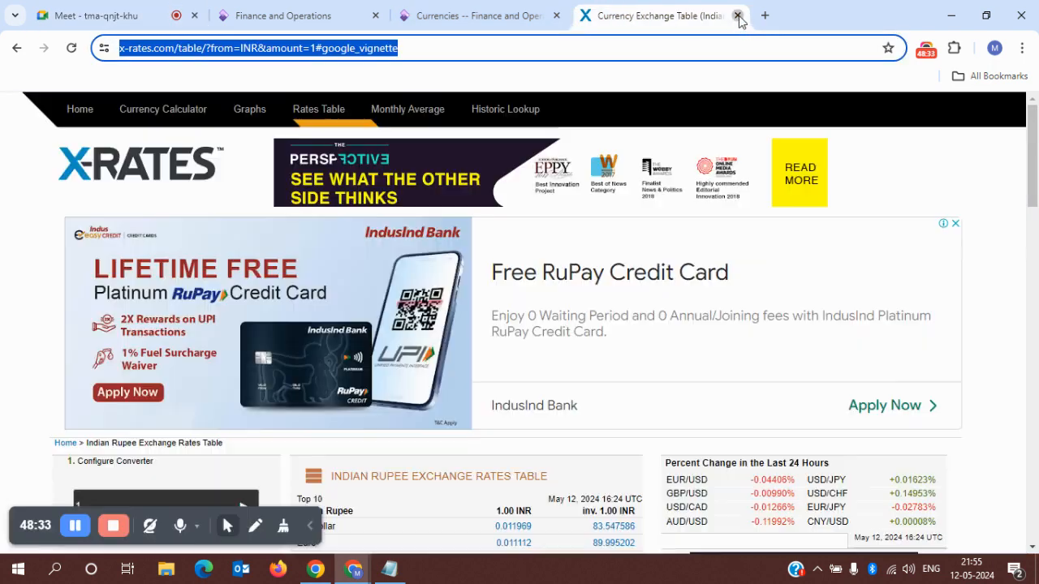
{"action": "left_click", "coordinate": [739, 16]}
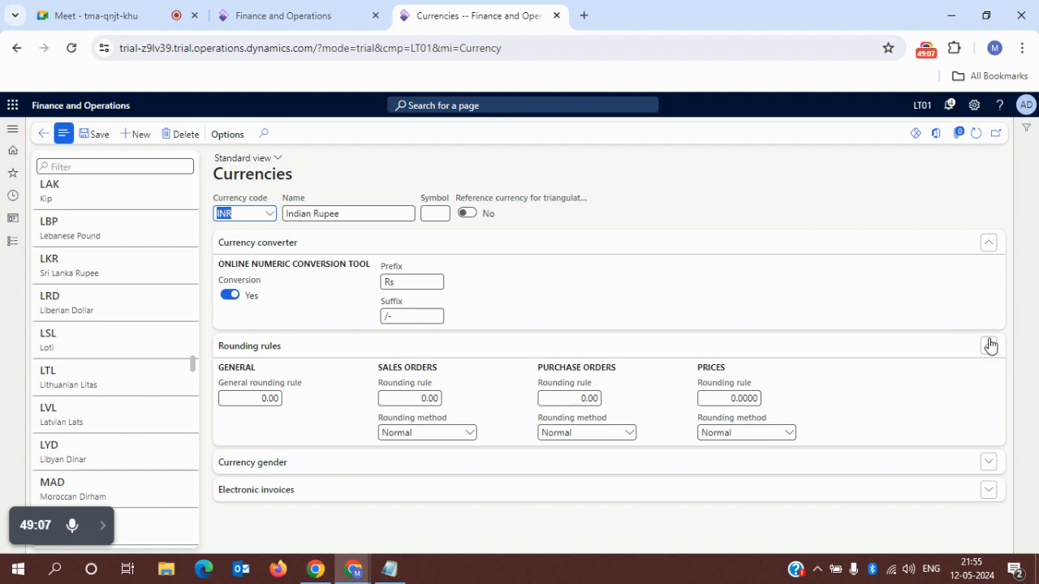
- Try to collapse the Currency converter section, dismiss the errors, and expand the Currency gender section for INR
{"action": "left_click", "coordinate": [988, 247]}
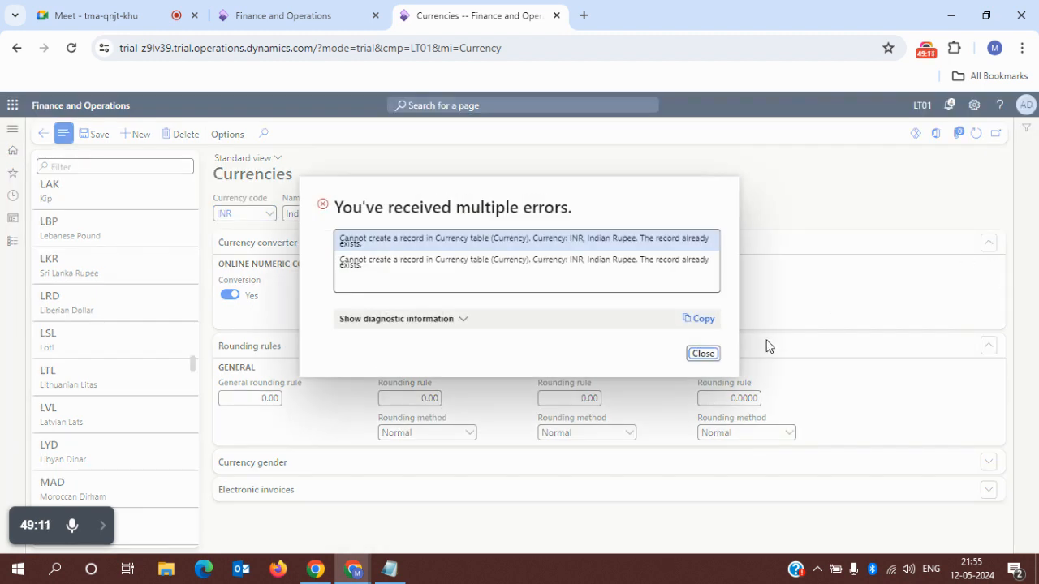
{"action": "left_click", "coordinate": [704, 354]}
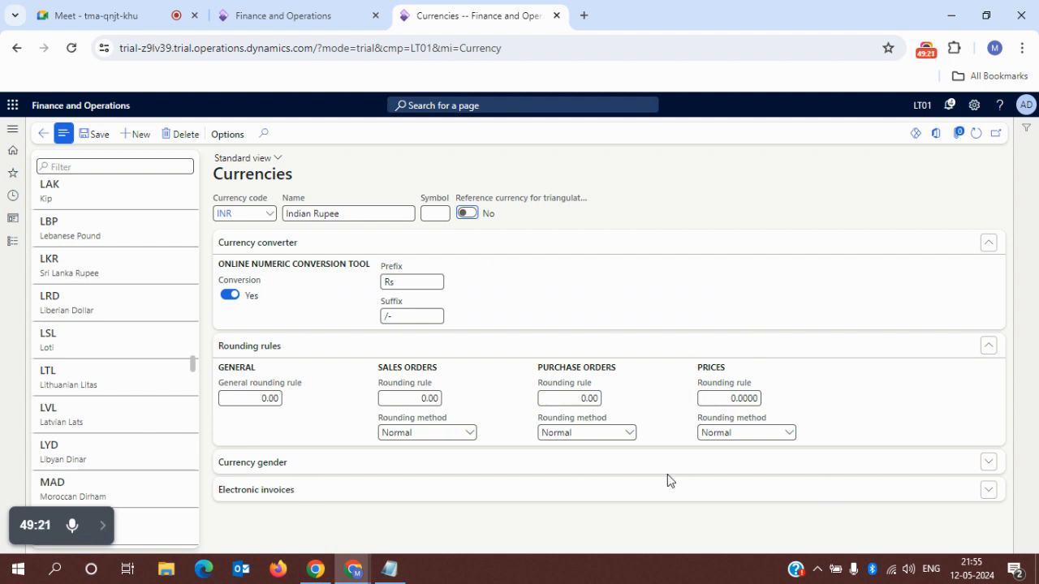
{"action": "left_click", "coordinate": [990, 463]}
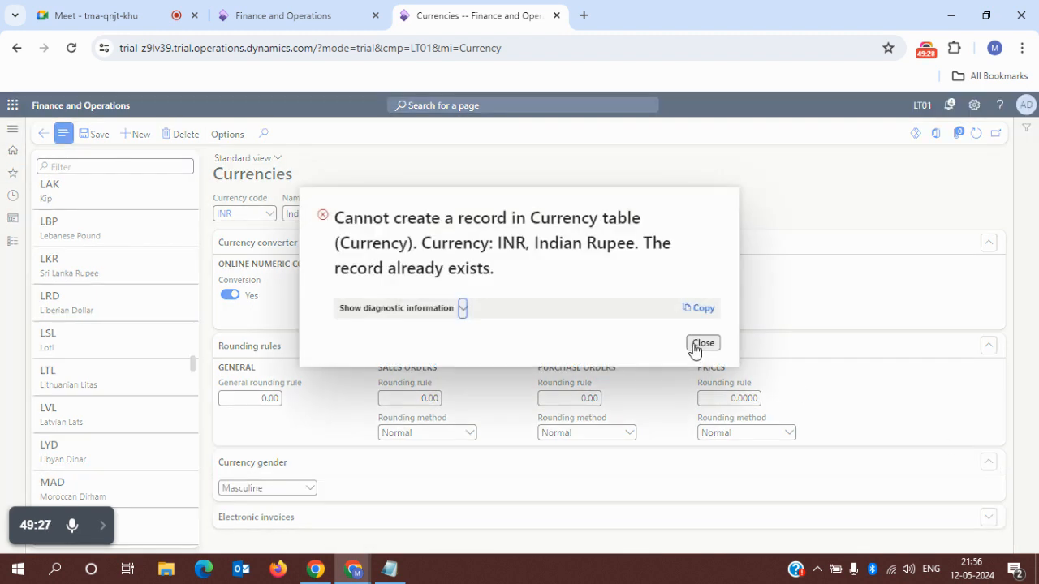
- Discard the unsaved duplicate INR currency record and filter the currency list by currency code INR
{"action": "left_click", "coordinate": [694, 347]}
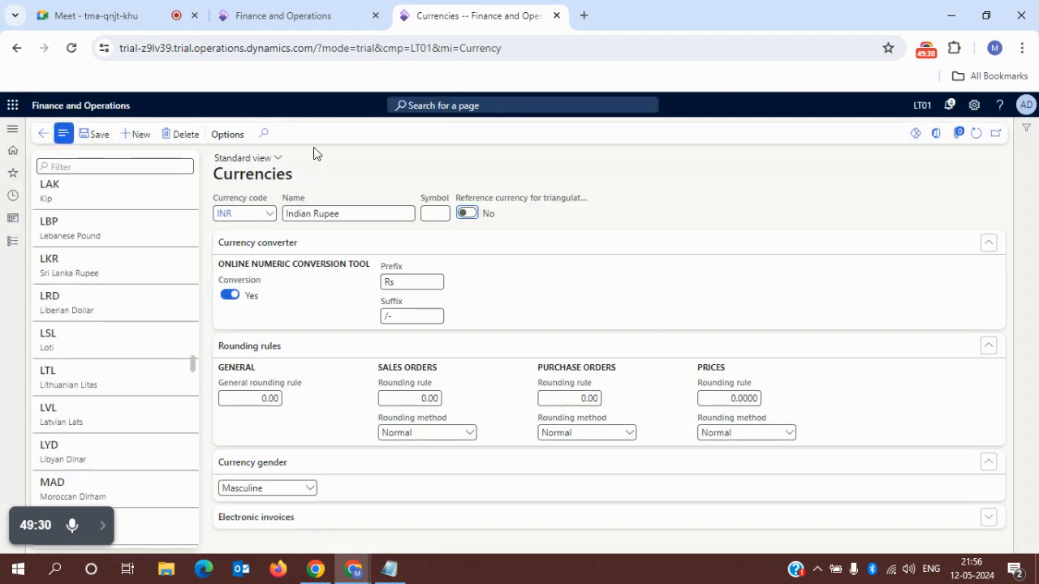
{"action": "left_click", "coordinate": [180, 138]}
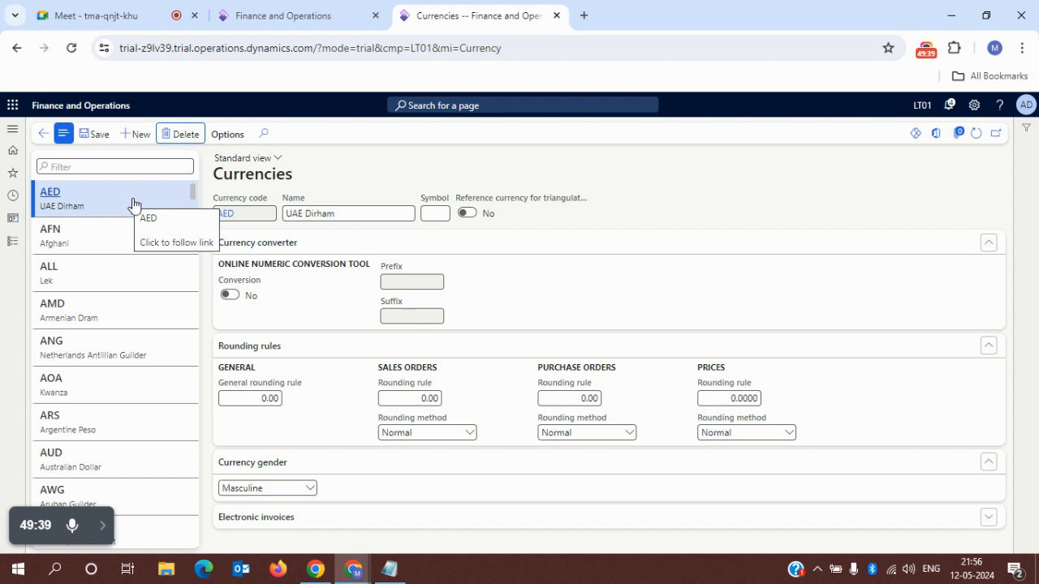
{"action": "left_click", "coordinate": [108, 165]}
{"action": "type", "text": "INR"}
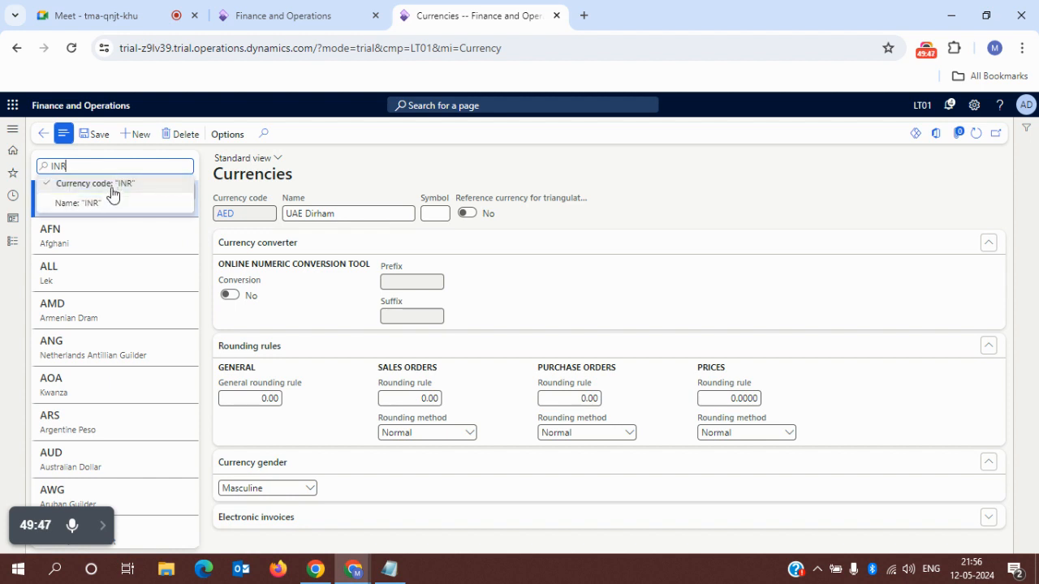
{"action": "left_click", "coordinate": [112, 185]}
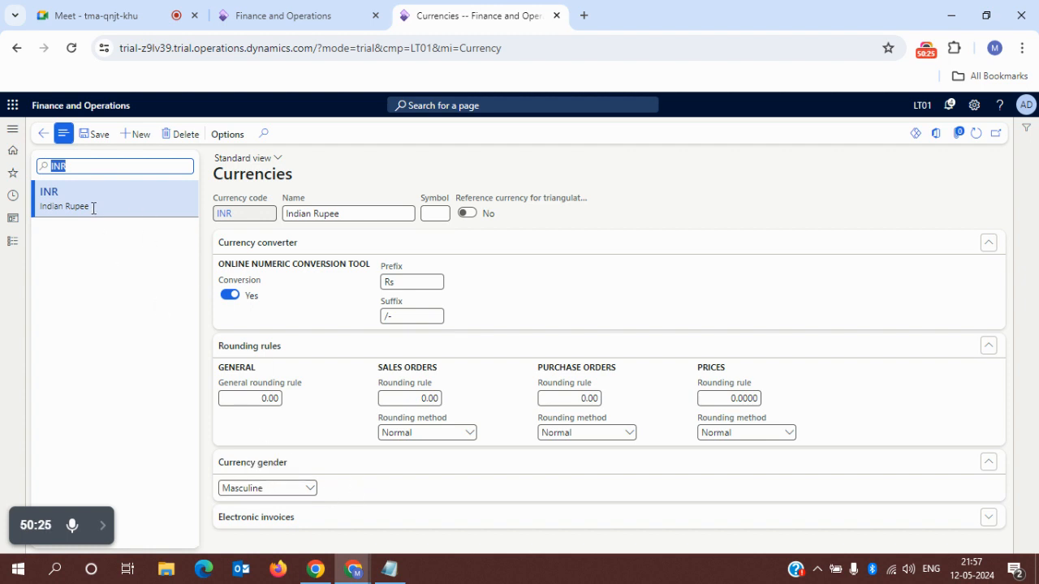
{"action": "key", "text": "BackSpace"}
{"action": "key", "text": "BackSpace"}
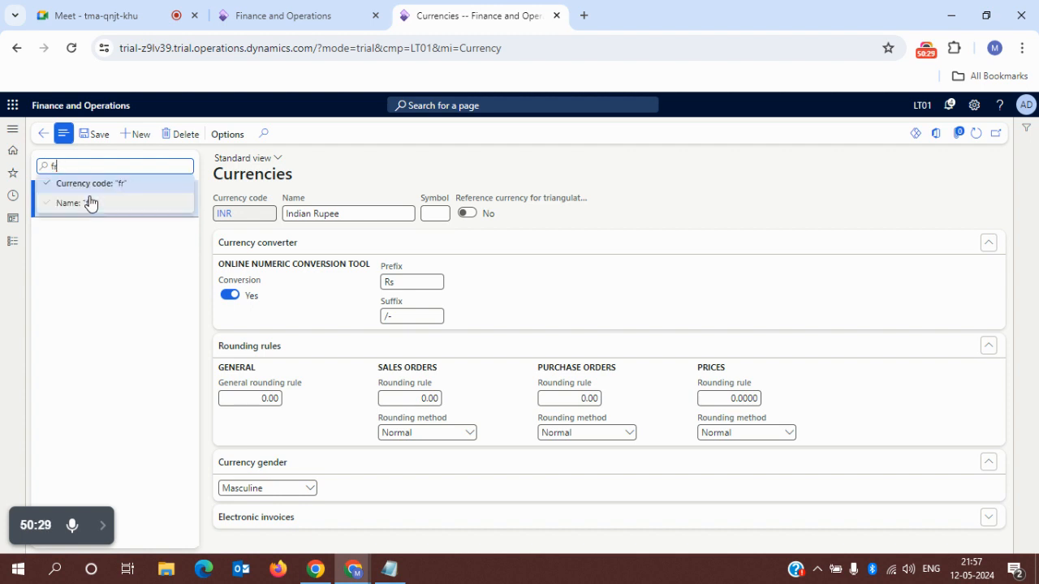
{"action": "type", "text": "R"}
{"action": "key", "text": "BackSpace"}
{"action": "key", "text": "BackSpace"}
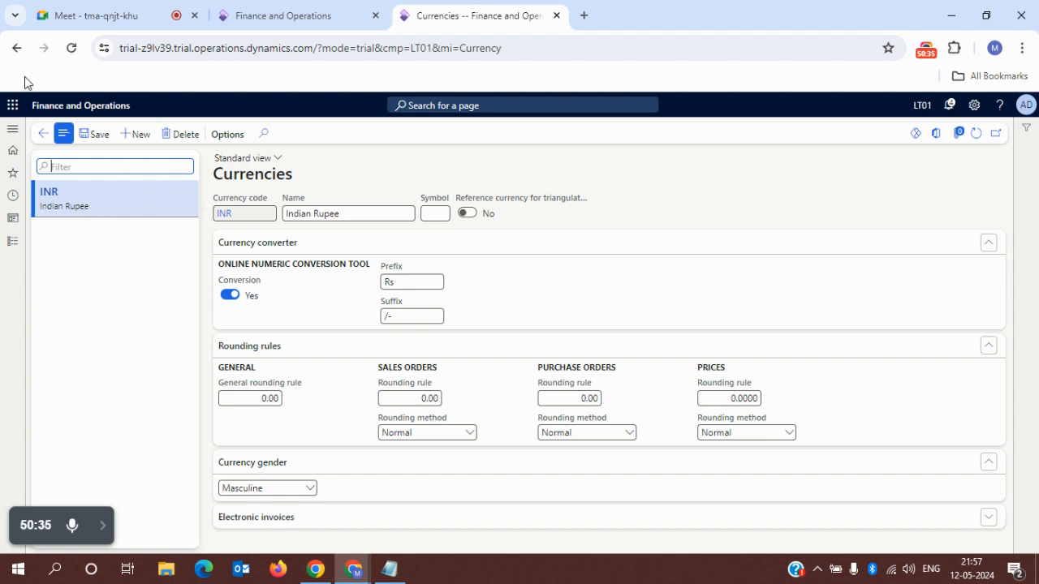
- Return to the dashboard, dismiss its welcome prompts and error message, and reopen the Currencies page from the General ledger module
{"action": "key", "text": "Escape"}
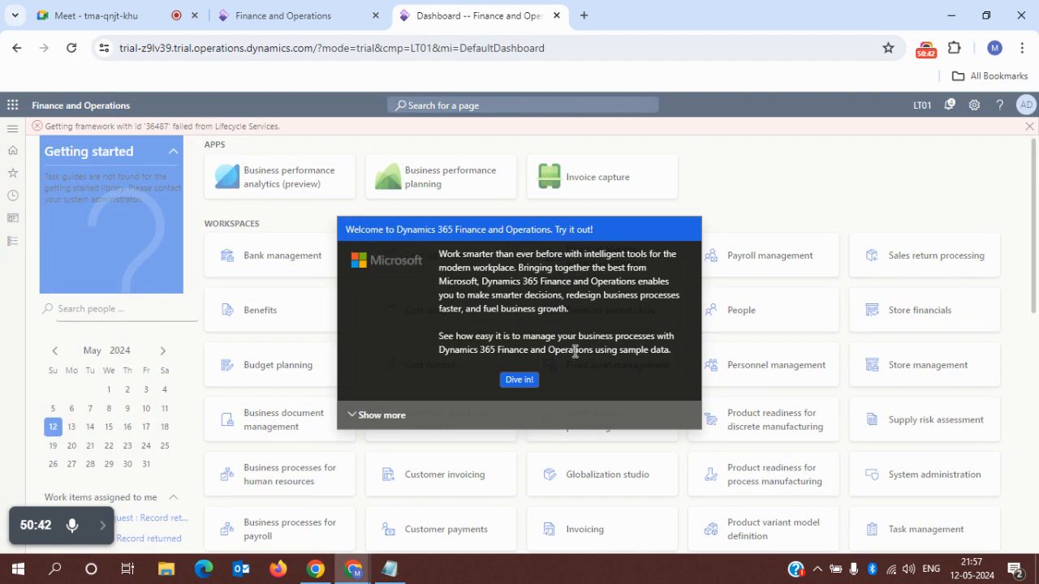
{"action": "left_click", "coordinate": [530, 379]}
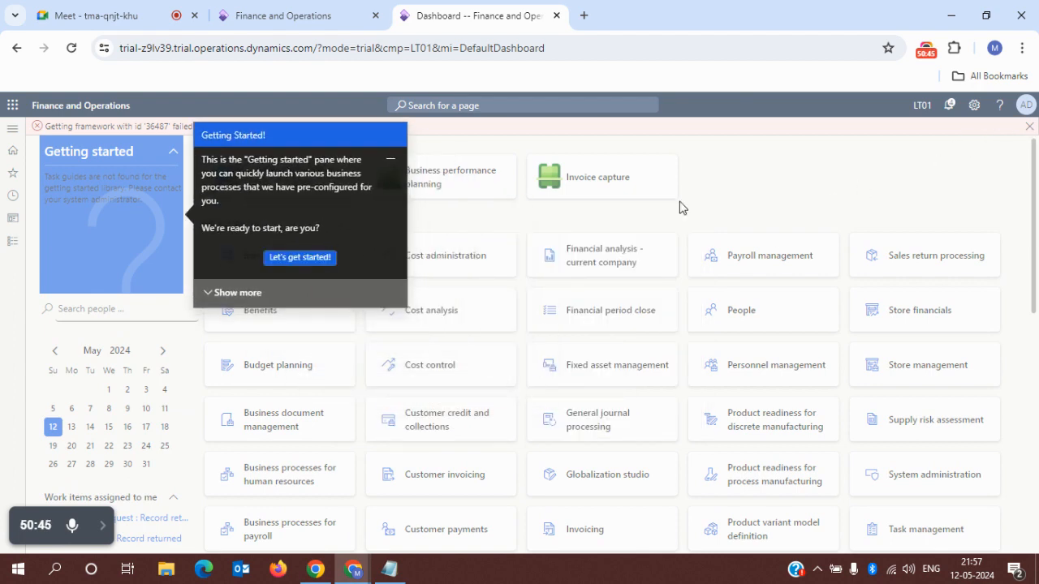
{"action": "left_click", "coordinate": [315, 260]}
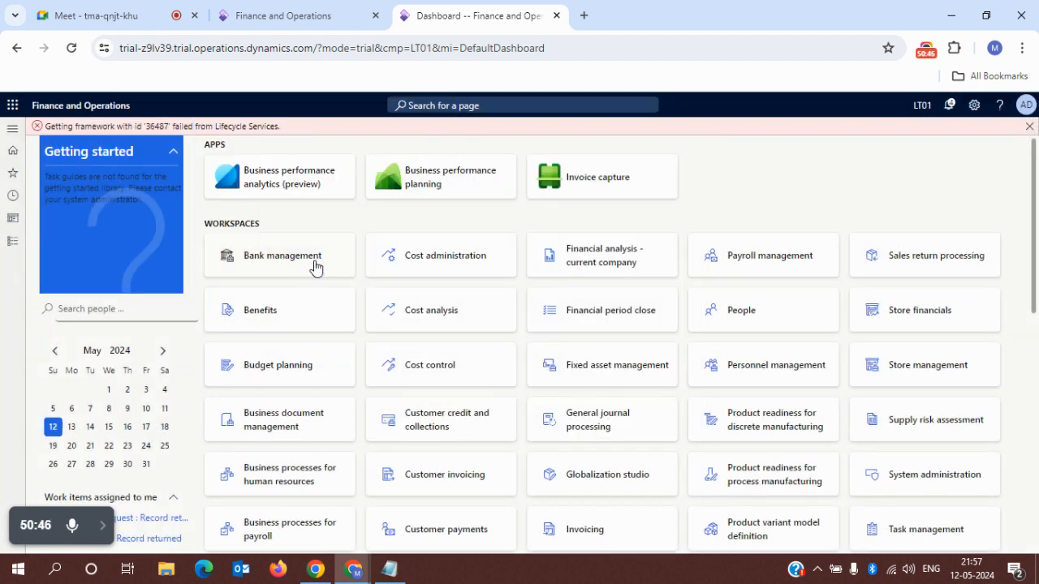
{"action": "left_click", "coordinate": [1029, 126]}
{"action": "left_click", "coordinate": [12, 241]}
{"action": "left_click", "coordinate": [214, 416]}
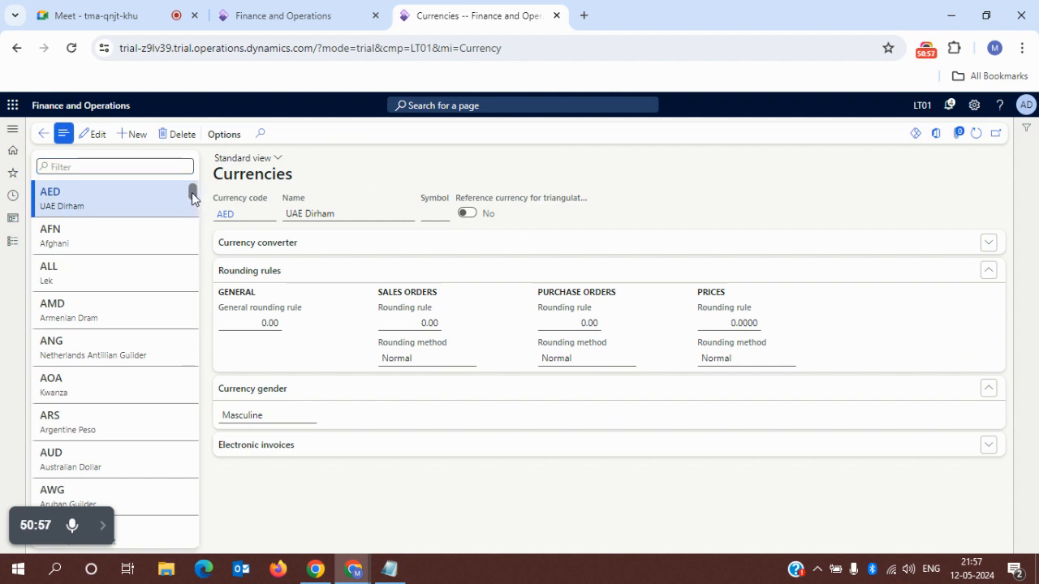
- Browse the currency list and filter it by currency code "france"
{"action": "scroll", "coordinate": [191, 193], "scroll_direction": "down", "scroll_amount": 2}
{"action": "scroll", "coordinate": [194, 203], "scroll_direction": "down", "scroll_amount": 3}
{"action": "scroll", "coordinate": [195, 209], "scroll_direction": "down", "scroll_amount": 2}
{"action": "scroll", "coordinate": [195, 202], "scroll_direction": "up", "scroll_amount": 3}
{"action": "left_click", "coordinate": [126, 166]}
{"action": "type", "text": "france"}
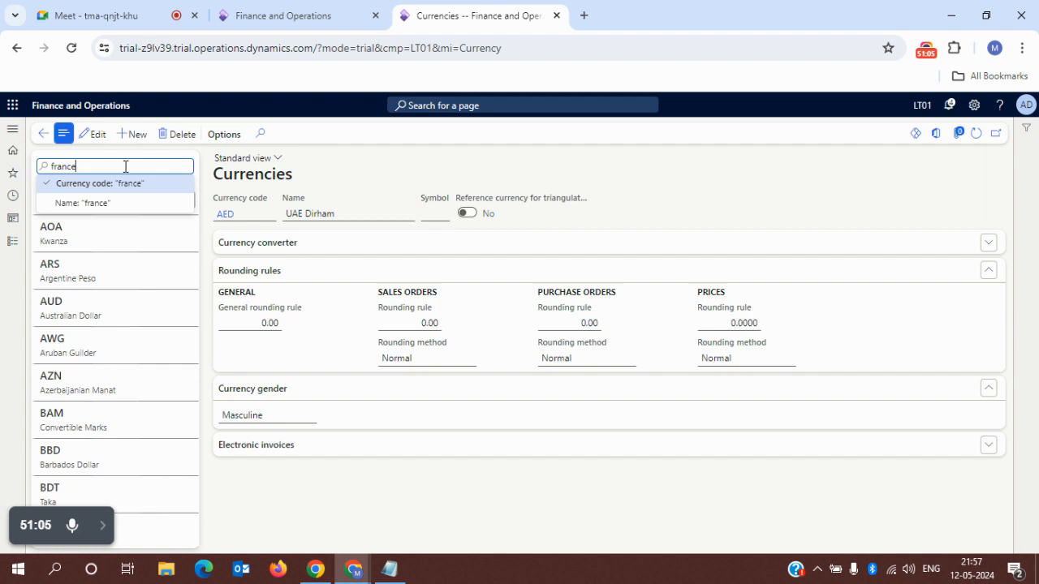
{"action": "left_click", "coordinate": [118, 185]}
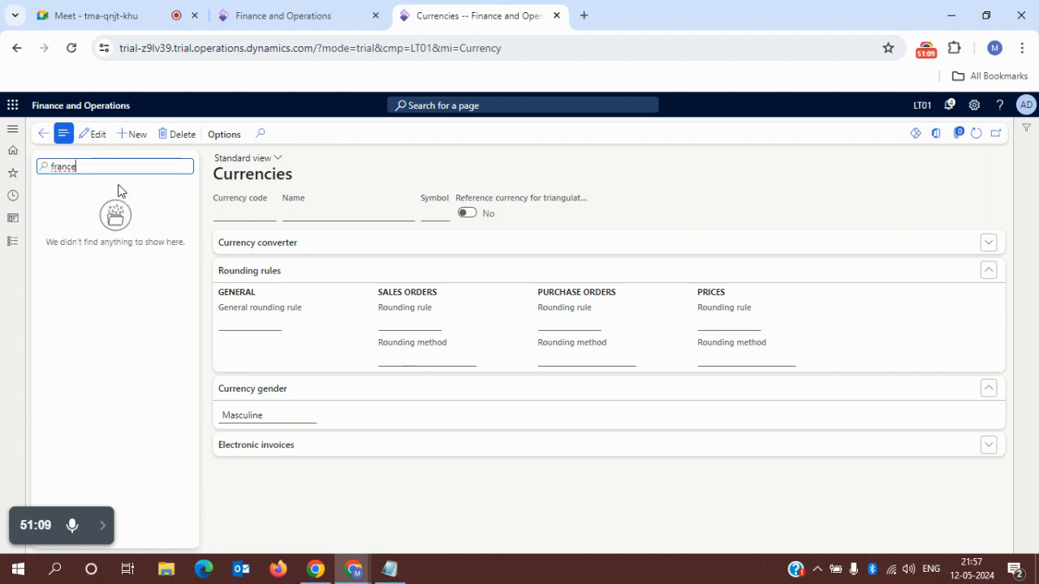
- Clear the currency list filter and filter by currency code AUD instead
{"action": "key", "text": "BackSpace"}
{"action": "key", "text": "BackSpace"}
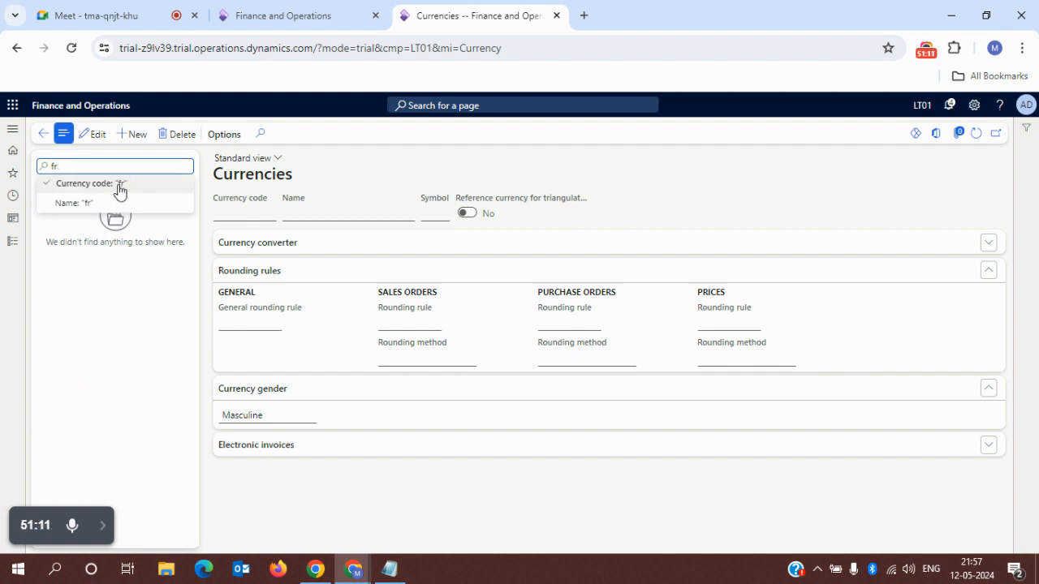
{"action": "key", "text": "BackSpace"}
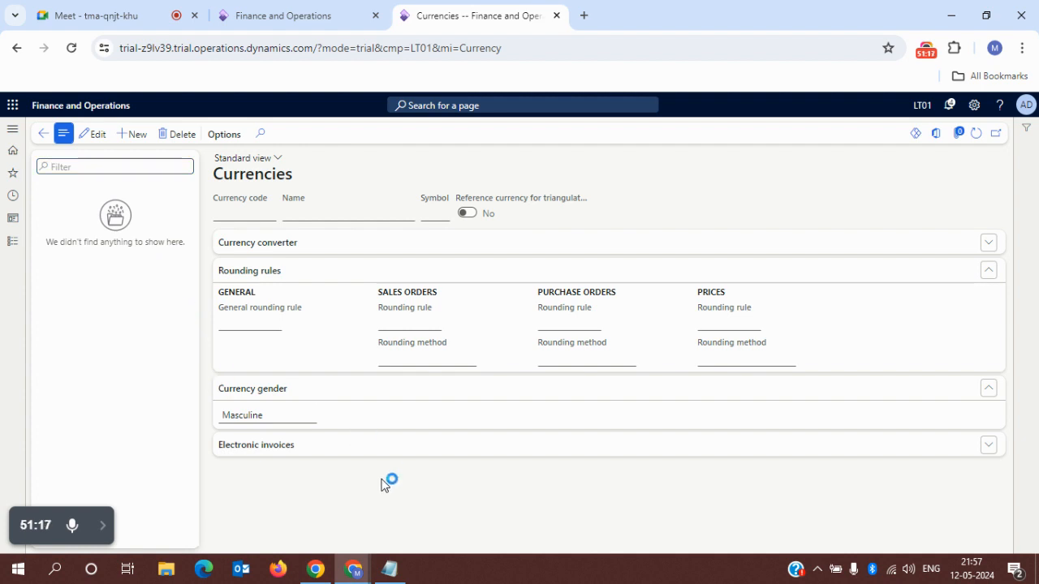
{"action": "left_click", "coordinate": [84, 166]}
{"action": "type", "text": "AUD"}
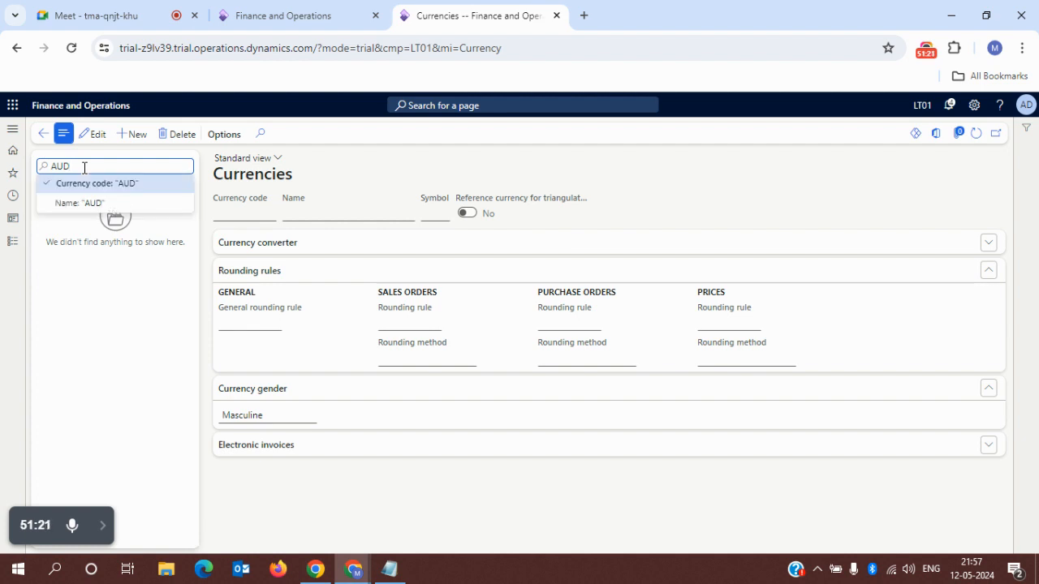
{"action": "key", "text": "Return"}
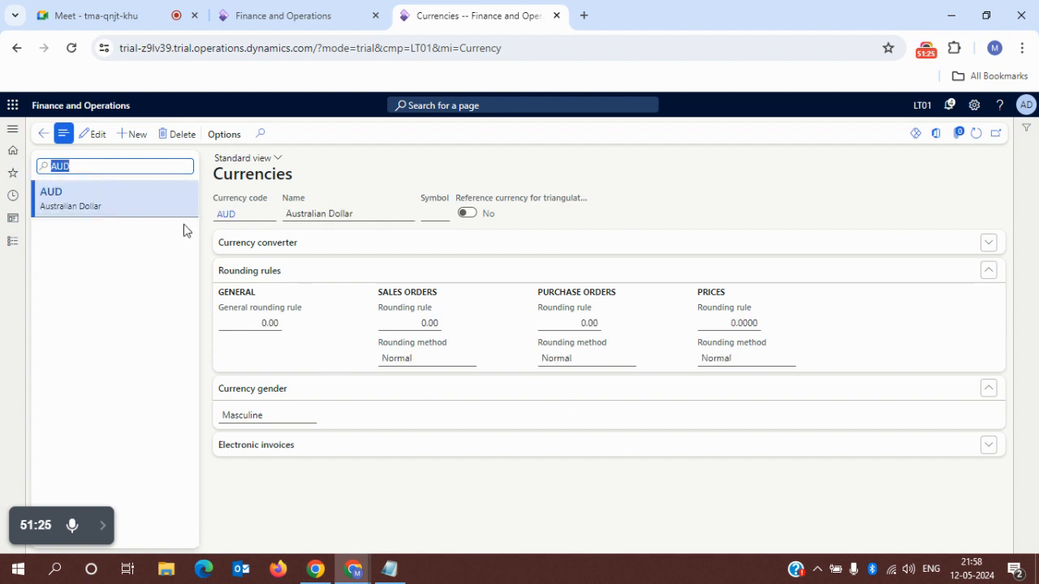
- Clear the AUD filter and reopen the Currencies page from the General ledger module to list all currencies
{"action": "key", "text": "BackSpace"}
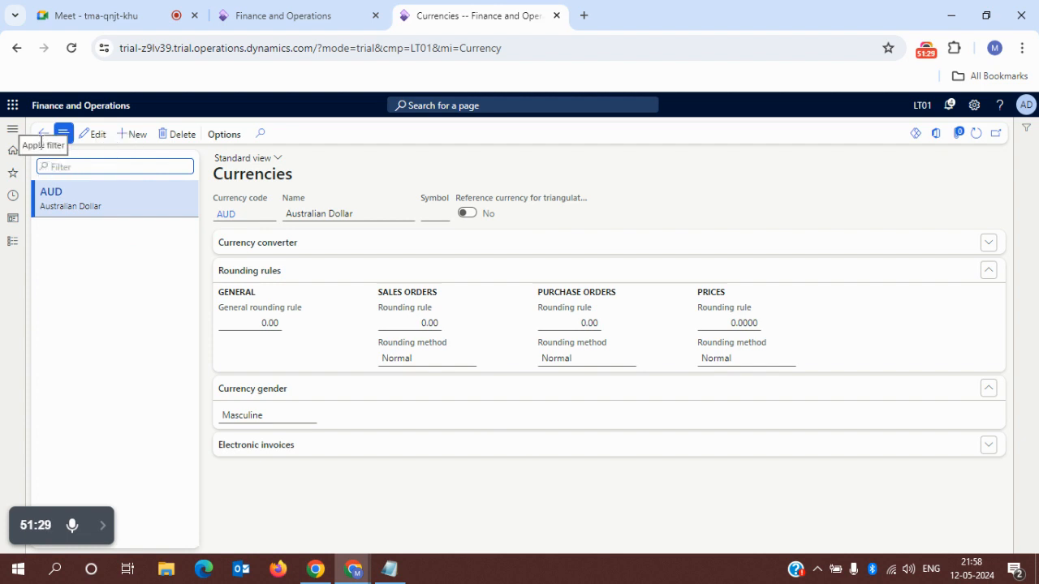
{"action": "left_click", "coordinate": [42, 134]}
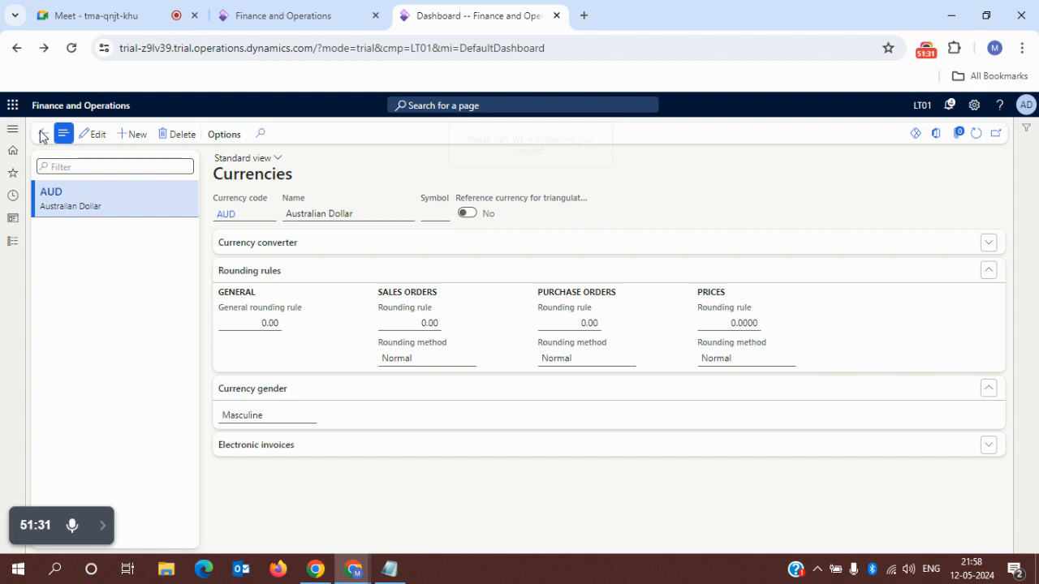
{"action": "left_click", "coordinate": [12, 246]}
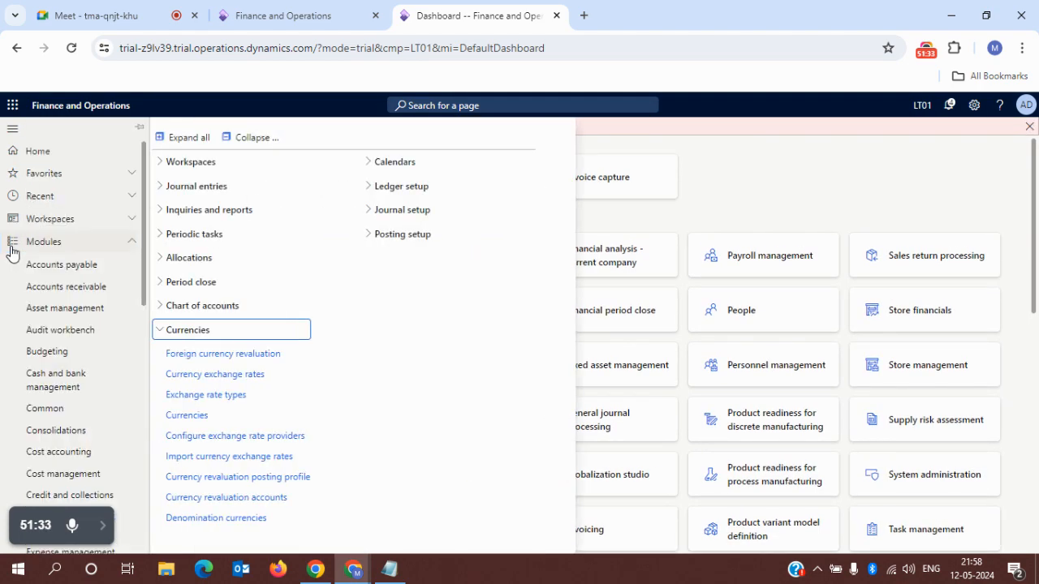
{"action": "left_click", "coordinate": [213, 423]}
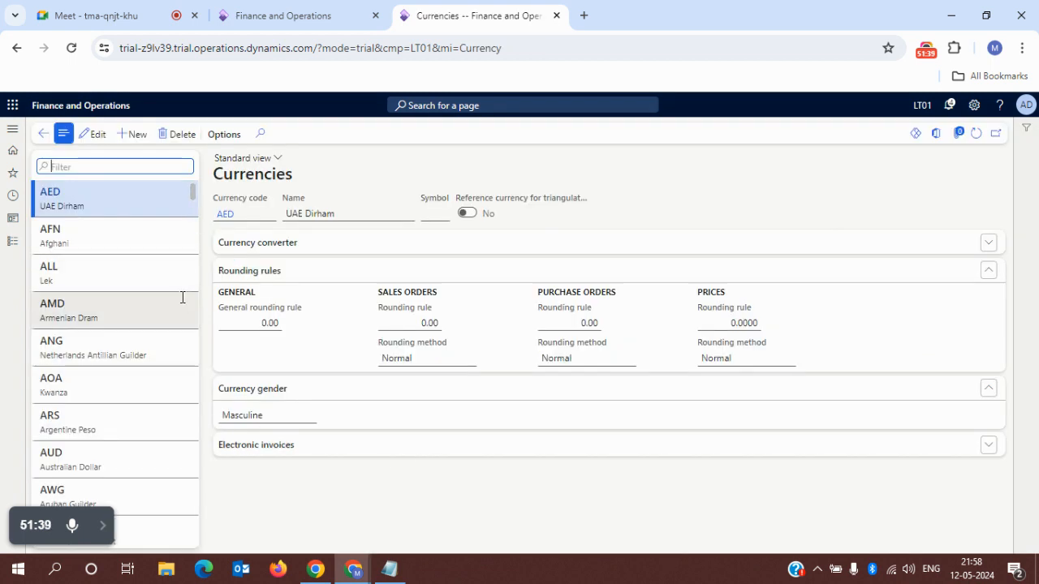
- Examine the Argentine Peso, Franc Congolais, WIR Euro and Canadian Dollar records in the currency list
{"action": "left_click", "coordinate": [158, 420]}
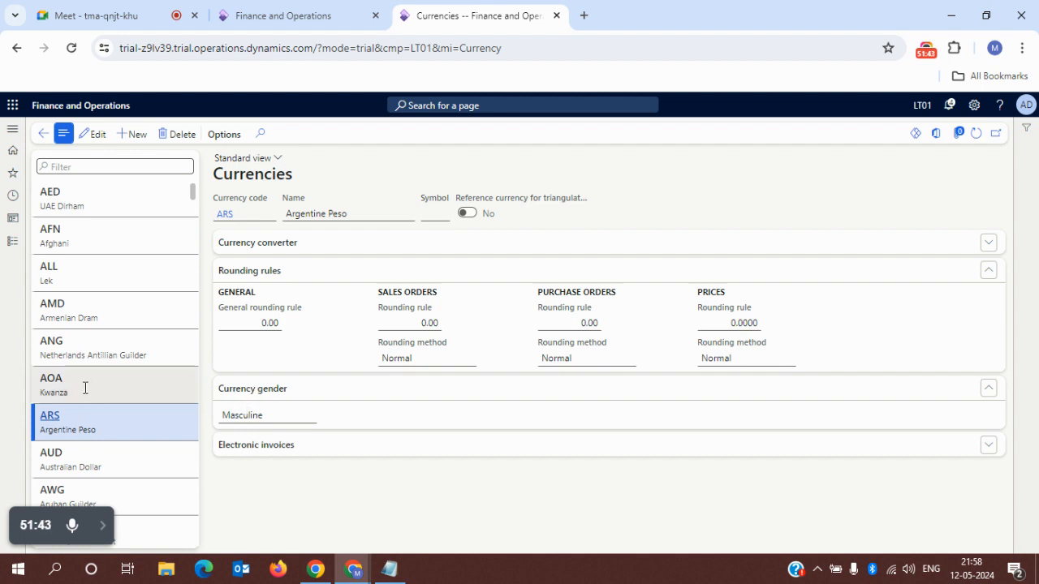
{"action": "left_click_drag", "start_coordinate": [191, 184], "coordinate": [202, 232]}
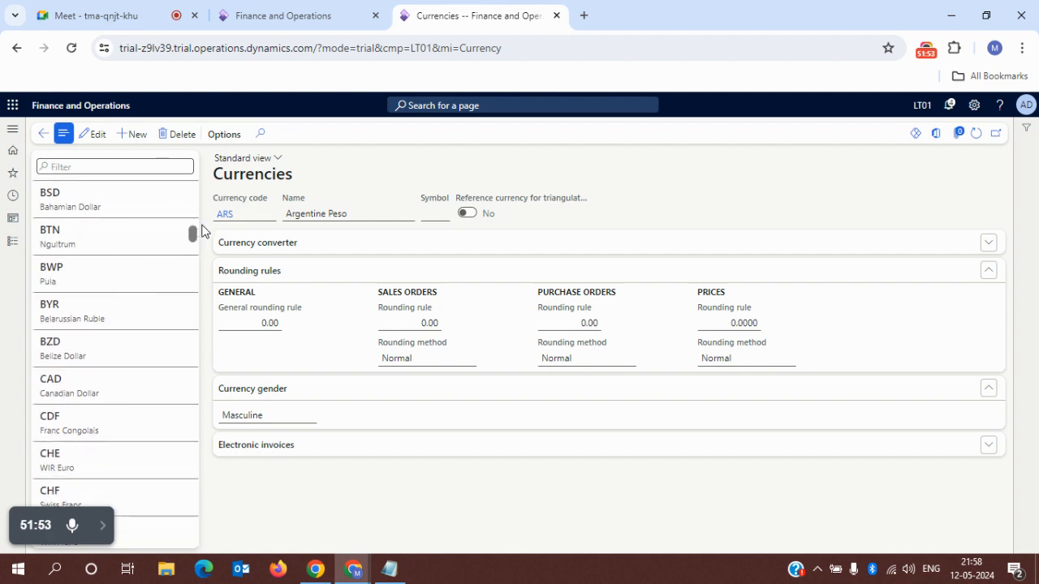
{"action": "left_click", "coordinate": [149, 415]}
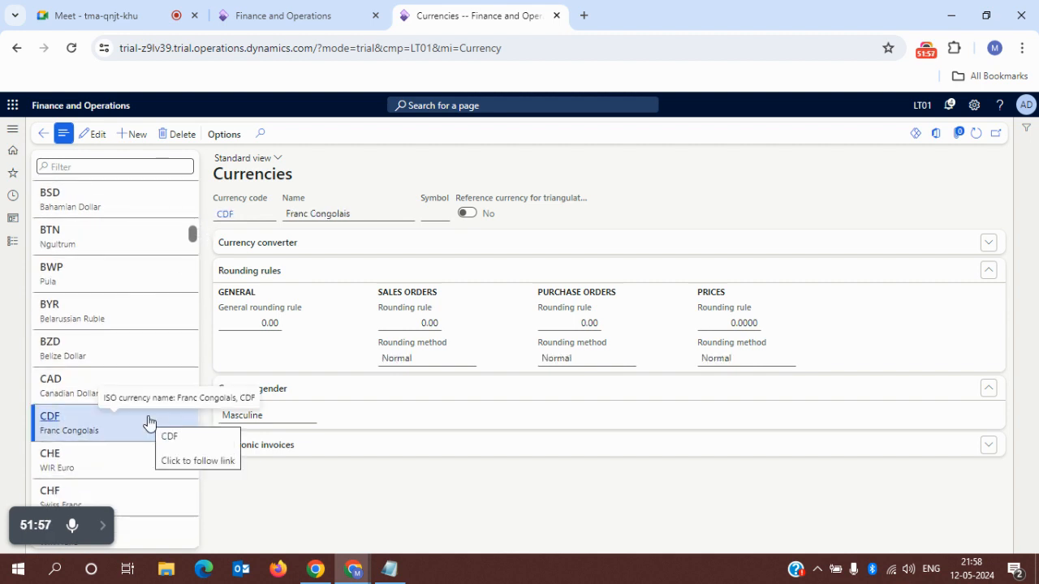
{"action": "left_click", "coordinate": [141, 464]}
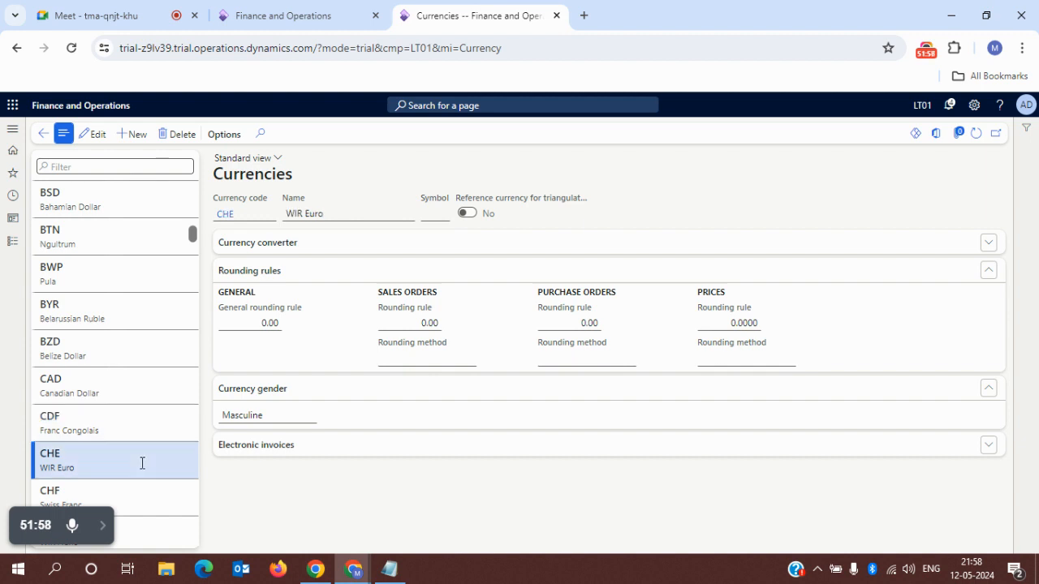
{"action": "left_click", "coordinate": [114, 396]}
{"action": "left_click_drag", "start_coordinate": [192, 235], "coordinate": [193, 251]}
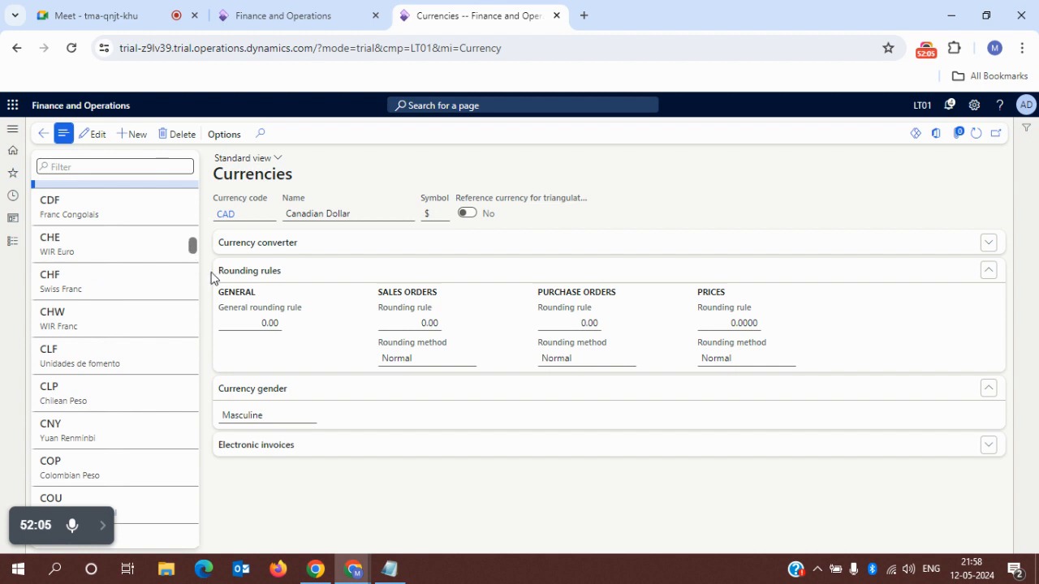
- Expand the Canadian Dollar's Electronic invoices section and collapse its Rounding rules and Currency gender sections
{"action": "left_click", "coordinate": [989, 445]}
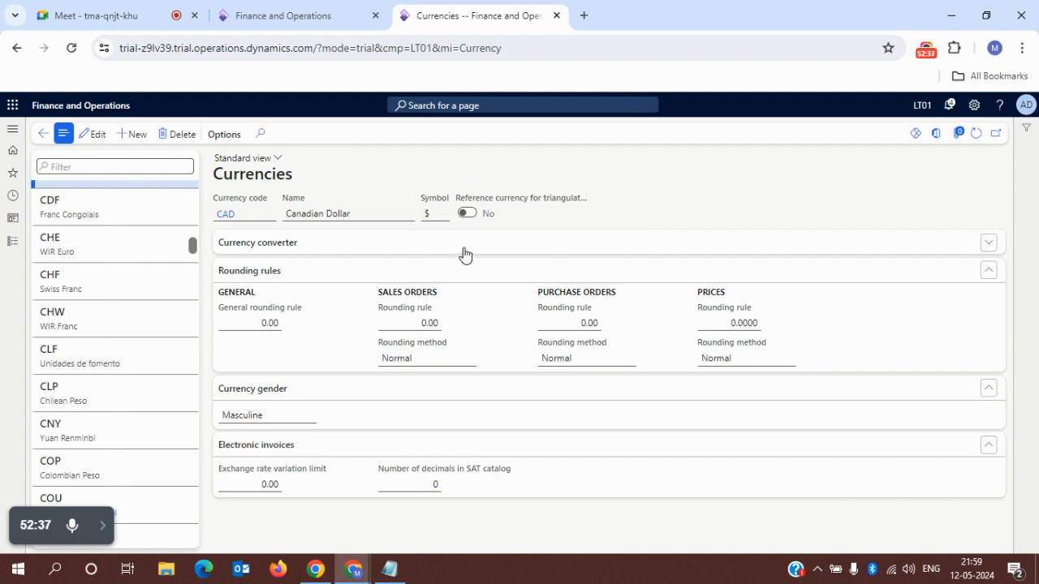
{"action": "left_click", "coordinate": [362, 274]}
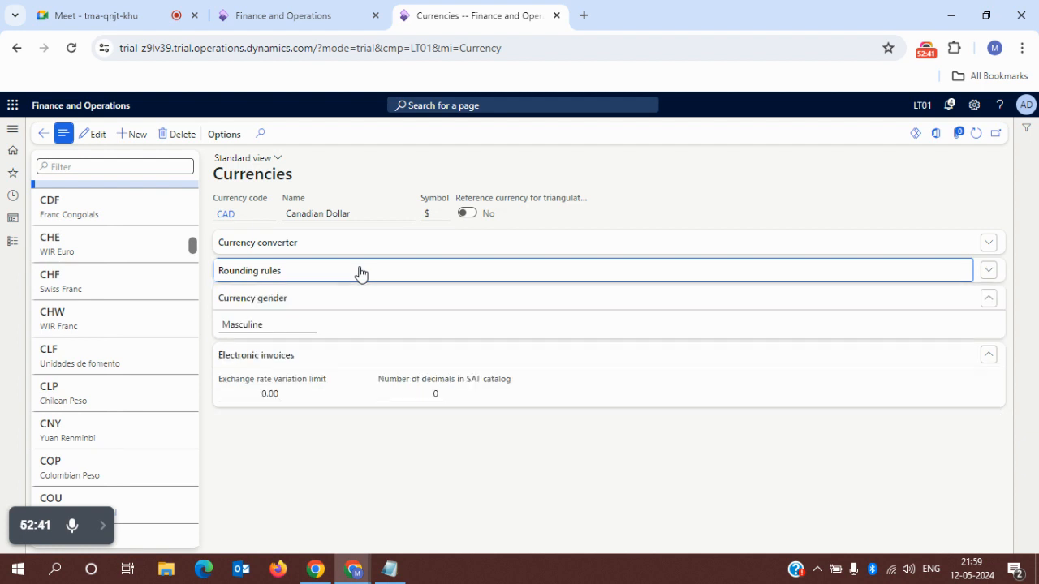
{"action": "left_click", "coordinate": [344, 301]}
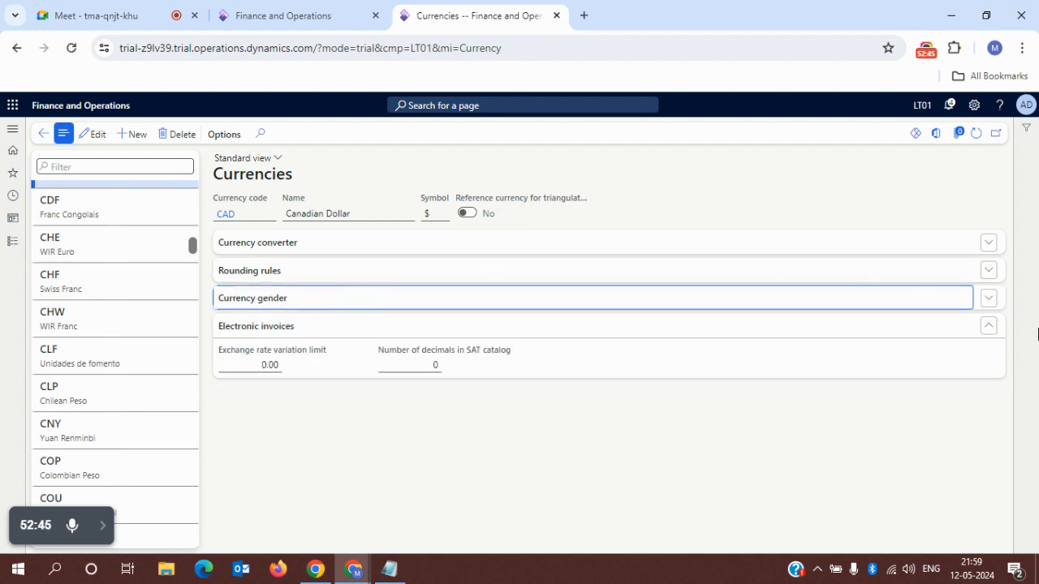
- Open the Exchange rate types page under the General ledger currencies and widen the Exchange rate type column
{"action": "left_click", "coordinate": [12, 245]}
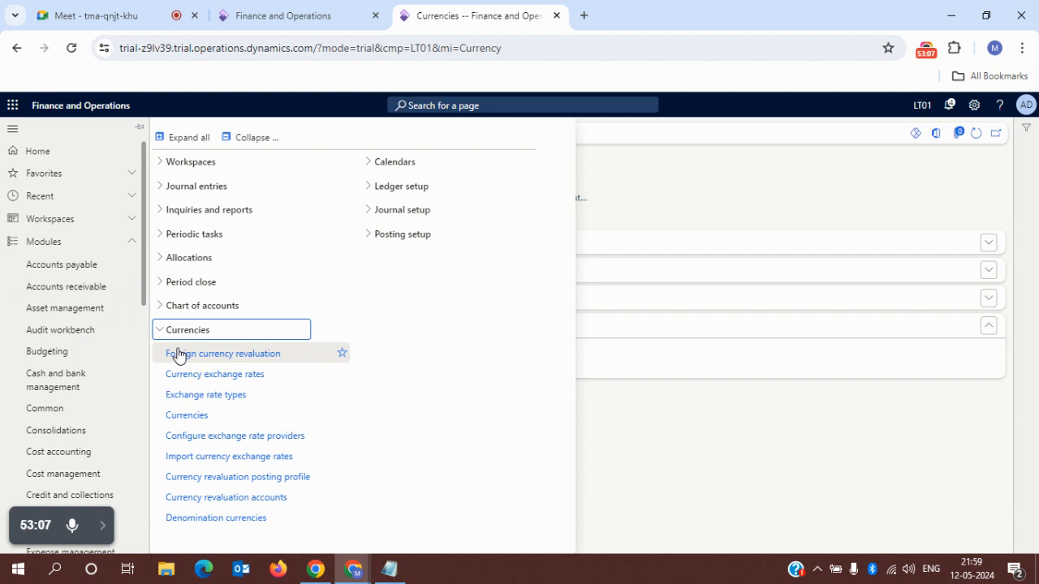
{"action": "left_click_drag", "start_coordinate": [144, 292], "coordinate": [147, 343]}
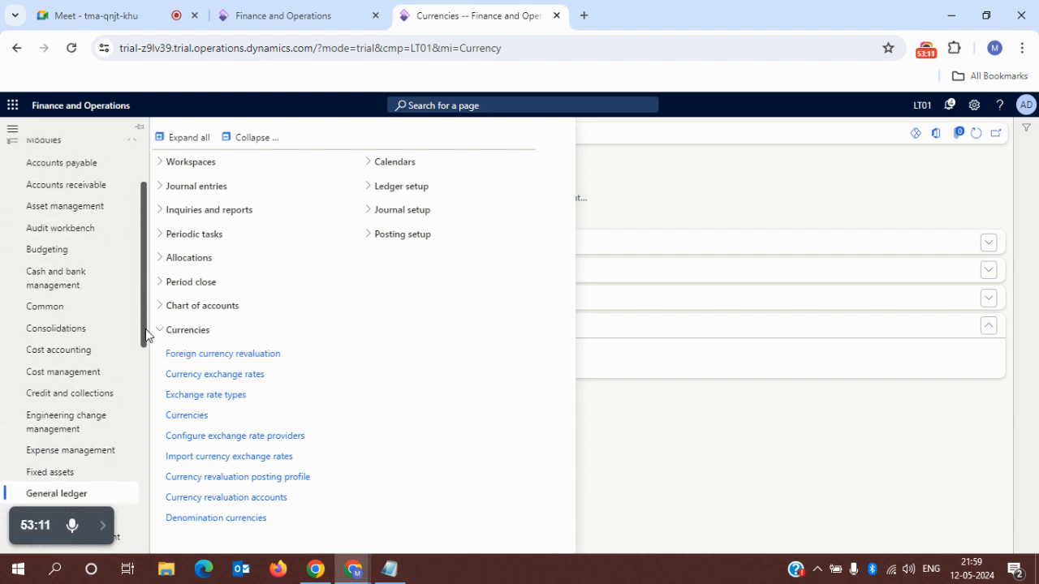
{"action": "left_click", "coordinate": [255, 140]}
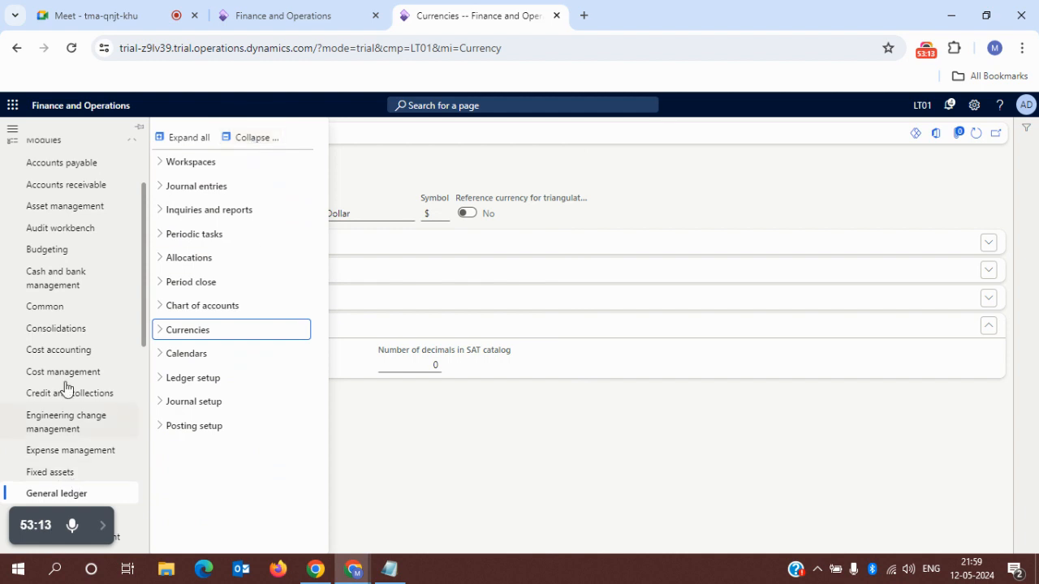
{"action": "left_click", "coordinate": [163, 334]}
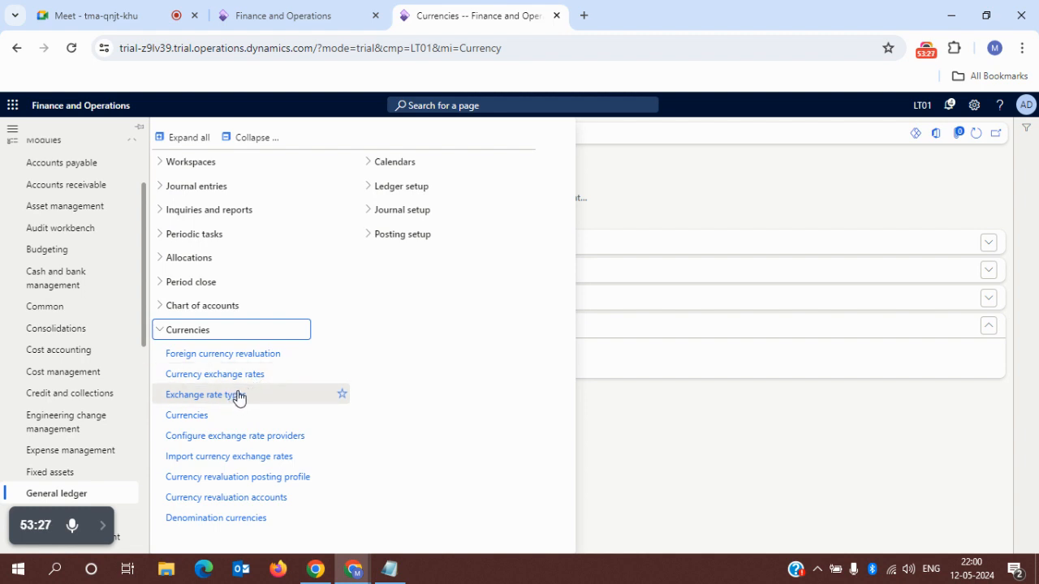
{"action": "left_click", "coordinate": [230, 397]}
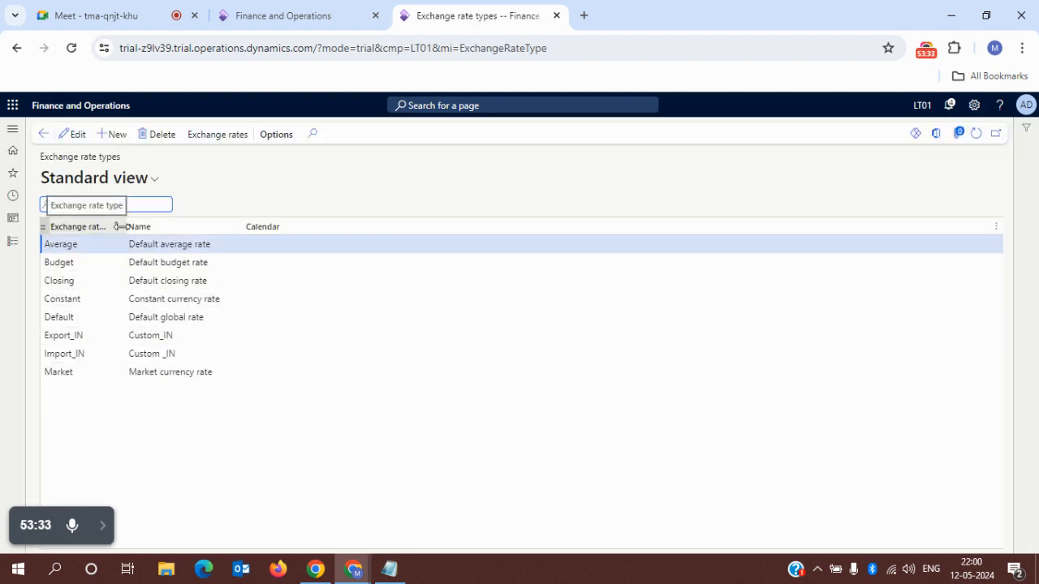
{"action": "left_click_drag", "start_coordinate": [122, 226], "coordinate": [205, 227]}
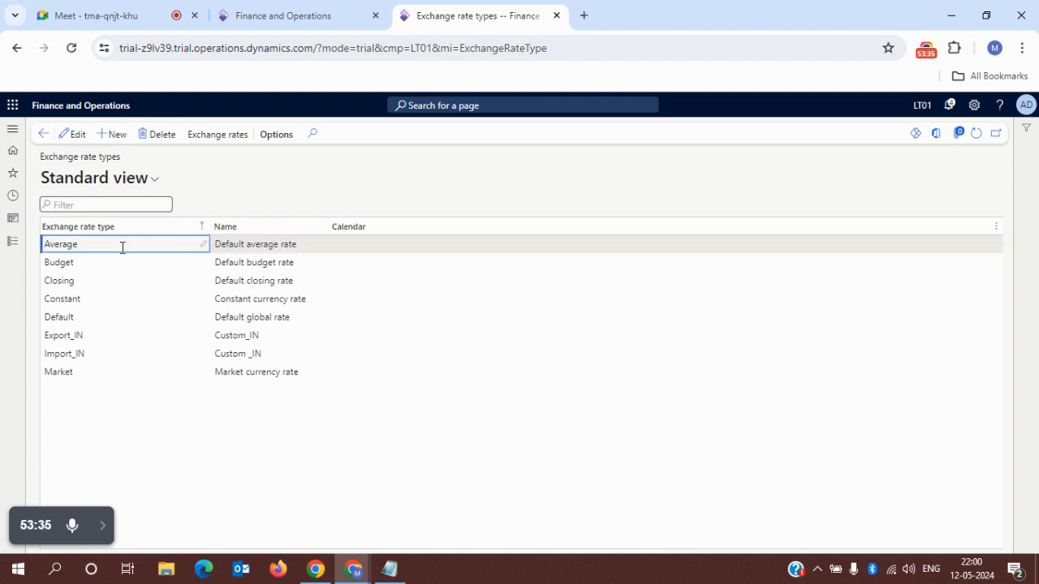
{"action": "left_click", "coordinate": [242, 244]}
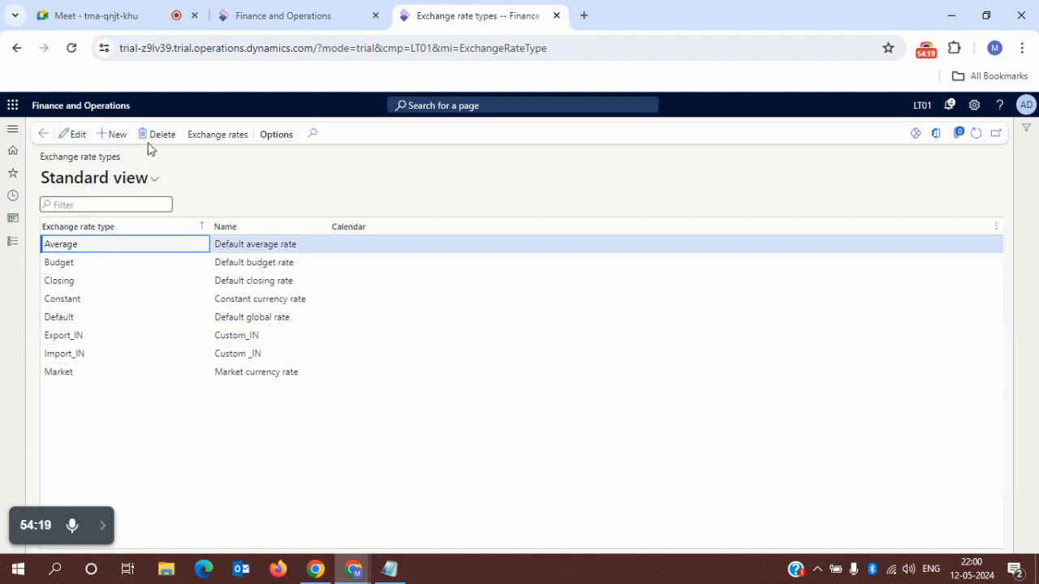
- Create an exchange rate type LT-Exchange Rate with the name LT01 Exchange Rate
{"action": "left_click", "coordinate": [115, 138]}
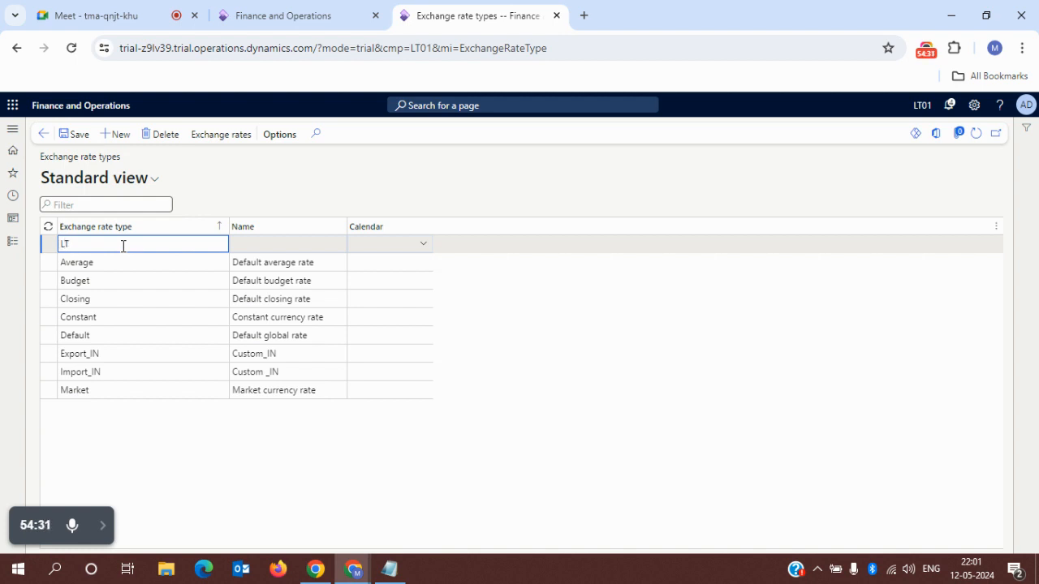
{"action": "type", "text": "Exchange Rate"}
{"action": "left_click", "coordinate": [288, 241]}
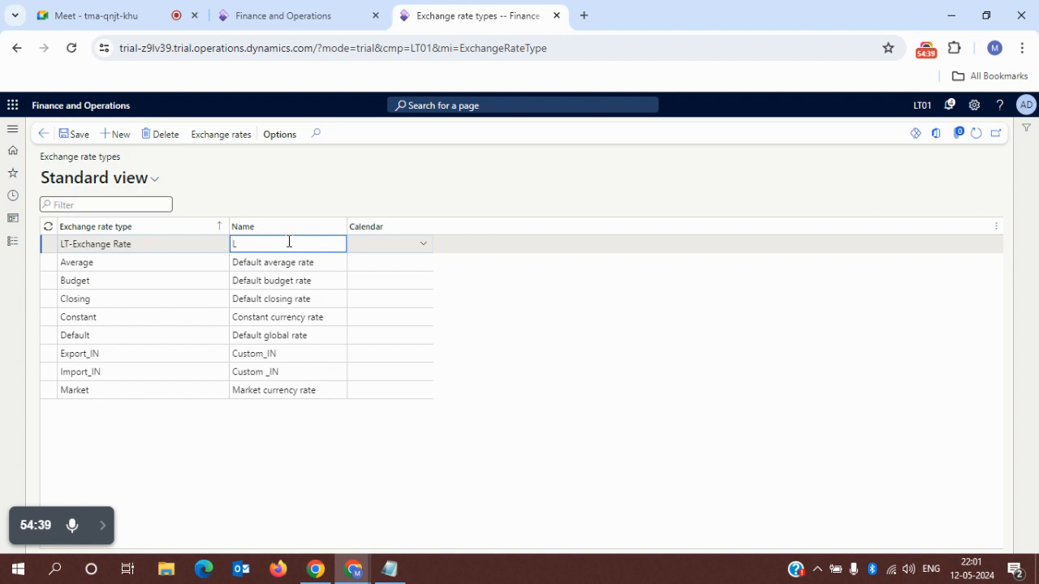
{"action": "type", "text": "LT01 Exchange Rate"}
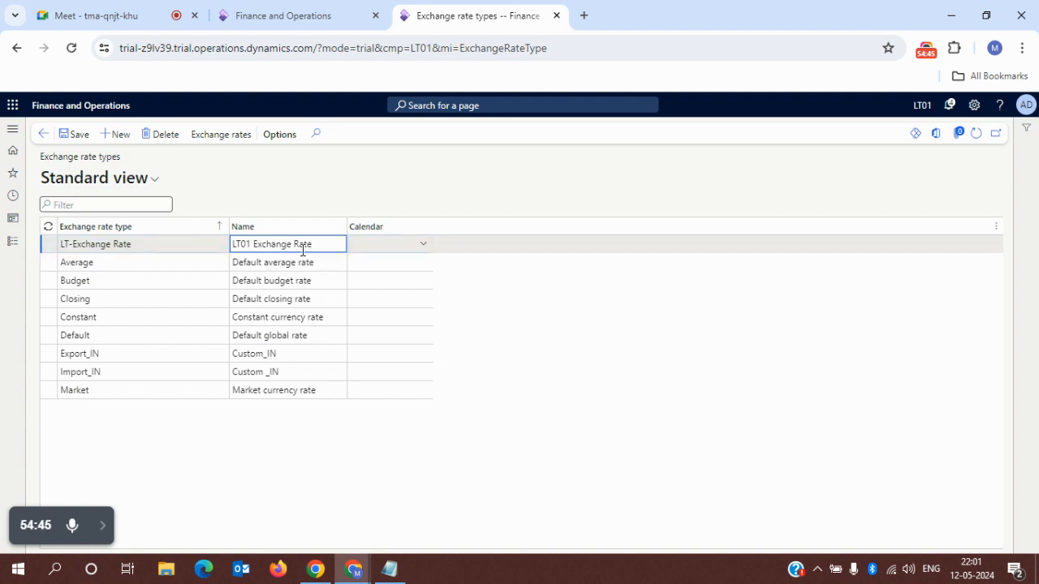
{"action": "left_click", "coordinate": [538, 343]}
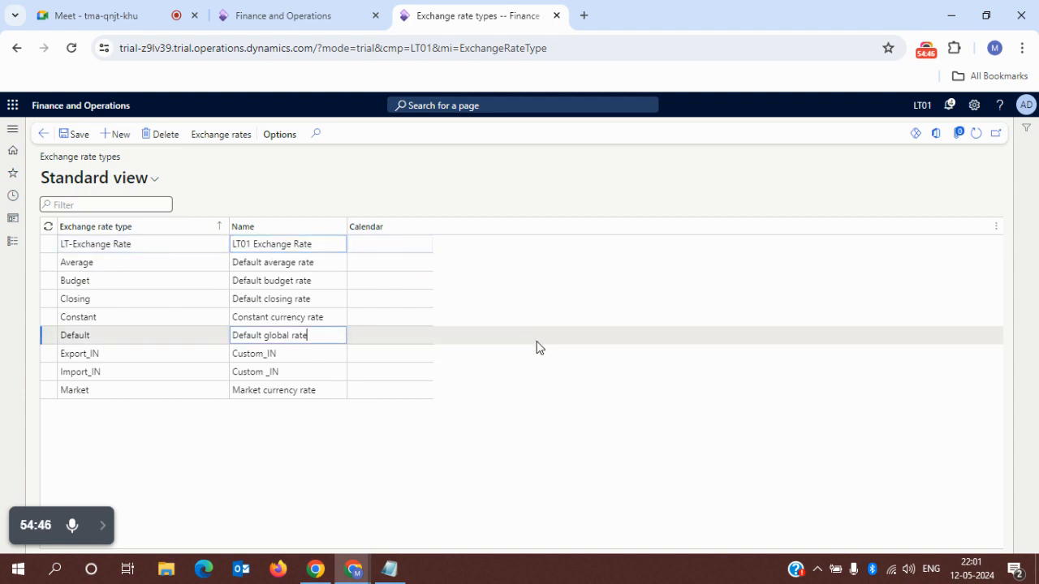
{"action": "left_click", "coordinate": [150, 244]}
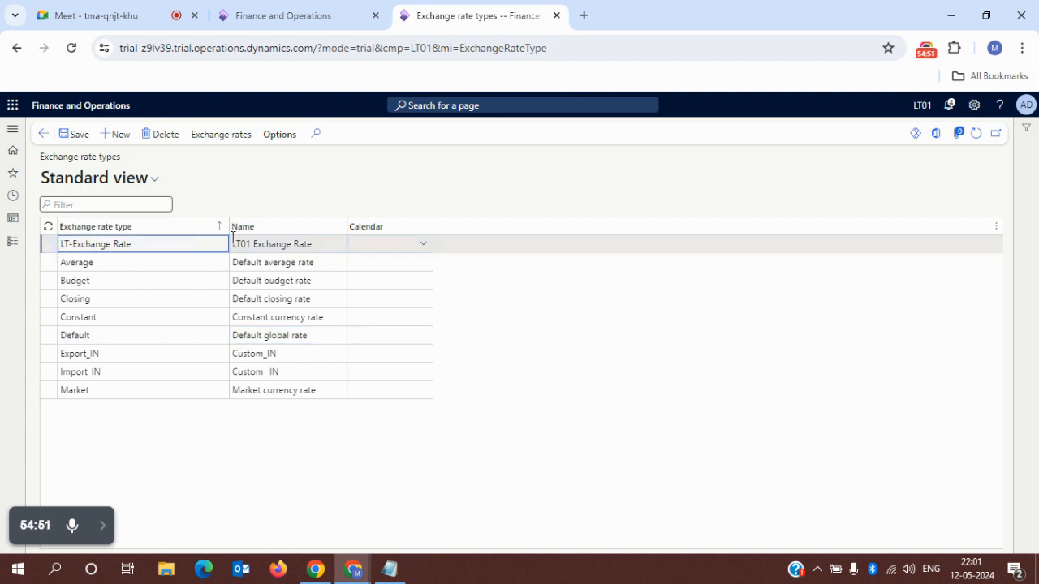
- Open the exchange rates of the LT-Exchange Rate type and create a currency pair from USD to INR
{"action": "left_click", "coordinate": [215, 140]}
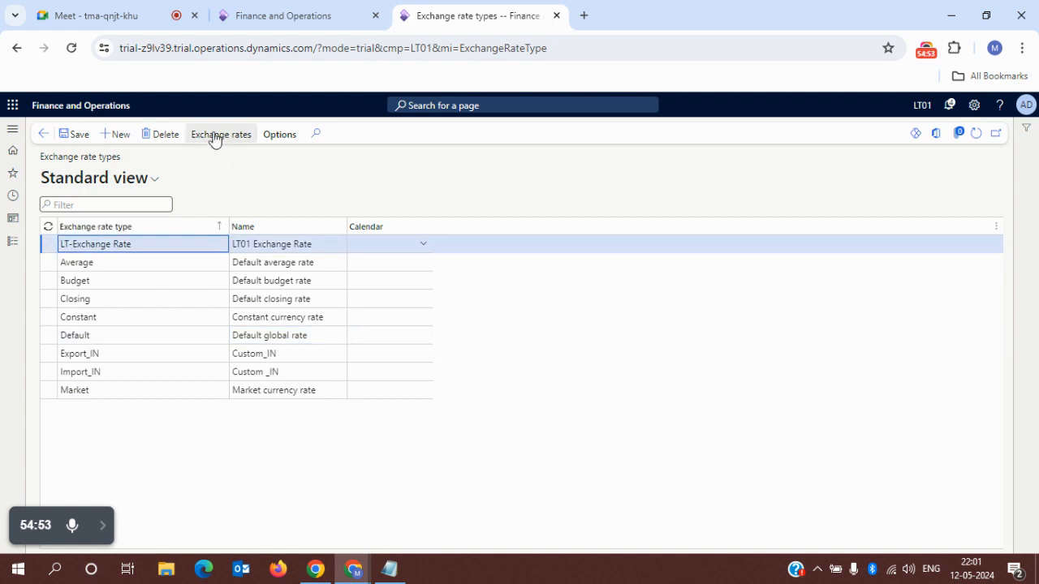
{"action": "left_click", "coordinate": [216, 140]}
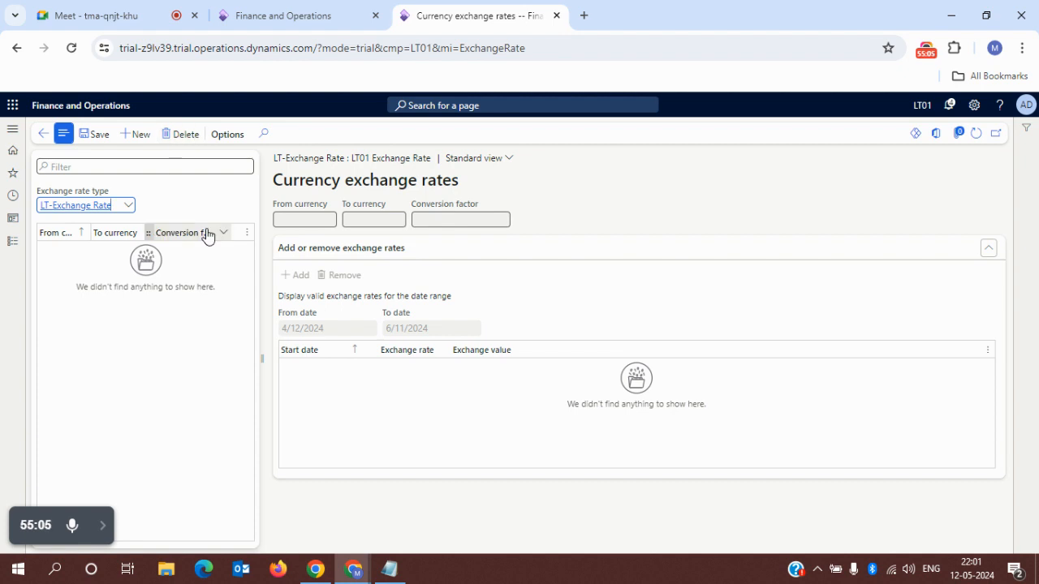
{"action": "left_click", "coordinate": [137, 137]}
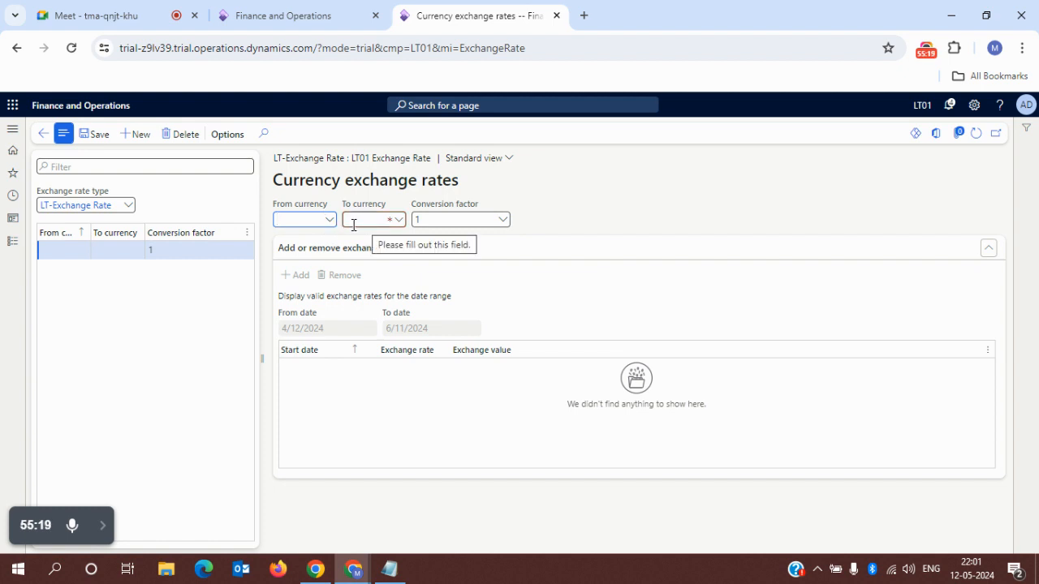
{"action": "type", "text": "US"}
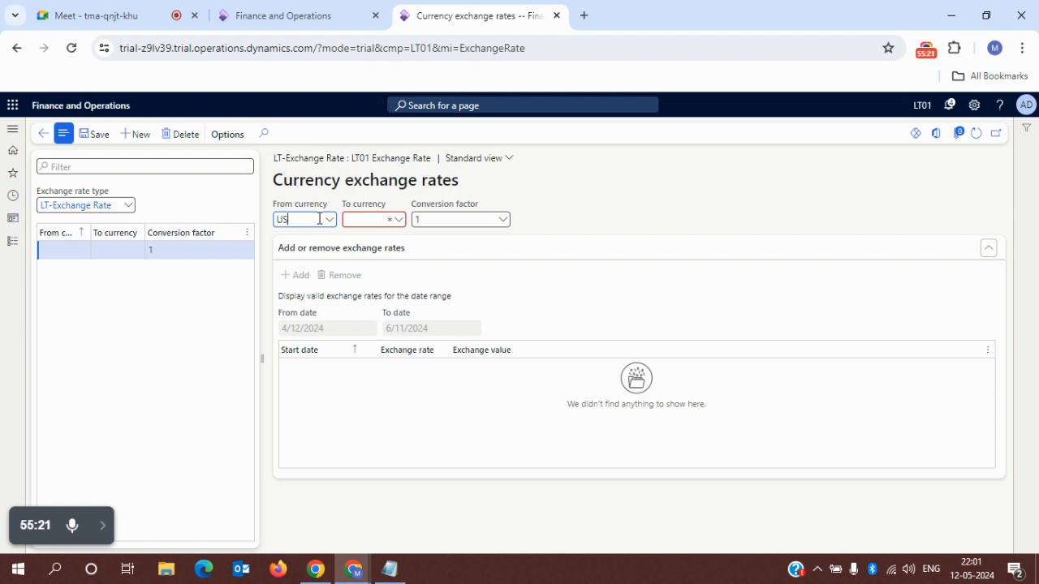
{"action": "type", "text": "D"}
{"action": "left_click", "coordinate": [363, 222]}
{"action": "type", "text": "INR"}
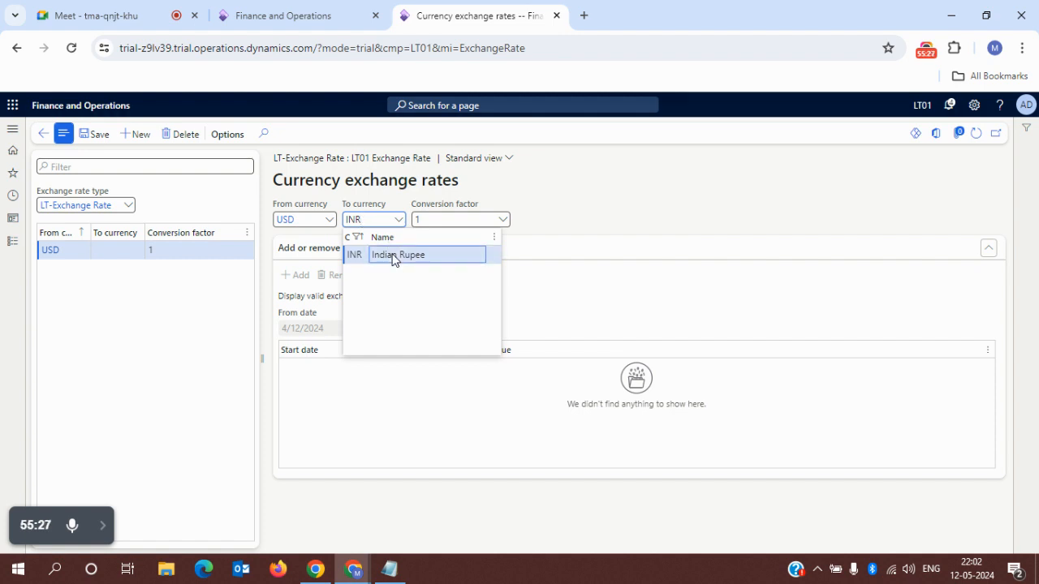
{"action": "left_click", "coordinate": [456, 214]}
{"action": "left_click_drag", "start_coordinate": [424, 220], "coordinate": [411, 225]}
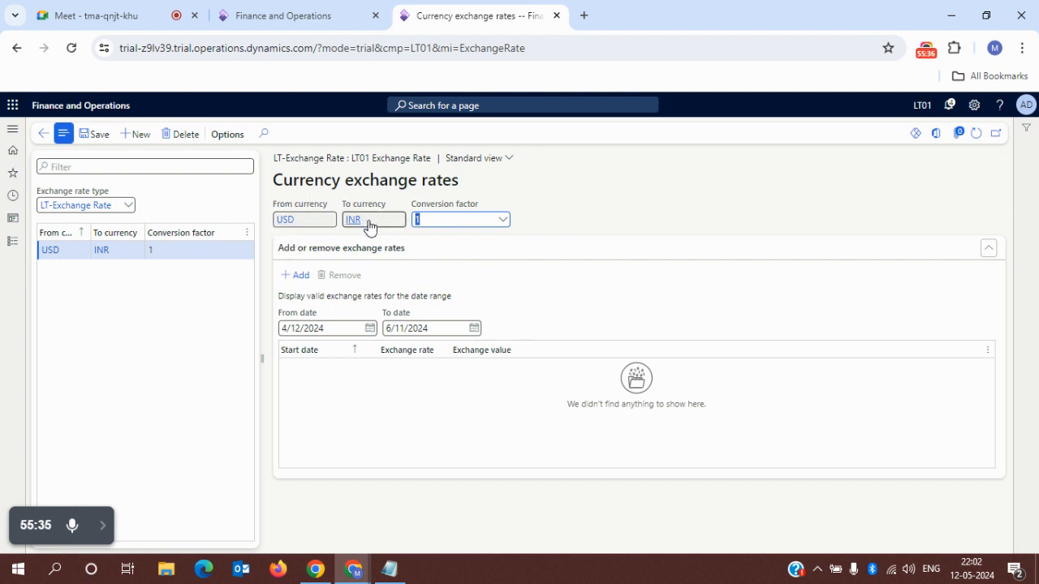
{"action": "mouse_move", "coordinate": [370, 226]}
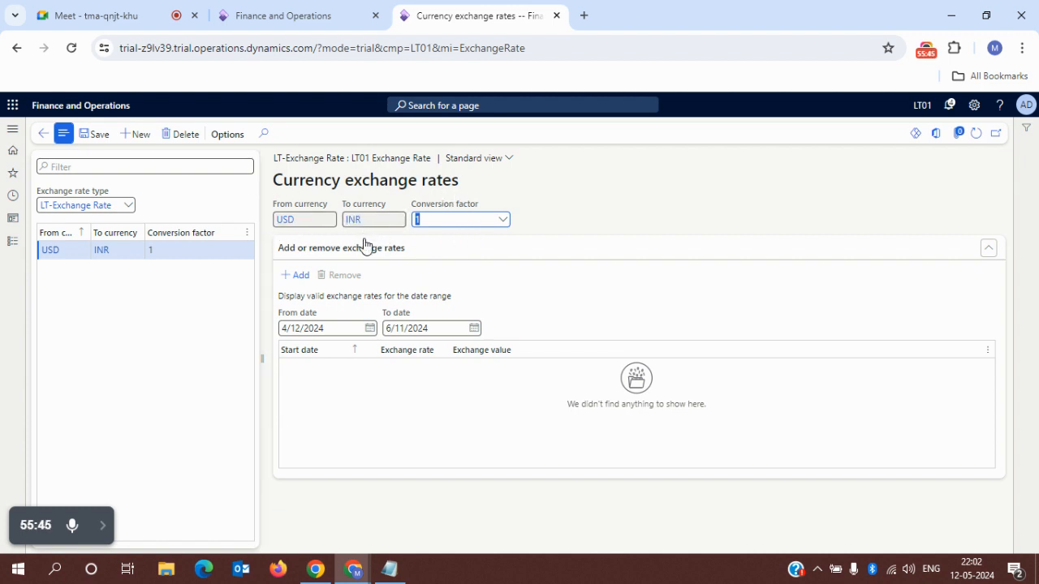
- Set the date range for displaying valid USD to INR exchange rates to 4/1/2024 through 6/30/2024
{"action": "left_click", "coordinate": [298, 279]}
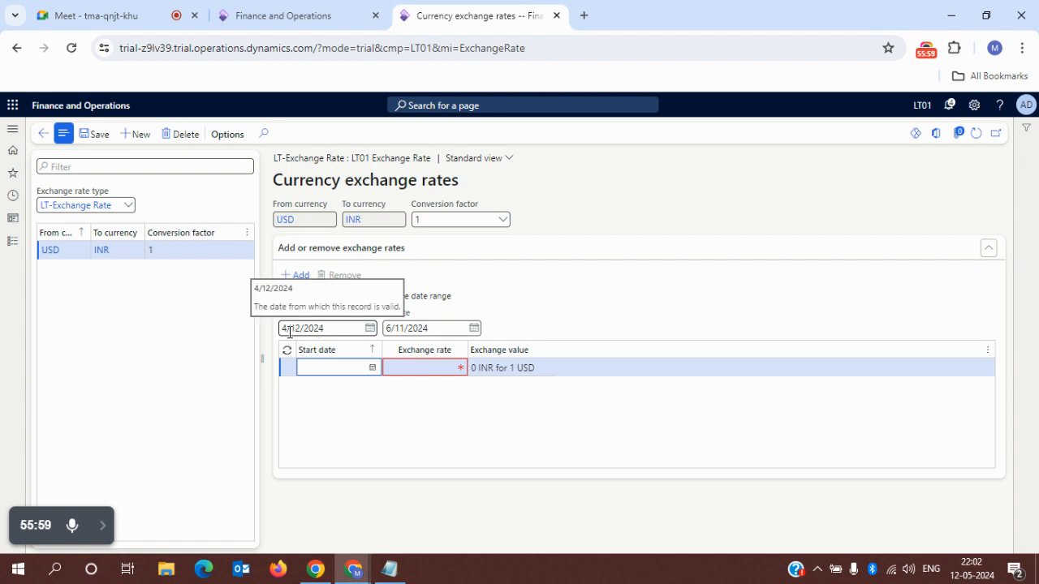
{"action": "left_click", "coordinate": [370, 329]}
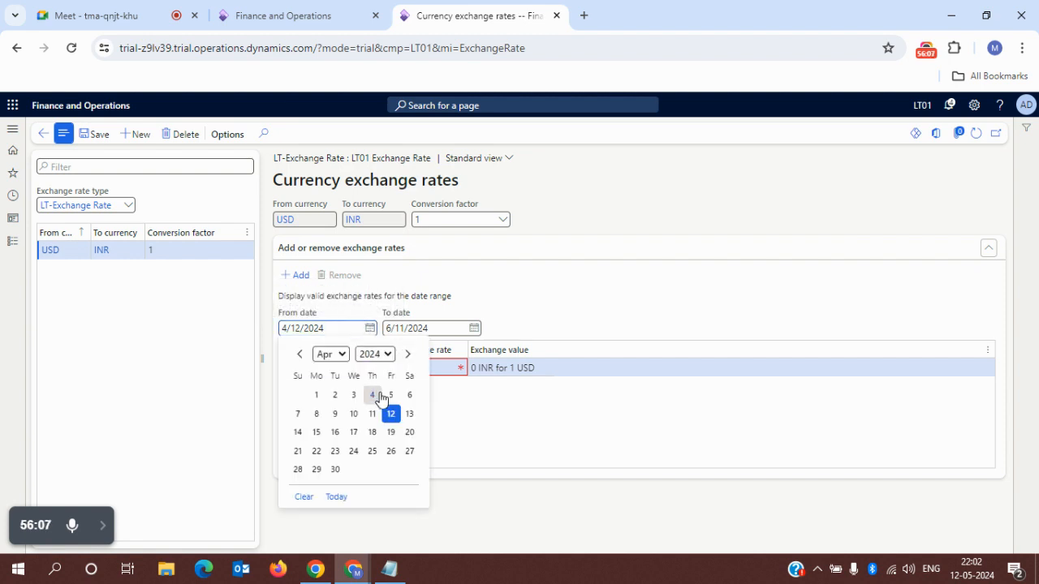
{"action": "left_click", "coordinate": [316, 394]}
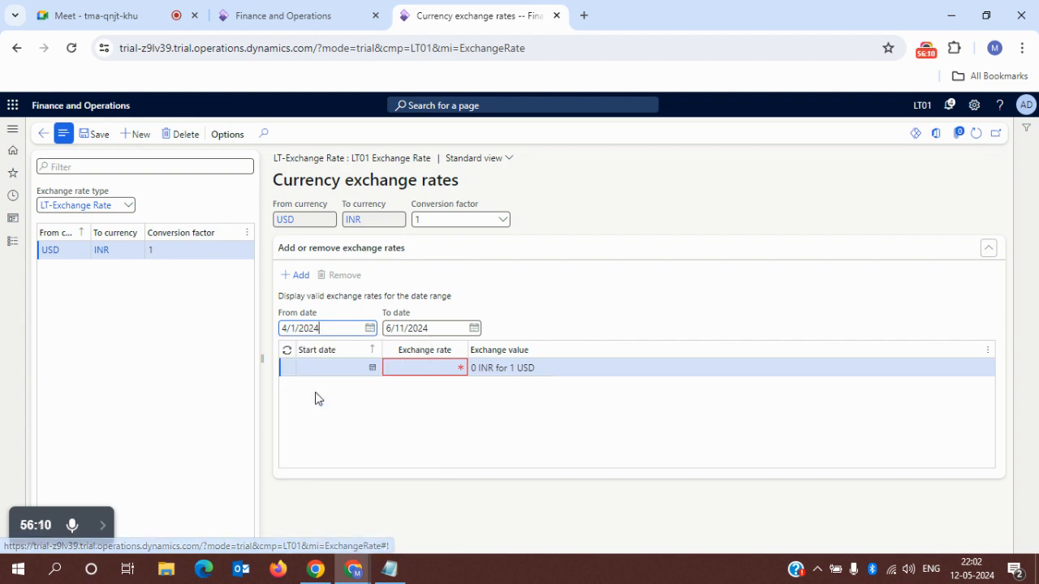
{"action": "left_click", "coordinate": [475, 330]}
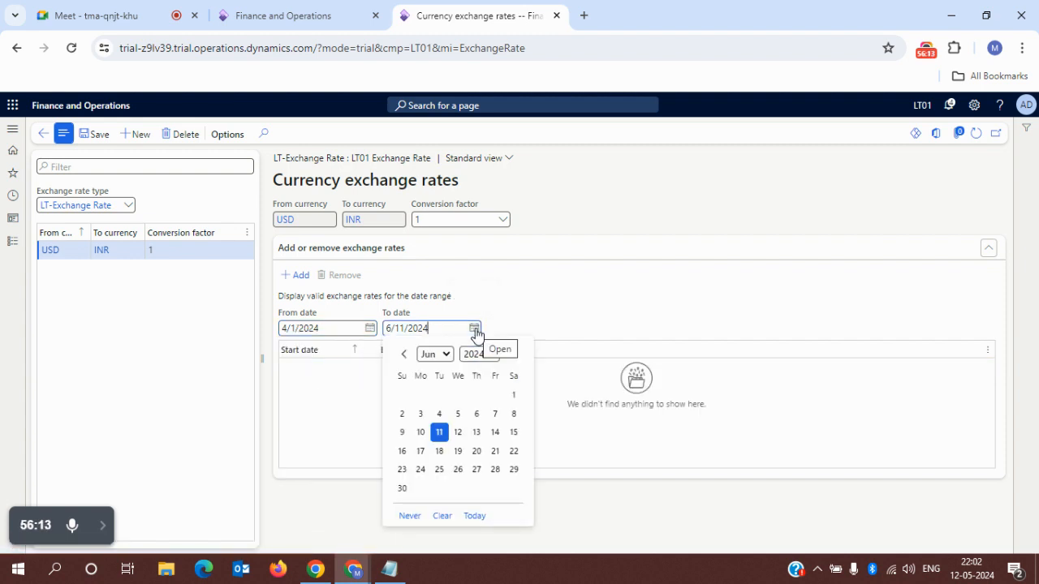
{"action": "left_click", "coordinate": [402, 489]}
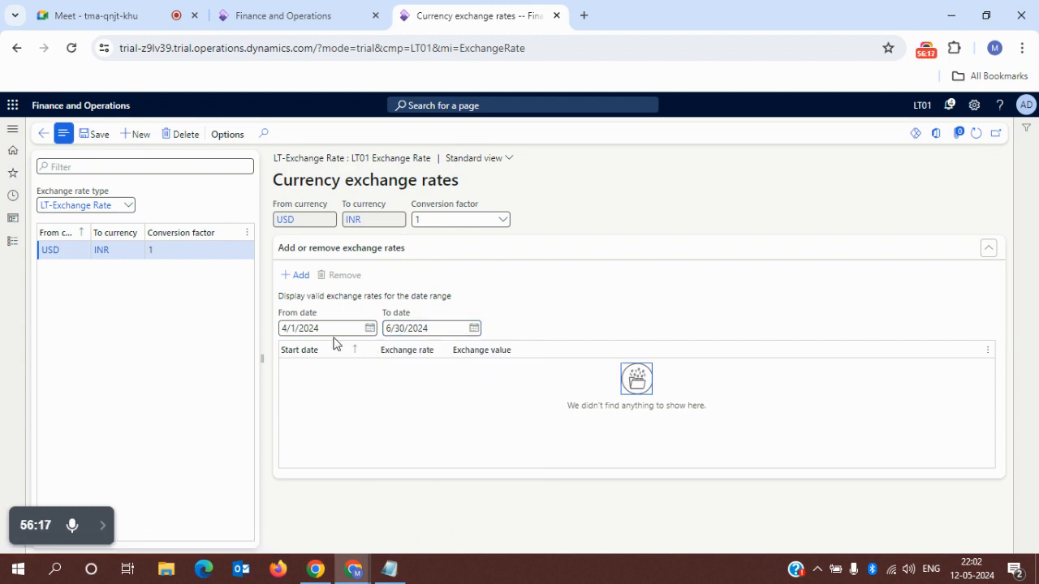
- Add a USD to INR exchange rate of 80.26 with the start date 4/1/2024
{"action": "left_click", "coordinate": [302, 276]}
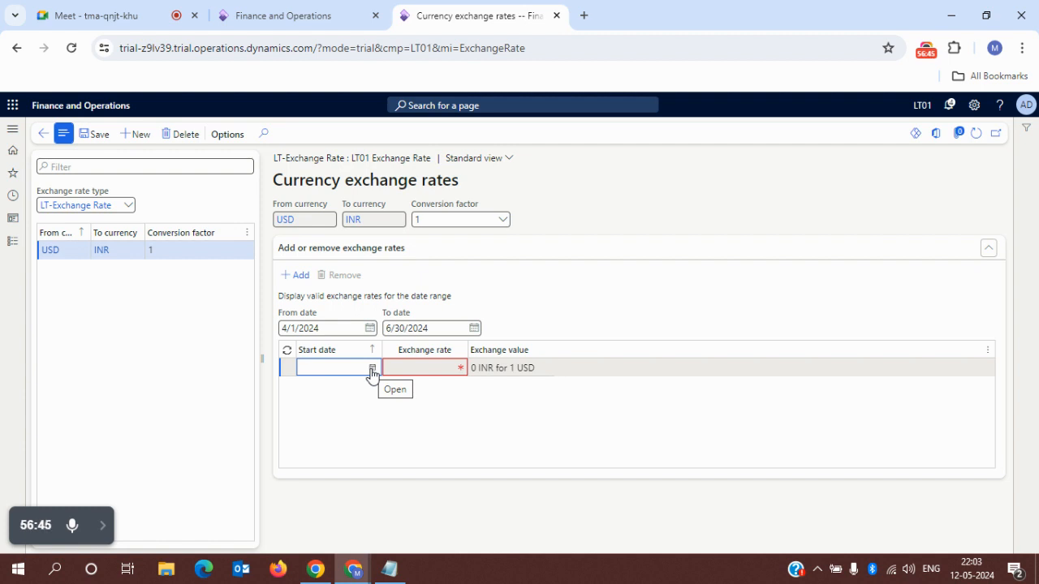
{"action": "left_click", "coordinate": [372, 370]}
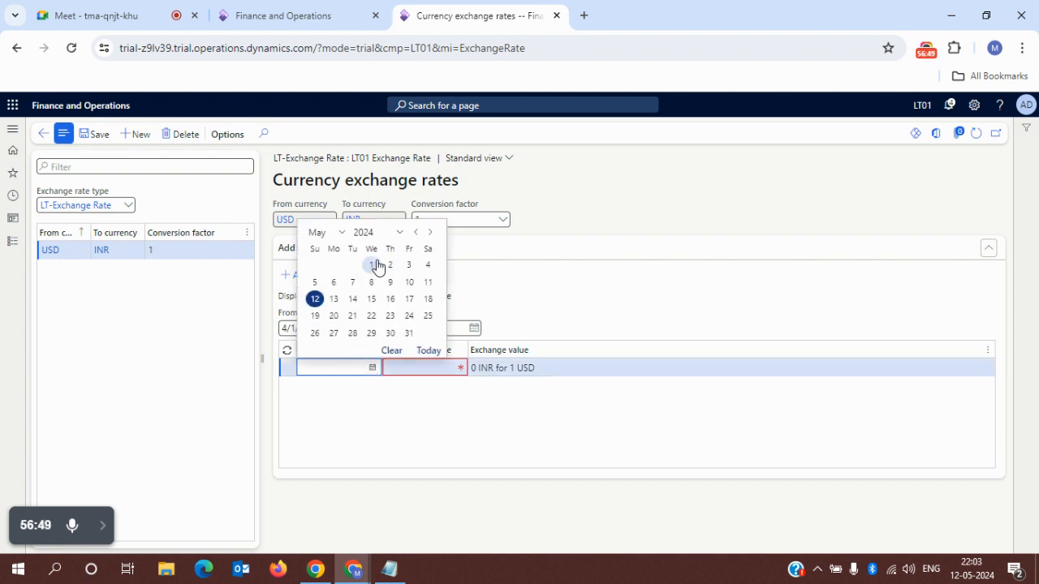
{"action": "left_click", "coordinate": [341, 235]}
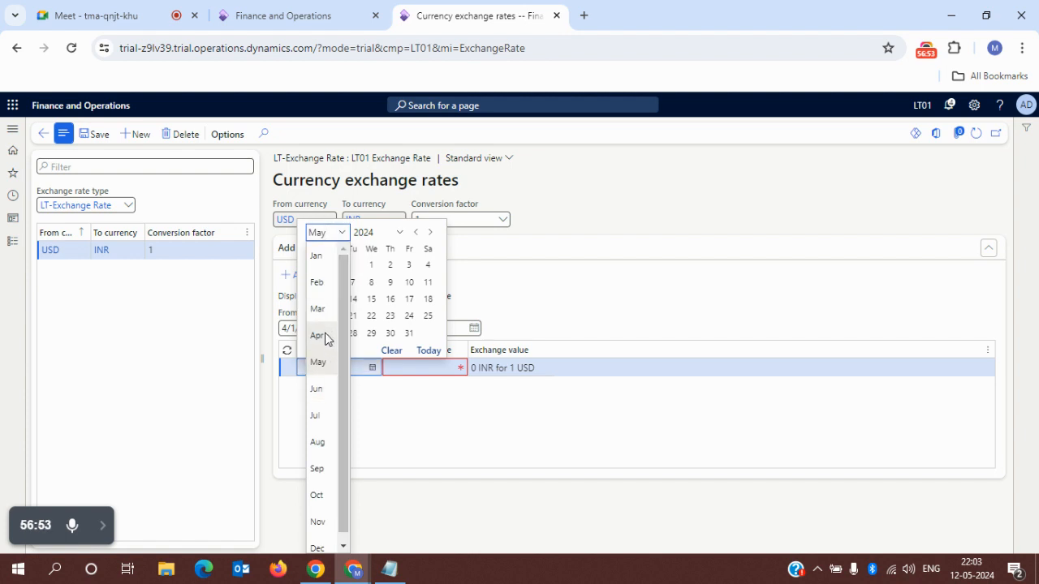
{"action": "left_click", "coordinate": [325, 334]}
{"action": "left_click", "coordinate": [334, 267]}
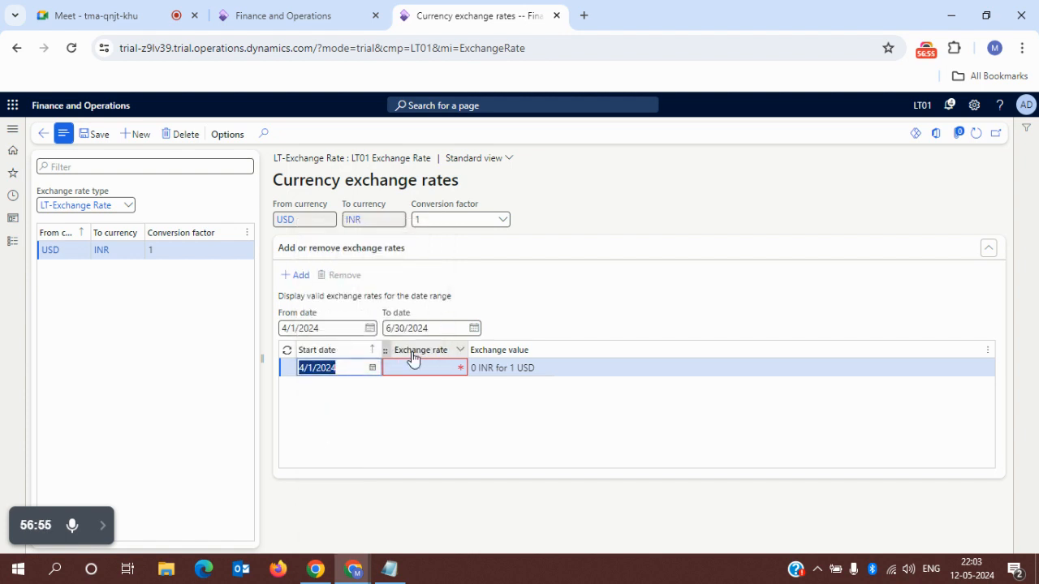
{"action": "left_click", "coordinate": [417, 368]}
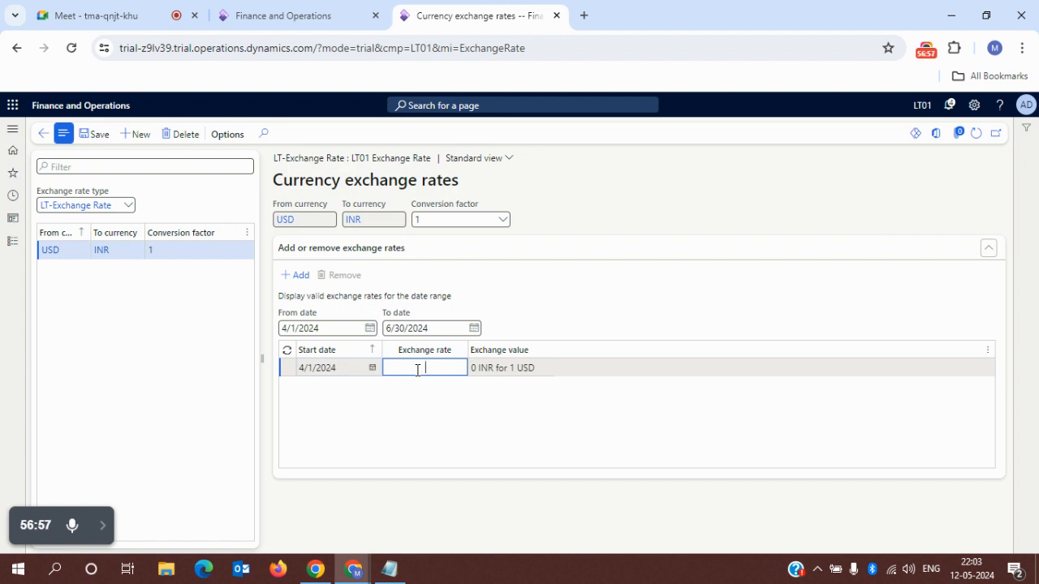
{"action": "type", "text": "80.26"}
{"action": "left_click", "coordinate": [501, 411]}
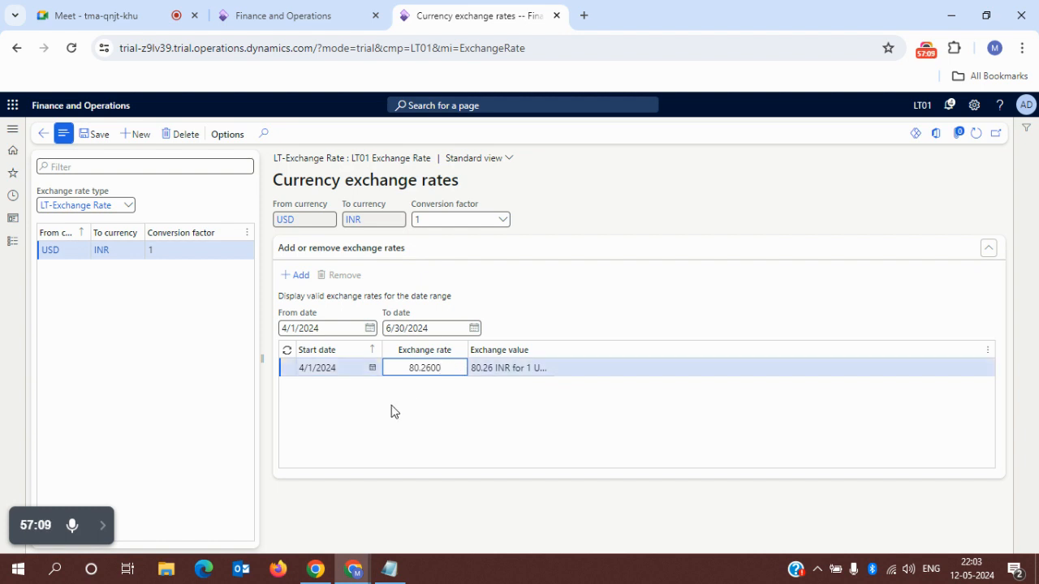
- Add a second USD to INR exchange rate of 80.29 with the start date 4/2/2024
{"action": "left_click", "coordinate": [295, 276]}
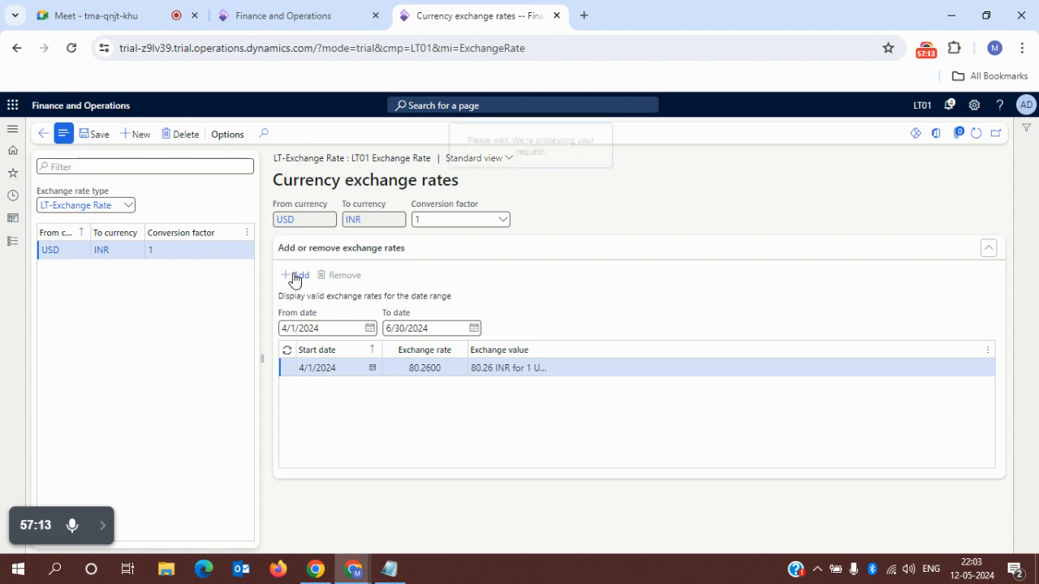
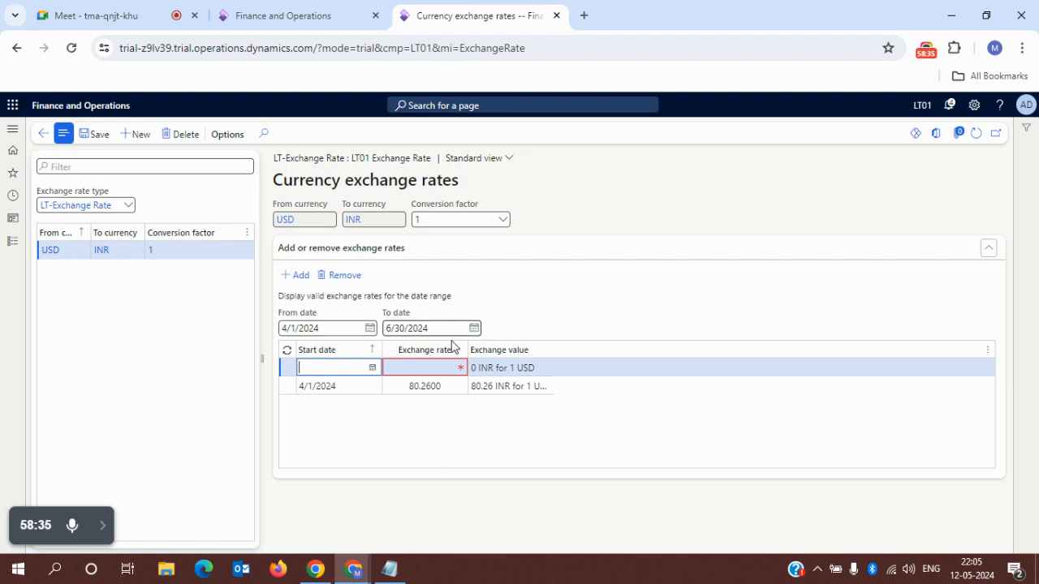
{"action": "left_click", "coordinate": [373, 369]}
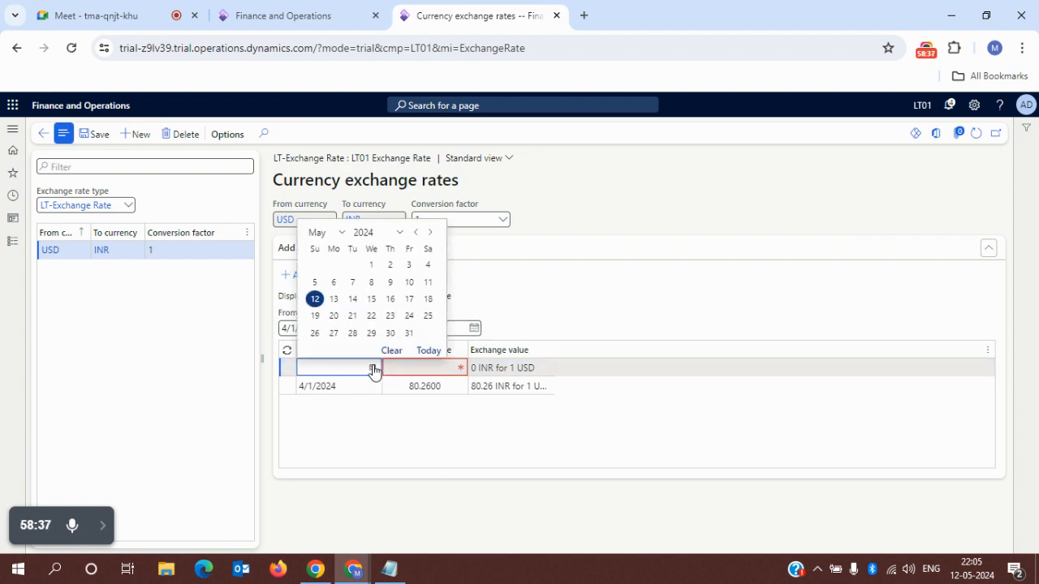
{"action": "left_click", "coordinate": [337, 233]}
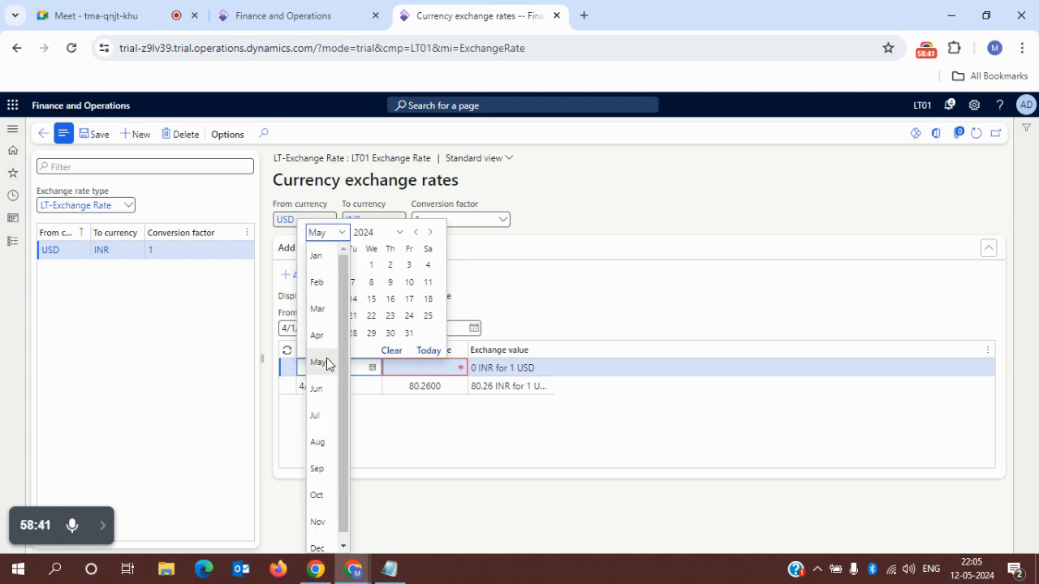
{"action": "left_click", "coordinate": [318, 335]}
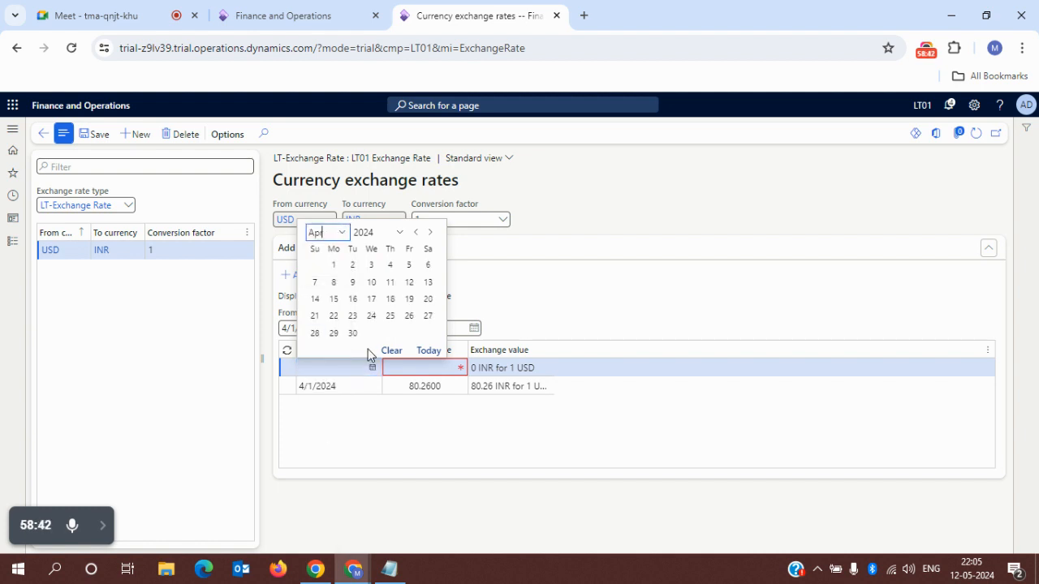
{"action": "left_click", "coordinate": [353, 267]}
{"action": "left_click", "coordinate": [426, 367]}
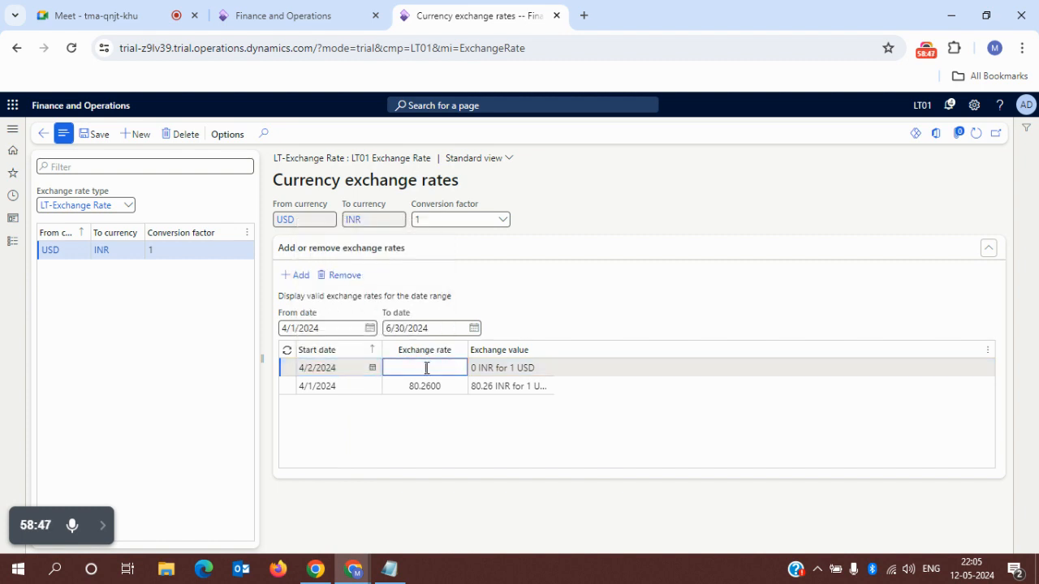
{"action": "type", "text": "80.29"}
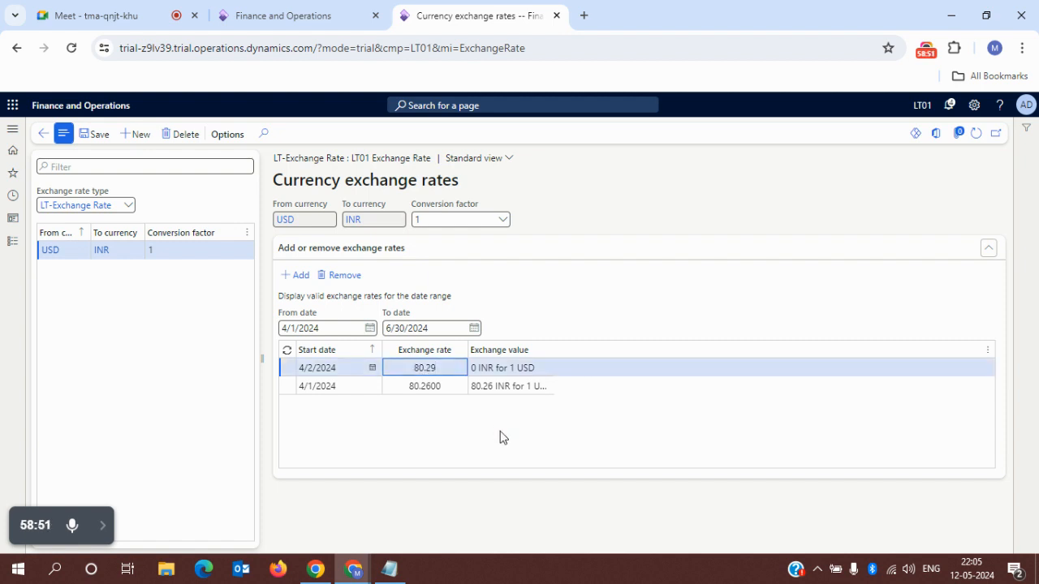
- Add a third USD to INR exchange rate of 79.89 with the start date 4/3/2024
{"action": "left_click", "coordinate": [302, 277]}
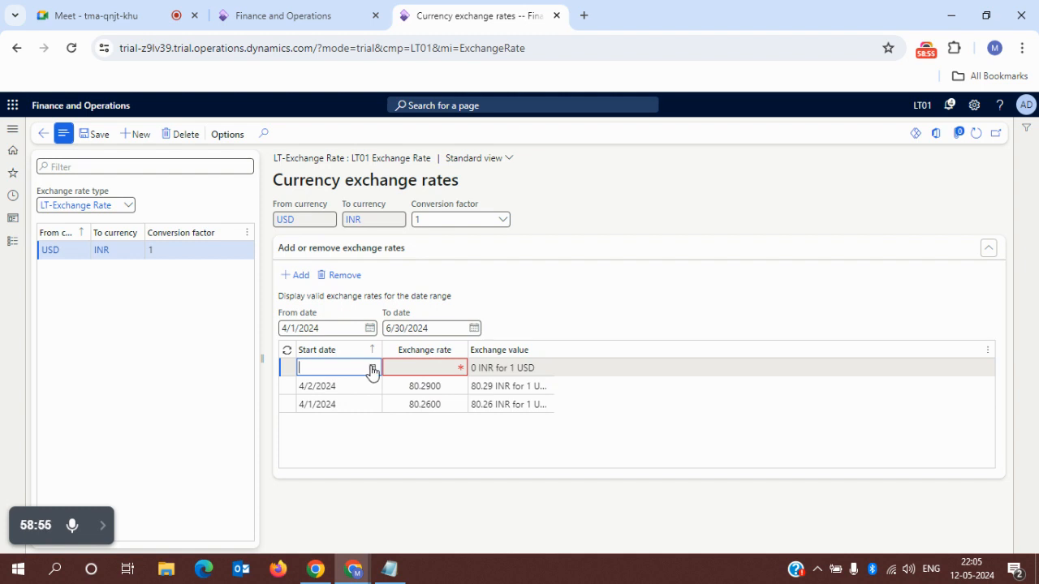
{"action": "left_click", "coordinate": [372, 368]}
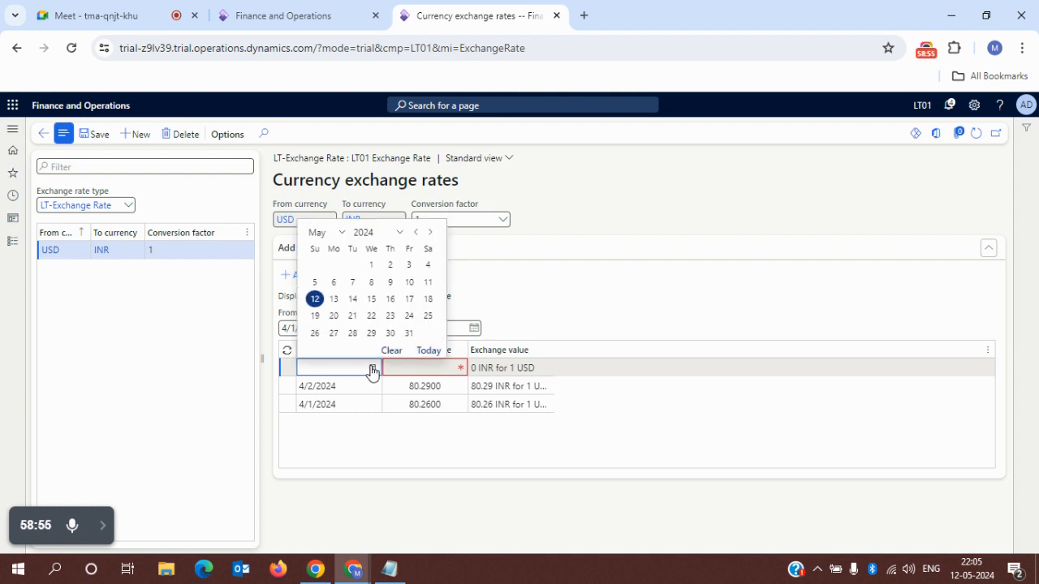
{"action": "left_click", "coordinate": [339, 235]}
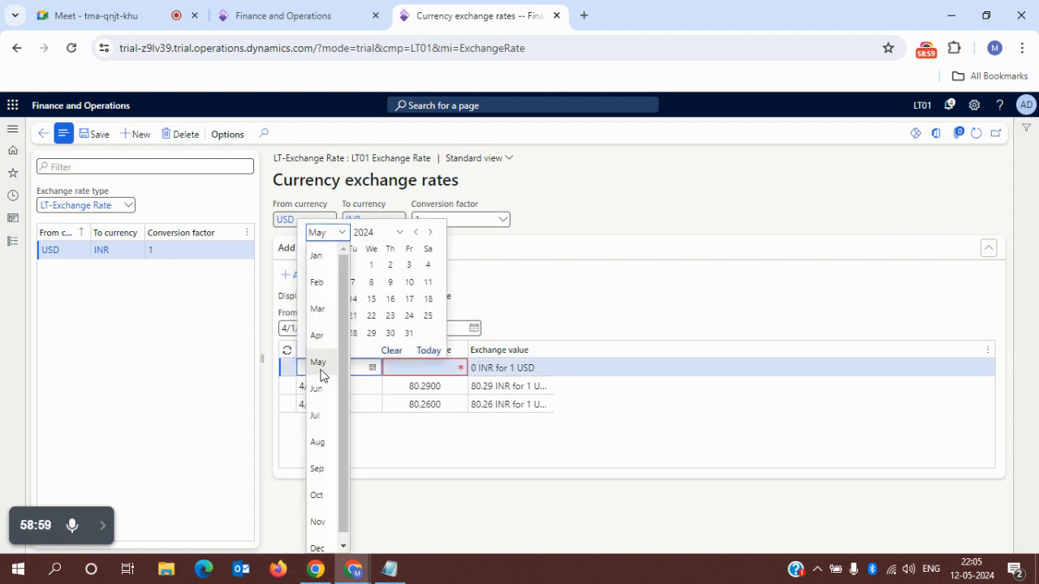
{"action": "left_click", "coordinate": [317, 335]}
{"action": "left_click", "coordinate": [372, 265]}
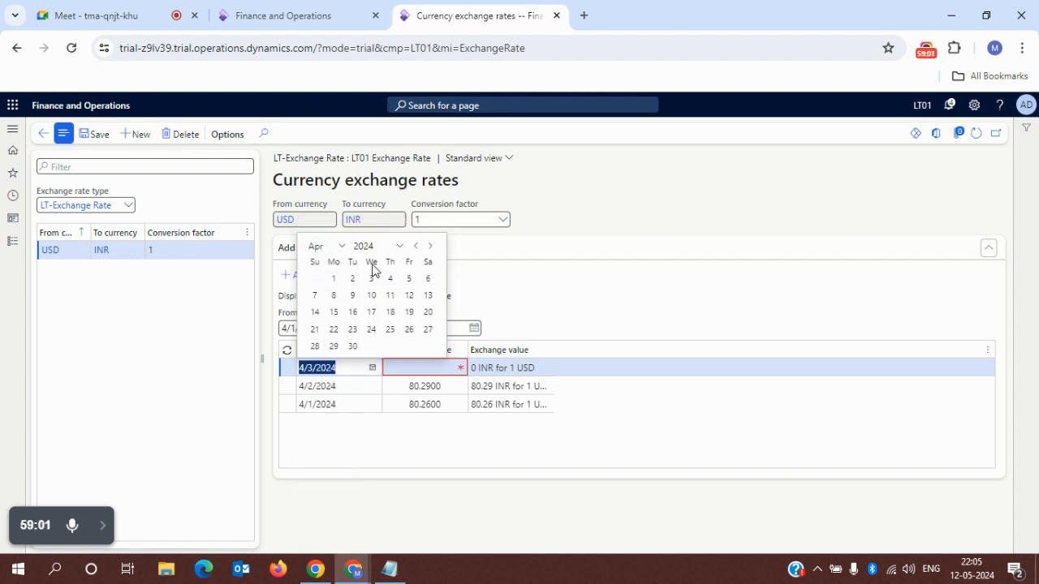
{"action": "left_click", "coordinate": [429, 367]}
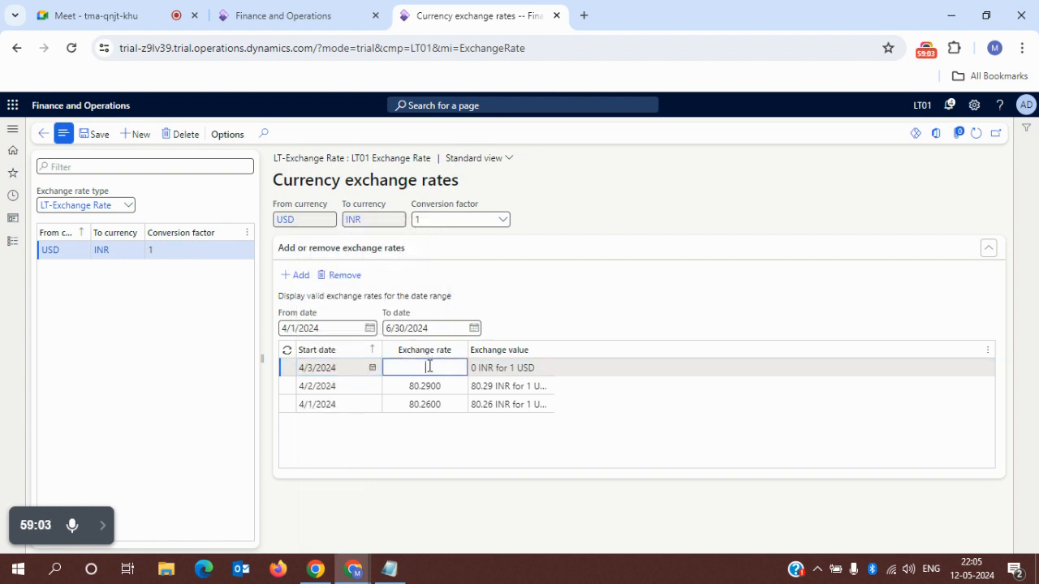
{"action": "type", "text": "79.89"}
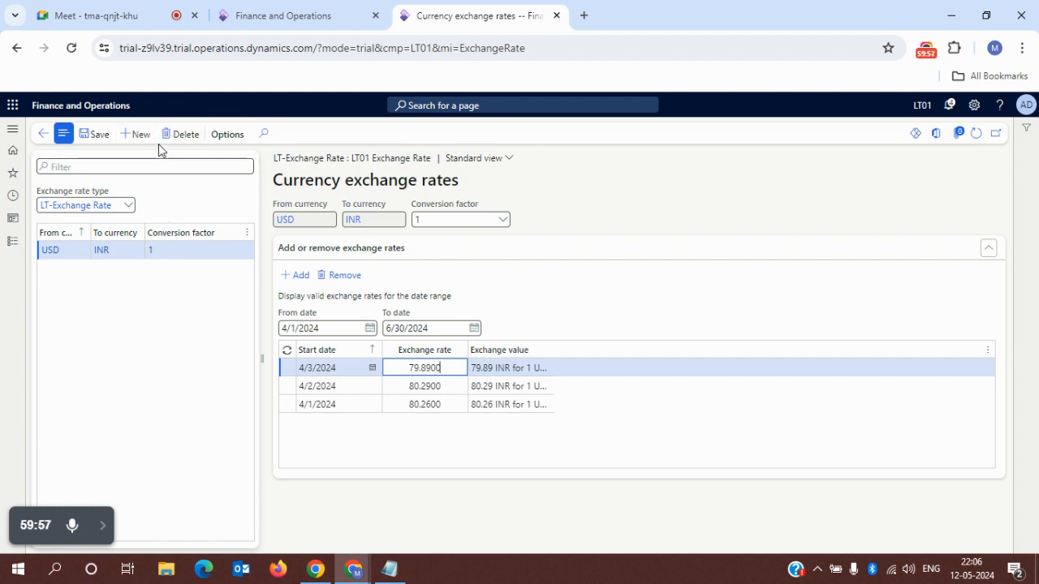
- Create a new currency pair from MUR (Mauritius Rupee) to GBP (Pound Sterling) for the LT-Exchange Rate type
{"action": "left_click", "coordinate": [137, 136]}
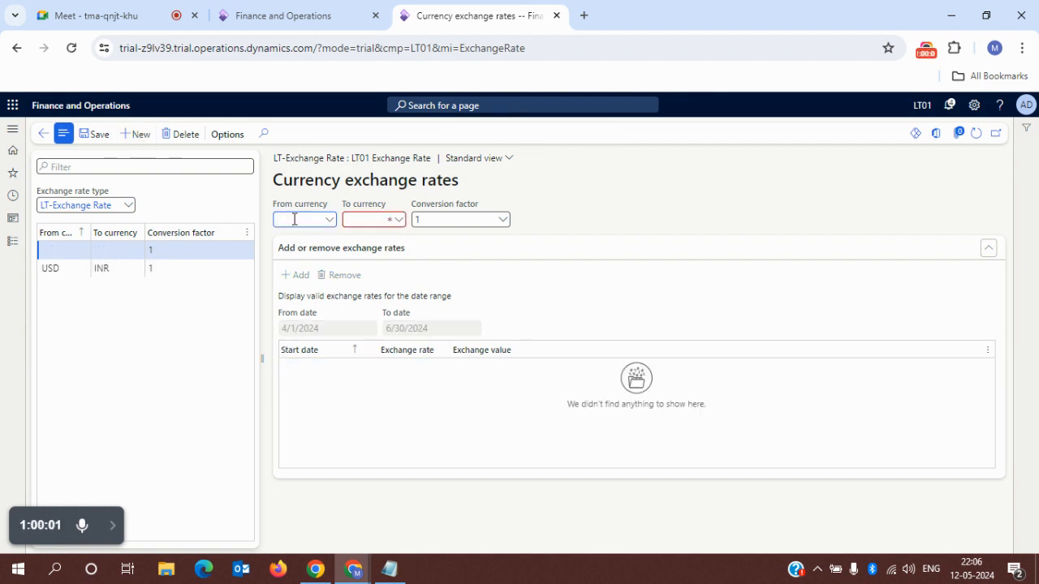
{"action": "type", "text": "M"}
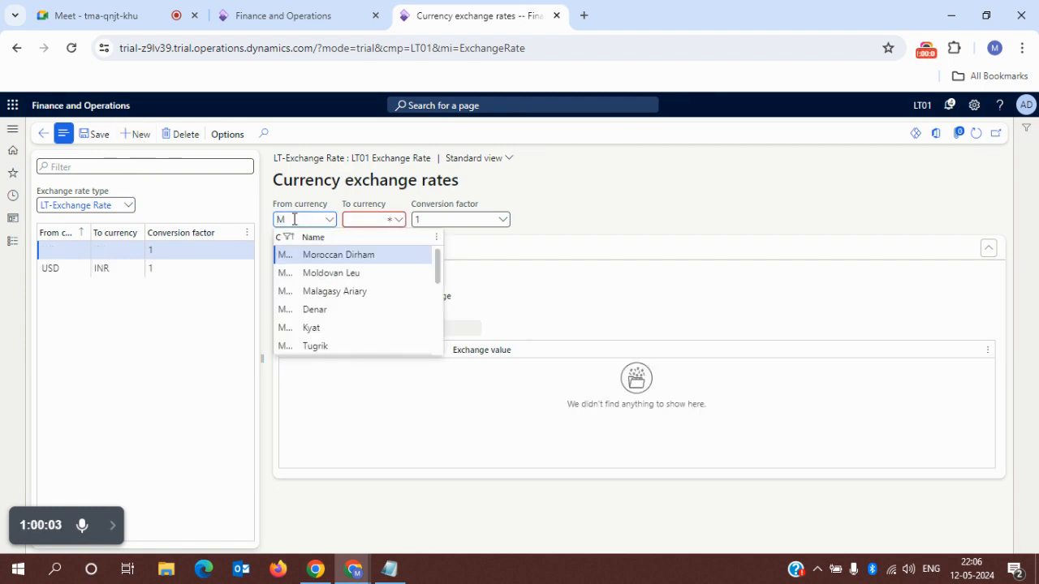
{"action": "type", "text": "au"}
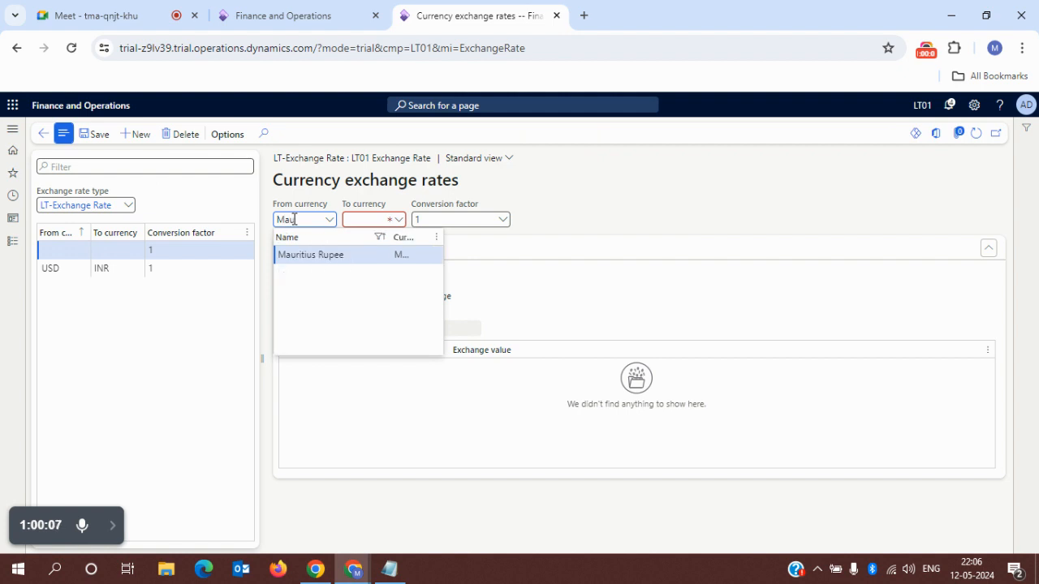
{"action": "left_click", "coordinate": [333, 258]}
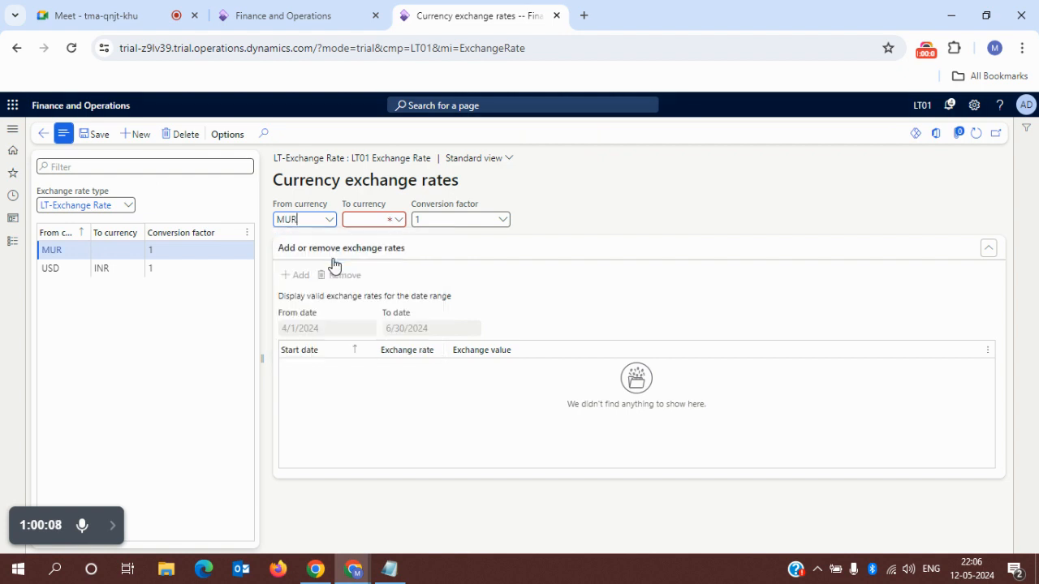
{"action": "left_click", "coordinate": [371, 219]}
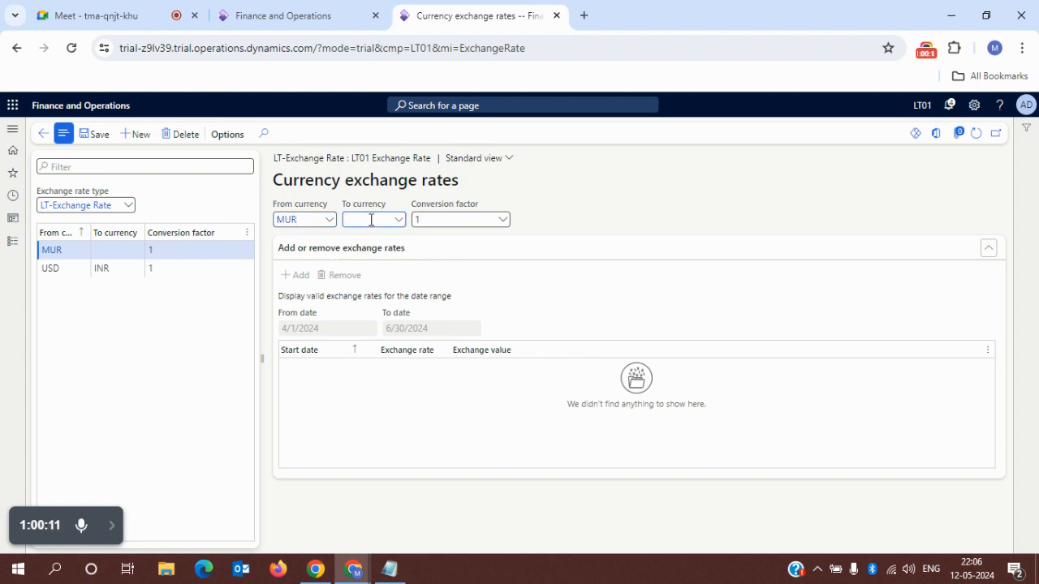
{"action": "type", "text": "GBP"}
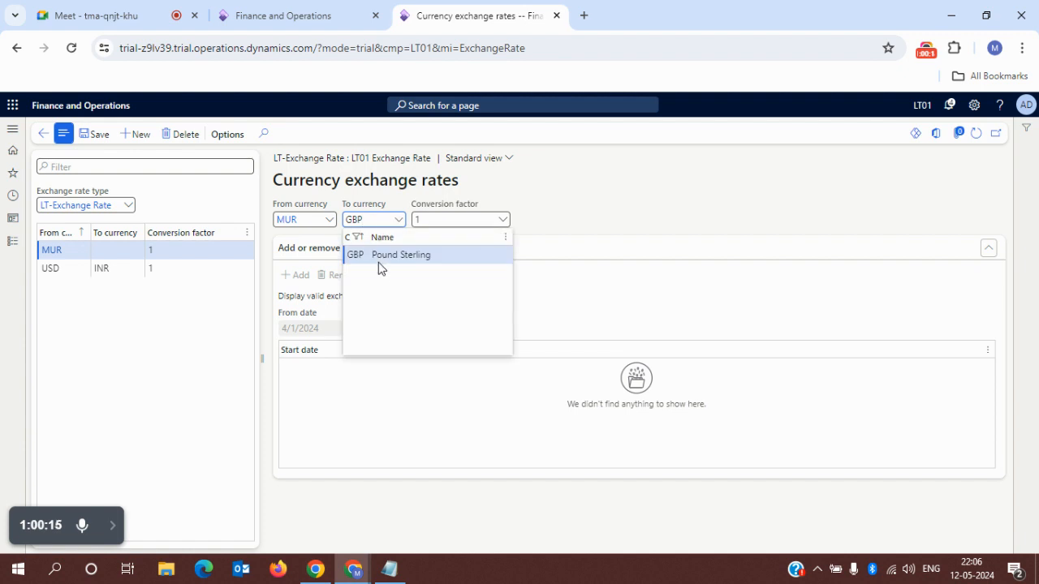
{"action": "left_click", "coordinate": [379, 256]}
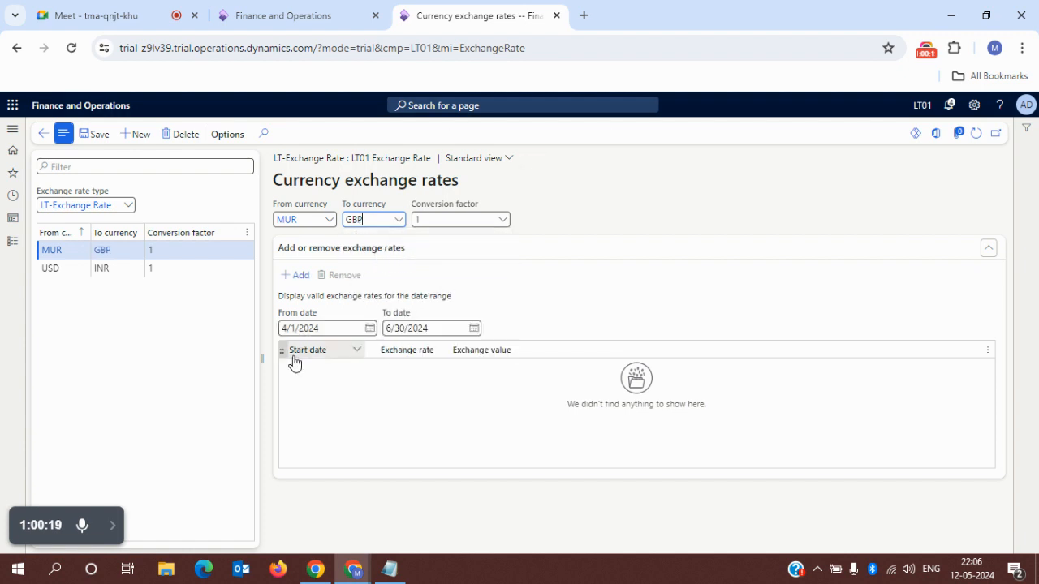
- Add a MUR to GBP exchange rate of 89 with the start date 5/7/2024
{"action": "left_click", "coordinate": [297, 276]}
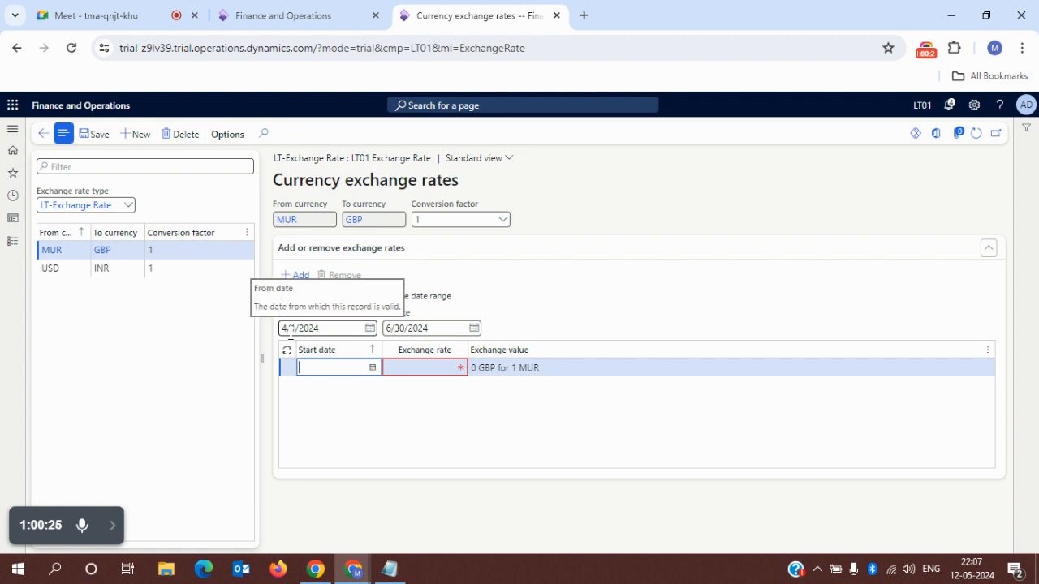
{"action": "left_click", "coordinate": [373, 369]}
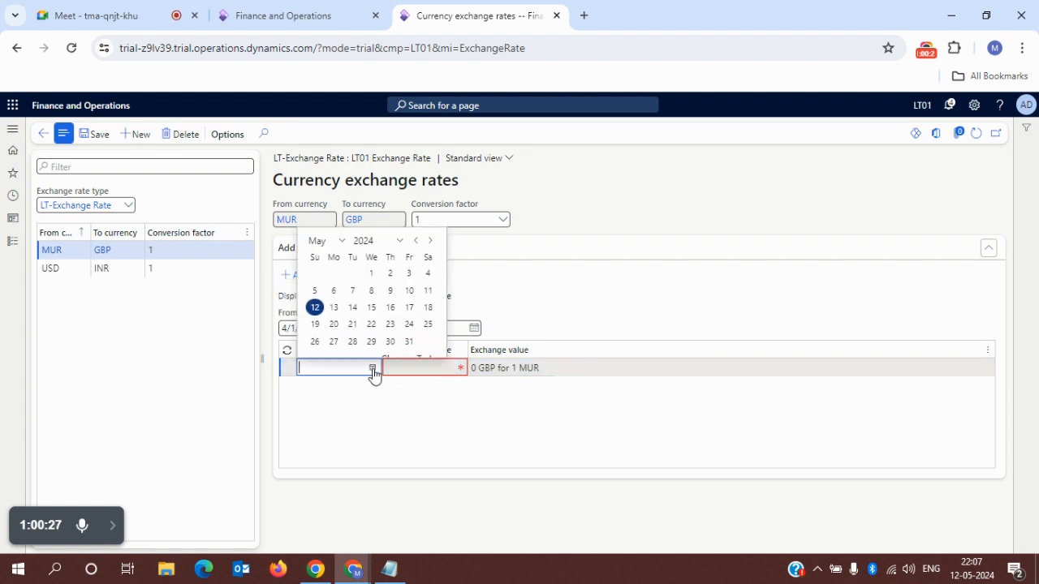
{"action": "left_click", "coordinate": [351, 282]}
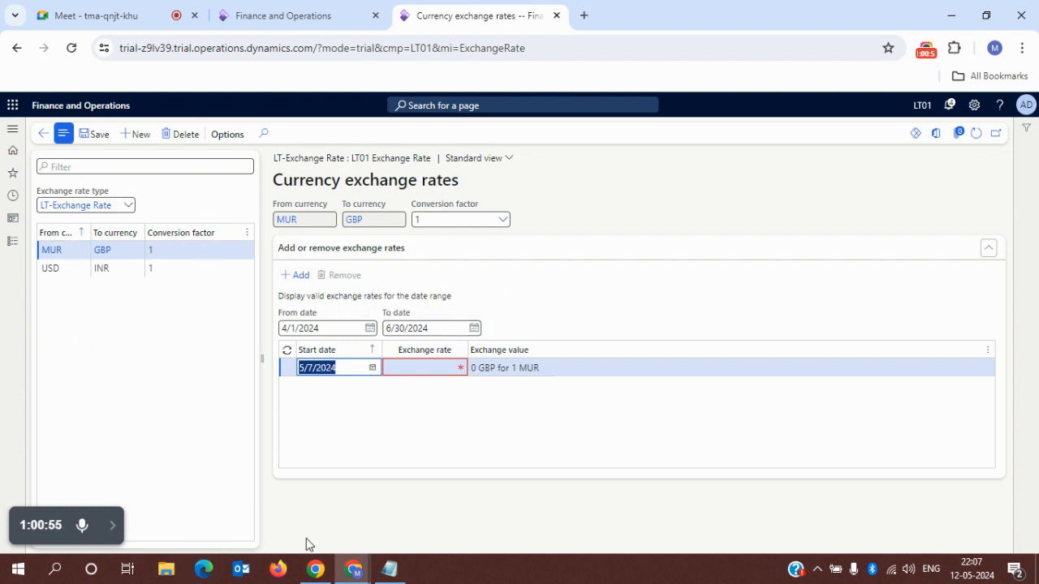
{"action": "mouse_move", "coordinate": [393, 576]}
{"action": "left_click", "coordinate": [415, 369]}
{"action": "type", "text": "89"}
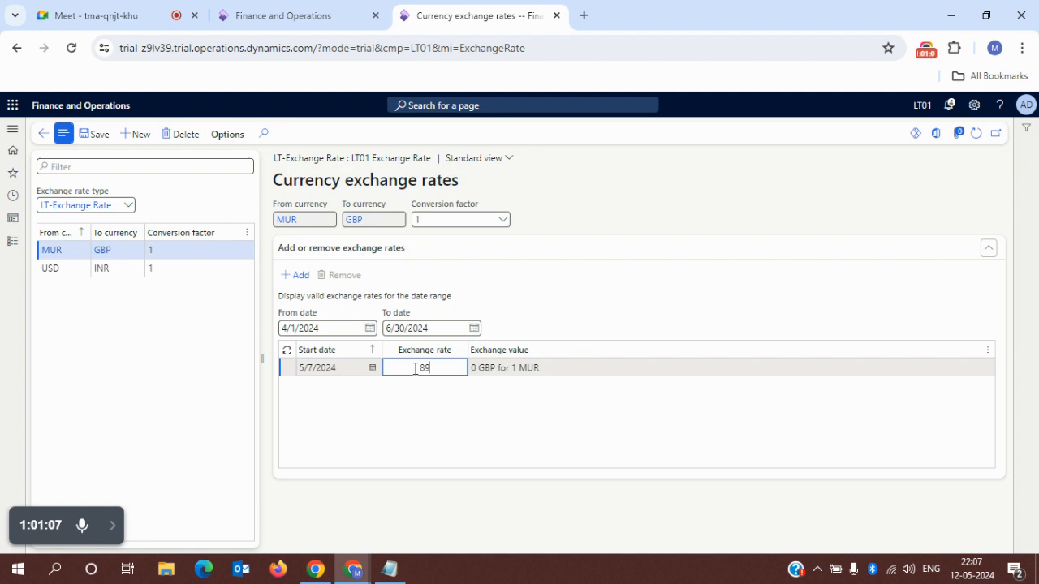
{"action": "left_click", "coordinate": [458, 422]}
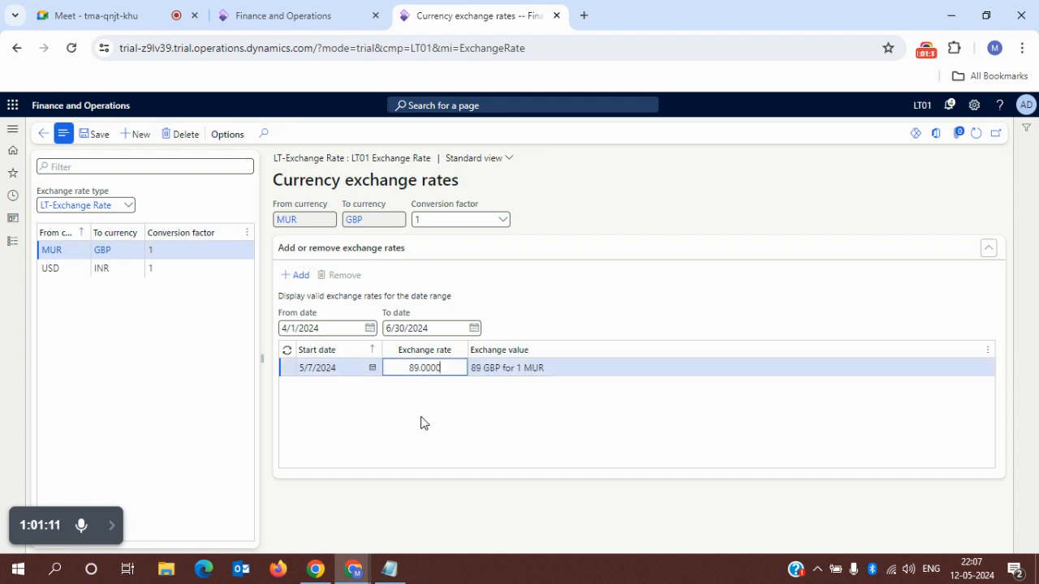
- Create a new currency pair from GBP to AUD for the LT-Exchange Rate type
{"action": "left_click", "coordinate": [141, 138]}
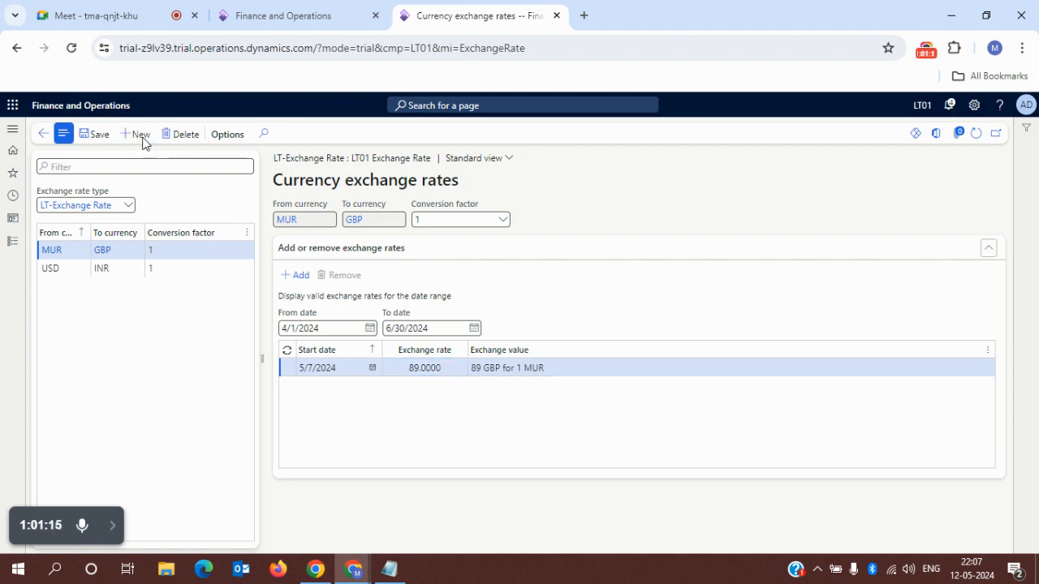
{"action": "type", "text": "GBP"}
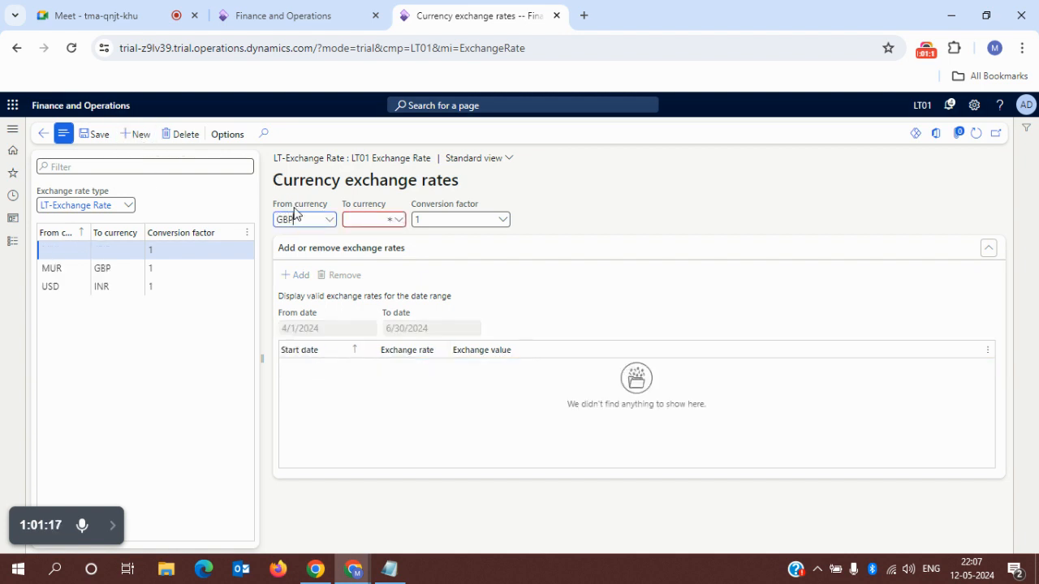
{"action": "key", "text": "Tab"}
{"action": "type", "text": "AU"}
{"action": "left_click", "coordinate": [452, 443]}
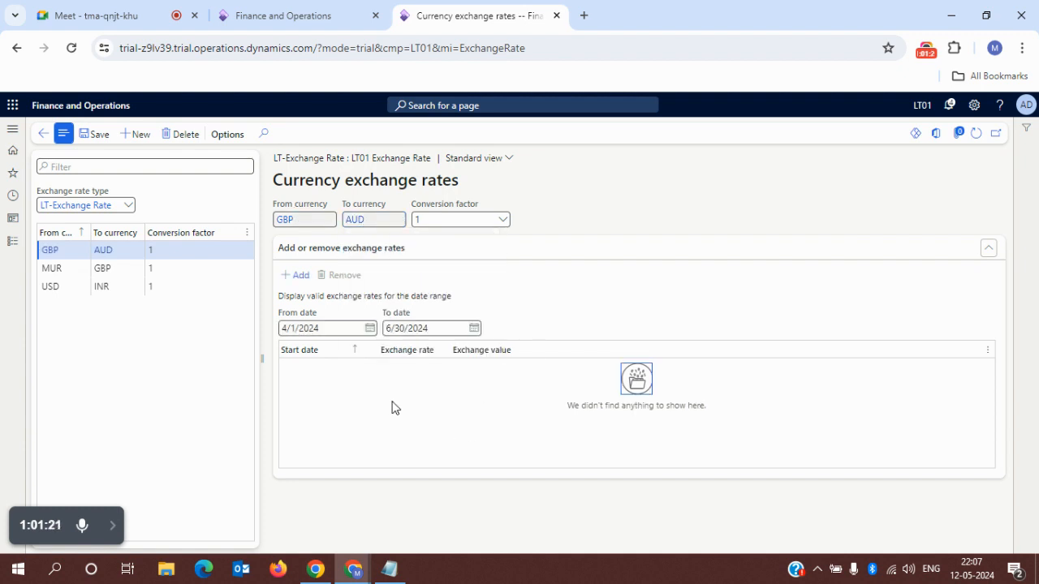
- Add a GBP to AUD exchange rate of 76 with the start date 5/1/2024
{"action": "left_click", "coordinate": [294, 277]}
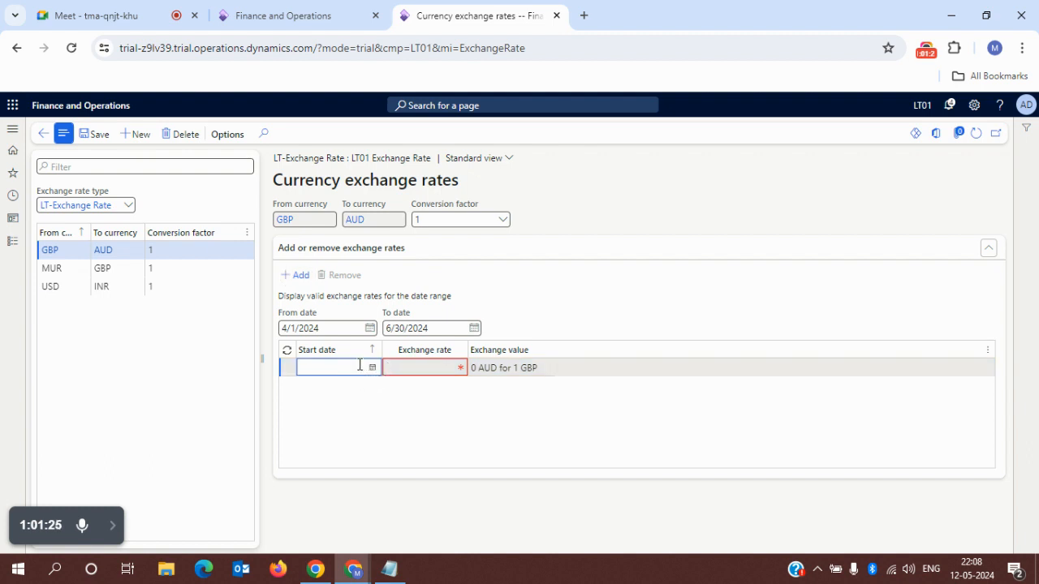
{"action": "left_click", "coordinate": [371, 367]}
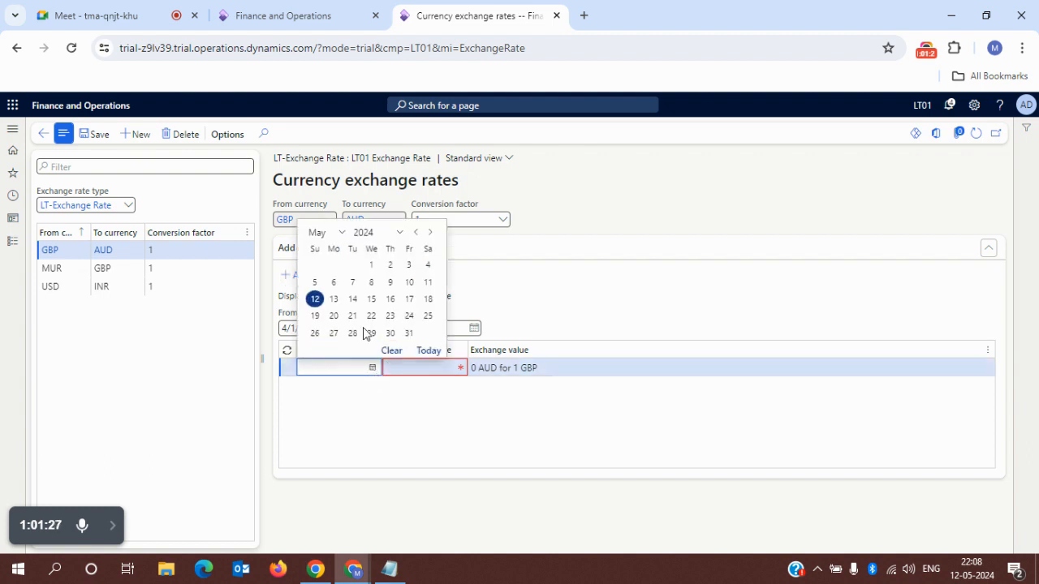
{"action": "left_click", "coordinate": [370, 265]}
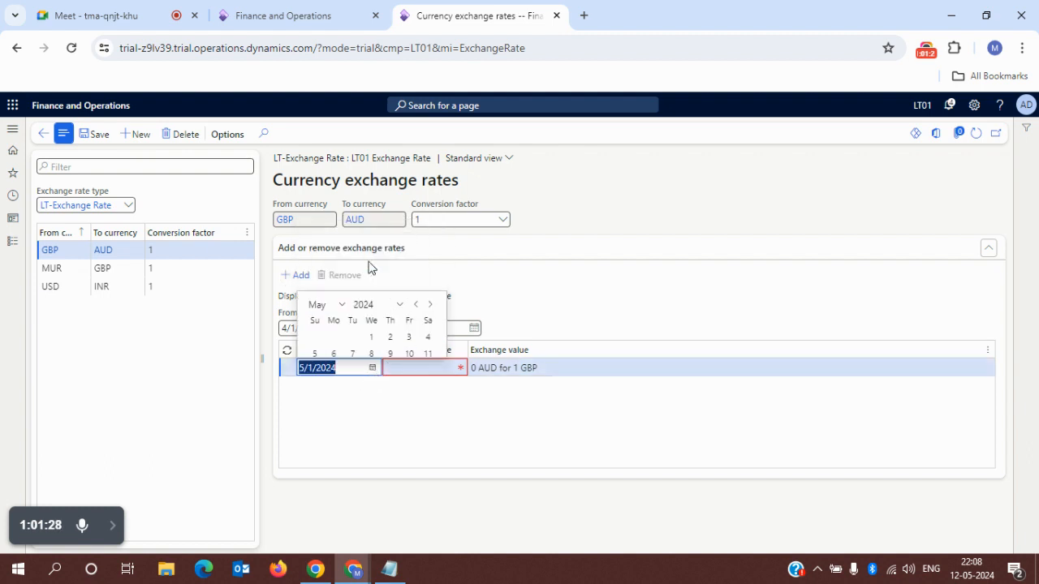
{"action": "left_click", "coordinate": [425, 370]}
{"action": "type", "text": "75"}
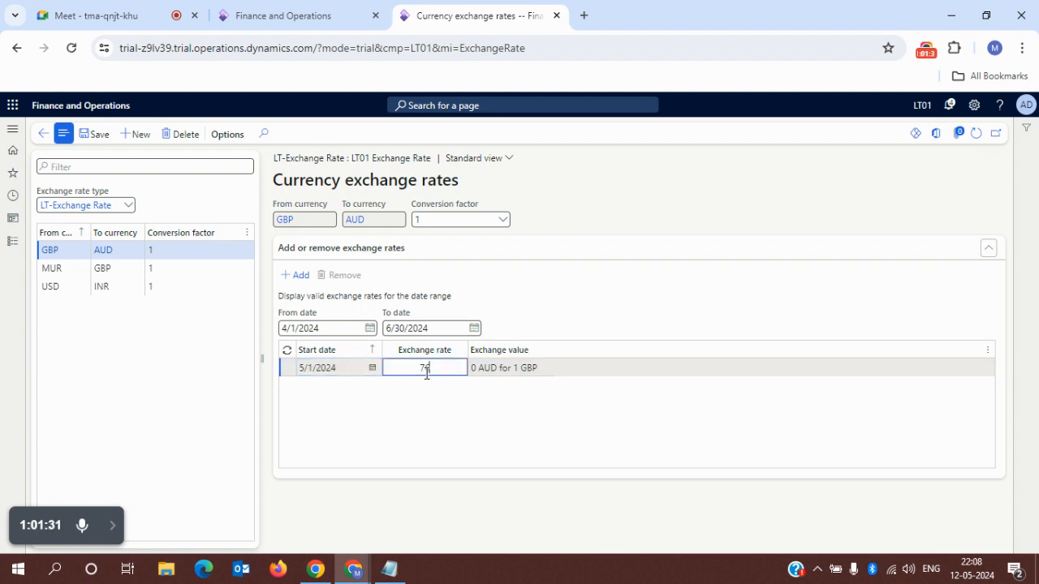
{"action": "left_click", "coordinate": [447, 420]}
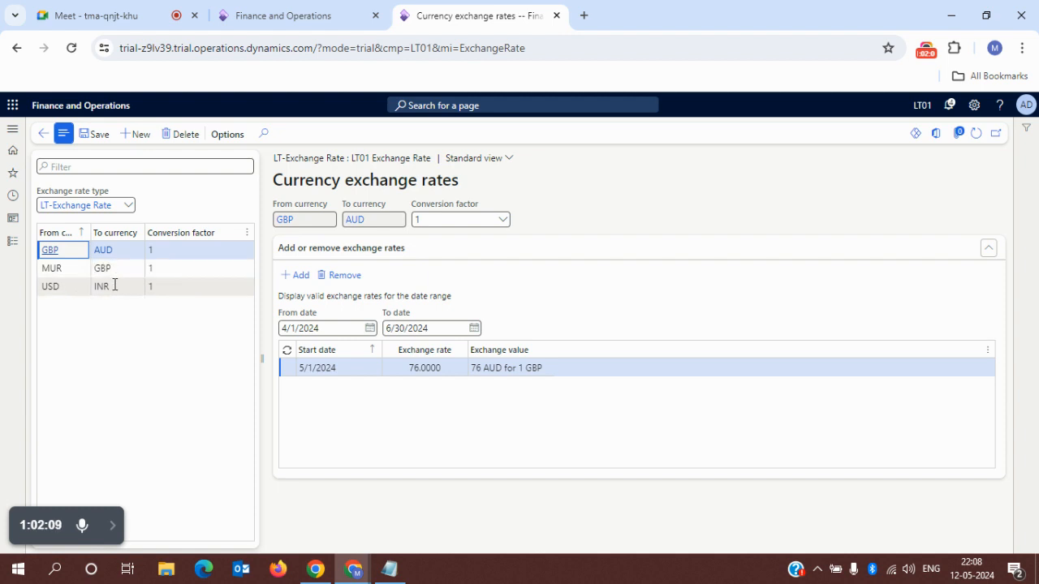
- Delete the exchange rate dated 4/2/2024 from the USD to INR currency pair
{"action": "mouse_move", "coordinate": [114, 271]}
{"action": "mouse_move", "coordinate": [66, 293]}
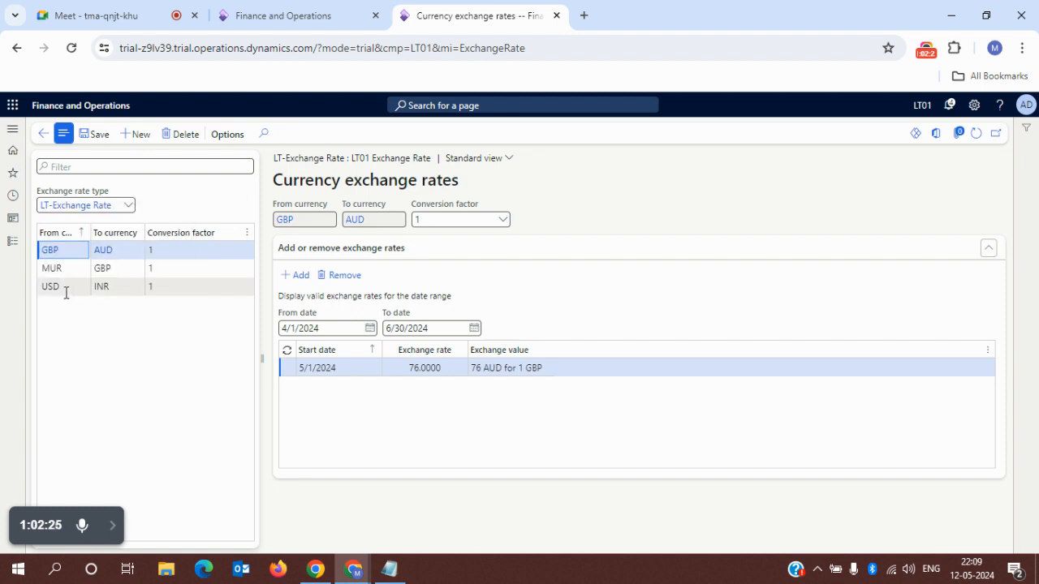
{"action": "left_click", "coordinate": [66, 293]}
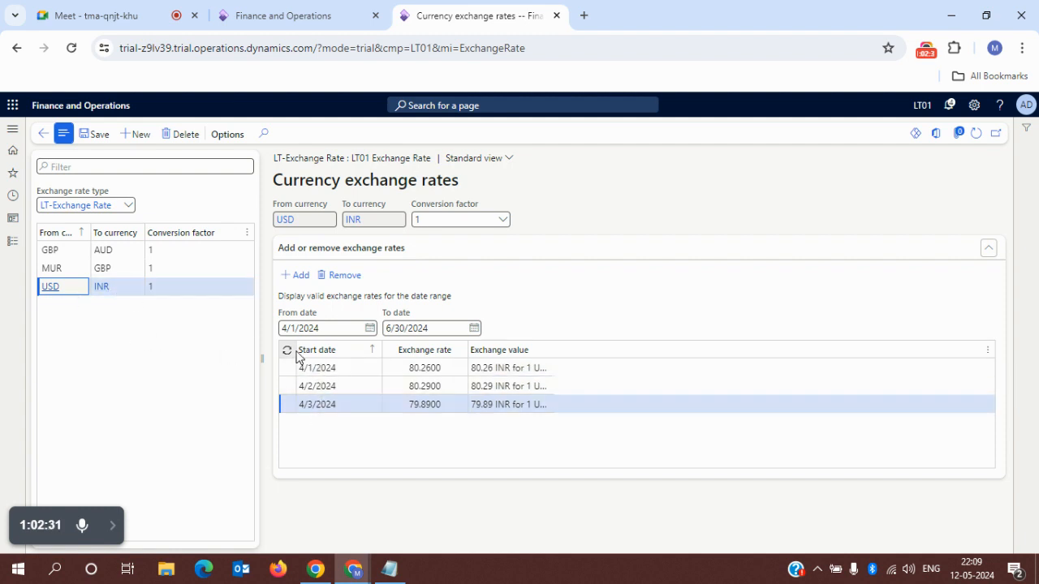
{"action": "left_click", "coordinate": [321, 386]}
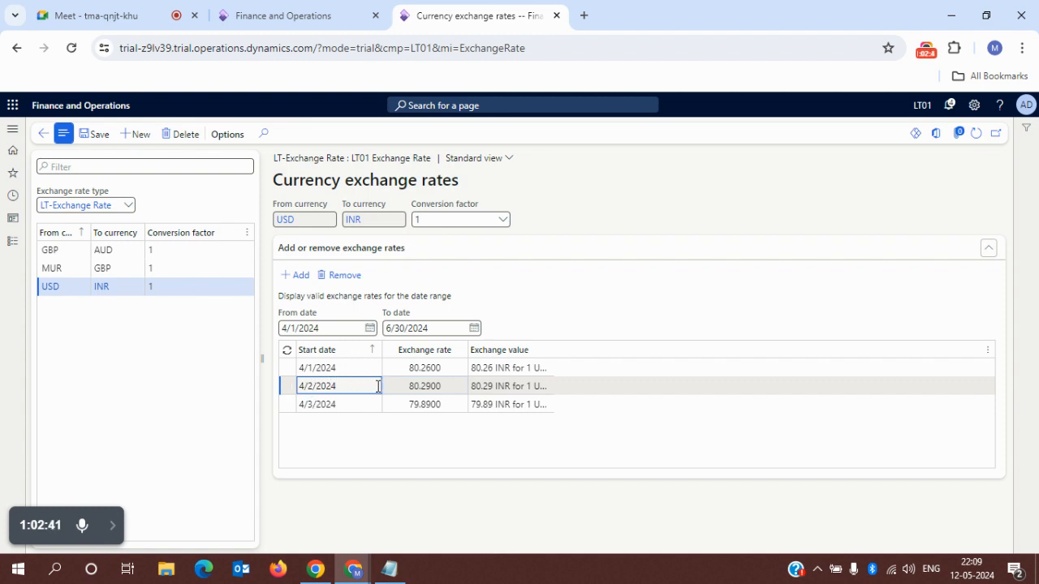
{"action": "left_click", "coordinate": [351, 276]}
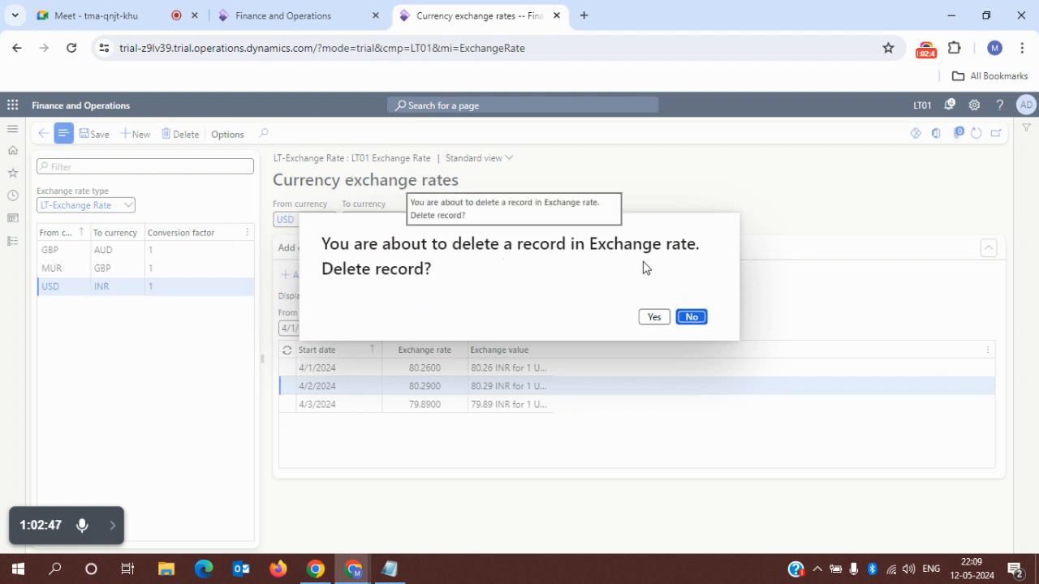
{"action": "left_click", "coordinate": [648, 325]}
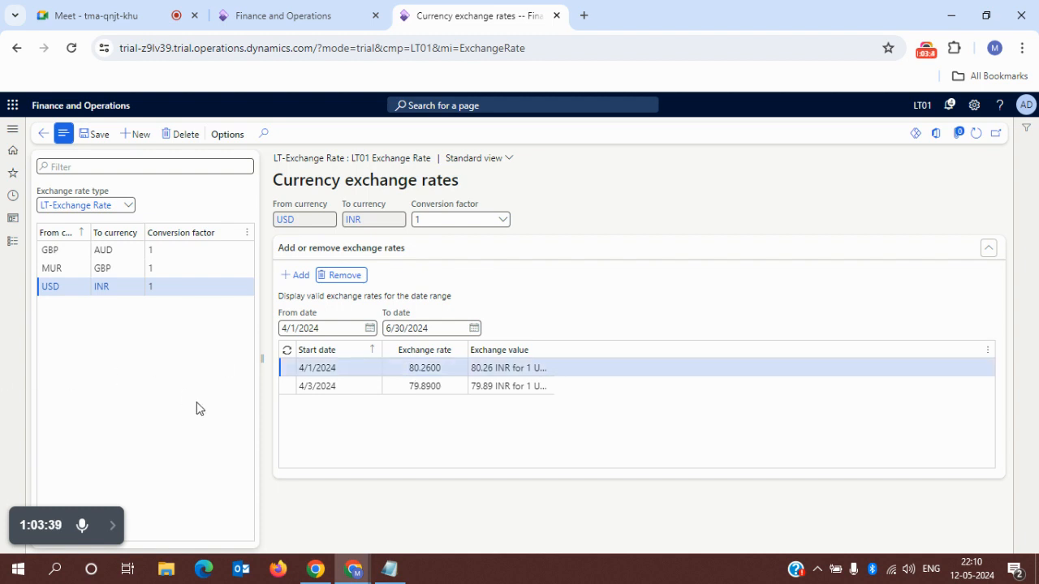
- Review the MUR to GBP and GBP to AUD currency pairs and save the exchange rates
{"action": "left_click", "coordinate": [72, 266]}
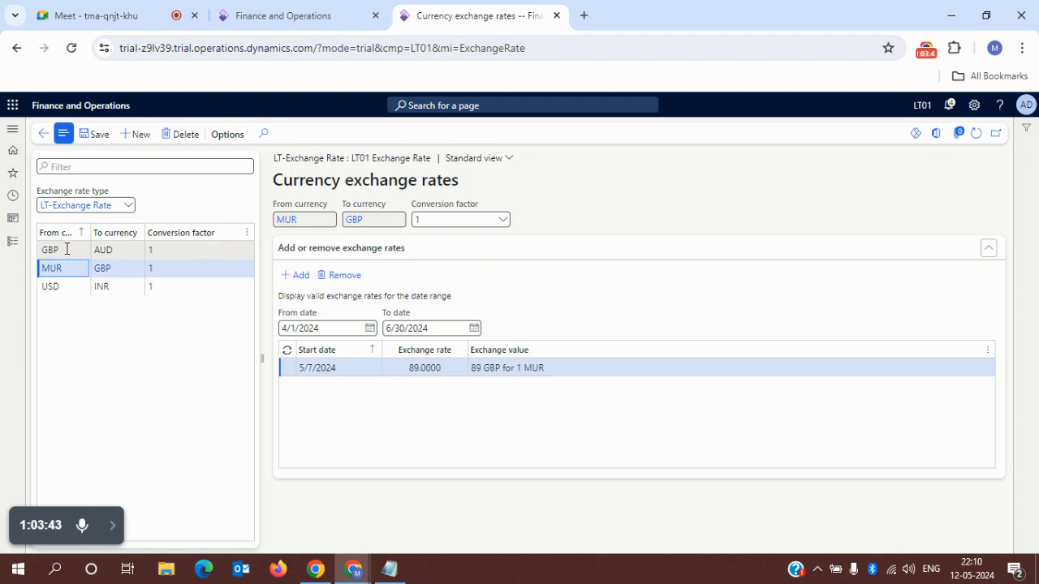
{"action": "left_click", "coordinate": [66, 249]}
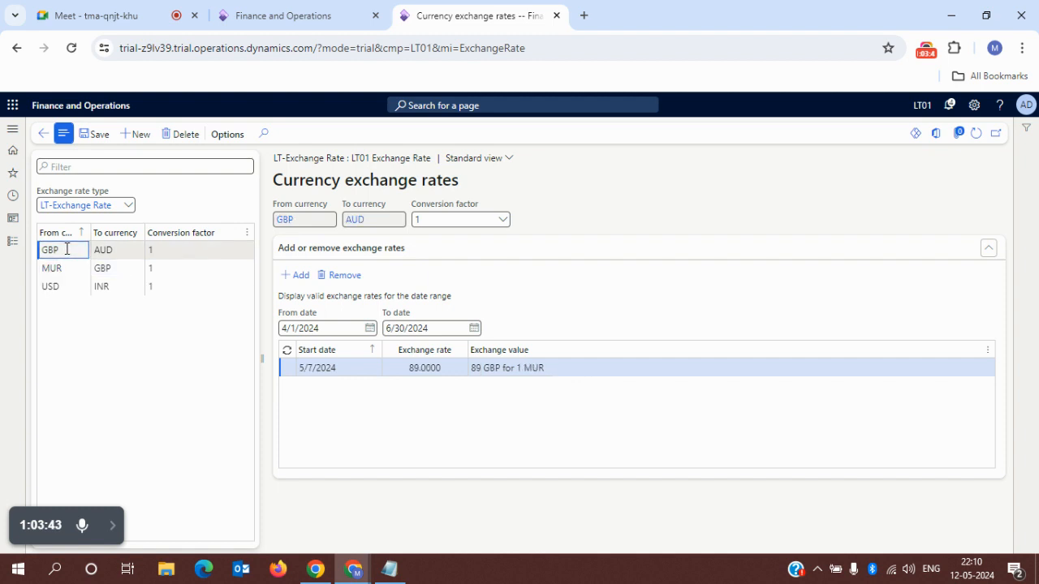
{"action": "left_click", "coordinate": [97, 135]}
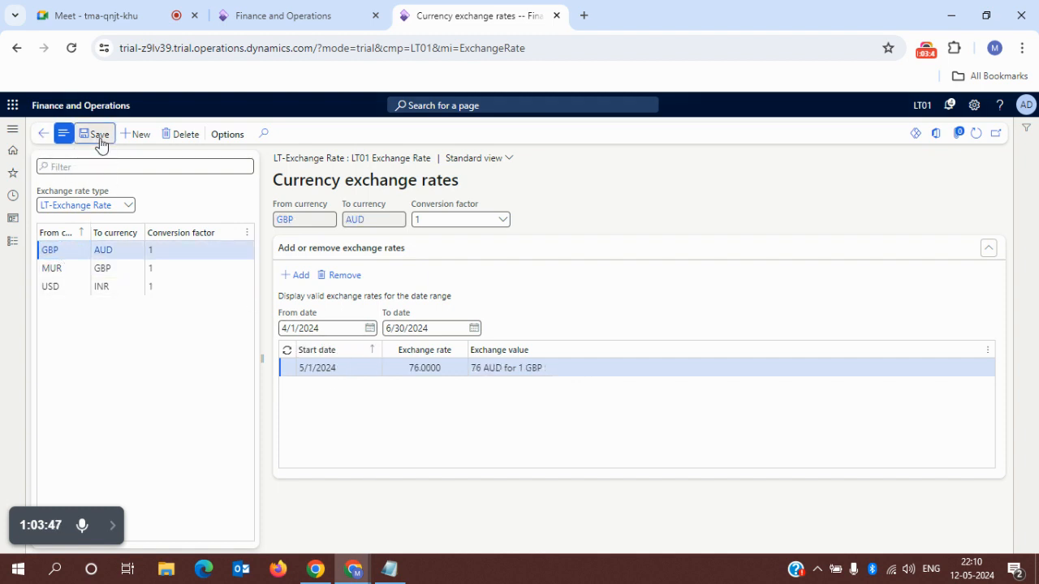
{"action": "left_click", "coordinate": [100, 139]}
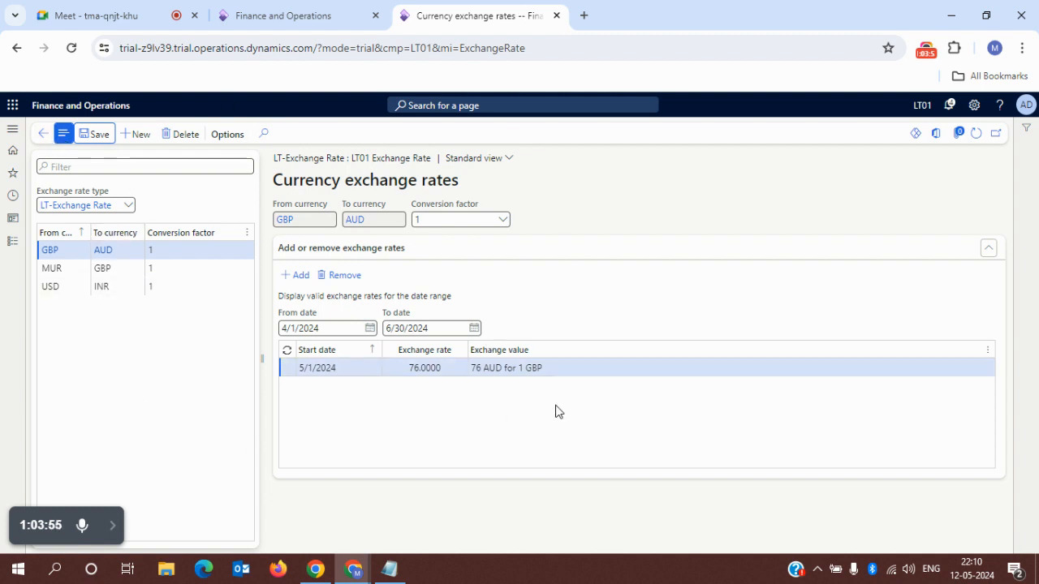
- Close the currency exchange rates page and start a numbered list below the Notepad notes: "1. Legal Entity", "2. Calendar (Fiscal and Ledger)"
{"action": "left_click", "coordinate": [44, 134]}
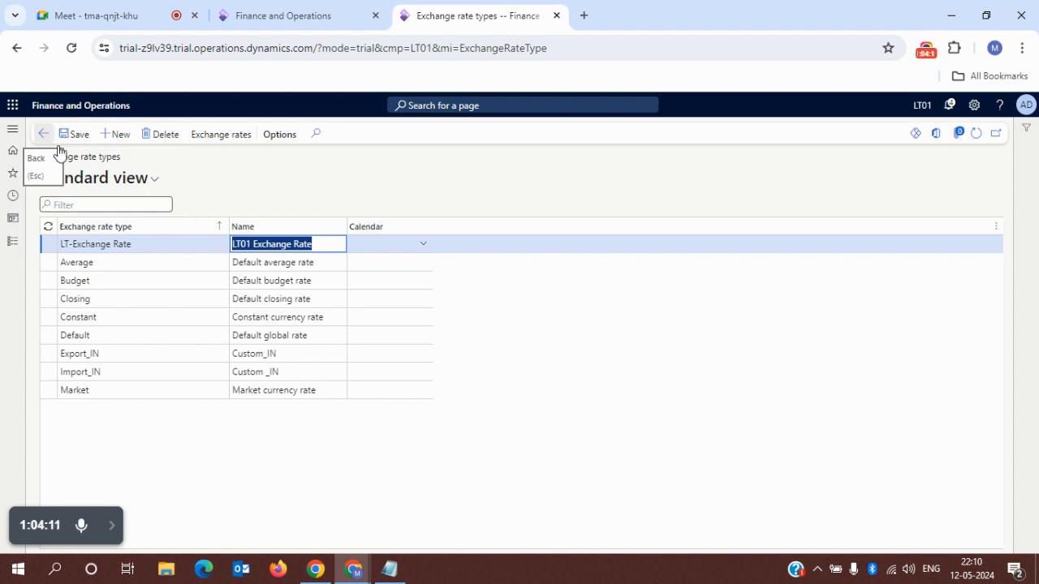
{"action": "left_click", "coordinate": [389, 569]}
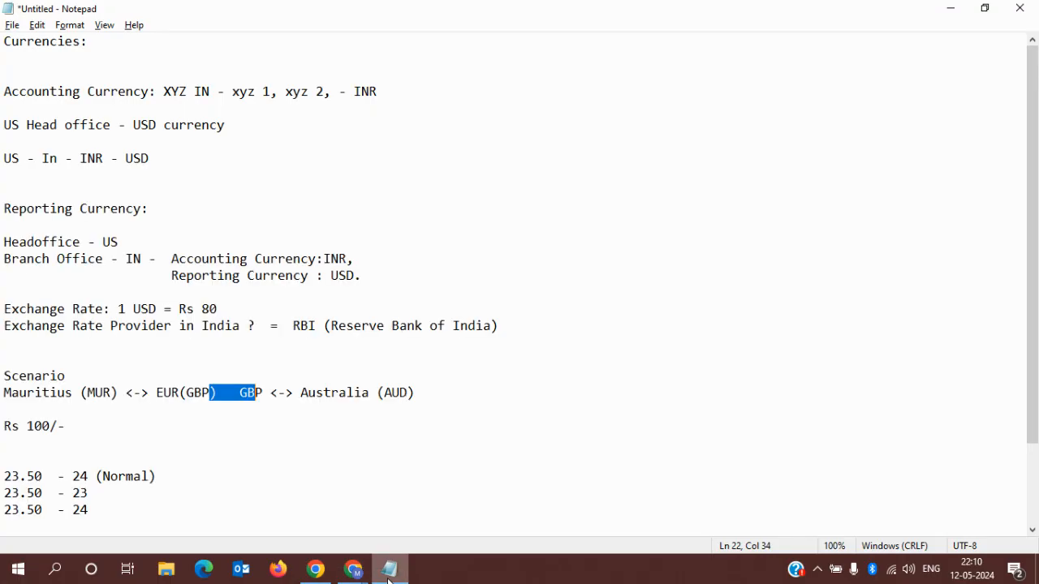
{"action": "key", "text": "Down"}
{"action": "key", "text": "Down"}
{"action": "key", "text": "Down"}
{"action": "key", "text": "Down"}
{"action": "key", "text": "Down"}
{"action": "key", "text": "Down"}
{"action": "key", "text": "Down"}
{"action": "key", "text": "Down"}
{"action": "key", "text": "Down"}
{"action": "key", "text": "Down"}
{"action": "key", "text": "Down"}
{"action": "key", "text": "Down"}
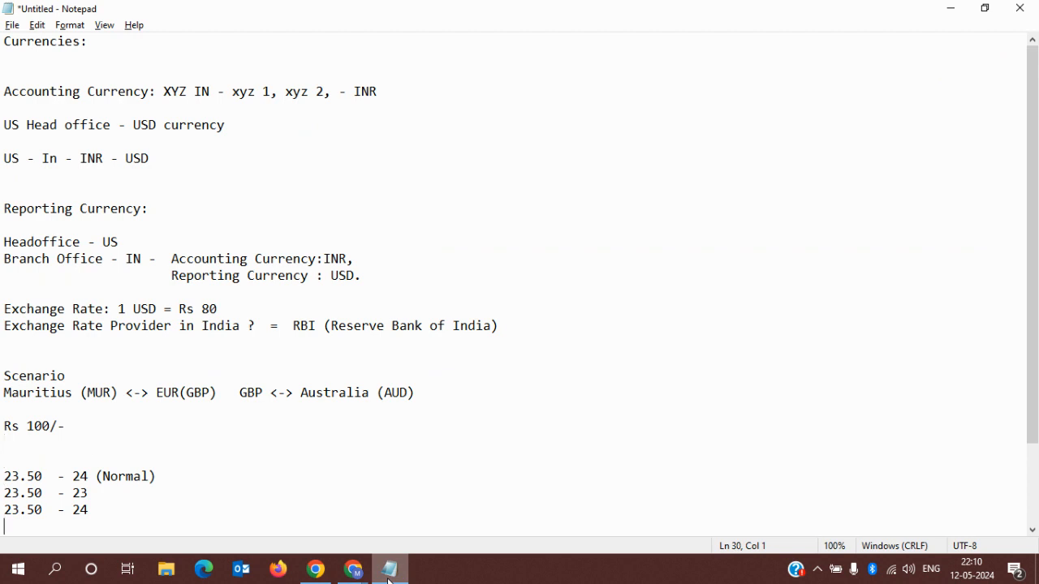
{"action": "type", "text": "1. Legal Entity"}
{"action": "key", "text": "Return"}
{"action": "type", "text": "2. Calendar"}
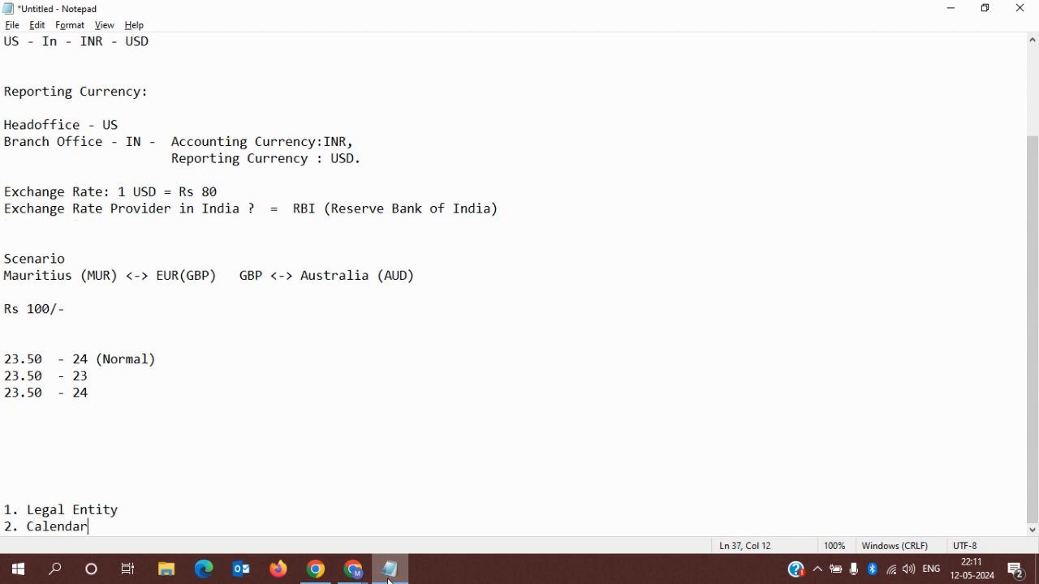
{"action": "type", "text": " (Fiscal and "}
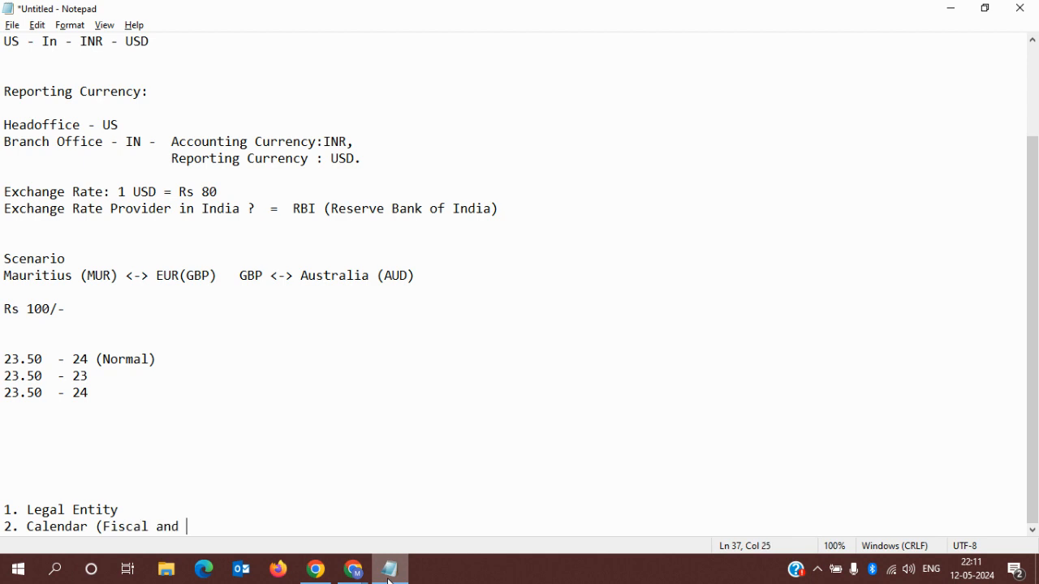
{"action": "type", "text": "Ledger)"}
{"action": "key", "text": "Return"}
- Add "3. Currency and Exchange Rate" as the third item of the numbered list
{"action": "type", "text": "3. "}
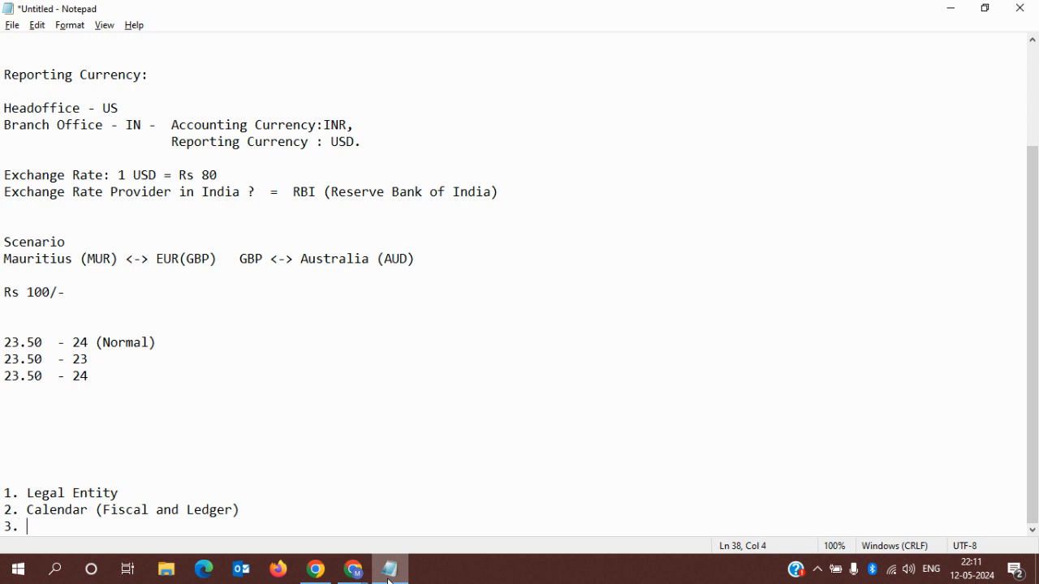
{"action": "type", "text": "Current"}
{"action": "key", "text": "BackSpace"}
{"action": "type", "text": "cy nd"}
{"action": "key", "text": "BackSpace"}
{"action": "key", "text": "BackSpace"}
{"action": "type", "text": "and "}
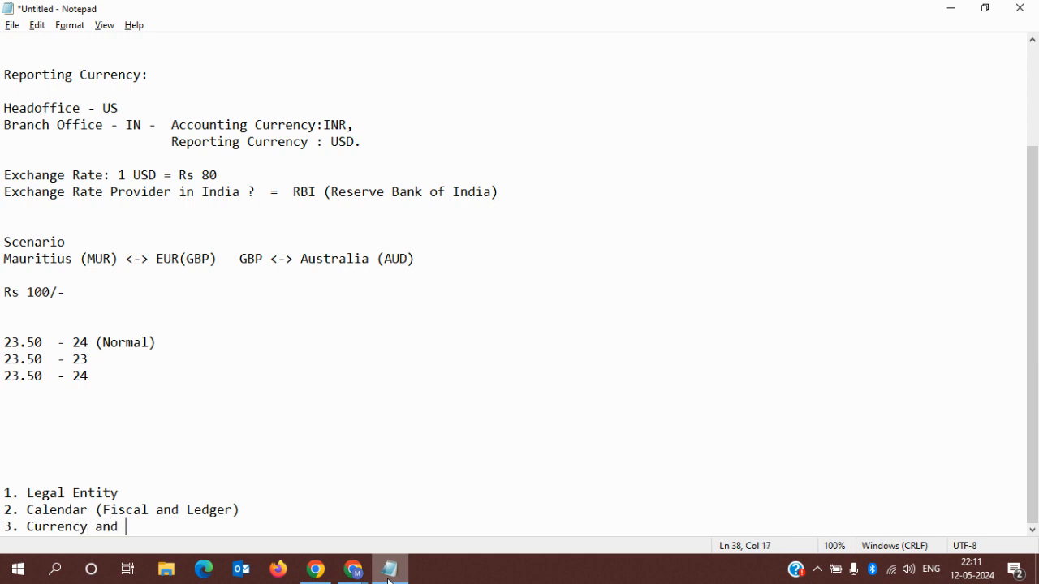
{"action": "type", "text": "Exchange Rate"}
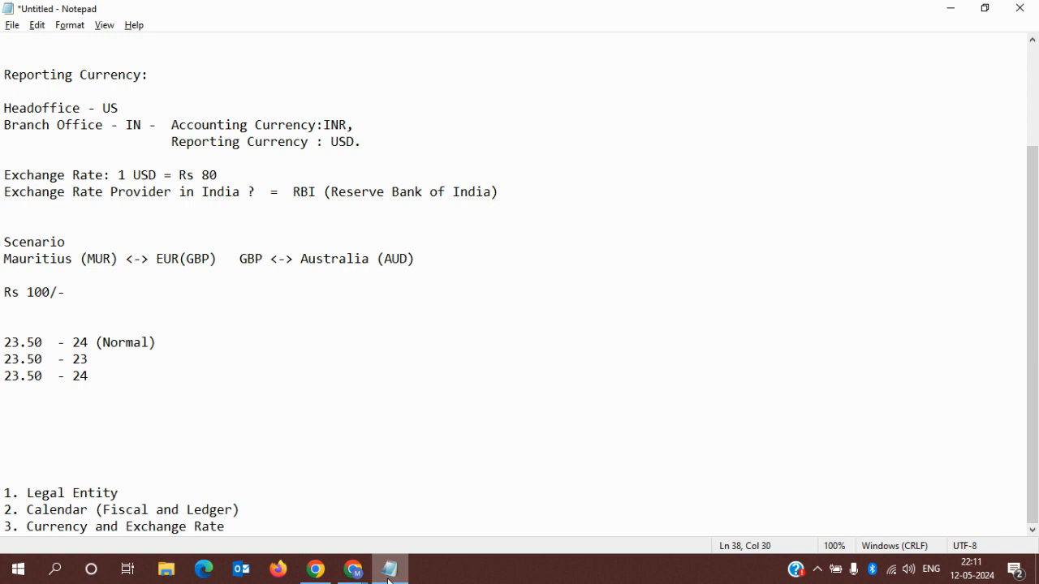
- Add the list items "4. Chart of Accounts - Main Accounts" and "5. Account Structure"
{"action": "key", "text": "Return"}
{"action": "type", "text": "4."}
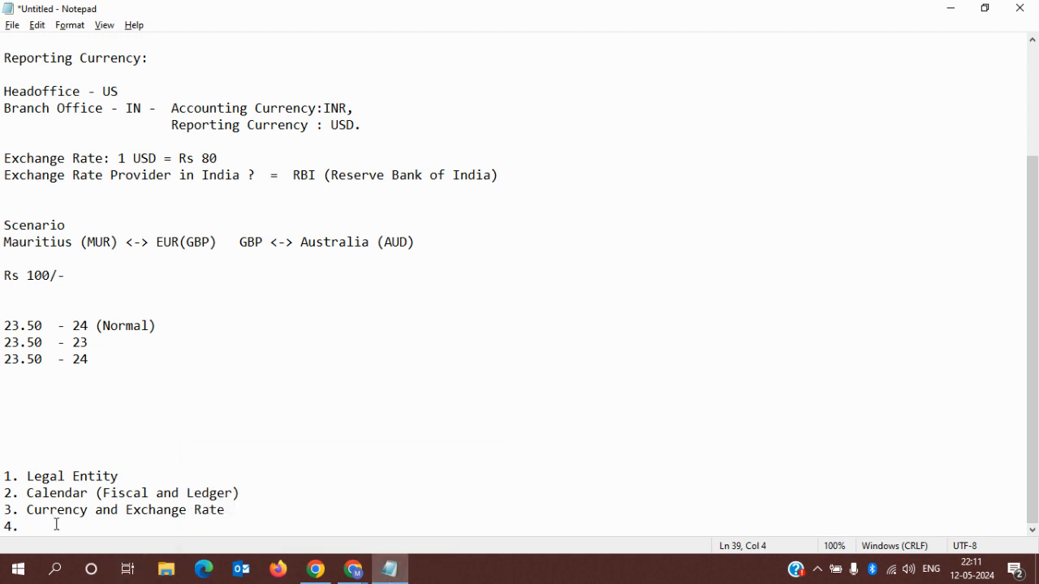
{"action": "type", "text": "Chart of Accounts - Main"}
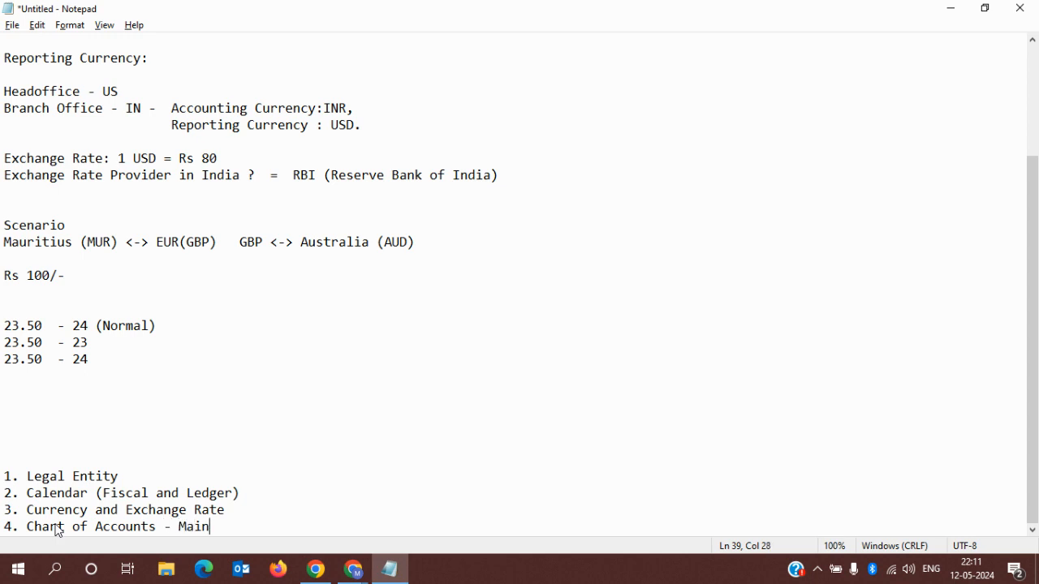
{"action": "type", "text": " Accounts"}
{"action": "key", "text": "Return"}
{"action": "type", "text": "5."}
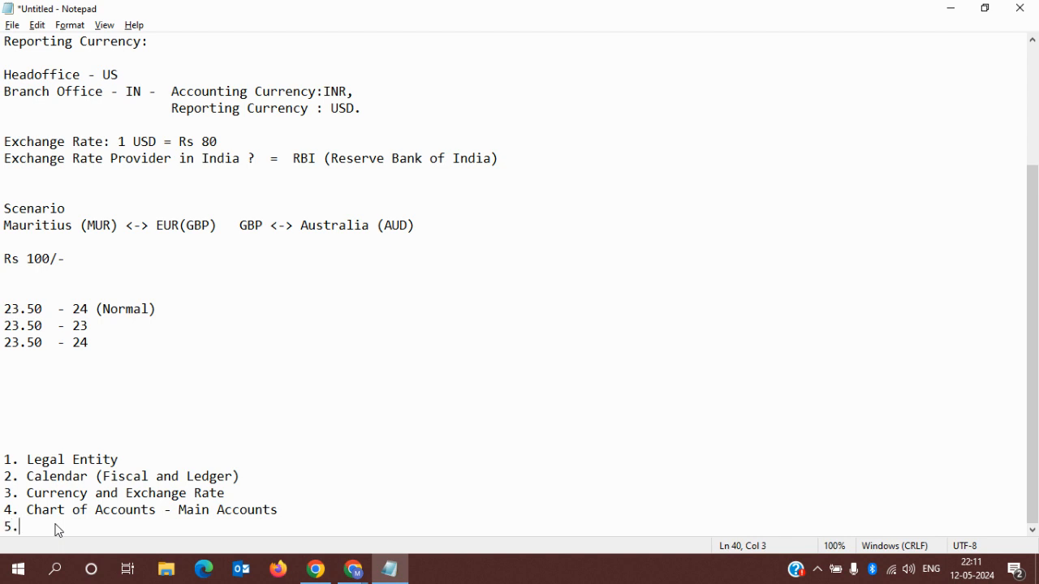
{"action": "type", "text": " Account Structure"}
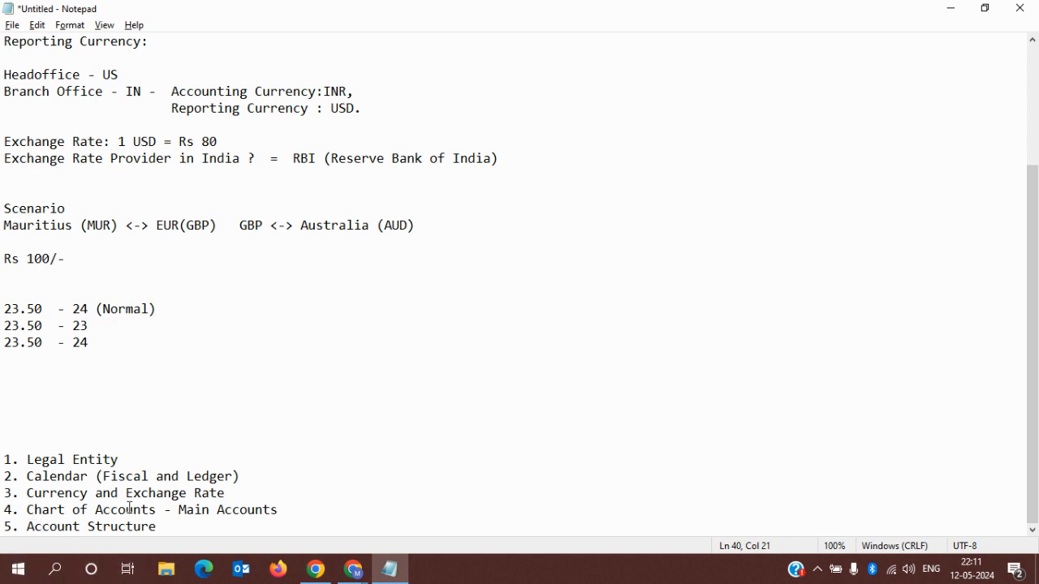
- Highlight the Chart of Accounts item, the first three list items, and the Currency and Exchange Rate item for review
{"action": "left_click", "coordinate": [297, 512]}
{"action": "left_click_drag", "start_coordinate": [277, 511], "coordinate": [29, 510]}
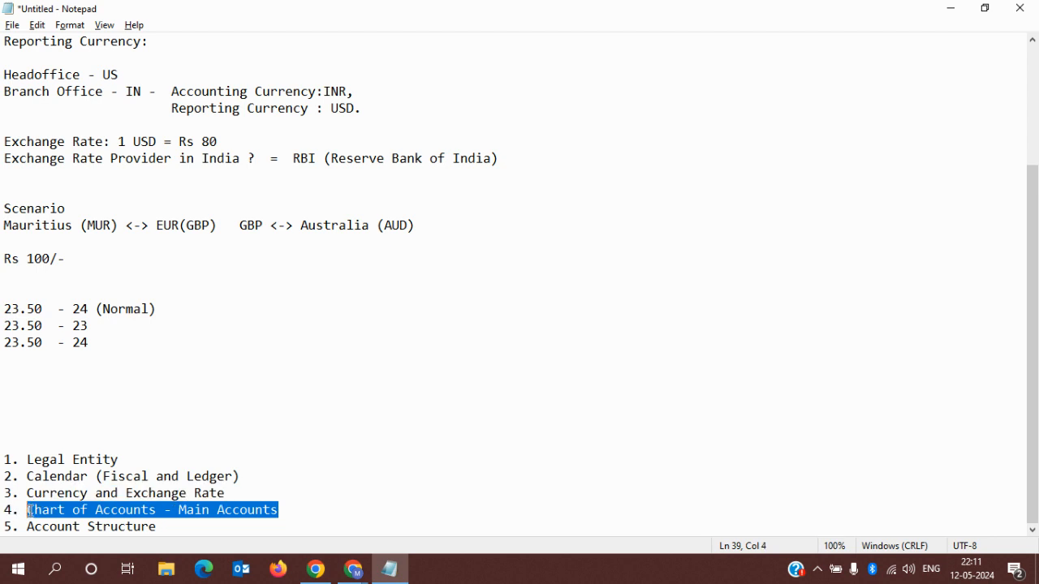
{"action": "left_click", "coordinate": [28, 460]}
{"action": "left_click_drag", "start_coordinate": [28, 460], "coordinate": [247, 490]}
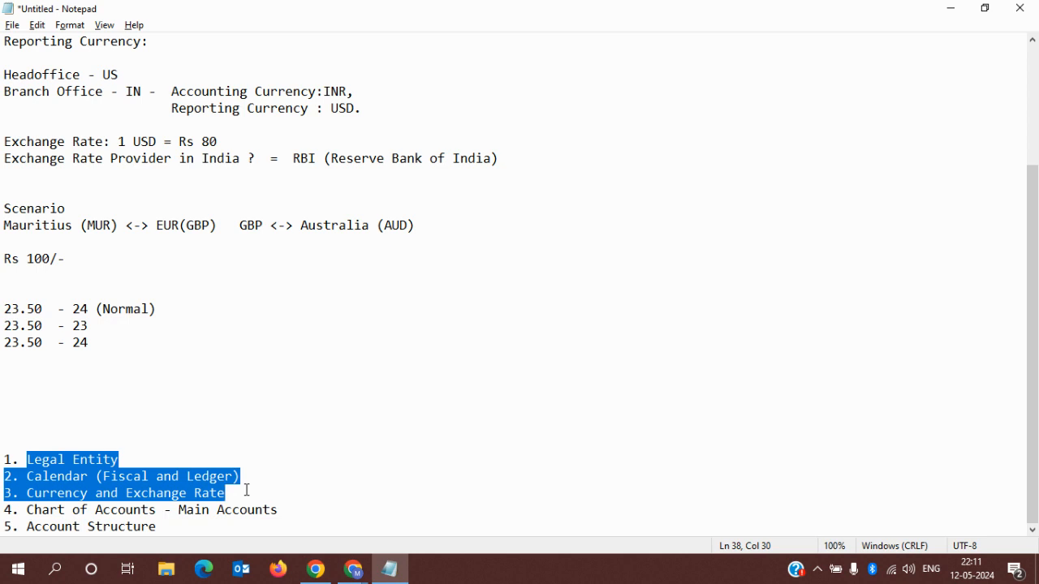
{"action": "left_click", "coordinate": [232, 493]}
{"action": "left_click_drag", "start_coordinate": [226, 493], "coordinate": [29, 493]}
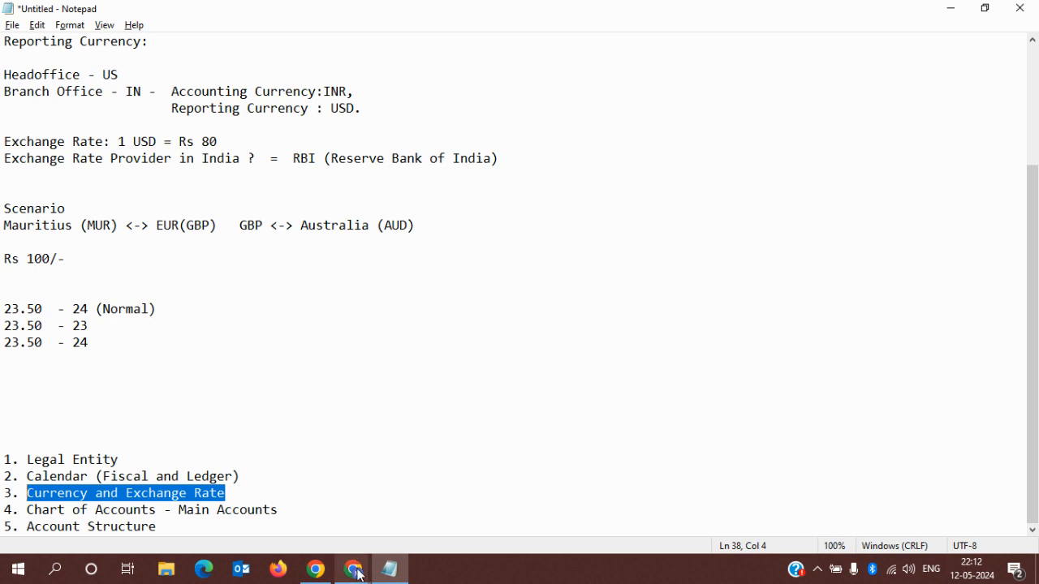
- Check the in-call messages in Google Meet, return to Finance and Operations and close the Exchange rate types page
{"action": "mouse_move", "coordinate": [360, 574]}
{"action": "left_click", "coordinate": [273, 506]}
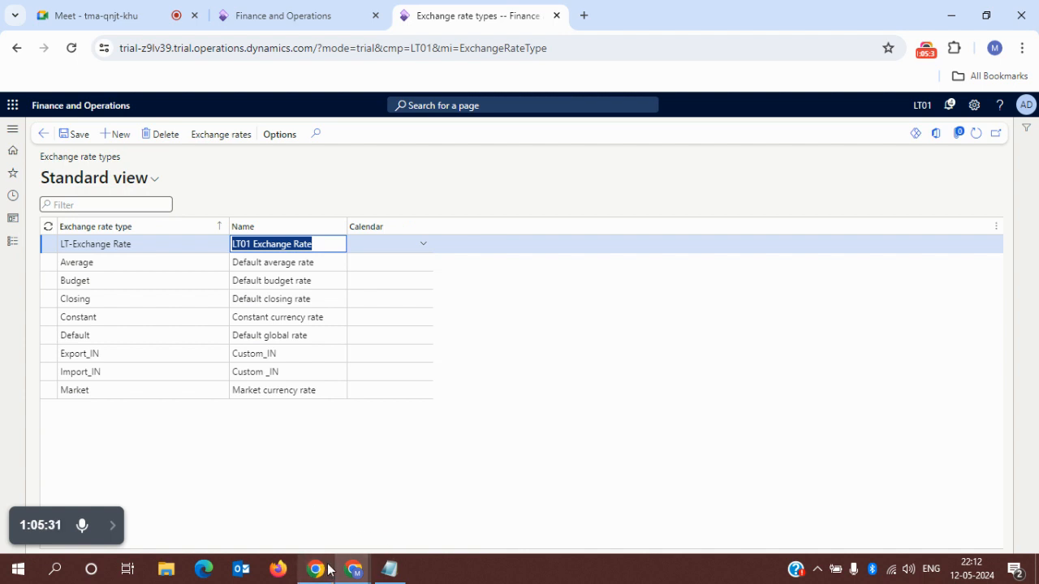
{"action": "left_click", "coordinate": [107, 14]}
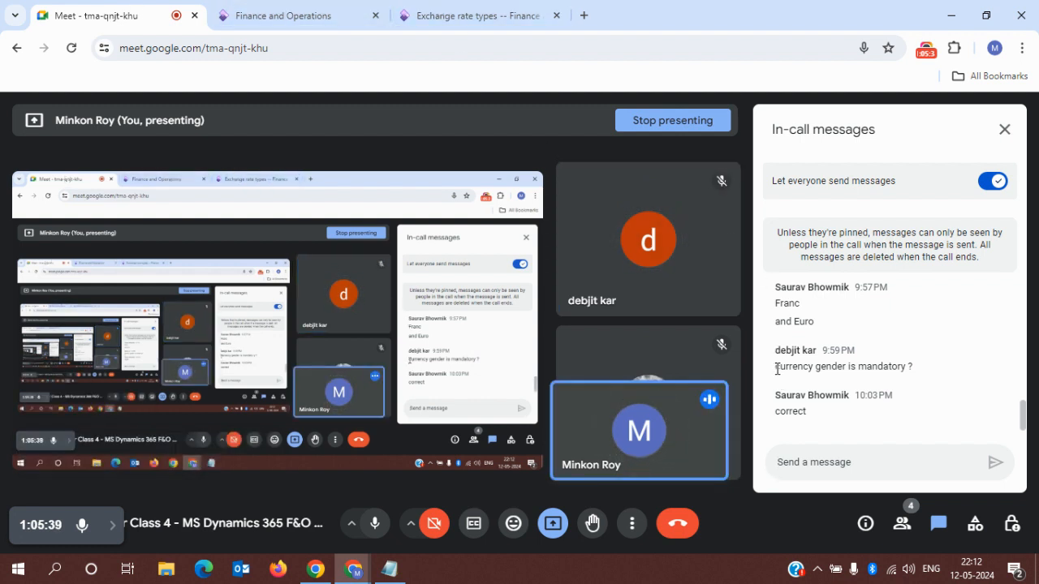
{"action": "left_click", "coordinate": [423, 18]}
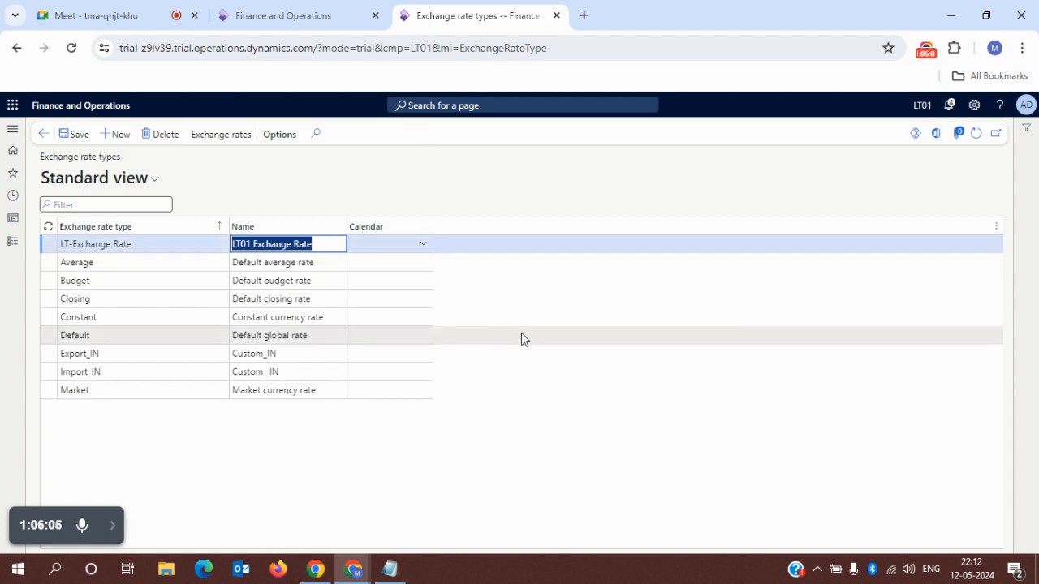
{"action": "left_click", "coordinate": [43, 136]}
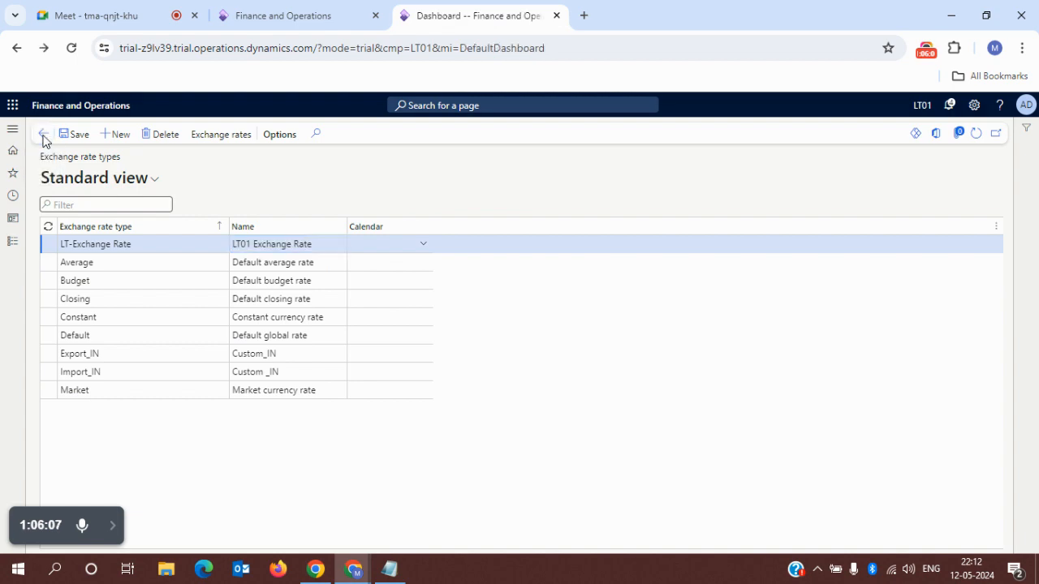
- Switch to Notepad and highlight the whole five-item setup list for review
{"action": "left_click", "coordinate": [391, 573]}
{"action": "left_click", "coordinate": [5, 459]}
{"action": "left_click_drag", "start_coordinate": [5, 459], "coordinate": [169, 530]}
{"action": "left_click", "coordinate": [178, 531]}
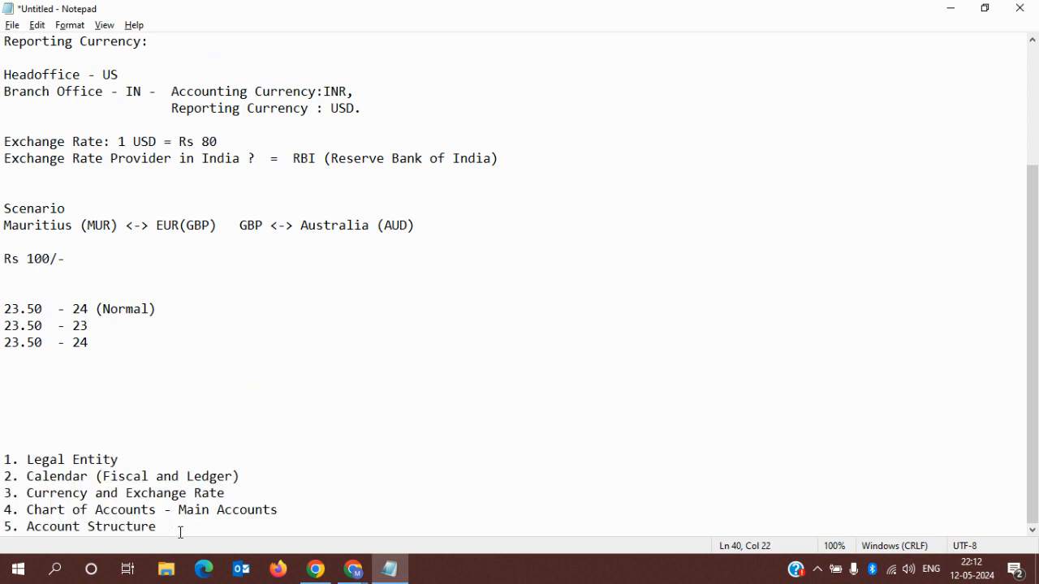
{"action": "left_click_drag", "start_coordinate": [162, 528], "coordinate": [4, 456]}
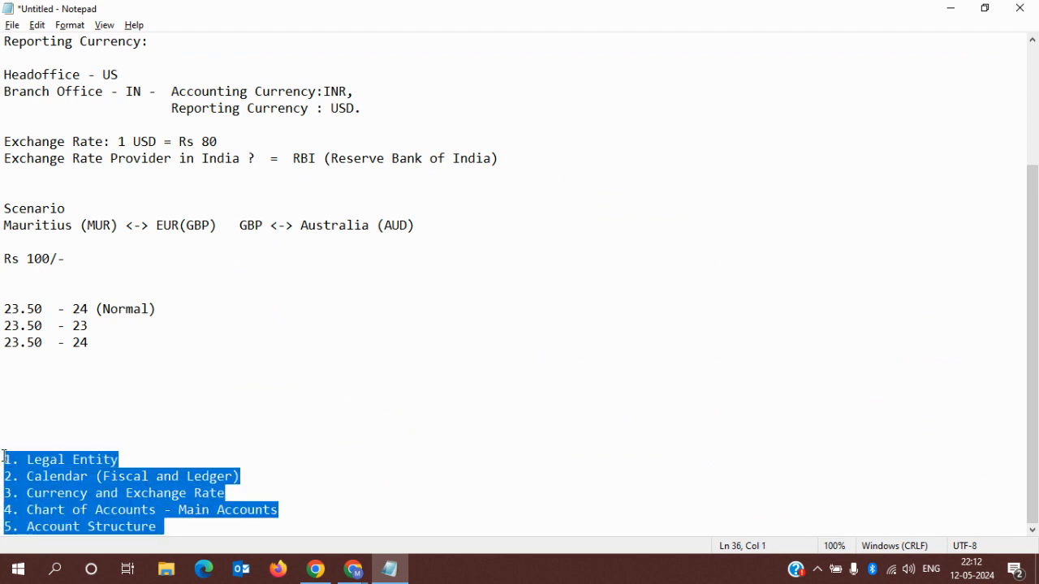
- Add the lines "Ledger Form" and "General Ledger Module:" below the numbered list, separated by blank lines
{"action": "left_click", "coordinate": [194, 527]}
{"action": "key", "text": "Return"}
{"action": "key", "text": "Return"}
{"action": "key", "text": "Return"}
{"action": "type", "text": "L"}
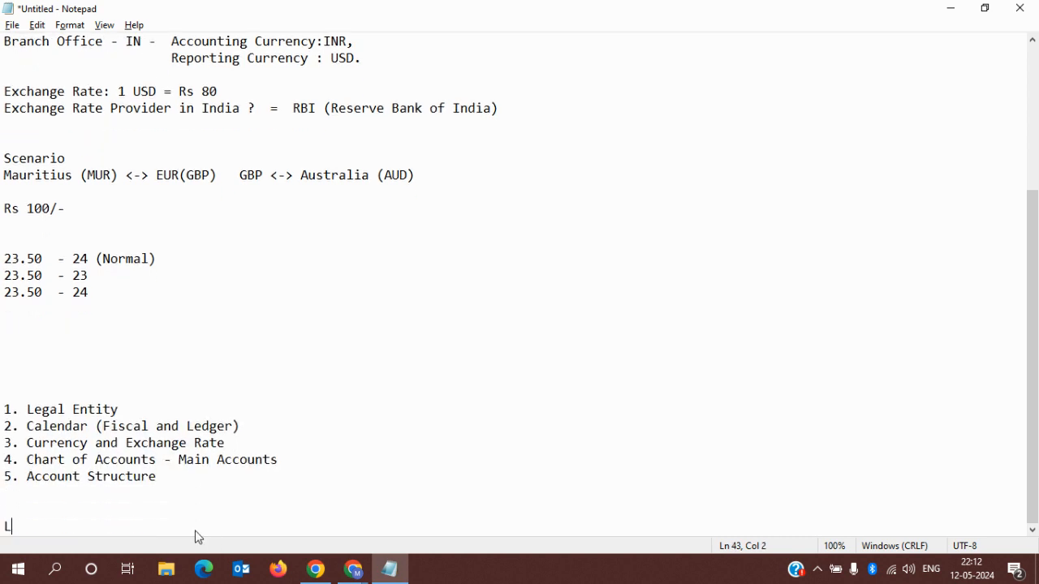
{"action": "type", "text": "edger Form"}
{"action": "key", "text": "Return"}
{"action": "key", "text": "Return"}
{"action": "type", "text": "General Ledger:"}
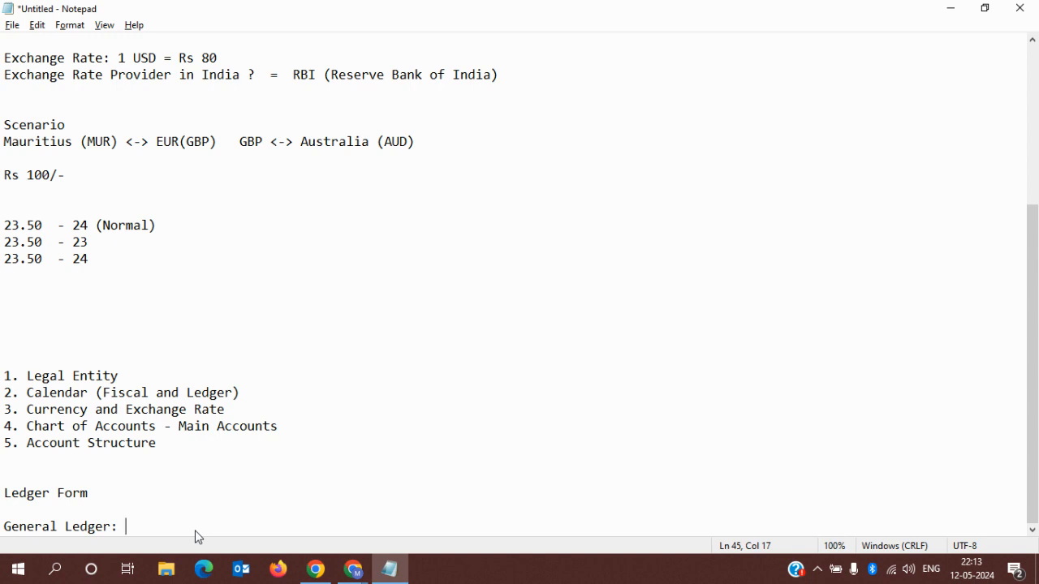
{"action": "key", "text": "Left"}
{"action": "key", "text": "Left"}
{"action": "type", "text": "Module"}
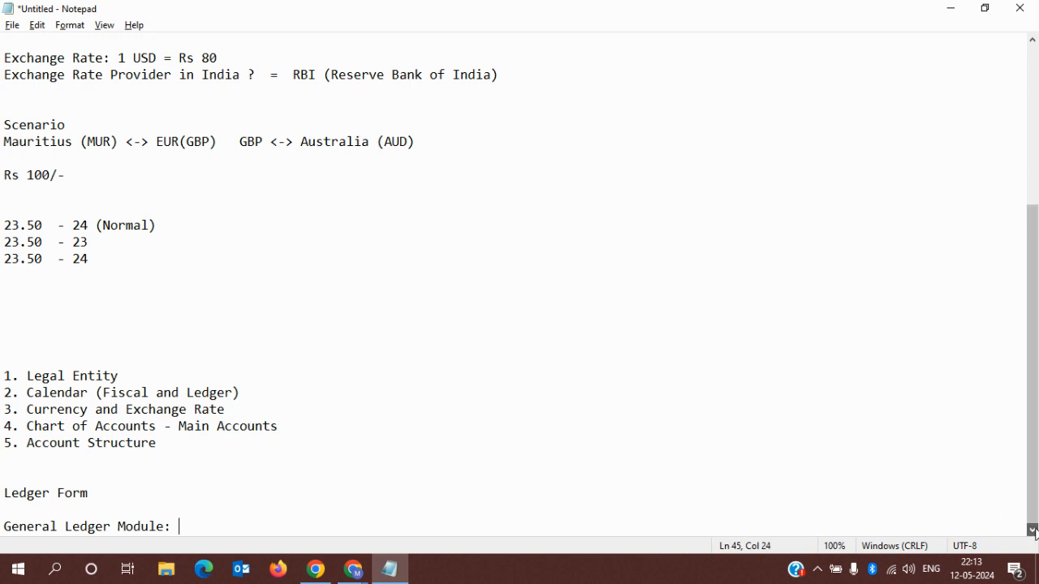
- Add blank lines below the General Ledger Module heading and complete it with "GL module is required to record the financial information of a company."
{"action": "key", "text": "Return"}
{"action": "key", "text": "Return"}
{"action": "key", "text": "Return"}
{"action": "key", "text": "Return"}
{"action": "key", "text": "Return"}
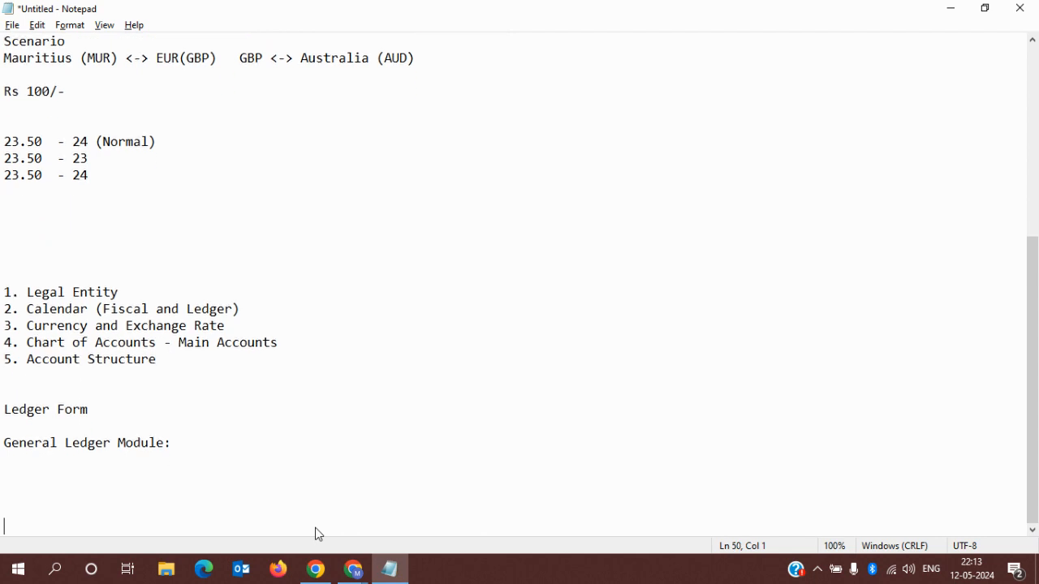
{"action": "key", "text": "Return"}
{"action": "key", "text": "Up"}
{"action": "key", "text": "Up"}
{"action": "key", "text": "Up"}
{"action": "key", "text": "Up"}
{"action": "key", "text": "Up"}
{"action": "key", "text": "Up"}
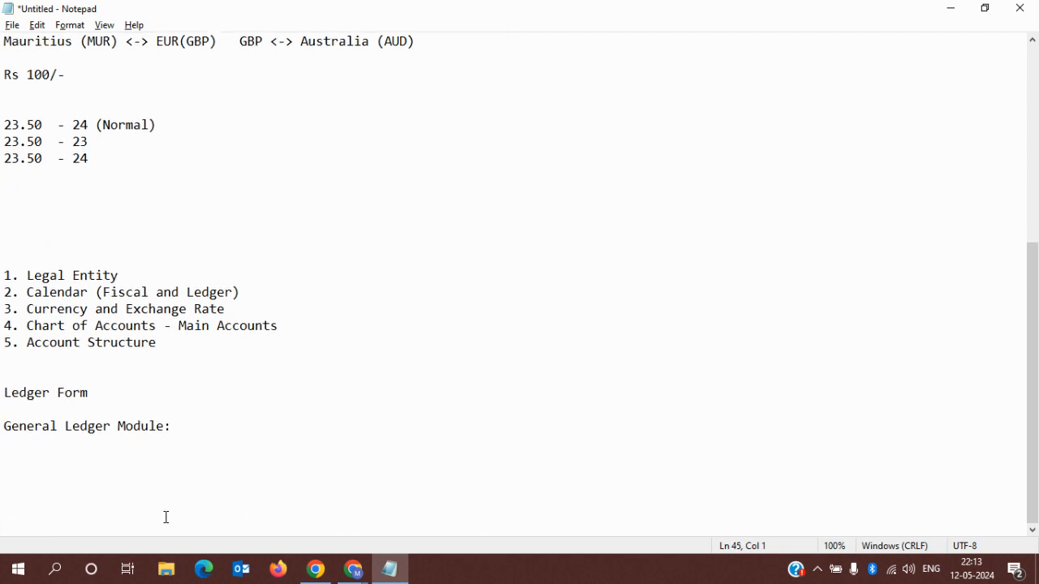
{"action": "key", "text": "Down"}
{"action": "left_click", "coordinate": [177, 423]}
{"action": "type", "text": "GL module "}
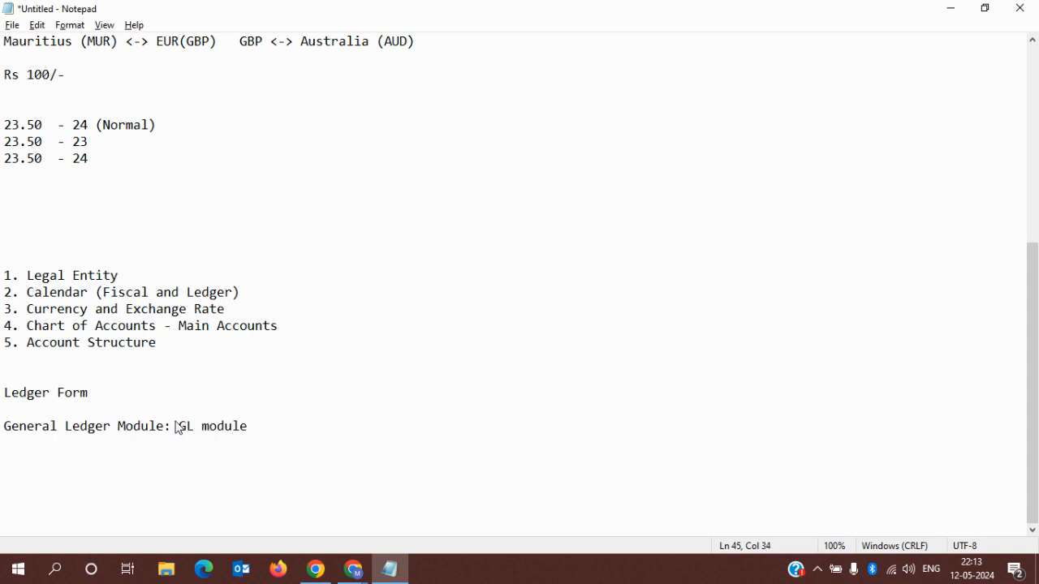
{"action": "type", "text": "is required to record "}
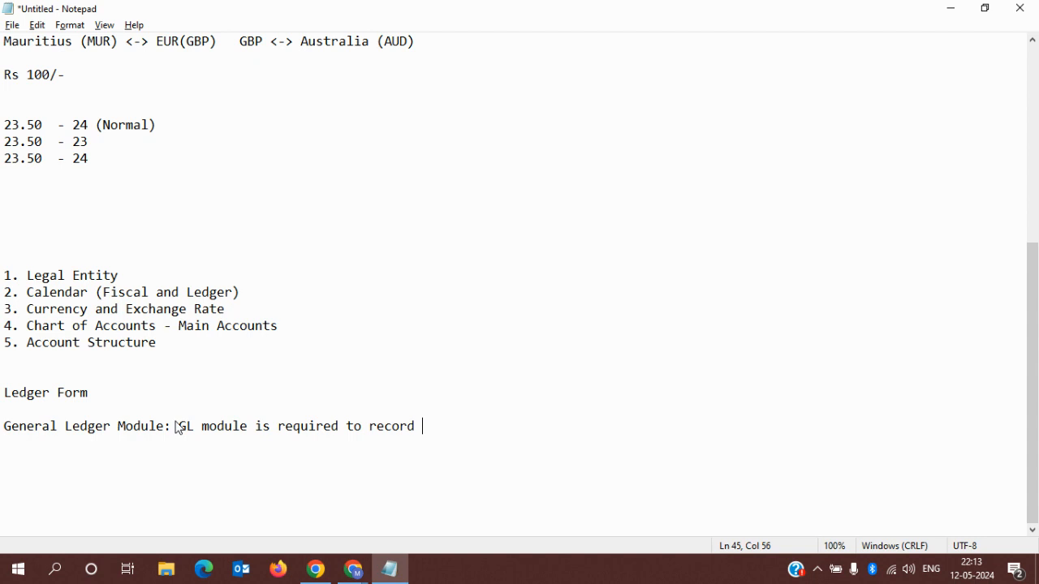
{"action": "type", "text": "the financial"}
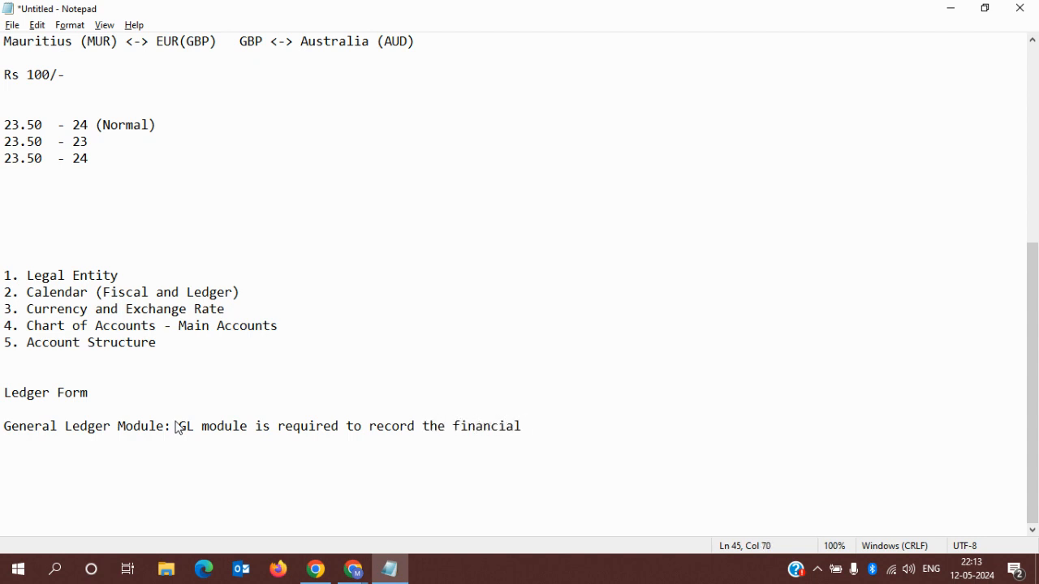
{"action": "type", "text": " information of a "}
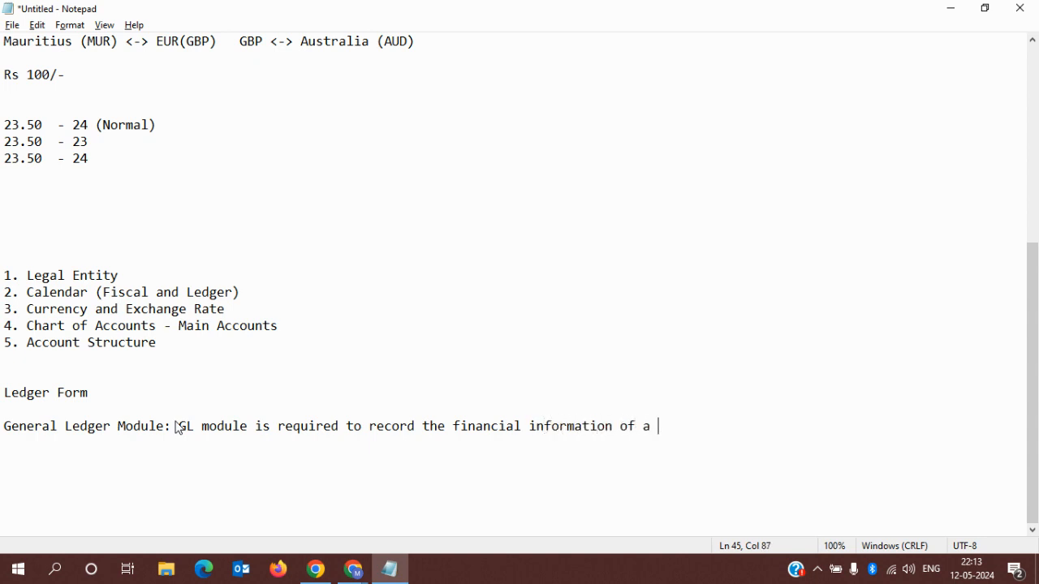
{"action": "type", "text": "company."}
- Highlight the General Ledger Module definition from its end back to its beginning
{"action": "key", "text": "shift+Left"}
{"action": "key", "text": "shift+Left"}
{"action": "key", "text": "shift+Left"}
{"action": "key", "text": "shift+Left"}
{"action": "key", "text": "shift+Left"}
{"action": "key", "text": "shift+Left"}
{"action": "key", "text": "shift+Left"}
{"action": "key", "text": "shift+Left"}
{"action": "key", "text": "shift+Left"}
{"action": "key", "text": "shift+Left"}
{"action": "key", "text": "shift+Left"}
{"action": "key", "text": "shift+Left"}
{"action": "key", "text": "shift+Left"}
{"action": "key", "text": "shift+Left"}
{"action": "key", "text": "shift+Left"}
{"action": "key", "text": "shift+Left"}
{"action": "key", "text": "shift+Left"}
{"action": "key", "text": "shift+Left"}
{"action": "key", "text": "shift+Left"}
{"action": "key", "text": "shift+Left"}
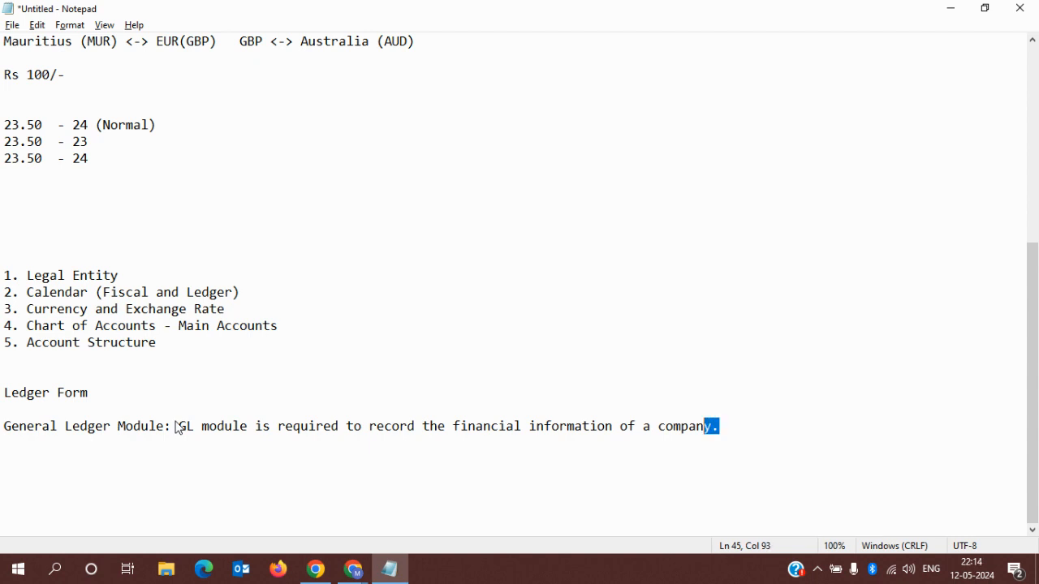
{"action": "key", "text": "shift+Left"}
{"action": "key", "text": "shift+Left"}
{"action": "key", "text": "shift+Left"}
{"action": "key", "text": "shift+Left"}
{"action": "key", "text": "shift+Left"}
{"action": "key", "text": "shift+Left"}
{"action": "key", "text": "shift+Left"}
{"action": "key", "text": "shift+Left"}
{"action": "key", "text": "shift+Left"}
{"action": "key", "text": "shift+Left"}
{"action": "key", "text": "shift+Left"}
{"action": "key", "text": "shift+Left"}
{"action": "key", "text": "shift+Left"}
{"action": "key", "text": "shift+Left"}
{"action": "key", "text": "shift+Left"}
{"action": "key", "text": "shift+Left"}
{"action": "key", "text": "shift+Left"}
{"action": "key", "text": "shift+Left"}
{"action": "key", "text": "shift+Left"}
{"action": "key", "text": "shift+Left"}
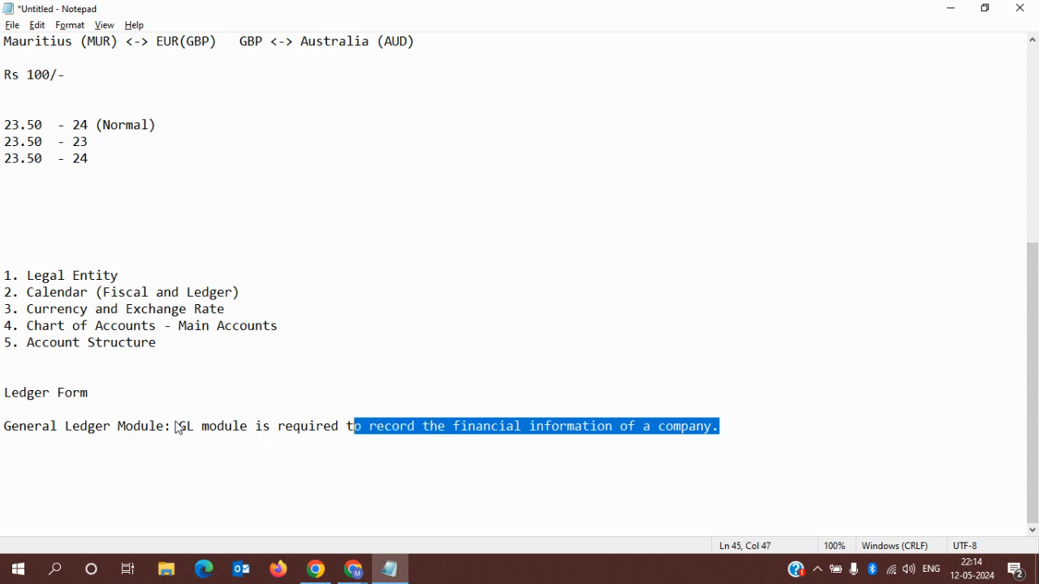
{"action": "key", "text": "shift+Right"}
{"action": "key", "text": "shift+Right"}
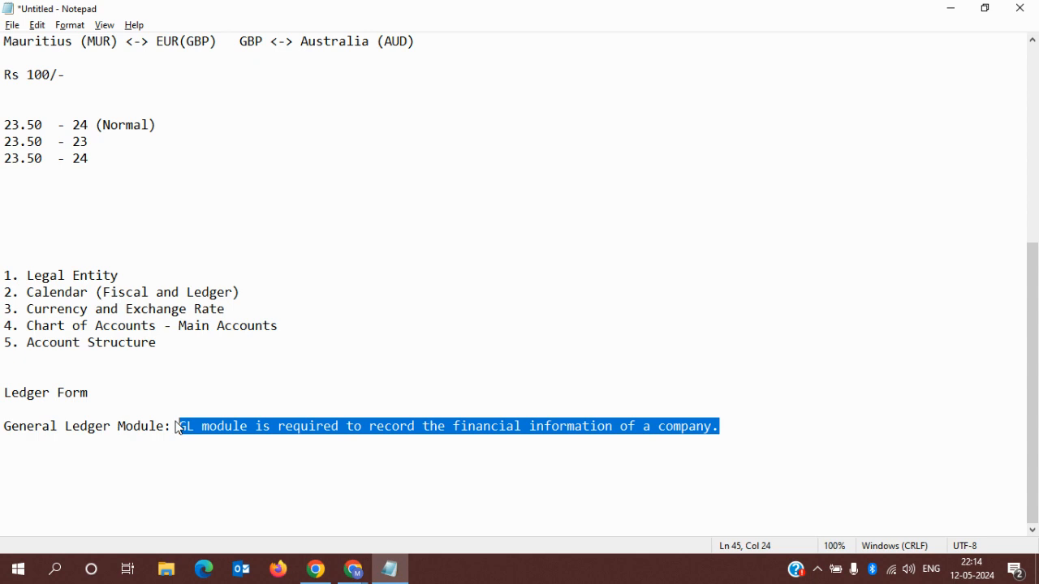
- Switch to Finance and Operations, collapse all groups of the General ledger module and review its Journal entries links
{"action": "key", "text": "alt+Tab"}
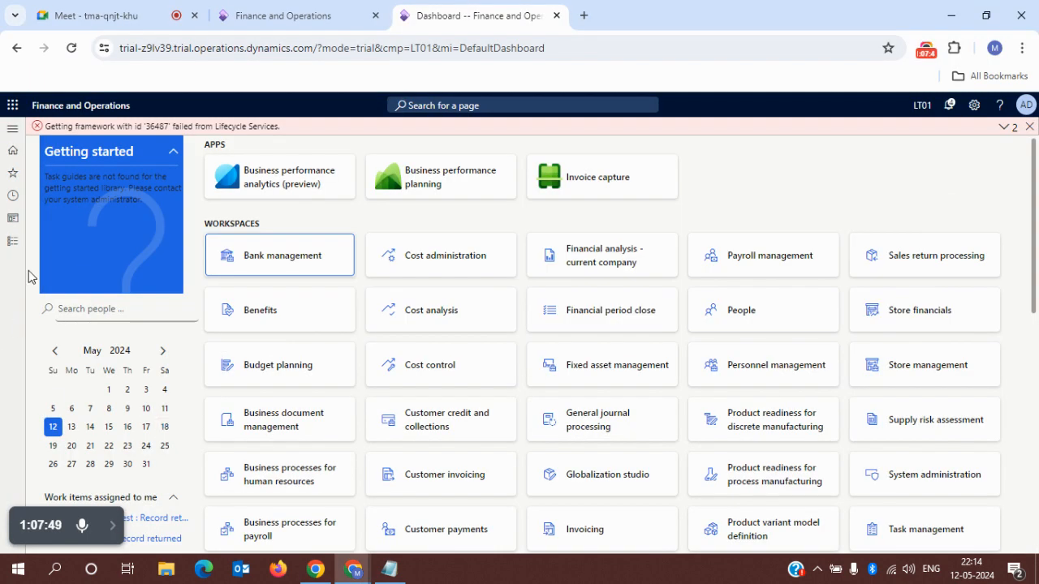
{"action": "left_click", "coordinate": [12, 244]}
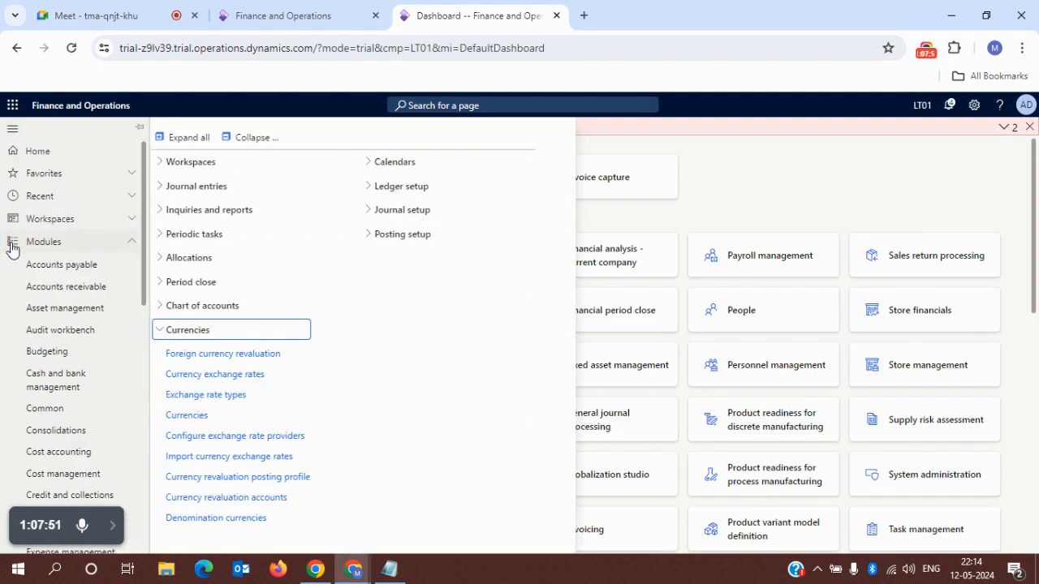
{"action": "left_click_drag", "start_coordinate": [143, 272], "coordinate": [141, 367]}
{"action": "scroll", "coordinate": [141, 367], "scroll_direction": "up", "scroll_amount": 5}
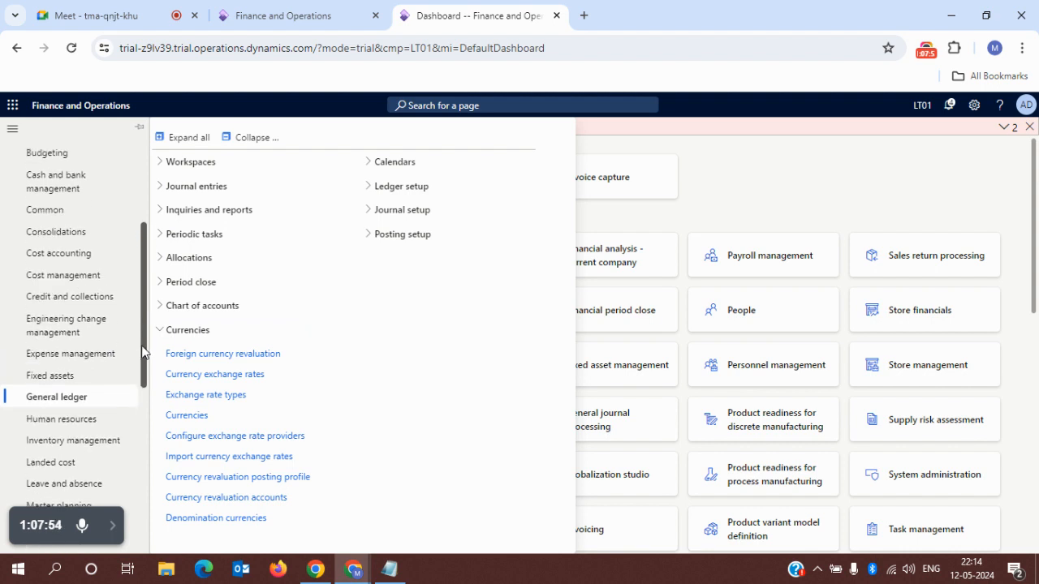
{"action": "left_click", "coordinate": [250, 136]}
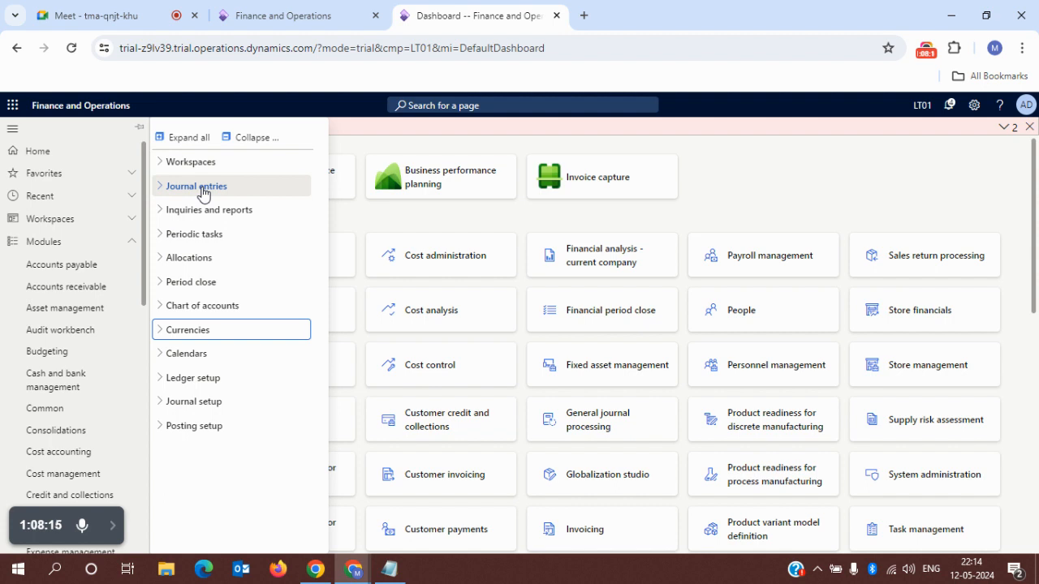
{"action": "left_click", "coordinate": [202, 192]}
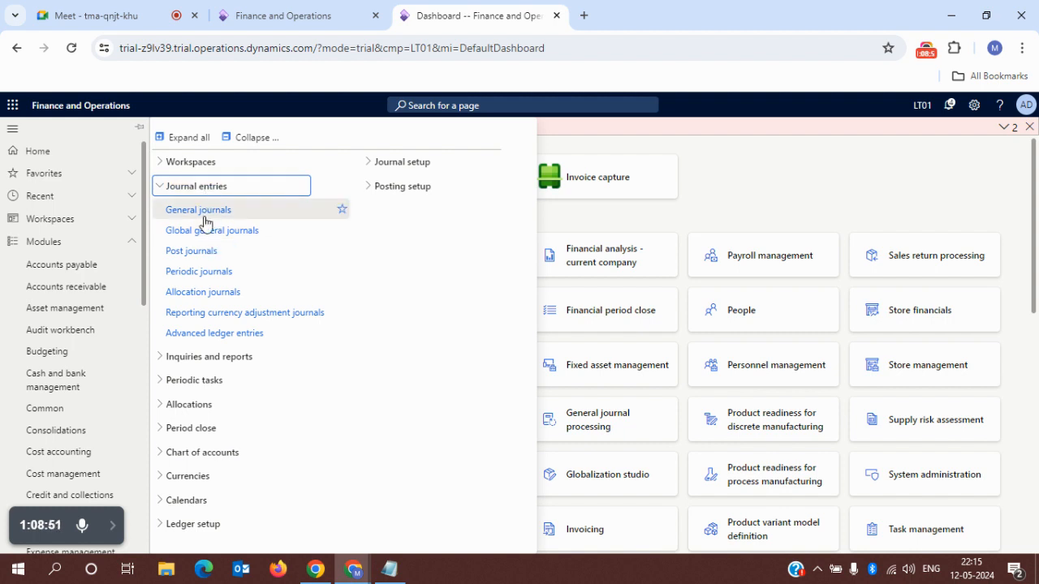
{"action": "left_click", "coordinate": [178, 193]}
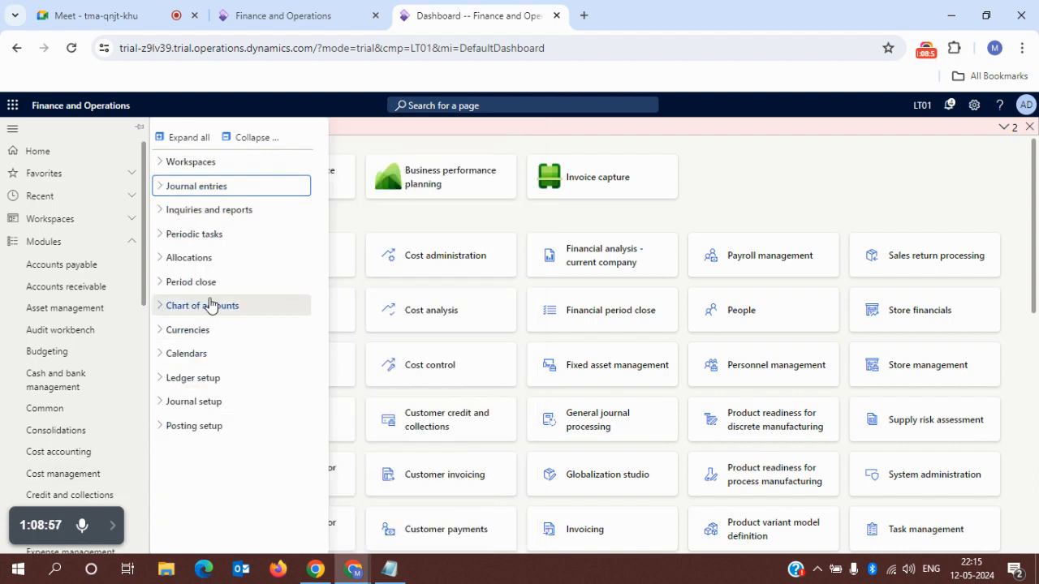
- Review the Inquiries and reports, Periodic tasks and Allocations groups of the General ledger module and look through the module list
{"action": "left_click", "coordinate": [166, 213]}
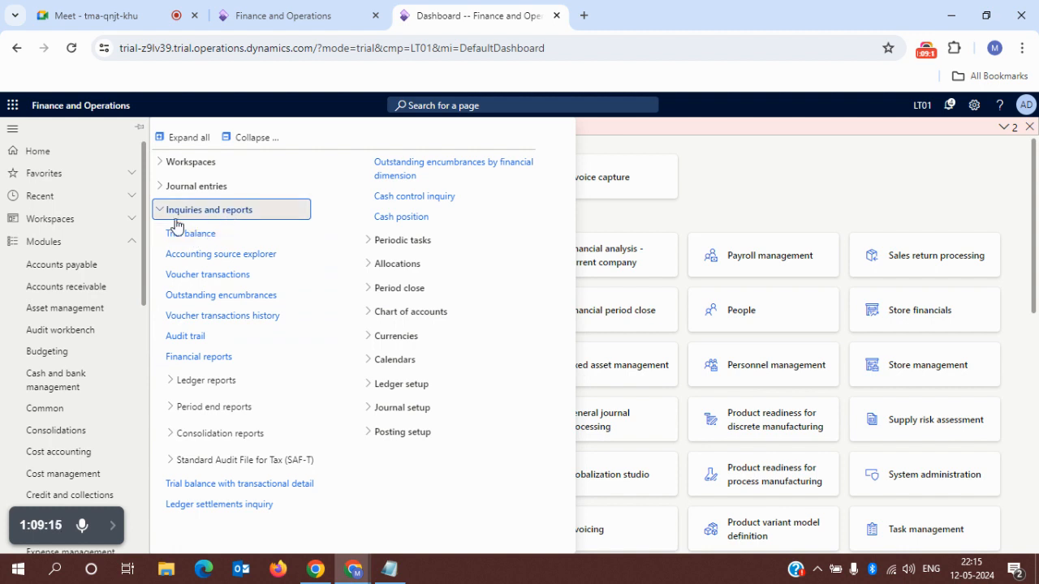
{"action": "left_click_drag", "start_coordinate": [142, 243], "coordinate": [140, 321]}
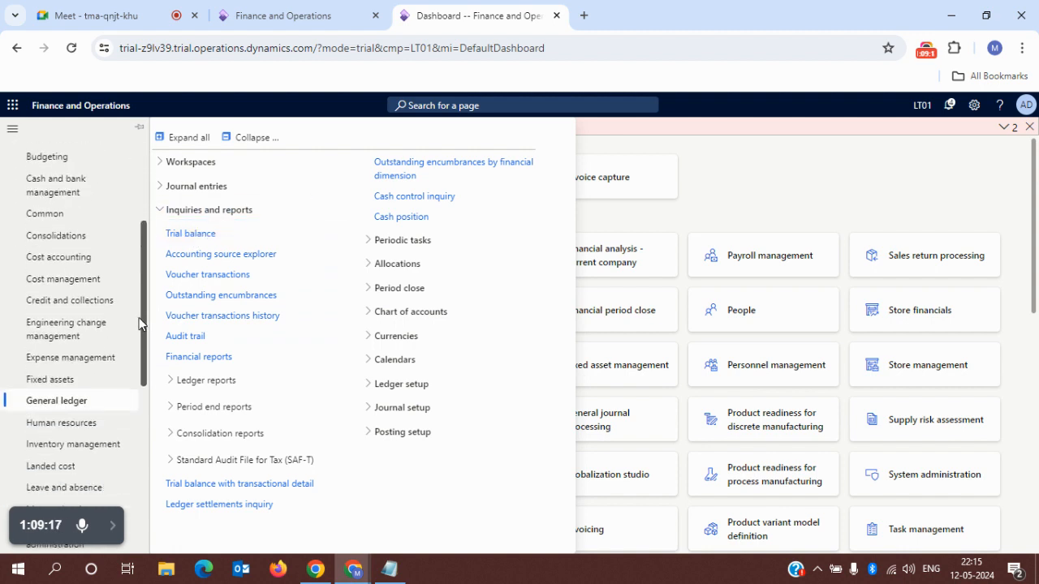
{"action": "left_click", "coordinate": [180, 213]}
{"action": "left_click", "coordinate": [203, 244]}
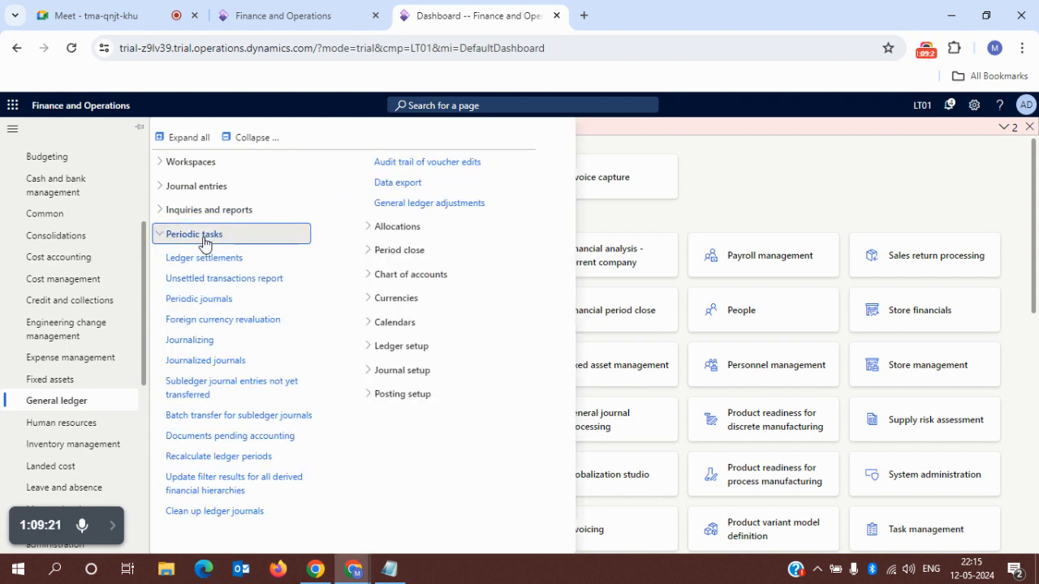
{"action": "left_click", "coordinate": [203, 244]}
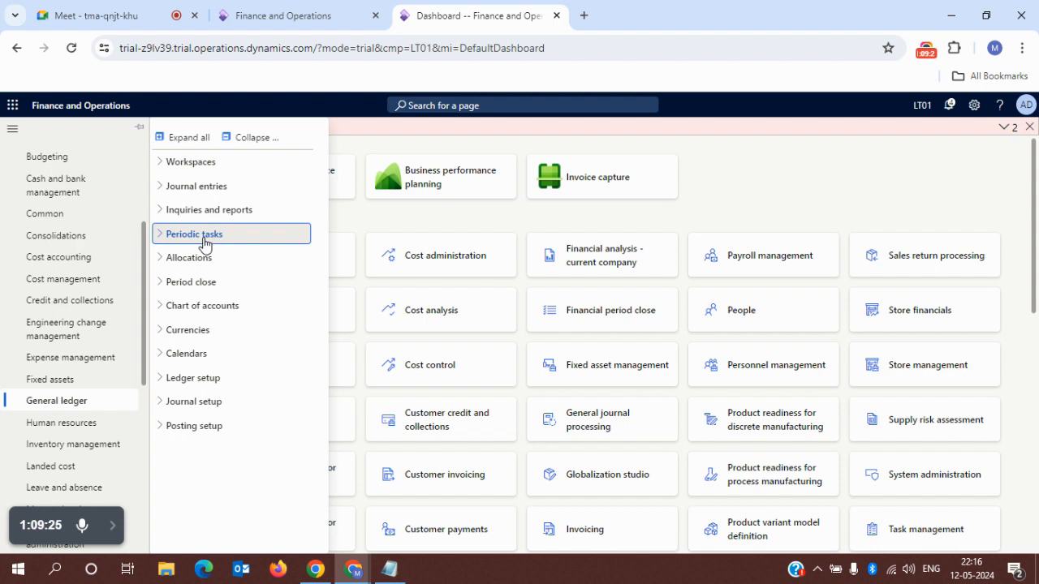
{"action": "left_click", "coordinate": [204, 259]}
{"action": "left_click", "coordinate": [204, 262]}
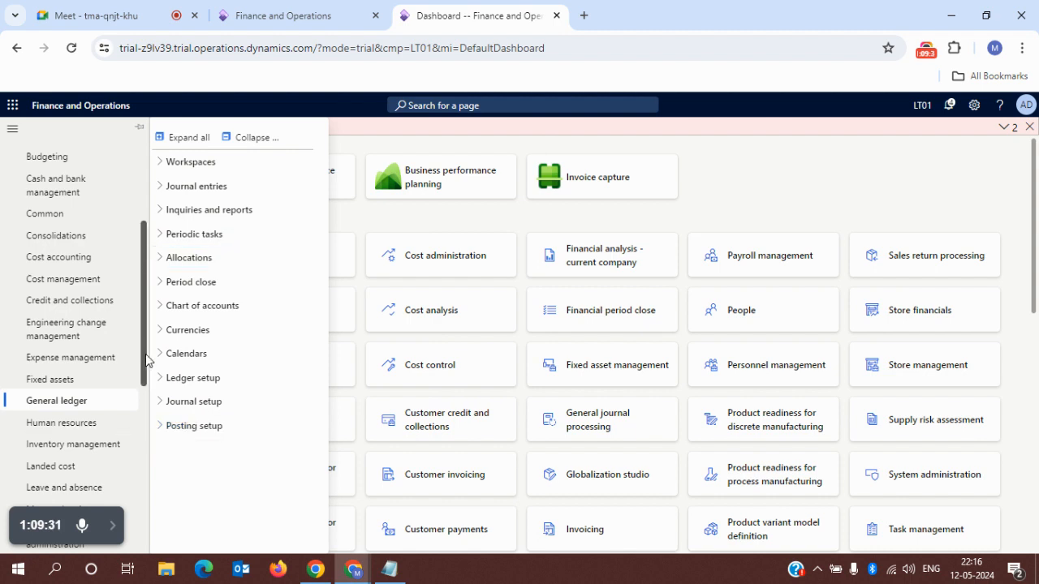
{"action": "scroll", "coordinate": [145, 400], "scroll_direction": "down", "scroll_amount": 1}
{"action": "scroll", "coordinate": [145, 400], "scroll_direction": "down", "scroll_amount": 1}
{"action": "scroll", "coordinate": [145, 399], "scroll_direction": "up", "scroll_amount": 1}
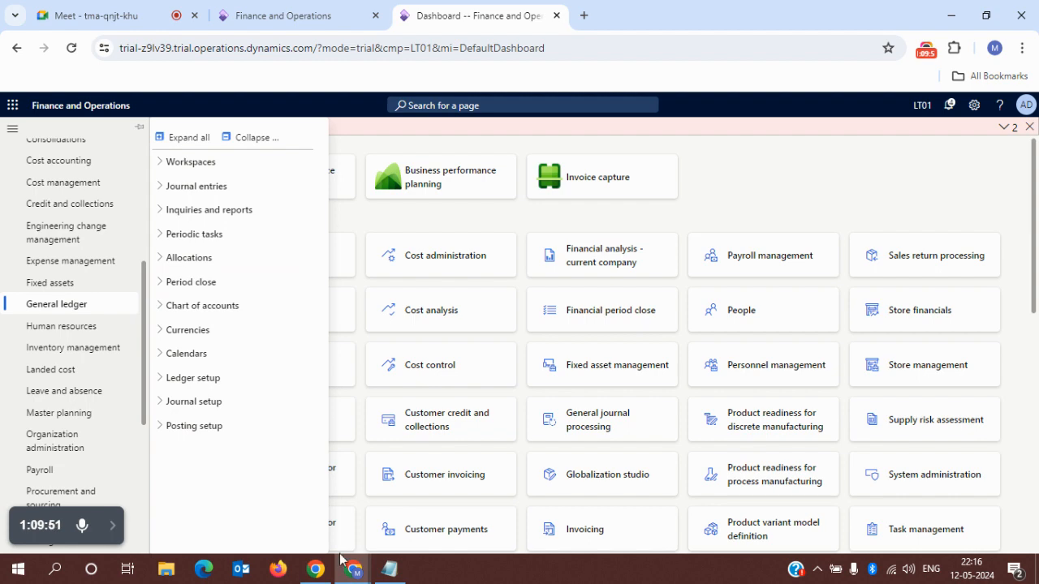
- Look at the Notepad notes briefly, return to Finance and Operations and open the Ledger form from the General ledger module's Ledger setup
{"action": "left_click", "coordinate": [388, 572]}
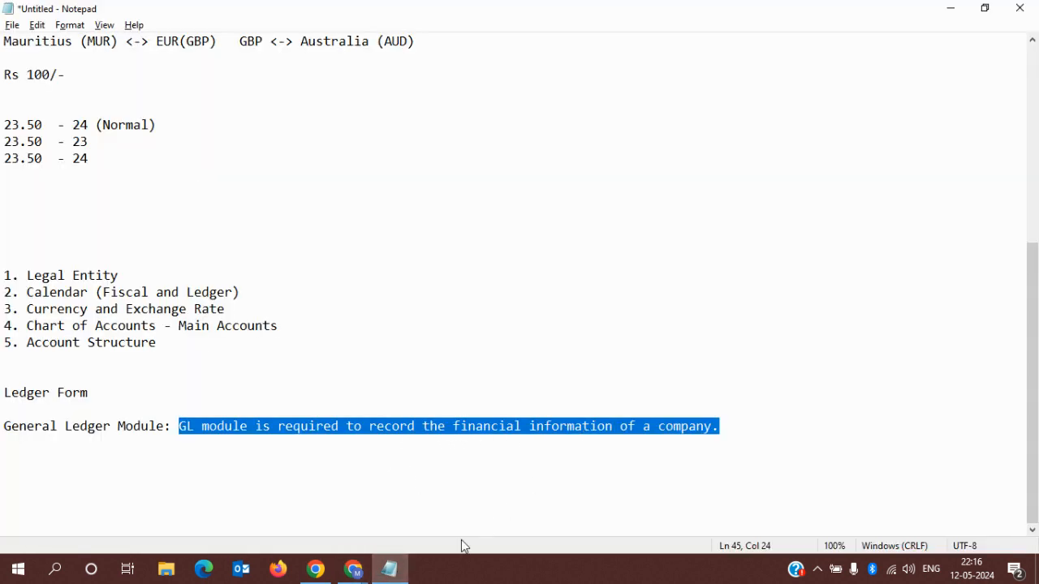
{"action": "left_click", "coordinate": [395, 578]}
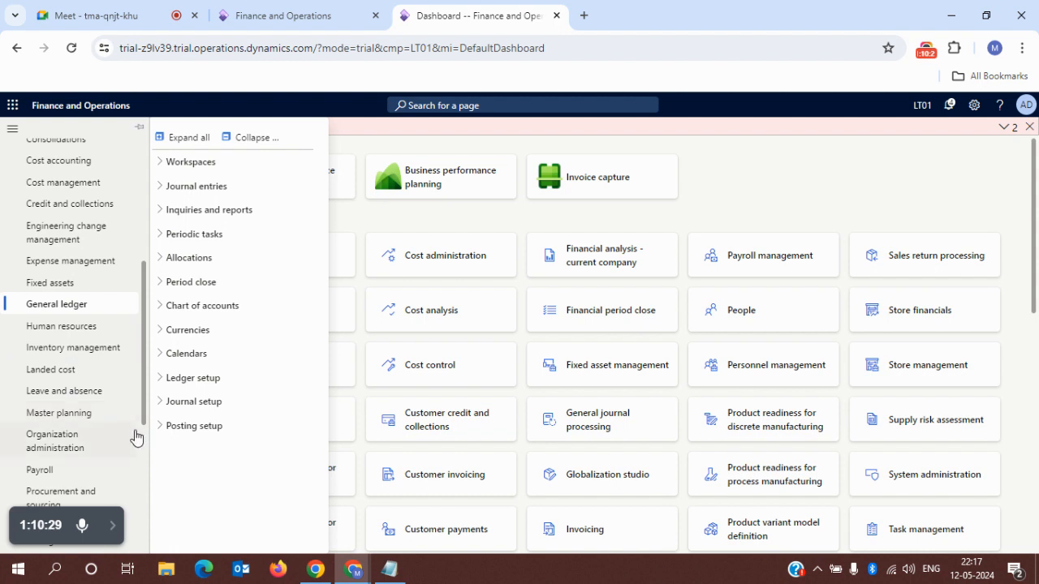
{"action": "left_click", "coordinate": [187, 379]}
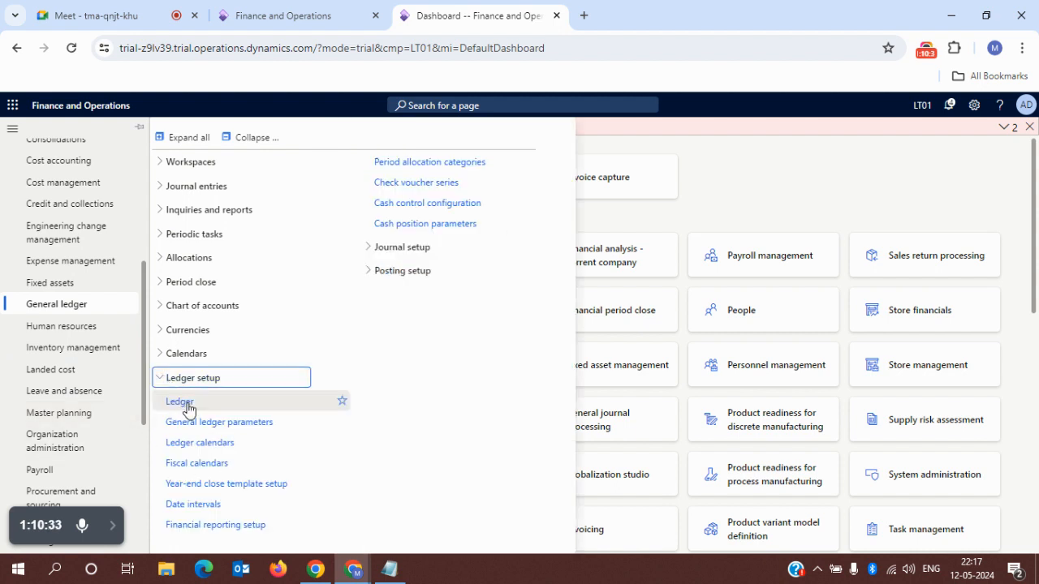
{"action": "left_click", "coordinate": [184, 404]}
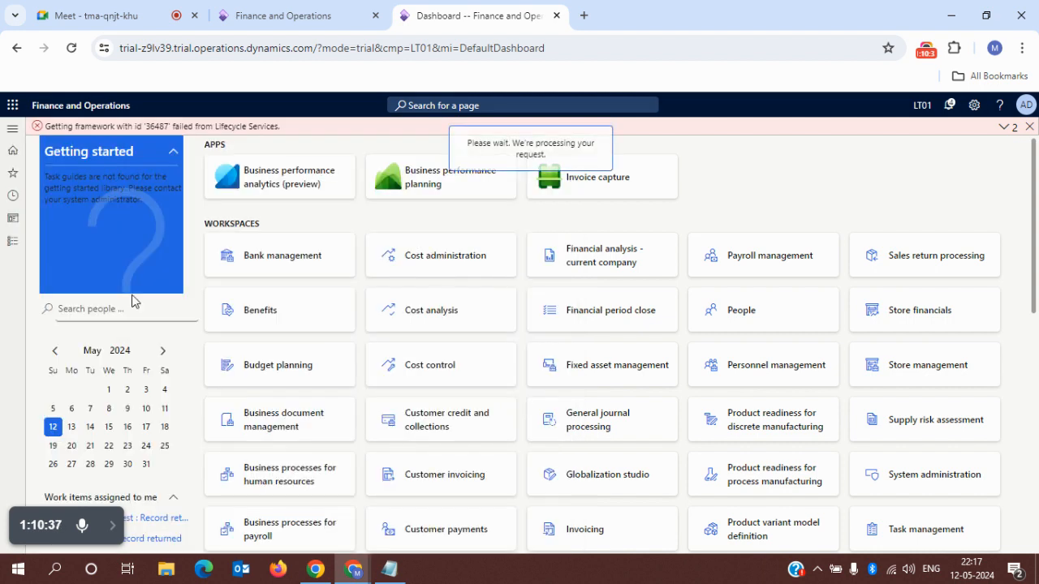
{"action": "left_click", "coordinate": [8, 246]}
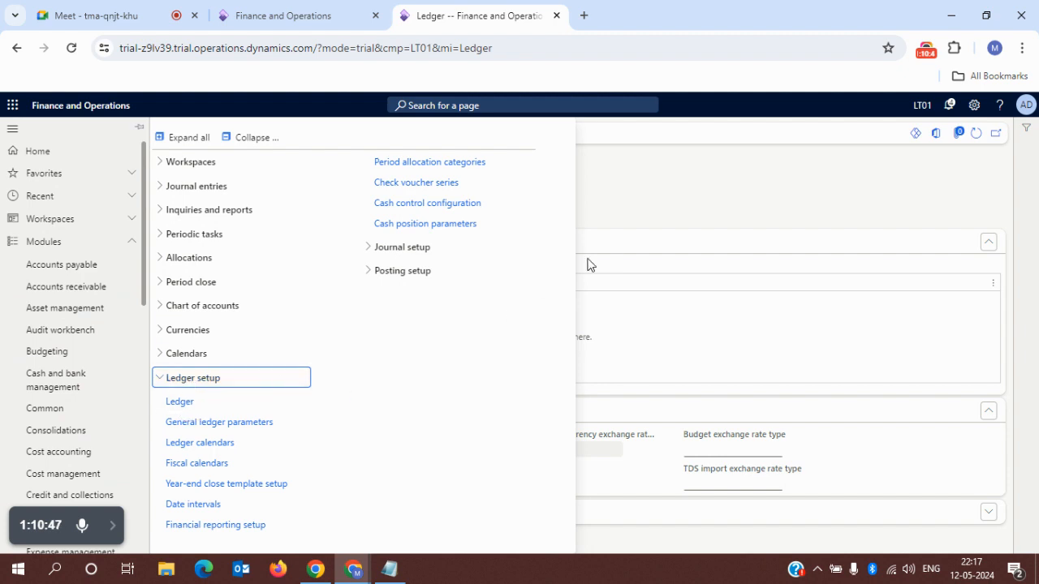
{"action": "left_click", "coordinate": [683, 175]}
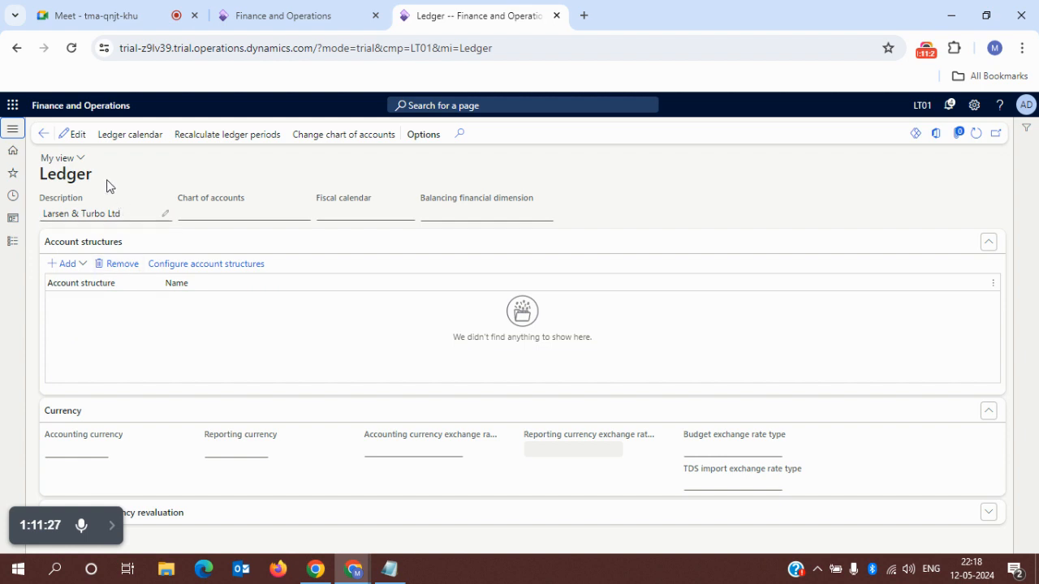
- Put the Ledger form into edit mode and set the fiscal calendar to L&T - Cal
{"action": "left_click", "coordinate": [73, 134]}
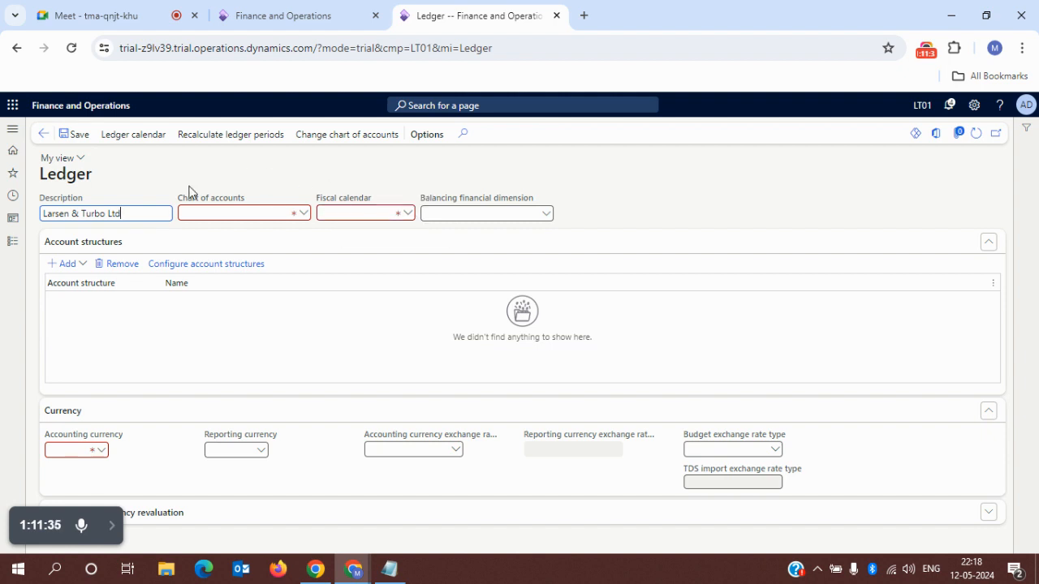
{"action": "left_click", "coordinate": [408, 215]}
{"action": "left_click", "coordinate": [407, 214]}
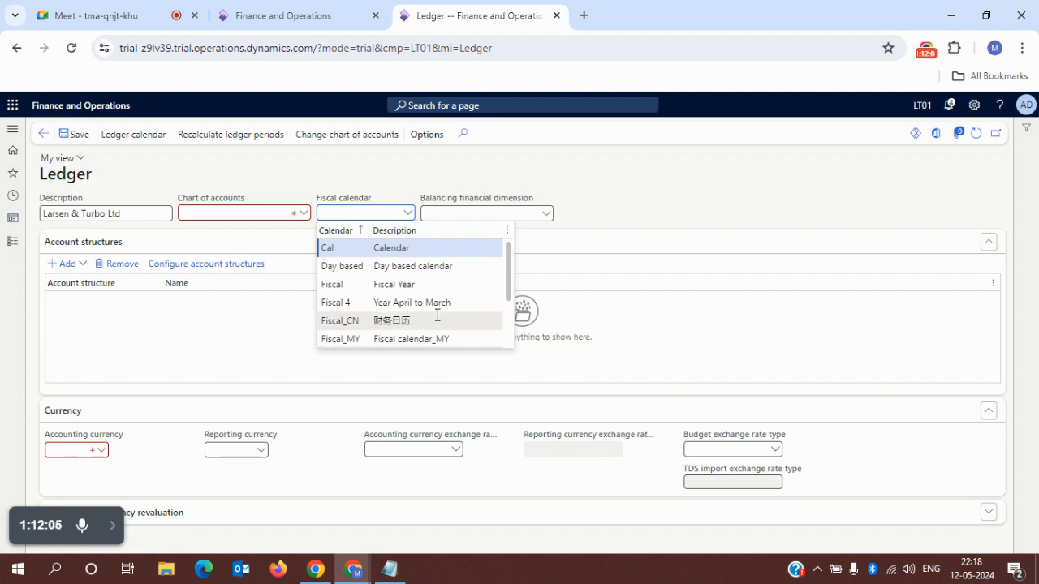
{"action": "left_click_drag", "start_coordinate": [505, 264], "coordinate": [506, 335]}
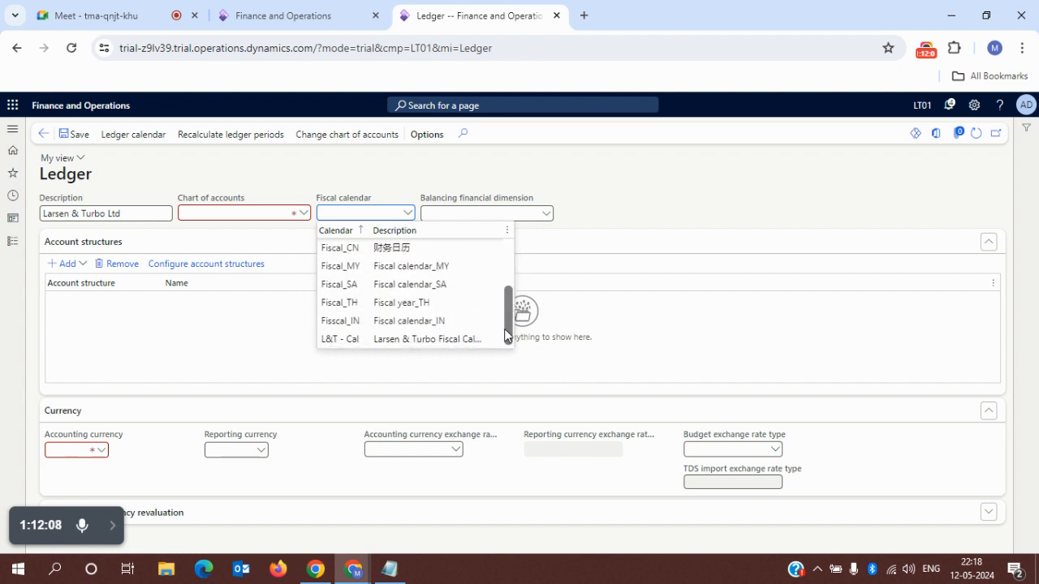
{"action": "left_click", "coordinate": [443, 341]}
{"action": "left_click", "coordinate": [409, 213]}
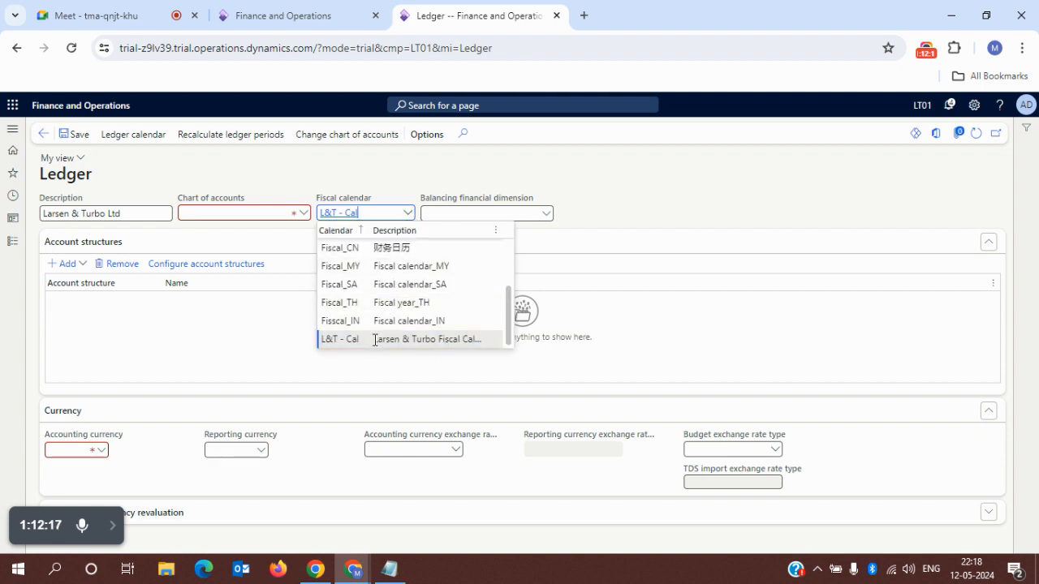
{"action": "left_click", "coordinate": [374, 339]}
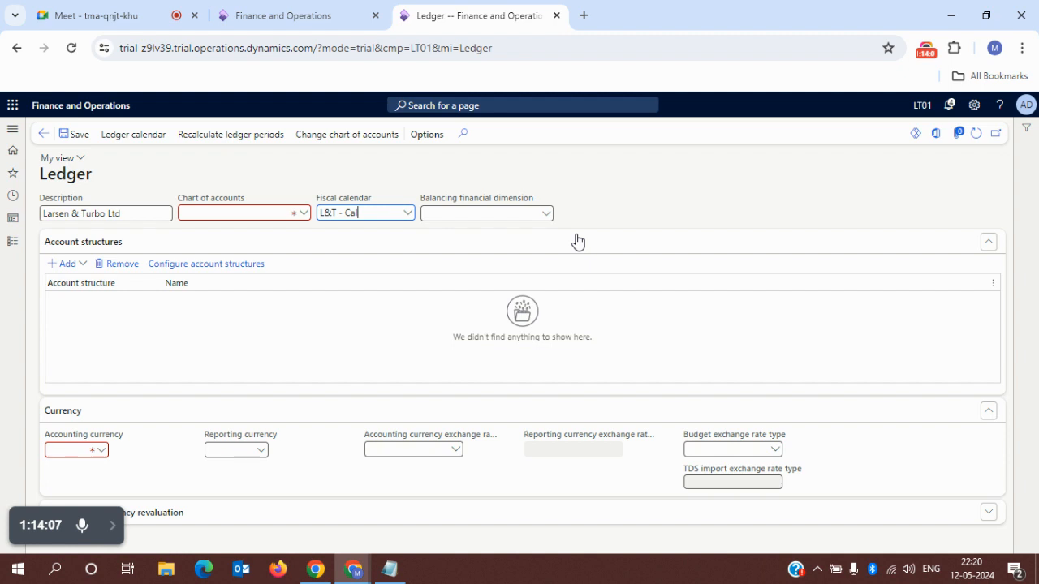
- Check the available options for the balancing financial dimension, leaving the field without a selection
{"action": "left_click", "coordinate": [549, 216]}
{"action": "left_click", "coordinate": [550, 216]}
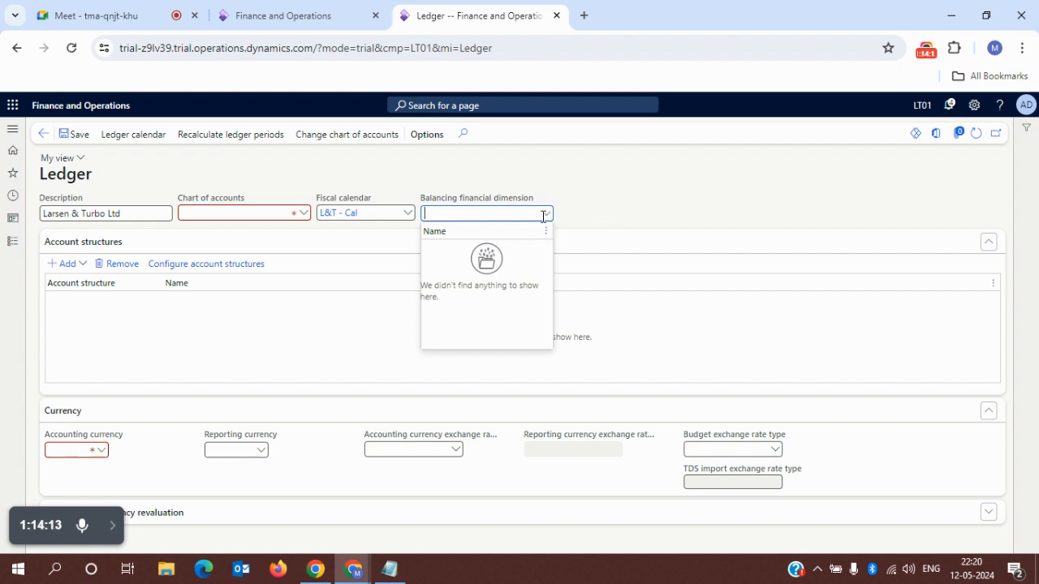
{"action": "left_click", "coordinate": [617, 222]}
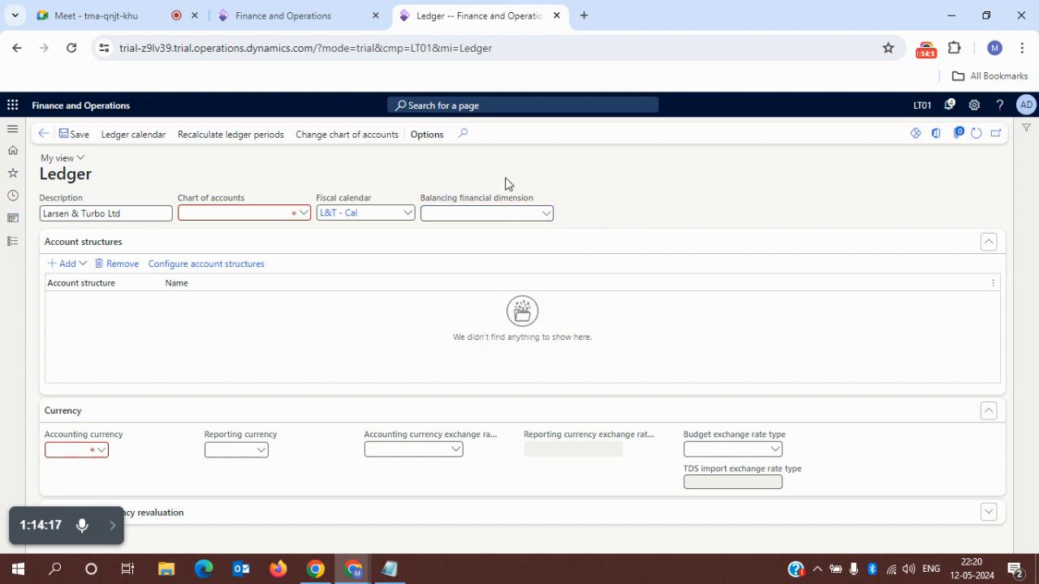
- Set the ledger's accounting currency to INR (Indian Rupee)
{"action": "mouse_move", "coordinate": [452, 209]}
{"action": "left_click", "coordinate": [103, 451]}
{"action": "left_click", "coordinate": [102, 451]}
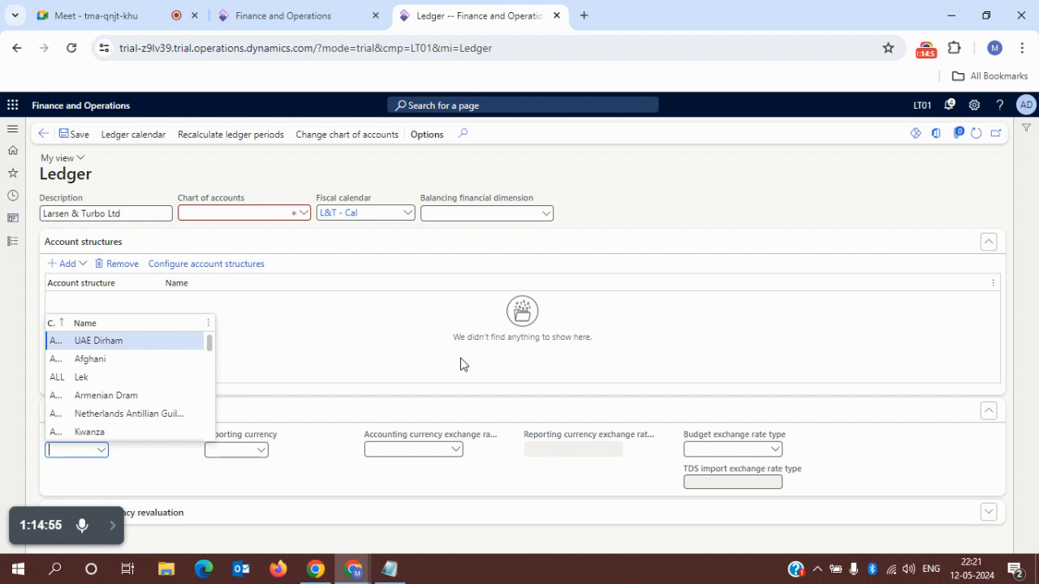
{"action": "type", "text": "INR"}
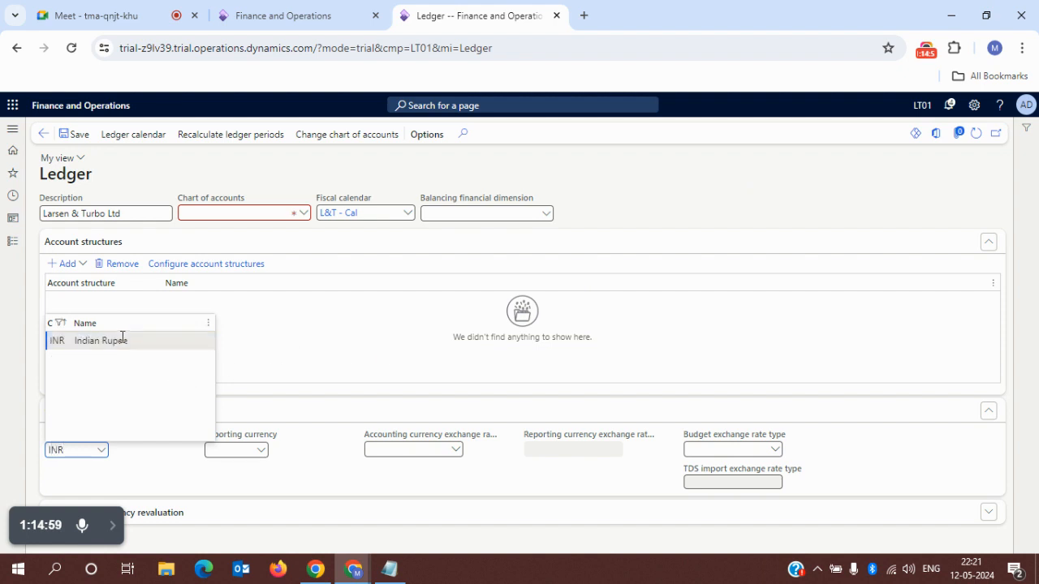
{"action": "left_click", "coordinate": [119, 343]}
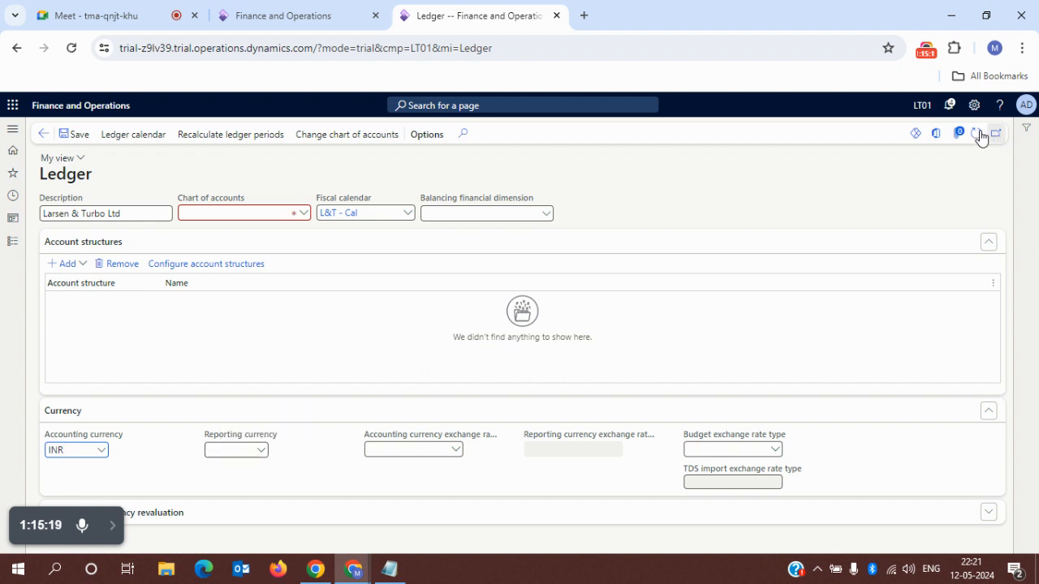
- Enter INR as the ledger's reporting currency
{"action": "left_click", "coordinate": [241, 453]}
{"action": "type", "text": "INR"}
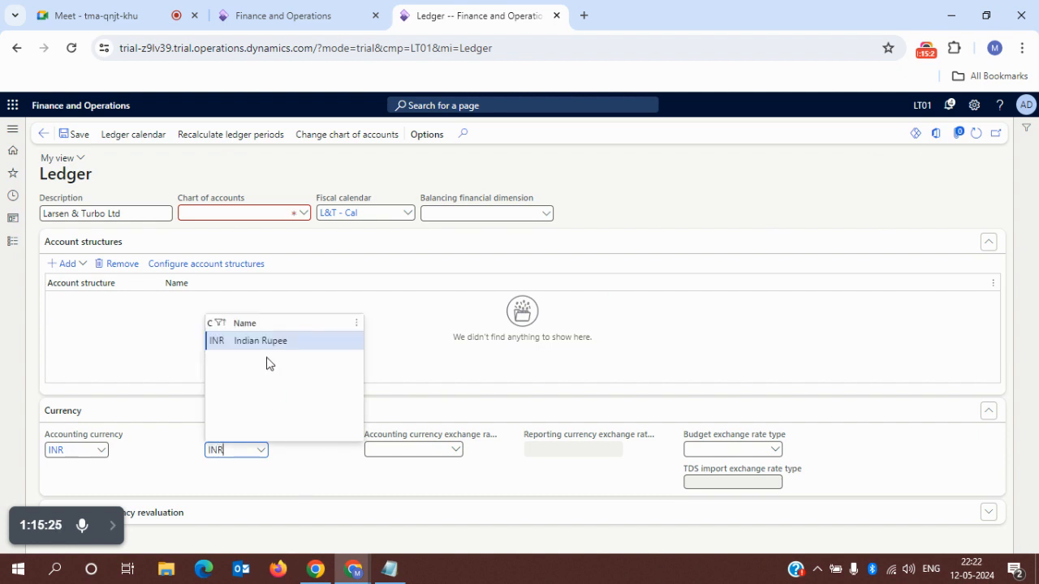
{"action": "left_click", "coordinate": [290, 464]}
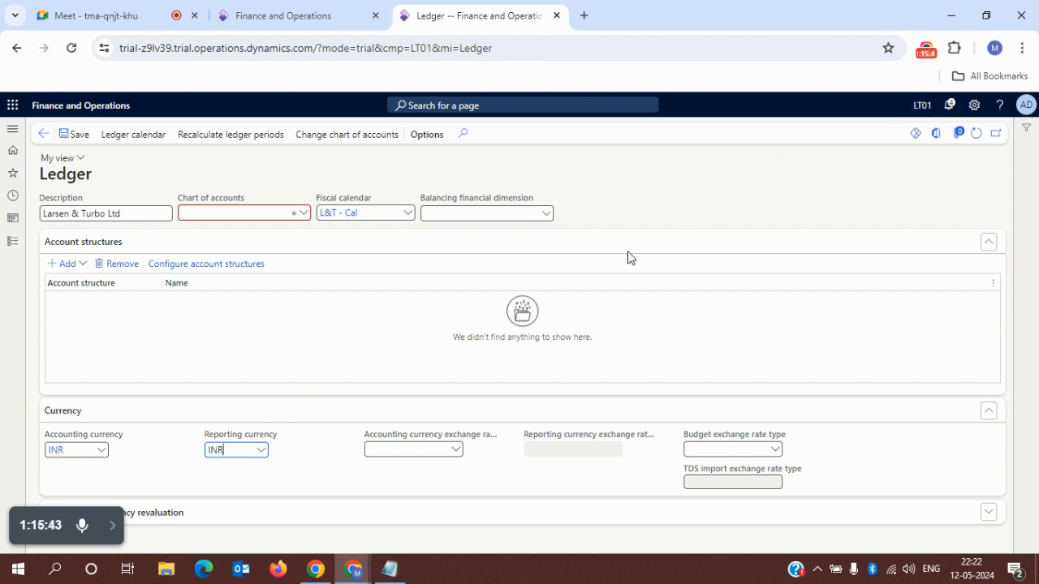
- Replace the ledger's reporting currency with USD (US Dollar)
{"action": "left_click", "coordinate": [242, 452]}
{"action": "key", "text": "BackSpace"}
{"action": "key", "text": "BackSpace"}
{"action": "key", "text": "BackSpace"}
{"action": "type", "text": "USD"}
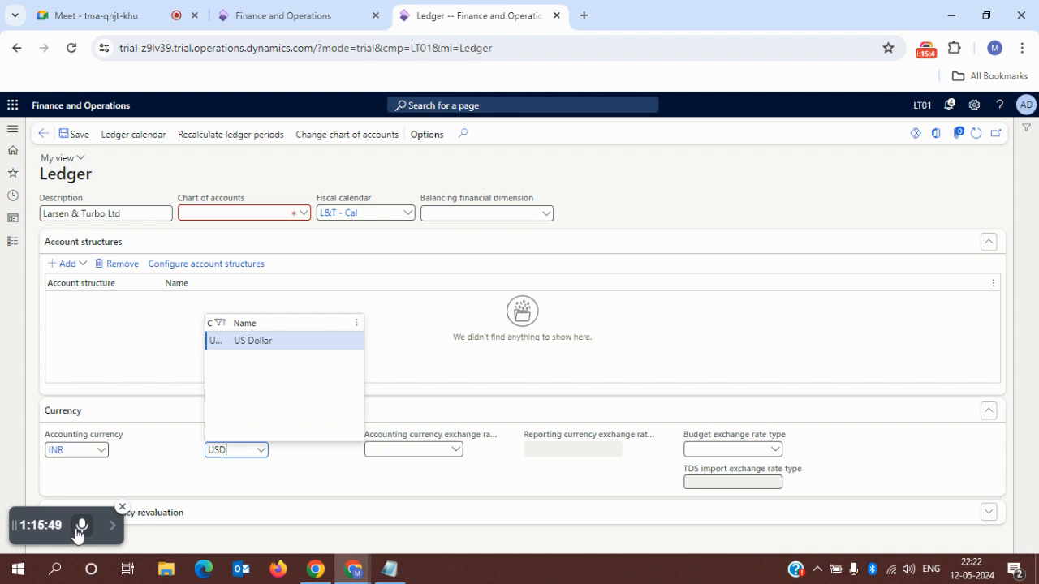
{"action": "left_click", "coordinate": [77, 529]}
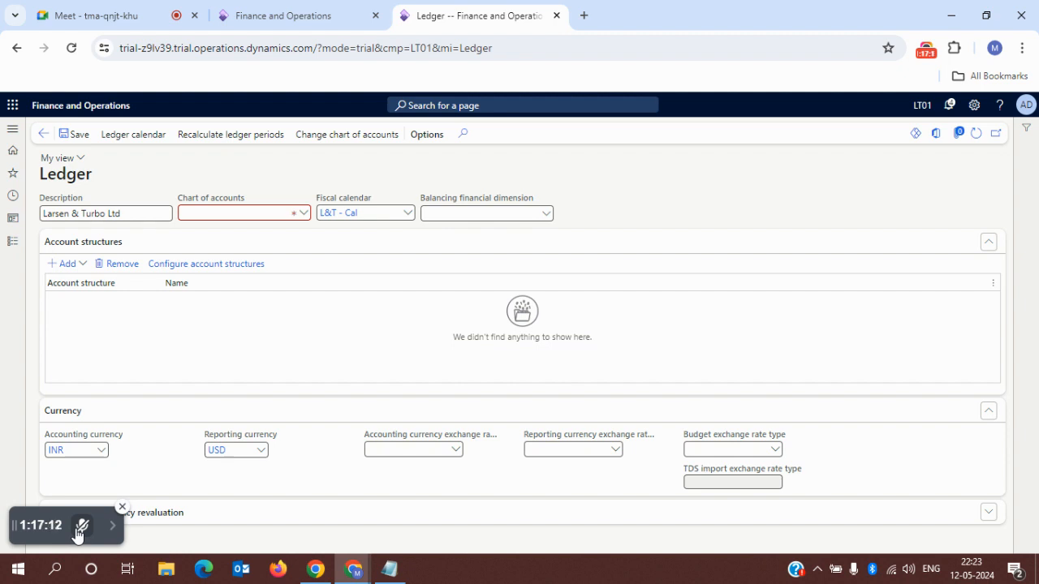
{"action": "left_click", "coordinate": [77, 530]}
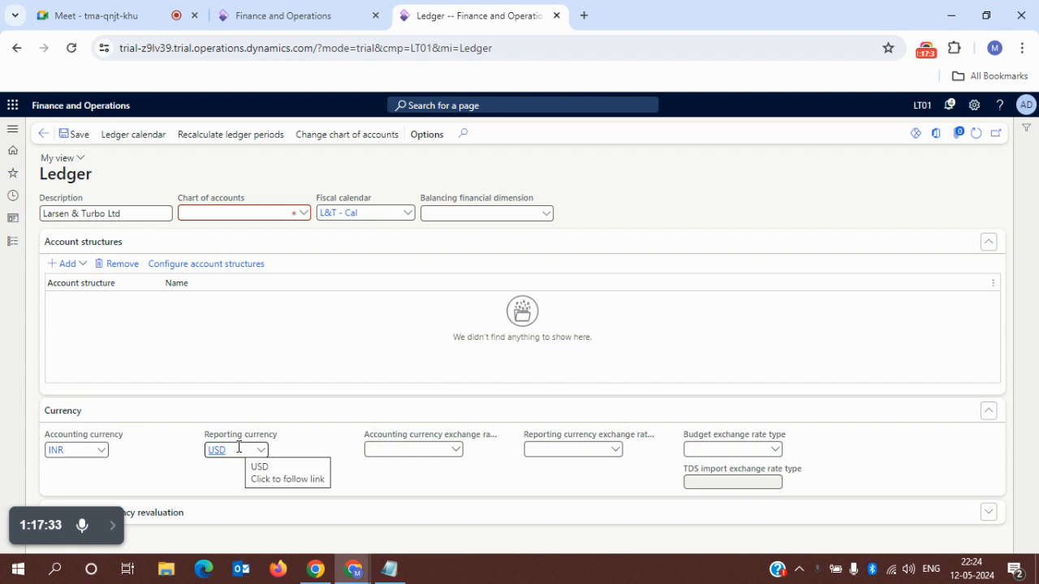
- Clear the ledger's reporting currency and leave the field to apply the empty value
{"action": "left_click", "coordinate": [206, 448]}
{"action": "key", "text": "BackSpace"}
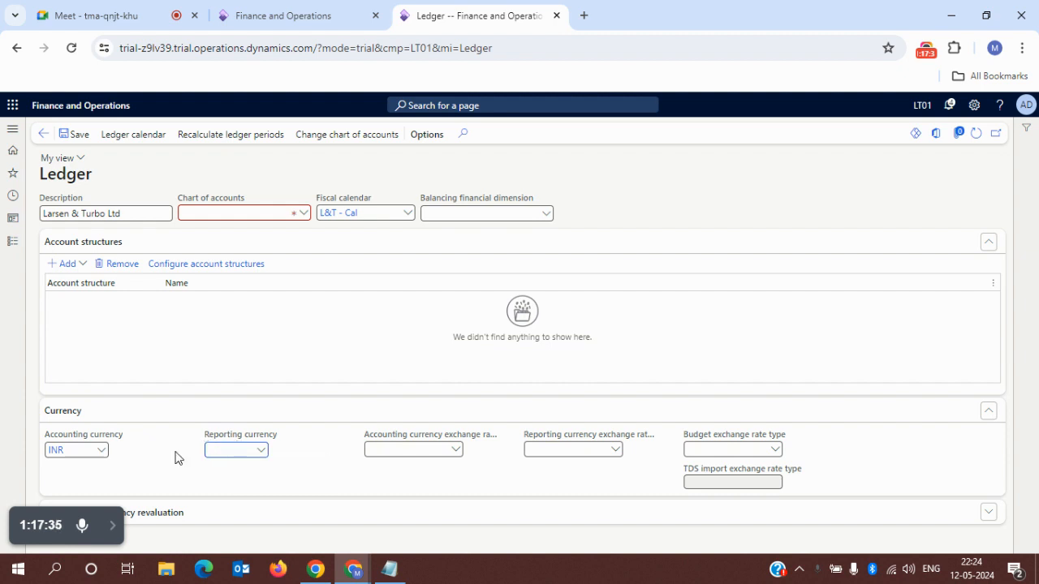
{"action": "left_click", "coordinate": [150, 462]}
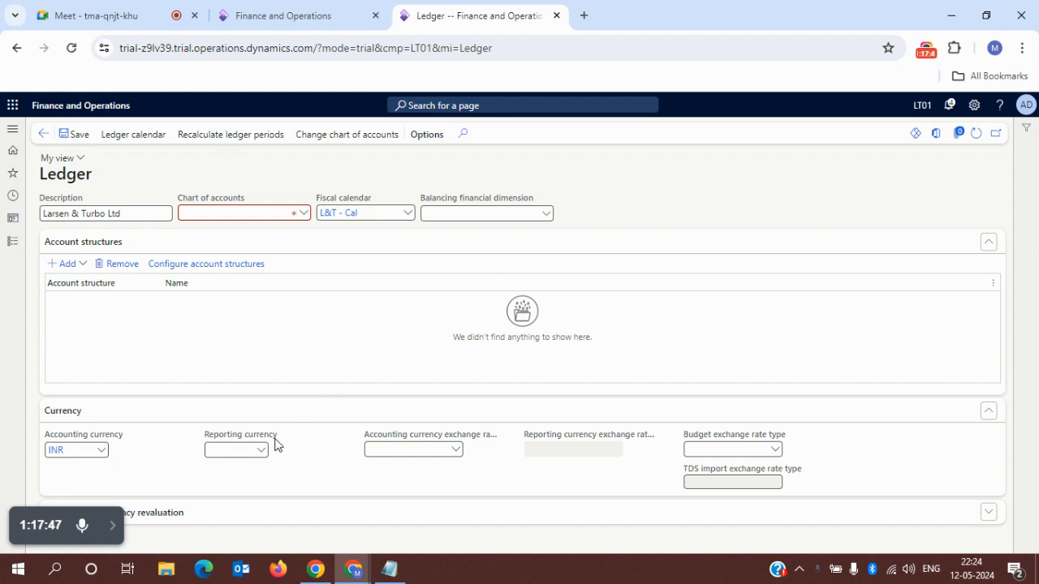
- Set the ledger's reporting currency to USD
{"action": "left_click", "coordinate": [231, 449]}
{"action": "type", "text": "USD"}
{"action": "left_click", "coordinate": [243, 343]}
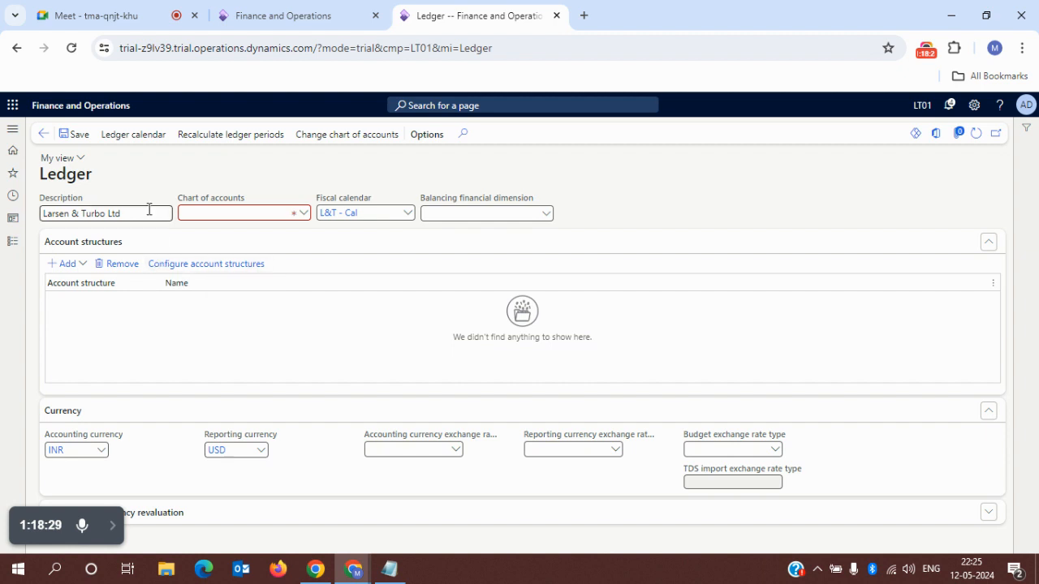
- Switch to the Google Meet call to read the participant's chat question about INR and USD entries, and return to the Ledger form
{"action": "left_click", "coordinate": [85, 6]}
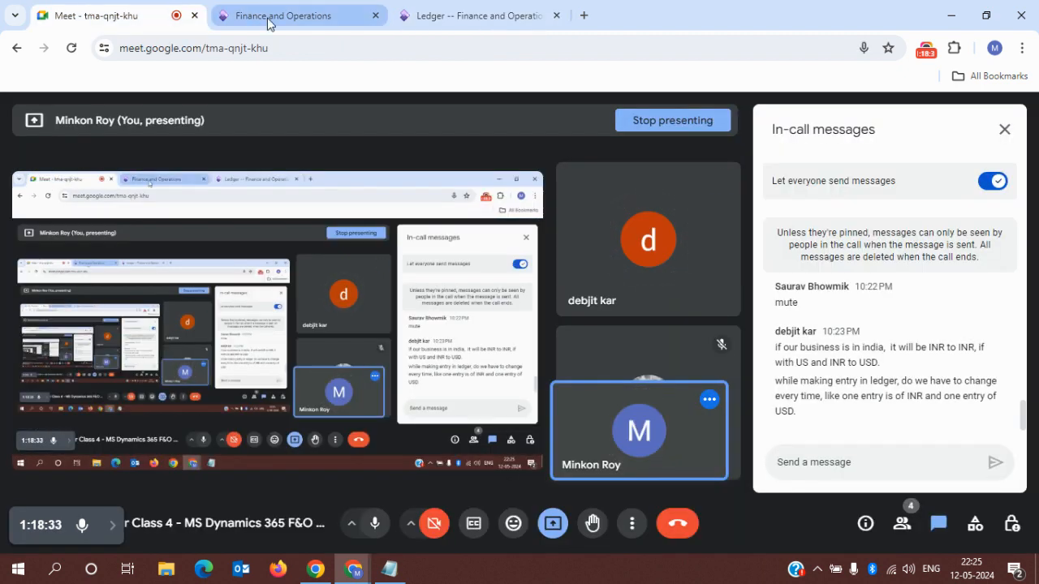
{"action": "mouse_move", "coordinate": [267, 23]}
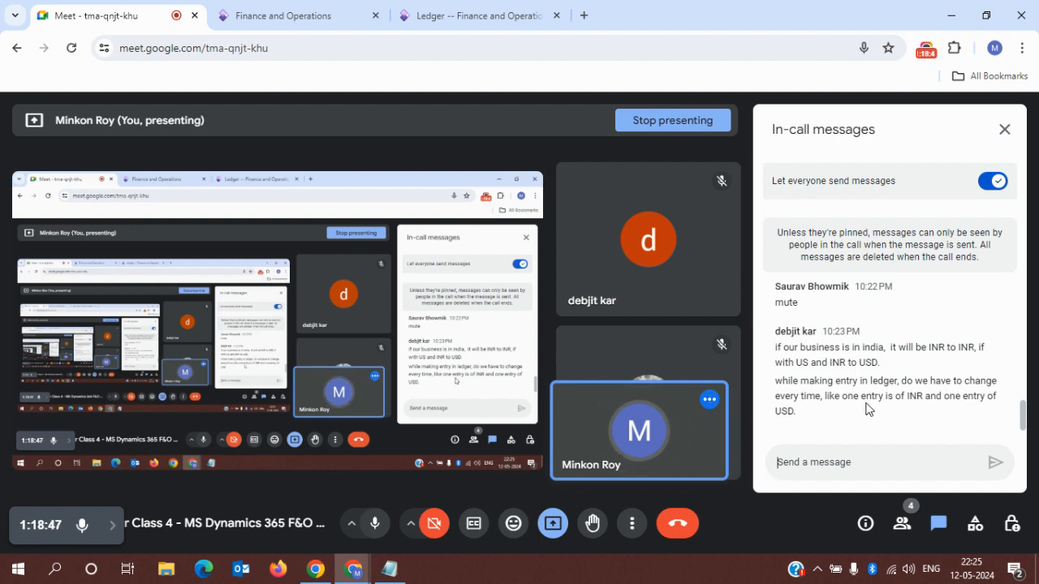
{"action": "left_click", "coordinate": [291, 16]}
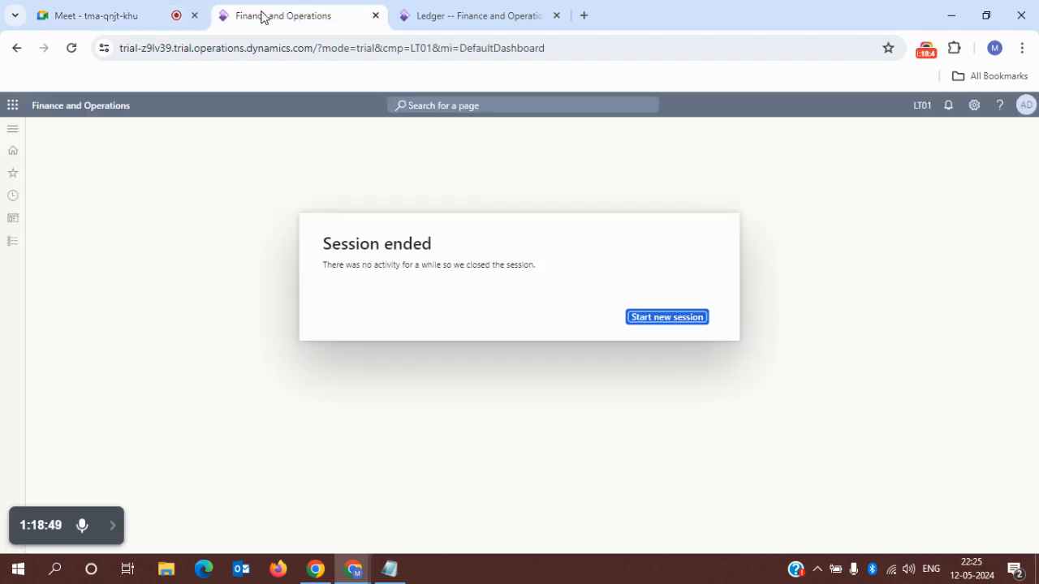
{"action": "left_click", "coordinate": [110, 14]}
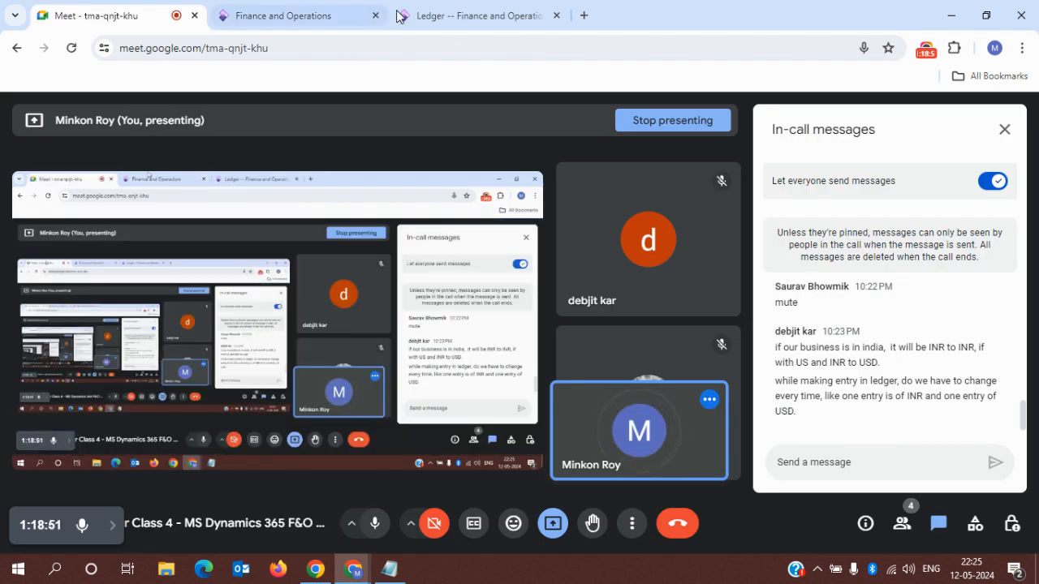
{"action": "left_click", "coordinate": [424, 21]}
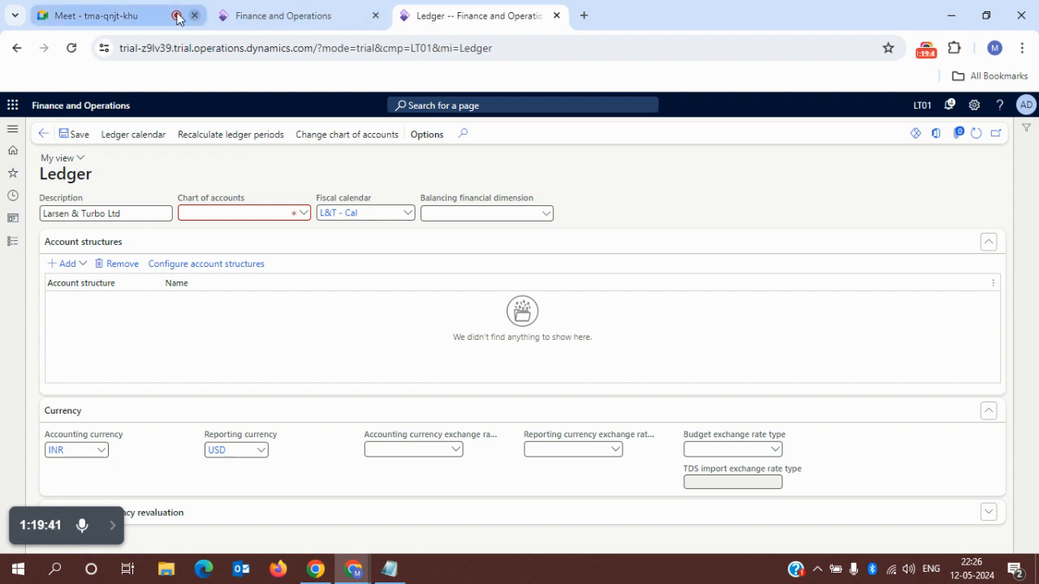
- Check the Google Meet call again, closing and reopening its in-call messages, and go back to the Ledger form
{"action": "left_click", "coordinate": [108, 19]}
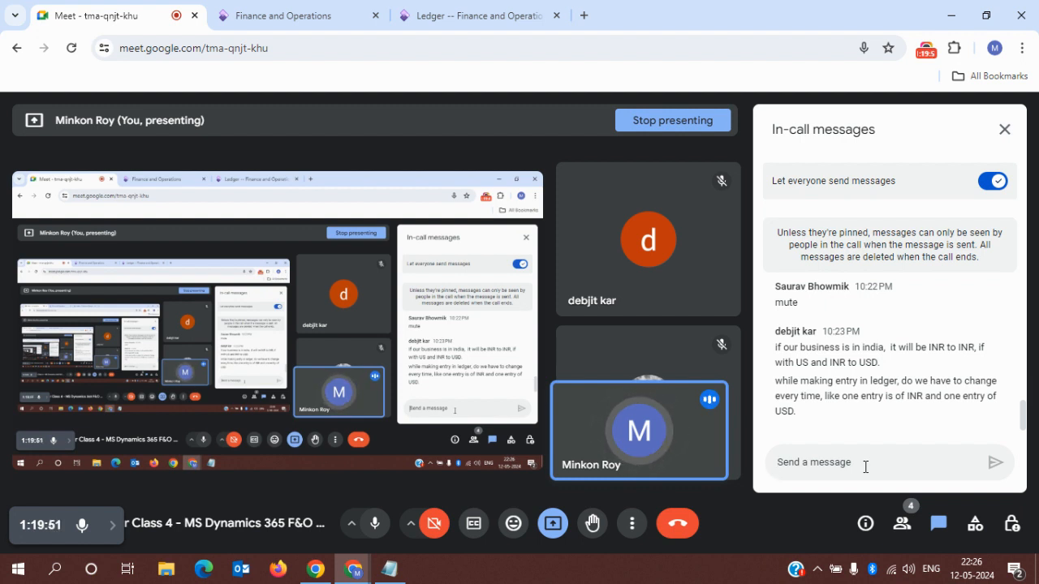
{"action": "left_click", "coordinate": [254, 17]}
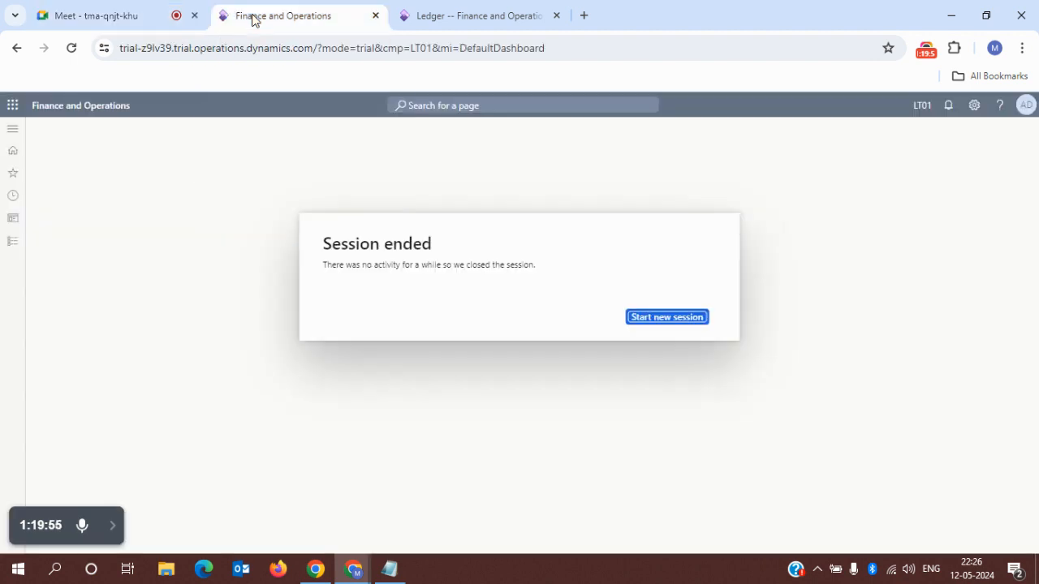
{"action": "left_click", "coordinate": [472, 18]}
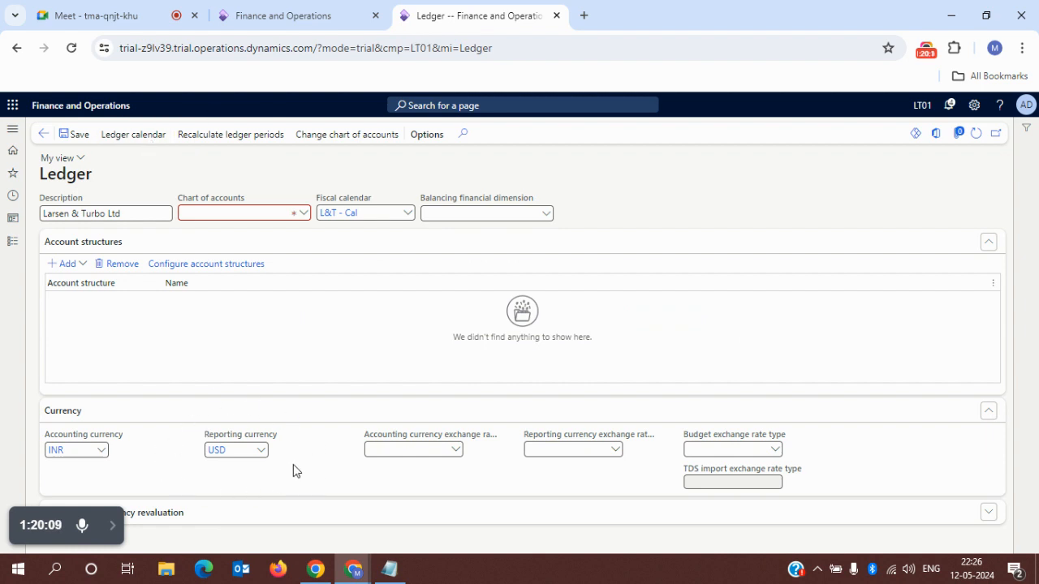
{"action": "left_click", "coordinate": [97, 16]}
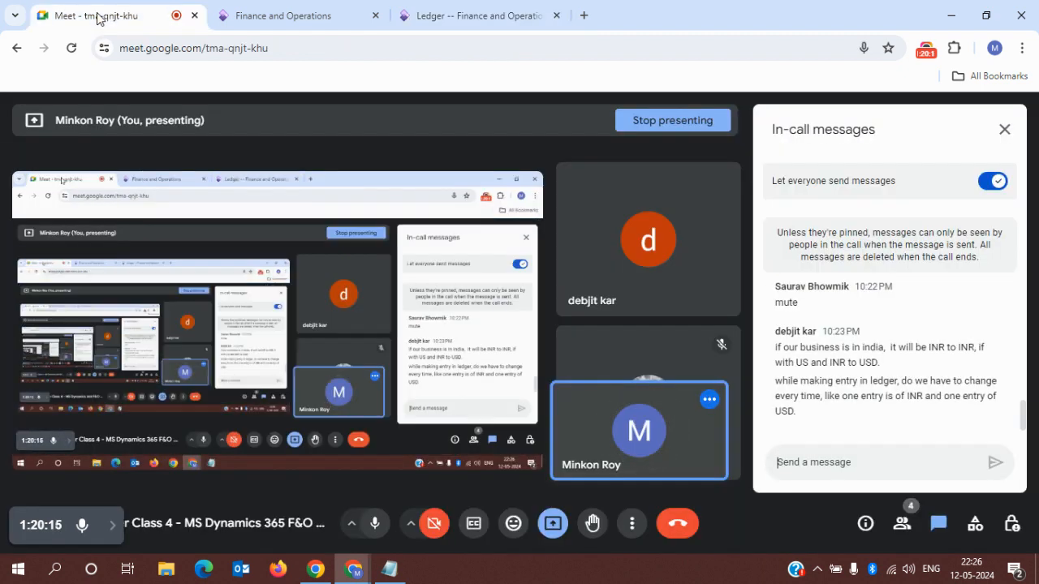
{"action": "left_click", "coordinate": [1005, 129]}
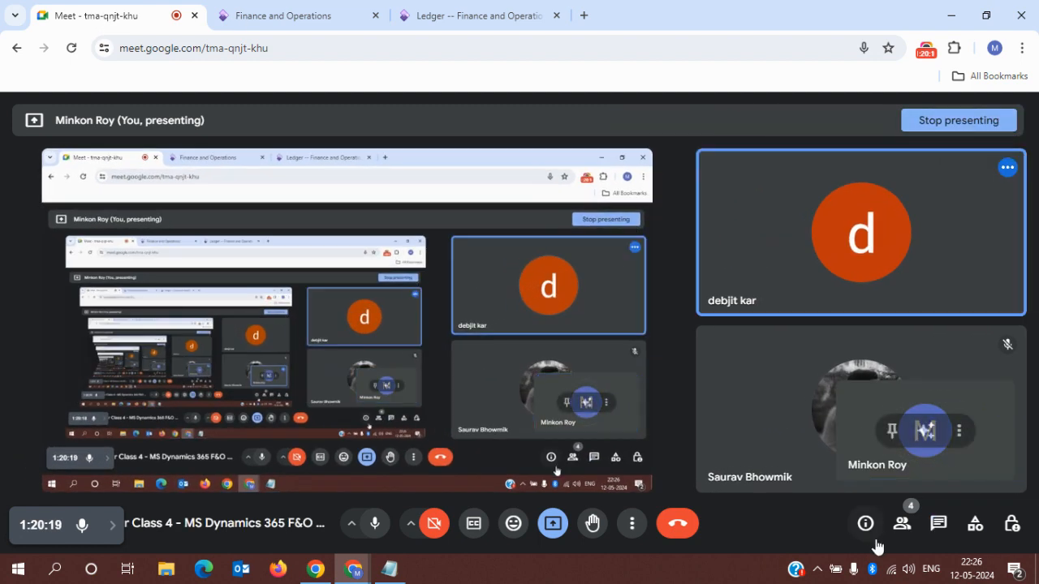
{"action": "left_click", "coordinate": [939, 529]}
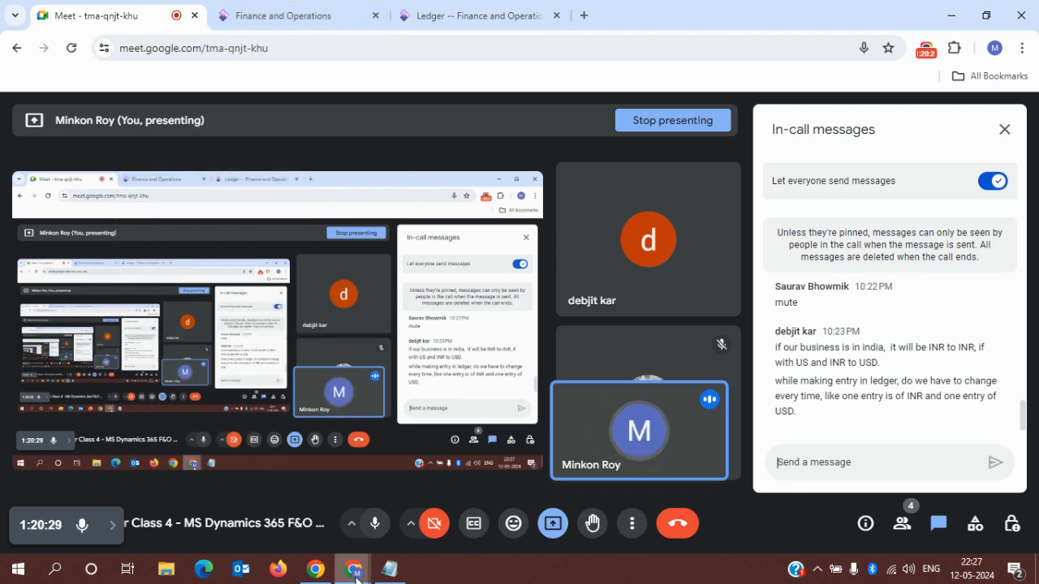
{"action": "left_click", "coordinate": [278, 10]}
{"action": "left_click", "coordinate": [428, 16]}
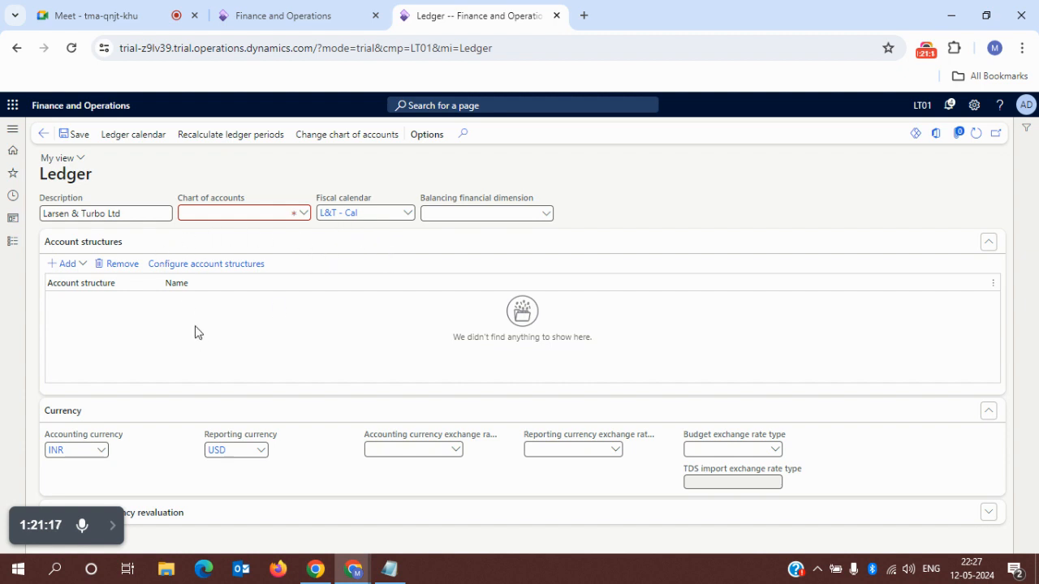
- Look through the fiscal calendars available for the ledger
{"action": "left_click", "coordinate": [410, 214]}
{"action": "left_click", "coordinate": [409, 214]}
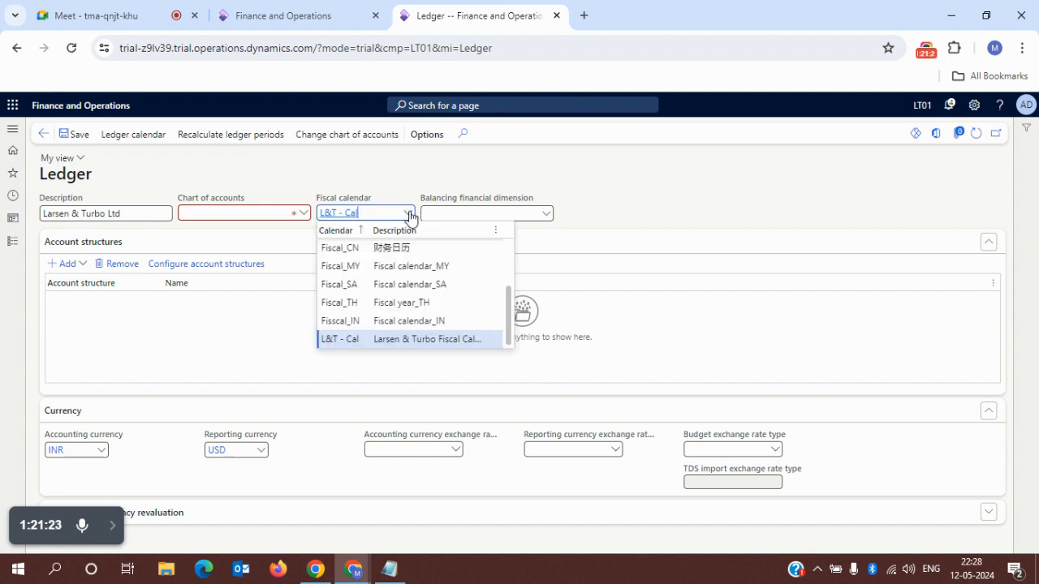
{"action": "left_click", "coordinate": [408, 214]}
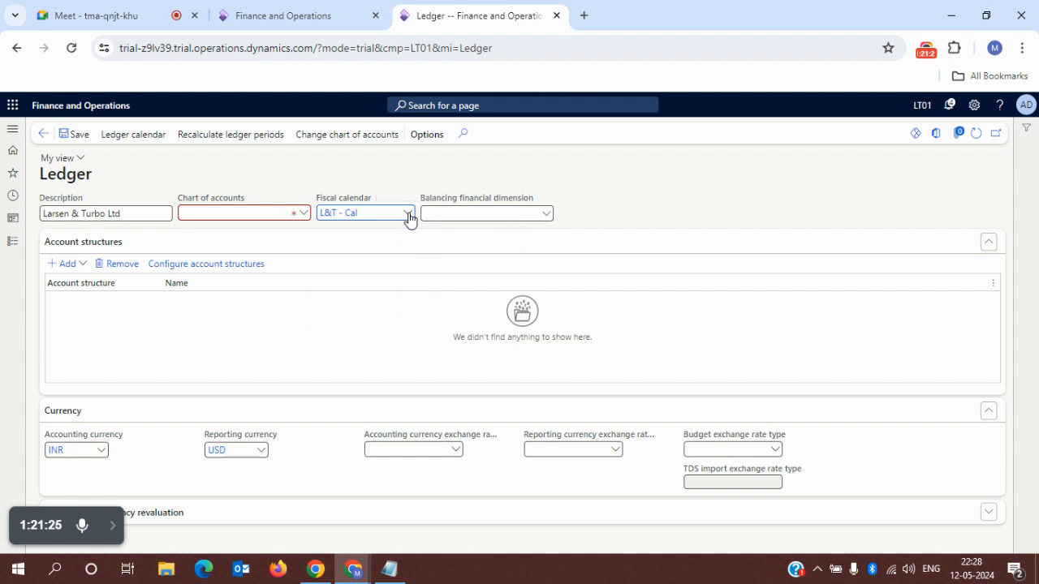
{"action": "left_click", "coordinate": [408, 215]}
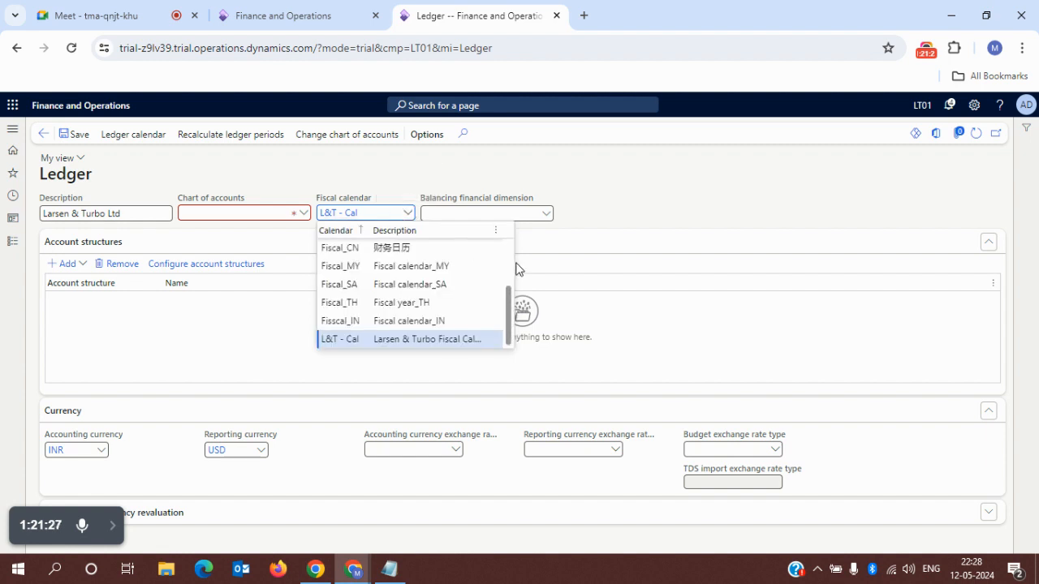
{"action": "left_click_drag", "start_coordinate": [508, 328], "coordinate": [495, 326]}
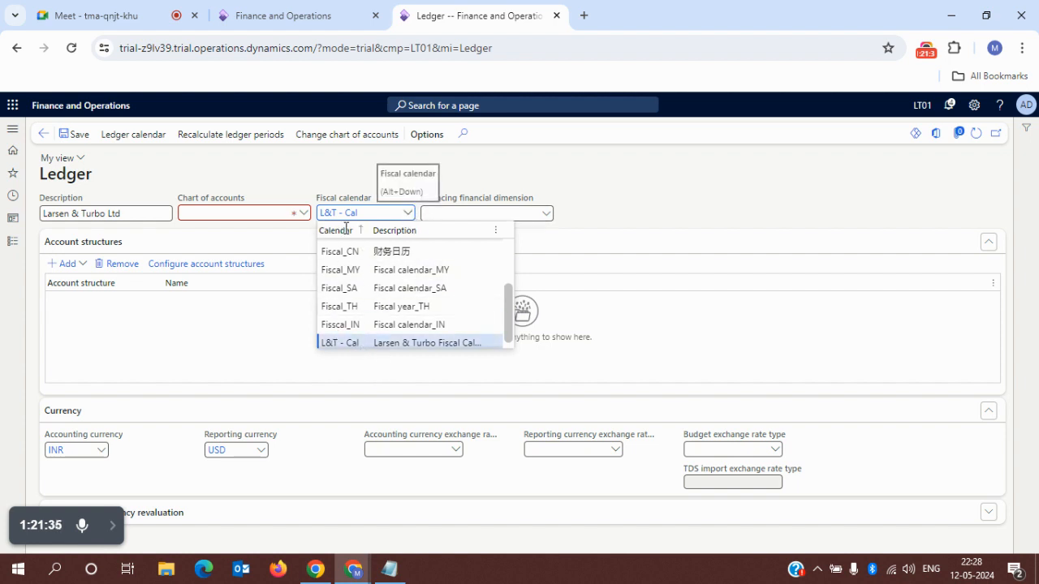
- Collapse the General ledger navigation groups and expand only Calendars to show the ledger and fiscal calendar pages
{"action": "left_click", "coordinate": [8, 243]}
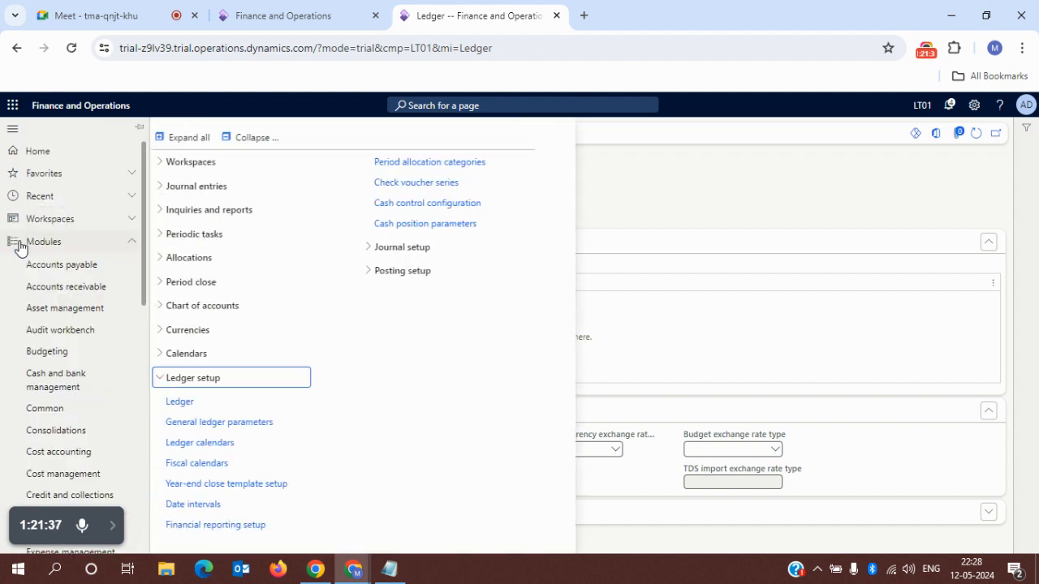
{"action": "left_click", "coordinate": [227, 140]}
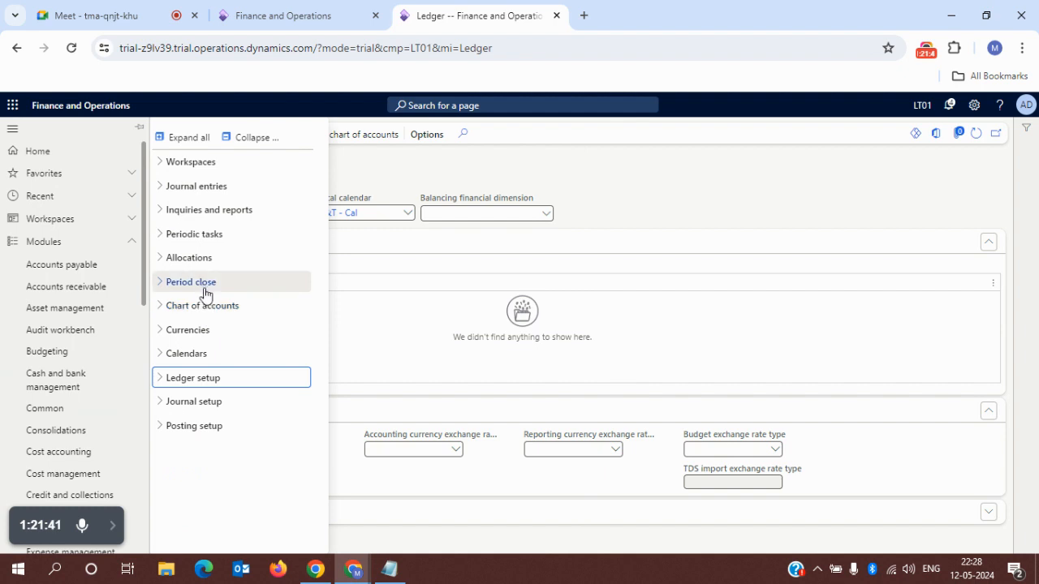
{"action": "left_click", "coordinate": [204, 357]}
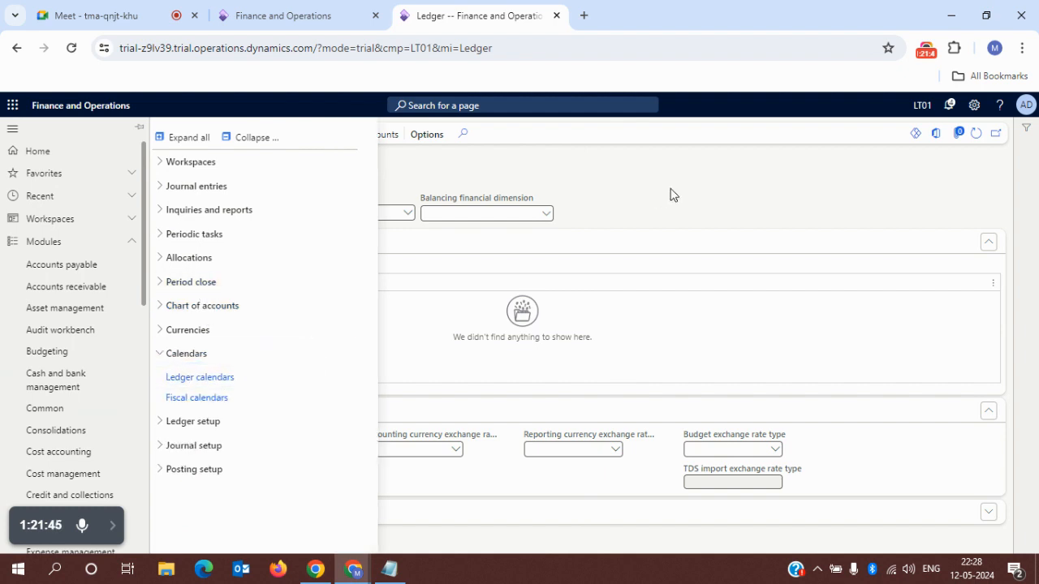
- Try to view the details of the ledger's L&T - Cal fiscal calendar and dismiss the notification messages
{"action": "left_click", "coordinate": [476, 214]}
{"action": "left_click", "coordinate": [409, 215]}
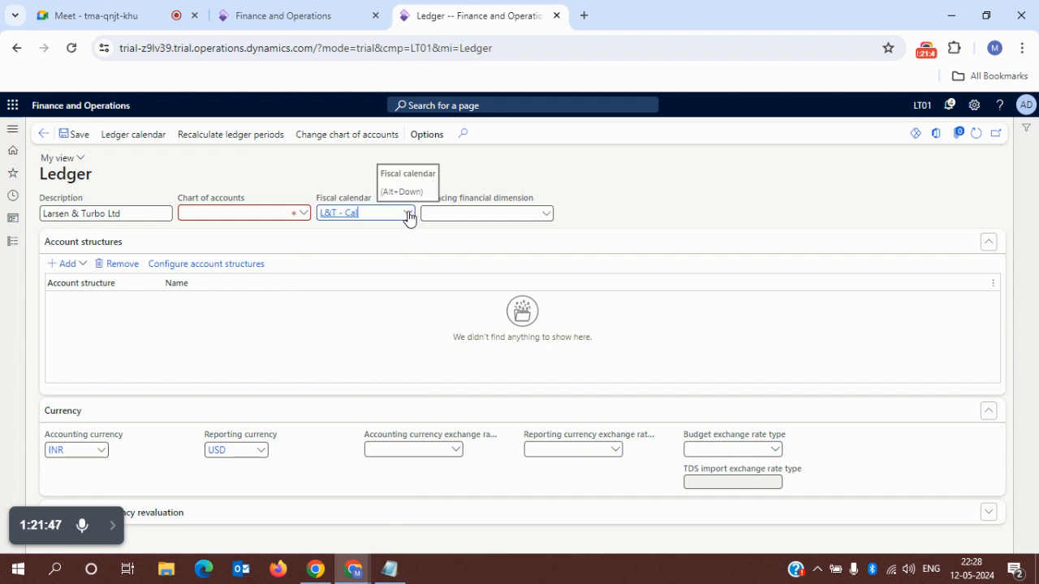
{"action": "right_click", "coordinate": [409, 216]}
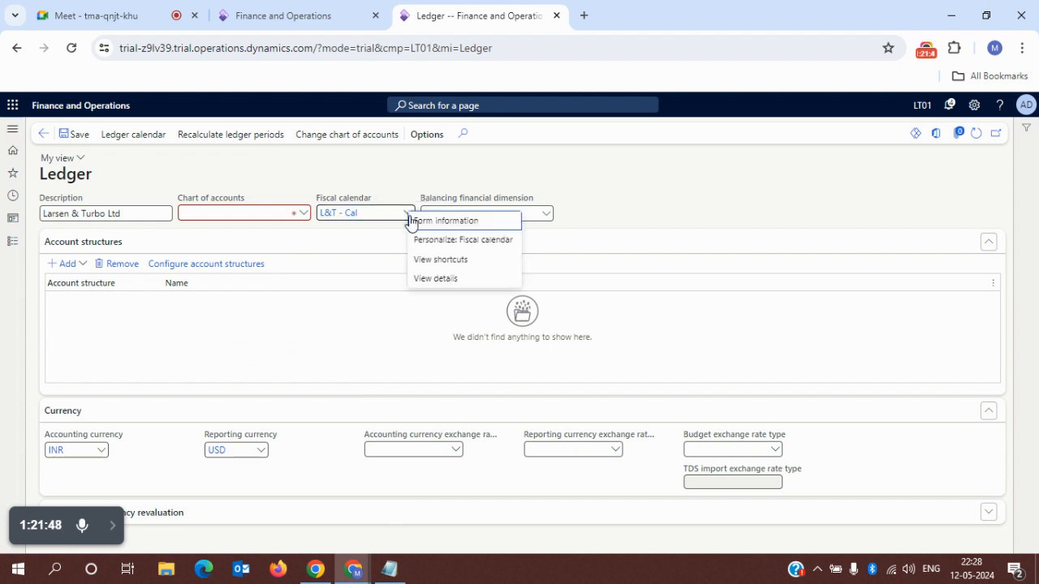
{"action": "left_click", "coordinate": [430, 279]}
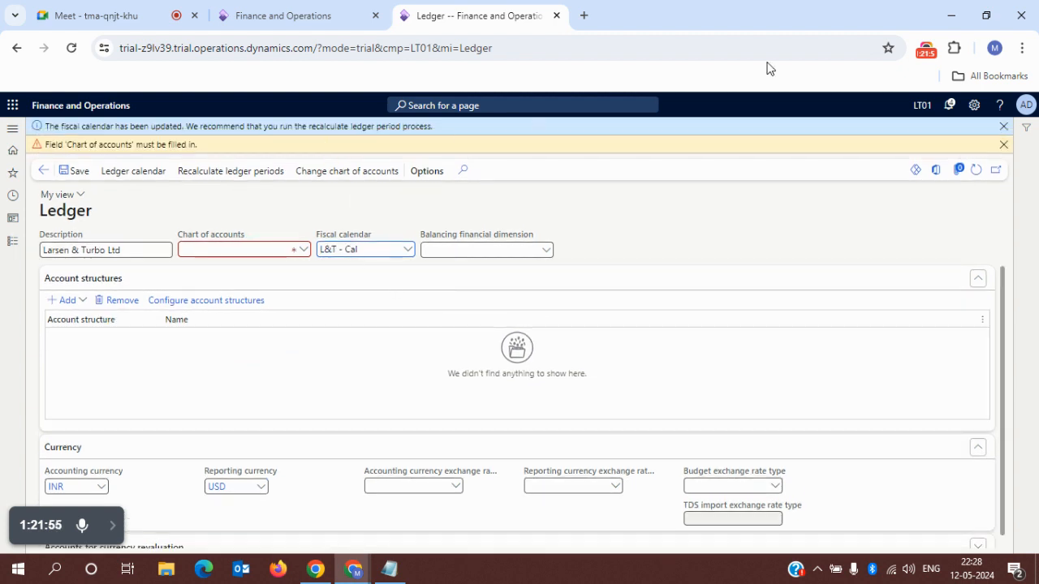
{"action": "left_click", "coordinate": [1003, 144]}
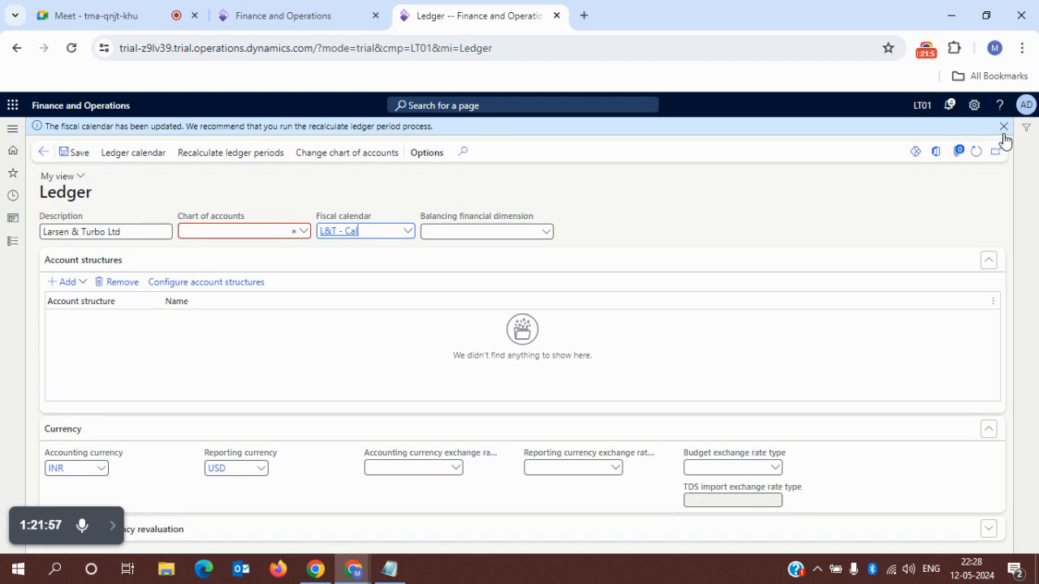
{"action": "left_click", "coordinate": [1004, 128]}
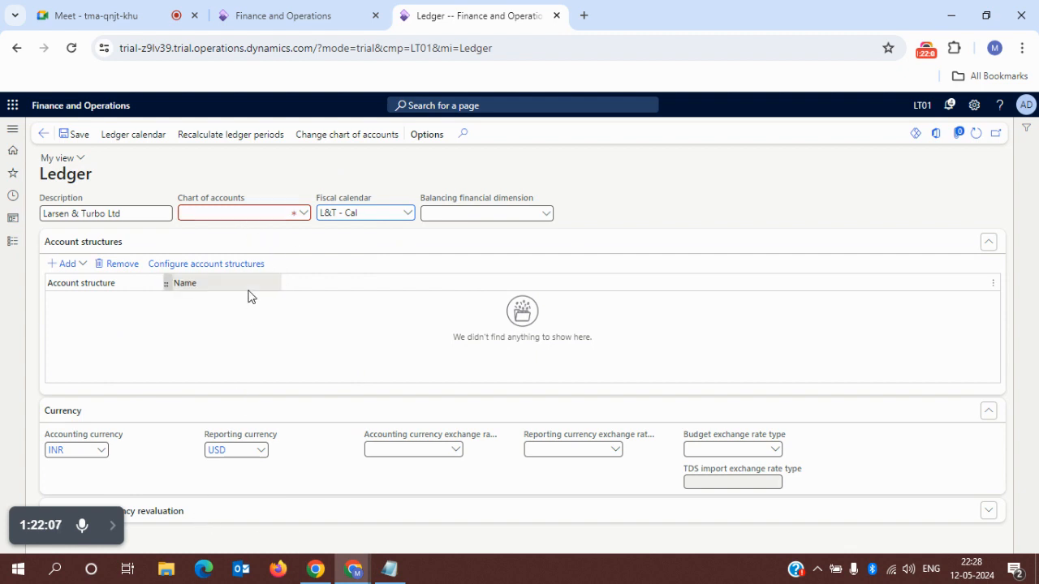
- Open the Charts of accounts page through the View details option of the ledger's Chart of accounts field
{"action": "left_click", "coordinate": [303, 214]}
{"action": "right_click", "coordinate": [305, 227]}
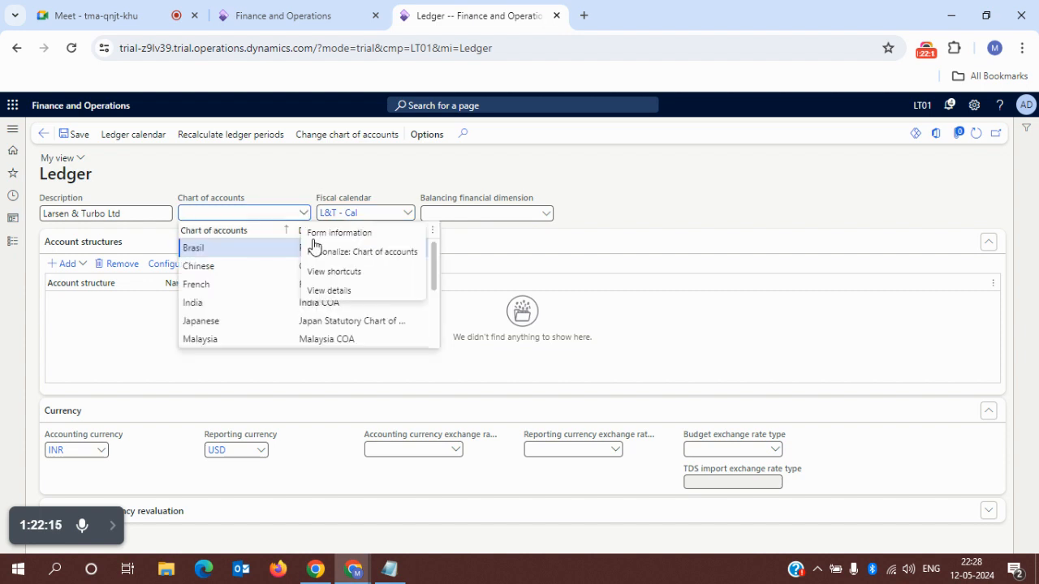
{"action": "left_click", "coordinate": [327, 293]}
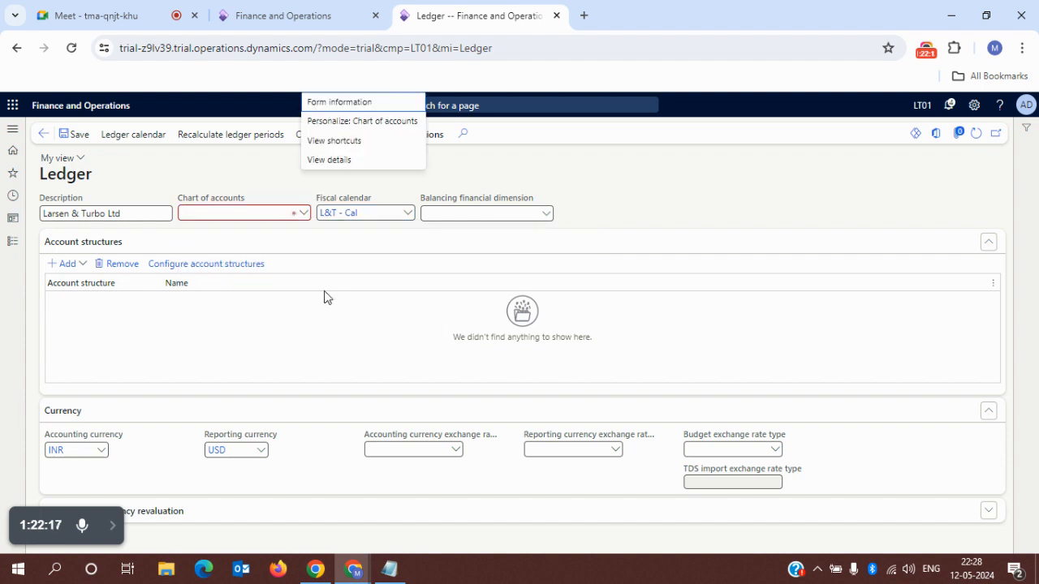
{"action": "right_click", "coordinate": [303, 220]}
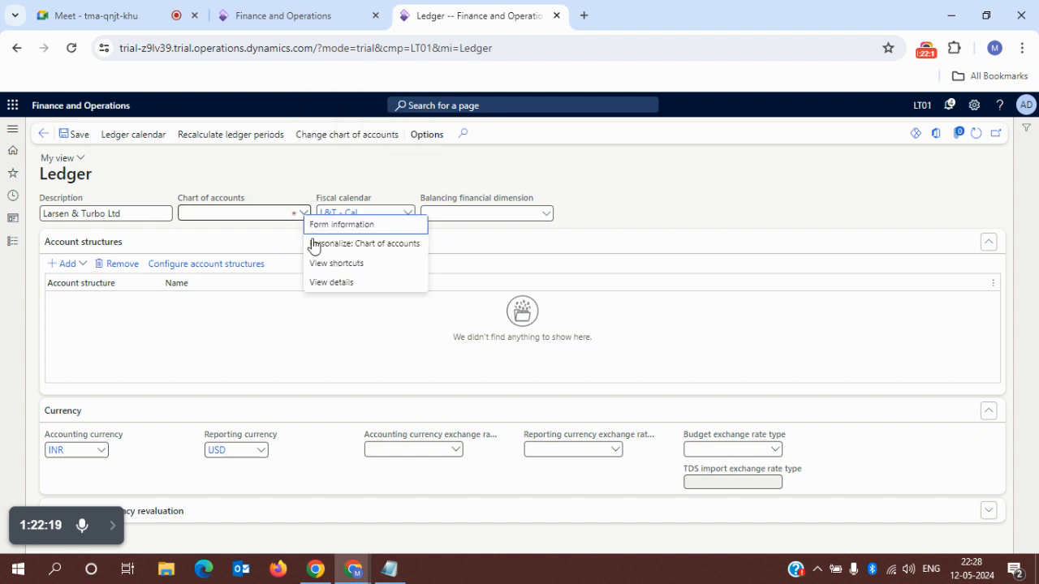
{"action": "left_click", "coordinate": [325, 284]}
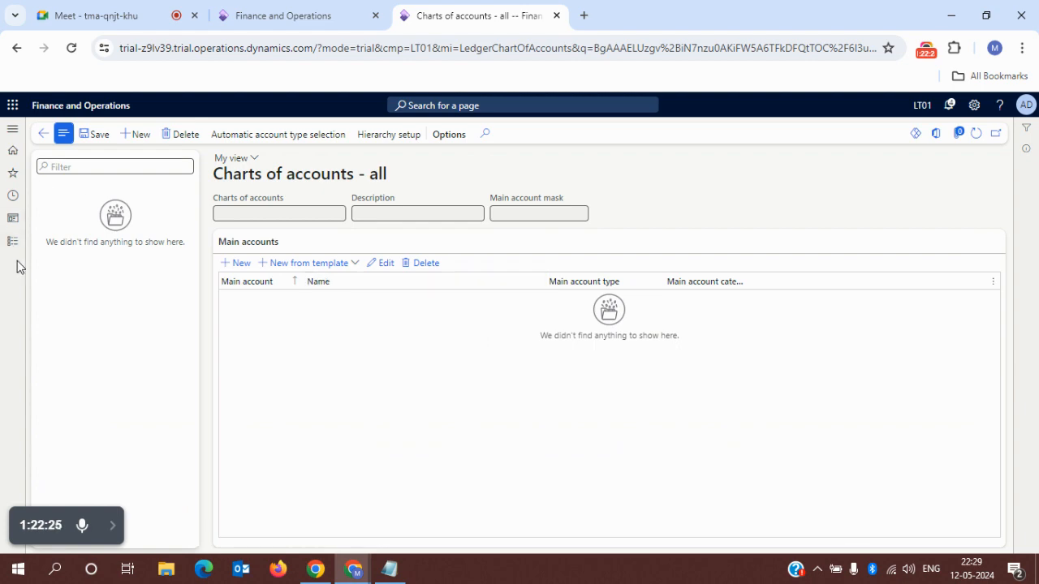
- In Notepad, add "Chart of Accounts: It is required to know the financial information of the legal entity" below the General Ledger Module note
{"action": "left_click", "coordinate": [390, 570]}
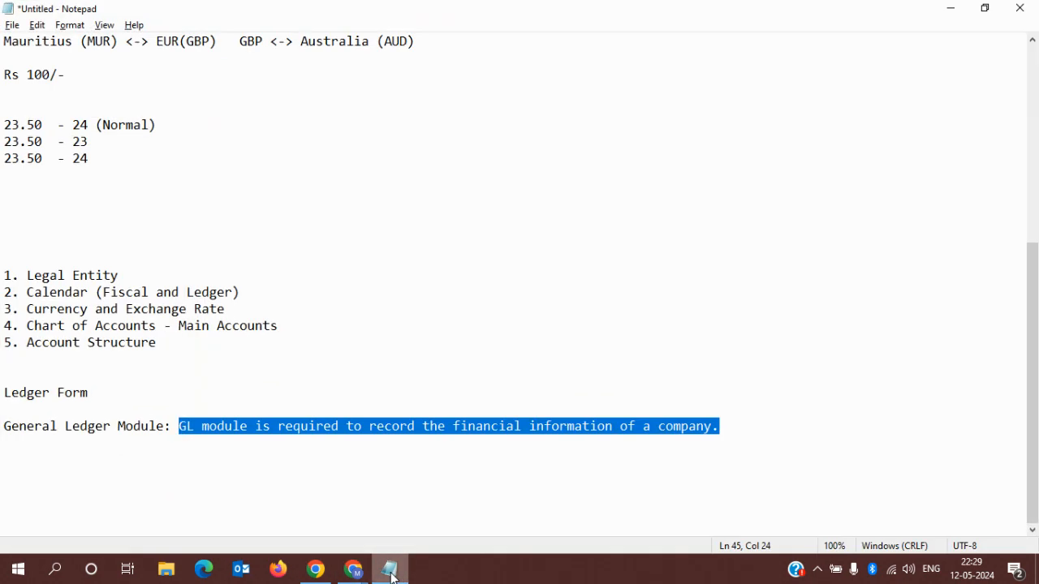
{"action": "left_click", "coordinate": [750, 427]}
{"action": "key", "text": "Return"}
{"action": "key", "text": "Return"}
{"action": "type", "text": "Chart of A"}
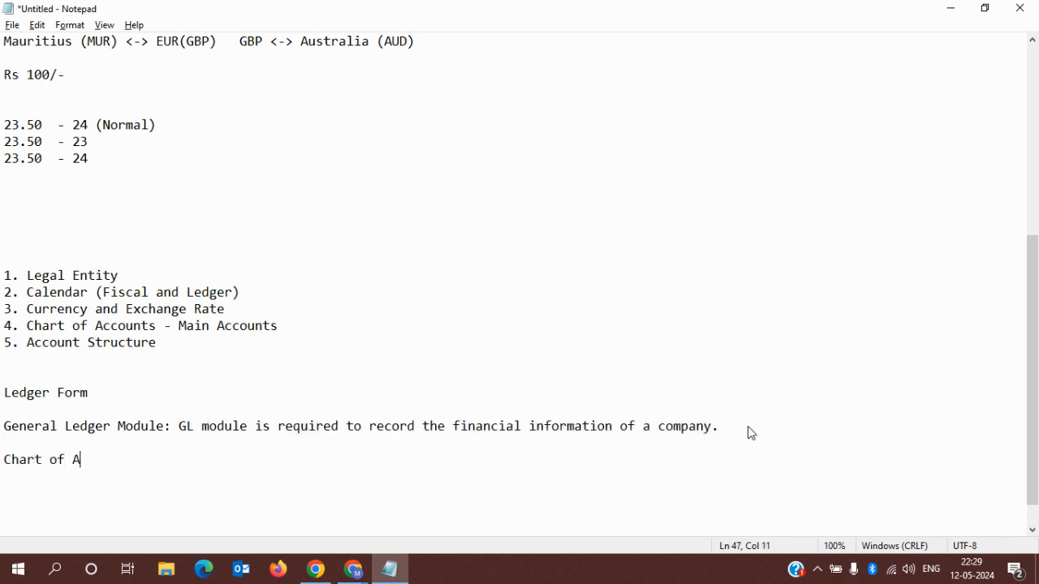
{"action": "type", "text": "ccounts:"}
{"action": "type", "text": "It is required "}
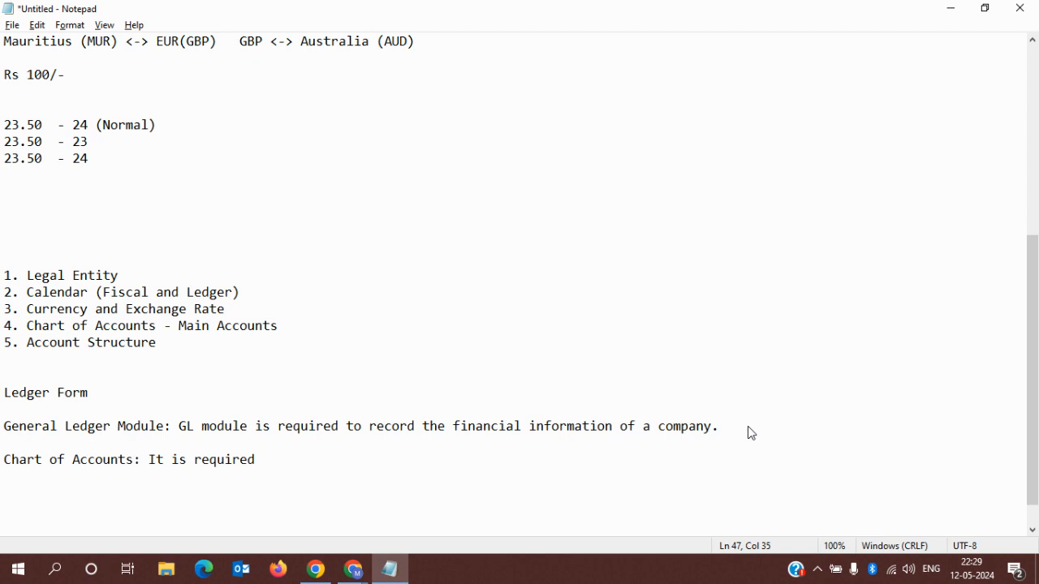
{"action": "type", "text": "to know the financia"}
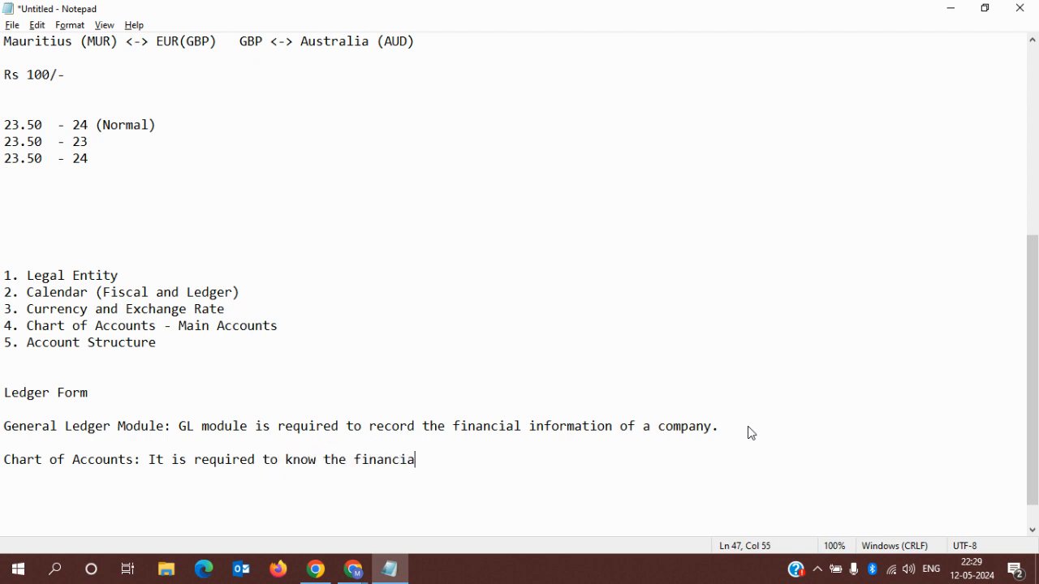
{"action": "type", "text": "l information"}
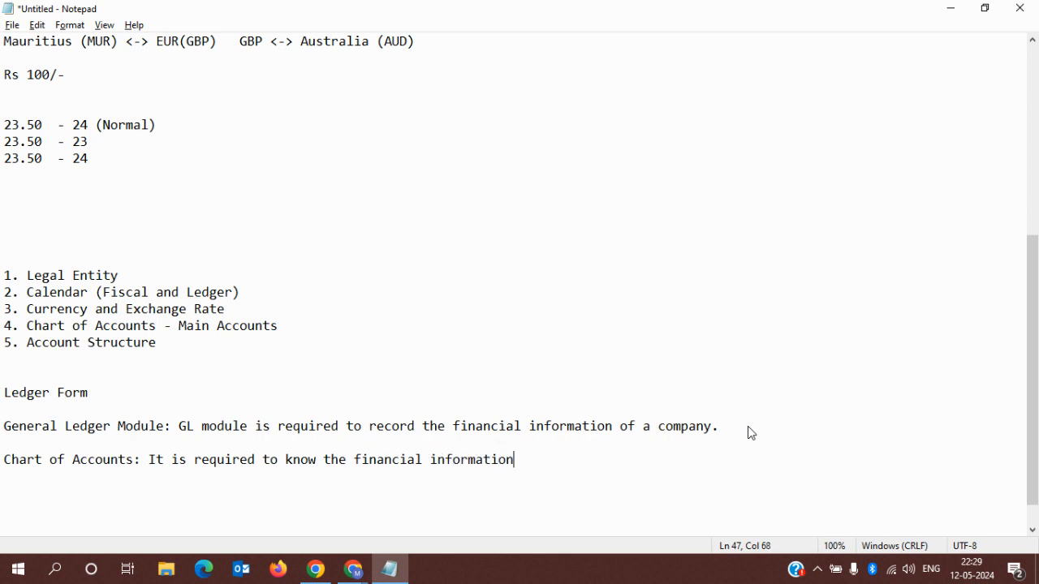
{"action": "type", "text": " of the legal entity"}
{"action": "key", "text": "Return"}
{"action": "key", "text": "Return"}
{"action": "key", "text": "Return"}
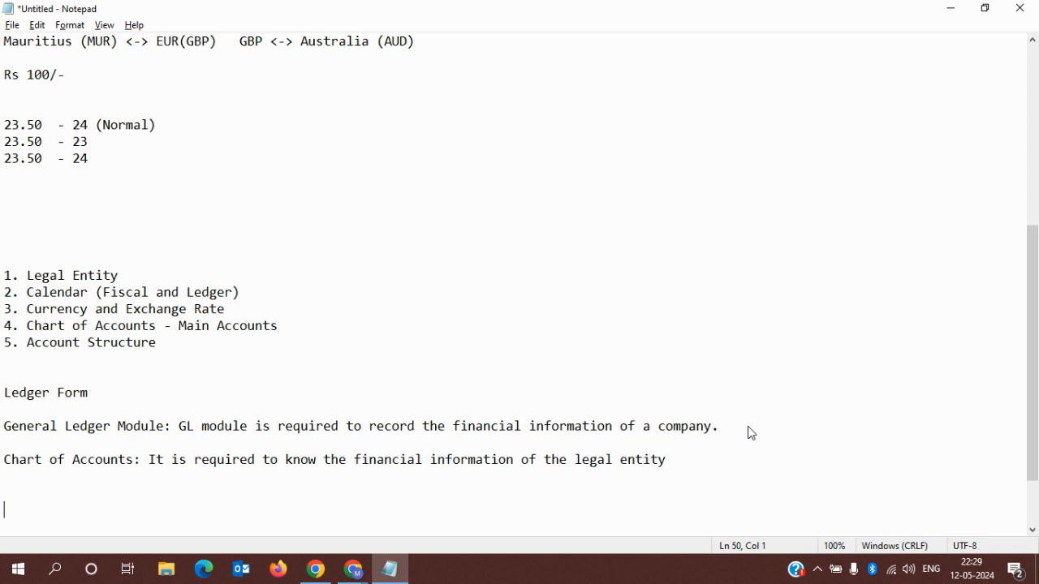
- Add the heading "Example" below the Chart of Accounts note, with blank lines beneath it for the example entries
{"action": "type", "text": "S"}
{"action": "key", "text": "BackSpace"}
{"action": "type", "text": "Example"}
{"action": "key", "text": "Return"}
{"action": "key", "text": "Return"}
{"action": "key", "text": "Return"}
{"action": "key", "text": "Return"}
{"action": "key", "text": "Return"}
{"action": "key", "text": "Return"}
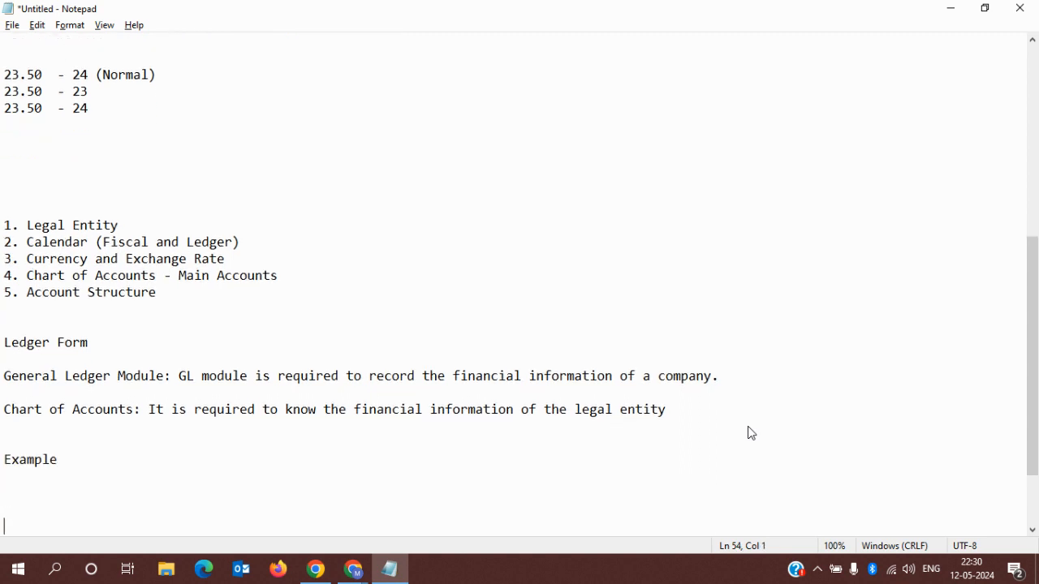
{"action": "key", "text": "Return"}
{"action": "key", "text": "Up"}
{"action": "key", "text": "Up"}
{"action": "key", "text": "Up"}
{"action": "key", "text": "Up"}
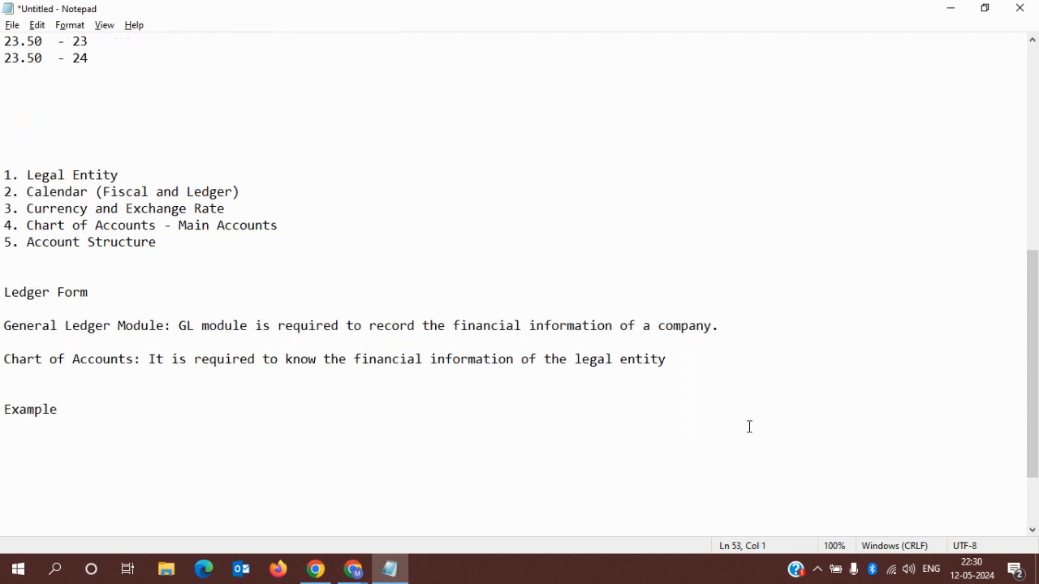
- Enter the same person's full name on two separate lines under Example and highlight the first one
{"action": "type", "text": "Robert"}
{"action": "key", "text": "Return"}
{"action": "type", "text": "Robert"}
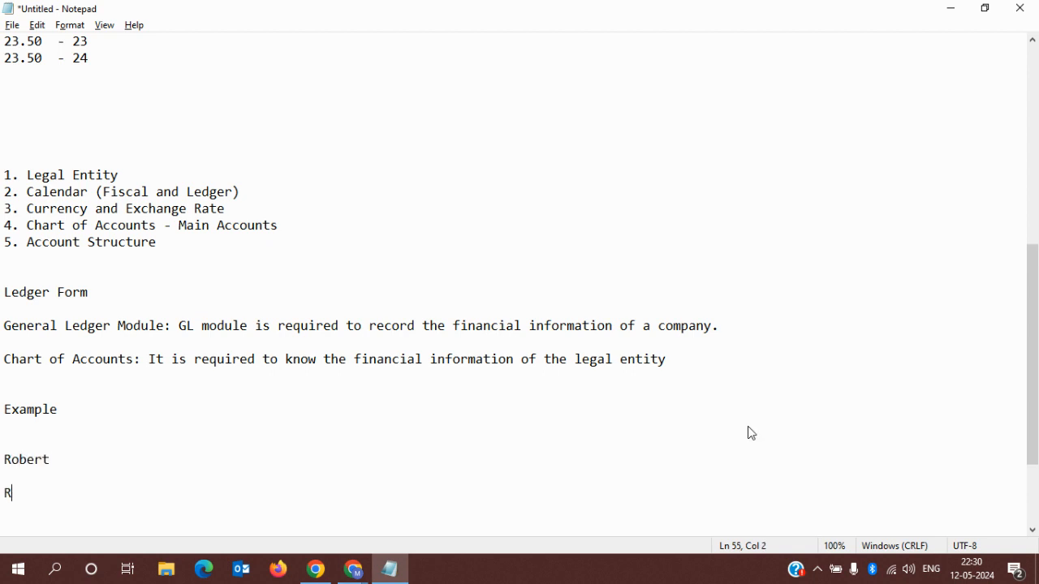
{"action": "key", "text": "Up"}
{"action": "key", "text": "Up"}
{"action": "key", "text": "Left"}
{"action": "key", "text": "Up"}
{"action": "key", "text": "Down"}
{"action": "key", "text": "Right"}
{"action": "key", "text": "Up"}
{"action": "key", "text": "Up"}
{"action": "key", "text": "Right"}
{"action": "key", "text": "Right"}
{"action": "key", "text": "Right"}
{"action": "key", "text": "Right"}
{"action": "key", "text": "Right"}
{"action": "key", "text": "Right"}
{"action": "type", "text": "Williams"}
{"action": "key", "text": "Down"}
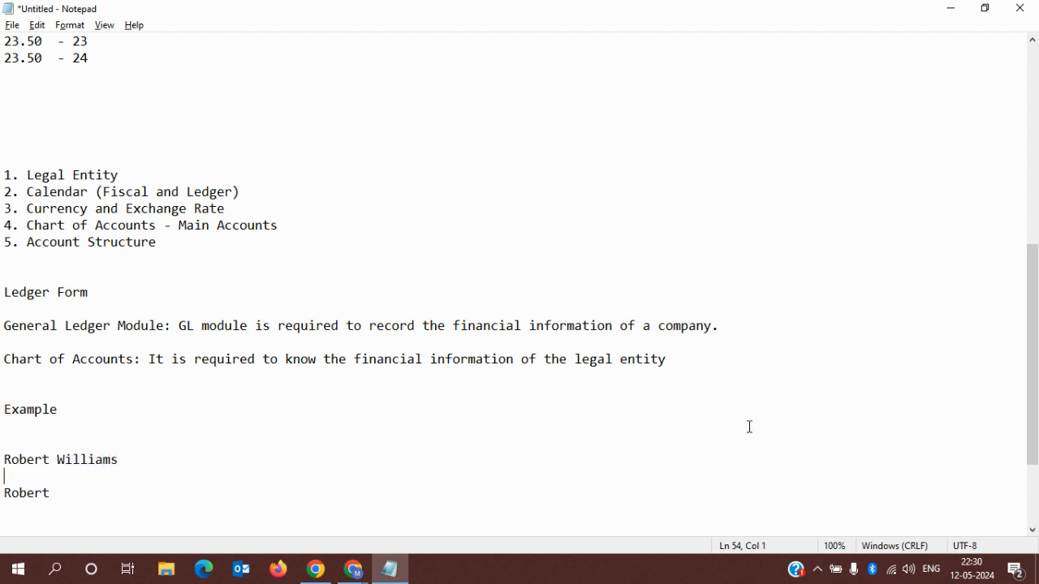
{"action": "key", "text": "Down"}
{"action": "key", "text": "Left"}
{"action": "type", "text": "Williams"}
{"action": "left_click", "coordinate": [120, 461]}
{"action": "left_click", "coordinate": [127, 500]}
{"action": "left_click_drag", "start_coordinate": [4, 460], "coordinate": [123, 461]}
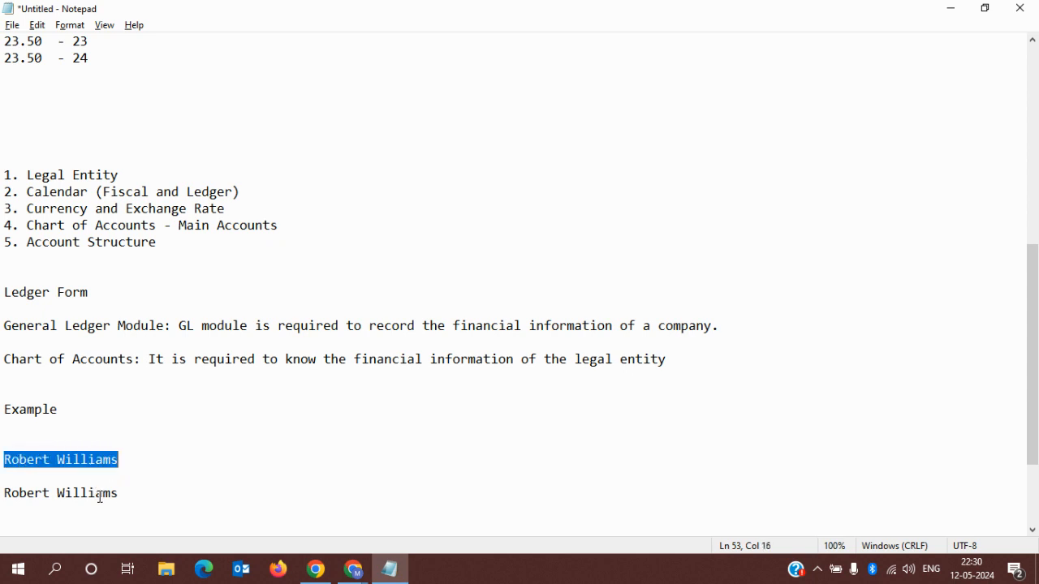
- Prefix the first name line with "Debitor Diary" and the second with "Creditor Diary"
{"action": "left_click", "coordinate": [7, 461]}
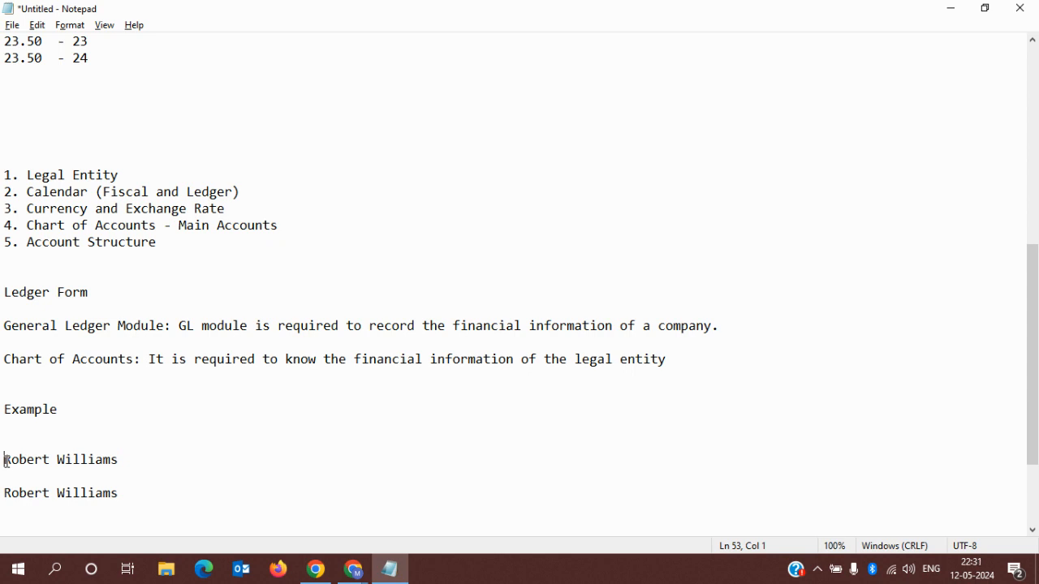
{"action": "type", "text": "Dai"}
{"action": "key", "text": "BackSpace"}
{"action": "key", "text": "BackSpace"}
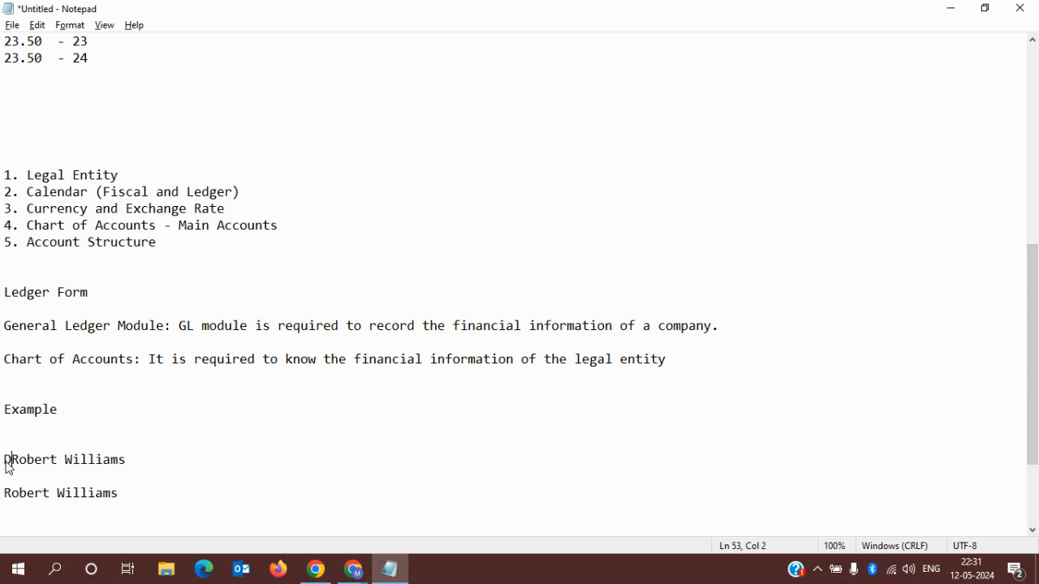
{"action": "type", "text": "iary"}
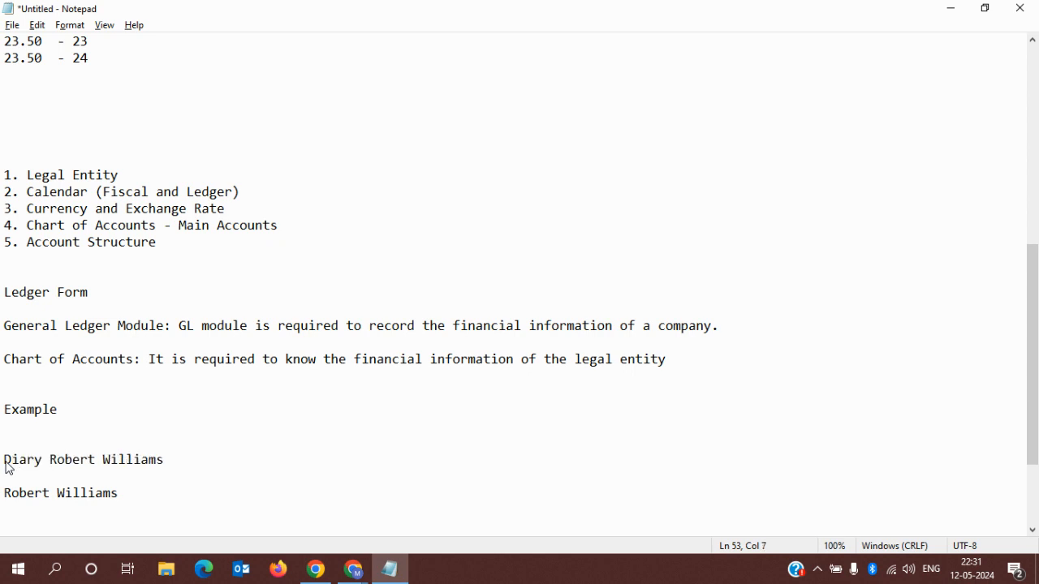
{"action": "key", "text": "Down"}
{"action": "type", "text": "Debitor"}
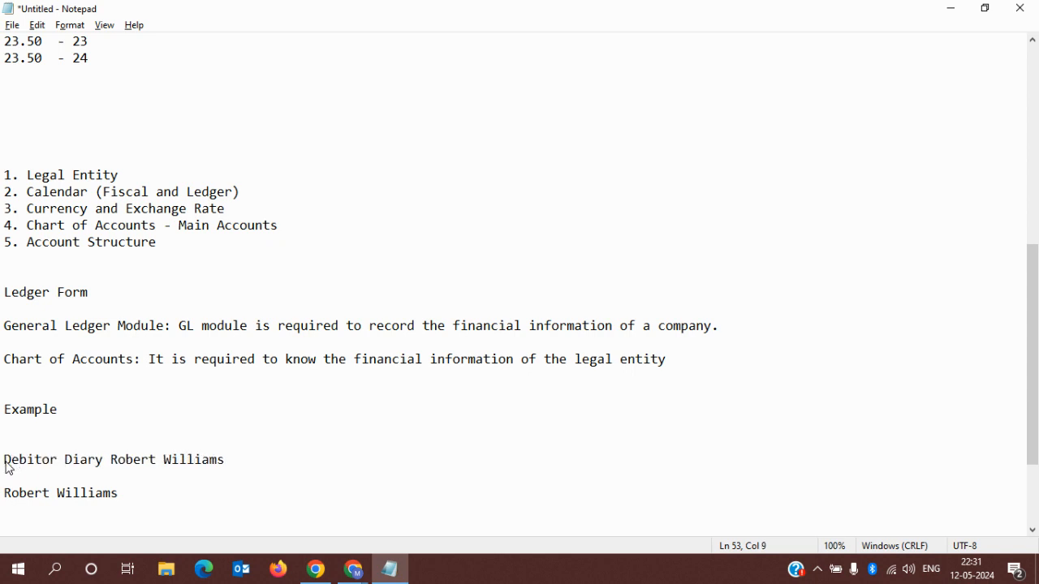
{"action": "key", "text": "Down"}
{"action": "key", "text": "Down"}
{"action": "type", "text": "Creditor"}
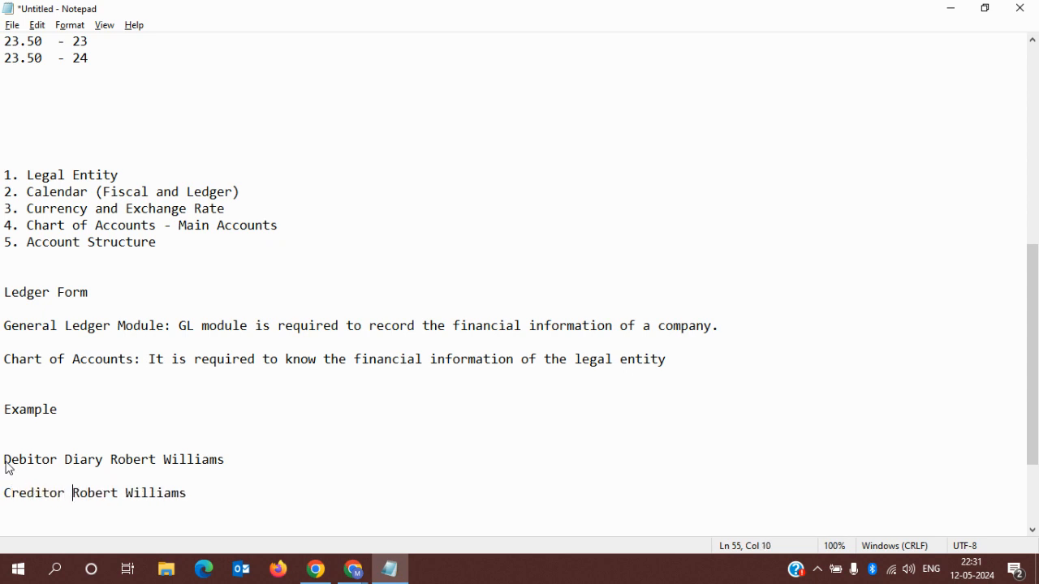
{"action": "type", "text": " Diary"}
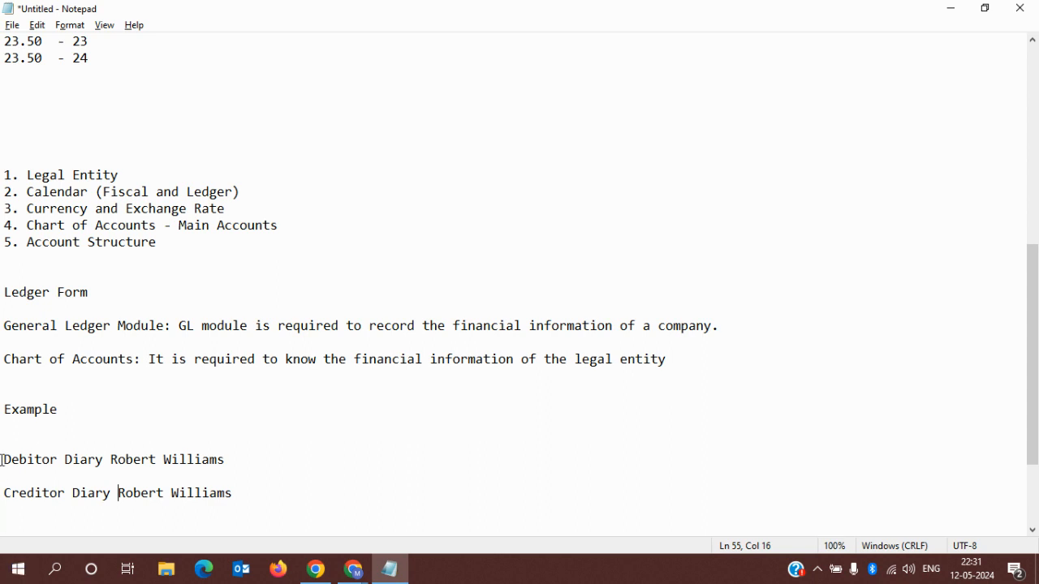
- Delete the "Debitor Diary" and "Creditor Diary" prefixes from the two name lines
{"action": "left_click_drag", "start_coordinate": [2, 460], "coordinate": [60, 461]}
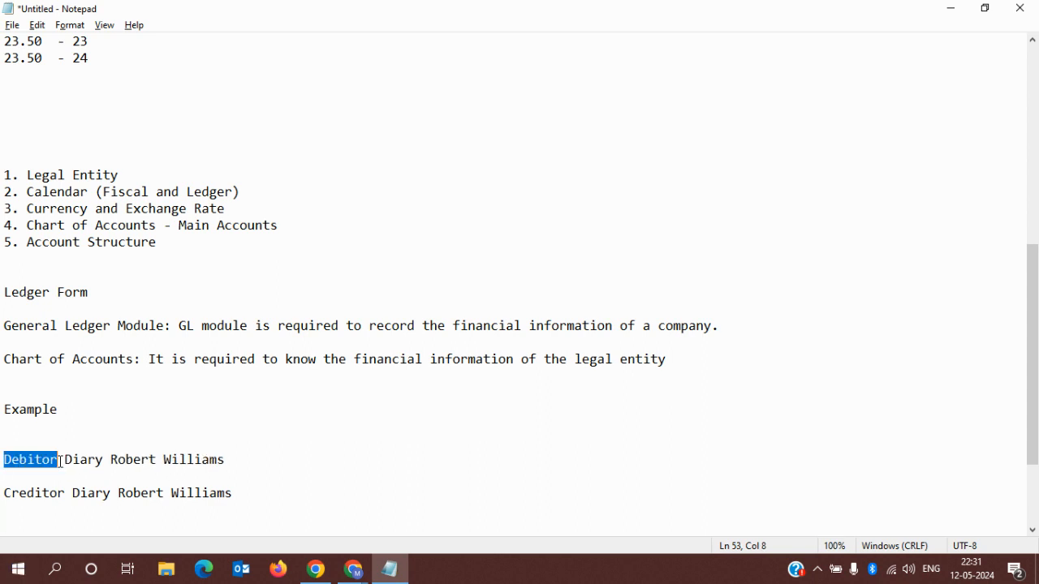
{"action": "key", "text": "shift+Right"}
{"action": "key", "text": "shift+Right"}
{"action": "key", "text": "shift+Right"}
{"action": "key", "text": "shift+Right"}
{"action": "key", "text": "shift+Right"}
{"action": "key", "text": "shift+Right"}
{"action": "key", "text": "Delete"}
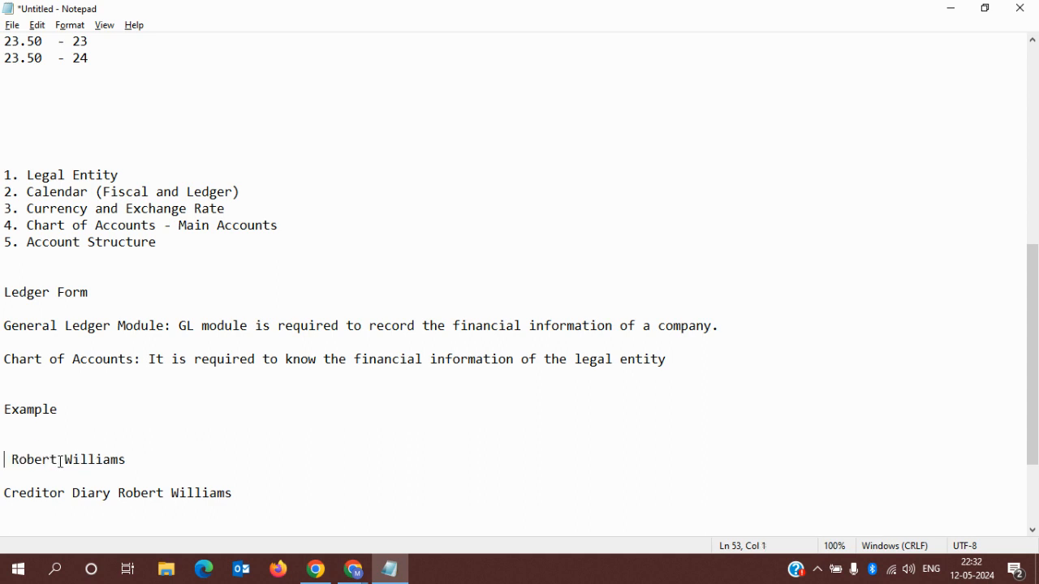
{"action": "key", "text": "shift+Right"}
{"action": "key", "text": "shift+Right"}
{"action": "key", "text": "shift+Right"}
{"action": "key", "text": "shift+Right"}
{"action": "key", "text": "shift+Right"}
{"action": "key", "text": "shift+Right"}
{"action": "key", "text": "shift+Right"}
{"action": "key", "text": "shift+Right"}
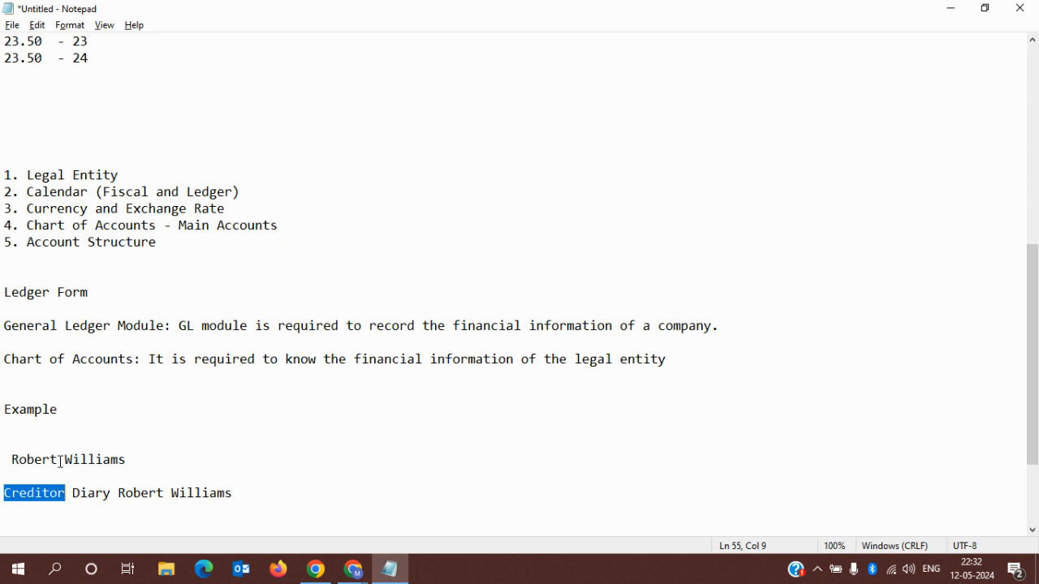
{"action": "key", "text": "shift+Right"}
{"action": "key", "text": "shift+Right"}
{"action": "key", "text": "shift+Right"}
{"action": "key", "text": "shift+Right"}
{"action": "key", "text": "shift+Right"}
{"action": "key", "text": "shift+Right"}
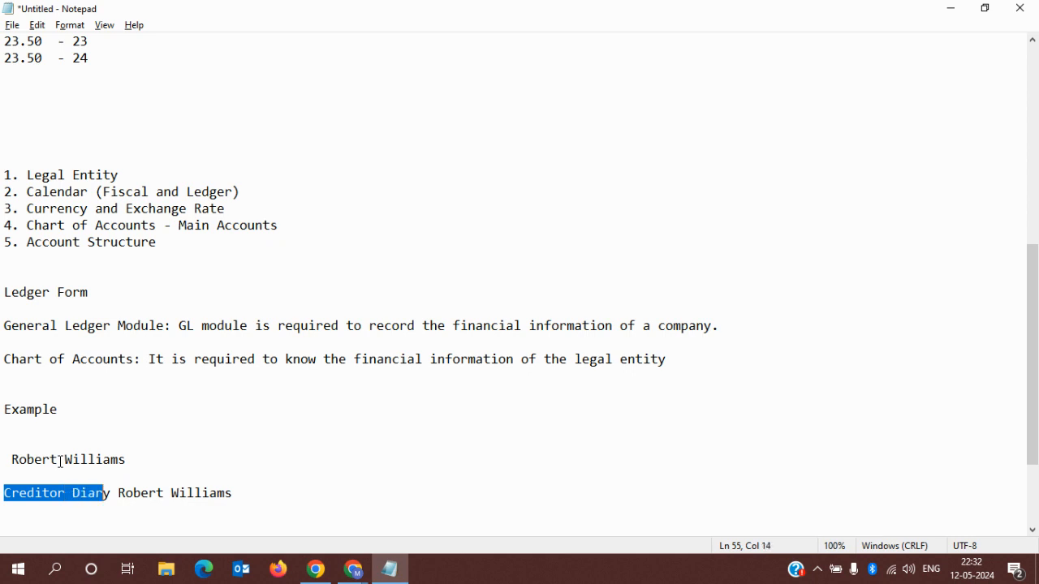
{"action": "key", "text": "Delete"}
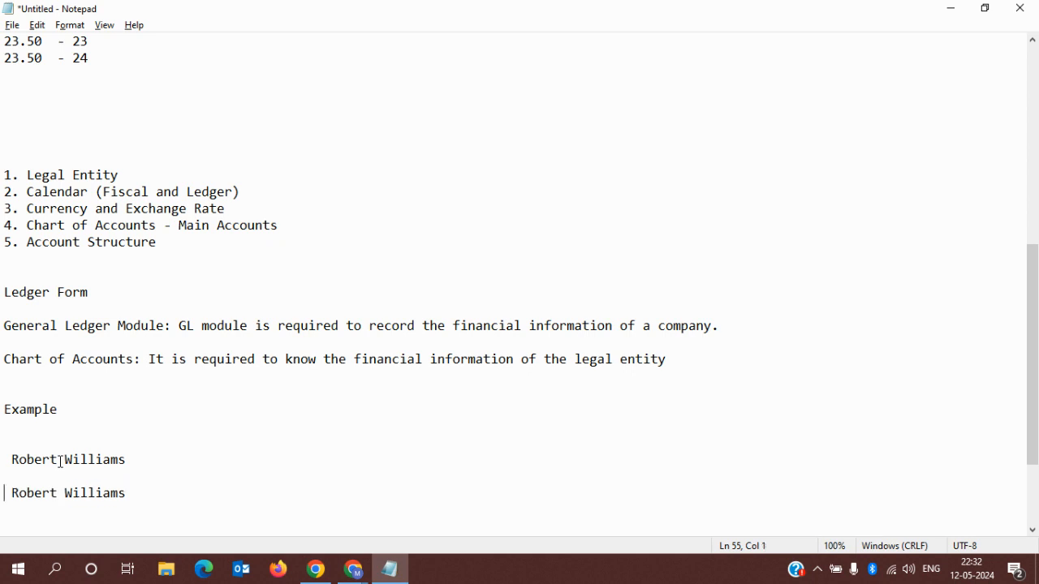
- Insert "Unique Number" before the name on both example lines
{"action": "key", "text": "Up"}
{"action": "type", "text": "Unique N"}
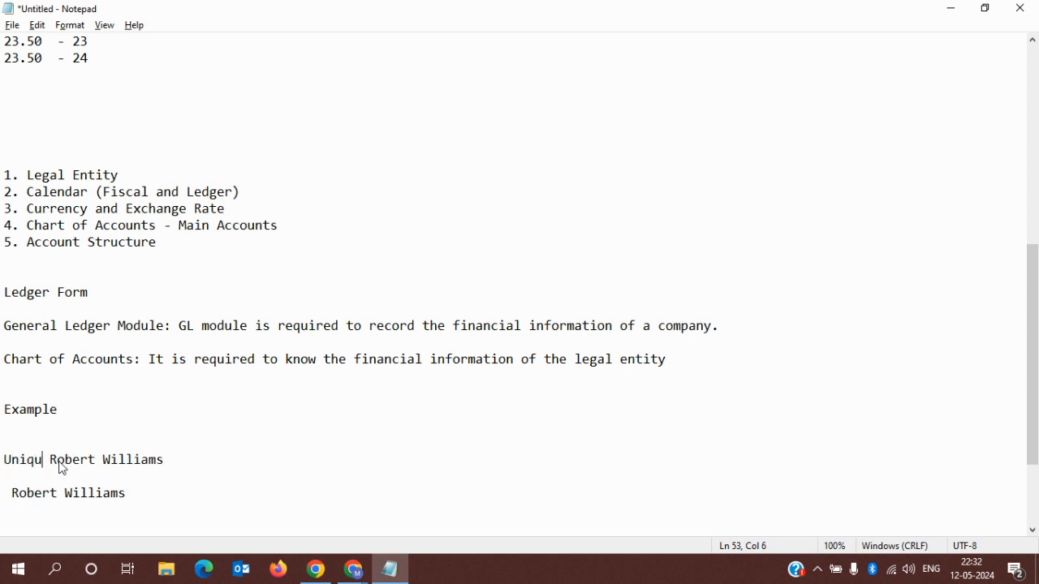
{"action": "type", "text": "umber"}
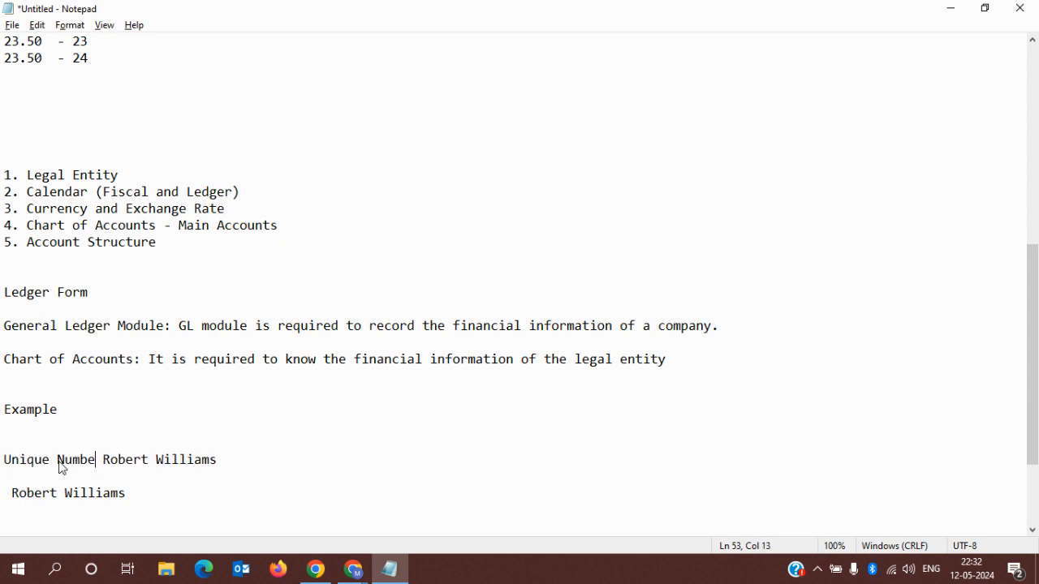
{"action": "key", "text": "Down"}
{"action": "key", "text": "Down"}
{"action": "key", "text": "Home"}
{"action": "type", "text": "Uni"}
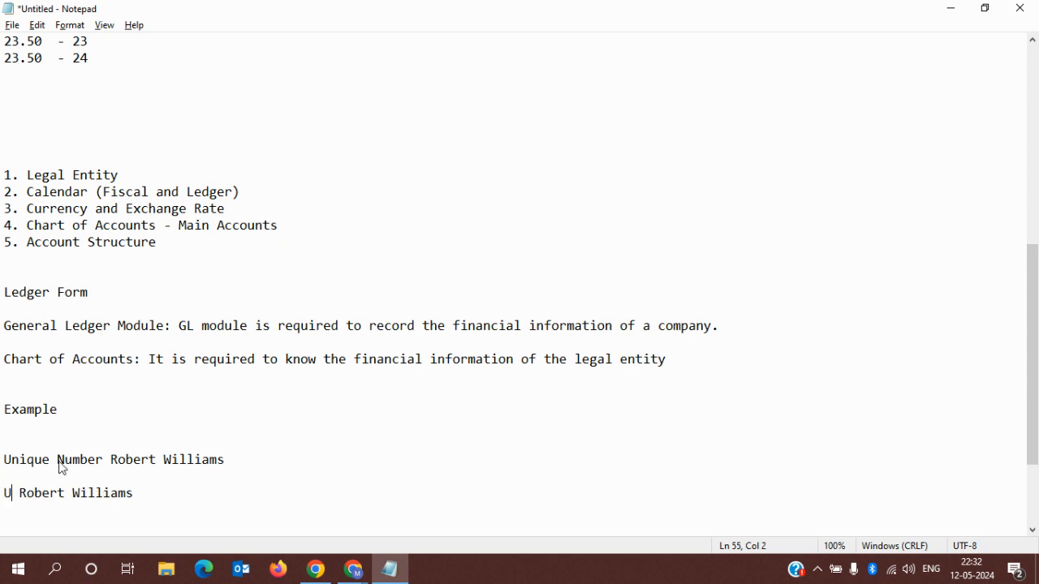
{"action": "type", "text": "que "}
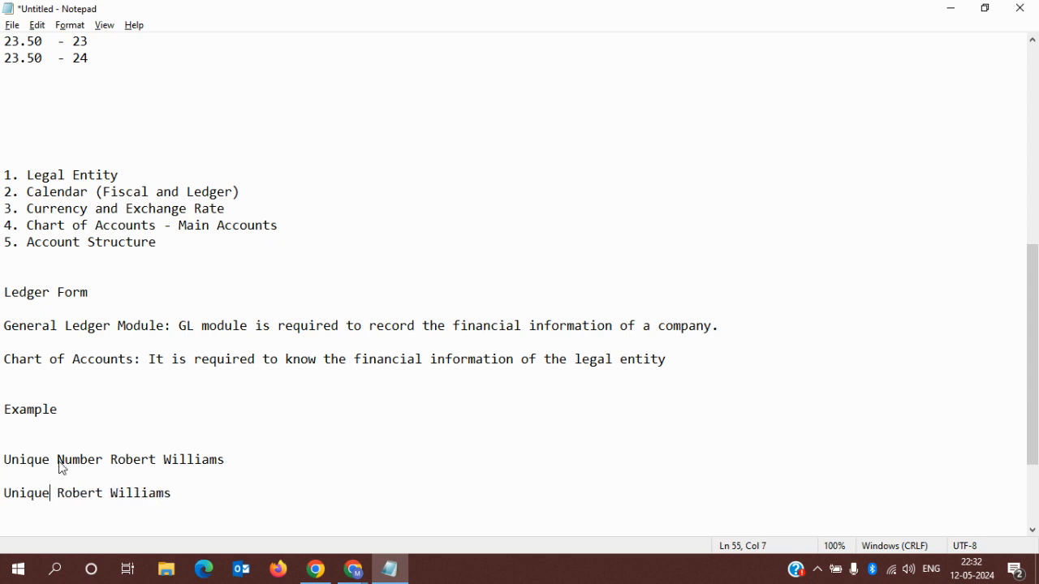
{"action": "type", "text": "Number "}
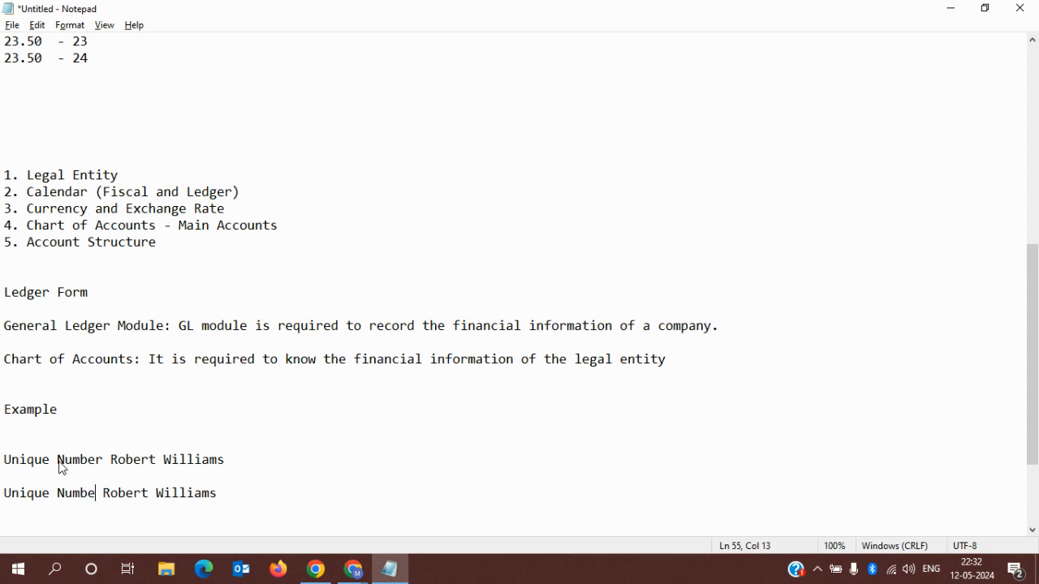
- Replace the person's name on the second example line with "- Ledger book" after Unique Number
{"action": "type", "text": "-"}
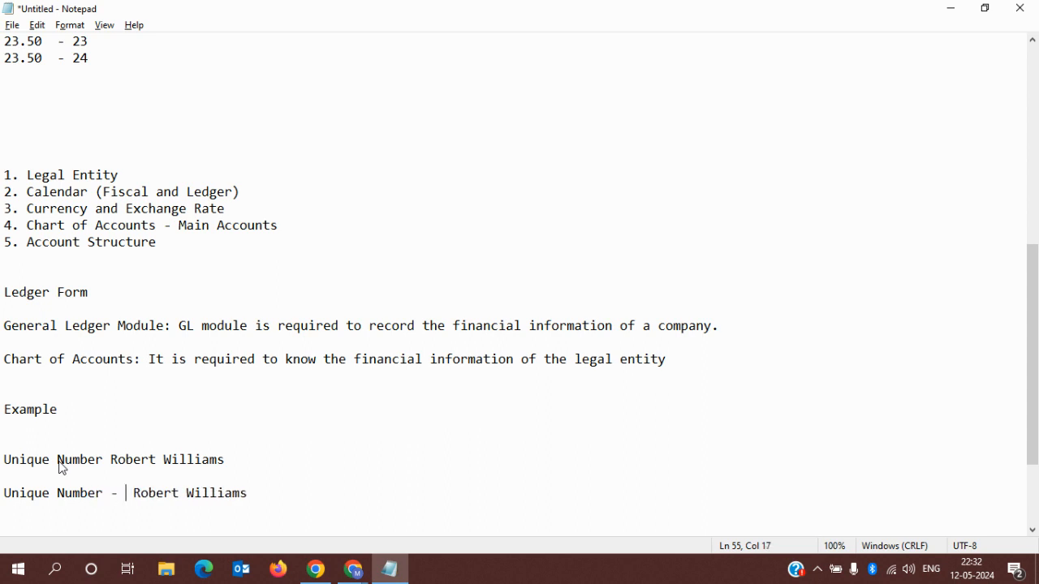
{"action": "key", "text": "shift+Right"}
{"action": "key", "text": "shift+Right"}
{"action": "key", "text": "shift+Right"}
{"action": "key", "text": "shift+Right"}
{"action": "key", "text": "shift+Right"}
{"action": "key", "text": "shift+Right"}
{"action": "key", "text": "shift+Right"}
{"action": "key", "text": "shift+Right"}
{"action": "key", "text": "shift+Right"}
{"action": "key", "text": "shift+Right"}
{"action": "key", "text": "shift+Right"}
{"action": "key", "text": "shift+Right"}
{"action": "key", "text": "shift+Right"}
{"action": "key", "text": "shift+Right"}
{"action": "key", "text": "shift+Right"}
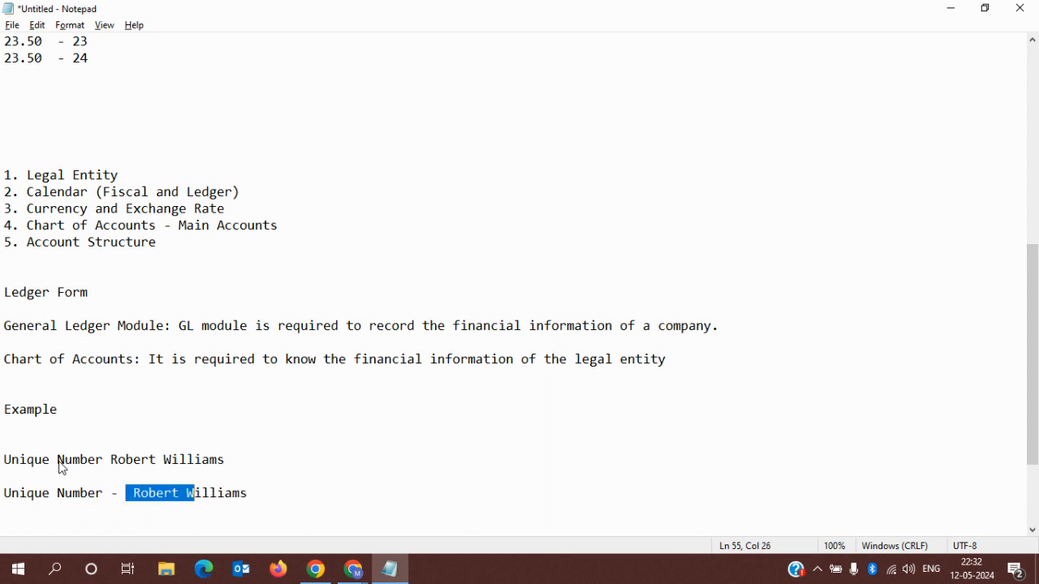
{"action": "key", "text": "shift+Right"}
{"action": "type", "text": "Ledg"}
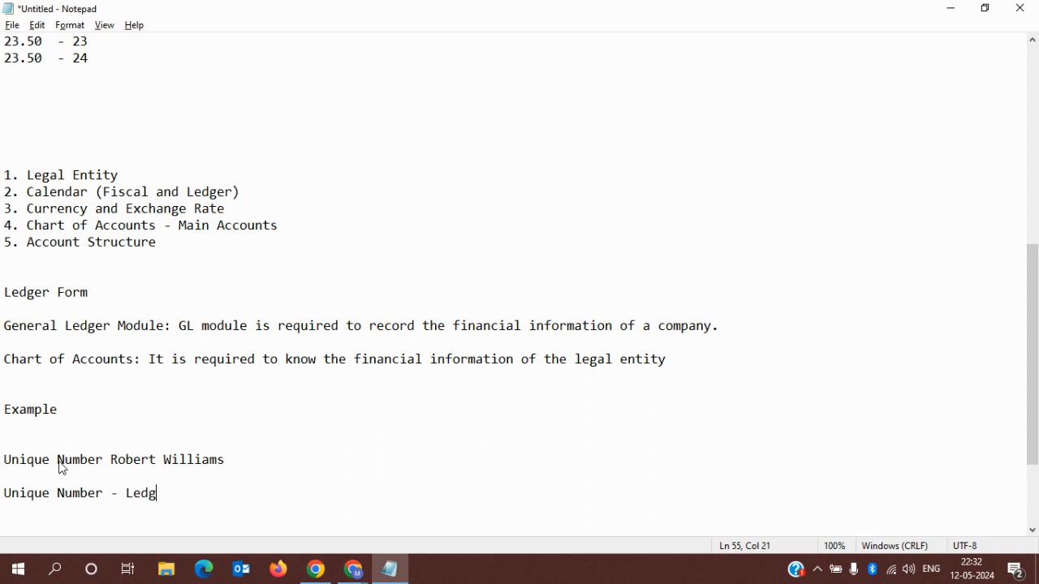
{"action": "type", "text": "er book"}
- Replace the person's name on the first example line with "- Ledger book" as well
{"action": "left_click_drag", "start_coordinate": [111, 460], "coordinate": [267, 456]}
{"action": "key", "text": "Delete"}
{"action": "type", "text": "- Le"}
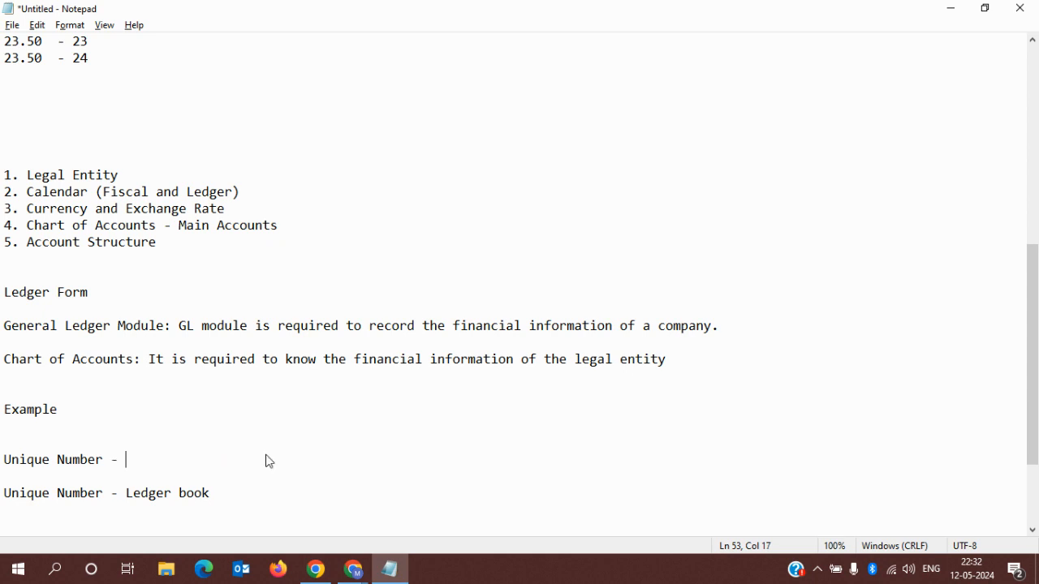
{"action": "type", "text": "dger book"}
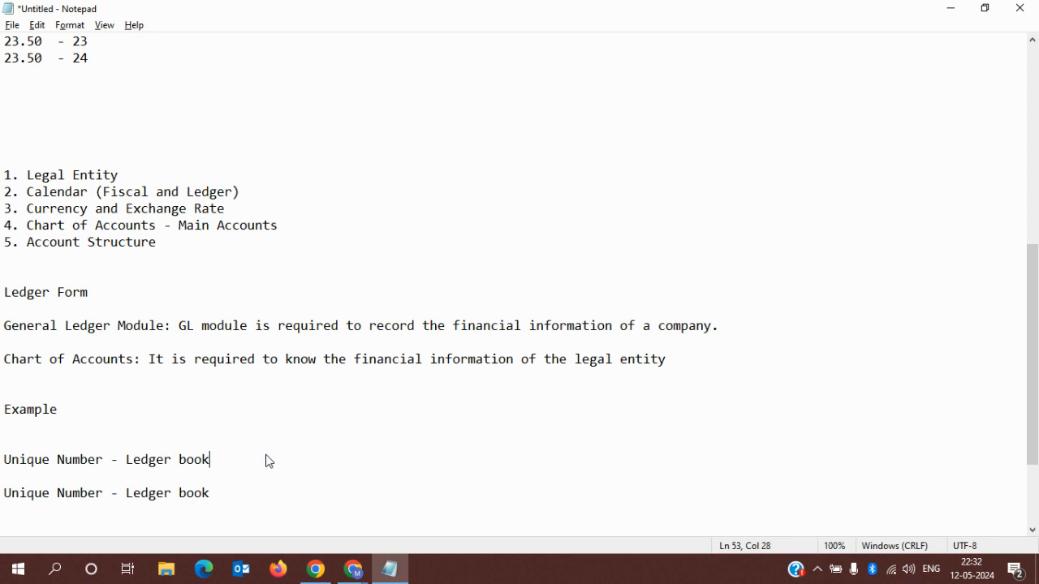
{"action": "key", "text": "Down"}
{"action": "key", "text": "Down"}
- Replace "Unique Number" with 1001 on the first Ledger book line and 1002 on the second
{"action": "left_click_drag", "start_coordinate": [127, 459], "coordinate": [221, 501]}
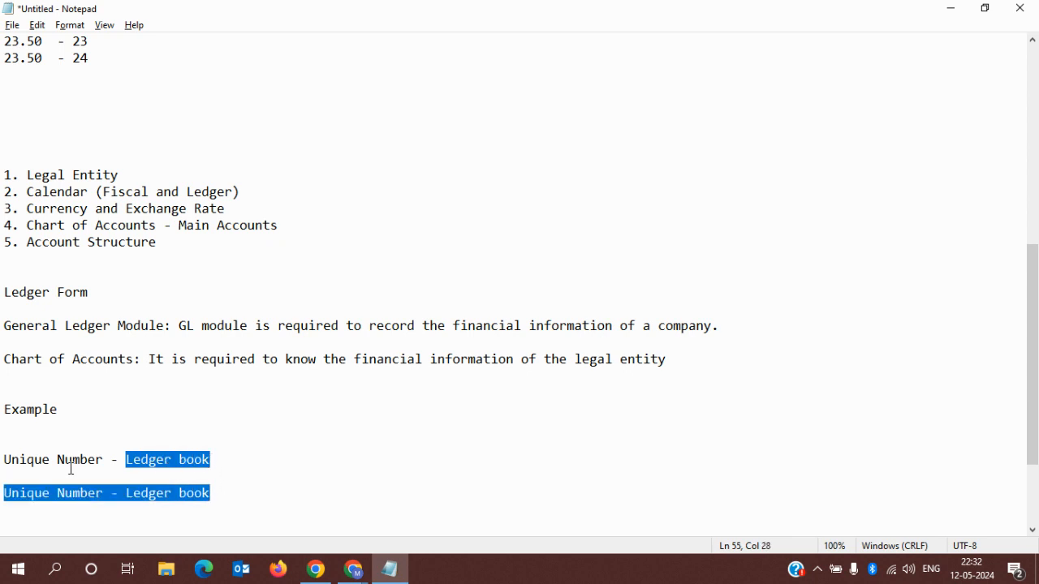
{"action": "left_click", "coordinate": [106, 460]}
{"action": "left_click_drag", "start_coordinate": [107, 461], "coordinate": [3, 456]}
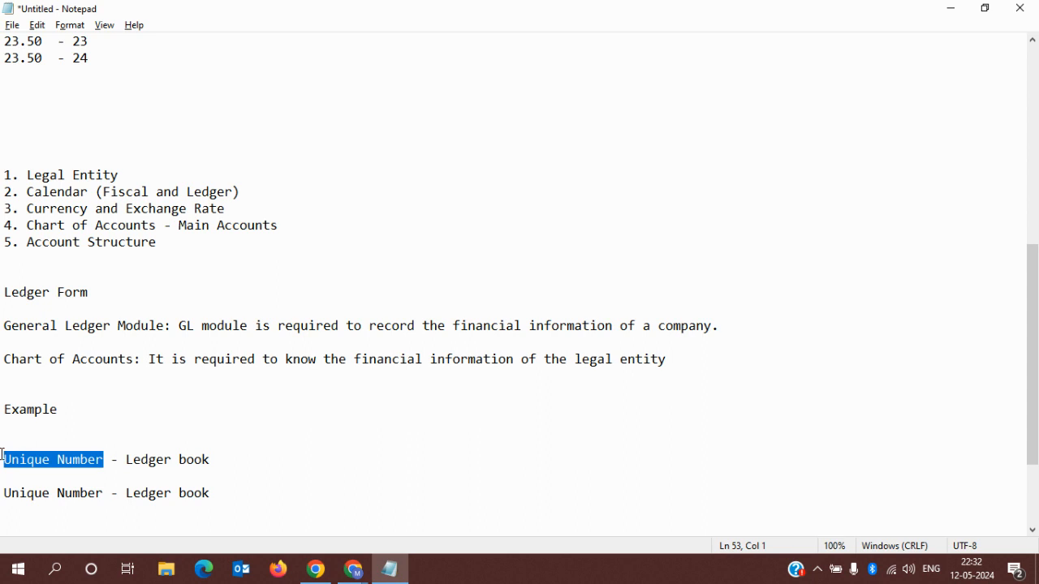
{"action": "key", "text": "BackSpace"}
{"action": "type", "text": "1001"}
{"action": "key", "text": "Down"}
{"action": "key", "text": "Down"}
{"action": "key", "text": "shift+Right"}
{"action": "key", "text": "shift+Right"}
{"action": "key", "text": "shift+Right"}
{"action": "key", "text": "shift+Right"}
{"action": "key", "text": "shift+Right"}
{"action": "key", "text": "shift+Right"}
{"action": "key", "text": "shift+Right"}
{"action": "key", "text": "shift+Right"}
{"action": "key", "text": "shift+Right"}
{"action": "key", "text": "shift+Right"}
{"action": "key", "text": "shift+Right"}
{"action": "key", "text": "shift+Right"}
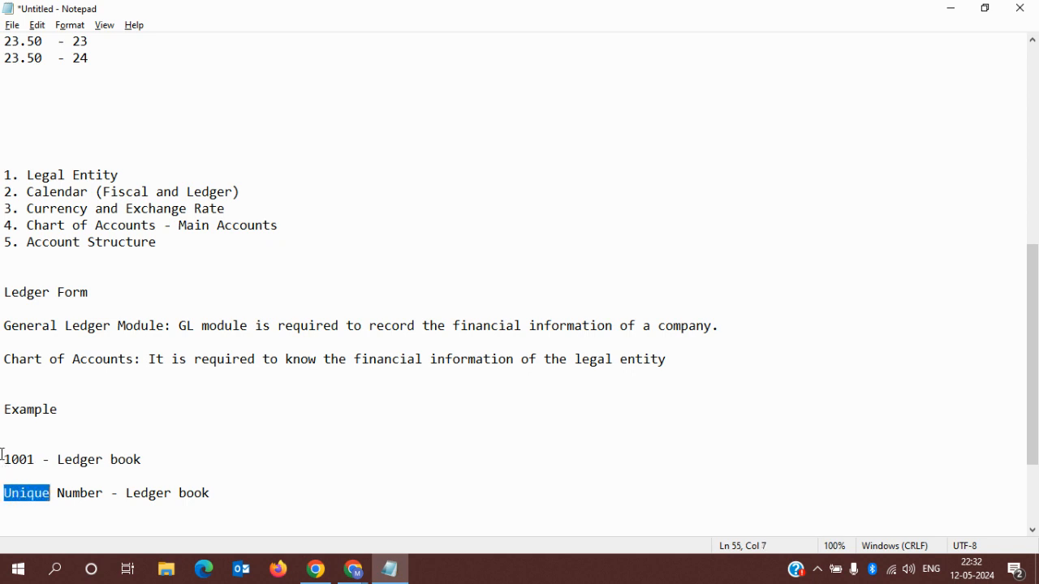
{"action": "key", "text": "shift+Right"}
{"action": "type", "text": "1002"}
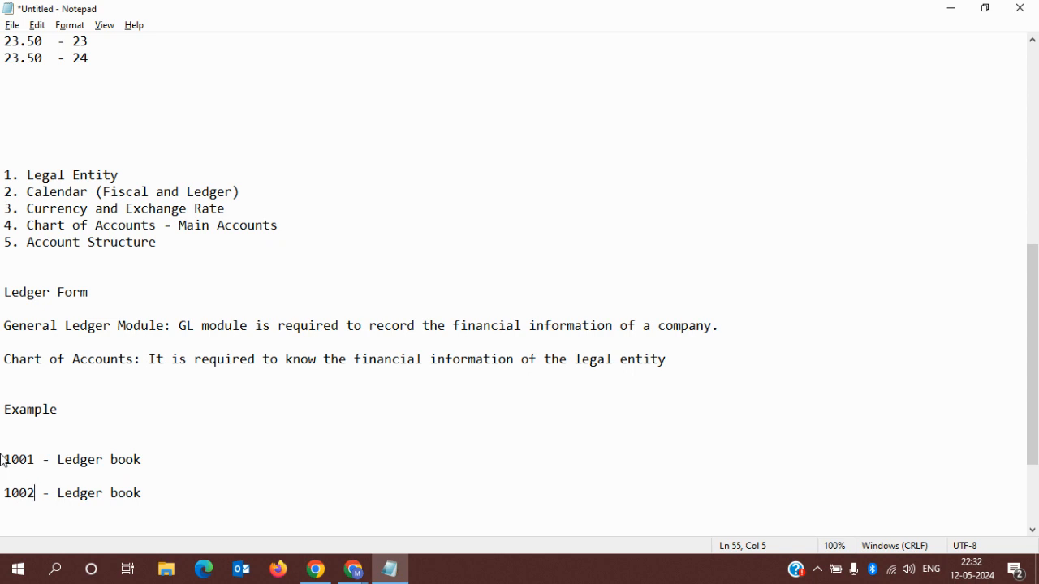
{"action": "left_click", "coordinate": [4, 459]}
{"action": "key", "text": "Down"}
{"action": "key", "text": "Right"}
{"action": "key", "text": "Right"}
{"action": "key", "text": "Right"}
{"action": "key", "text": "Right"}
{"action": "left_click", "coordinate": [1, 455]}
{"action": "key", "text": "Right"}
{"action": "key", "text": "Right"}
{"action": "key", "text": "Right"}
{"action": "key", "text": "Right"}
{"action": "key", "text": "Right"}
{"action": "key", "text": "Right"}
{"action": "key", "text": "Down"}
{"action": "key", "text": "Right"}
{"action": "key", "text": "Right"}
{"action": "key", "text": "Right"}
{"action": "key", "text": "Right"}
{"action": "key", "text": "Right"}
{"action": "key", "text": "Right"}
{"action": "key", "text": "Right"}
{"action": "key", "text": "Right"}
{"action": "key", "text": "Right"}
{"action": "key", "text": "Right"}
{"action": "key", "text": "Right"}
{"action": "key", "text": "Left"}
{"action": "key", "text": "Left"}
{"action": "key", "text": "Left"}
{"action": "key", "text": "Left"}
{"action": "key", "text": "Left"}
{"action": "key", "text": "Left"}
{"action": "key", "text": "Left"}
- Highlight the 1001 and 1002 Ledger book lines in the example
{"action": "key", "text": "shift+Left"}
{"action": "key", "text": "shift+Left"}
{"action": "key", "text": "shift+Left"}
{"action": "key", "text": "shift+Left"}
{"action": "key", "text": "shift+Down"}
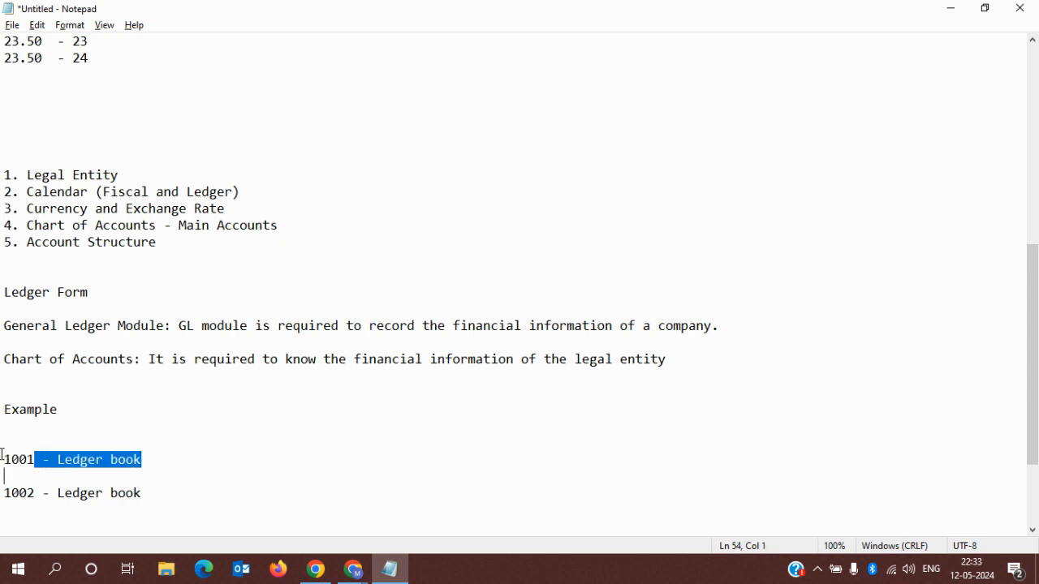
{"action": "key", "text": "shift+Left"}
{"action": "left_click", "coordinate": [1, 455]}
{"action": "key", "text": "shift+Down"}
{"action": "key", "text": "shift+Down"}
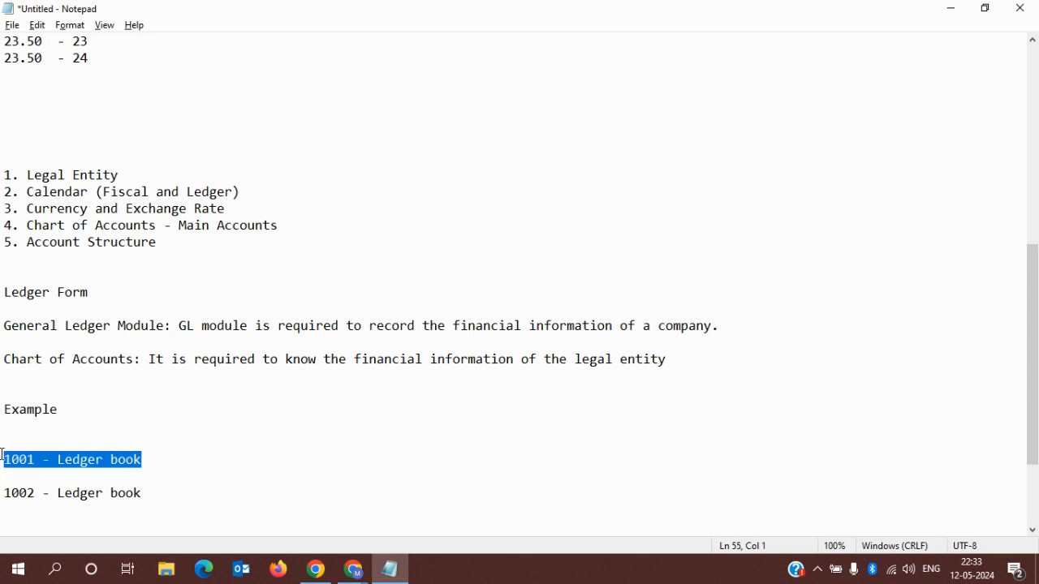
{"action": "key", "text": "shift+Down"}
- Switch to Finance and Operations, compare the Charts of accounts page with the Notepad example, and highlight the page title
{"action": "key", "text": "alt+Tab"}
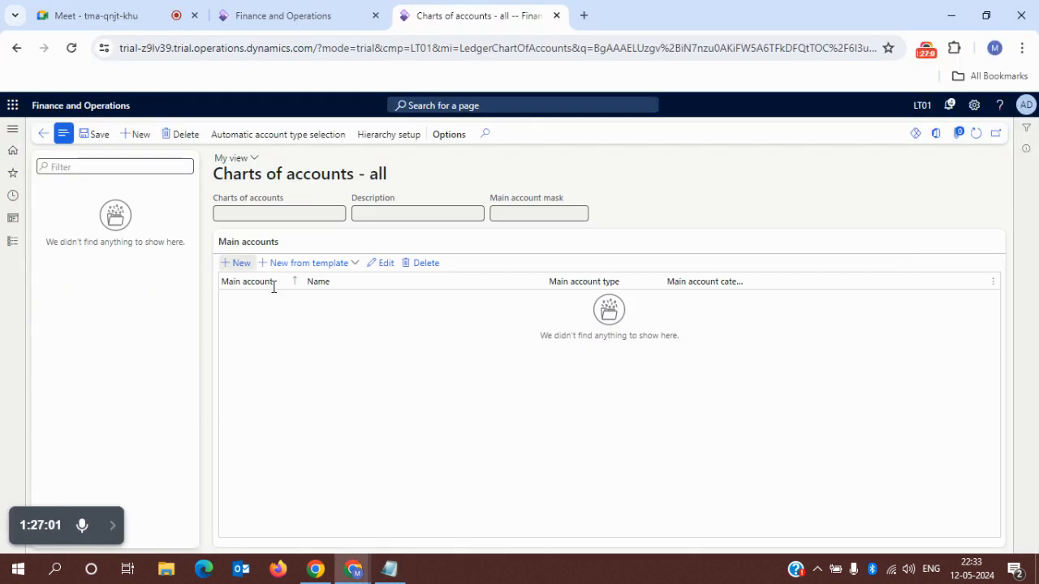
{"action": "key", "text": "alt+Tab"}
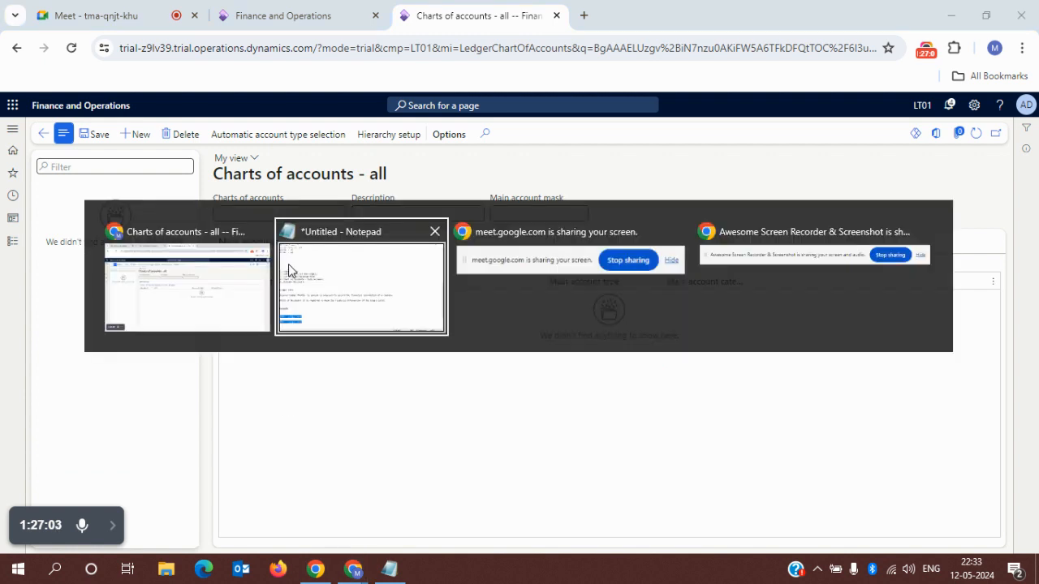
{"action": "left_click", "coordinate": [357, 292]}
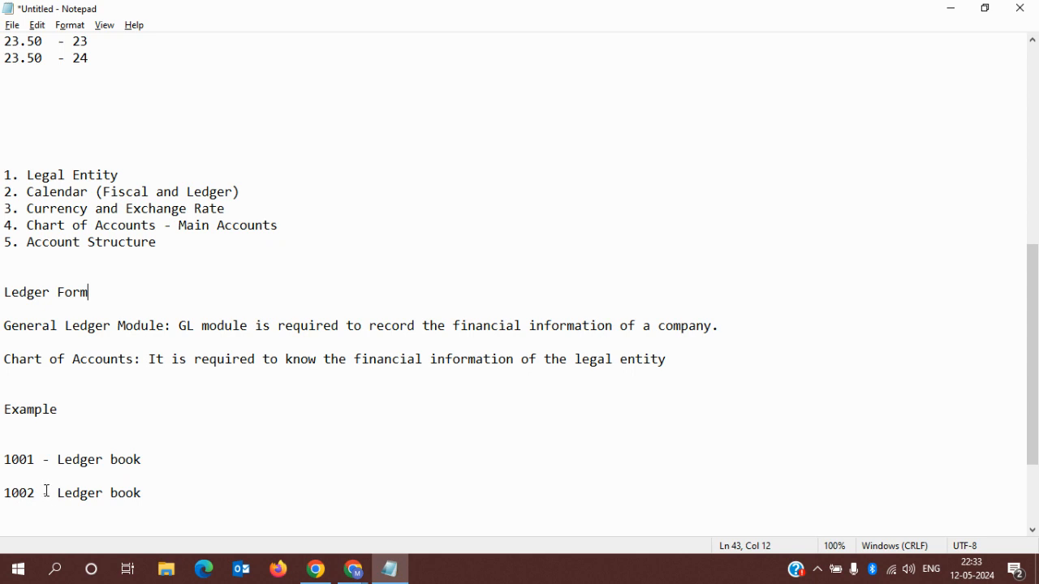
{"action": "key", "text": "alt+Tab"}
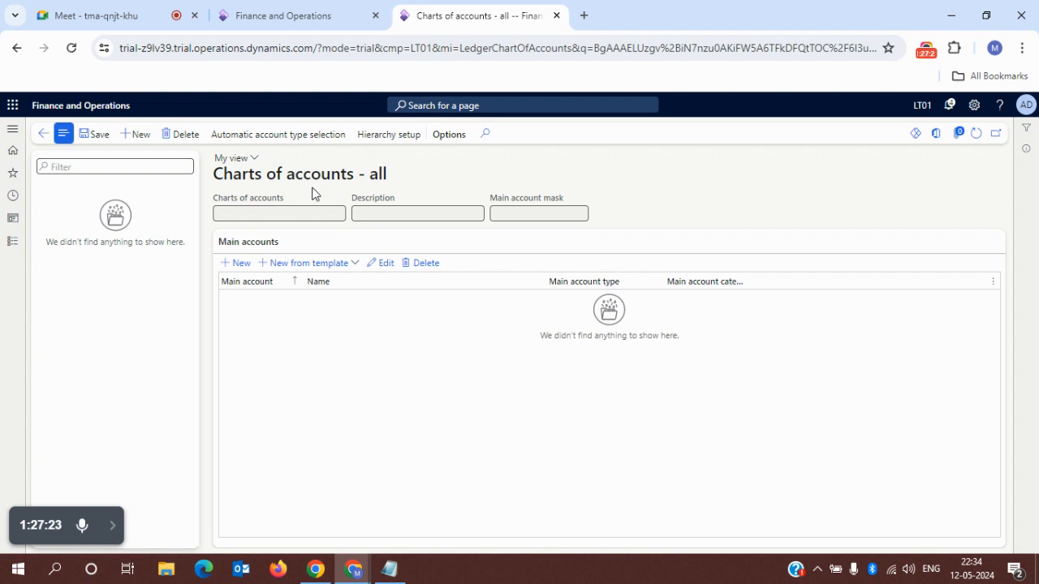
{"action": "left_click_drag", "start_coordinate": [287, 175], "coordinate": [378, 176]}
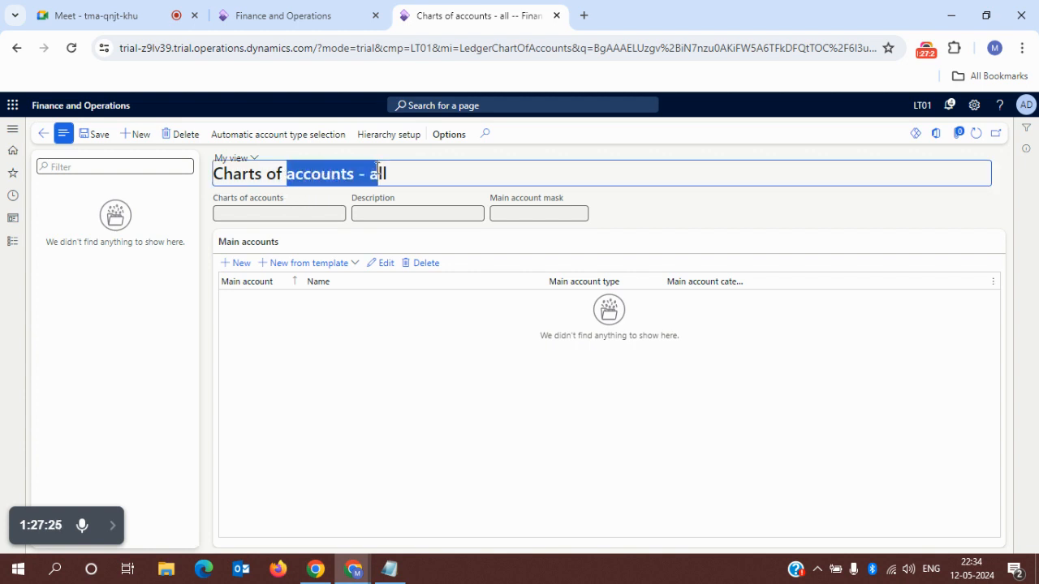
{"action": "left_click", "coordinate": [417, 359]}
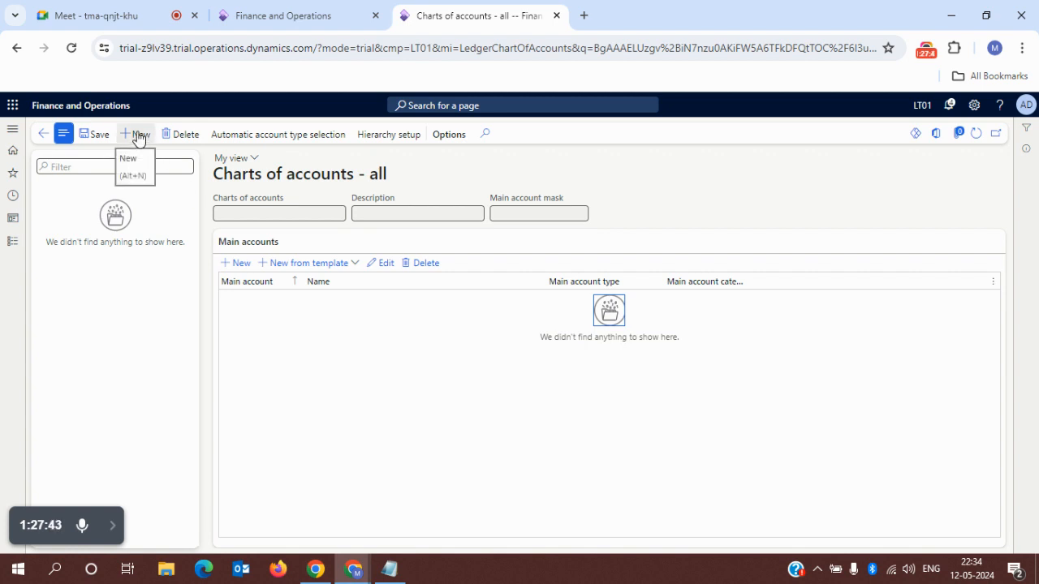
- Start a new chart of accounts record and look through the list of existing charts
{"action": "left_click", "coordinate": [246, 258]}
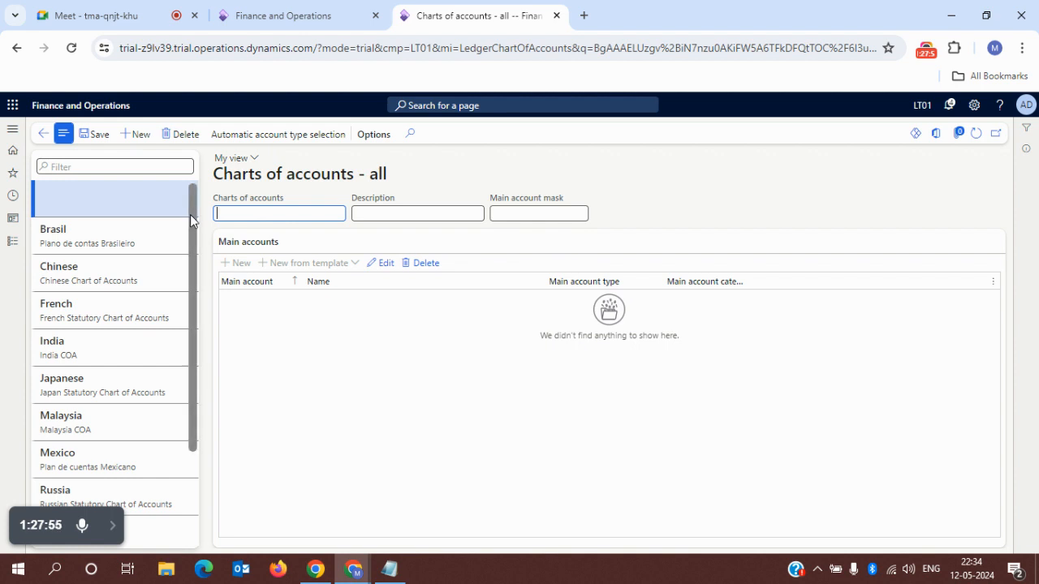
{"action": "scroll", "coordinate": [193, 260], "scroll_direction": "down", "scroll_amount": 3}
{"action": "scroll", "coordinate": [187, 342], "scroll_direction": "up", "scroll_amount": 1}
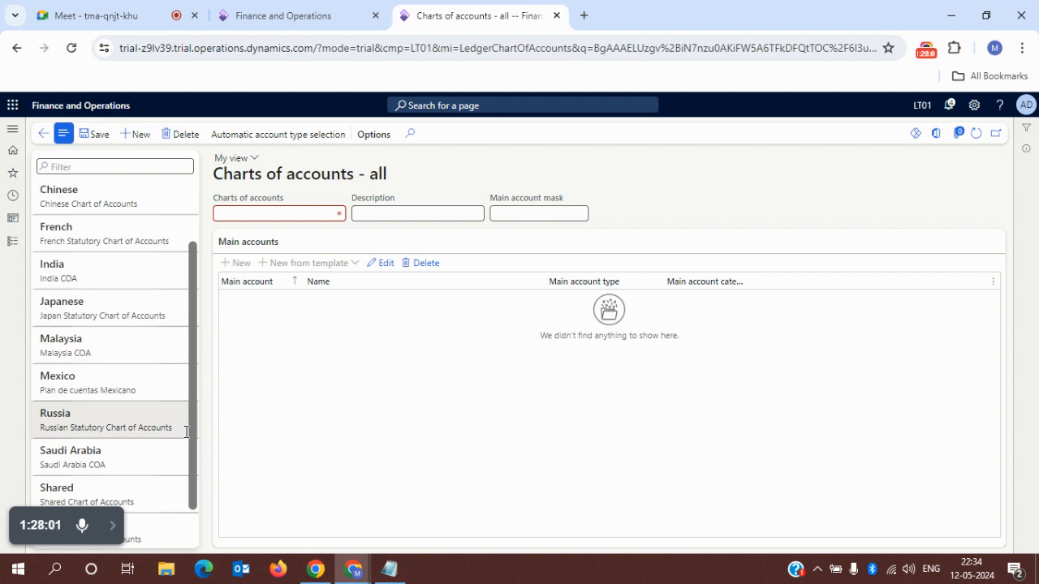
{"action": "scroll", "coordinate": [185, 315], "scroll_direction": "up", "scroll_amount": 2}
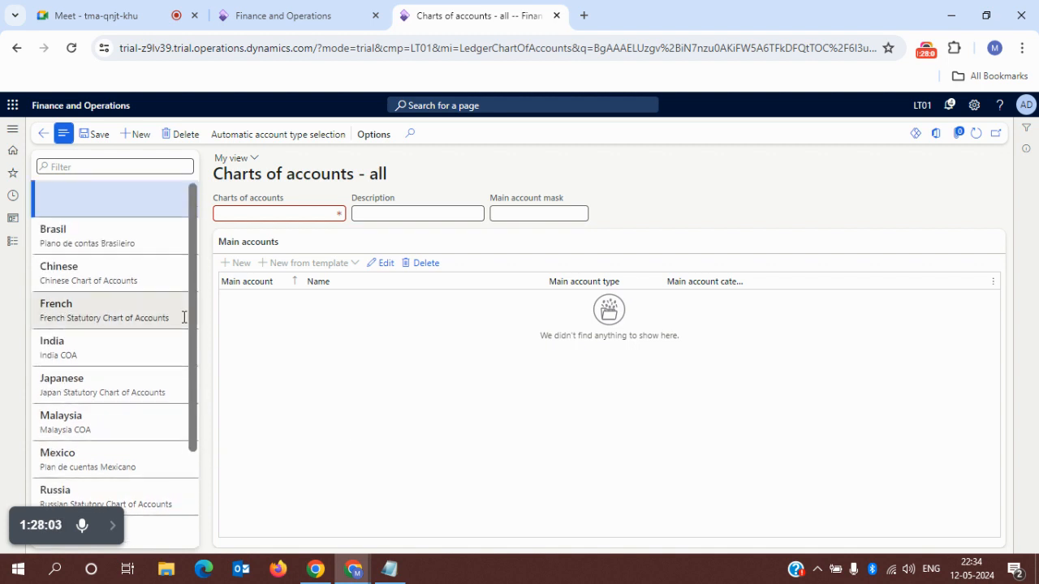
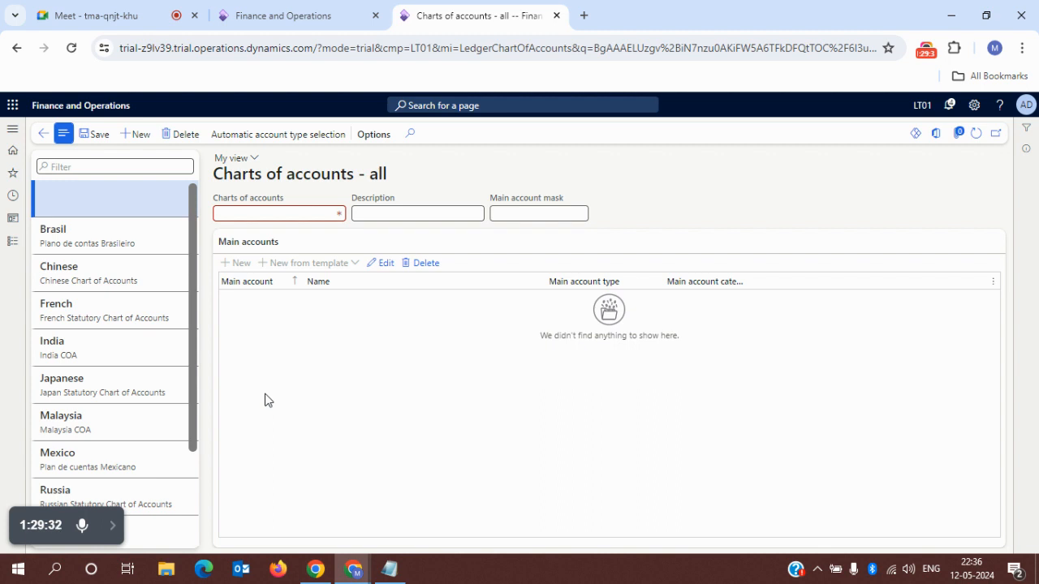
- Check the Meet chat, return to the new record and name the chart of accounts L&T COA
{"action": "left_click", "coordinate": [256, 214]}
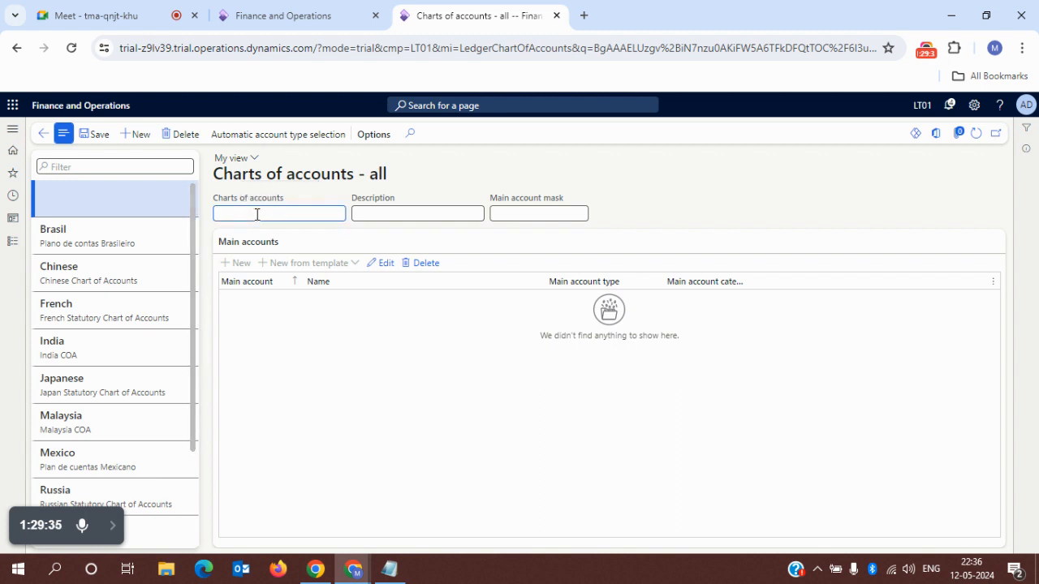
{"action": "left_click", "coordinate": [118, 10]}
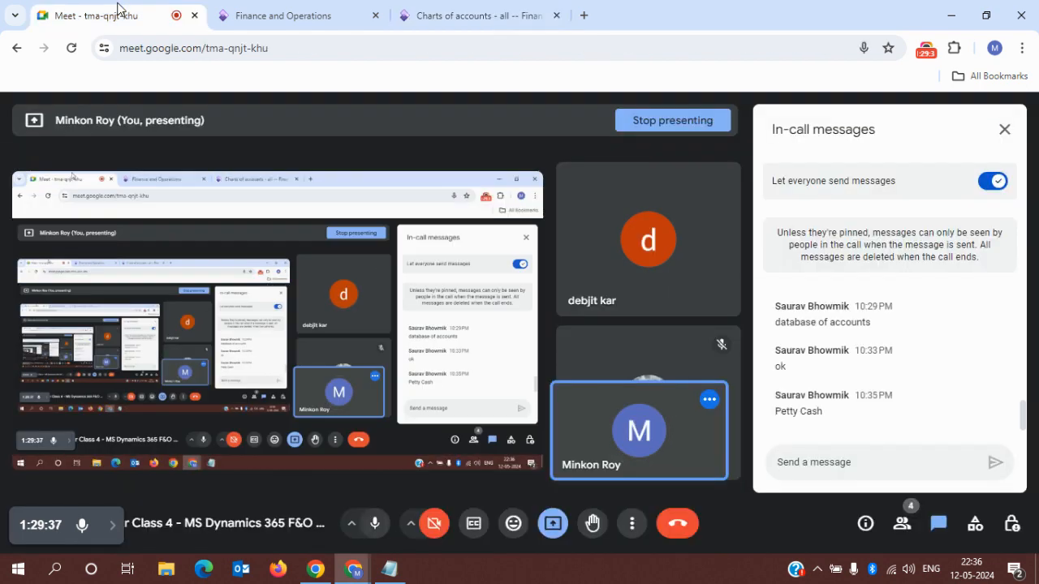
{"action": "left_click", "coordinate": [492, 10]}
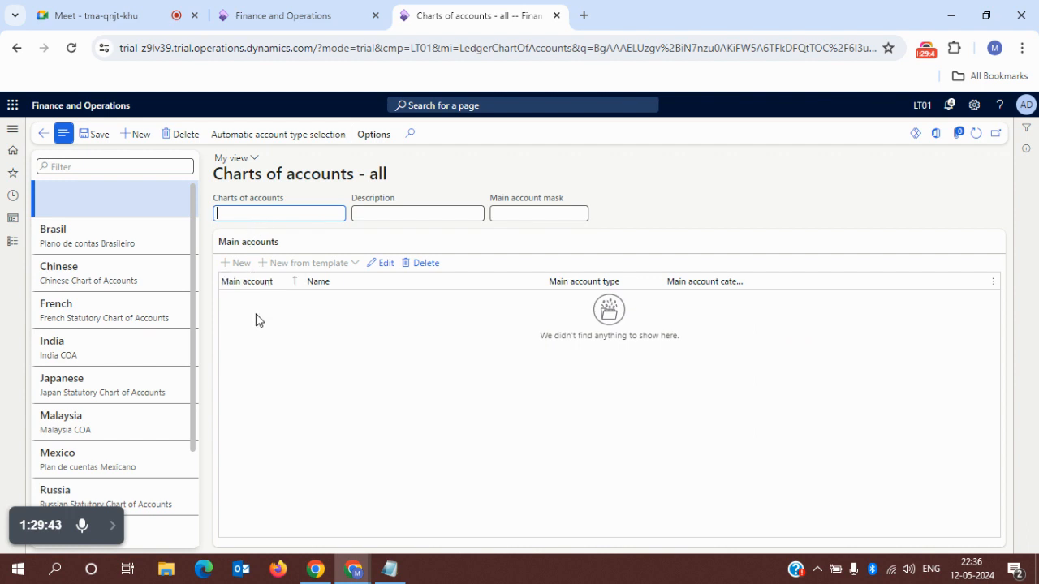
{"action": "type", "text": "L&T COA"}
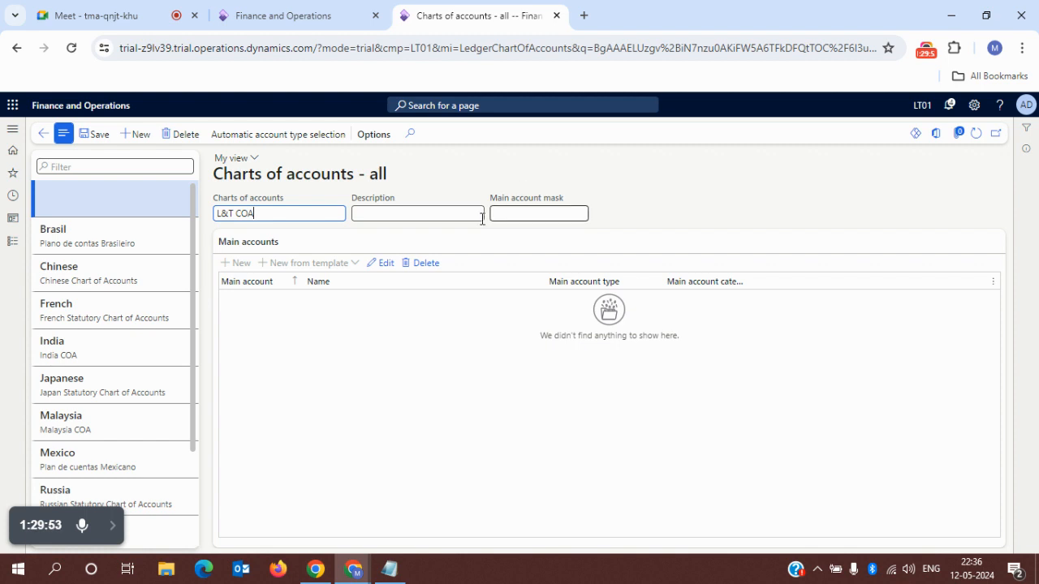
- Set the chart's description to "L&T Chart of Accounts" and save the record
{"action": "left_click", "coordinate": [429, 216]}
{"action": "type", "text": "L"}
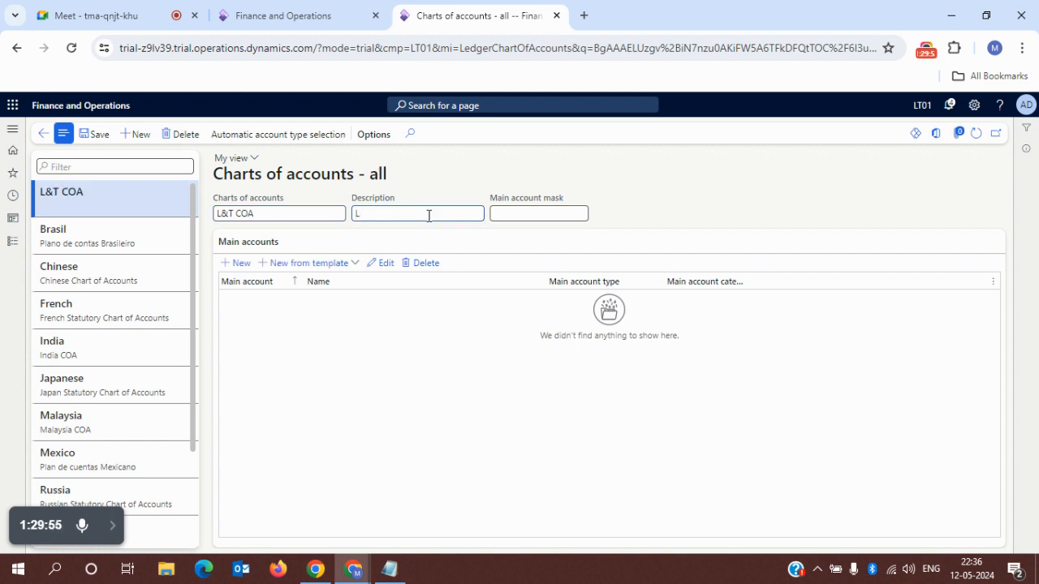
{"action": "type", "text": "&T Charts of"}
{"action": "key", "text": "BackSpace"}
{"action": "key", "text": "BackSpace"}
{"action": "key", "text": "BackSpace"}
{"action": "key", "text": "BackSpace"}
{"action": "type", "text": "of Accounts"}
{"action": "left_click", "coordinate": [411, 303]}
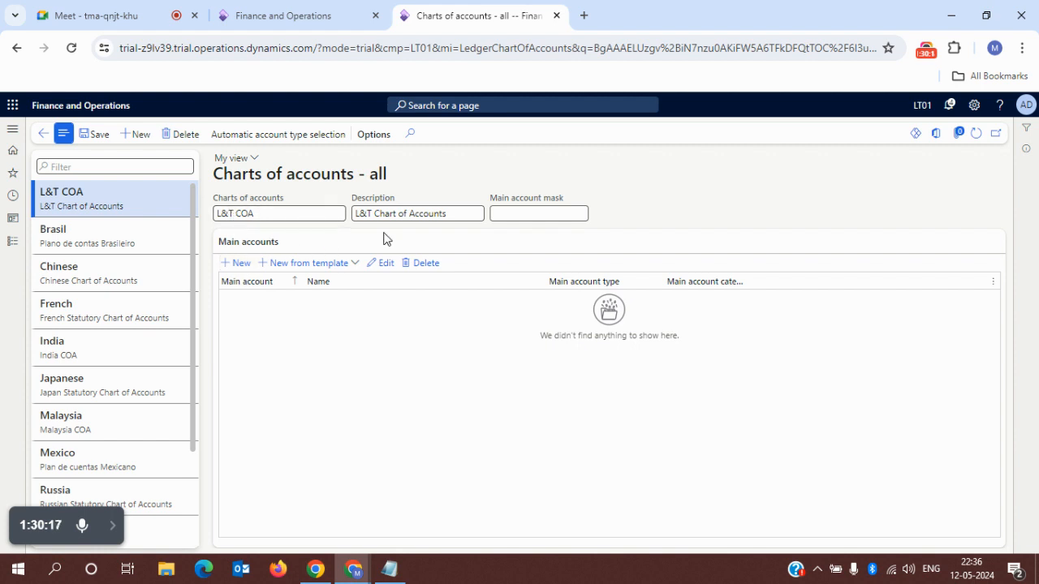
{"action": "left_click", "coordinate": [103, 133]}
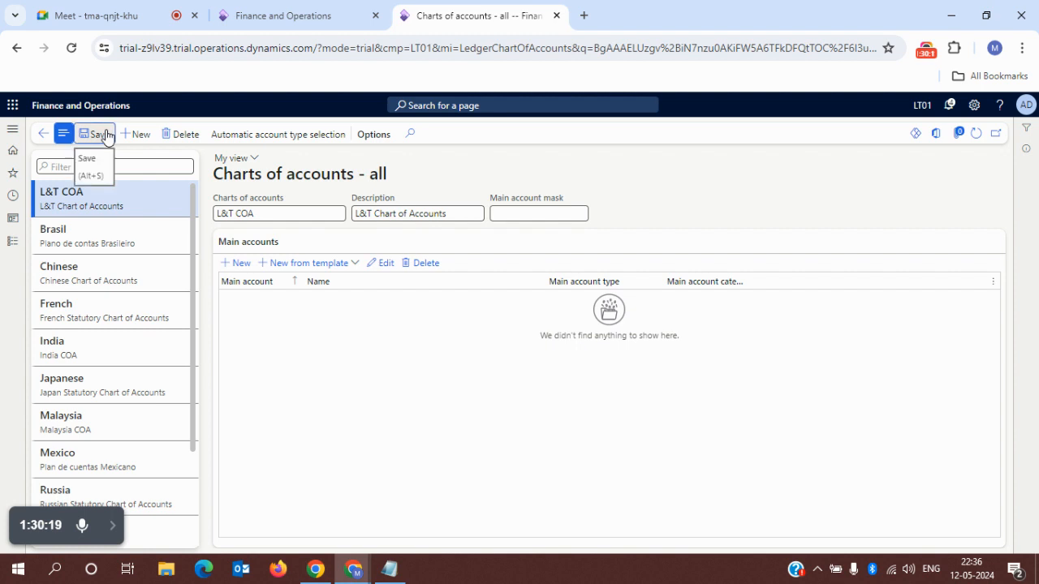
{"action": "left_click", "coordinate": [103, 134]}
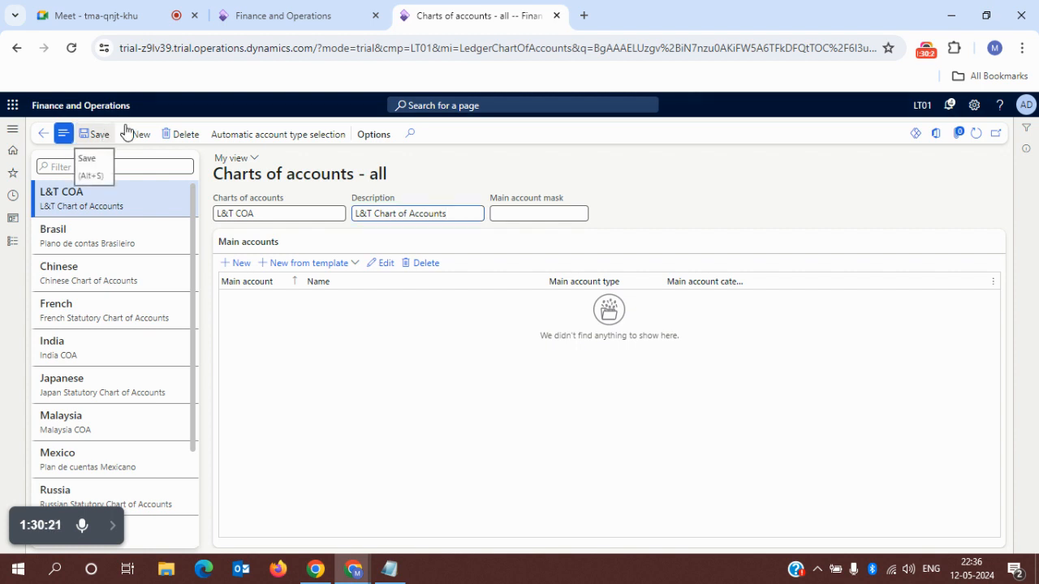
- Switch to Notepad and add the line "Main Accounts: Ledger Account only" several lines below the Ledger book examples
{"action": "left_click", "coordinate": [268, 18]}
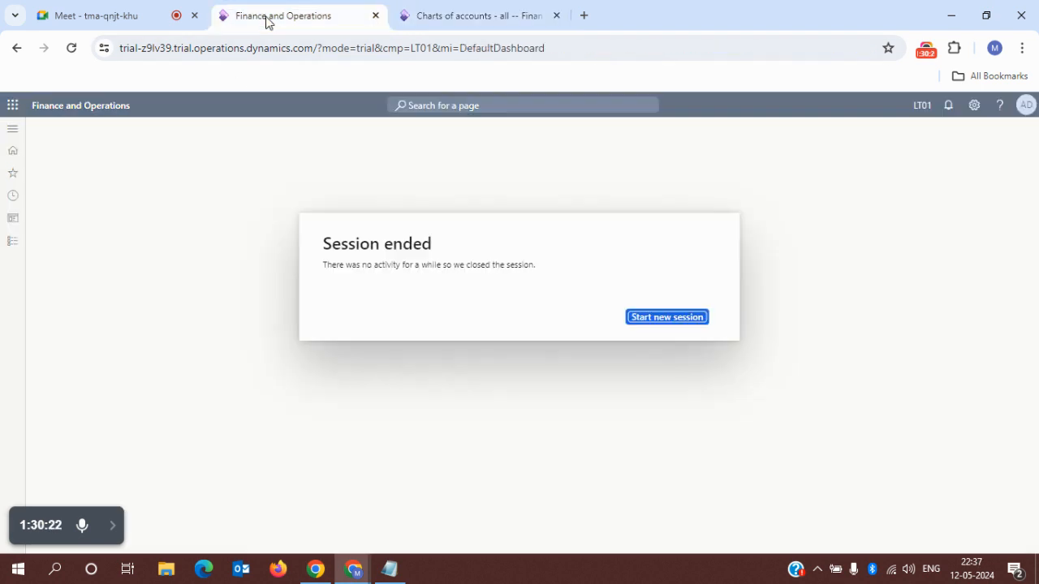
{"action": "left_click", "coordinate": [439, 11]}
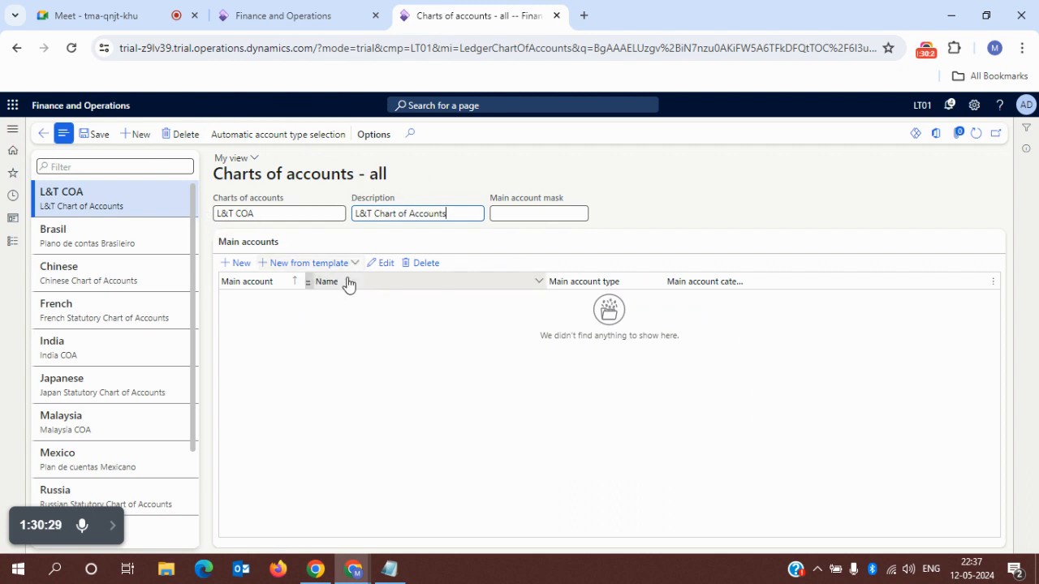
{"action": "left_click", "coordinate": [393, 578]}
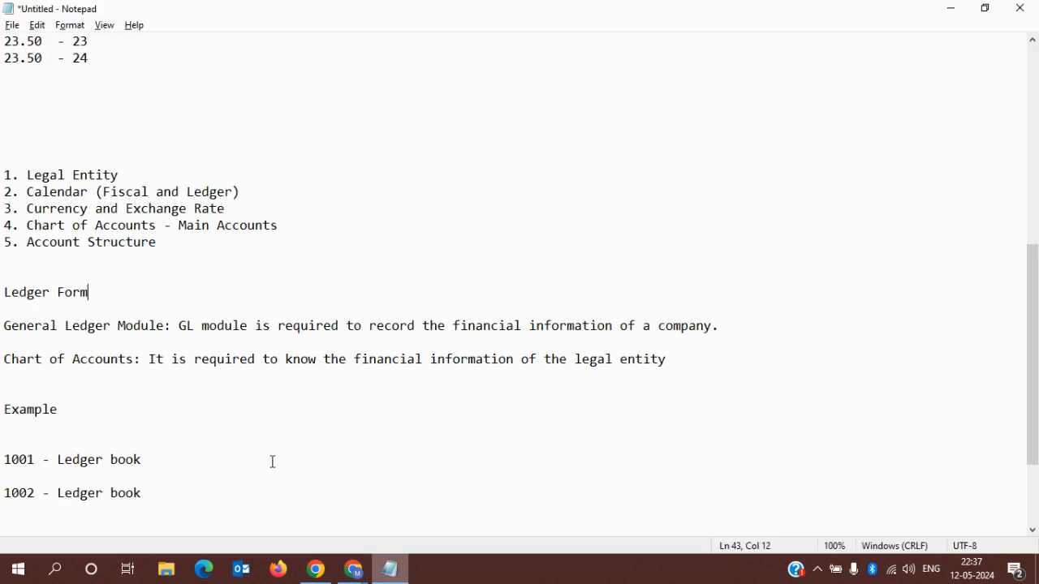
{"action": "left_click", "coordinate": [216, 503]}
{"action": "key", "text": "Return"}
{"action": "key", "text": "Return"}
{"action": "key", "text": "Return"}
{"action": "key", "text": "Return"}
{"action": "key", "text": "Return"}
{"action": "key", "text": "Return"}
{"action": "key", "text": "Return"}
{"action": "key", "text": "Return"}
{"action": "key", "text": "Return"}
{"action": "key", "text": "Return"}
{"action": "key", "text": "Return"}
{"action": "key", "text": "Return"}
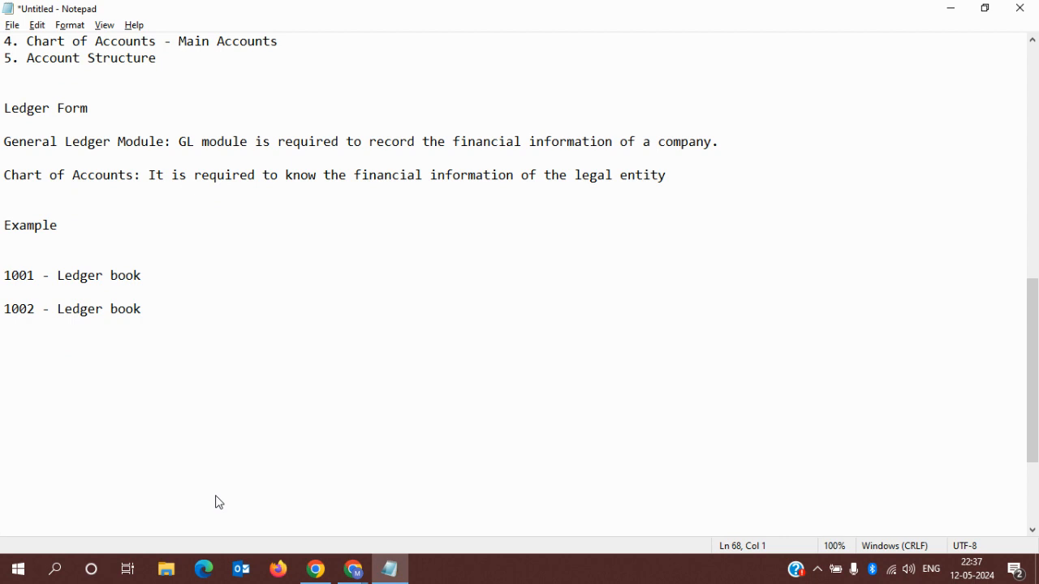
{"action": "key", "text": "Up"}
{"action": "key", "text": "Up"}
{"action": "key", "text": "Up"}
{"action": "key", "text": "Up"}
{"action": "type", "text": "Main Accounts"}
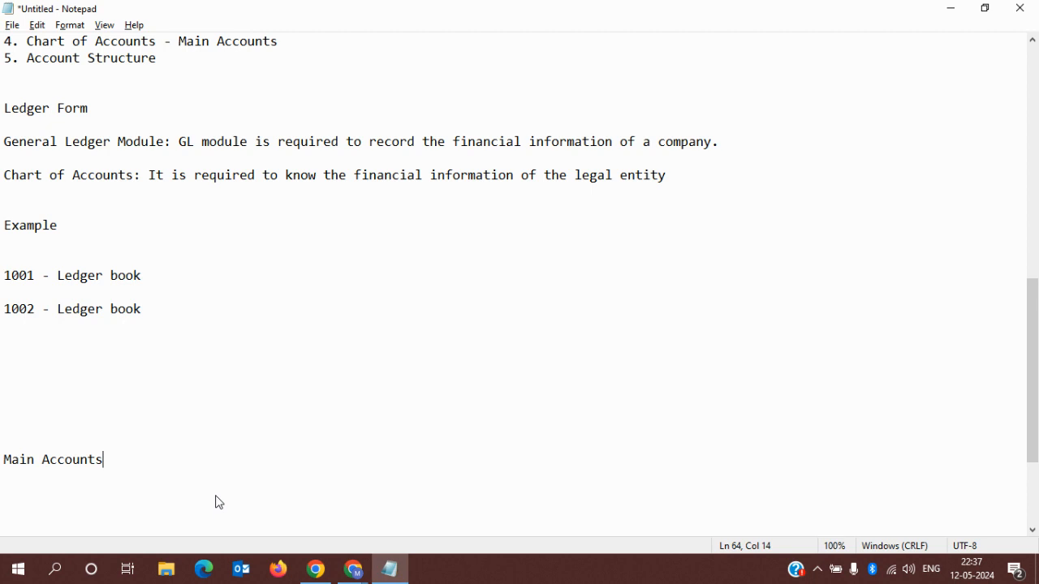
{"action": "type", "text": ": Ledger Account only"}
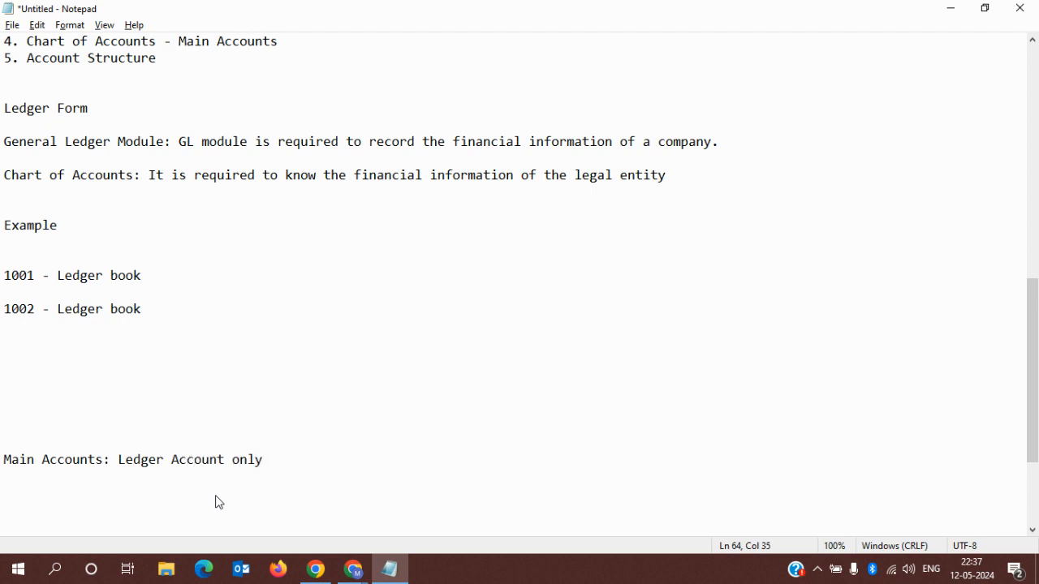
- Add the line "Office Expense:" below the Main Accounts line
{"action": "key", "text": "Return"}
{"action": "key", "text": "Return"}
{"action": "key", "text": "Return"}
{"action": "type", "text": "Expense"}
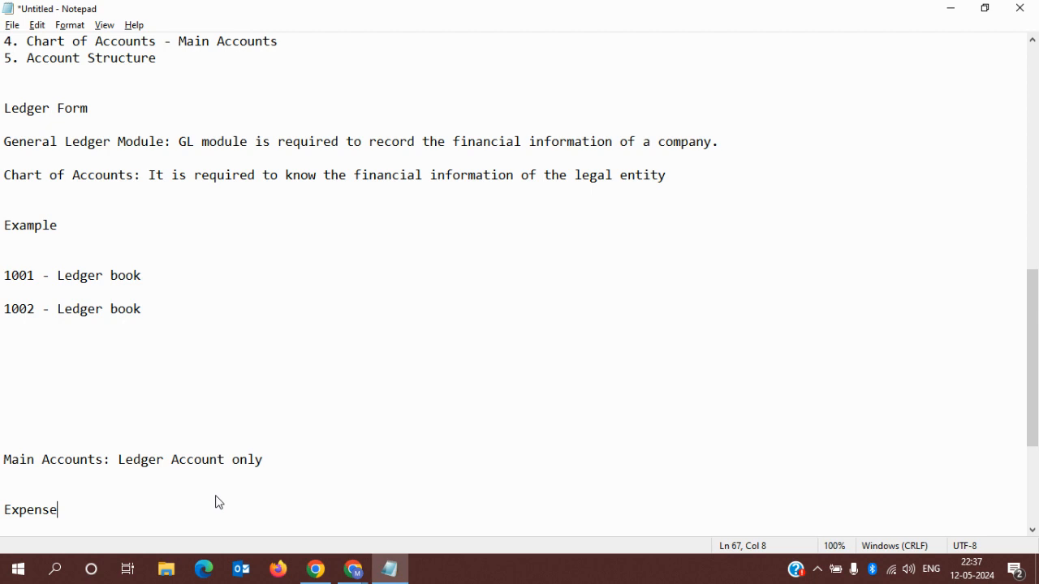
{"action": "key", "text": "Left"}
{"action": "key", "text": "Left"}
{"action": "key", "text": "Left"}
{"action": "key", "text": "Left"}
{"action": "key", "text": "Left"}
{"action": "key", "text": "Left"}
{"action": "key", "text": "Left"}
{"action": "type", "text": "Office"}
{"action": "key", "text": "Right"}
{"action": "key", "text": "Right"}
{"action": "key", "text": "Right"}
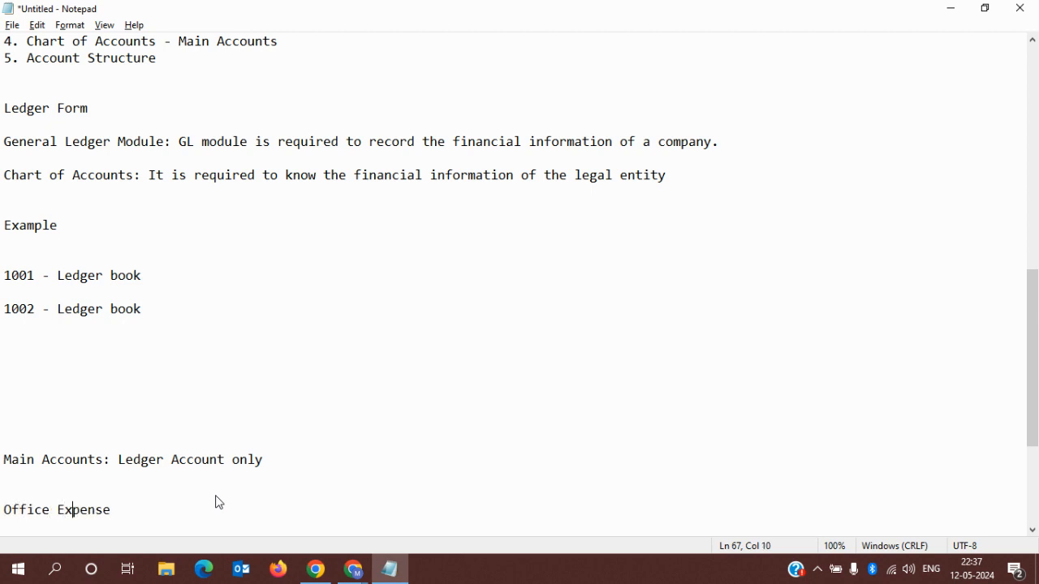
{"action": "key", "text": "Right"}
{"action": "key", "text": "Right"}
{"action": "key", "text": "Right"}
{"action": "key", "text": "Right"}
{"action": "type", "text": ":"}
{"action": "key", "text": "Return"}
- Add the lines "Sale:", "Purchase:" and "Travelling Expense:" below Office Expense, separated by blank lines
{"action": "left_click", "coordinate": [127, 511]}
{"action": "key", "text": "Return"}
{"action": "key", "text": "Return"}
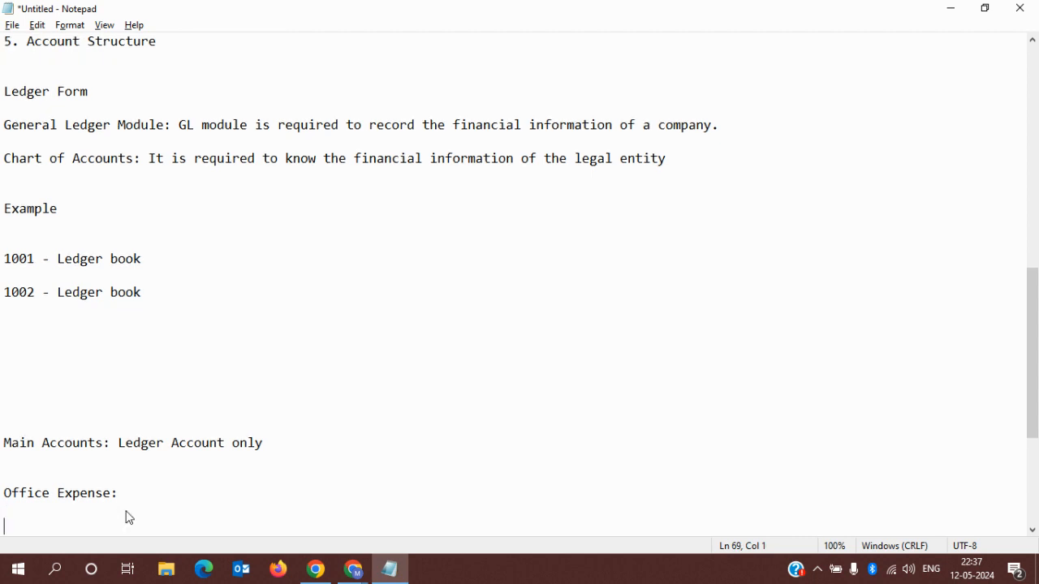
{"action": "type", "text": "Sale:"}
{"action": "key", "text": "Return"}
{"action": "key", "text": "Return"}
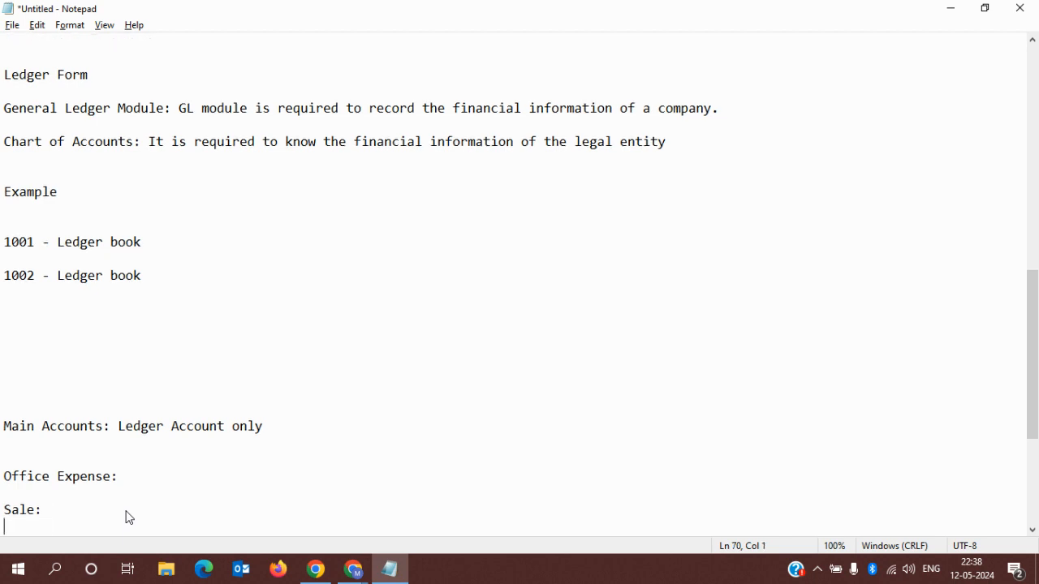
{"action": "type", "text": "Purchase:"}
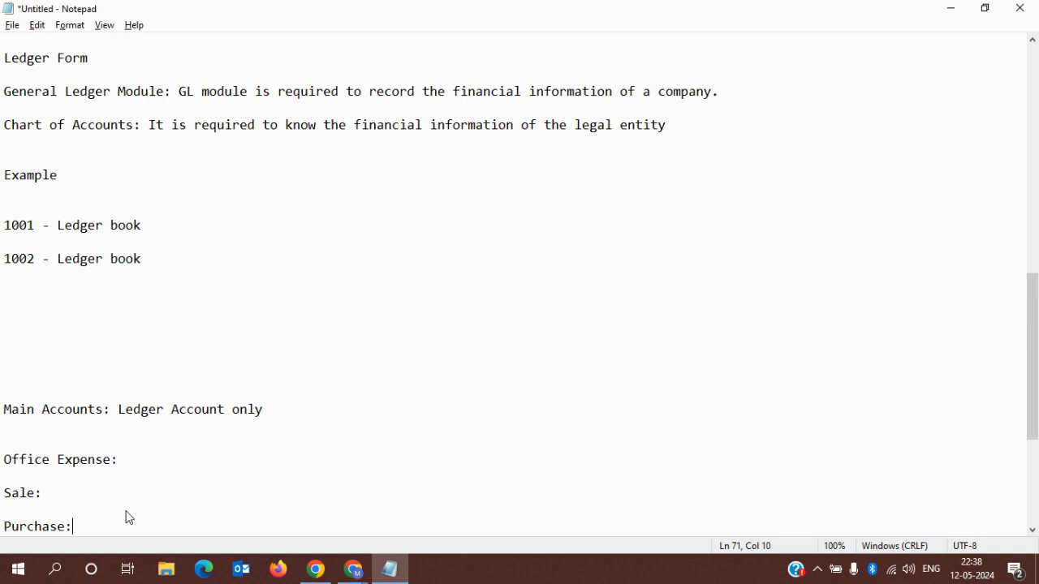
{"action": "key", "text": "Return"}
{"action": "key", "text": "Return"}
{"action": "type", "text": "Travelling Expense:"}
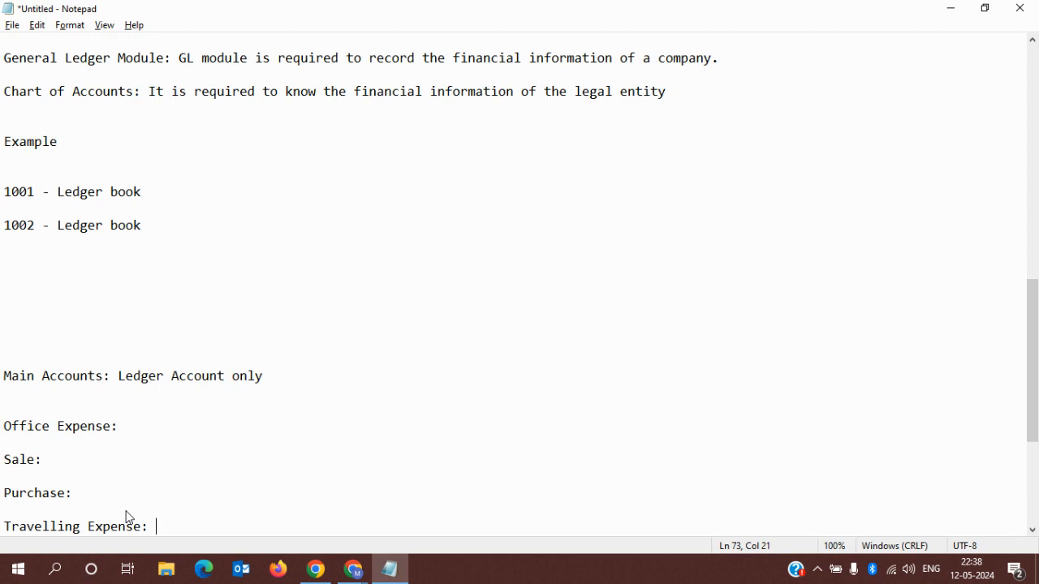
- Highlight the four example accounts from Office Expense to Travelling Expense, and place the cursor after Travelling Expense
{"action": "key", "text": "Up"}
{"action": "key", "text": "Up"}
{"action": "key", "text": "Up"}
{"action": "key", "text": "Up"}
{"action": "key", "text": "Up"}
{"action": "key", "text": "Up"}
{"action": "key", "text": "shift+Down"}
{"action": "key", "text": "shift+Down"}
{"action": "key", "text": "shift+Down"}
{"action": "key", "text": "shift+Down"}
{"action": "key", "text": "shift+Down"}
{"action": "key", "text": "shift+Down"}
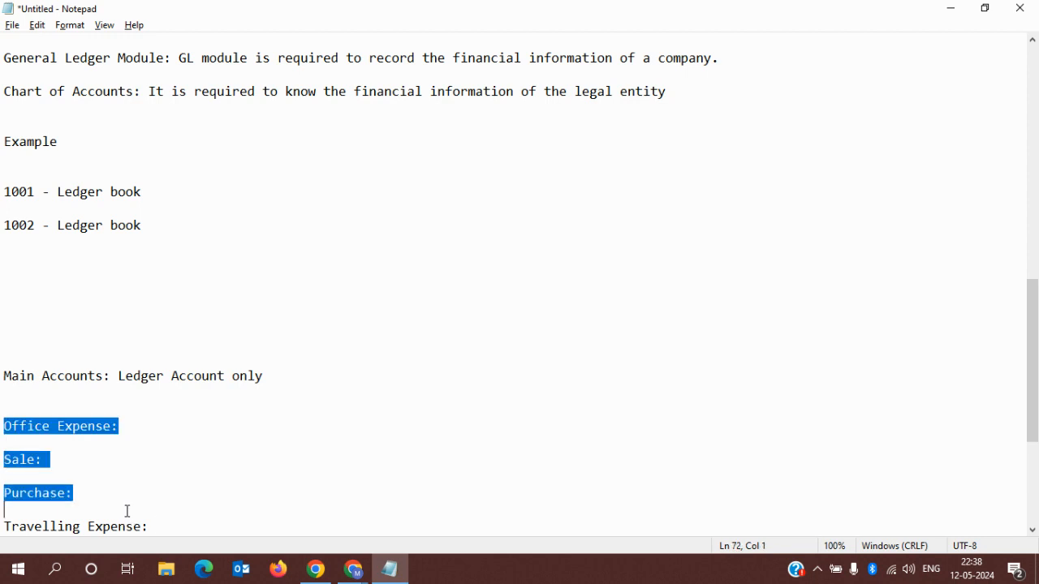
{"action": "key", "text": "shift+Down"}
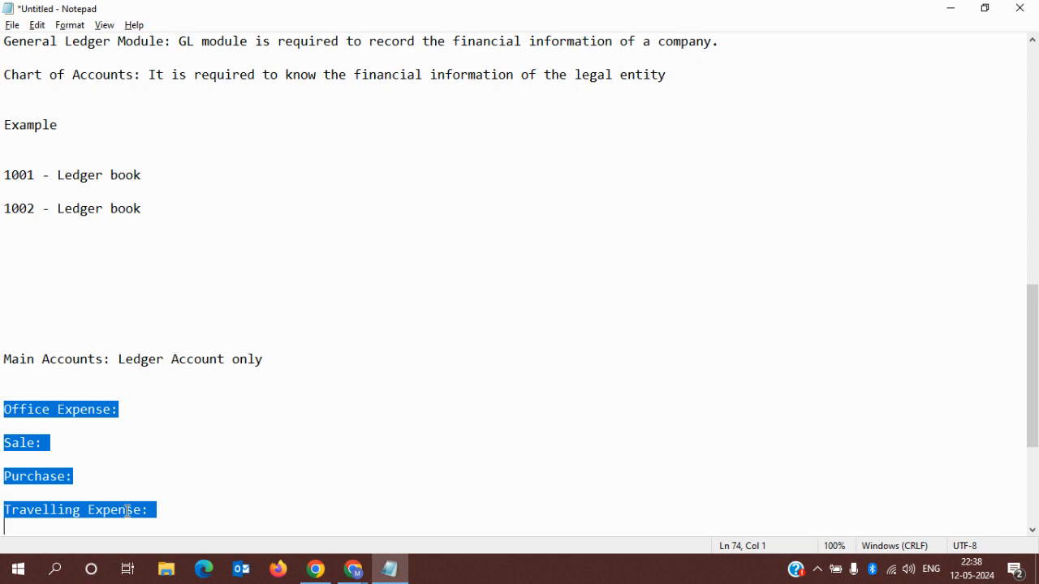
{"action": "left_click", "coordinate": [172, 508]}
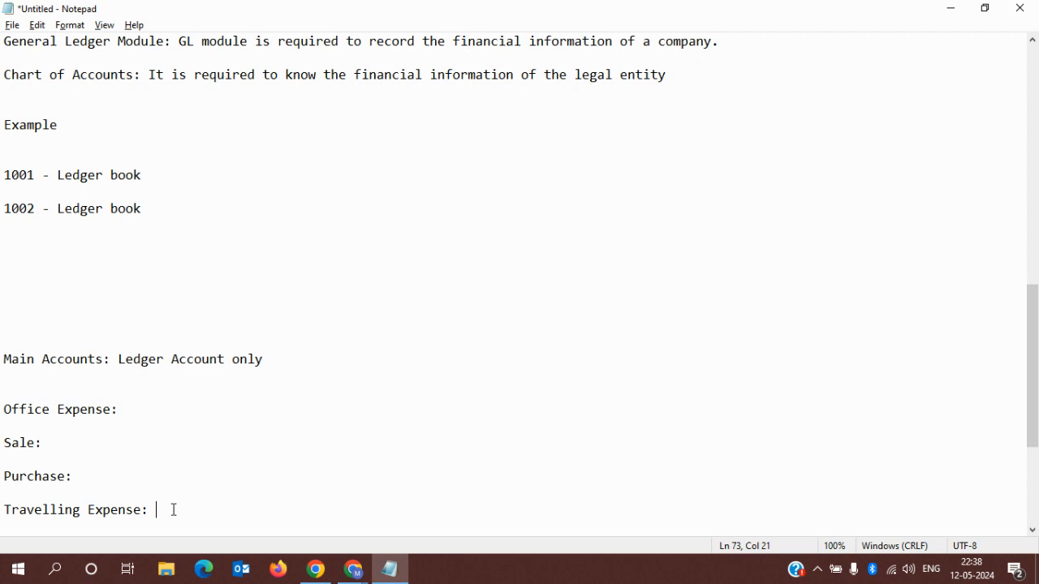
- Add the line "Interest Payabale" below Travelling Expense, separated by a blank line
{"action": "key", "text": "Return"}
{"action": "key", "text": "Return"}
{"action": "type", "text": "Interse"}
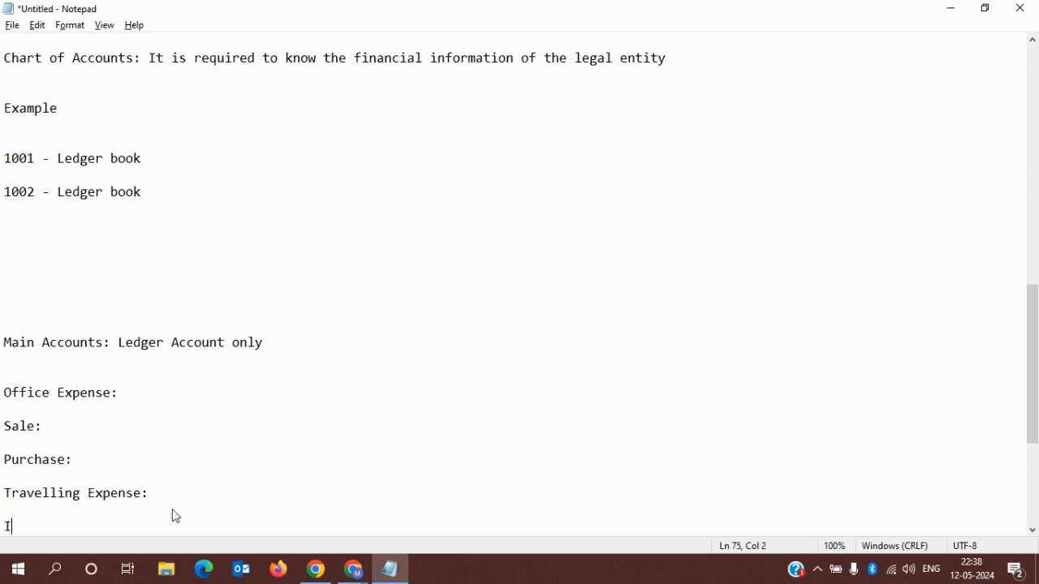
{"action": "key", "text": "BackSpace"}
{"action": "type", "text": "e"}
{"action": "key", "text": "BackSpace"}
{"action": "key", "text": "BackSpace"}
{"action": "type", "text": "est Pa"}
{"action": "type", "text": "id"}
{"action": "key", "text": "BackSpace"}
{"action": "key", "text": "BackSpace"}
{"action": "type", "text": "yabale"}
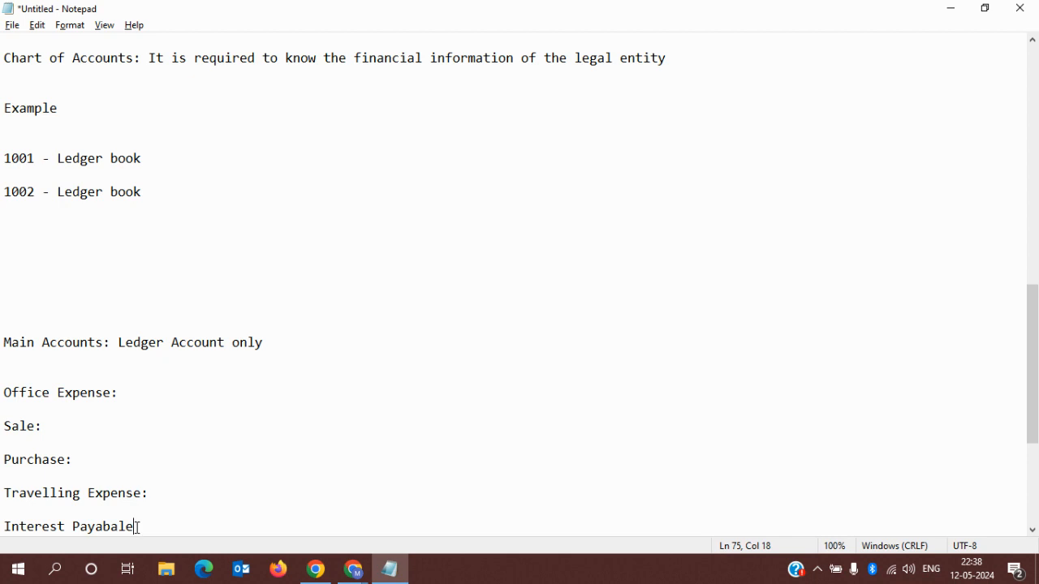
- Add a block of blank lines below Interest Payabale and place the cursor back at the end of that line
{"action": "key", "text": "Return"}
{"action": "key", "text": "Return"}
{"action": "key", "text": "Return"}
{"action": "key", "text": "Return"}
{"action": "key", "text": "Return"}
{"action": "key", "text": "Return"}
{"action": "key", "text": "Return"}
{"action": "key", "text": "Return"}
{"action": "key", "text": "Return"}
{"action": "key", "text": "Return"}
{"action": "key", "text": "Return"}
{"action": "key", "text": "Return"}
{"action": "key", "text": "Return"}
{"action": "key", "text": "Return"}
{"action": "key", "text": "Return"}
{"action": "left_click", "coordinate": [230, 441]}
{"action": "left_click", "coordinate": [174, 276]}
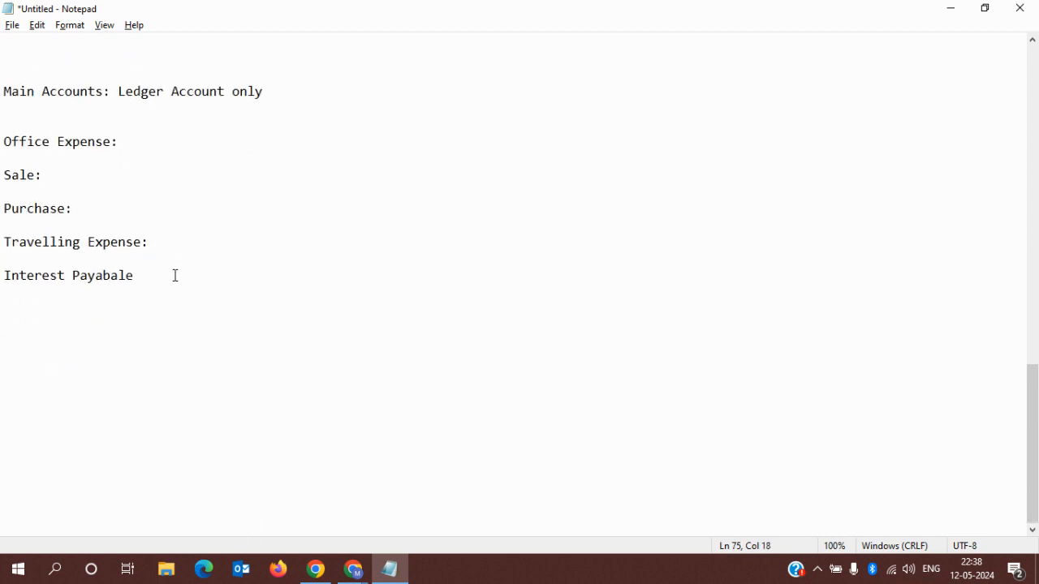
- Add the lines "Rent:" and "Electricity Bill:" below Interest Payabale, separated by blank lines
{"action": "left_click", "coordinate": [157, 239]}
{"action": "left_click", "coordinate": [163, 281]}
{"action": "key", "text": "Return"}
{"action": "key", "text": "Return"}
{"action": "type", "text": "Rent"}
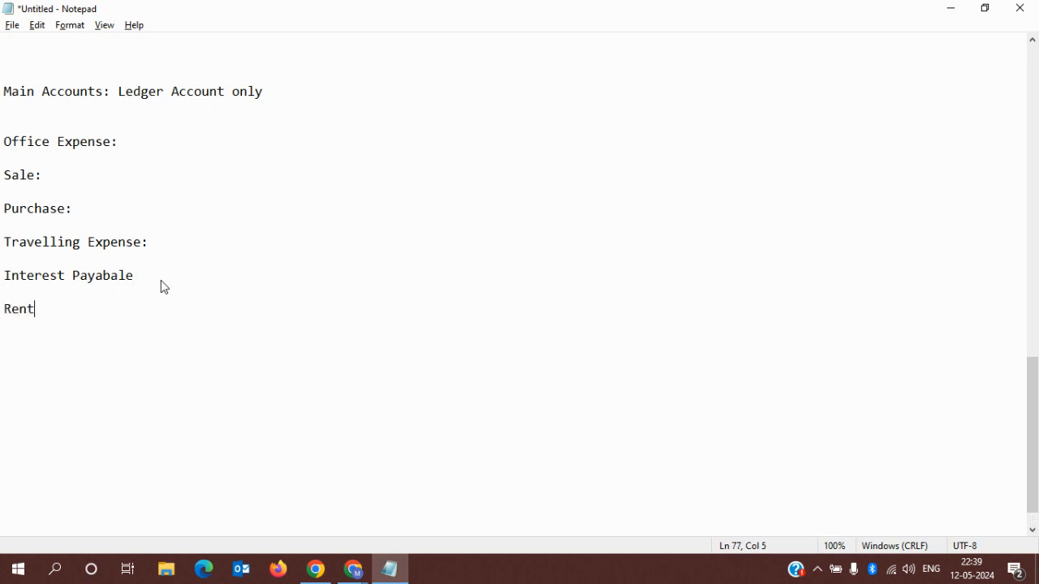
{"action": "type", "text": ";"}
{"action": "key", "text": "BackSpace"}
{"action": "key", "text": "BackSpace"}
{"action": "type", "text": ":"}
{"action": "key", "text": "Return"}
{"action": "key", "text": "Return"}
{"action": "type", "text": "Electricity Bill"}
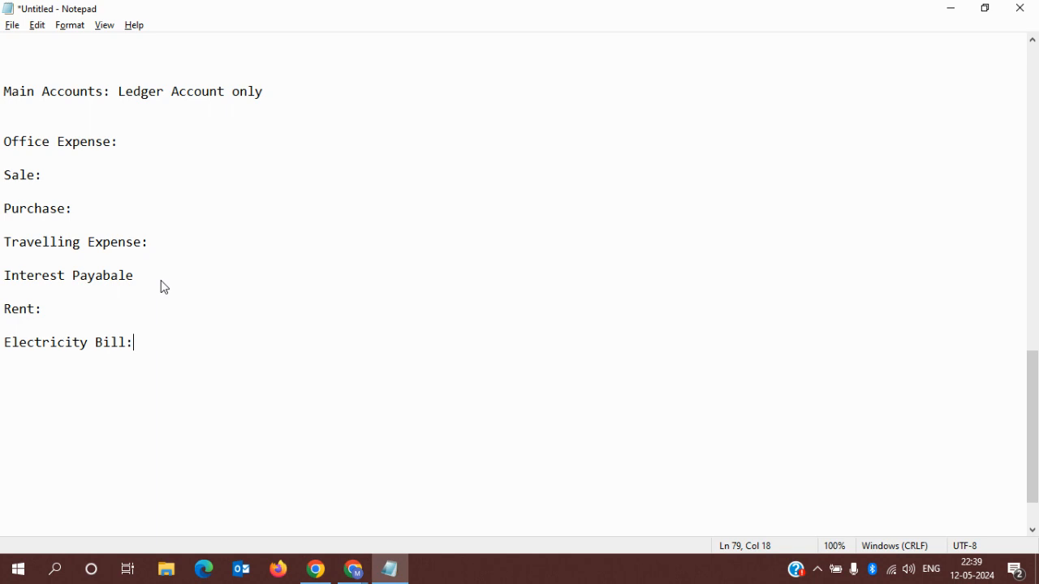
- Highlight the example accounts from Office Expense to Electricity Bill, followed by the Electricity Bill and Rent lines individually
{"action": "left_click_drag", "start_coordinate": [10, 142], "coordinate": [134, 351]}
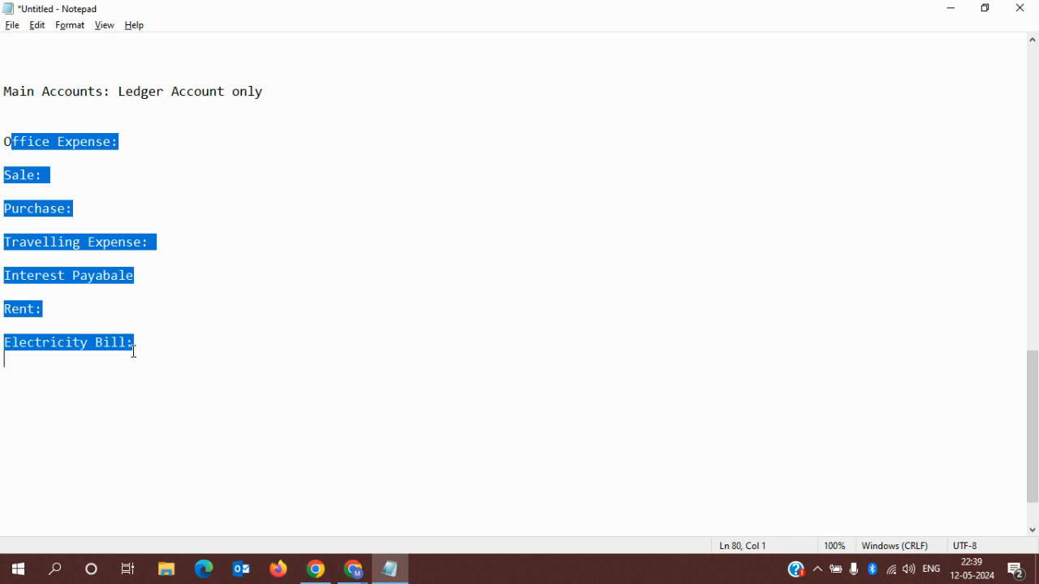
{"action": "left_click_drag", "start_coordinate": [133, 343], "coordinate": [2, 341]}
{"action": "left_click_drag", "start_coordinate": [41, 309], "coordinate": [3, 307]}
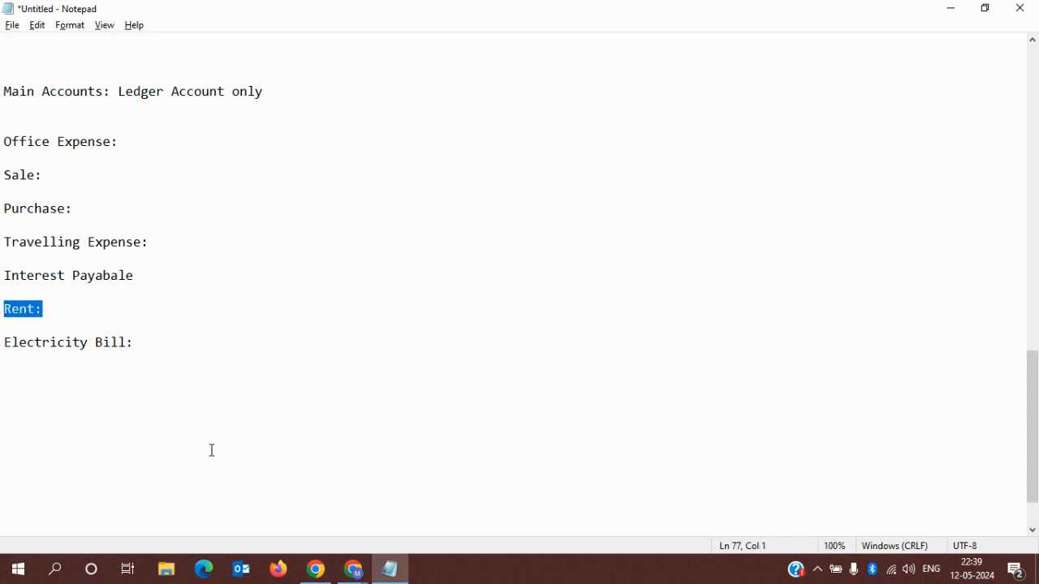
- Switch to Chrome, check the chat messages in the Google Meet call, and return to the Charts of accounts page
{"action": "left_click", "coordinate": [352, 571]}
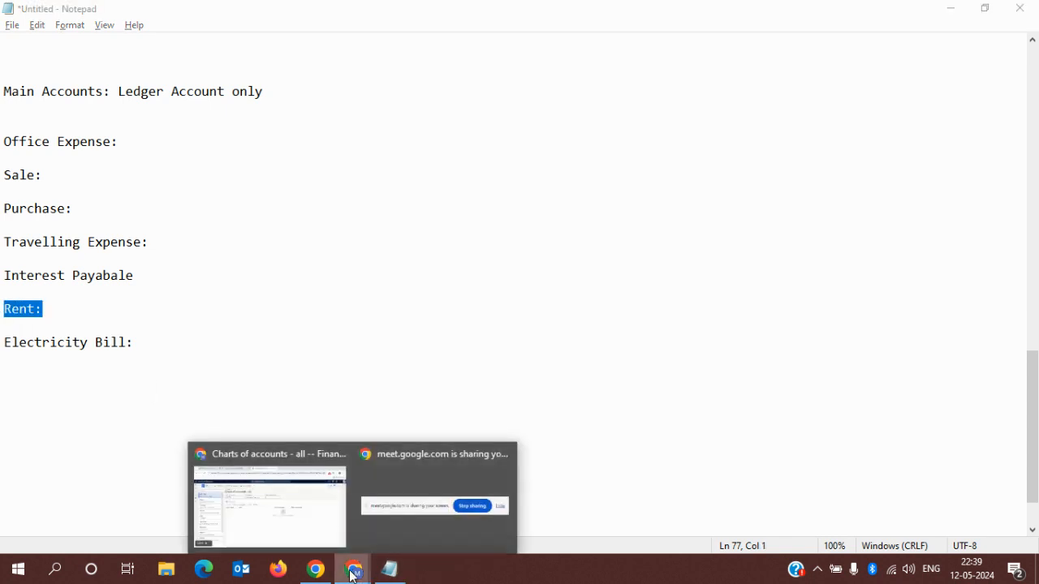
{"action": "left_click", "coordinate": [262, 488]}
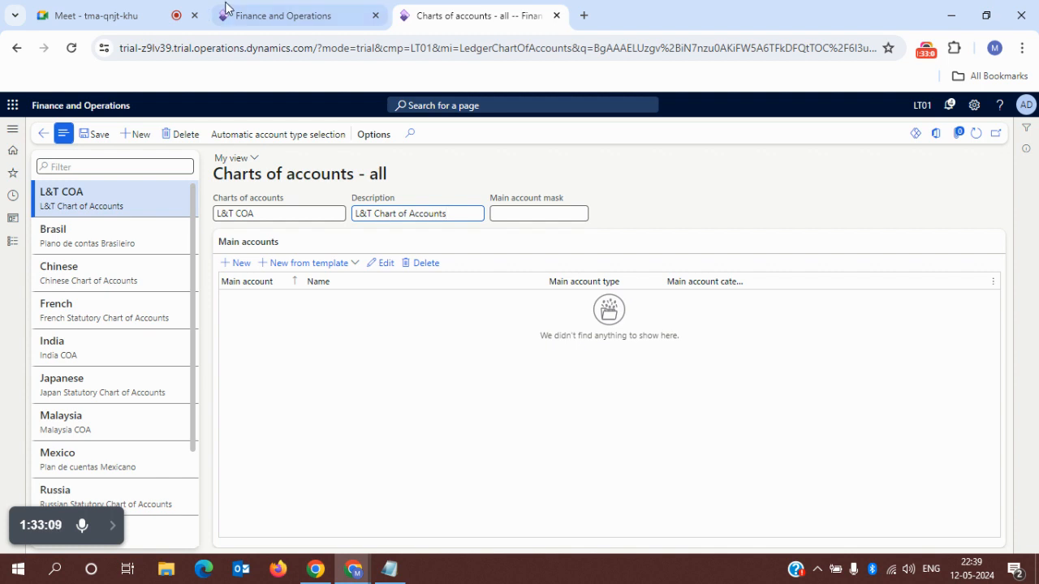
{"action": "left_click", "coordinate": [119, 18]}
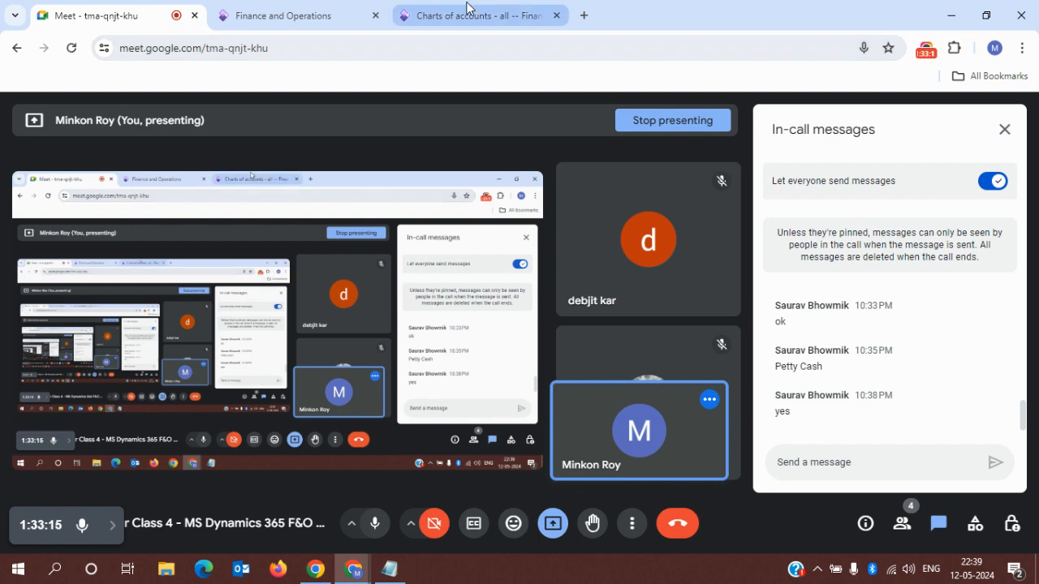
{"action": "left_click", "coordinate": [470, 13]}
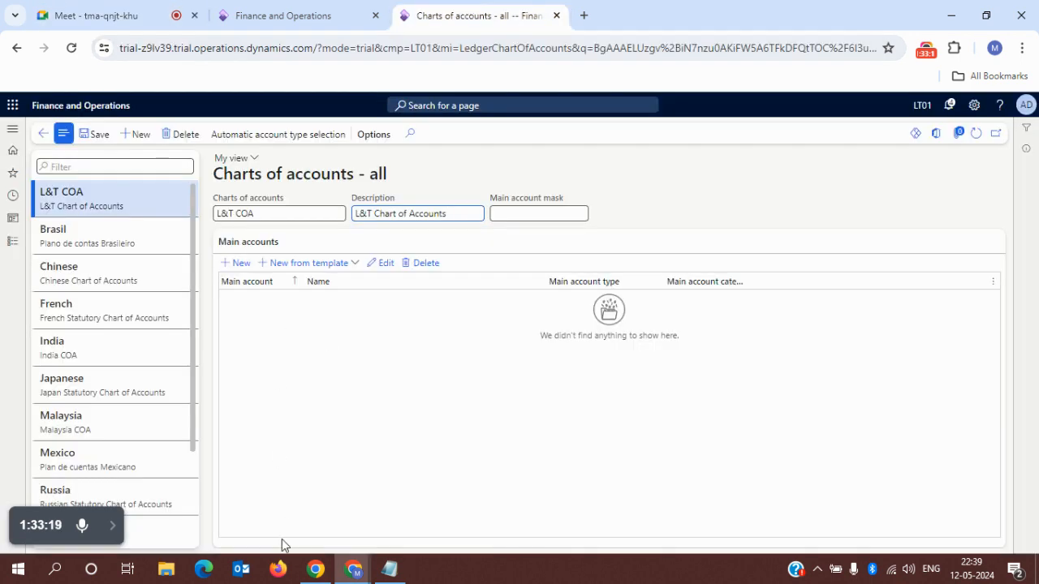
- Switch to Notepad, highlight the accounts from Office Expense to Interest Payabale, and minimize the notes
{"action": "left_click", "coordinate": [390, 568]}
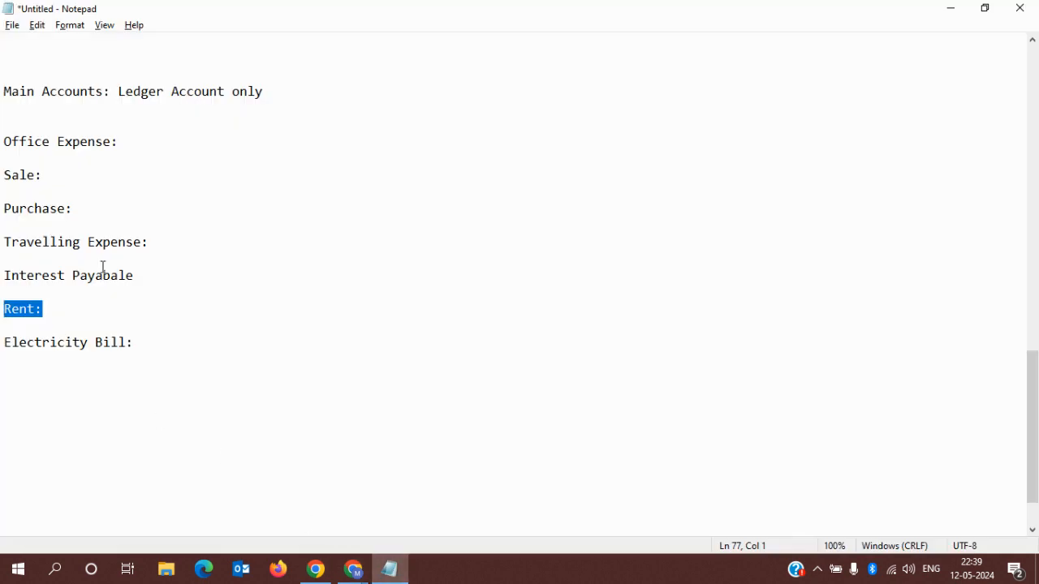
{"action": "left_click_drag", "start_coordinate": [3, 139], "coordinate": [141, 285]}
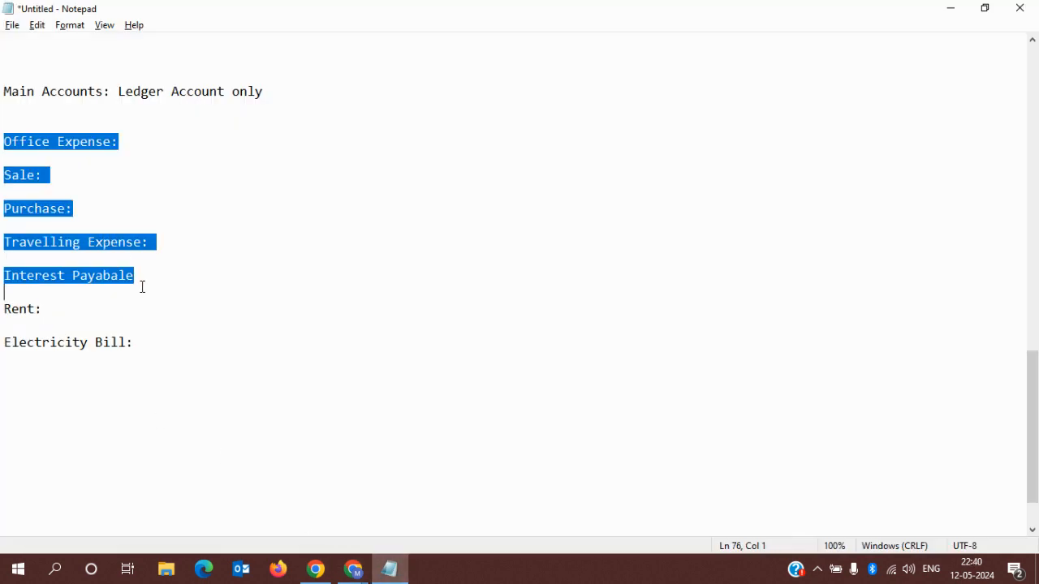
{"action": "left_click", "coordinate": [948, 10]}
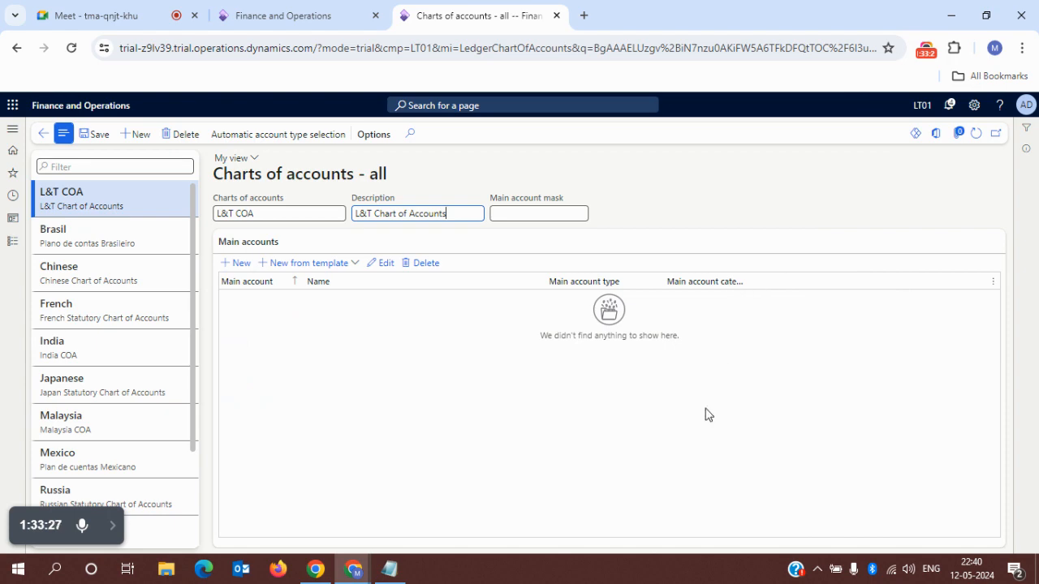
- Switch back to Notepad and add the heading "Categories:" a few lines below Electricity Bill
{"action": "left_click", "coordinate": [389, 573]}
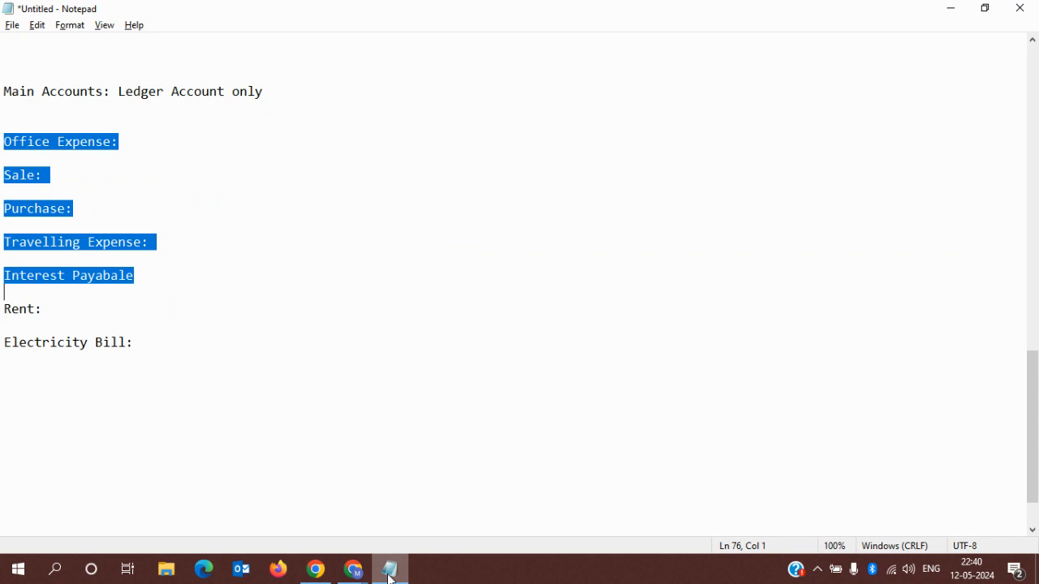
{"action": "left_click", "coordinate": [180, 350]}
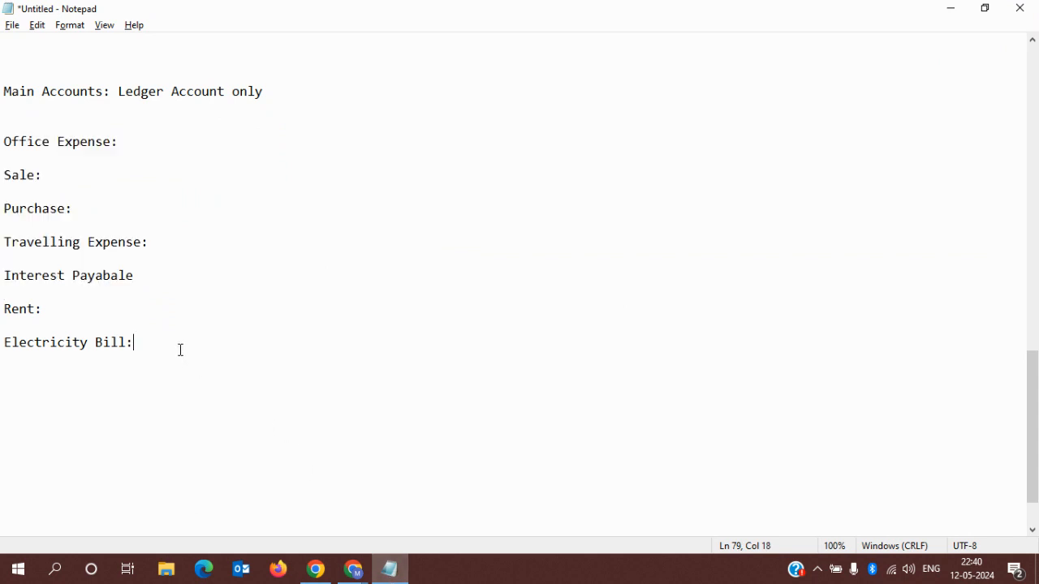
{"action": "key", "text": "Return"}
{"action": "key", "text": "Return"}
{"action": "key", "text": "Return"}
{"action": "key", "text": "Return"}
{"action": "type", "text": "Cate"}
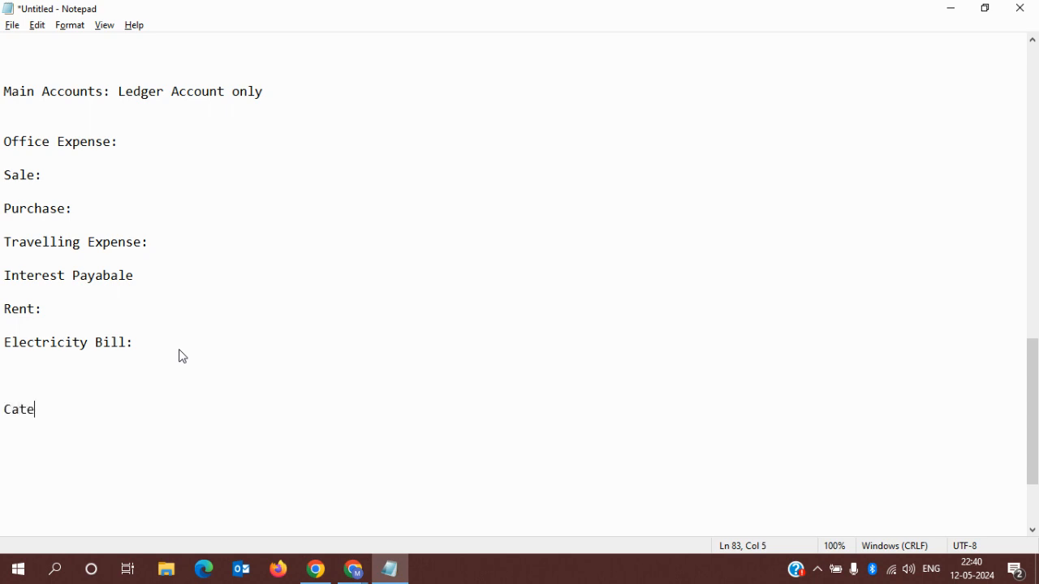
{"action": "type", "text": "gories:"}
- Add the numbered item "1. Asset:" below the Categories heading, separated by a blank line
{"action": "key", "text": "Return"}
{"action": "key", "text": "Return"}
{"action": "type", "text": "1"}
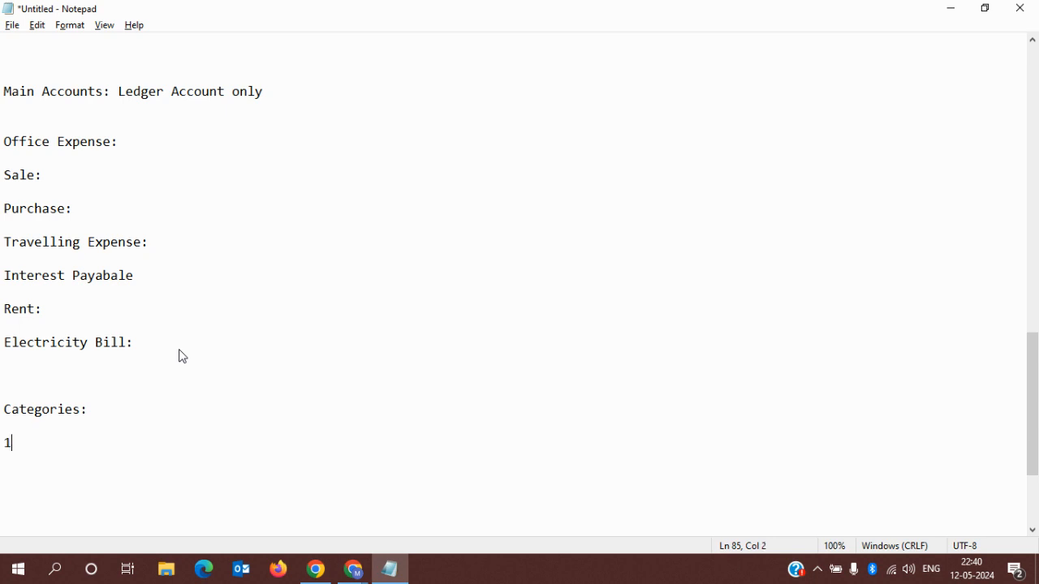
{"action": "type", "text": ". Asset:"}
- Switch to Chrome, look for new replies in the Google Meet chat, and go back to Charts of accounts
{"action": "left_click", "coordinate": [360, 570]}
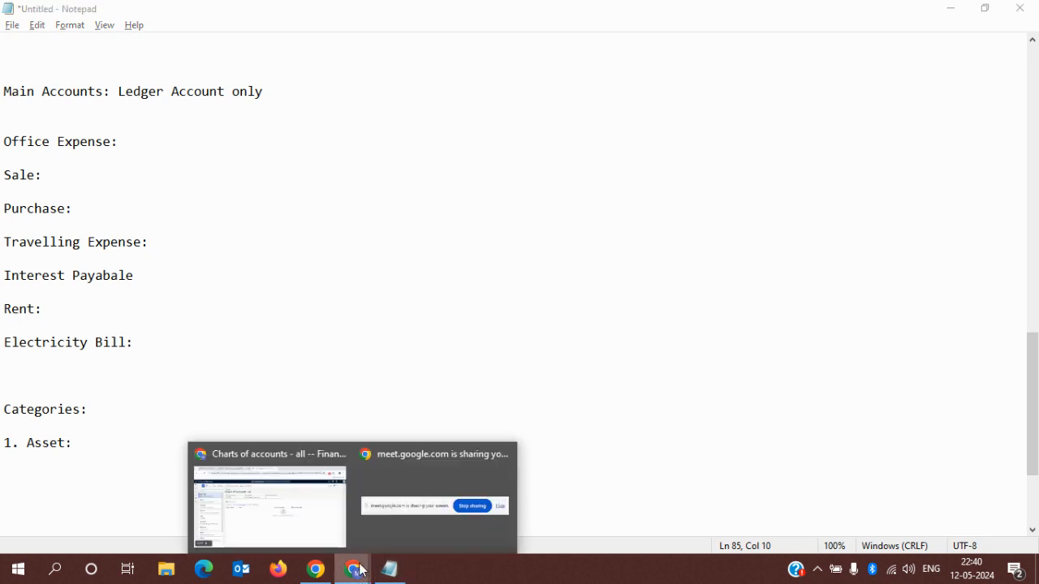
{"action": "left_click", "coordinate": [297, 513]}
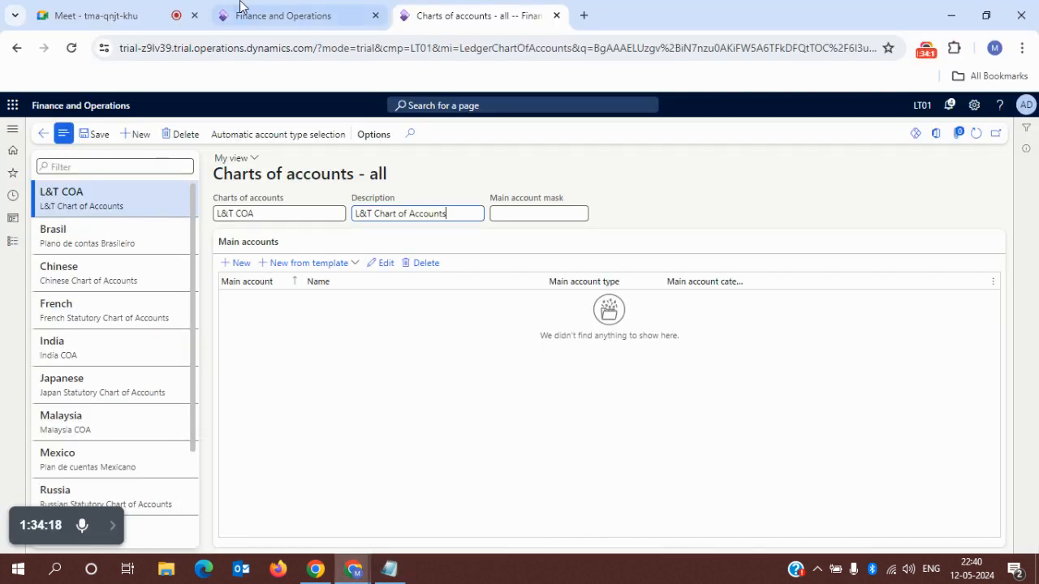
{"action": "left_click", "coordinate": [129, 9]}
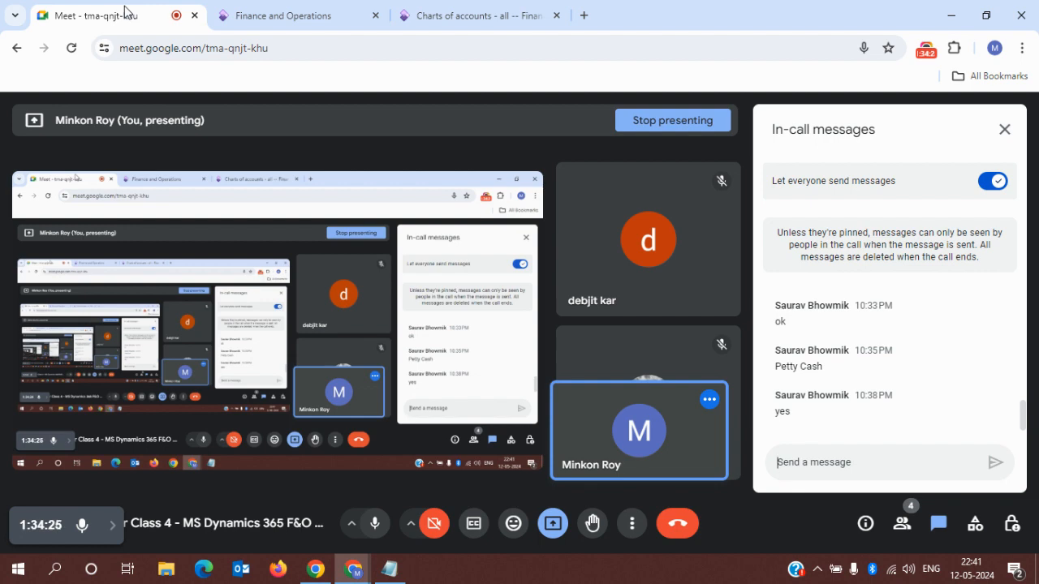
{"action": "left_click", "coordinate": [430, 15]}
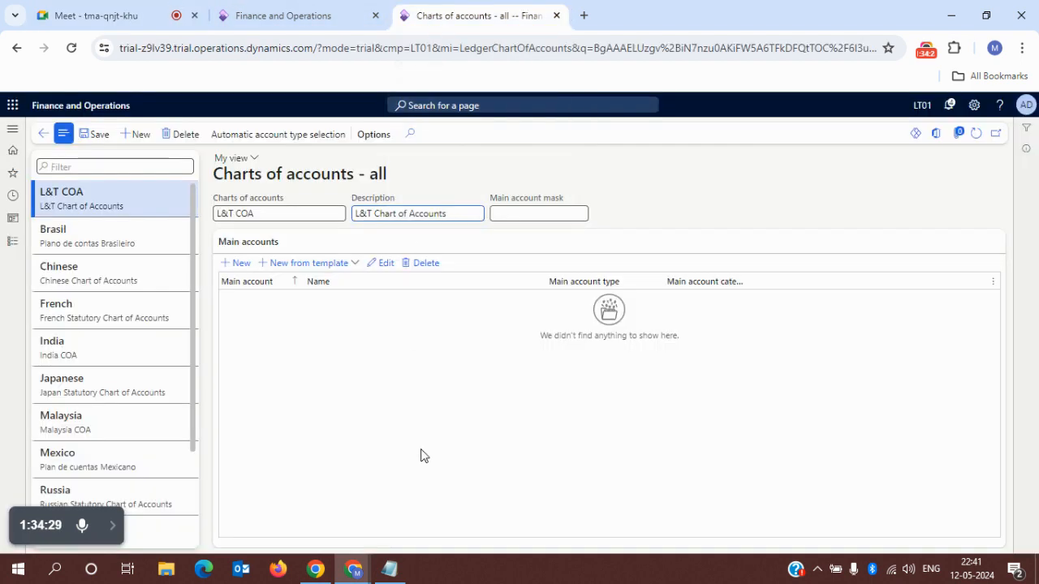
- Switch to Notepad and add the line "Fixed Asset and Current Asset:" below item 1
{"action": "left_click", "coordinate": [392, 571]}
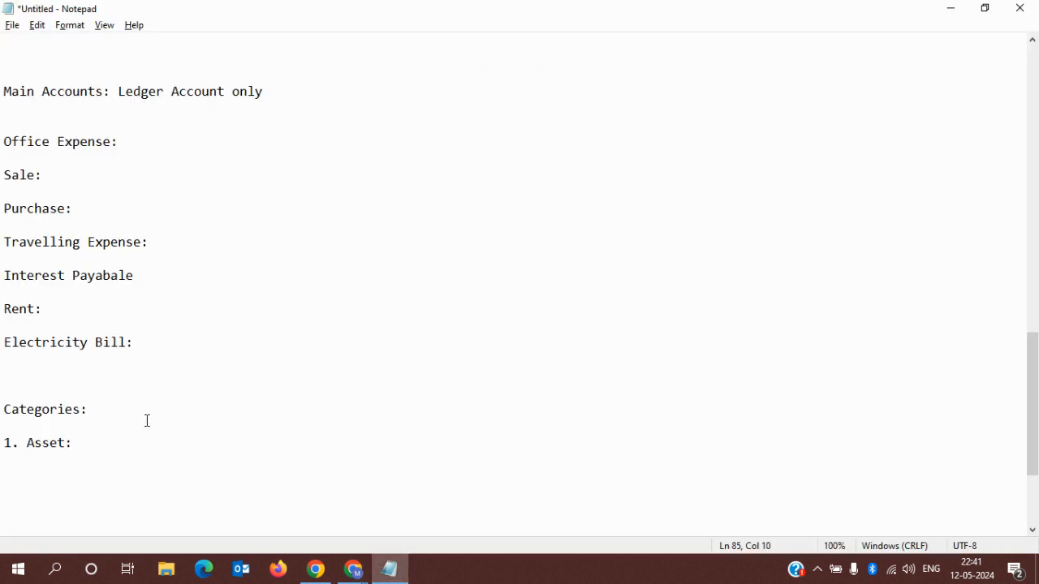
{"action": "key", "text": "Return"}
{"action": "key", "text": "Return"}
{"action": "type", "text": "Fixed Asset and Current Asset"}
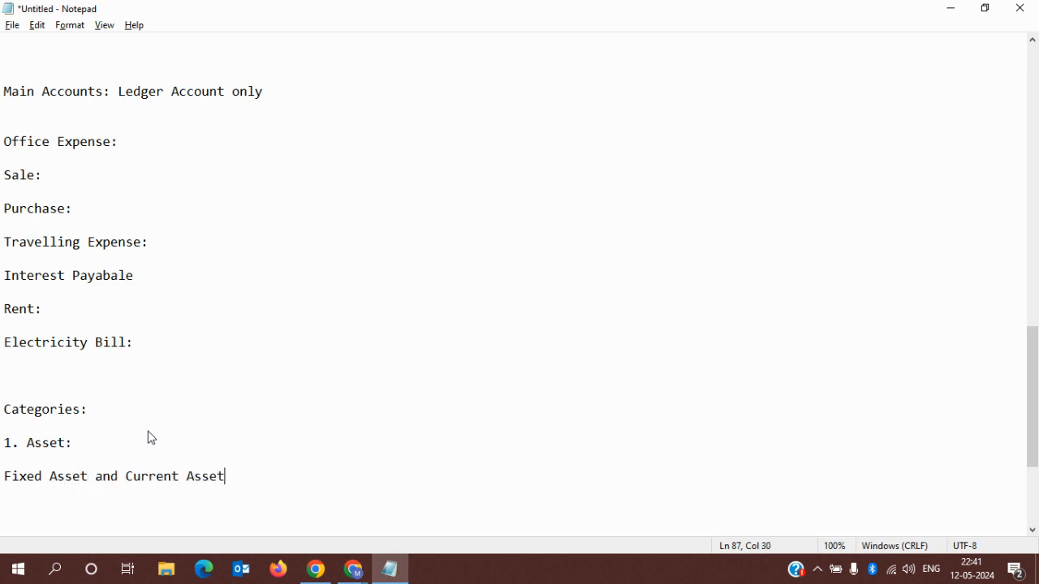
{"action": "type", "text": ":"}
- Replace the text after "Fixed Asset" with ": Building, Laptop, Furnitures, Vehicles"
{"action": "key", "text": "shift+Left"}
{"action": "key", "text": "shift+Left"}
{"action": "key", "text": "shift+Left"}
{"action": "key", "text": "shift+Left"}
{"action": "key", "text": "shift+Left"}
{"action": "key", "text": "shift+Left"}
{"action": "key", "text": "shift+Left"}
{"action": "key", "text": "shift+Left"}
{"action": "key", "text": "shift+Left"}
{"action": "key", "text": "shift+Left"}
{"action": "key", "text": "shift+Left"}
{"action": "key", "text": "shift+Left"}
{"action": "key", "text": "shift+Left"}
{"action": "key", "text": "shift+Left"}
{"action": "key", "text": "shift+Left"}
{"action": "key", "text": "shift+Left"}
{"action": "key", "text": "shift+Left"}
{"action": "key", "text": "shift+Left"}
{"action": "key", "text": "shift+Left"}
{"action": "key", "text": "shift+Left"}
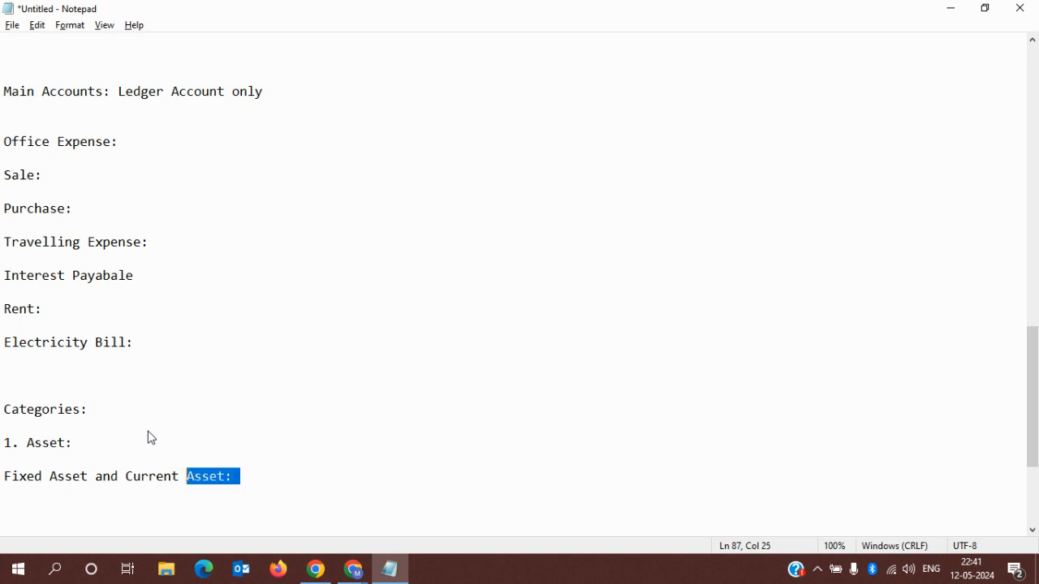
{"action": "key", "text": "BackSpace"}
{"action": "type", "text": ": Buildi"}
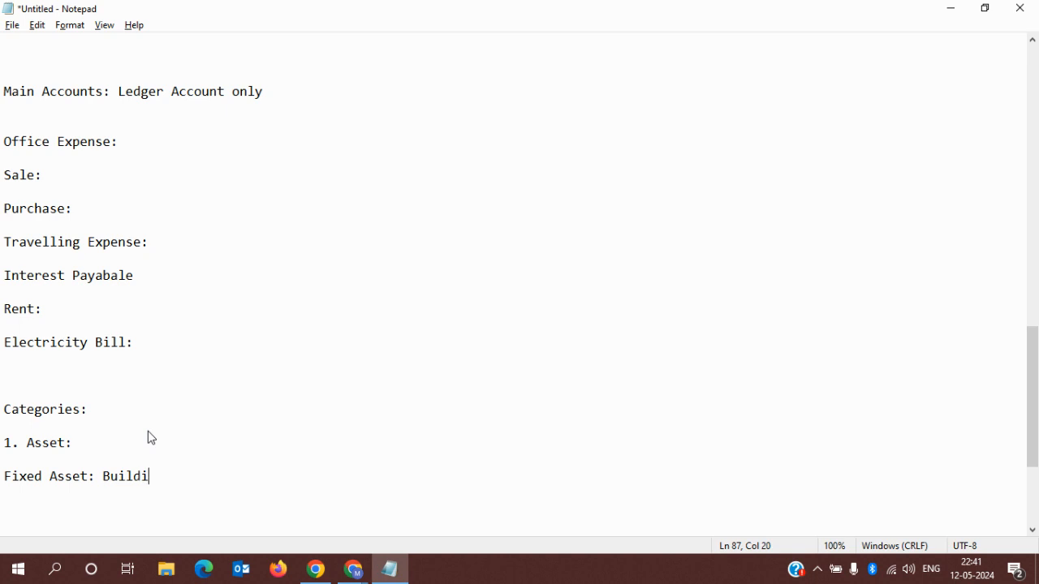
{"action": "type", "text": "ng, Laptop, Furnit"}
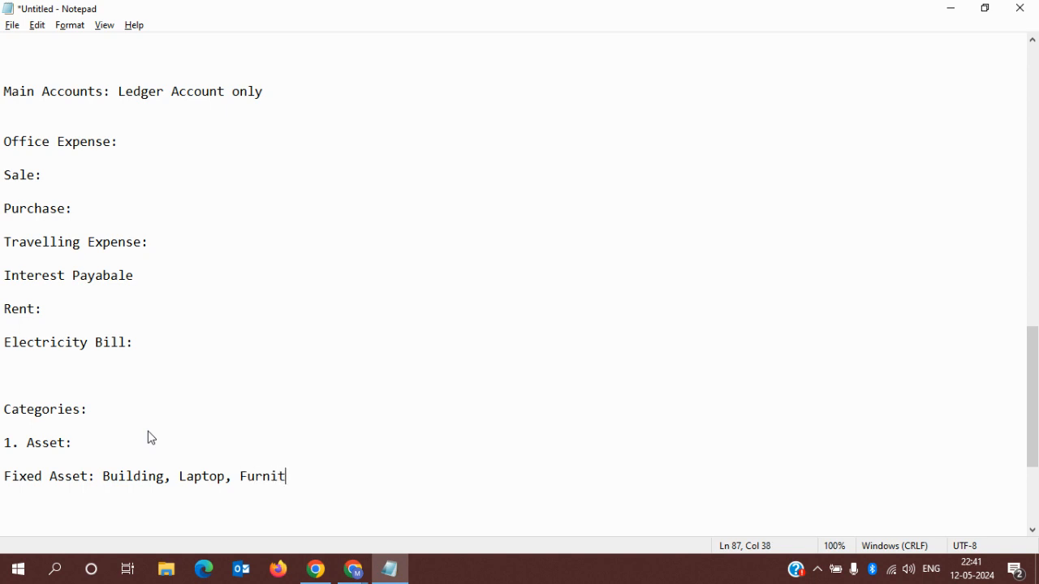
{"action": "type", "text": "ures, Vehicles"}
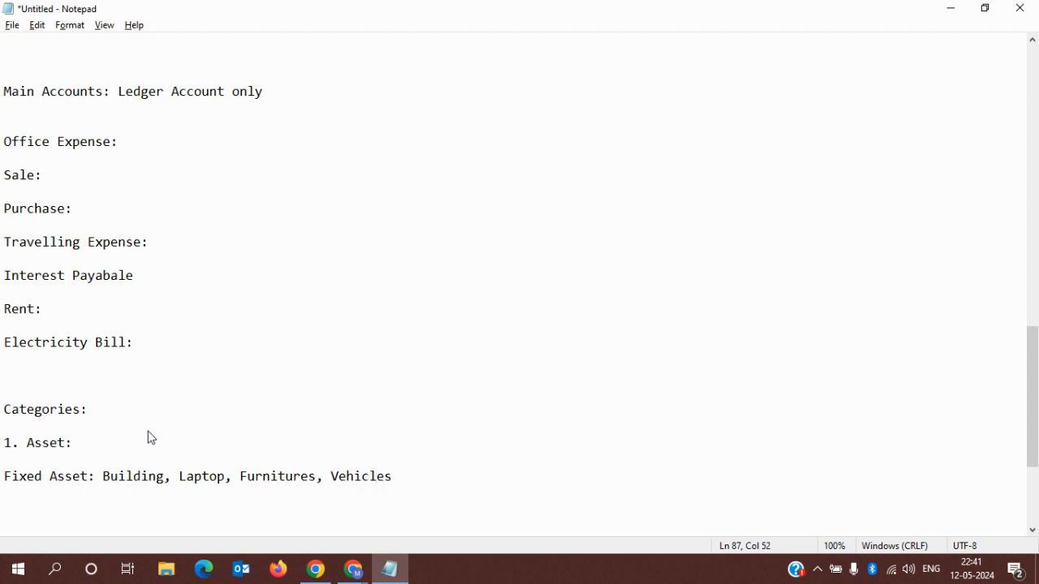
- Add the line "Current Asset: Cash Account, Bank Account" below the Fixed Asset line, separated by a blank line
{"action": "key", "text": "Return"}
{"action": "key", "text": "Return"}
{"action": "type", "text": "Current "}
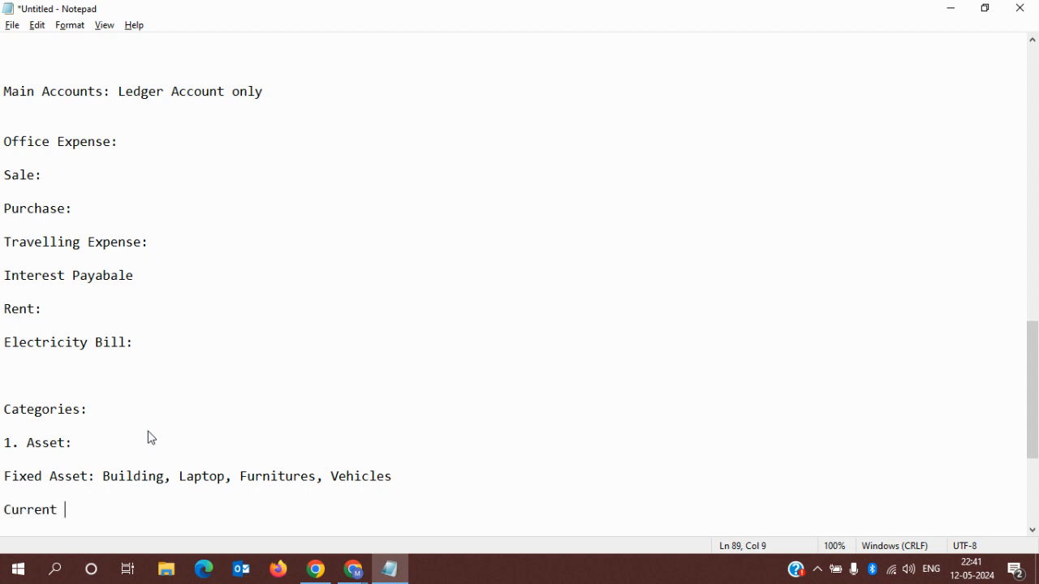
{"action": "type", "text": "Asset:"}
{"action": "type", "text": "Cash Account"}
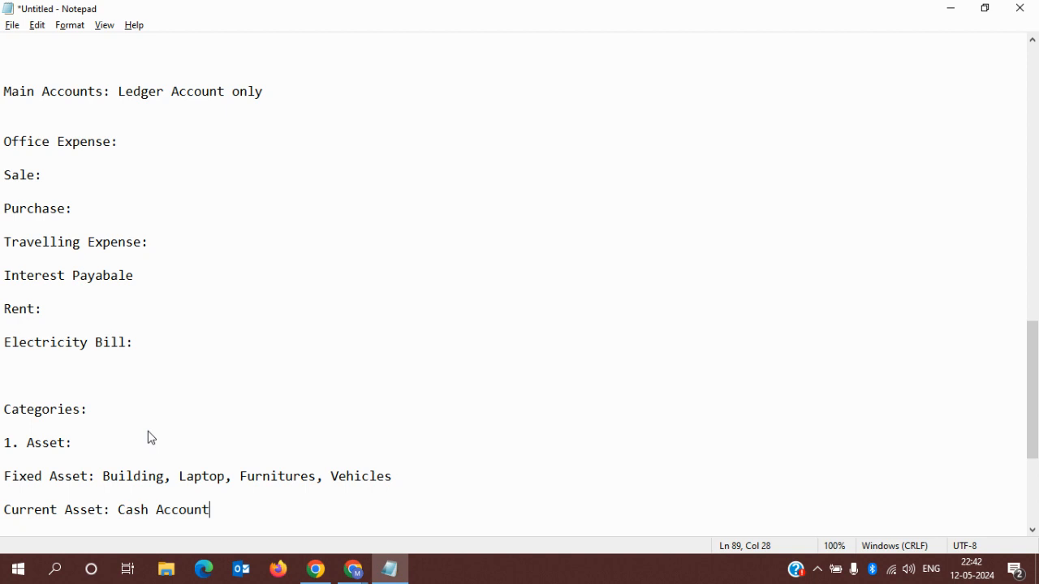
{"action": "type", "text": ","}
{"action": "type", "text": "Bank Account"}
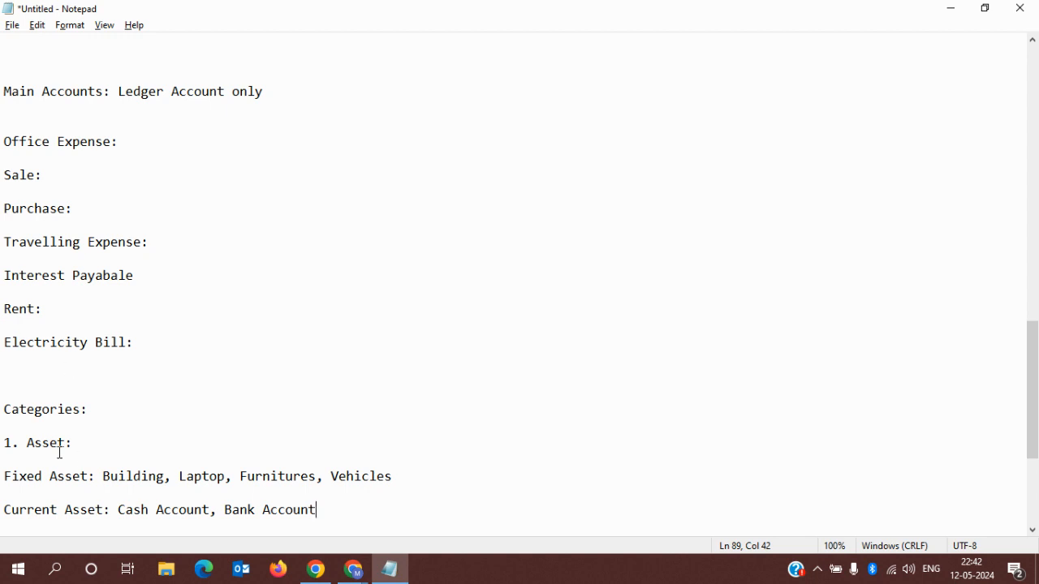
- Highlight the Fixed Asset and Current Asset lines, and place the cursor after "1. Asset:"
{"action": "left_click", "coordinate": [2, 476]}
{"action": "left_click_drag", "start_coordinate": [2, 475], "coordinate": [326, 515]}
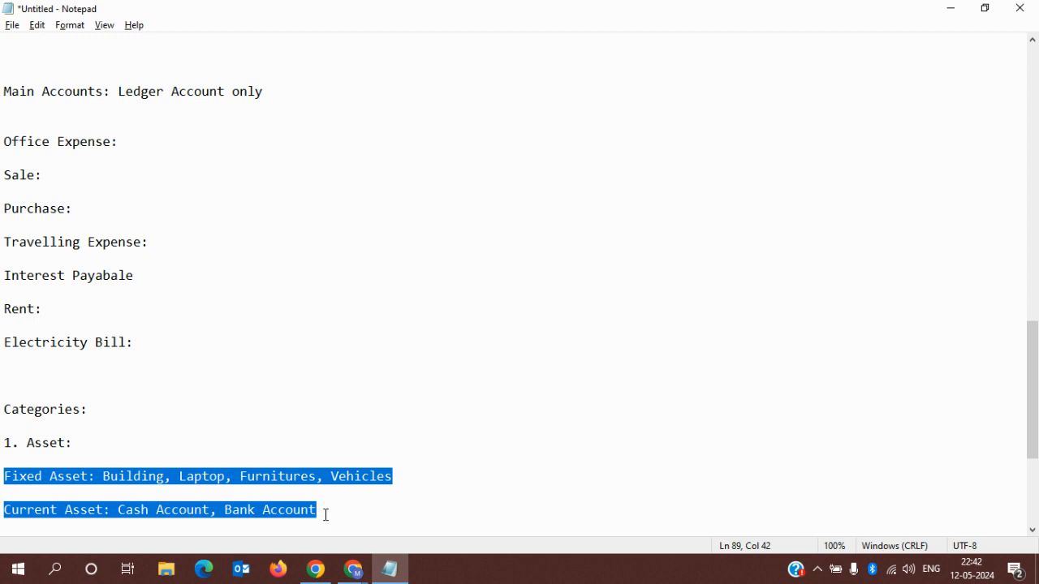
{"action": "left_click", "coordinate": [137, 441]}
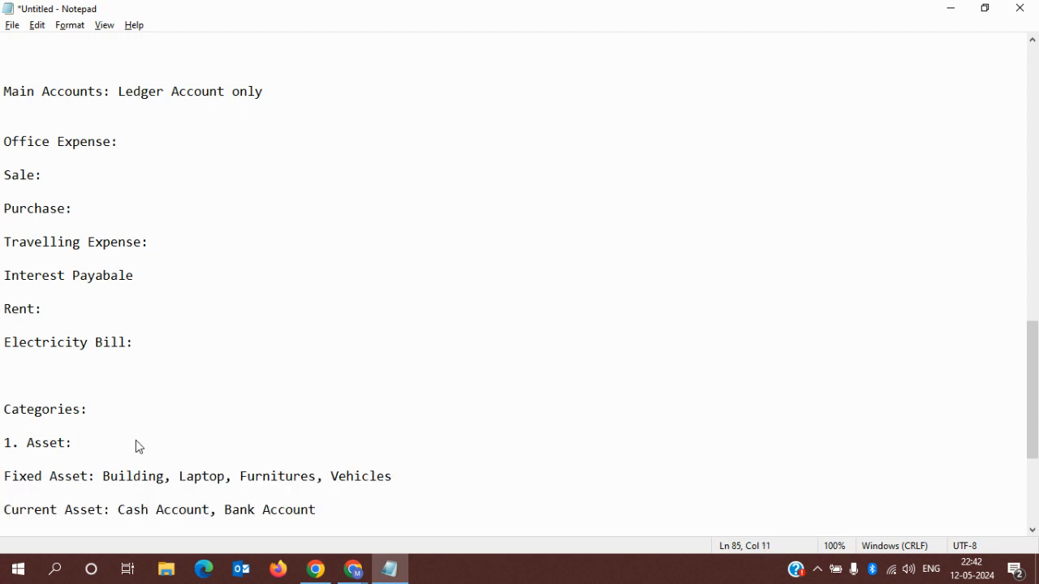
- Add the example "1001(IT-Asset)," after "1. Asset:" under Categories
{"action": "type", "text": "IT-Asset"}
{"action": "left_click_drag", "start_coordinate": [80, 444], "coordinate": [144, 444]}
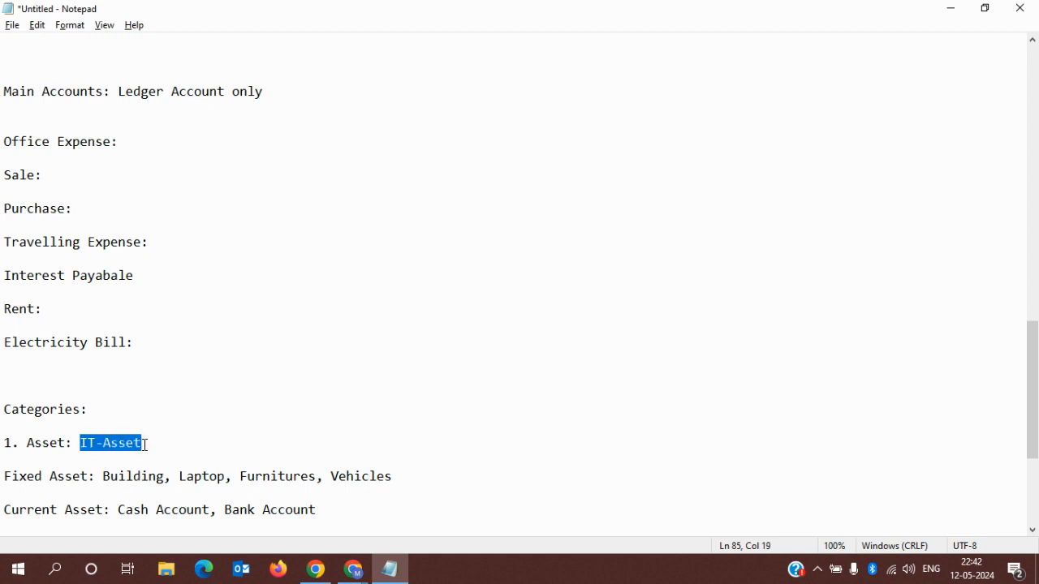
{"action": "left_click", "coordinate": [81, 444]}
{"action": "type", "text": "1001("}
{"action": "key", "text": "Right"}
{"action": "key", "text": "Right"}
{"action": "key", "text": "Right"}
{"action": "key", "text": "Right"}
{"action": "key", "text": "Right"}
{"action": "key", "text": "Right"}
{"action": "key", "text": "Right"}
{"action": "key", "text": "Right"}
{"action": "type", "text": "),"}
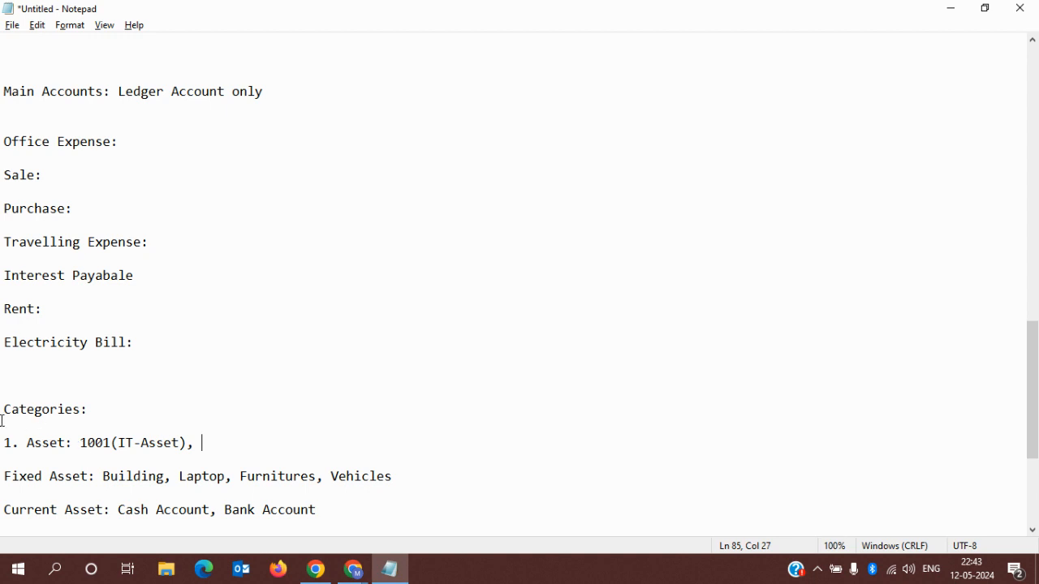
- Add the examples "1002 (Vehicles), 1003 (Buildings)" after "1001(IT-Asset)," on the Asset line
{"action": "left_click_drag", "start_coordinate": [109, 444], "coordinate": [79, 442]}
{"action": "left_click", "coordinate": [222, 445]}
{"action": "type", "text": "1002 (Vehicles"}
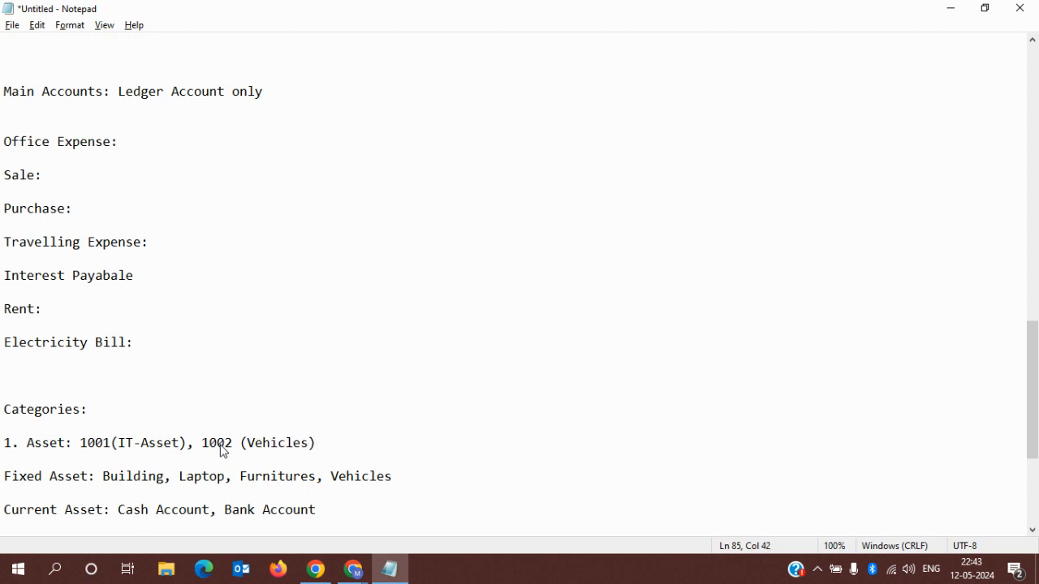
{"action": "type", "text": ", 1003 (Buildin"}
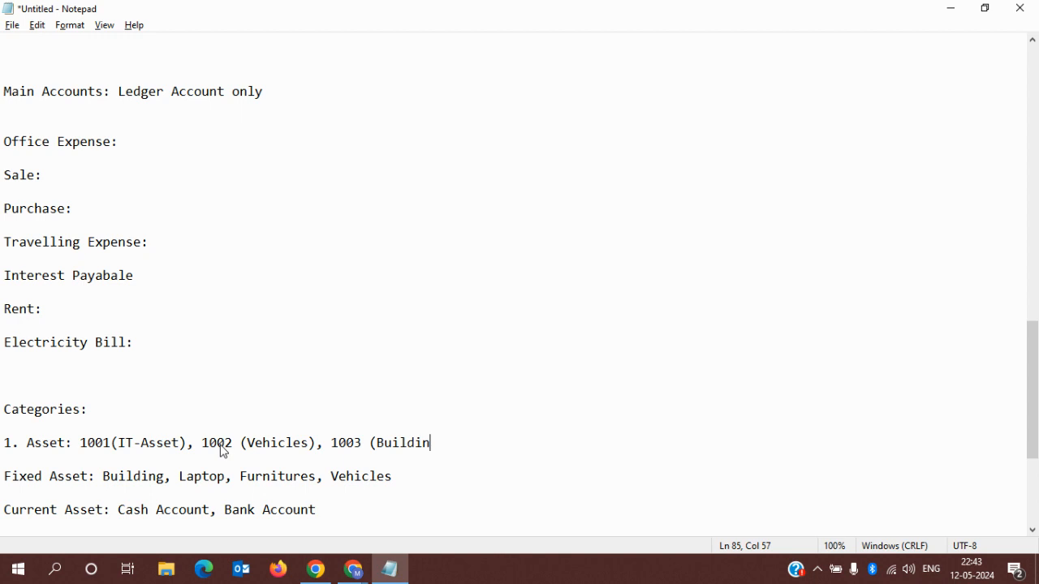
{"action": "type", "text": "gs)"}
- Highlight the word "Asset" and its example accounts 1001 to 1003 on the Asset line
{"action": "key", "text": "shift+Left"}
{"action": "key", "text": "shift+Left"}
{"action": "key", "text": "shift+Left"}
{"action": "key", "text": "shift+Left"}
{"action": "key", "text": "shift+Left"}
{"action": "key", "text": "shift+Left"}
{"action": "key", "text": "shift+Left"}
{"action": "key", "text": "shift+Left"}
{"action": "key", "text": "shift+Left"}
{"action": "key", "text": "shift+Left"}
{"action": "key", "text": "shift+Left"}
{"action": "key", "text": "shift+Left"}
{"action": "key", "text": "shift+Left"}
{"action": "key", "text": "shift+Left"}
{"action": "key", "text": "shift+Left"}
{"action": "key", "text": "shift+Left"}
{"action": "key", "text": "shift+Left"}
{"action": "key", "text": "shift+Left"}
{"action": "key", "text": "shift+Left"}
{"action": "key", "text": "shift+Left"}
{"action": "key", "text": "shift+Left"}
{"action": "key", "text": "shift+Left"}
{"action": "key", "text": "shift+Left"}
{"action": "key", "text": "shift+Left"}
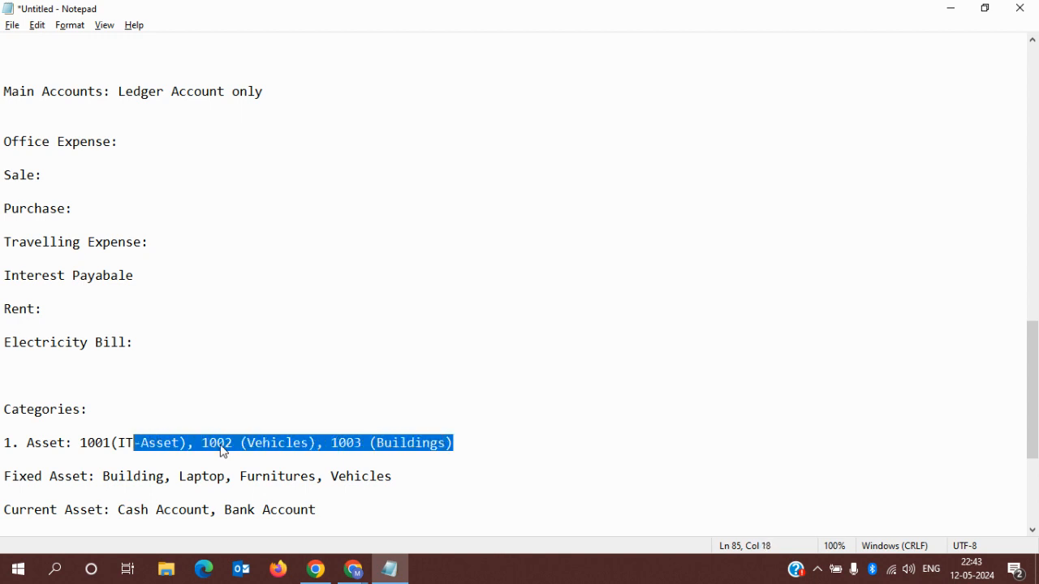
{"action": "key", "text": "shift+Left"}
{"action": "key", "text": "shift+Left"}
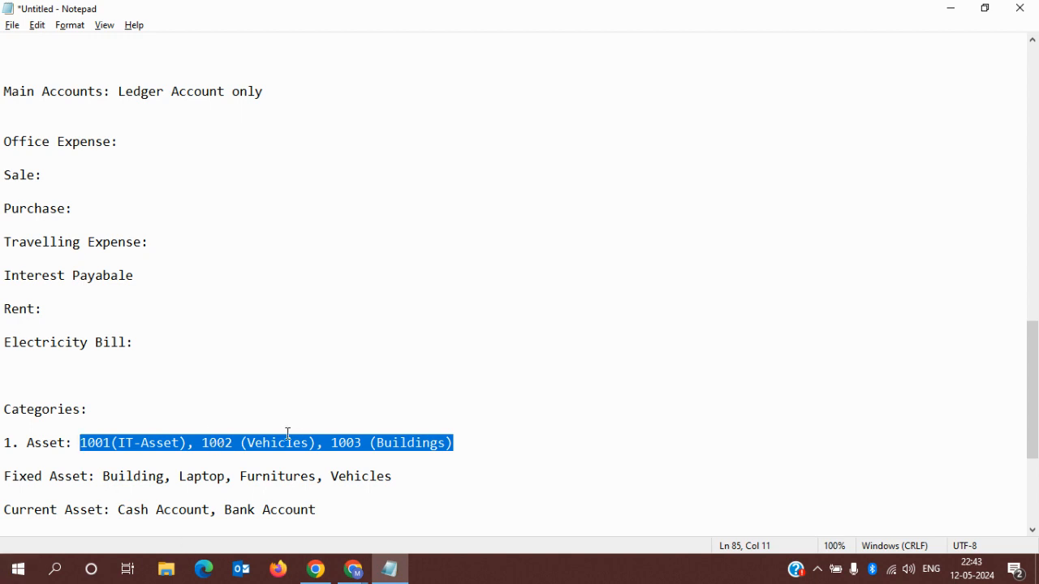
{"action": "left_click", "coordinate": [28, 442]}
{"action": "left_click_drag", "start_coordinate": [27, 442], "coordinate": [65, 443]}
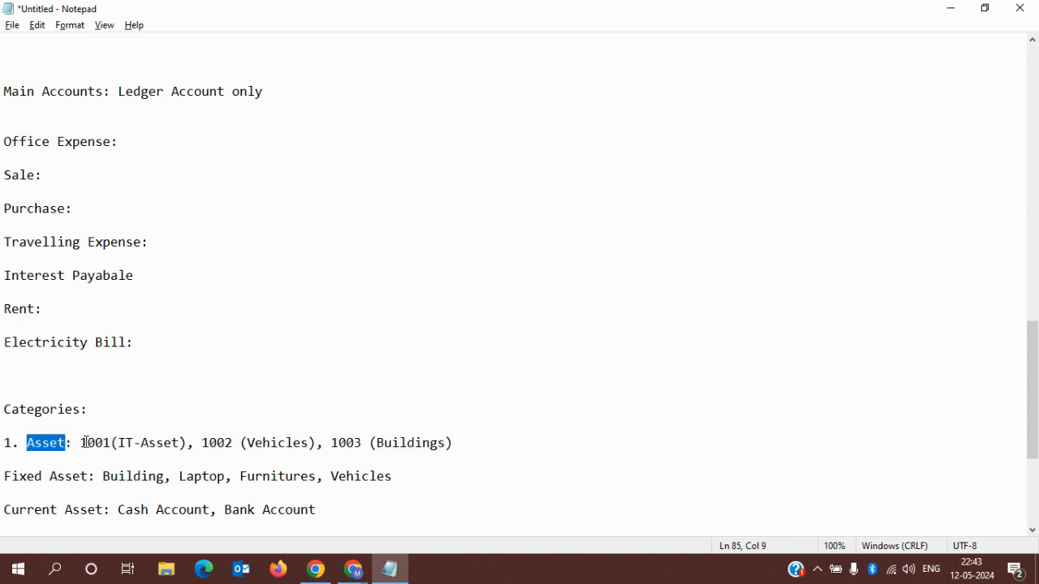
{"action": "left_click_drag", "start_coordinate": [80, 443], "coordinate": [449, 443]}
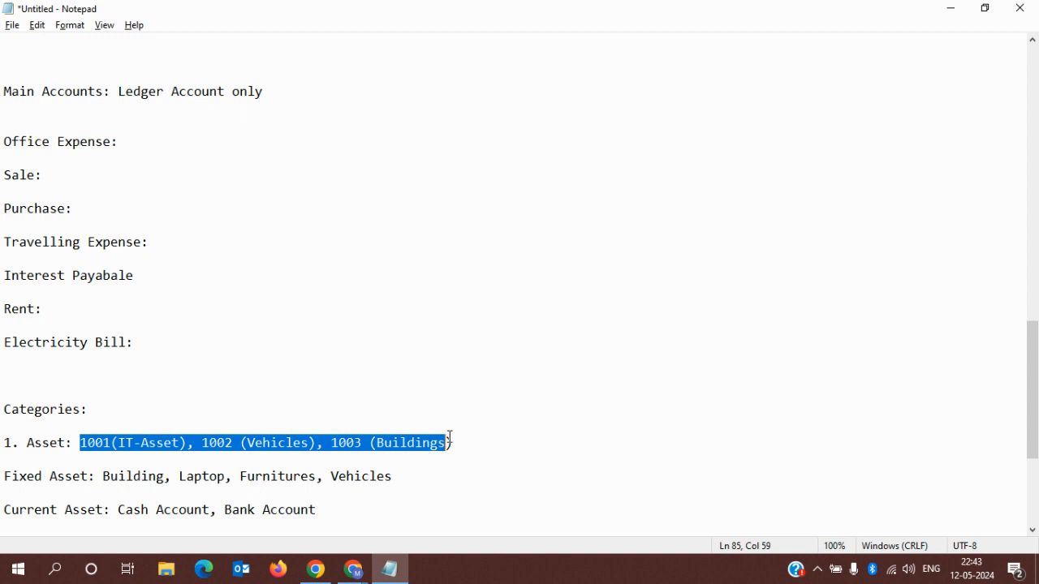
- Start a second list item "2." below the Current Asset line, separated by blank lines
{"action": "left_click", "coordinate": [381, 509]}
{"action": "key", "text": "Return"}
{"action": "key", "text": "Return"}
{"action": "key", "text": "Return"}
{"action": "type", "text": "2."}
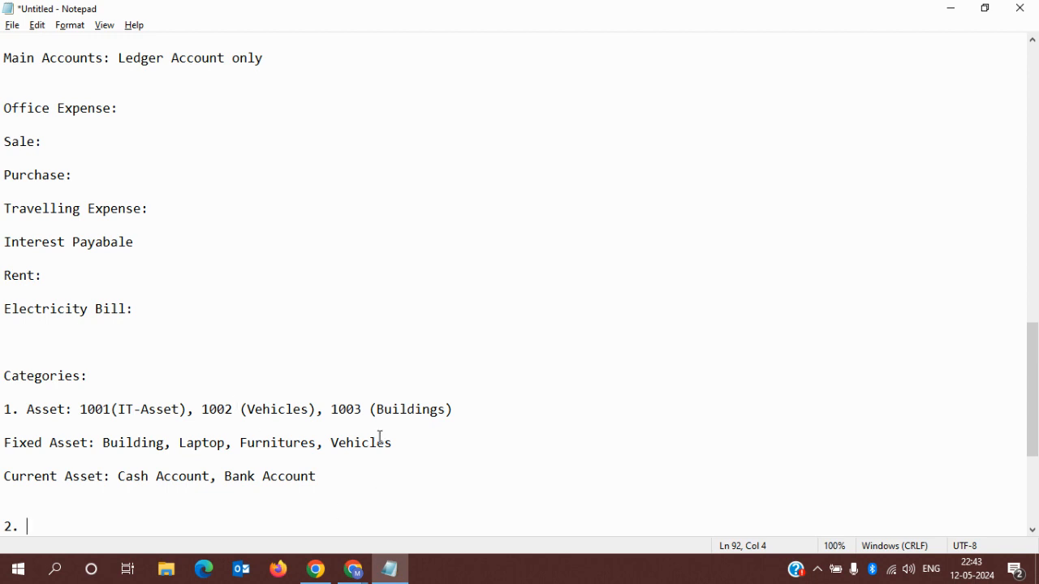
- Append ", 1004 (Cash Account)" to the end of the Asset line
{"action": "left_click", "coordinate": [472, 409]}
{"action": "type", "text": ", 1004 (Cash"}
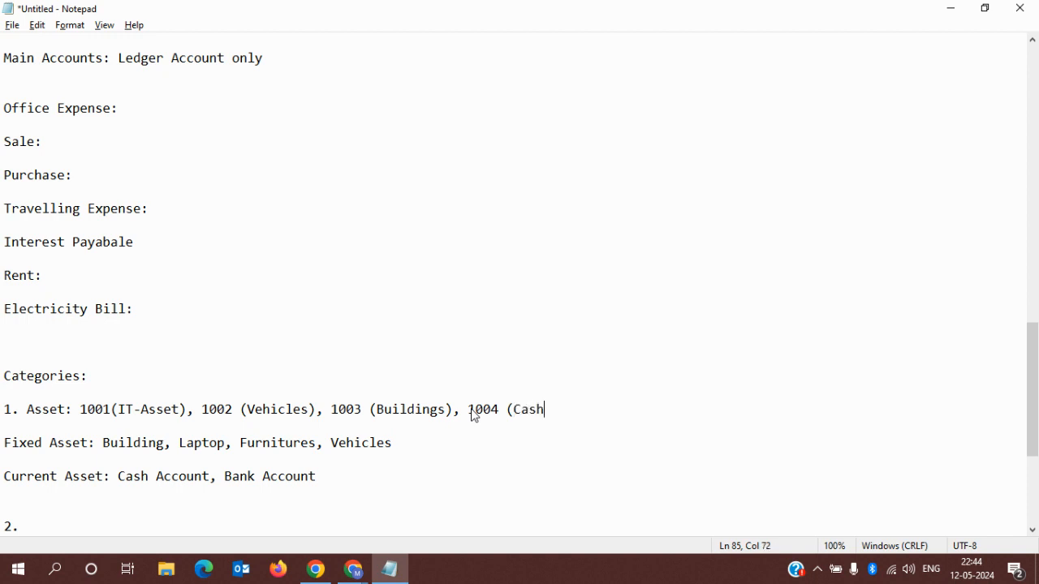
{"action": "type", "text": " Account)"}
- Highlight "(Cash Account)" on the Asset line and example entries on the Fixed Asset and Current Asset lines
{"action": "key", "text": "shift+Left"}
{"action": "key", "text": "shift+Left"}
{"action": "key", "text": "shift+Left"}
{"action": "key", "text": "shift+Left"}
{"action": "key", "text": "shift+Left"}
{"action": "key", "text": "shift+Left"}
{"action": "key", "text": "shift+Left"}
{"action": "key", "text": "shift+Left"}
{"action": "key", "text": "shift+Left"}
{"action": "key", "text": "shift+Left"}
{"action": "key", "text": "shift+Left"}
{"action": "key", "text": "shift+Left"}
{"action": "key", "text": "shift+Left"}
{"action": "key", "text": "shift+Left"}
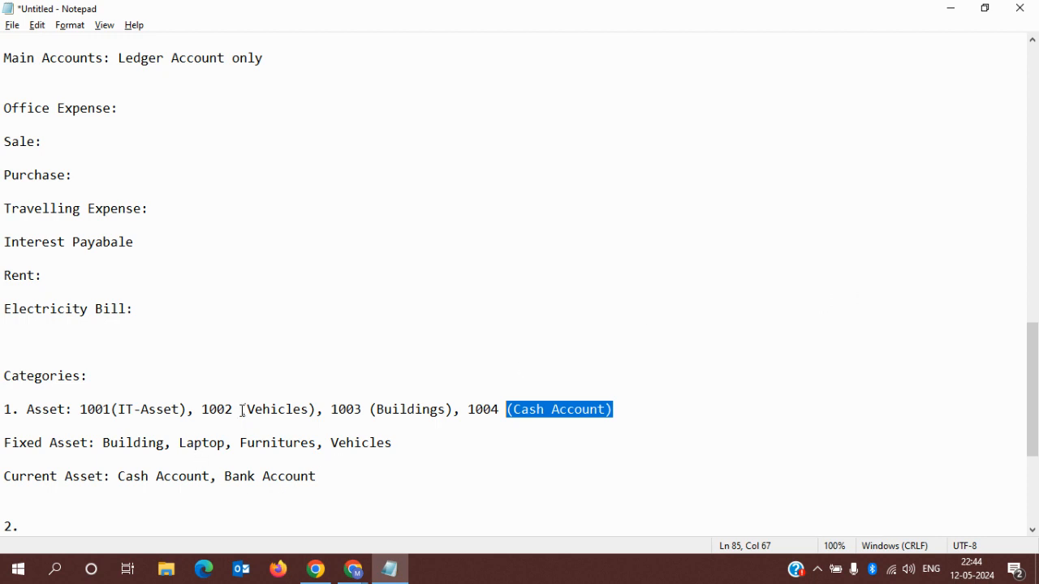
{"action": "left_click_drag", "start_coordinate": [110, 442], "coordinate": [135, 443]}
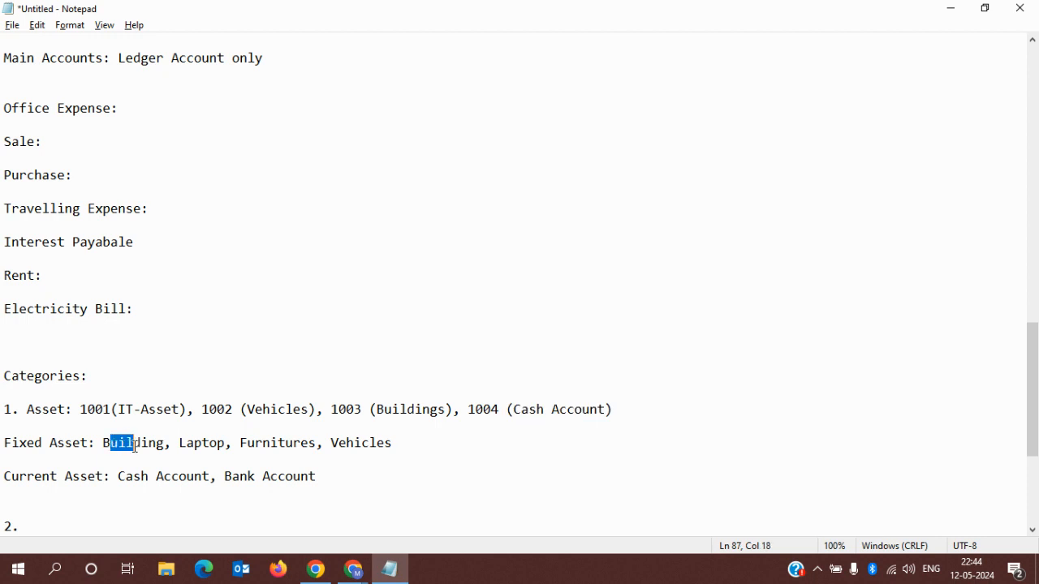
{"action": "left_click_drag", "start_coordinate": [149, 480], "coordinate": [198, 478]}
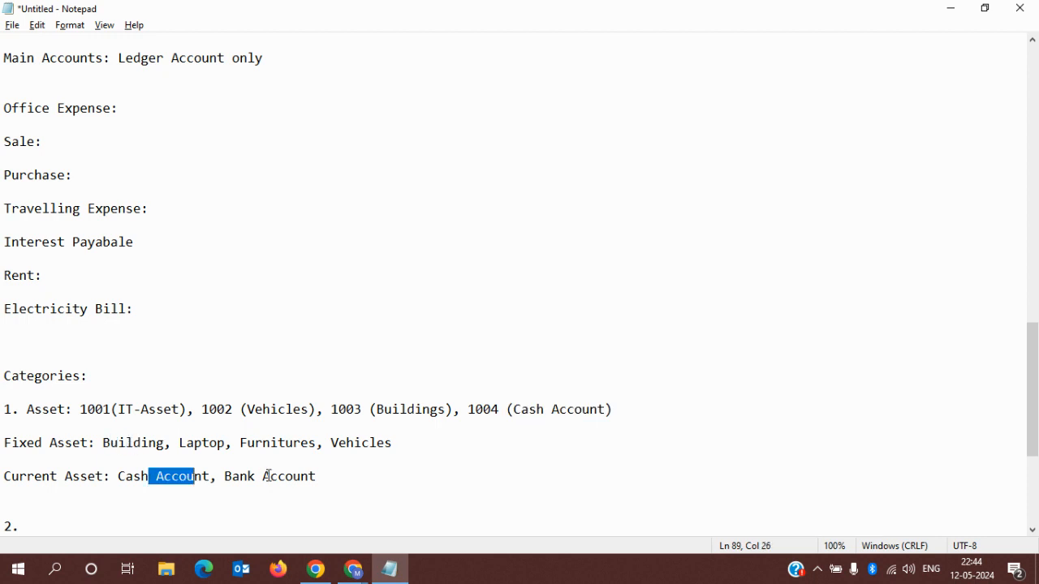
{"action": "left_click_drag", "start_coordinate": [265, 476], "coordinate": [321, 475]}
{"action": "left_click_drag", "start_coordinate": [254, 442], "coordinate": [302, 442]}
- Add the lines "Revenue received" and "Dividend receivable" below the Current Asset line, separated by blank lines
{"action": "left_click", "coordinate": [345, 471]}
{"action": "key", "text": "Return"}
{"action": "key", "text": "Return"}
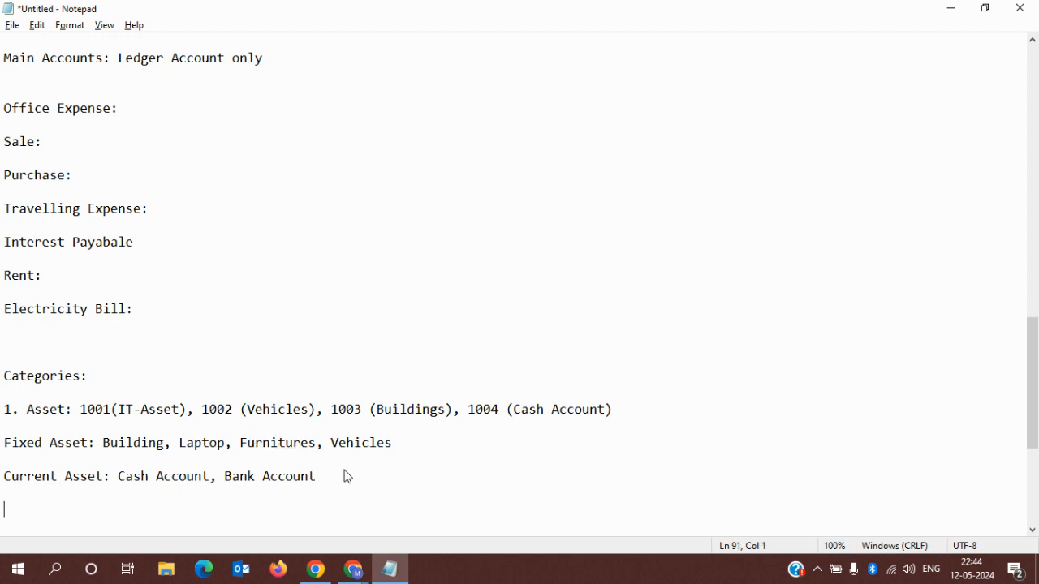
{"action": "type", "text": "Revenue received"}
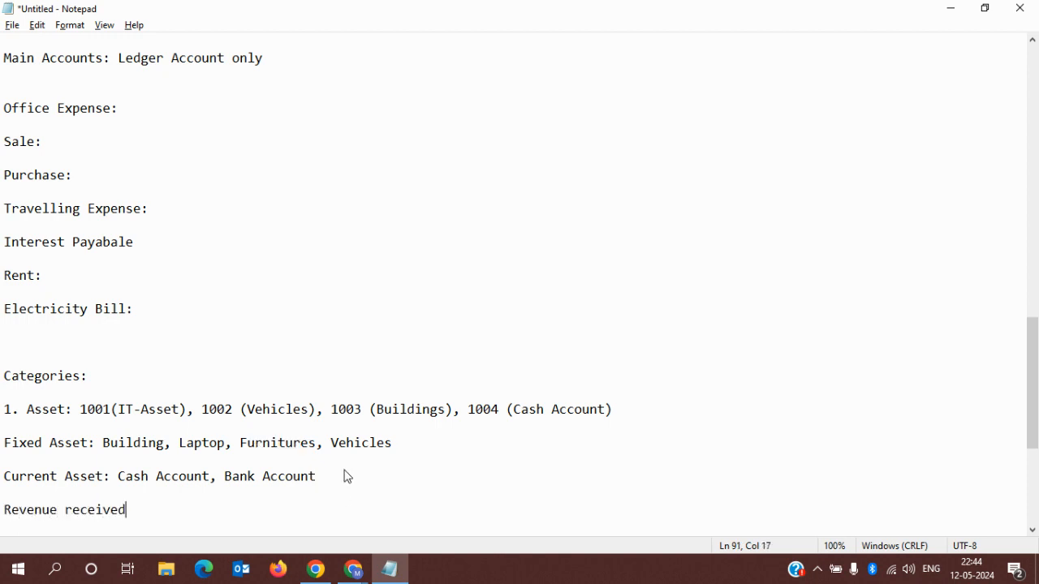
{"action": "key", "text": "Return"}
{"action": "key", "text": "Return"}
{"action": "type", "text": "Divident"}
{"action": "key", "text": "BackSpace"}
{"action": "key", "text": "BackSpace"}
{"action": "type", "text": "d"}
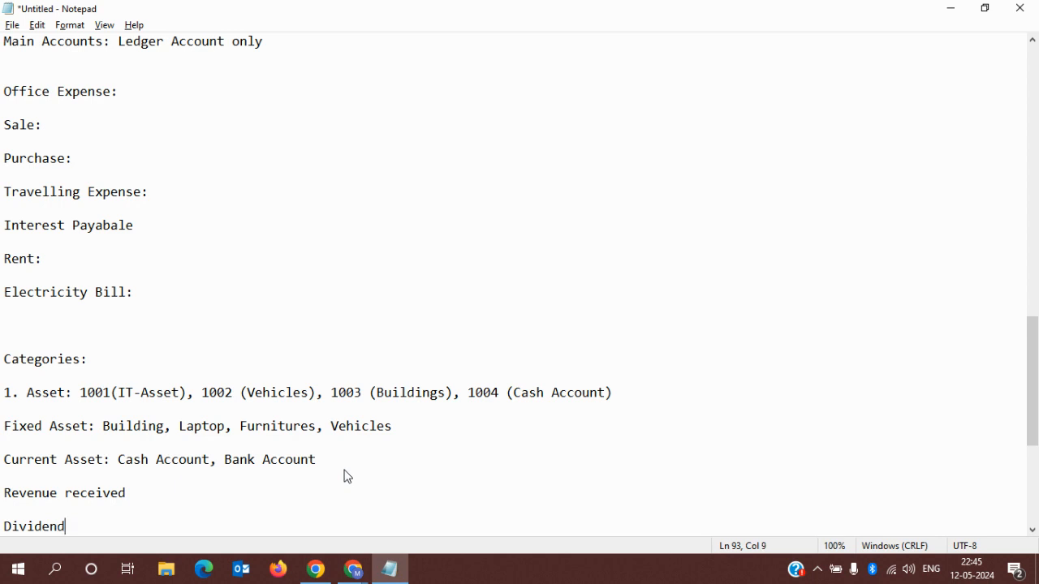
{"action": "type", "text": " receivable"}
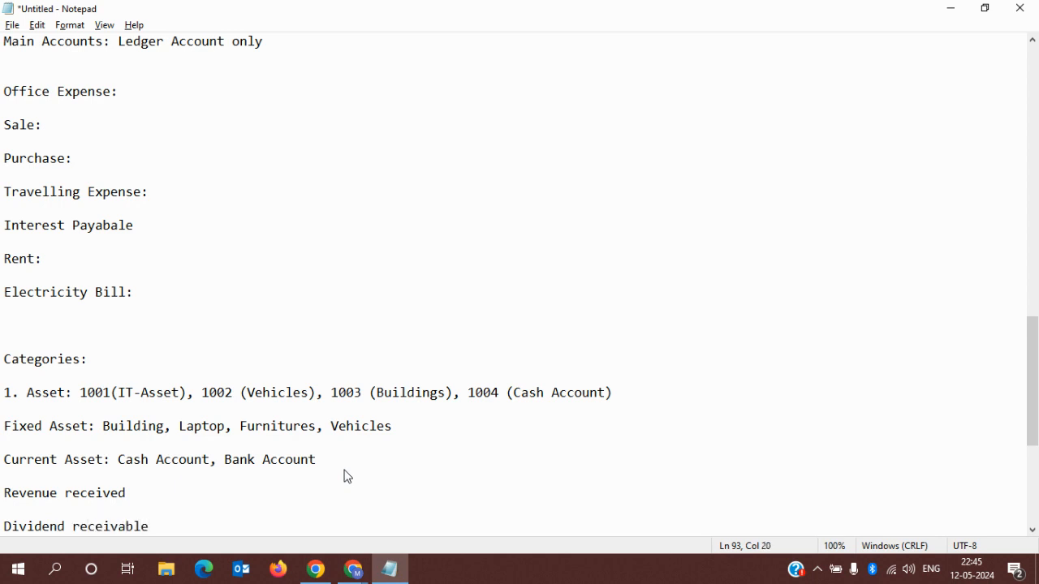
- Highlight the text from "Dividend receivable" up to the Asset line, and clear the selection
{"action": "key", "text": "shift+Left"}
{"action": "key", "text": "shift+Left"}
{"action": "key", "text": "shift+Left"}
{"action": "key", "text": "shift+Left"}
{"action": "key", "text": "shift+Left"}
{"action": "key", "text": "shift+Left"}
{"action": "key", "text": "shift+Left"}
{"action": "key", "text": "shift+Left"}
{"action": "key", "text": "shift+Left"}
{"action": "key", "text": "shift+Left"}
{"action": "key", "text": "shift+Left"}
{"action": "key", "text": "shift+Left"}
{"action": "key", "text": "shift+Left"}
{"action": "key", "text": "shift+Left"}
{"action": "key", "text": "shift+Left"}
{"action": "key", "text": "shift+Left"}
{"action": "key", "text": "shift+Left"}
{"action": "key", "text": "shift+Left"}
{"action": "key", "text": "shift+Left"}
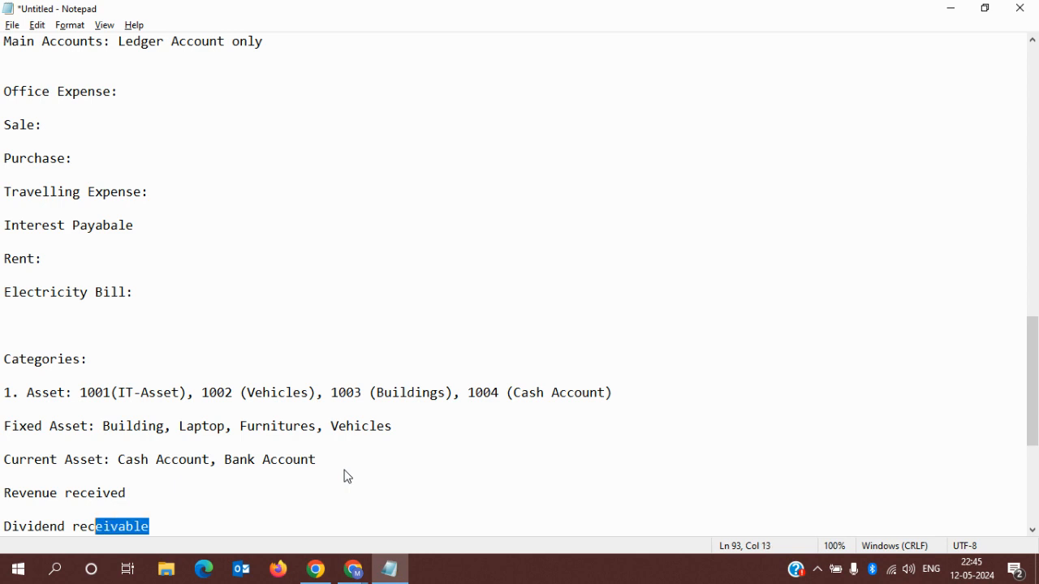
{"action": "key", "text": "shift+Up"}
{"action": "key", "text": "shift+Up"}
{"action": "key", "text": "shift+Up"}
{"action": "key", "text": "shift+Up"}
{"action": "key", "text": "shift+Up"}
{"action": "key", "text": "shift+Up"}
{"action": "key", "text": "shift+Up"}
{"action": "key", "text": "shift+Up"}
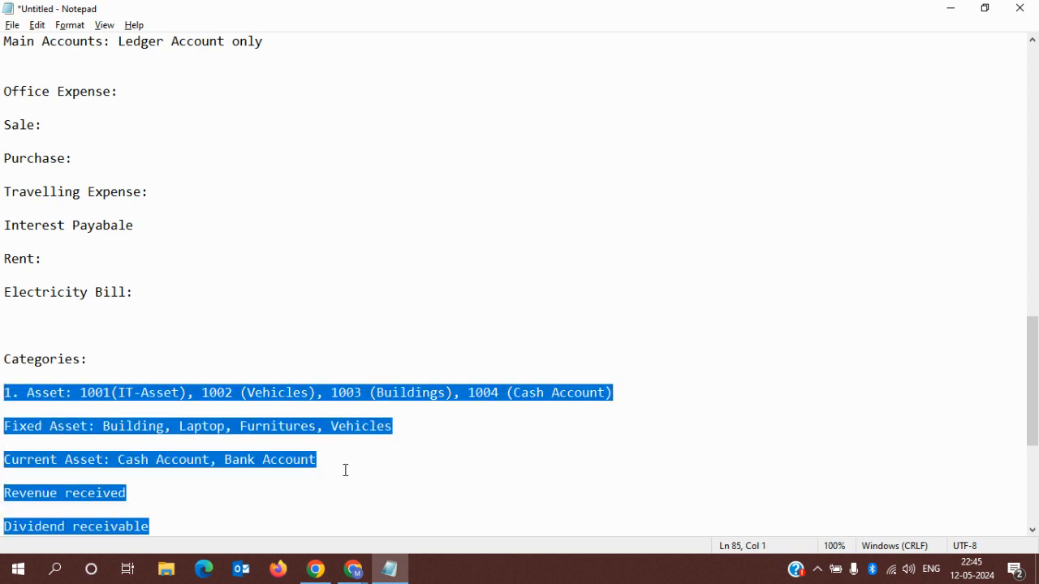
{"action": "left_click", "coordinate": [631, 387]}
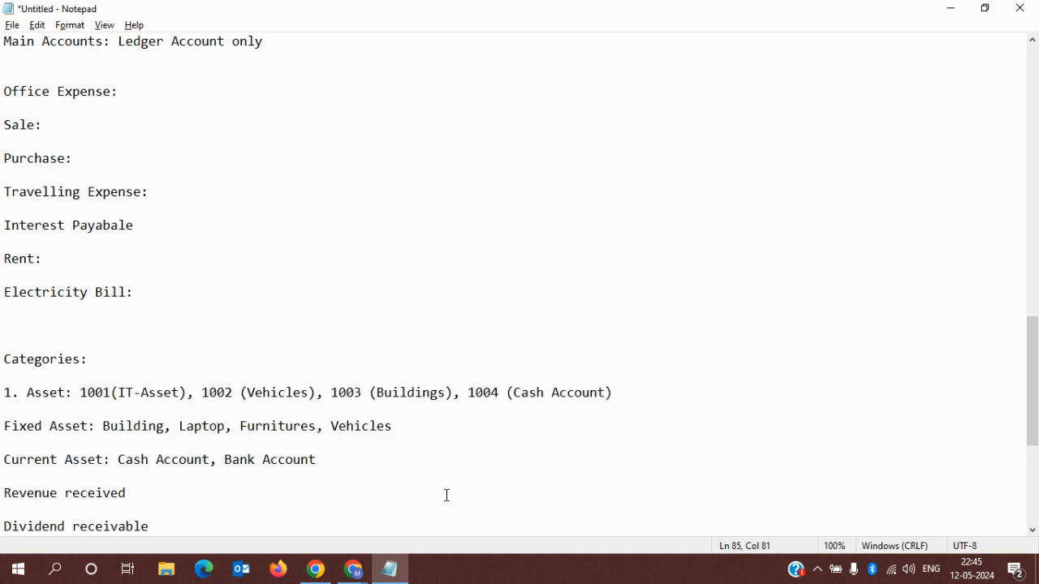
{"action": "left_click", "coordinate": [291, 518]}
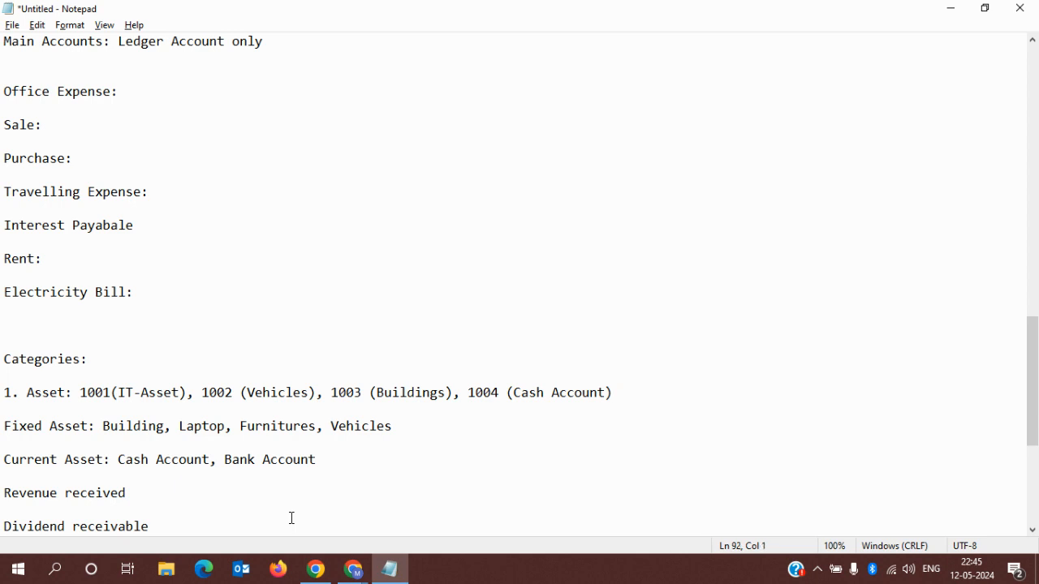
- Delete the Fixed Asset, Current Asset, Revenue received and Dividend receivable lines along with the extra blank lines above "2."
{"action": "left_click", "coordinate": [188, 526]}
{"action": "key", "text": "shift+Home"}
{"action": "key", "text": "shift+Up"}
{"action": "key", "text": "shift+Up"}
{"action": "key", "text": "shift+Up"}
{"action": "key", "text": "shift+Up"}
{"action": "key", "text": "shift+Up"}
{"action": "key", "text": "shift+Up"}
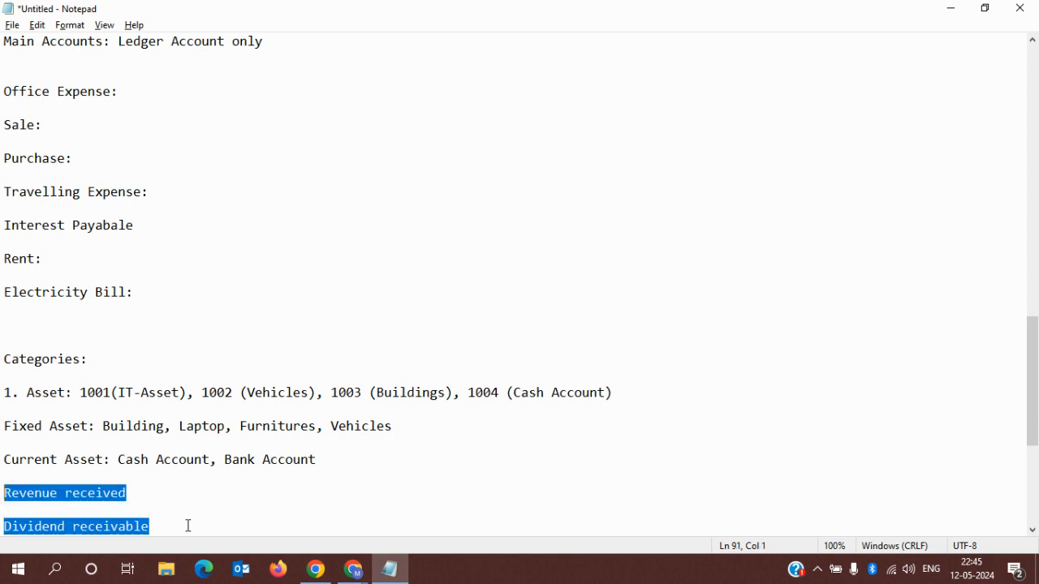
{"action": "key", "text": "BackSpace"}
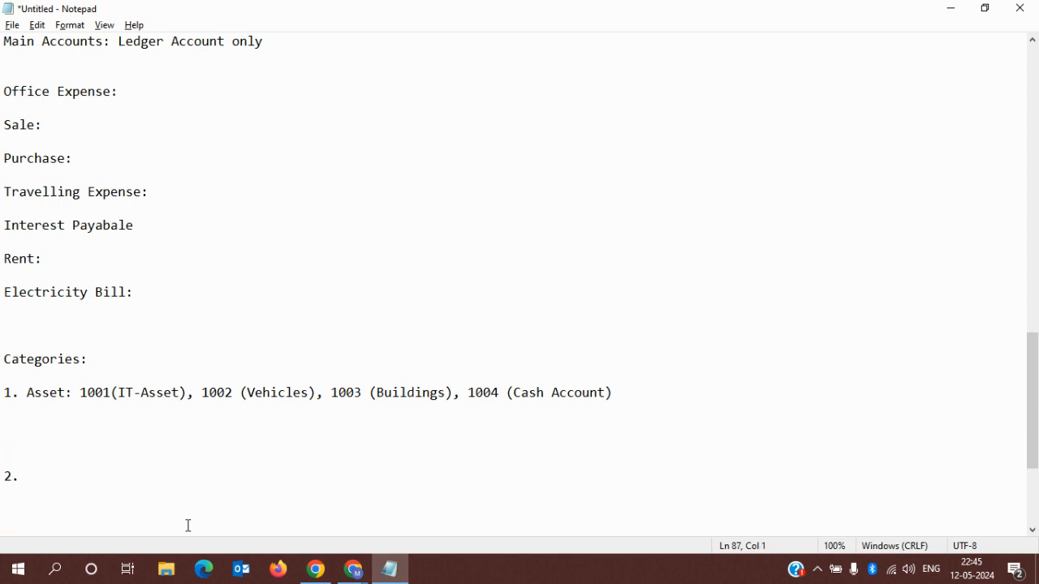
{"action": "key", "text": "BackSpace"}
{"action": "key", "text": "BackSpace"}
{"action": "key", "text": "BackSpace"}
- Complete item 2 with "Liability: Rent Account, Electricity Bill, Fuel Expenses"
{"action": "left_click", "coordinate": [43, 420]}
{"action": "type", "text": "Liability"}
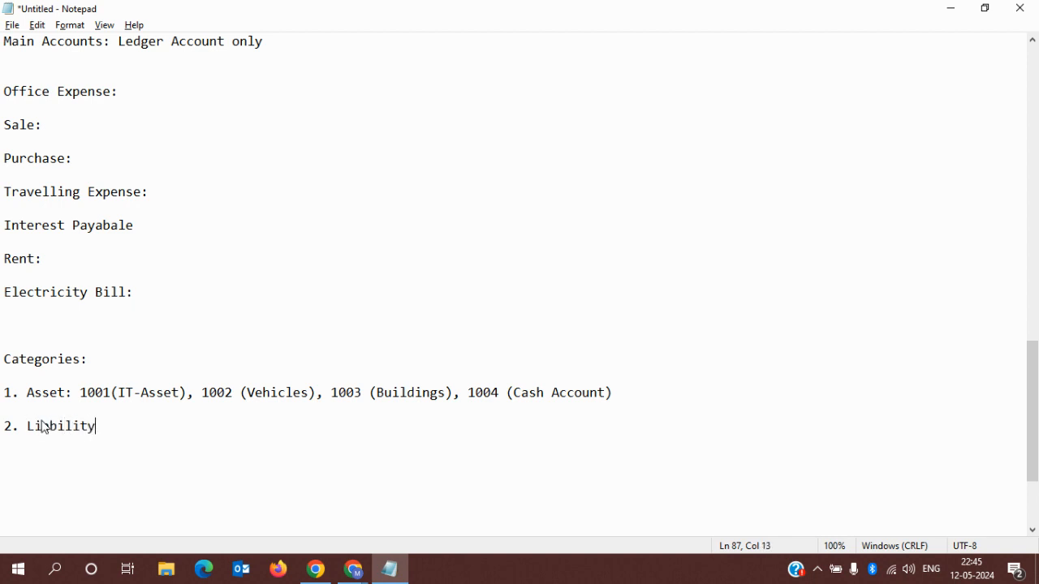
{"action": "type", "text": ": Rent Account, Ele"}
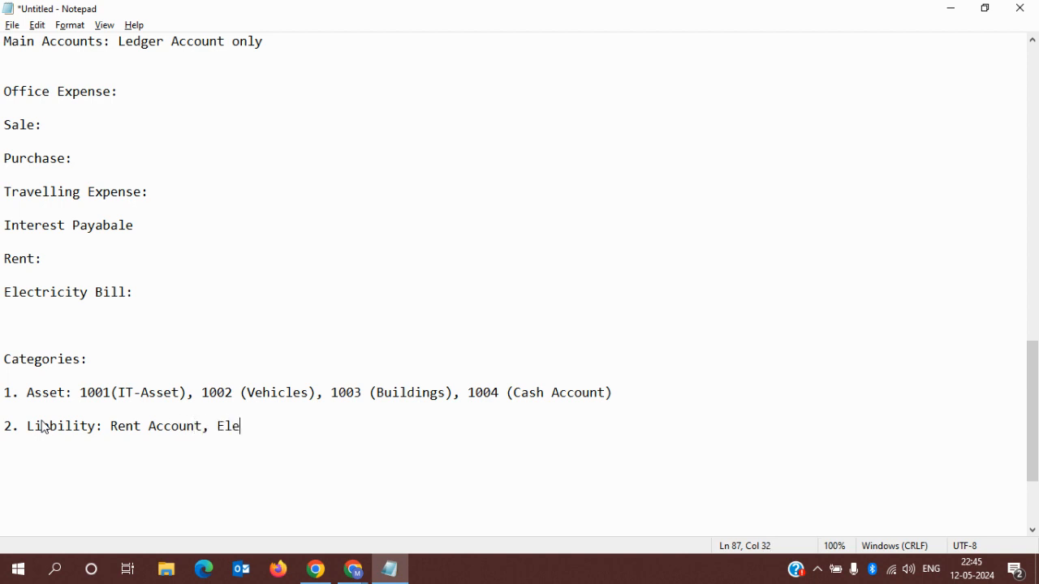
{"action": "type", "text": "ctricity Bill, Fuel Expenses"}
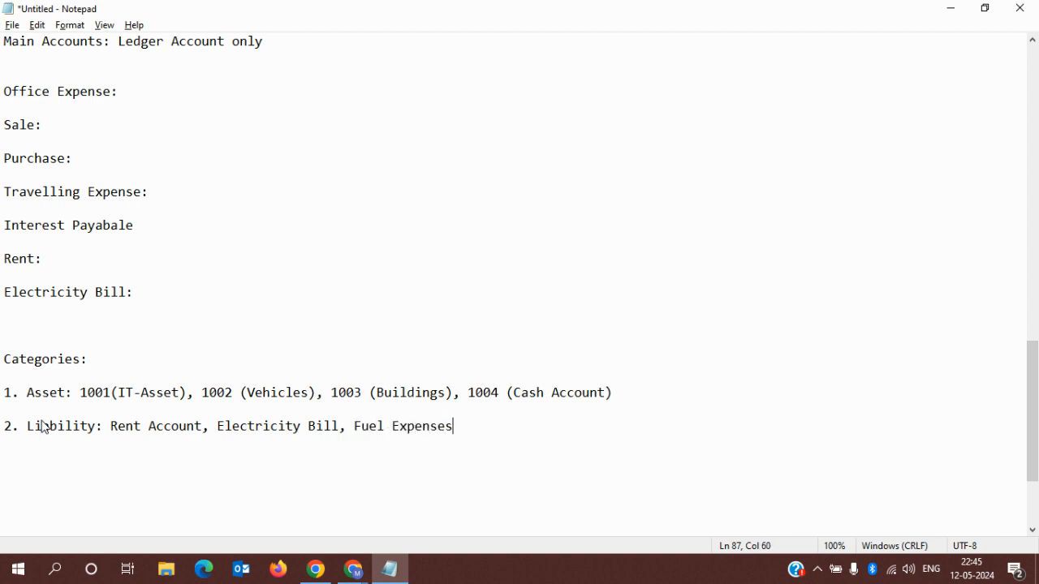
- Remove ", Fuel Expenses" from the end of the Liability line
{"action": "key", "text": "BackSpace"}
{"action": "key", "text": "BackSpace"}
{"action": "key", "text": "BackSpace"}
{"action": "key", "text": "BackSpace"}
{"action": "key", "text": "BackSpace"}
{"action": "key", "text": "BackSpace"}
{"action": "key", "text": "BackSpace"}
{"action": "key", "text": "BackSpace"}
{"action": "key", "text": "BackSpace"}
{"action": "key", "text": "BackSpace"}
{"action": "key", "text": "BackSpace"}
{"action": "key", "text": "BackSpace"}
{"action": "key", "text": "BackSpace"}
{"action": "key", "text": "BackSpace"}
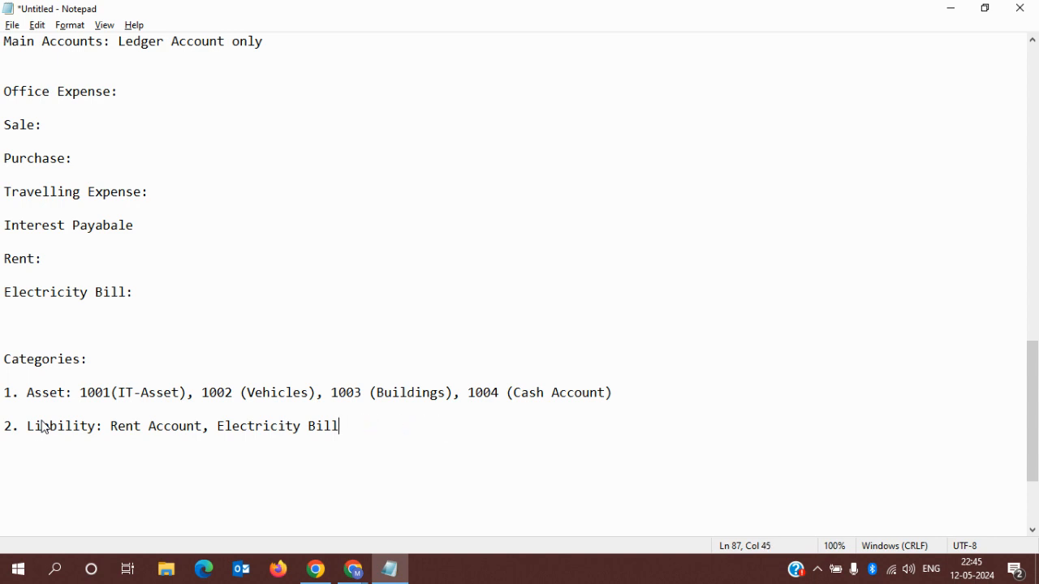
- Highlight "Rent Account, Electricity Bill" on the Liability line, and clear the selection
{"action": "key", "text": "shift+Left"}
{"action": "key", "text": "shift+Left"}
{"action": "key", "text": "shift+Left"}
{"action": "key", "text": "shift+Left"}
{"action": "key", "text": "shift+Left"}
{"action": "key", "text": "shift+Left"}
{"action": "key", "text": "shift+Left"}
{"action": "key", "text": "shift+Left"}
{"action": "key", "text": "shift+Left"}
{"action": "key", "text": "shift+Left"}
{"action": "key", "text": "shift+Left"}
{"action": "key", "text": "shift+Left"}
{"action": "key", "text": "shift+Left"}
{"action": "key", "text": "shift+Left"}
{"action": "key", "text": "shift+Left"}
{"action": "key", "text": "shift+Left"}
{"action": "key", "text": "shift+Left"}
{"action": "key", "text": "shift+Left"}
{"action": "key", "text": "shift+Left"}
{"action": "key", "text": "shift+Left"}
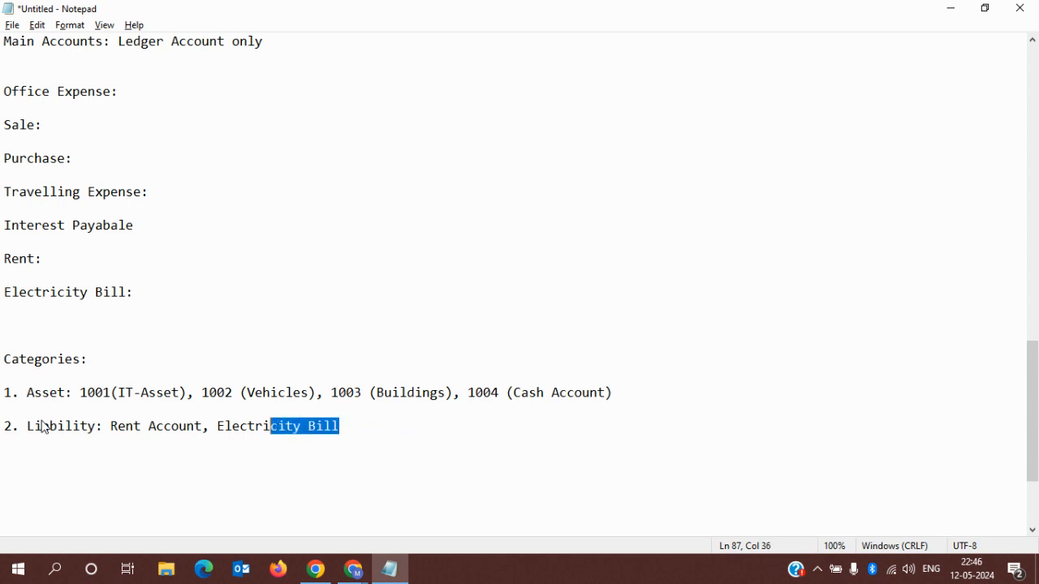
{"action": "key", "text": "shift+Left"}
{"action": "key", "text": "shift+Left"}
{"action": "key", "text": "shift+Left"}
{"action": "key", "text": "shift+Left"}
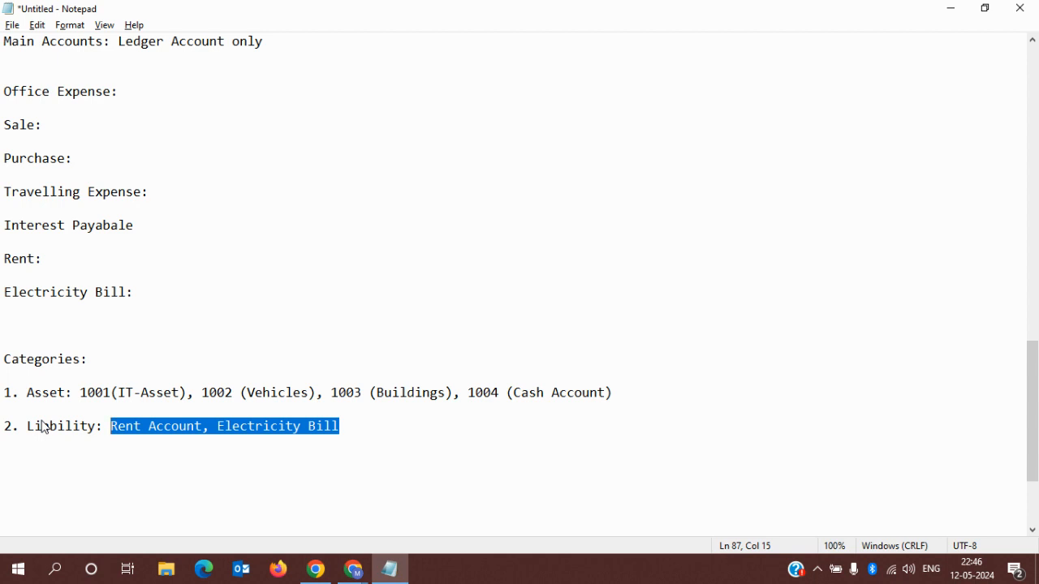
{"action": "key", "text": "Right"}
- Add the third category "3. Expenses" below the Liability line, separated by a blank line
{"action": "key", "text": "Down"}
{"action": "key", "text": "Up"}
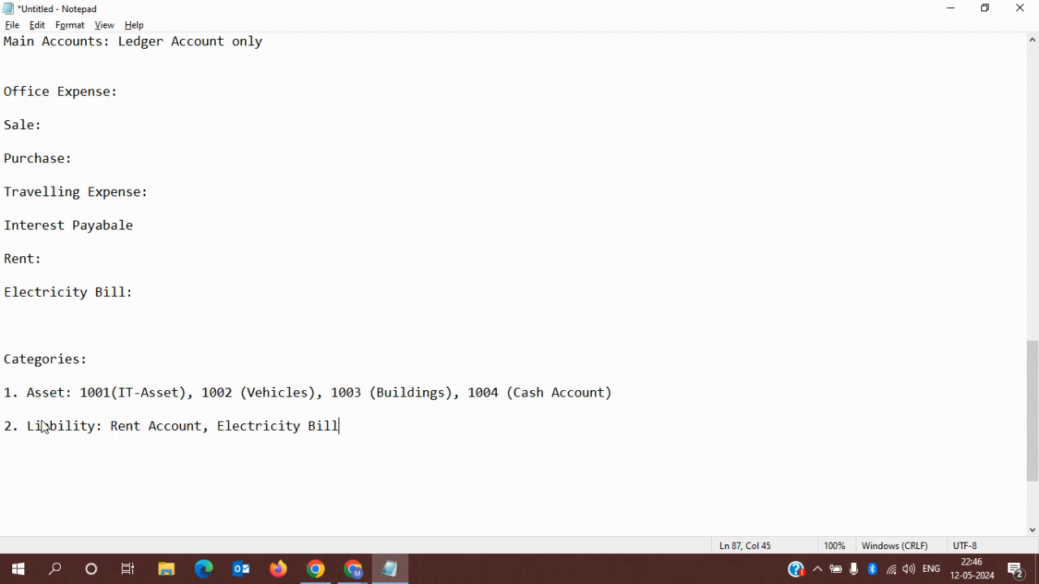
{"action": "key", "text": "Down"}
{"action": "key", "text": "Return"}
{"action": "type", "text": "3. Expenses"}
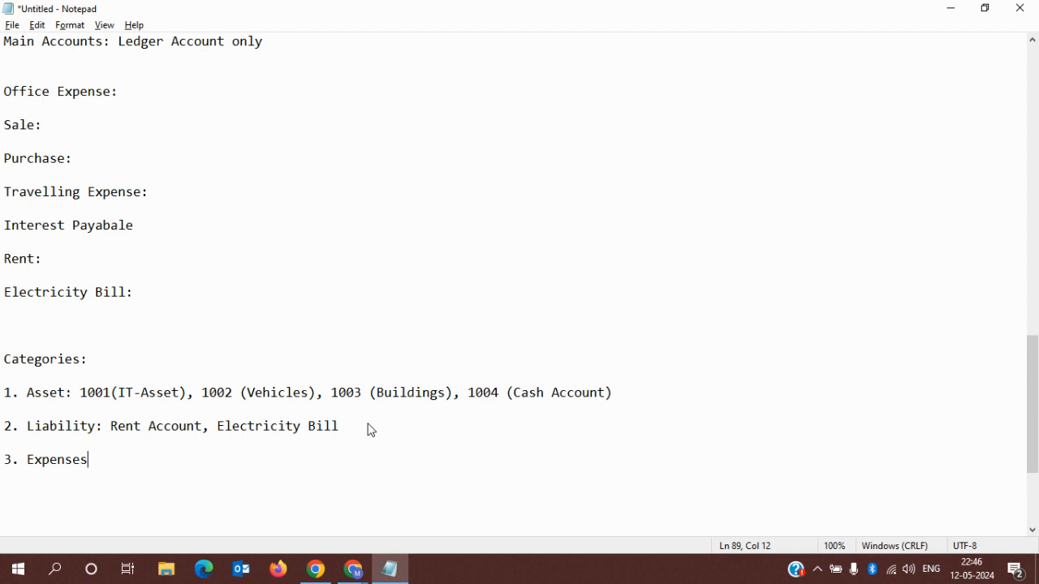
- Change item 3 to "3. Expense: Rent" and remove "Rent Account, " from the Liability line
{"action": "key", "text": "BackSpace"}
{"action": "type", "text": ": Rent"}
{"action": "left_click_drag", "start_coordinate": [202, 426], "coordinate": [111, 435]}
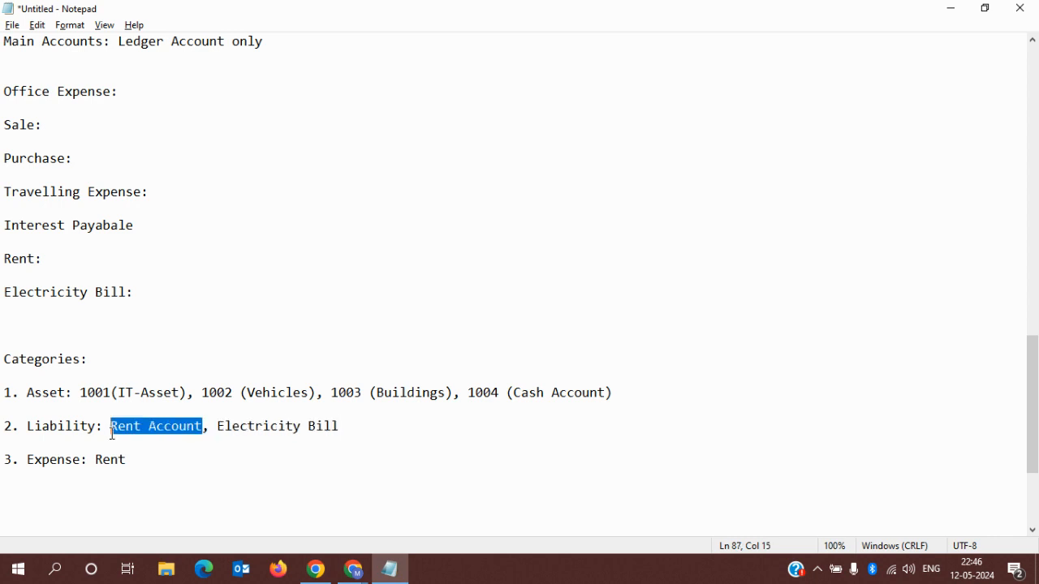
{"action": "key", "text": "BackSpace"}
{"action": "left_click", "coordinate": [127, 428]}
{"action": "key", "text": "BackSpace"}
{"action": "key", "text": "BackSpace"}
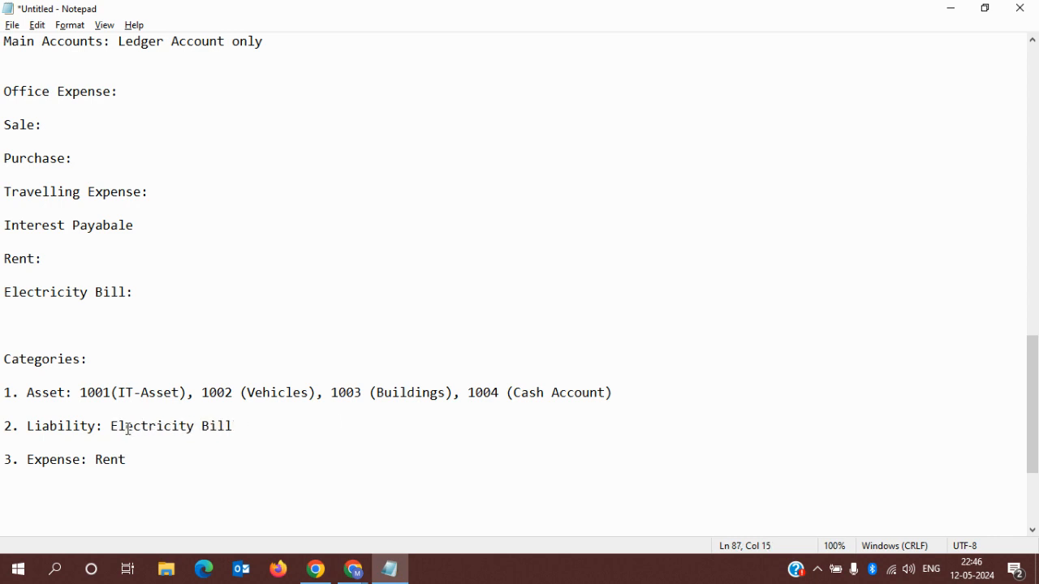
- Append ", and other related bills that needs to be paid" to the Liability line, and highlight "1001" on the Asset line
{"action": "left_click", "coordinate": [139, 459]}
{"action": "left_click", "coordinate": [250, 431]}
{"action": "type", "text": ", and other related bil"}
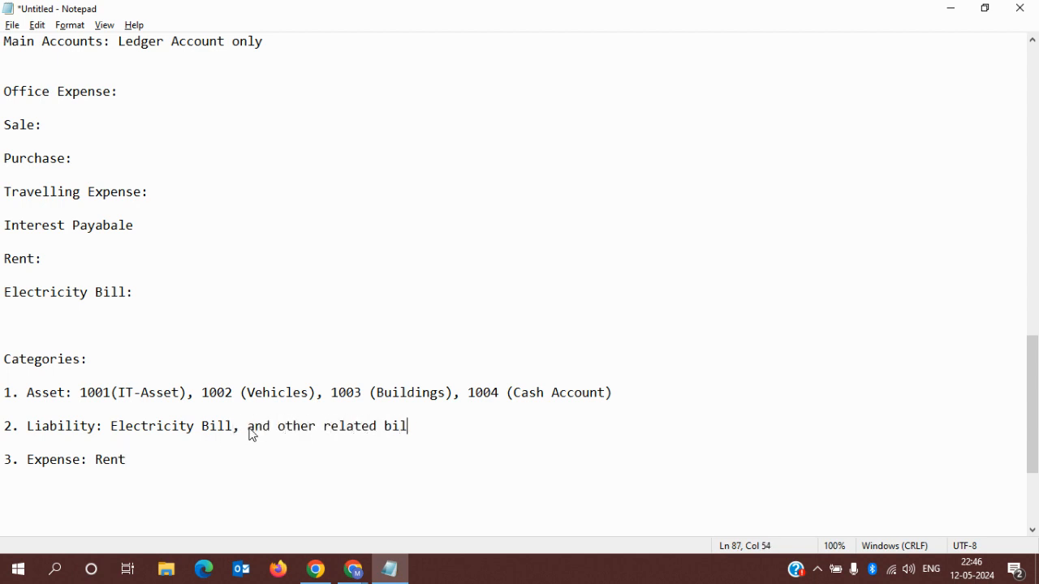
{"action": "type", "text": "ls that needs"}
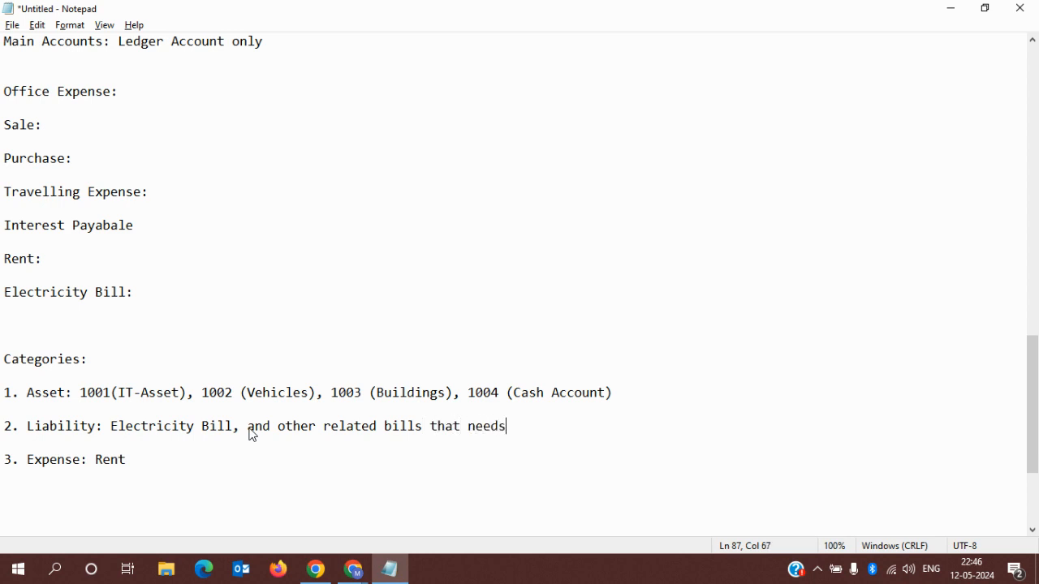
{"action": "type", "text": " to be paid"}
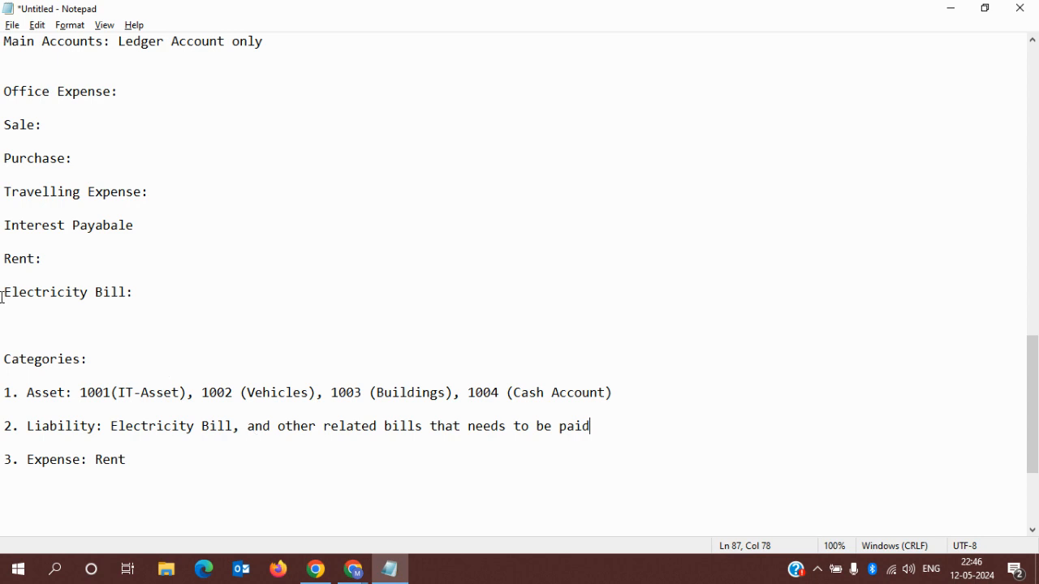
{"action": "left_click_drag", "start_coordinate": [81, 395], "coordinate": [110, 398]}
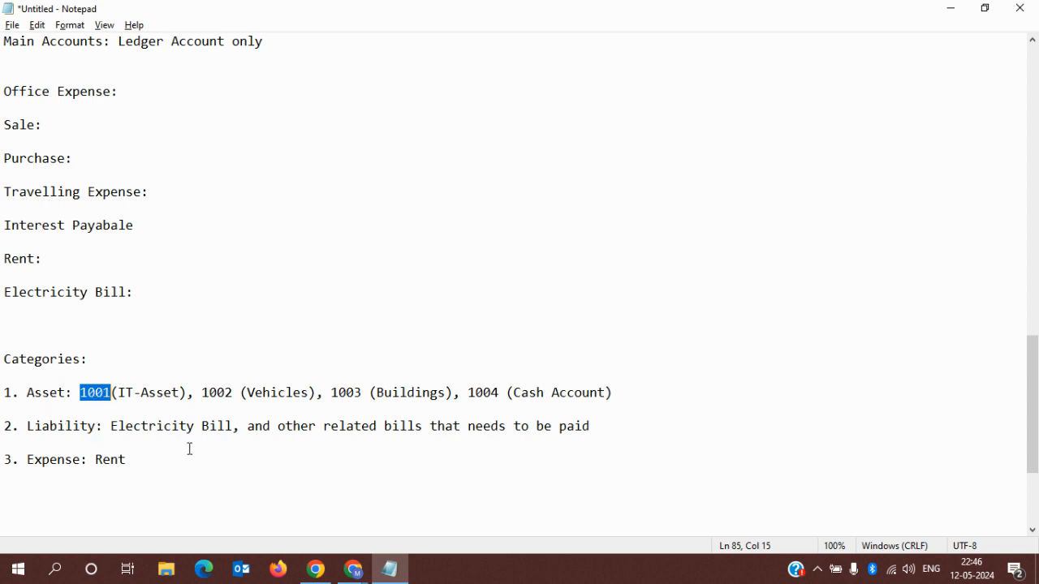
- Append ", electricty" to the Expense line and add "4. Revenue" below it, separated by a blank line
{"action": "left_click", "coordinate": [150, 453]}
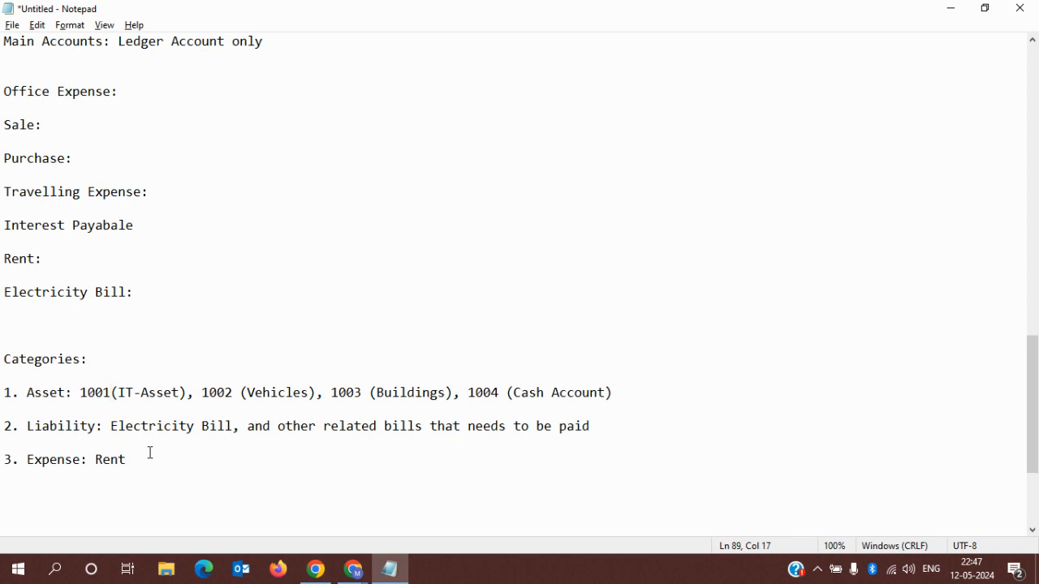
{"action": "type", "text": ", electricty"}
{"action": "key", "text": "Return"}
{"action": "key", "text": "Return"}
{"action": "type", "text": "4. Revenue"}
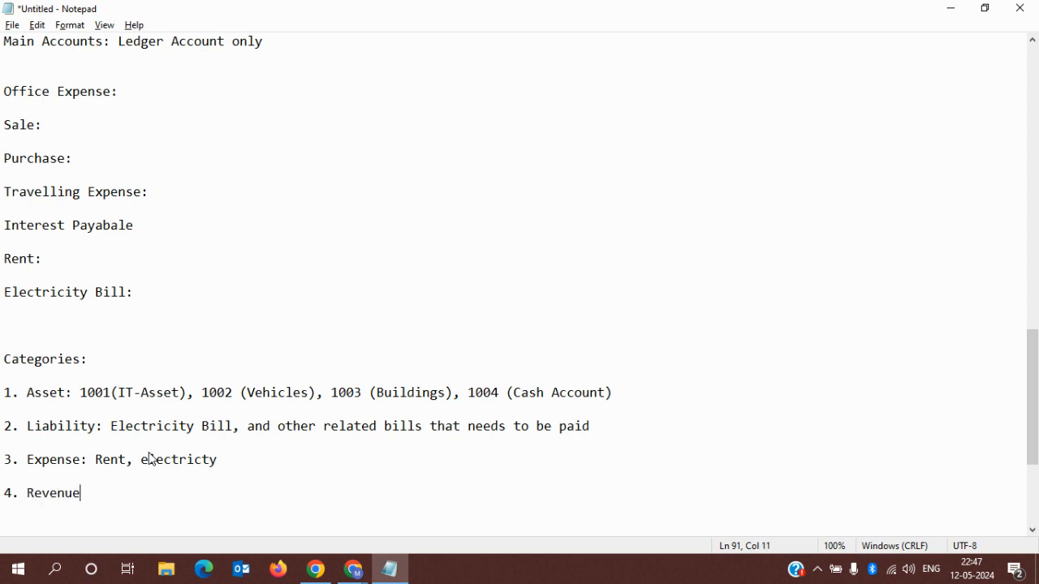
- Complete item 4 as "Revenue: Sale, Discount Received" and highlight "Discount Received"
{"action": "type", "text": ": Sale"}
{"action": "key", "text": "BackSpace"}
{"action": "type", "text": ", Discount Recei"}
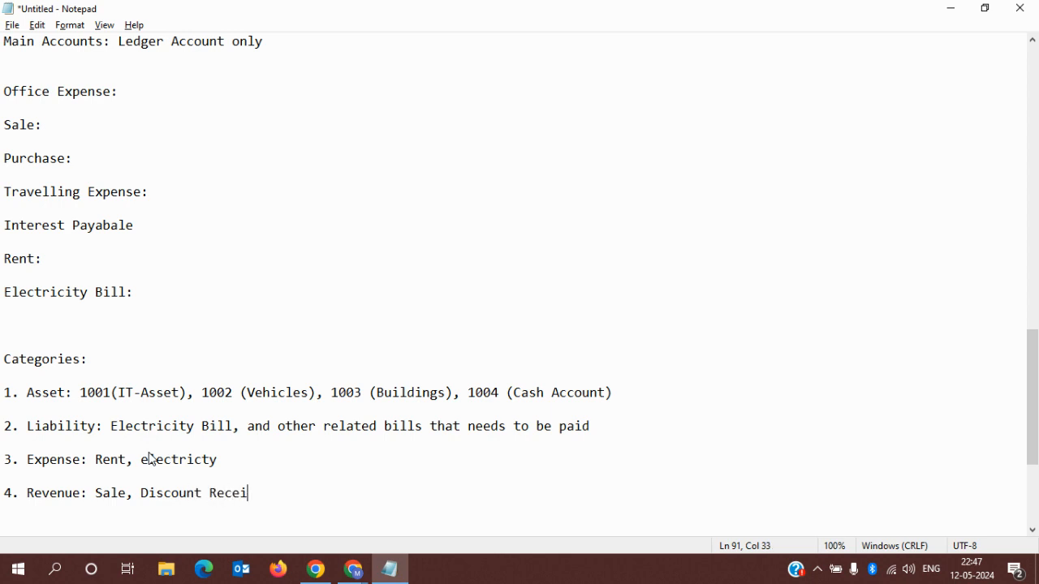
{"action": "type", "text": "ved"}
{"action": "left_click_drag", "start_coordinate": [142, 495], "coordinate": [267, 502]}
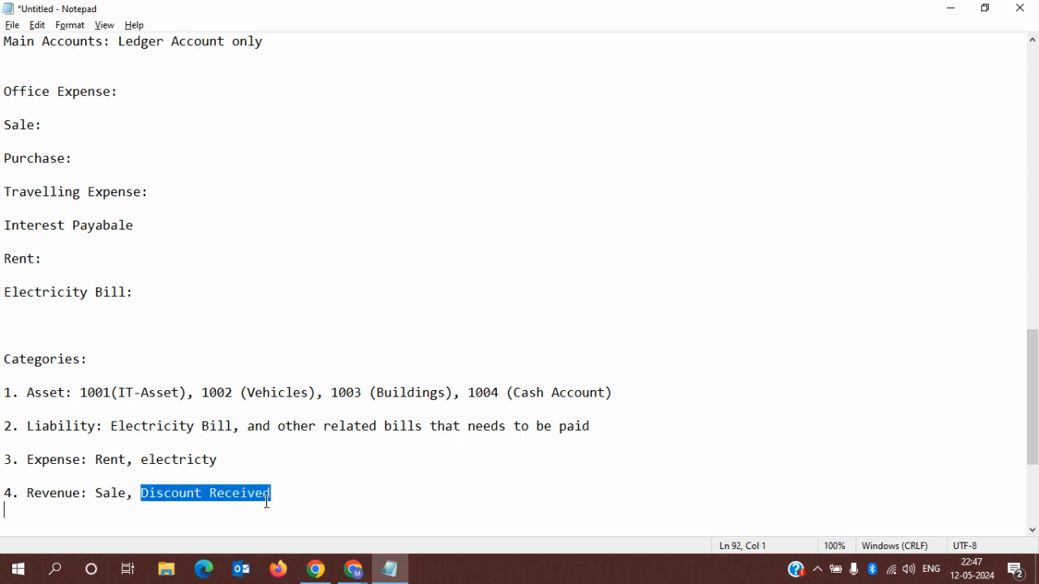
- Switch to Finance and Operations in Chrome and start a new main account in the L&T COA chart of accounts
{"action": "left_click_drag", "start_coordinate": [26, 393], "coordinate": [278, 493]}
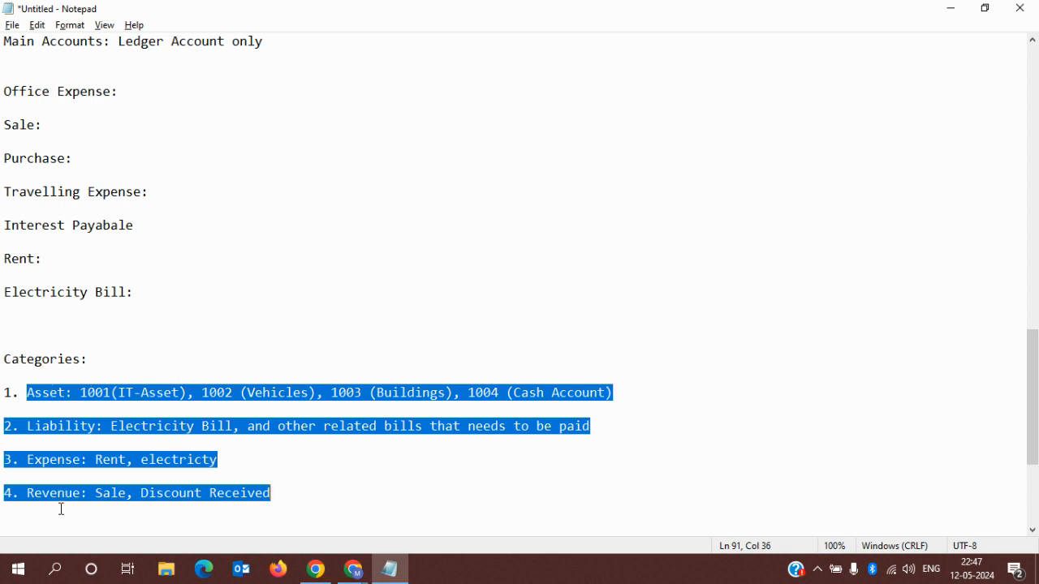
{"action": "left_click", "coordinate": [180, 395]}
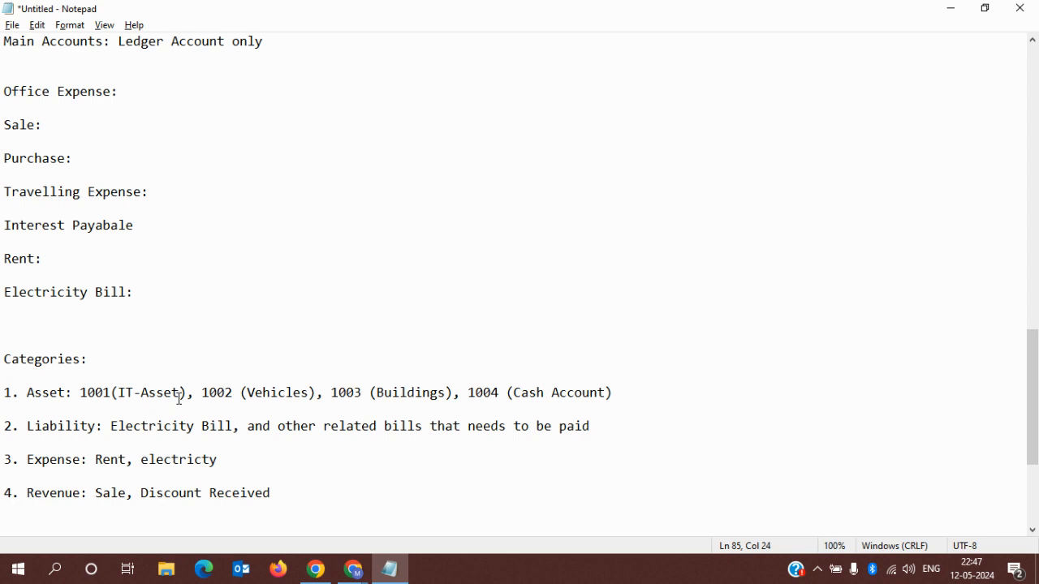
{"action": "left_click", "coordinate": [353, 569]}
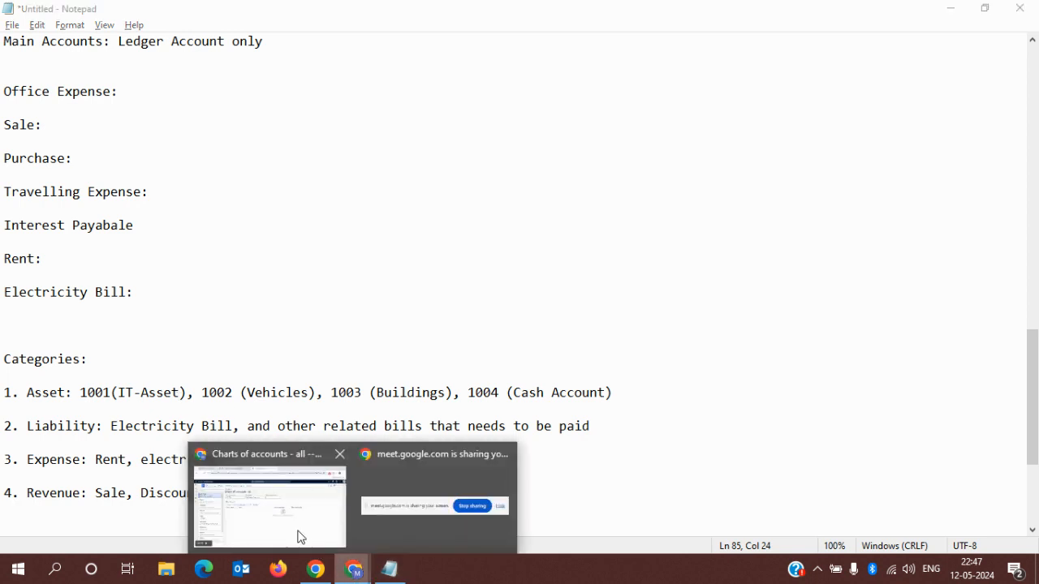
{"action": "left_click", "coordinate": [257, 514]}
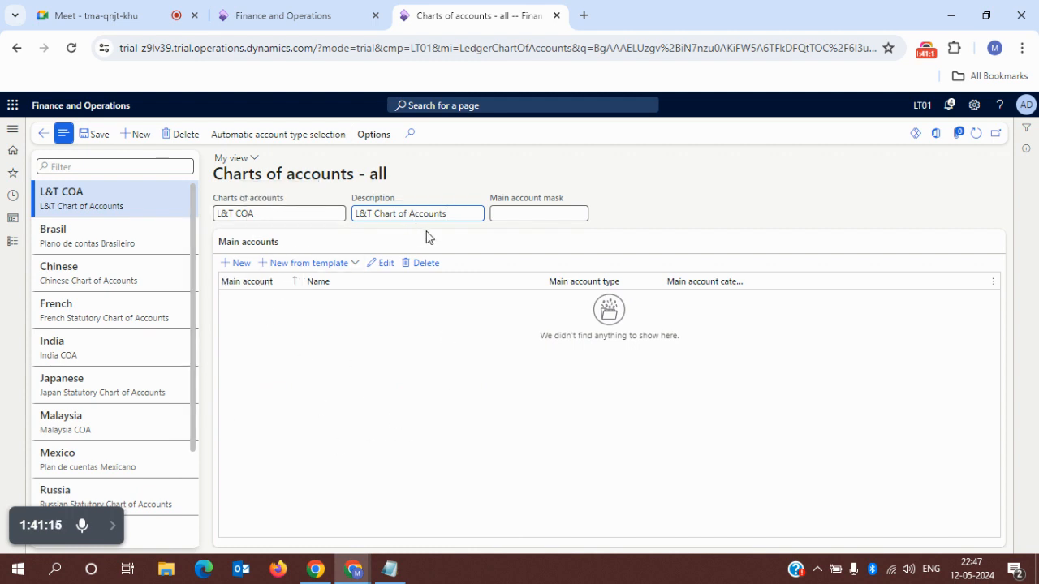
{"action": "left_click", "coordinate": [236, 265]}
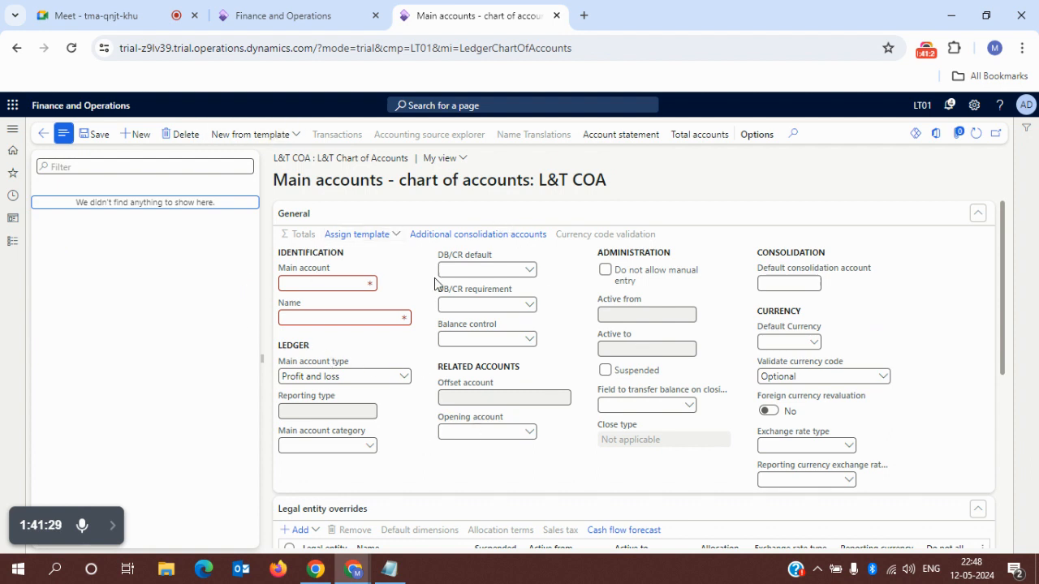
{"action": "left_click", "coordinate": [312, 281]}
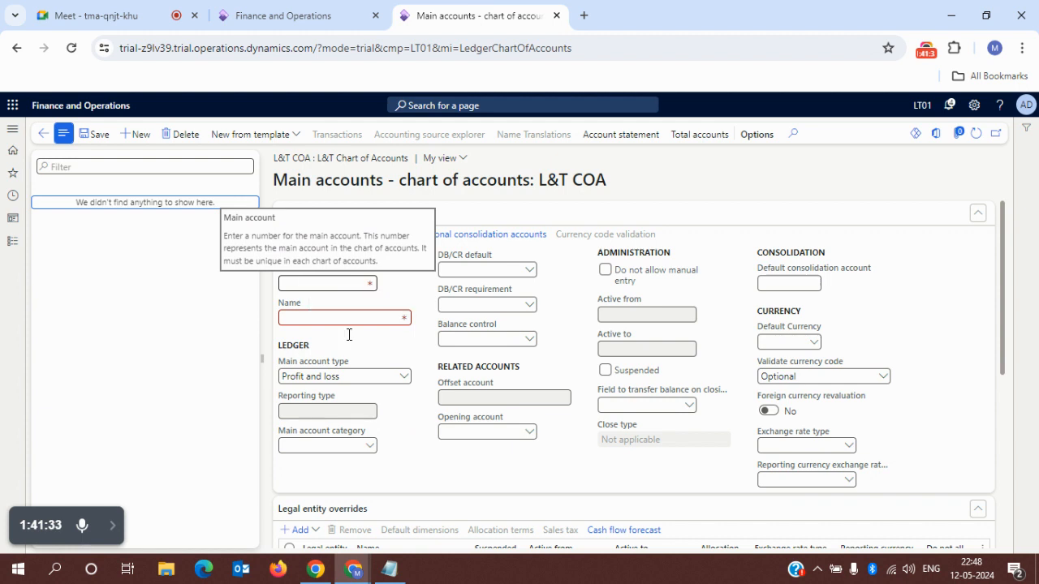
- Switch to the Notepad notes and add the line "Asset: 1 - 9999" several blank lines below the Revenue category
{"action": "left_click", "coordinate": [395, 575]}
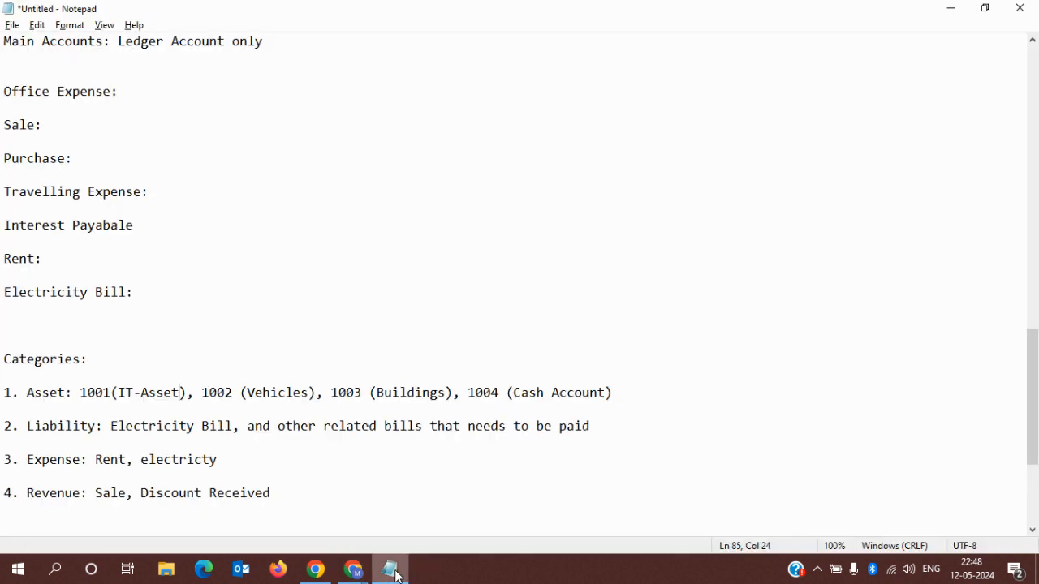
{"action": "left_click", "coordinate": [340, 494]}
{"action": "key", "text": "Return"}
{"action": "key", "text": "Return"}
{"action": "key", "text": "Return"}
{"action": "key", "text": "Return"}
{"action": "key", "text": "Return"}
{"action": "key", "text": "Return"}
{"action": "key", "text": "Return"}
{"action": "key", "text": "Return"}
{"action": "key", "text": "Return"}
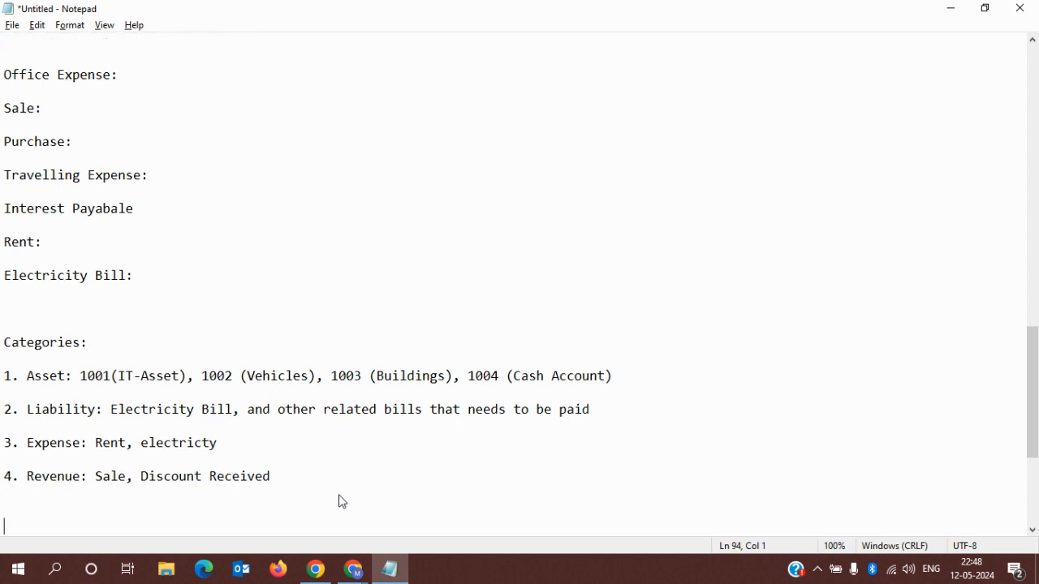
{"action": "key", "text": "Up"}
{"action": "type", "text": "Asset"}
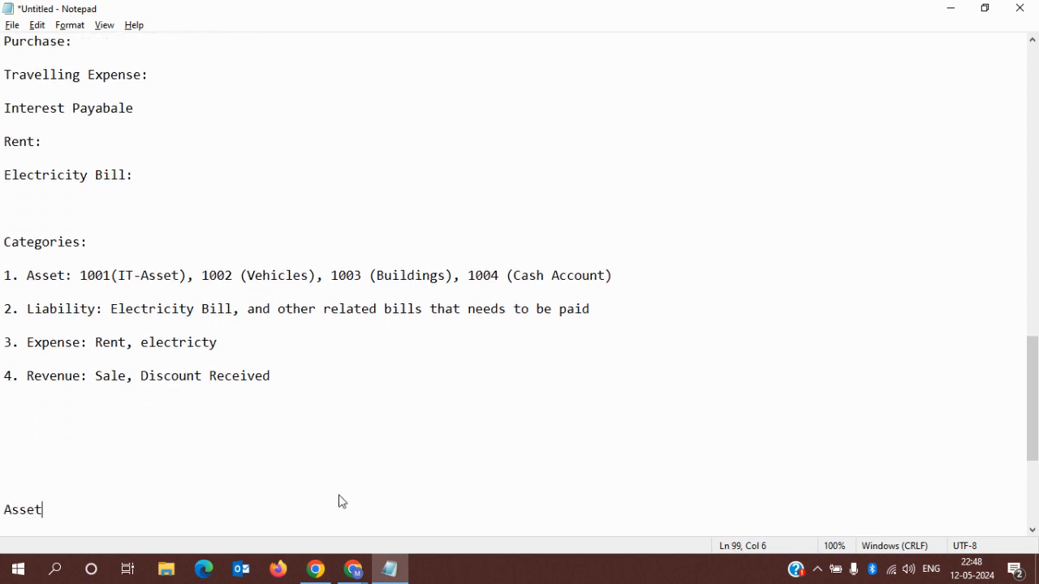
{"action": "type", "text": ":"}
{"action": "type", "text": "1 - 9999"}
- Highlight the number range on the new Asset line to examine it
{"action": "key", "text": "shift+Left"}
{"action": "key", "text": "shift+Left"}
{"action": "key", "text": "shift+Left"}
{"action": "key", "text": "shift+Left"}
{"action": "key", "text": "shift+Left"}
{"action": "key", "text": "shift+Left"}
{"action": "key", "text": "shift+Left"}
{"action": "key", "text": "shift+Left"}
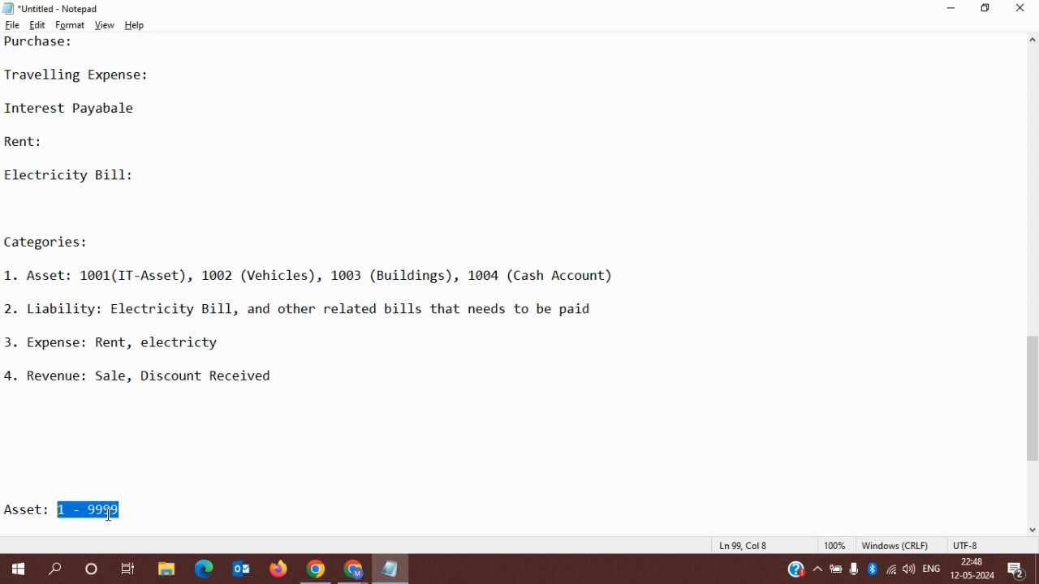
{"action": "key", "text": "Right"}
{"action": "key", "text": "Left"}
{"action": "key", "text": "Left"}
{"action": "key", "text": "Left"}
{"action": "key", "text": "Left"}
{"action": "key", "text": "Left"}
{"action": "key", "text": "Left"}
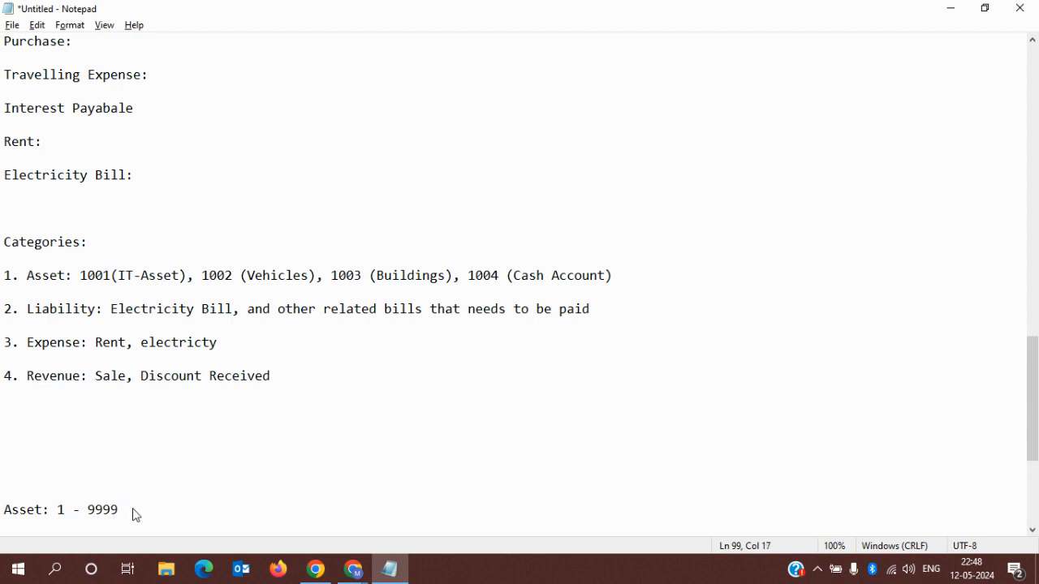
{"action": "type", "text": "--->"}
{"action": "key", "text": "BackSpace"}
{"action": "key", "text": "BackSpace"}
{"action": "key", "text": "BackSpace"}
{"action": "key", "text": "BackSpace"}
{"action": "key", "text": "BackSpace"}
- Add the line "Liability: 10000 - 10999" below the Asset range, leaving a blank line between them
{"action": "key", "text": "Return"}
{"action": "key", "text": "Return"}
{"action": "type", "text": "Li"}
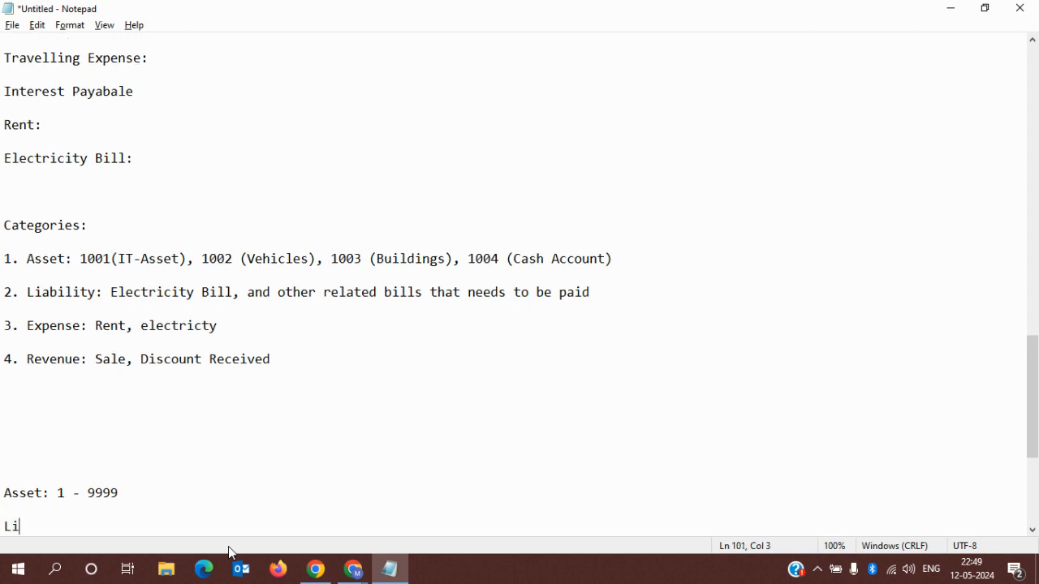
{"action": "type", "text": "ability:"}
{"action": "left_click", "coordinate": [127, 490]}
{"action": "left_click", "coordinate": [87, 493]}
{"action": "left_click_drag", "start_coordinate": [88, 493], "coordinate": [120, 494]}
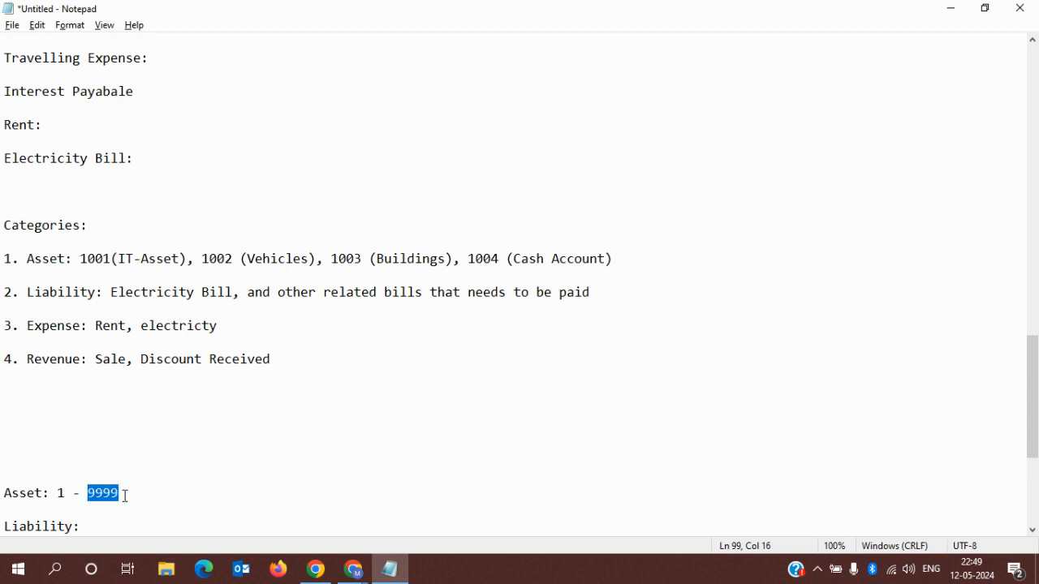
{"action": "left_click", "coordinate": [120, 493]}
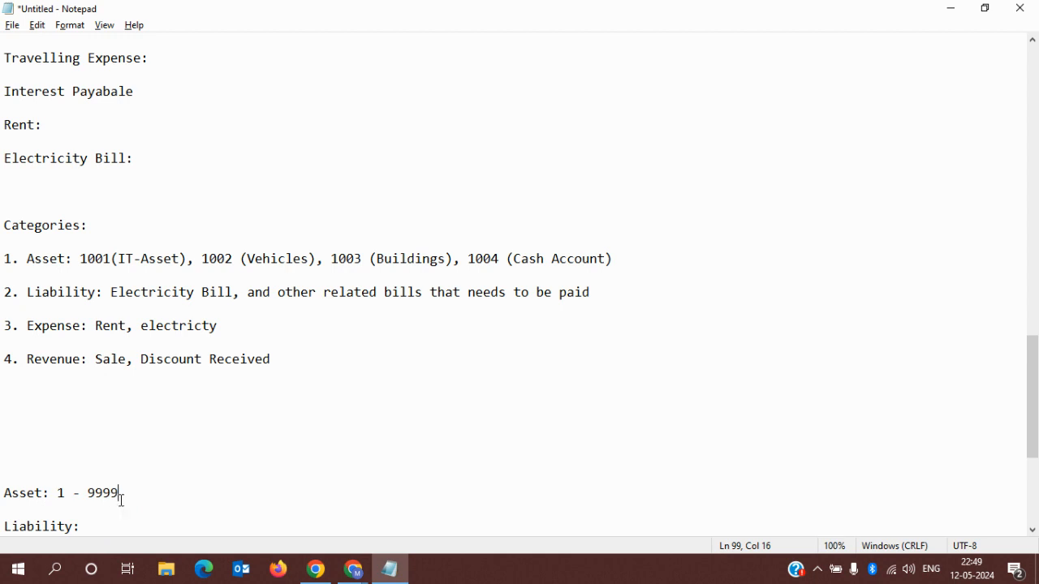
{"action": "left_click", "coordinate": [106, 527]}
{"action": "type", "text": "10000 -"}
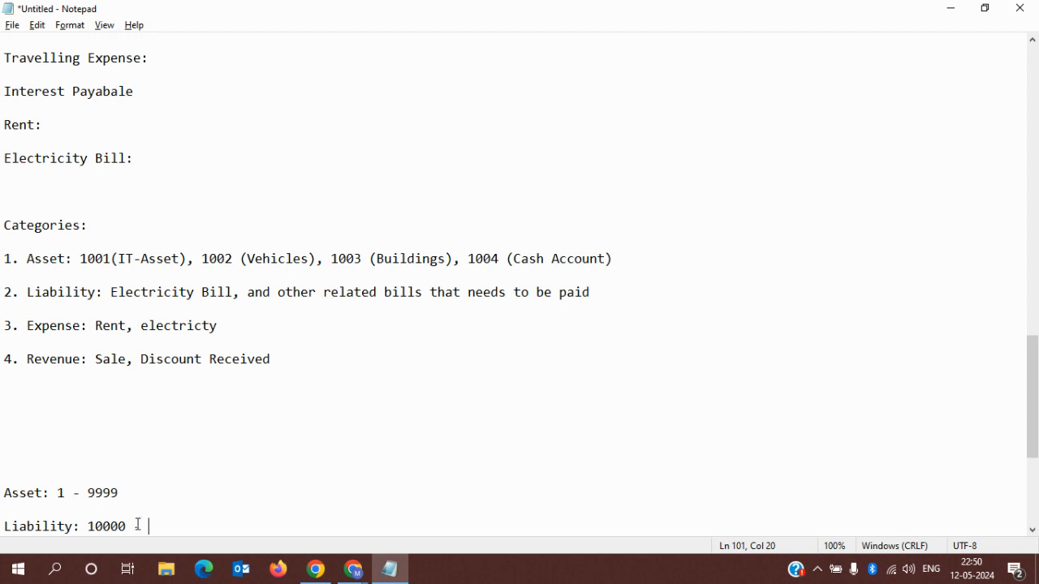
{"action": "left_click_drag", "start_coordinate": [58, 493], "coordinate": [124, 493]}
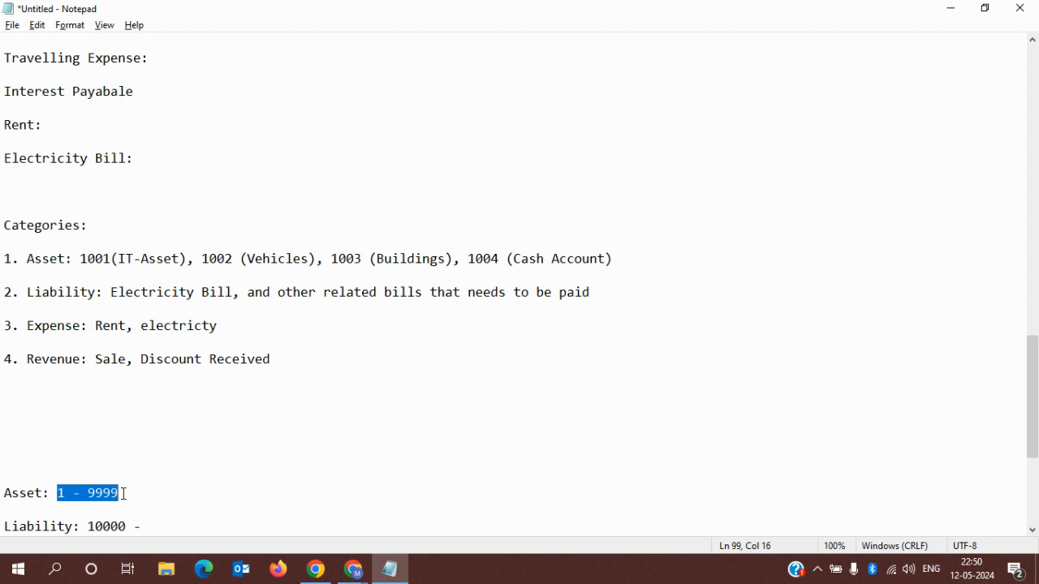
{"action": "left_click", "coordinate": [155, 531]}
{"action": "type", "text": "109"}
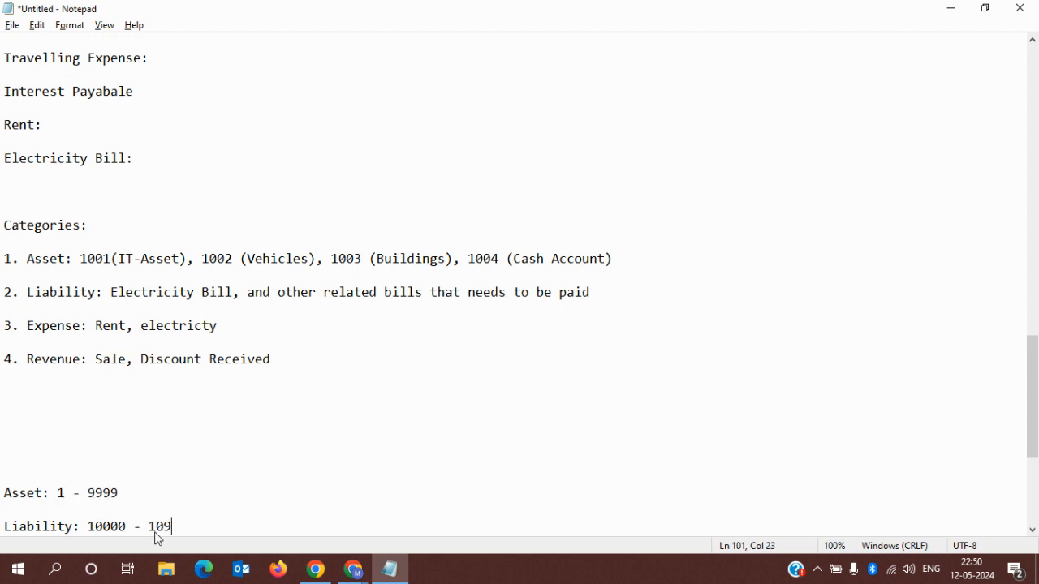
{"action": "type", "text": "9"}
{"action": "type", "text": "9"}
{"action": "key", "text": "Return"}
{"action": "key", "text": "Return"}
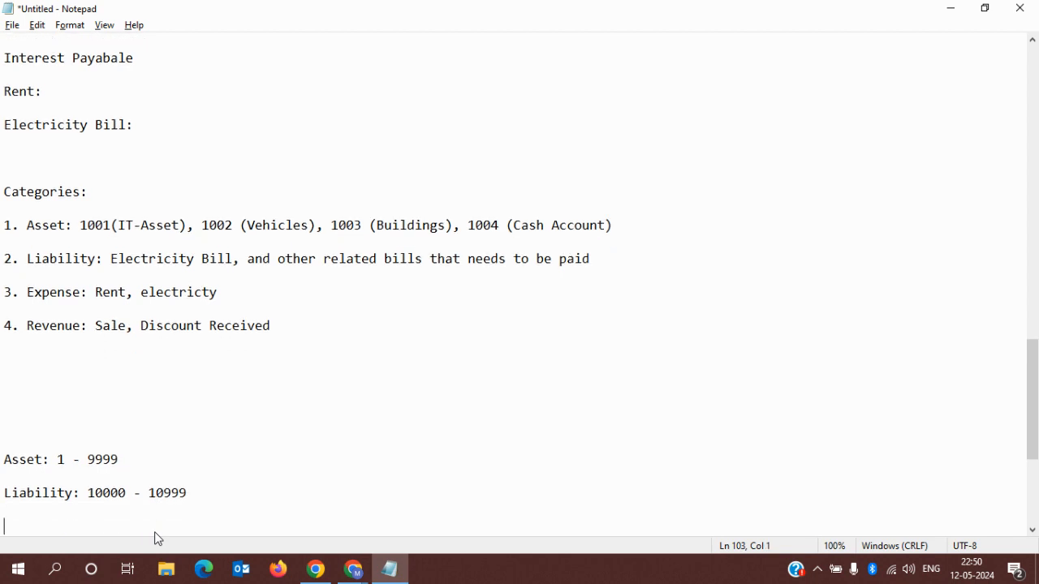
- Add the lines "Expense: 11000 - 11999" and "Revenue: 12000 - 12999" below the Liability range
{"action": "type", "text": "Expense: 11000 - 11999"}
{"action": "key", "text": "Return"}
{"action": "key", "text": "Return"}
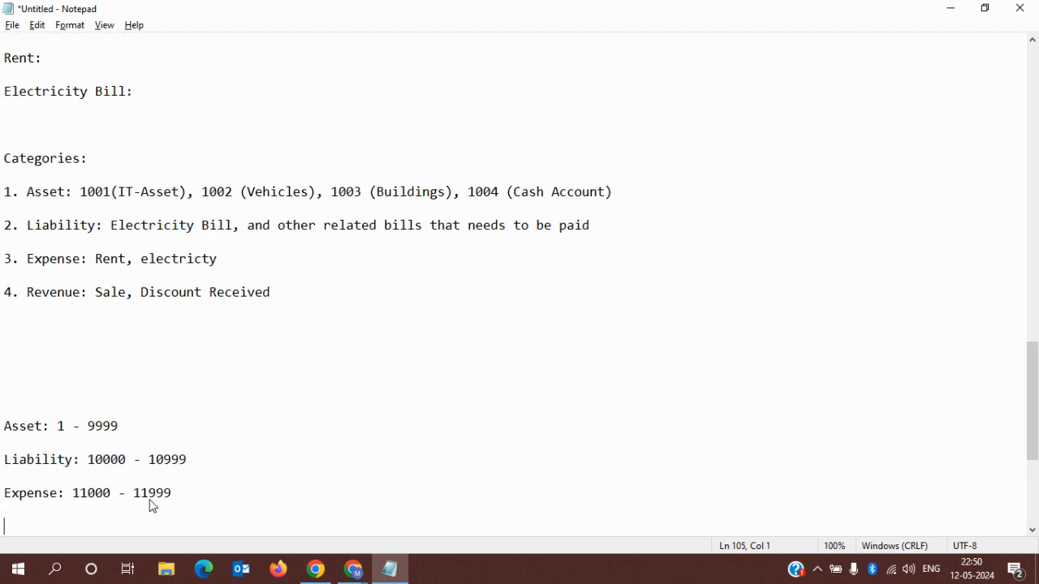
{"action": "type", "text": "Revenue: 12000 - 12999"}
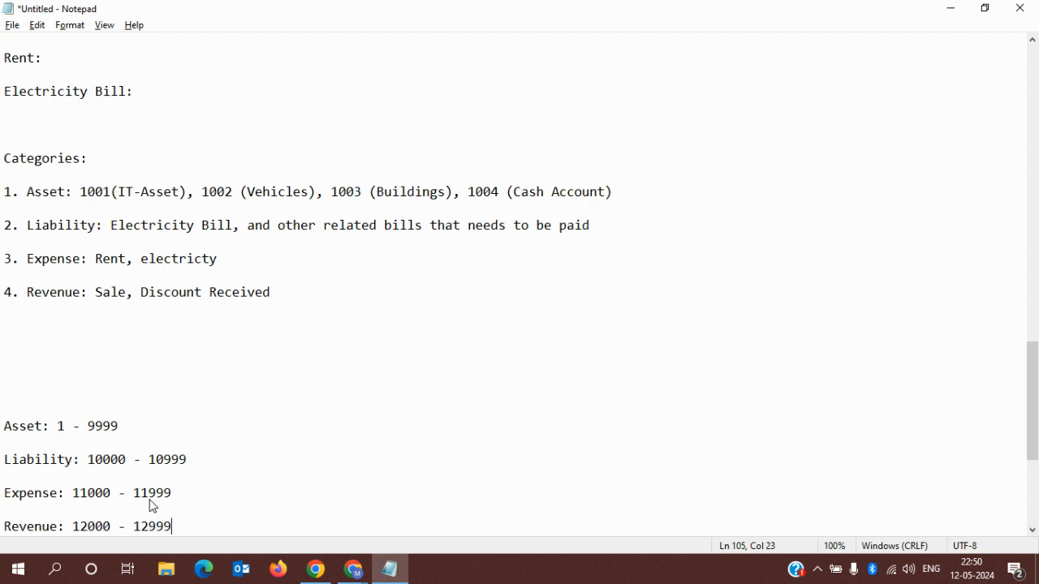
- Examine the number ranges on the Revenue and Expense lines by highlighting parts of them
{"action": "key", "text": "shift+Left"}
{"action": "key", "text": "shift+Left"}
{"action": "key", "text": "shift+Left"}
{"action": "key", "text": "shift+Left"}
{"action": "key", "text": "shift+Left"}
{"action": "key", "text": "shift+Left"}
{"action": "key", "text": "shift+Left"}
{"action": "key", "text": "shift+Left"}
{"action": "key", "text": "shift+Left"}
{"action": "key", "text": "shift+Left"}
{"action": "key", "text": "shift+Left"}
{"action": "key", "text": "shift+Left"}
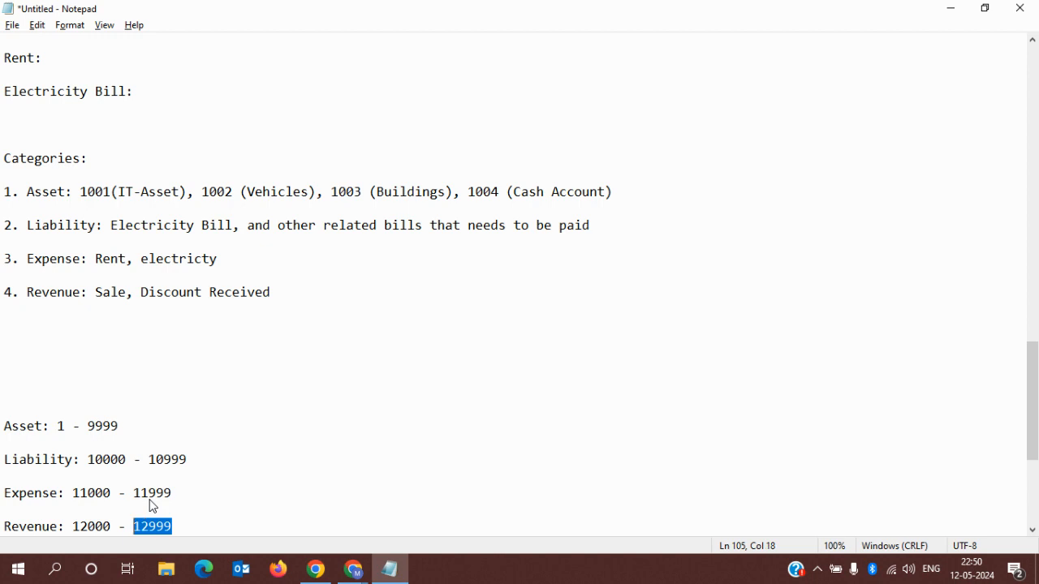
{"action": "left_click", "coordinate": [150, 505]}
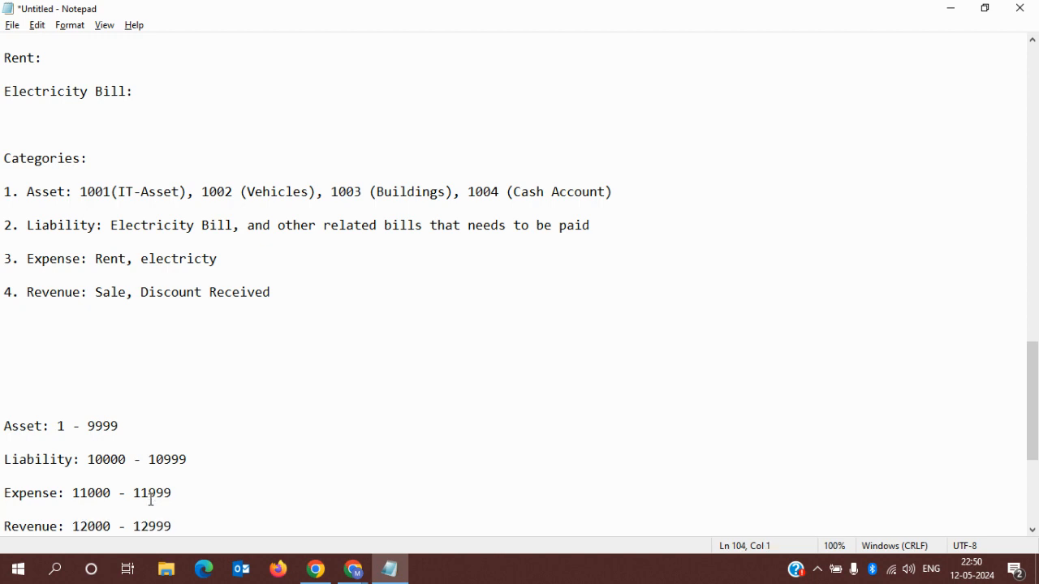
{"action": "key", "text": "Right"}
{"action": "key", "text": "Right"}
{"action": "key", "text": "Right"}
{"action": "key", "text": "Right"}
{"action": "key", "text": "Right"}
{"action": "key", "text": "Right"}
{"action": "key", "text": "Right"}
{"action": "key", "text": "Right"}
{"action": "key", "text": "shift+Right"}
{"action": "key", "text": "shift+Right"}
{"action": "key", "text": "shift+Right"}
{"action": "key", "text": "shift+Right"}
{"action": "key", "text": "shift+Right"}
{"action": "key", "text": "shift+Right"}
{"action": "key", "text": "shift+Right"}
{"action": "key", "text": "shift+Right"}
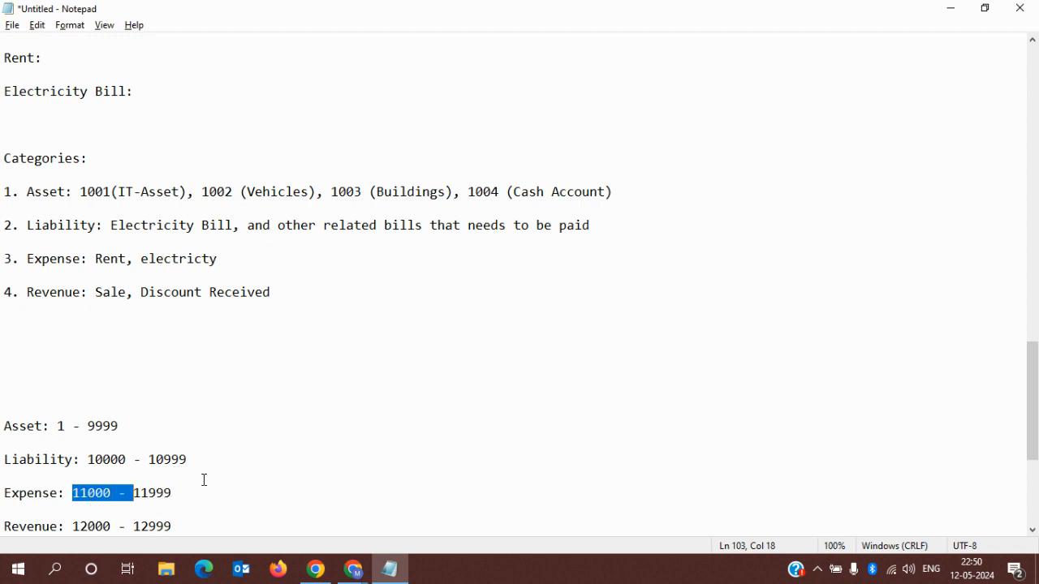
- Append the example account "- 11345 (Fuel Expenses)" after the range on the Expense line
{"action": "left_click", "coordinate": [239, 492]}
{"action": "type", "text": "- 11345"}
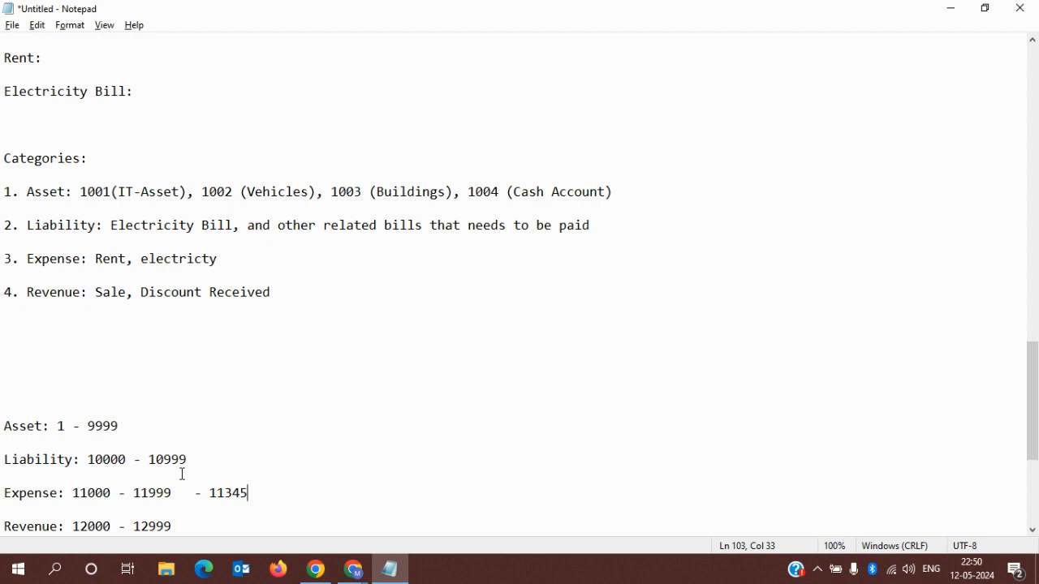
{"action": "left_click_drag", "start_coordinate": [209, 494], "coordinate": [234, 499]}
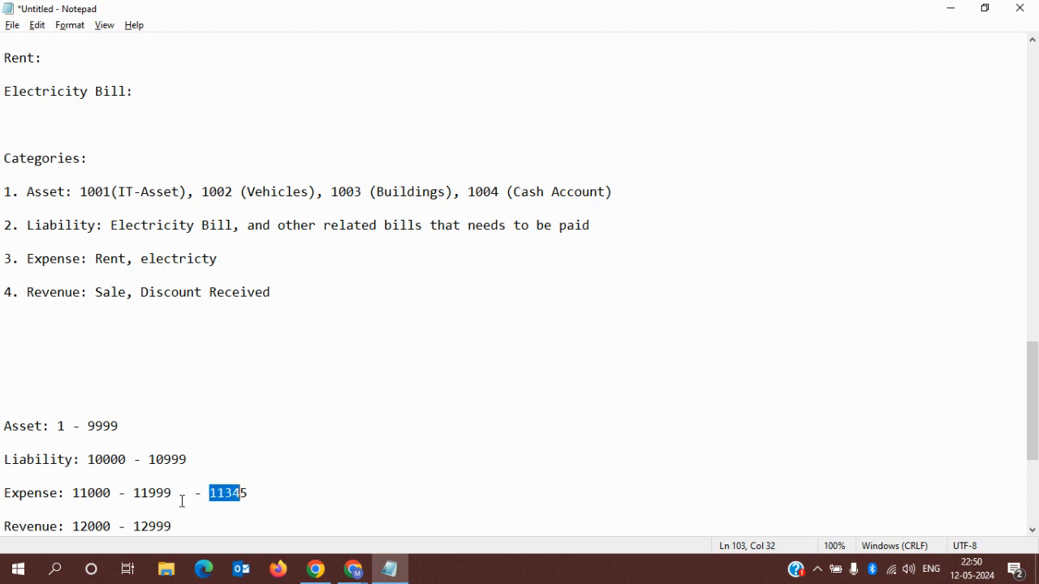
{"action": "left_click_drag", "start_coordinate": [172, 494], "coordinate": [79, 496]}
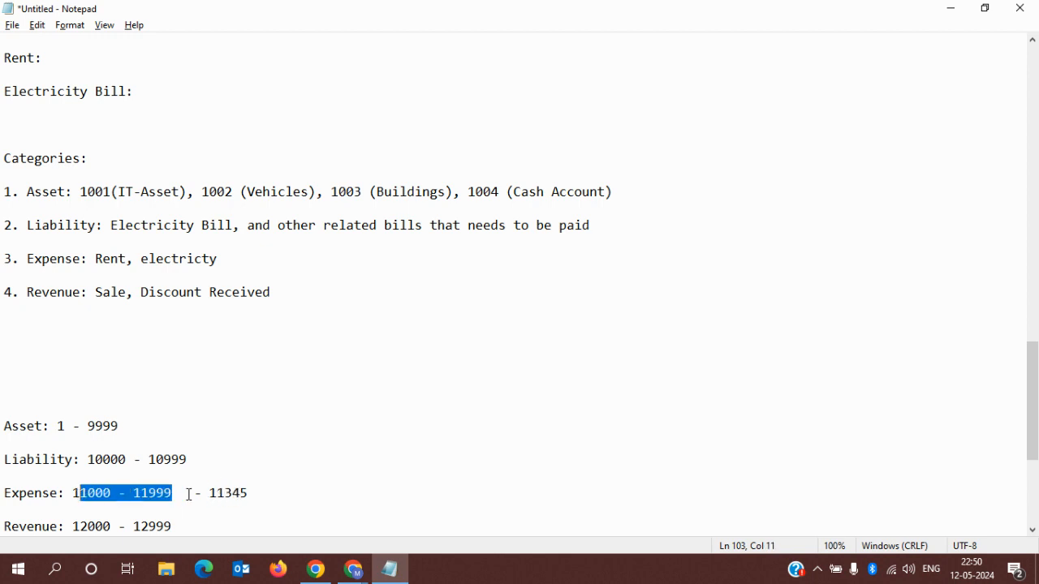
{"action": "left_click", "coordinate": [260, 494]}
{"action": "type", "text": "("}
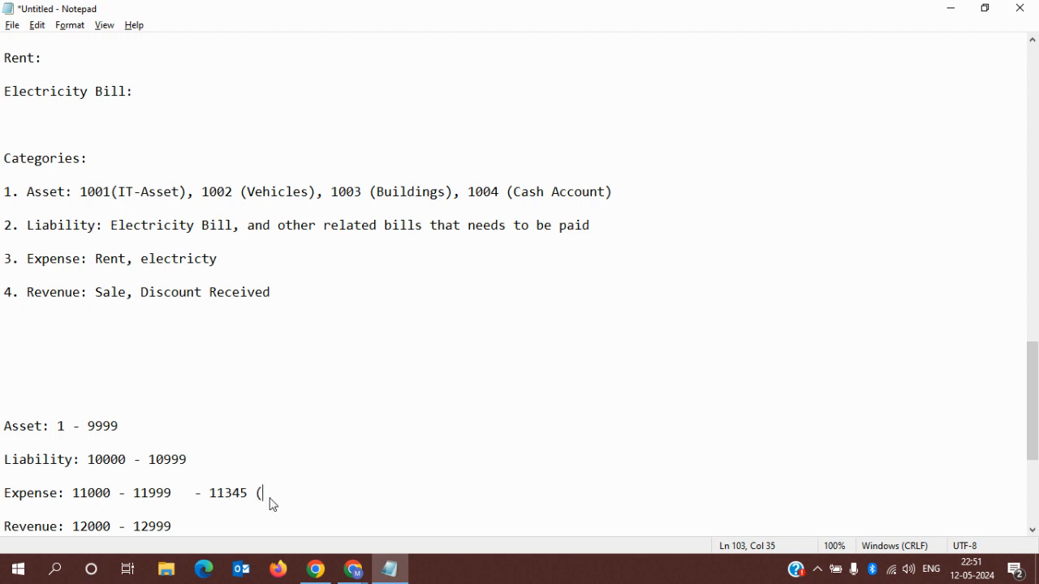
{"action": "type", "text": "Fuel Expenses)"}
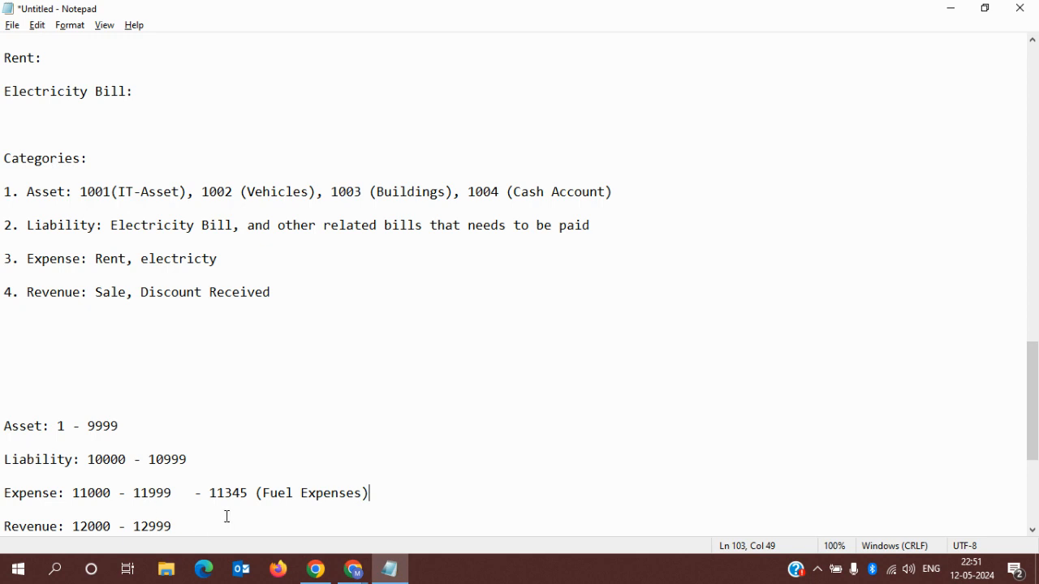
- Compare the example expense account and the four category ranges in the notes with the Main account field in Finance and Operations
{"action": "left_click_drag", "start_coordinate": [210, 493], "coordinate": [250, 495]}
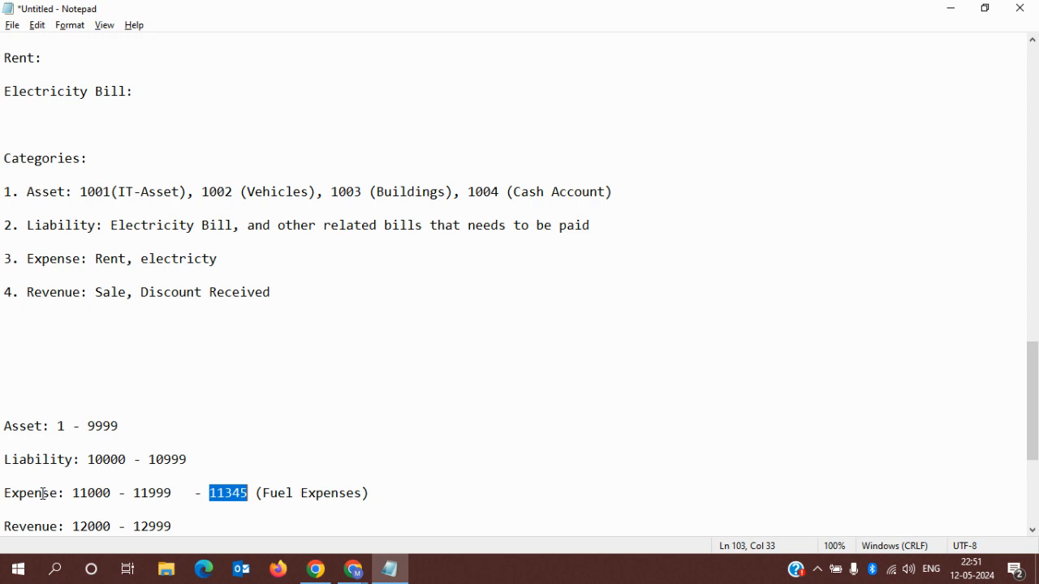
{"action": "left_click_drag", "start_coordinate": [73, 493], "coordinate": [171, 493]}
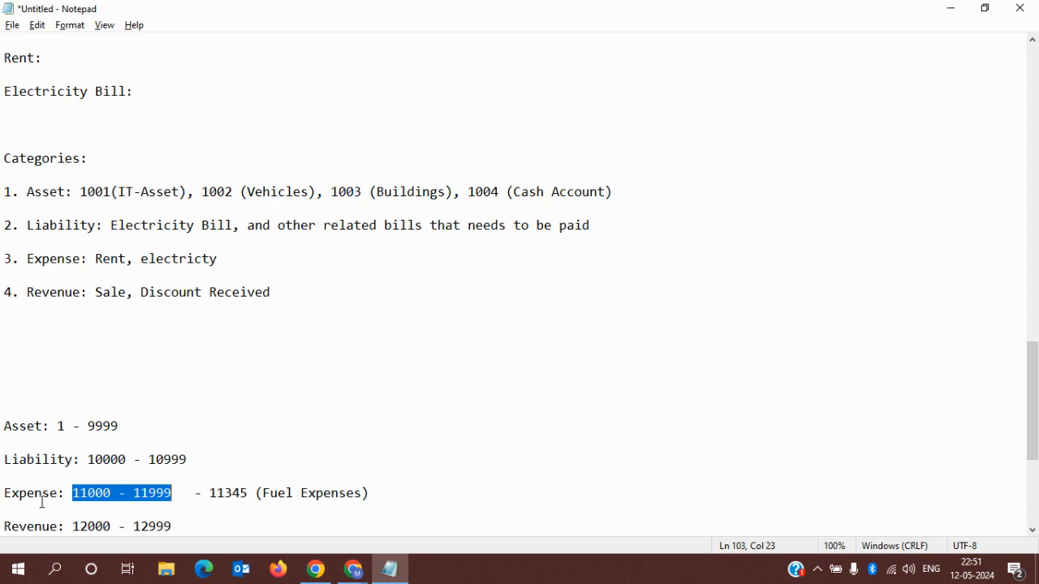
{"action": "key", "text": "alt+Tab"}
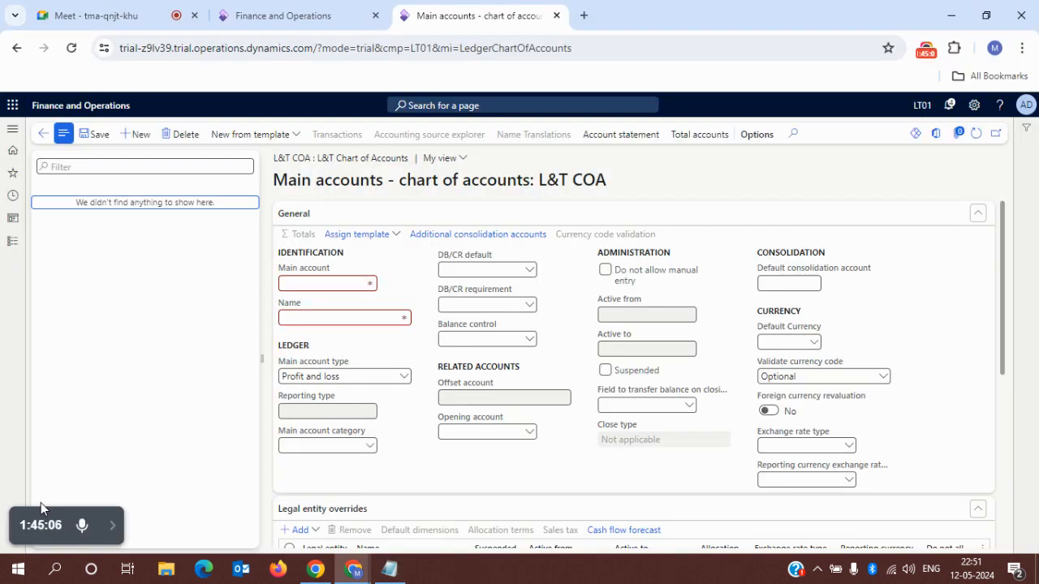
{"action": "left_click", "coordinate": [302, 284]}
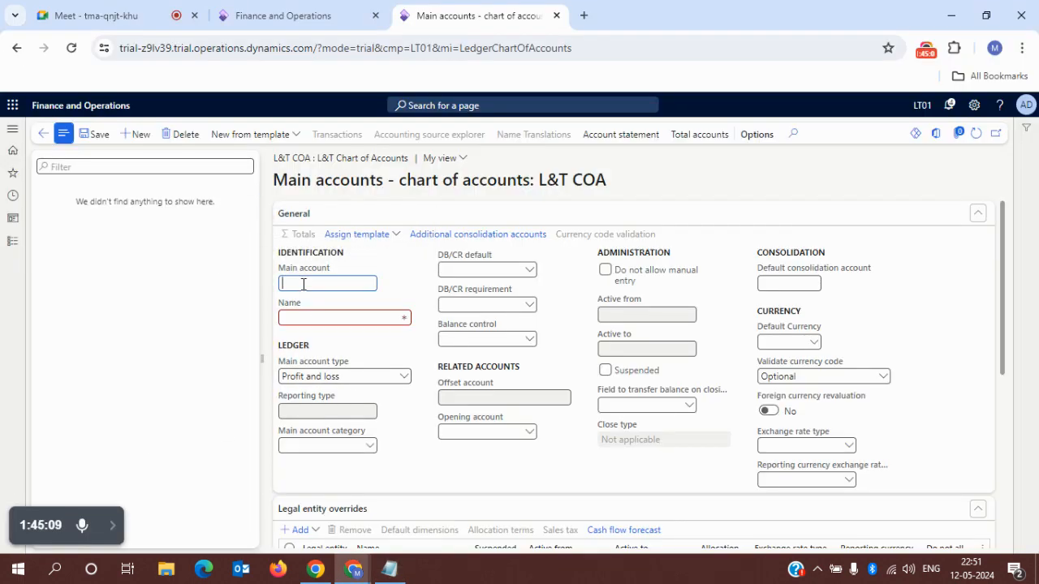
{"action": "key", "text": "alt+Tab"}
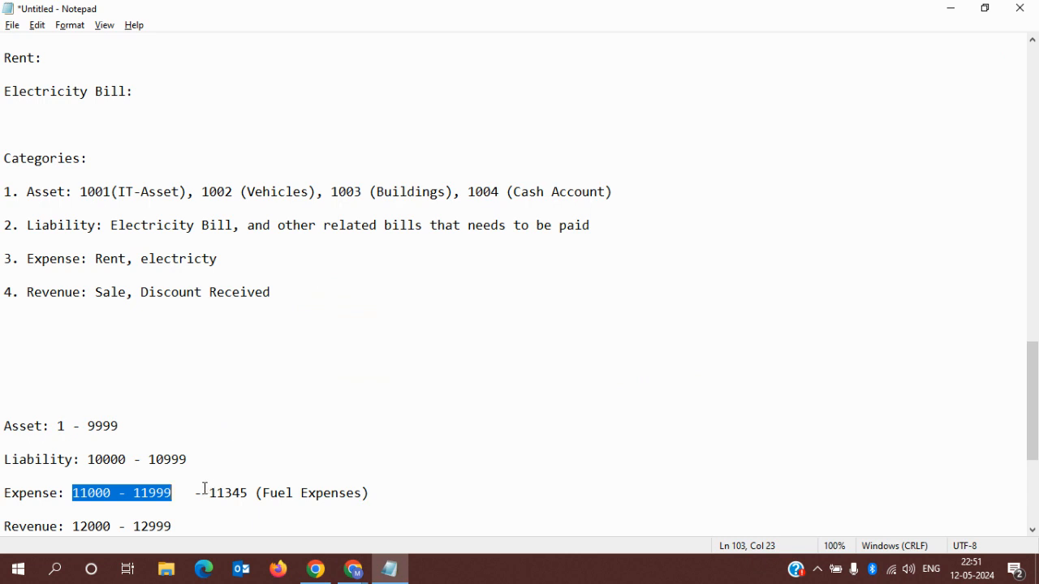
{"action": "left_click", "coordinate": [59, 428]}
{"action": "left_click_drag", "start_coordinate": [59, 427], "coordinate": [181, 532]}
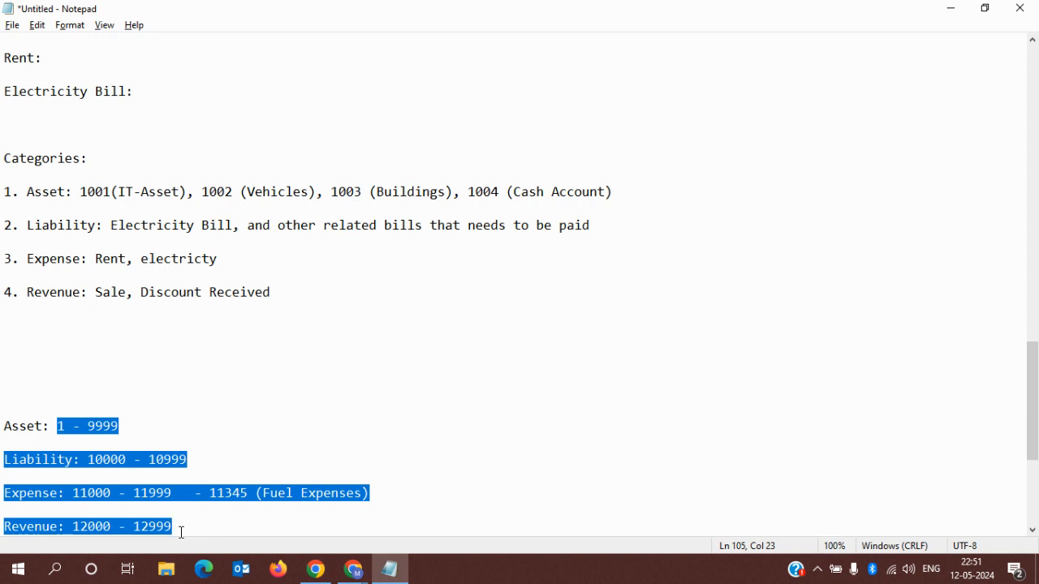
{"action": "left_click", "coordinate": [67, 425]}
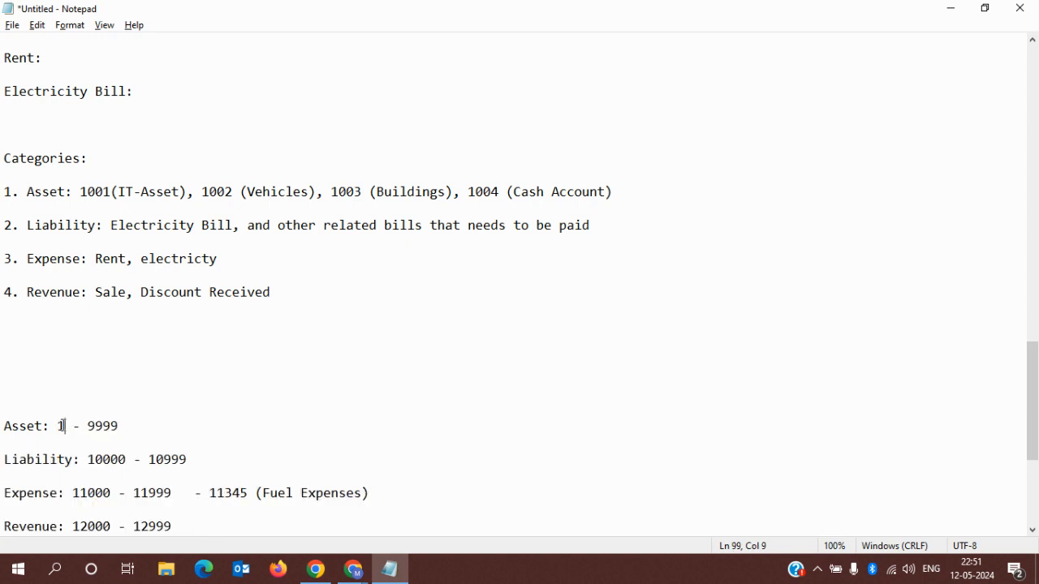
- Review the Asset range, then add the number range "10000 - 10999" on a blank line above it
{"action": "left_click_drag", "start_coordinate": [57, 427], "coordinate": [65, 433]}
{"action": "left_click_drag", "start_coordinate": [121, 427], "coordinate": [86, 428]}
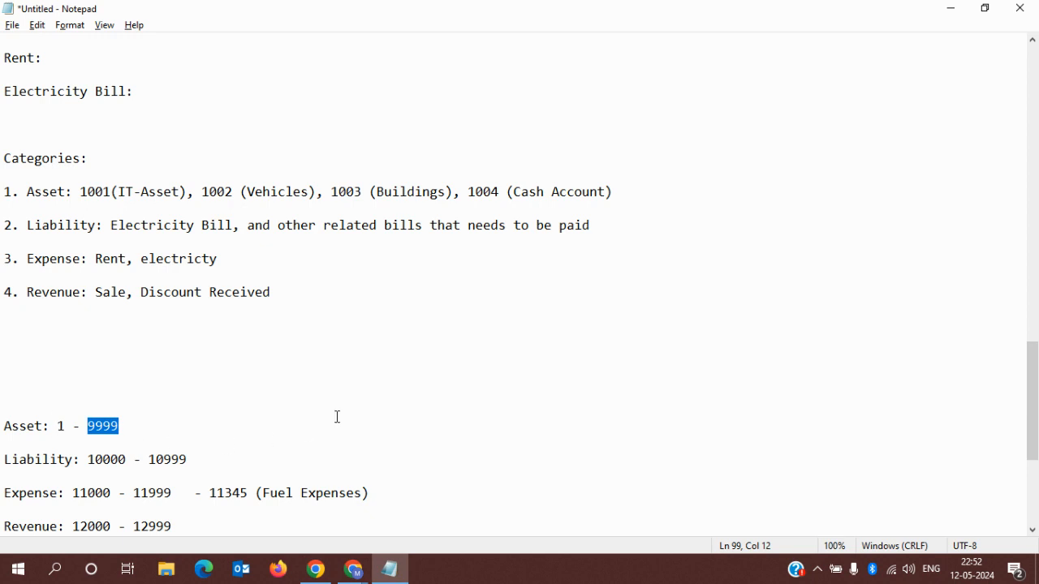
{"action": "left_click", "coordinate": [63, 360]}
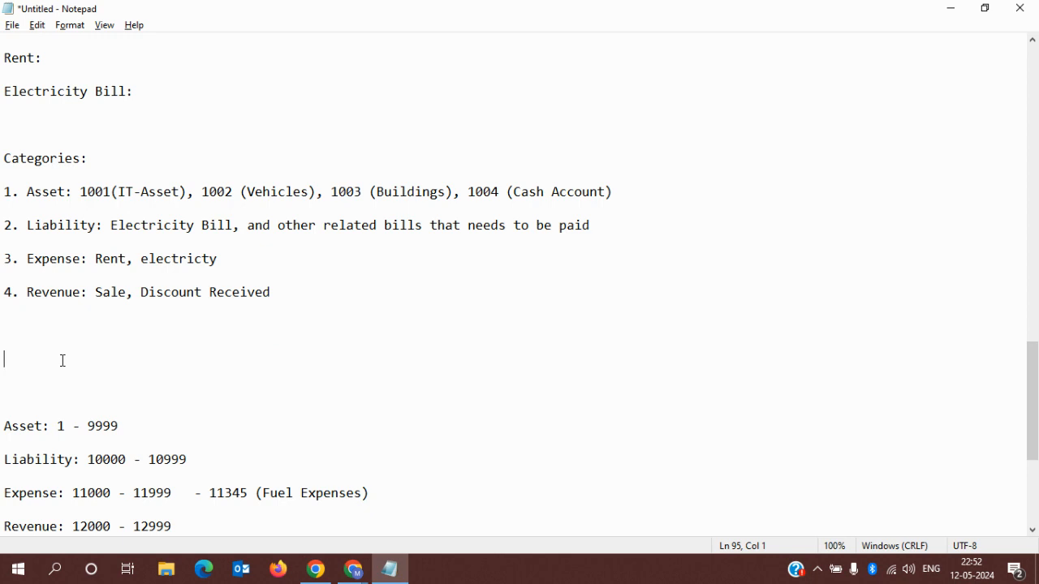
{"action": "type", "text": "10000 -"}
{"action": "left_click_drag", "start_coordinate": [7, 364], "coordinate": [42, 364]}
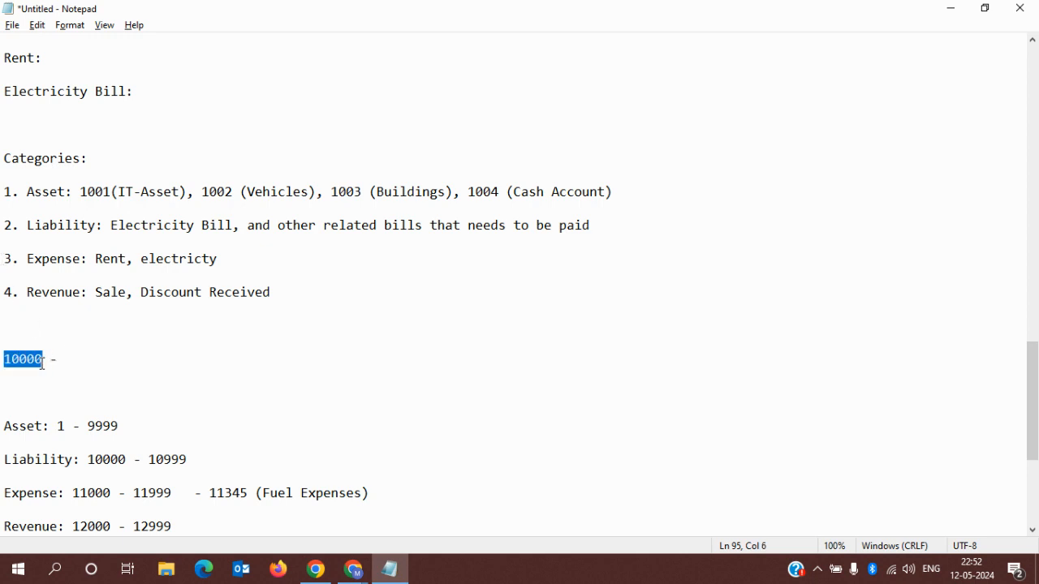
{"action": "left_click_drag", "start_coordinate": [43, 364], "coordinate": [42, 364]}
{"action": "left_click", "coordinate": [58, 362]}
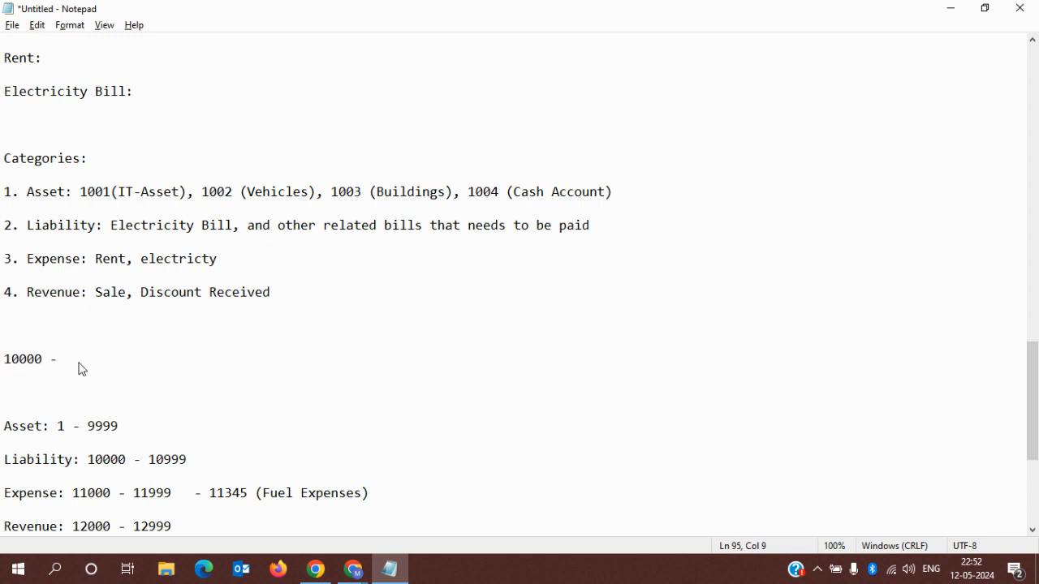
{"action": "type", "text": "10999"}
{"action": "key", "text": "shift+Left"}
{"action": "key", "text": "shift+Left"}
{"action": "key", "text": "shift+Left"}
{"action": "key", "text": "shift+Left"}
{"action": "key", "text": "shift+Left"}
{"action": "key", "text": "shift+Left"}
{"action": "key", "text": "shift+Left"}
{"action": "key", "text": "shift+Left"}
{"action": "key", "text": "shift+Left"}
{"action": "key", "text": "shift+Left"}
{"action": "key", "text": "shift+Left"}
{"action": "key", "text": "shift+Left"}
{"action": "key", "text": "shift+Left"}
{"action": "key", "text": "End"}
{"action": "key", "text": "BackSpace"}
- Add the range "11000 - 11999" on the line below "10000 - 10999" and highlight the new ranges for review
{"action": "key", "text": "Return"}
{"action": "type", "text": "1100"}
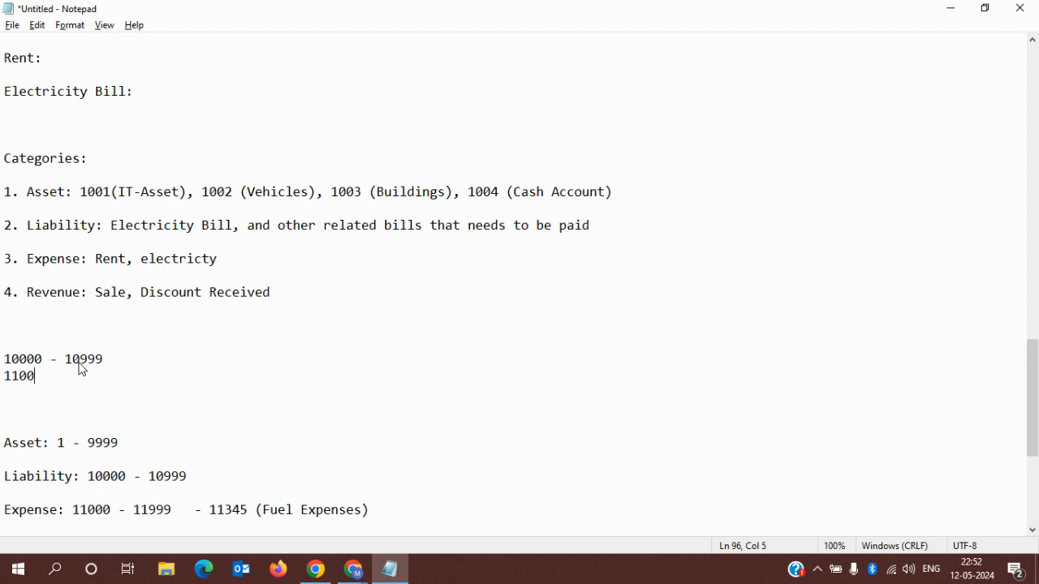
{"action": "type", "text": "0 - 11999"}
{"action": "left_click_drag", "start_coordinate": [112, 376], "coordinate": [2, 357]}
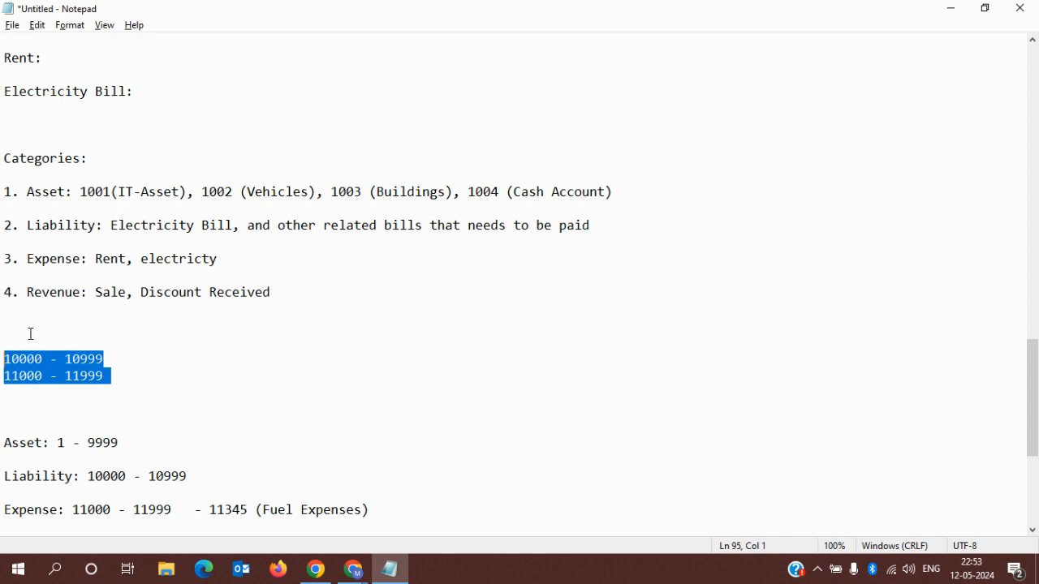
{"action": "left_click_drag", "start_coordinate": [6, 359], "coordinate": [47, 357]}
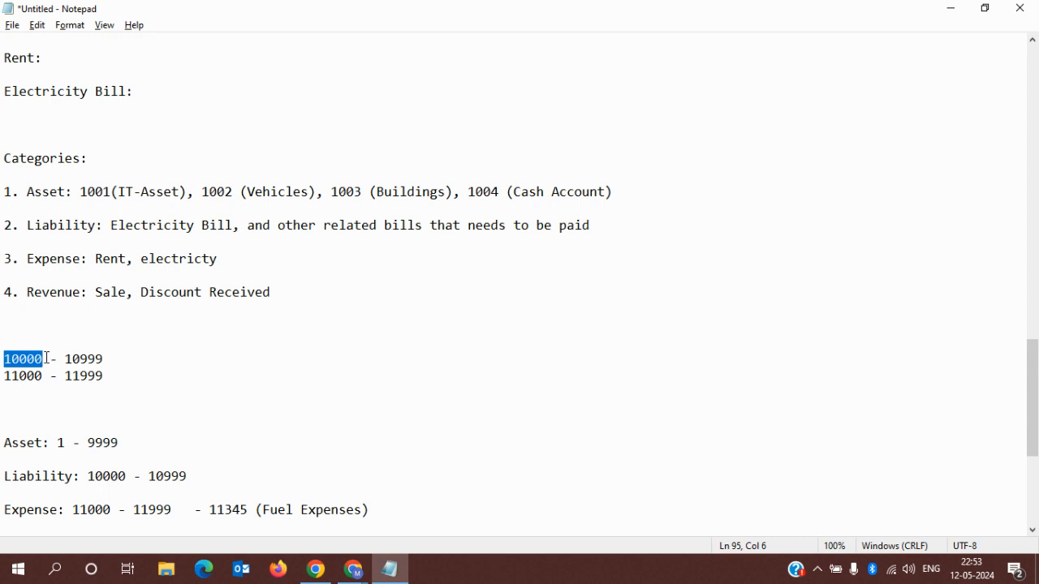
- Switch to the Google Meet call and dismiss the raised-hand notification
{"action": "key", "text": "alt+Tab"}
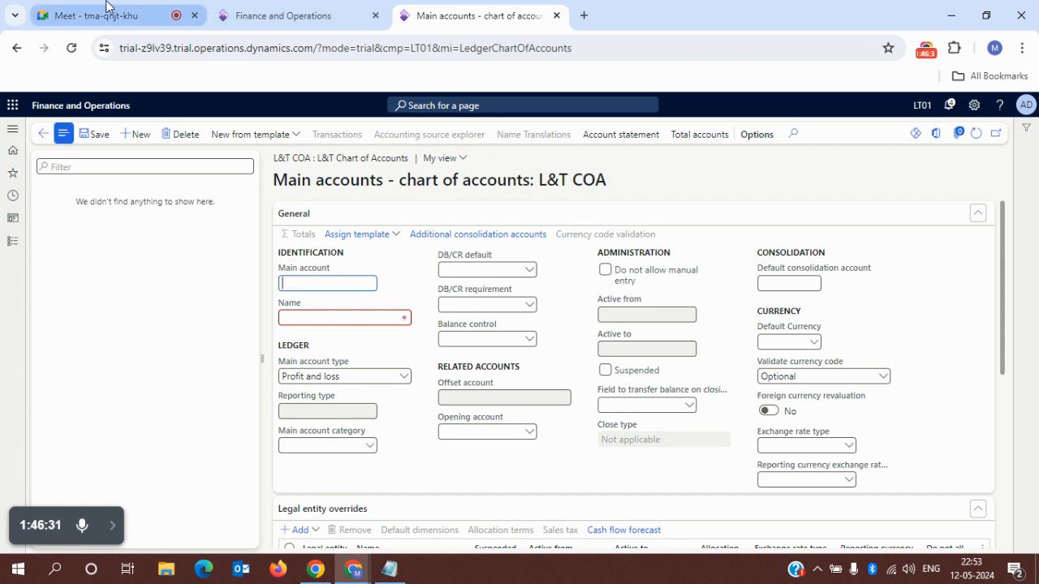
{"action": "left_click", "coordinate": [107, 6]}
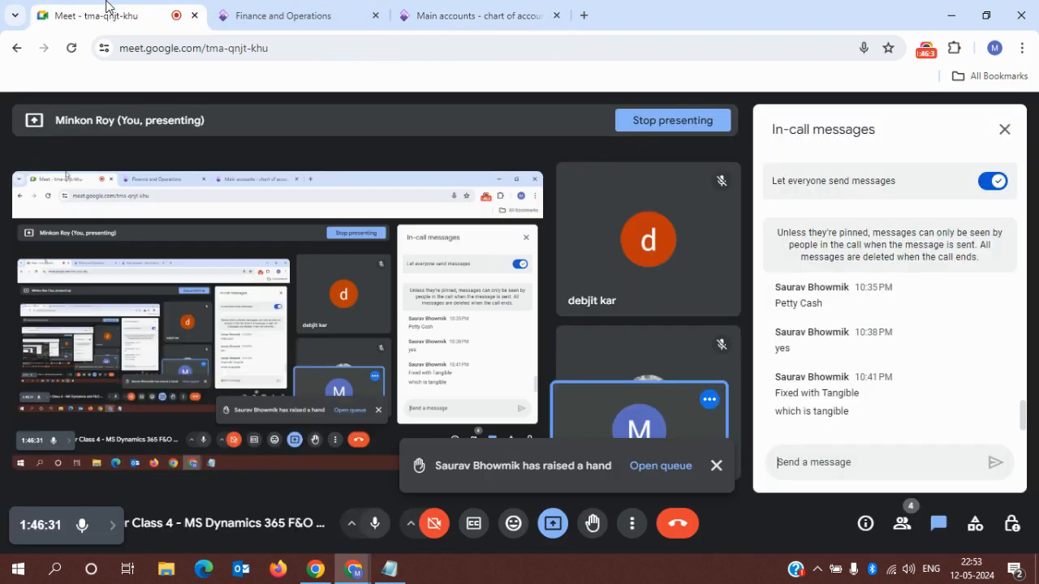
{"action": "left_click", "coordinate": [717, 469]}
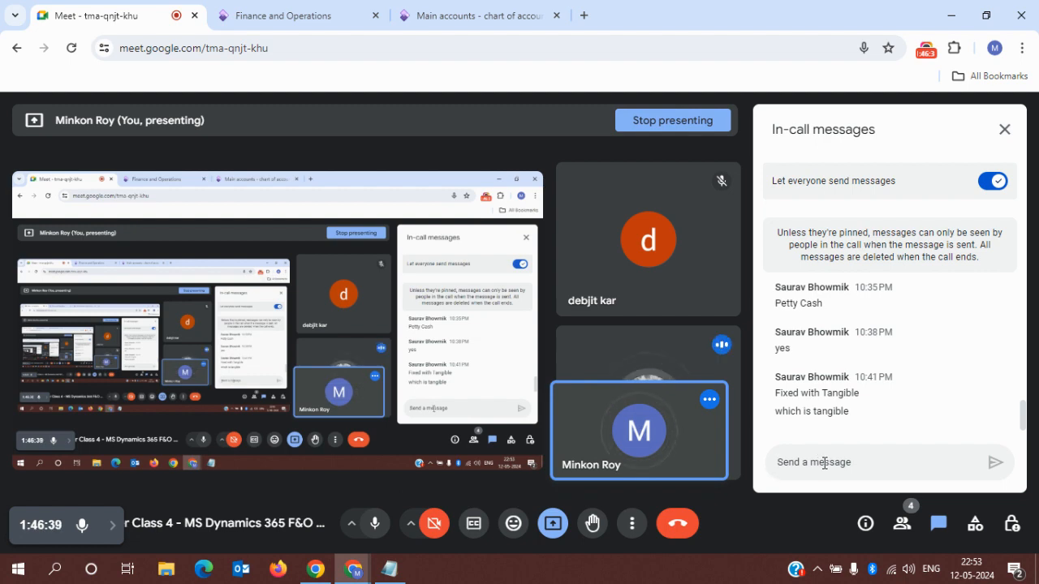
- Compare the starting number 10000 and the IT-Asset example in Notepad with the Main account and Name fields in Finance and Operations
{"action": "key", "text": "alt+Tab"}
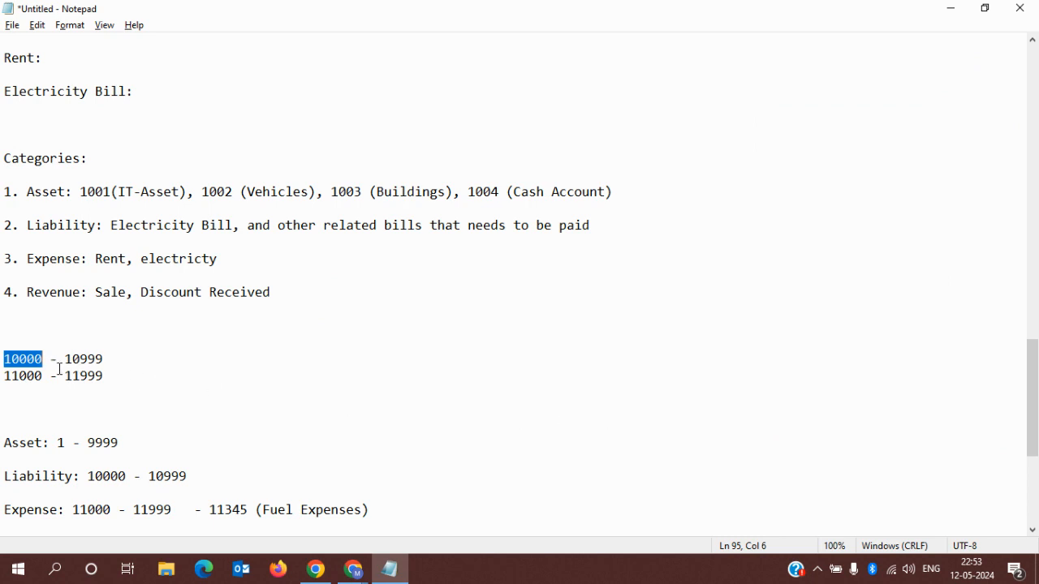
{"action": "left_click_drag", "start_coordinate": [45, 359], "coordinate": [5, 362]}
{"action": "left_click_drag", "start_coordinate": [118, 192], "coordinate": [177, 195]}
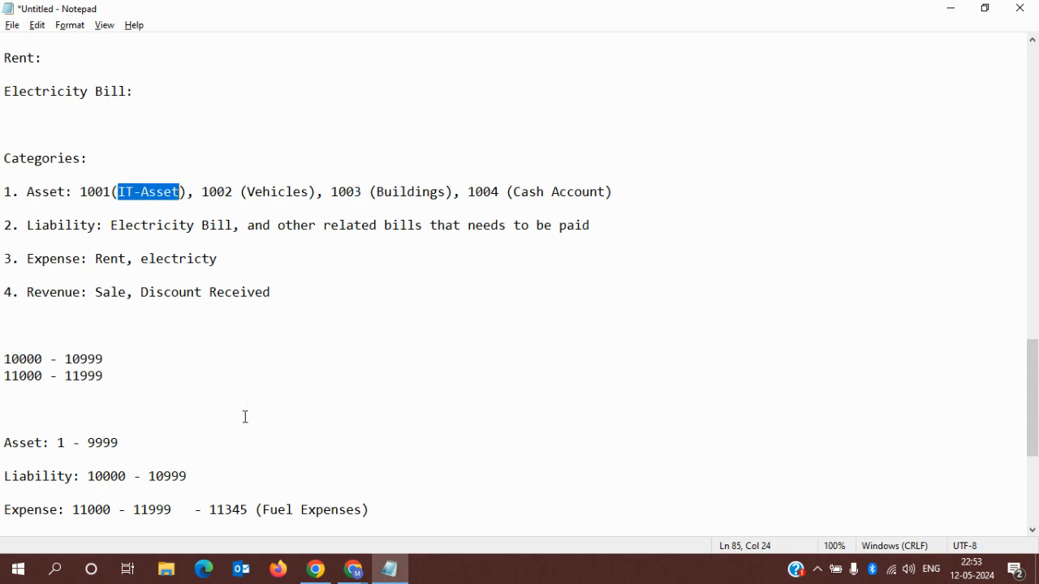
{"action": "key", "text": "alt+Tab"}
{"action": "key", "text": "alt+Tab"}
{"action": "key", "text": "alt+Tab"}
{"action": "key", "text": "alt+Tab"}
{"action": "key", "text": "alt+Tab"}
{"action": "left_click", "coordinate": [439, 15]}
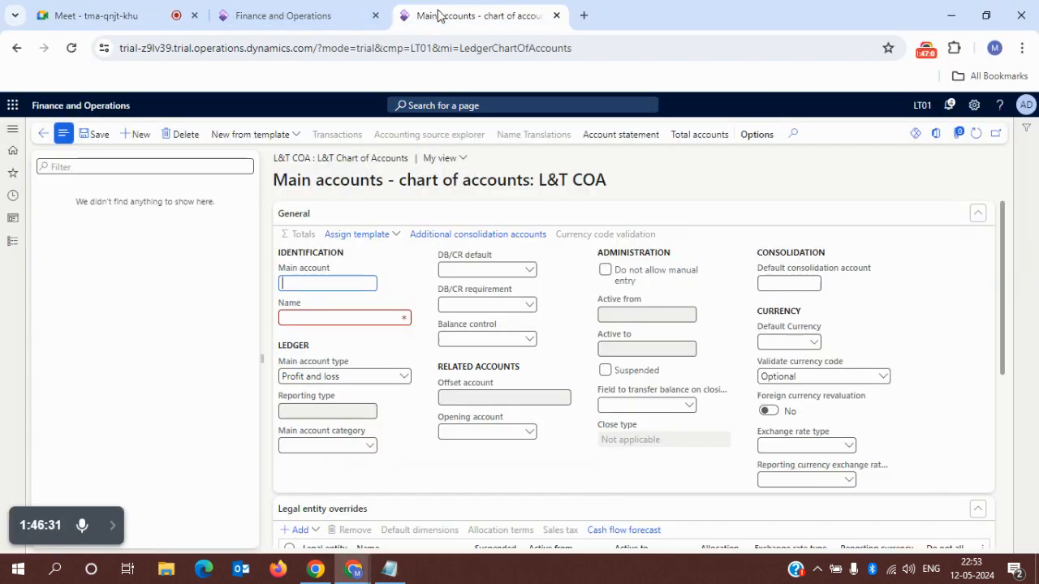
{"action": "left_click", "coordinate": [320, 318]}
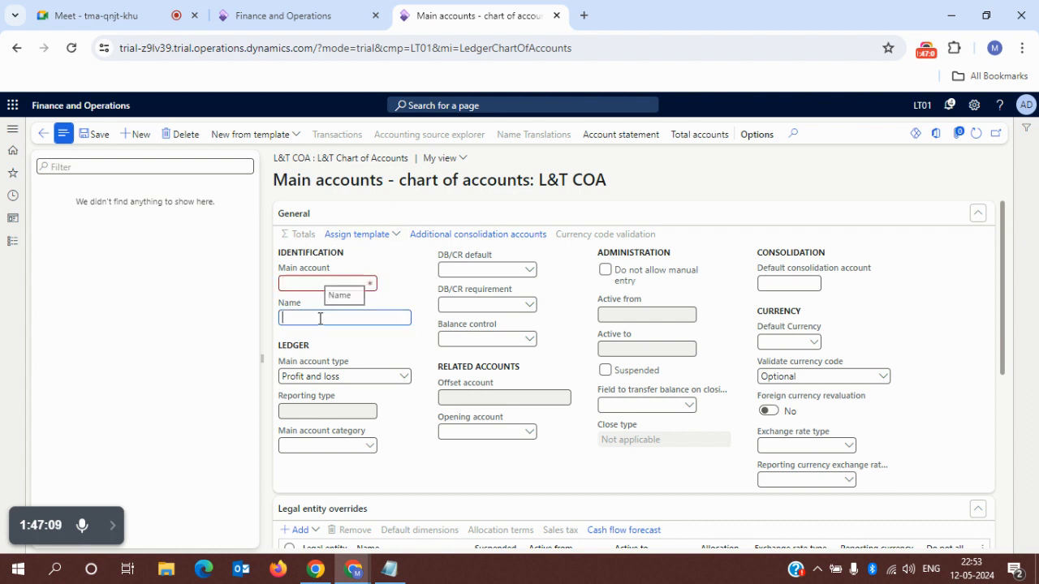
{"action": "left_click", "coordinate": [295, 281]}
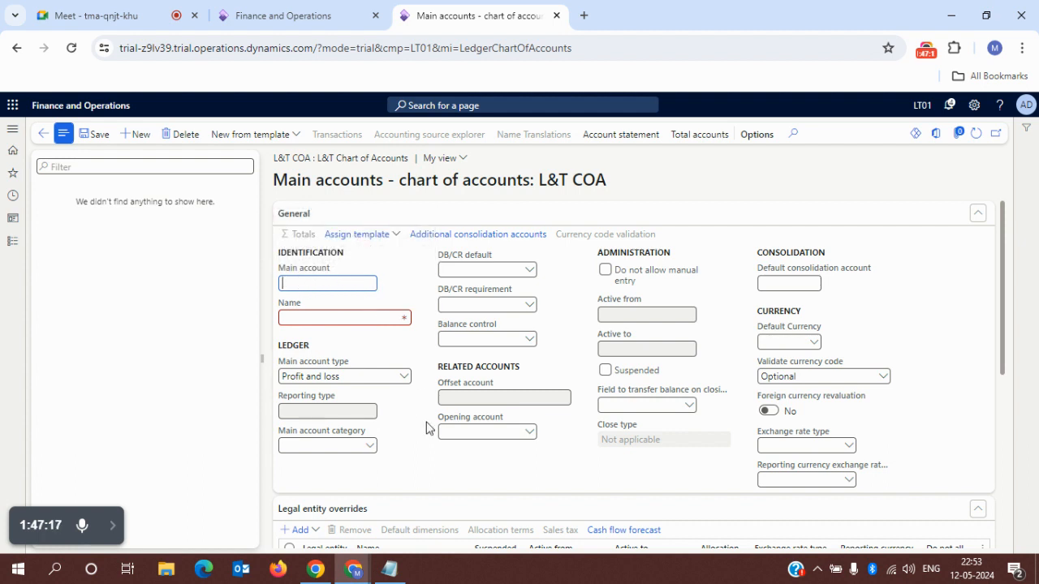
{"action": "key", "text": "alt+Tab"}
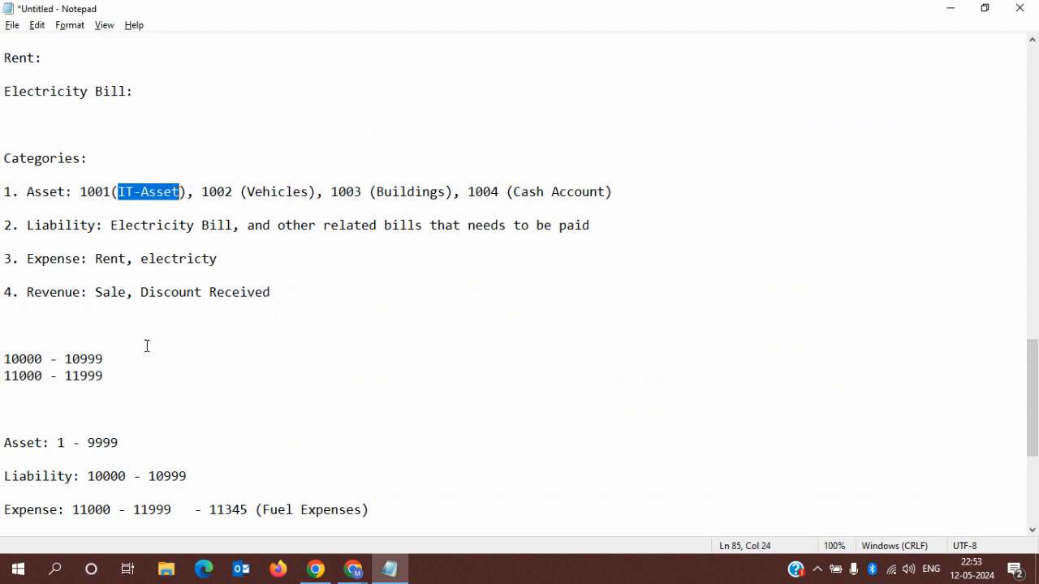
{"action": "left_click_drag", "start_coordinate": [43, 358], "coordinate": [2, 358]}
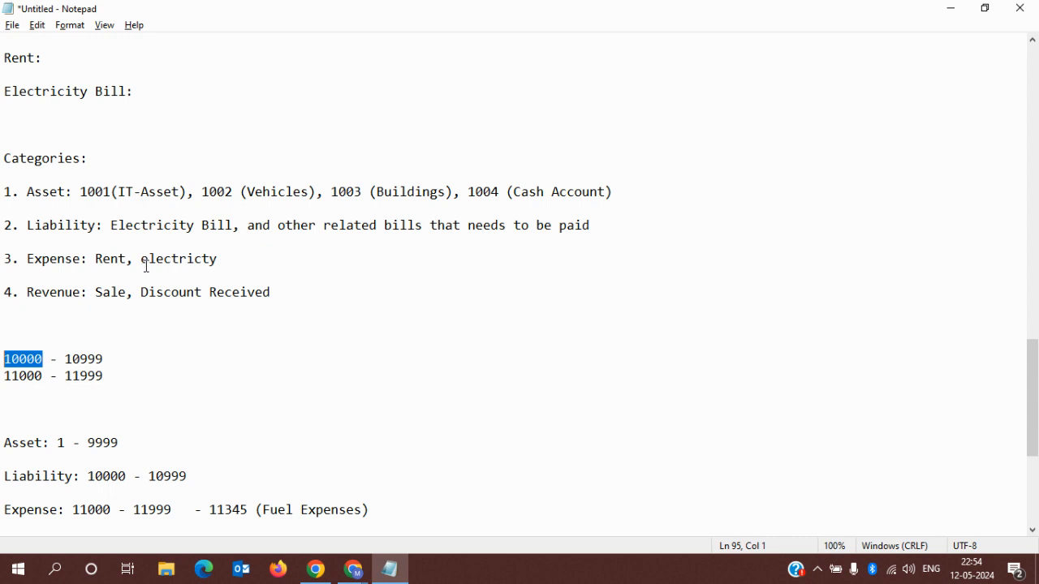
- Add a separate line "10000 -" below the two number ranges, leaving blank lines between, and highlight its number
{"action": "left_click", "coordinate": [137, 376]}
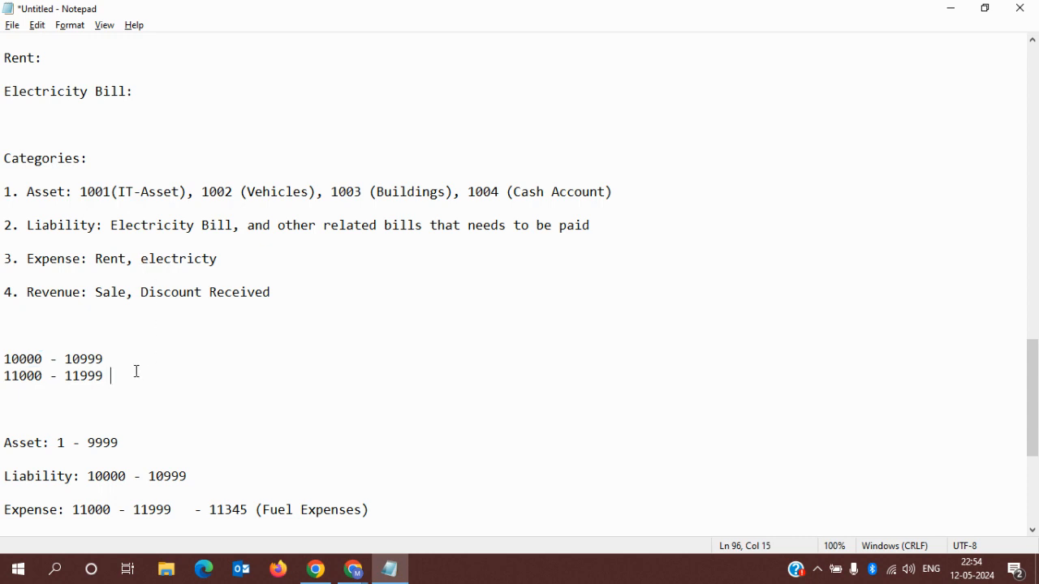
{"action": "key", "text": "Return"}
{"action": "key", "text": "Return"}
{"action": "key", "text": "Return"}
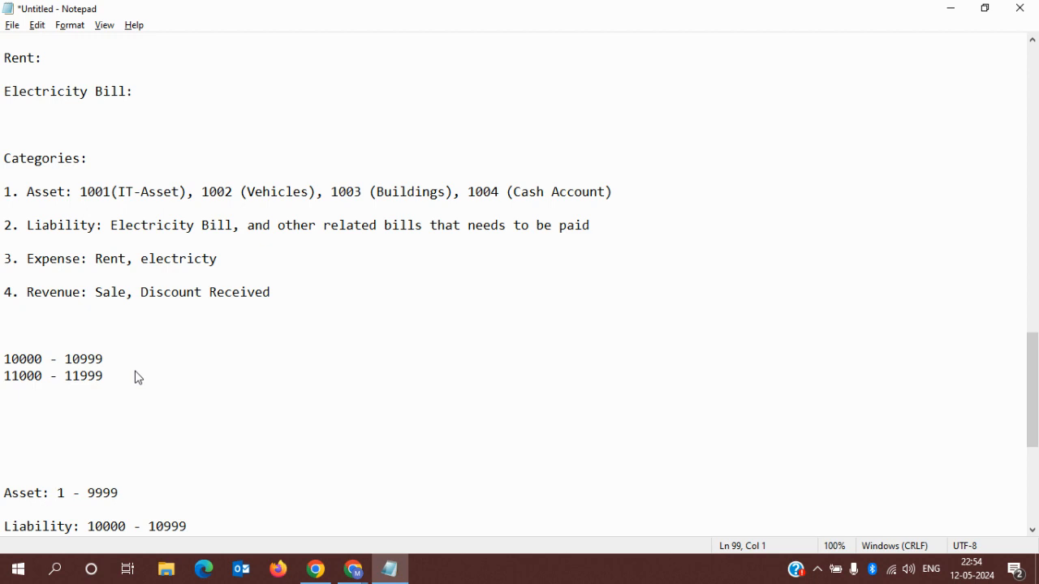
{"action": "type", "text": "10"}
{"action": "key", "text": "shift+Left"}
{"action": "key", "text": "shift+Left"}
{"action": "left_click", "coordinate": [30, 430]}
{"action": "type", "text": "000 -"}
{"action": "left_click", "coordinate": [43, 430]}
{"action": "key", "text": "shift+Home"}
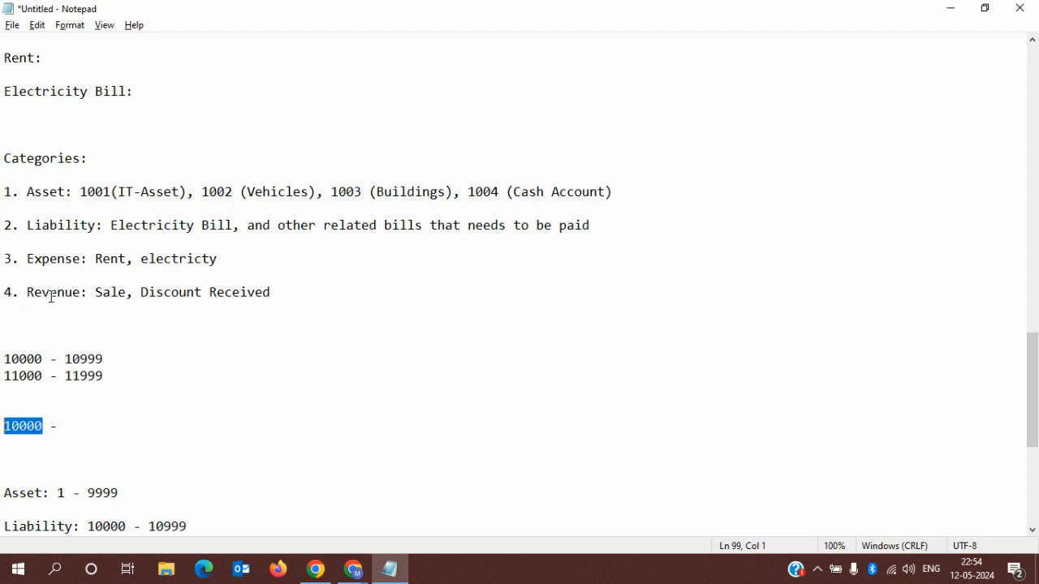
- Check the new main account form in Finance and Operations against the number ranges in the Notepad notes
{"action": "key", "text": "alt+Tab"}
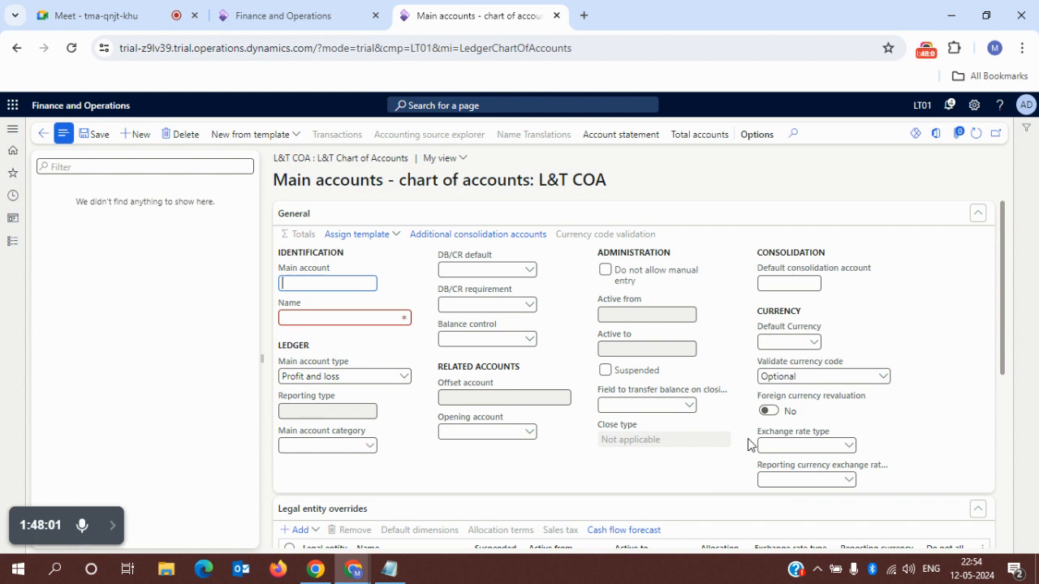
{"action": "left_click", "coordinate": [1001, 288]}
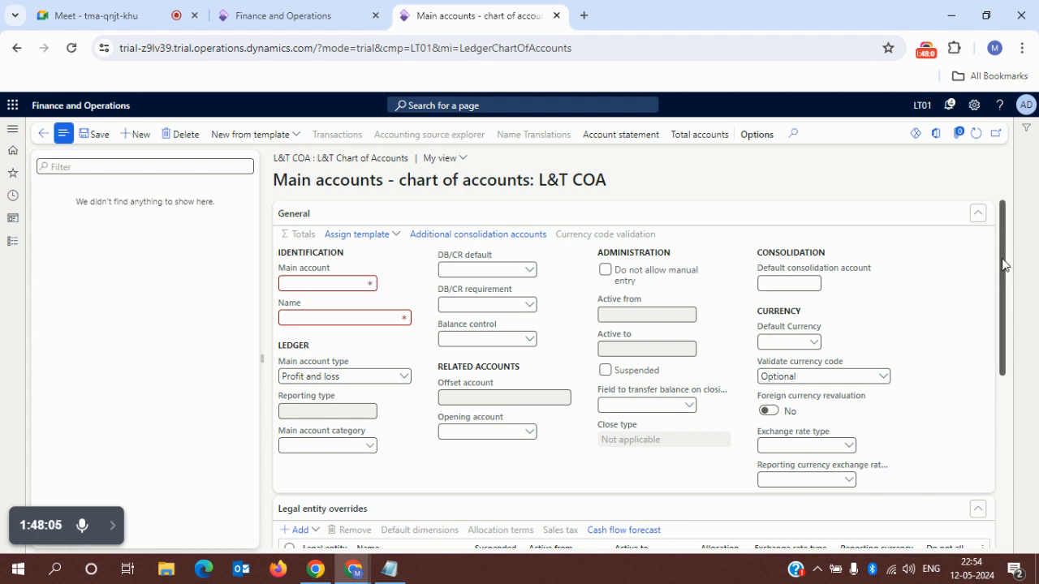
{"action": "key", "text": "alt+Tab"}
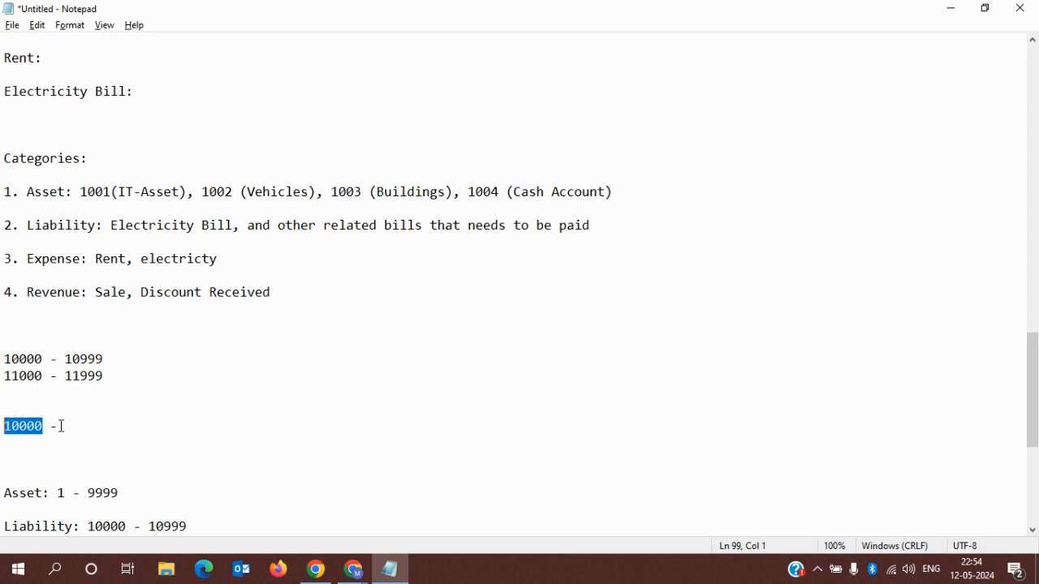
{"action": "left_click_drag", "start_coordinate": [61, 428], "coordinate": [3, 363]}
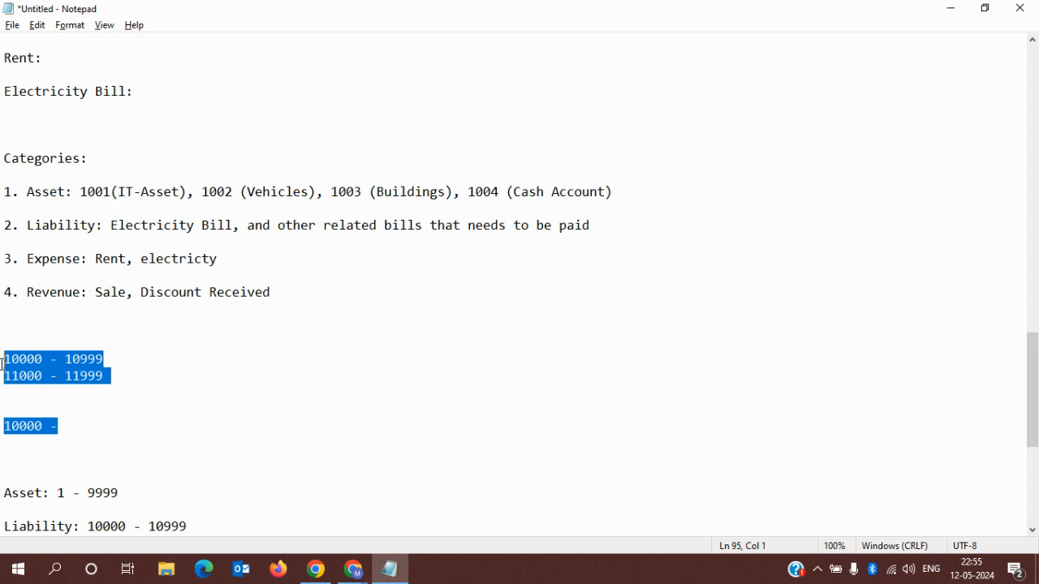
- Switch to the Google Meet call and check the participants' in-call messages
{"action": "left_click", "coordinate": [351, 572]}
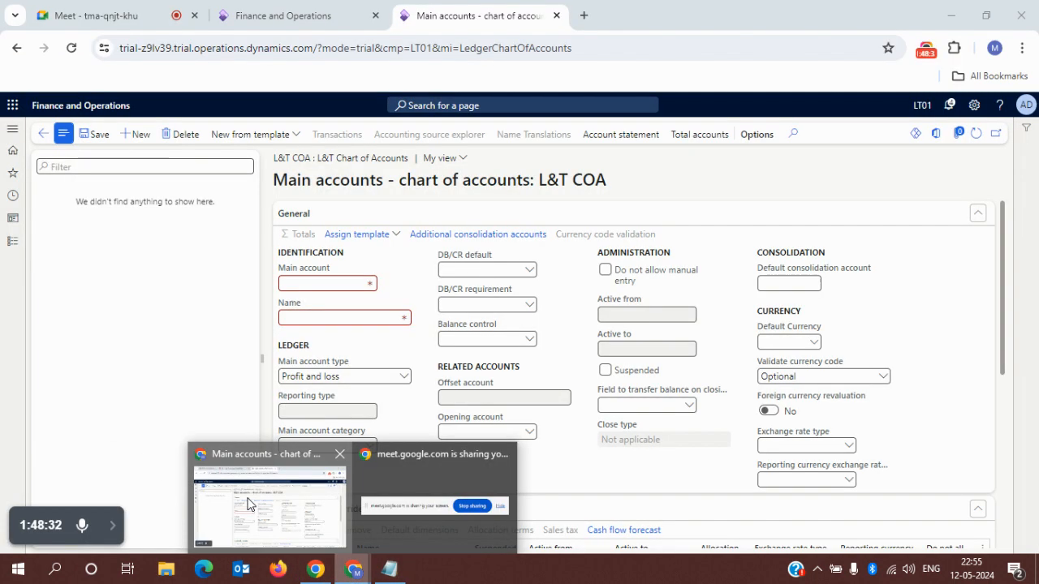
{"action": "left_click", "coordinate": [248, 503]}
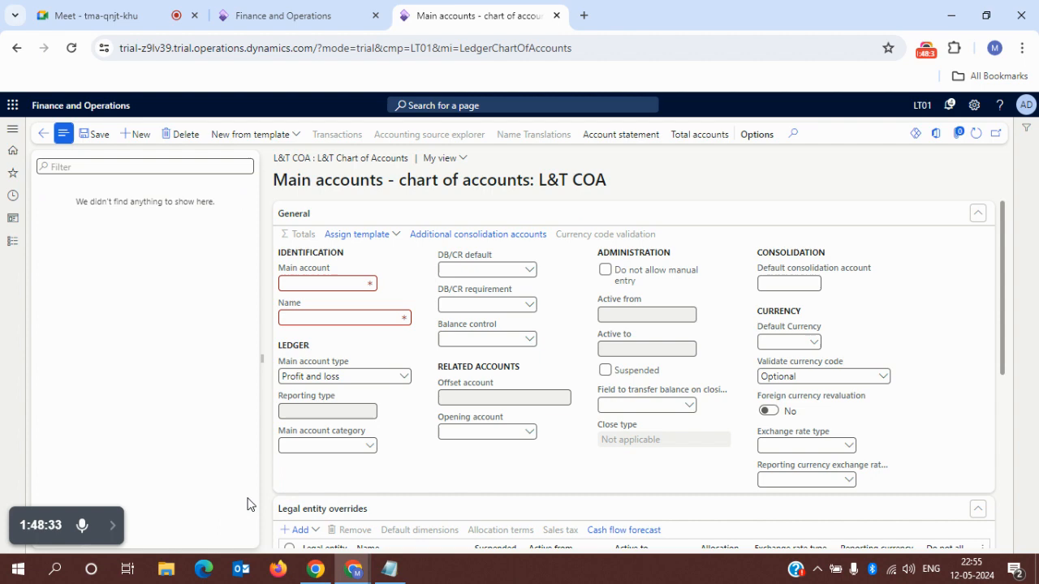
{"action": "left_click", "coordinate": [107, 9]}
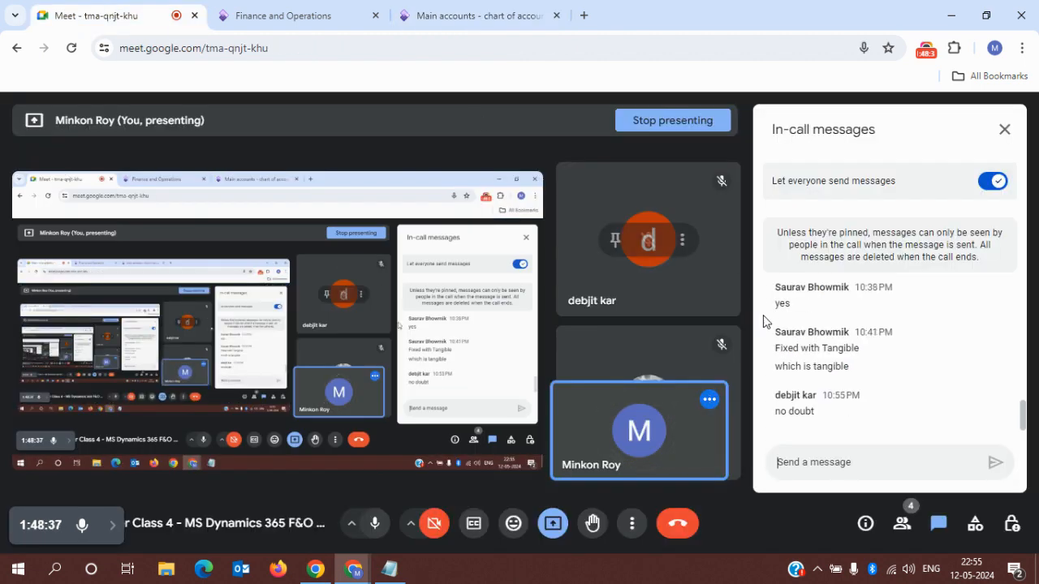
{"action": "left_click", "coordinate": [830, 469]}
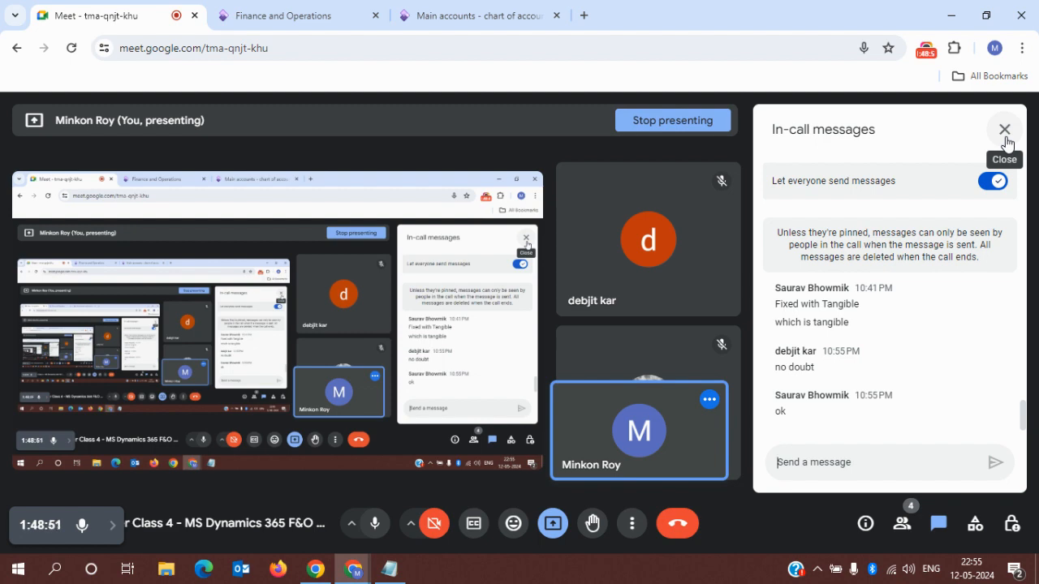
{"action": "left_click", "coordinate": [1005, 138]}
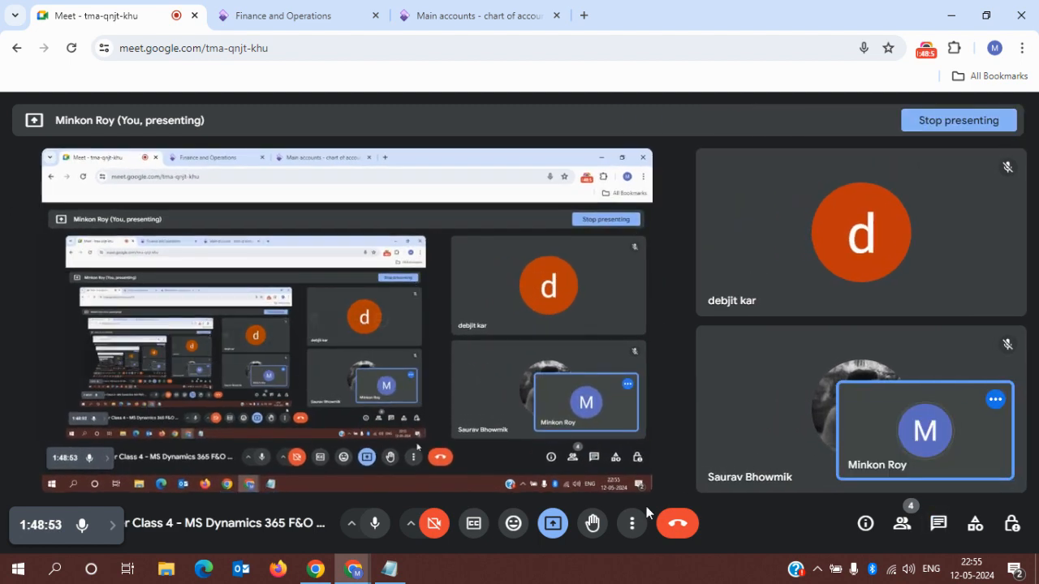
{"action": "left_click", "coordinate": [939, 526]}
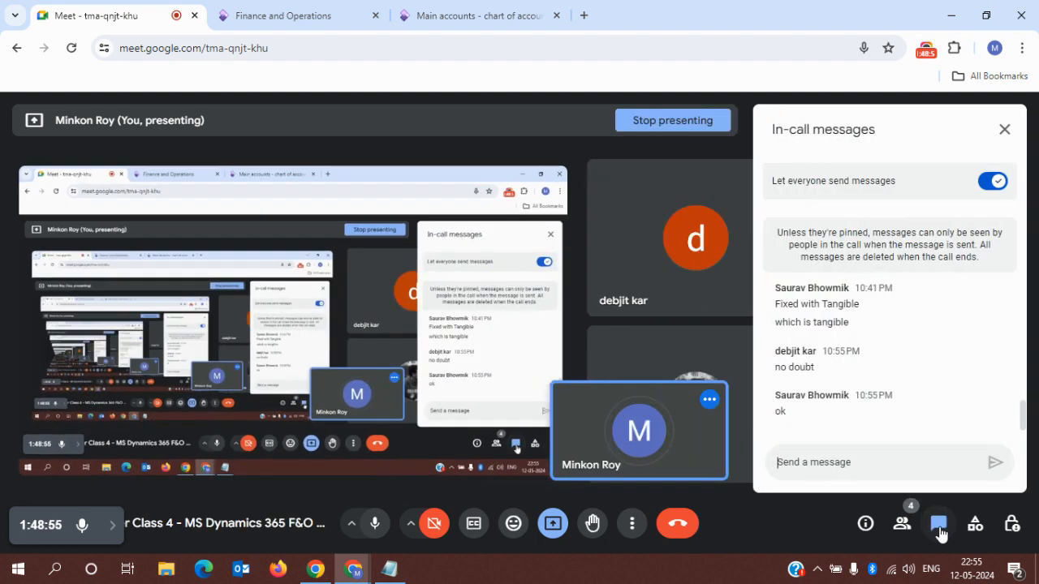
- Return to the L&T COA chart of accounts in Finance and Operations and set its main account mask to "######"
{"action": "left_click", "coordinate": [442, 15]}
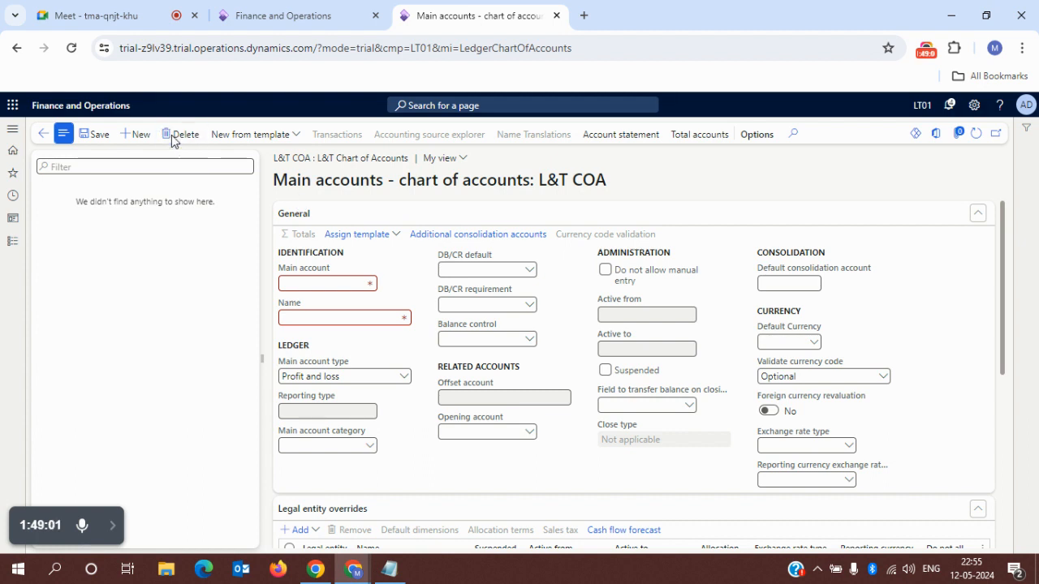
{"action": "left_click", "coordinate": [40, 135]}
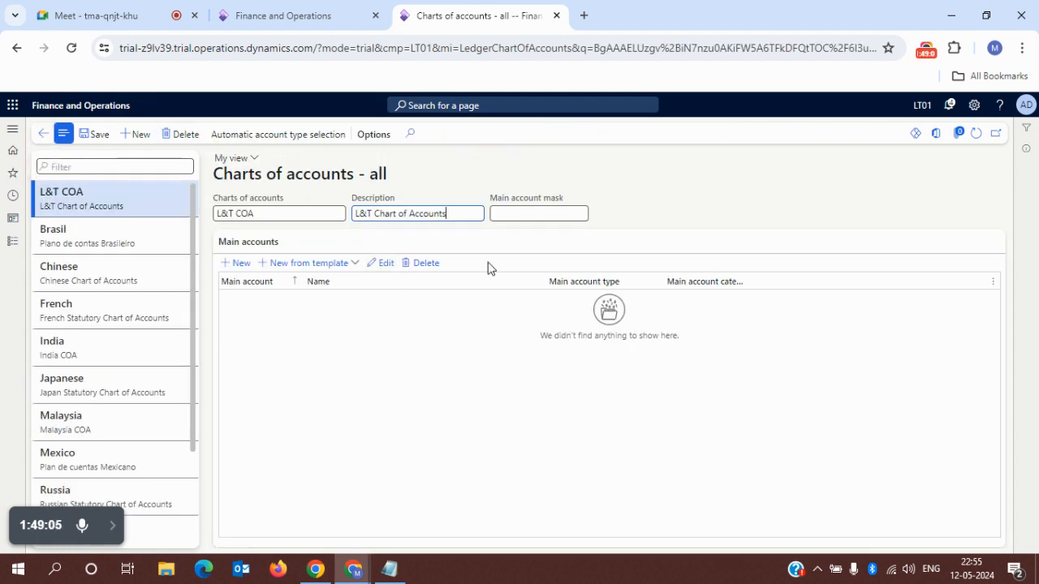
{"action": "left_click", "coordinate": [532, 214]}
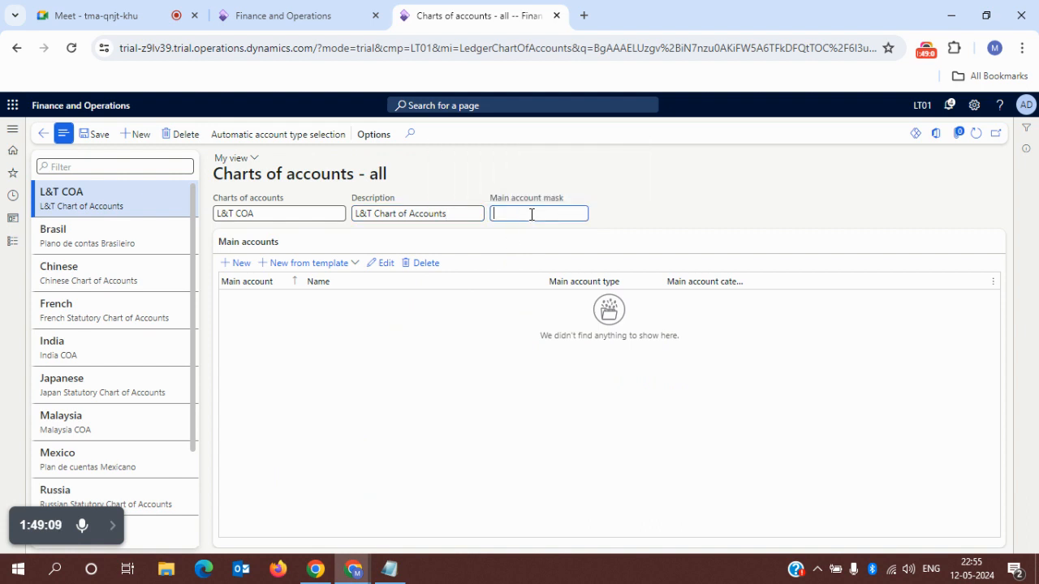
{"action": "type", "text": "######"}
- Compare the length of the main account mask with the number 11999 in the Notepad notes
{"action": "mouse_move", "coordinate": [510, 202]}
{"action": "key", "text": "alt+Tab"}
{"action": "left_click_drag", "start_coordinate": [105, 378], "coordinate": [67, 378]}
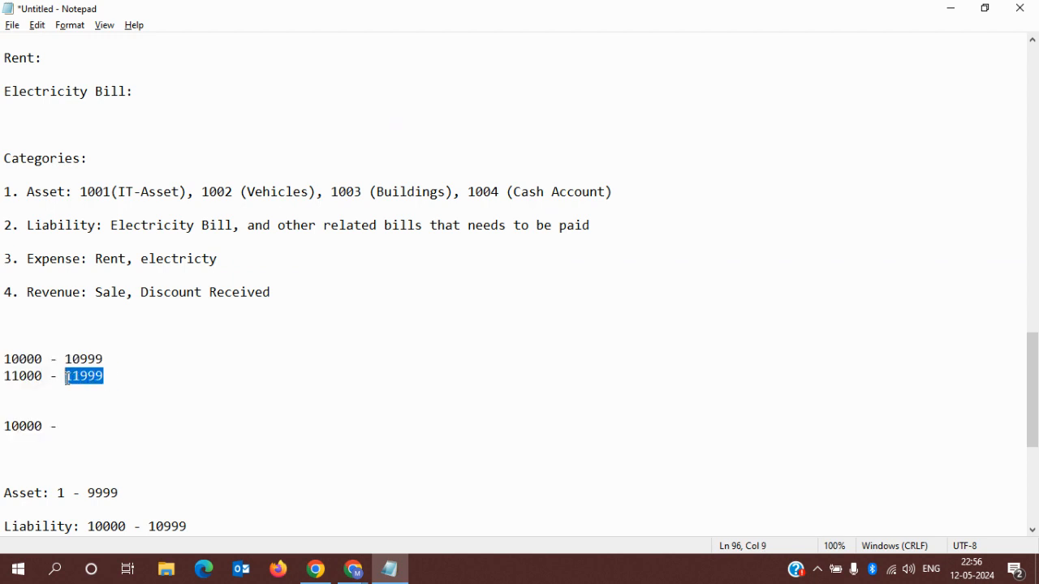
{"action": "key", "text": "alt+Tab"}
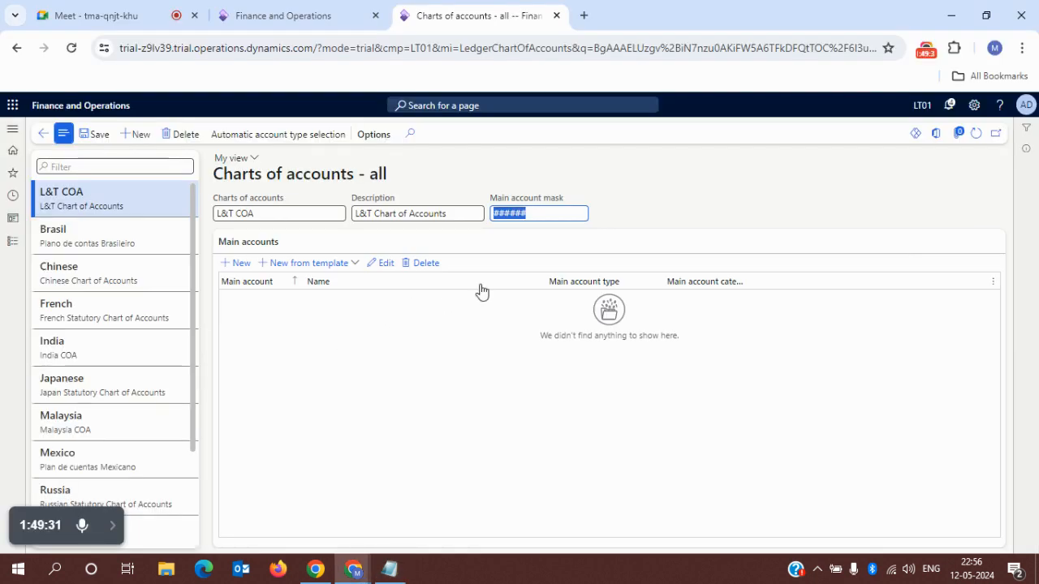
- Switch to the Notepad notes and add the sample six-digit number 100000 below the 11000 - 11999 range
{"action": "left_click", "coordinate": [500, 215]}
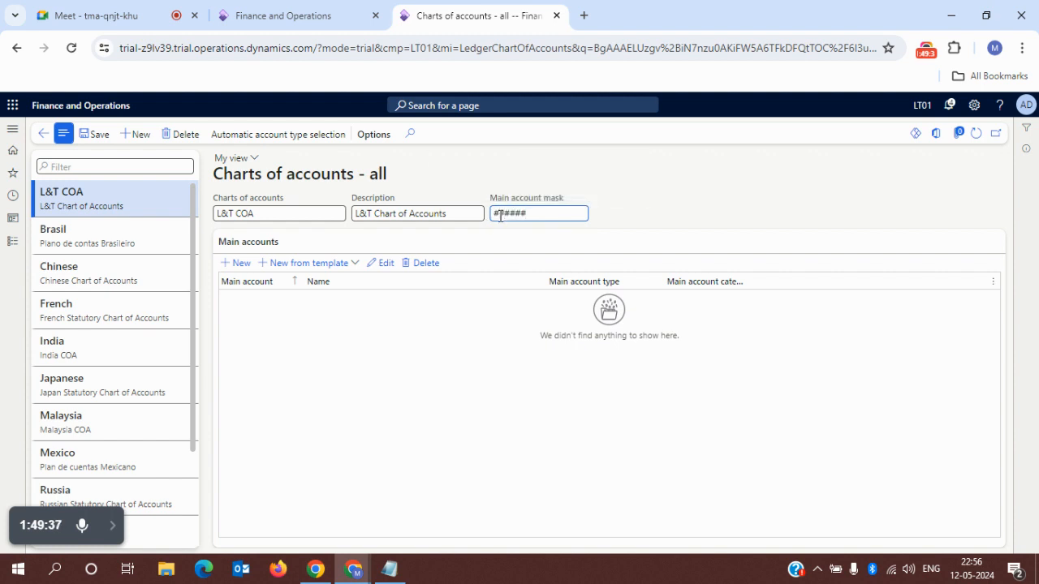
{"action": "key", "text": "alt+Tab"}
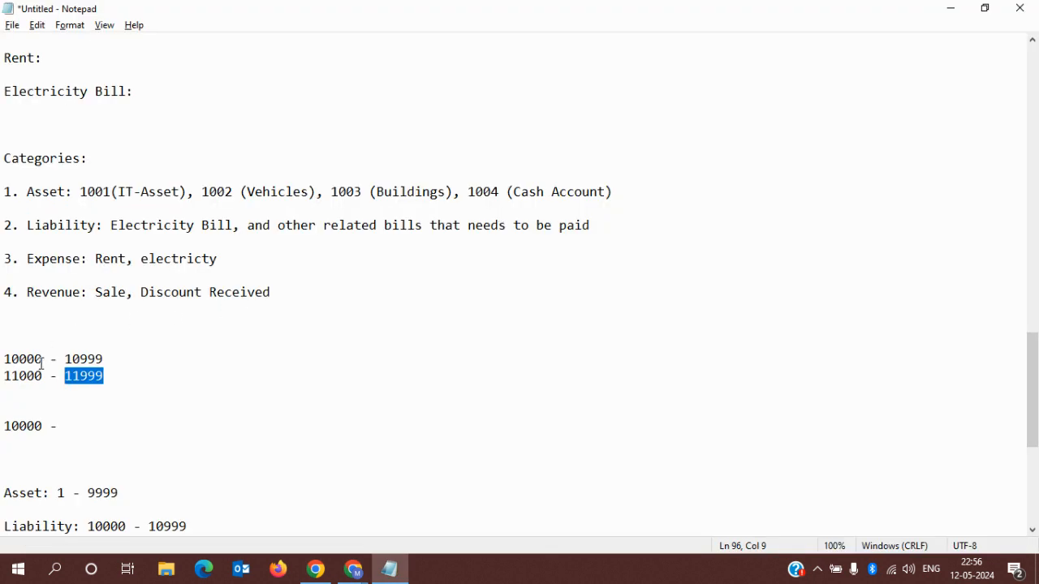
{"action": "left_click_drag", "start_coordinate": [42, 359], "coordinate": [2, 359]}
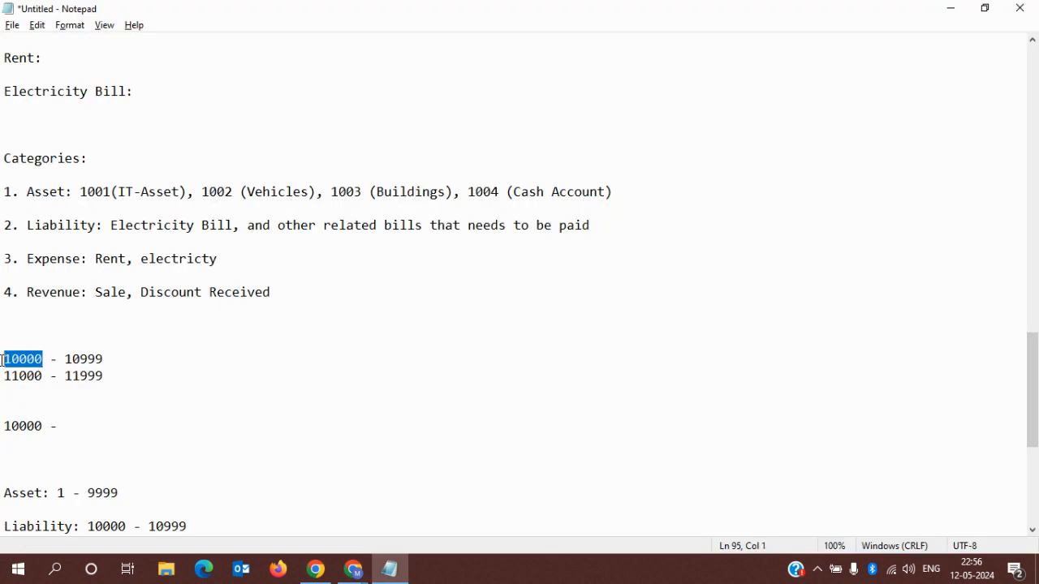
{"action": "left_click", "coordinate": [114, 379]}
{"action": "key", "text": "Return"}
{"action": "key", "text": "Return"}
{"action": "key", "text": "Return"}
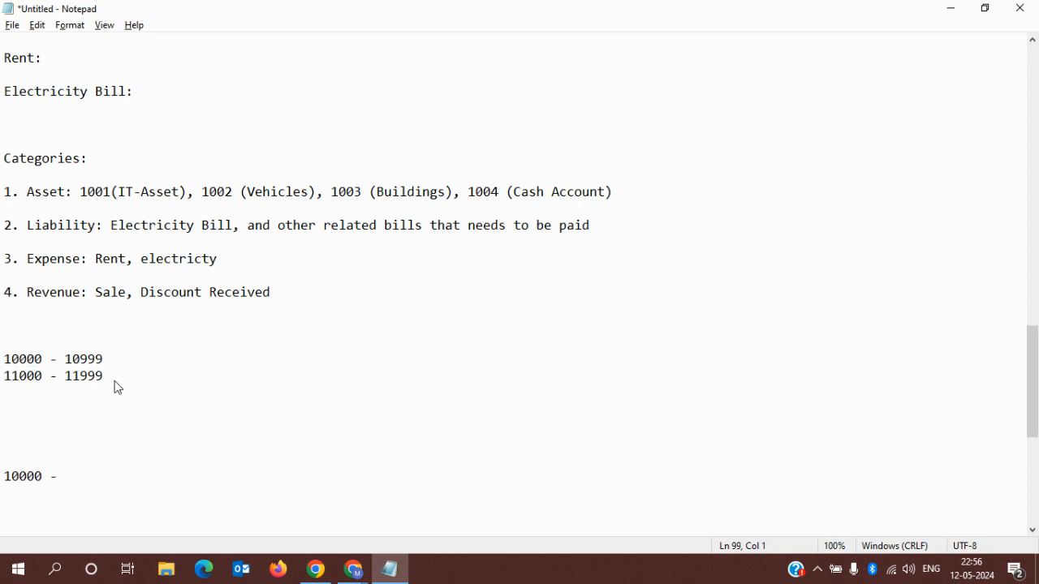
{"action": "type", "text": "100000"}
{"action": "key", "text": "shift+Left"}
{"action": "key", "text": "shift+Left"}
{"action": "key", "text": "shift+Home"}
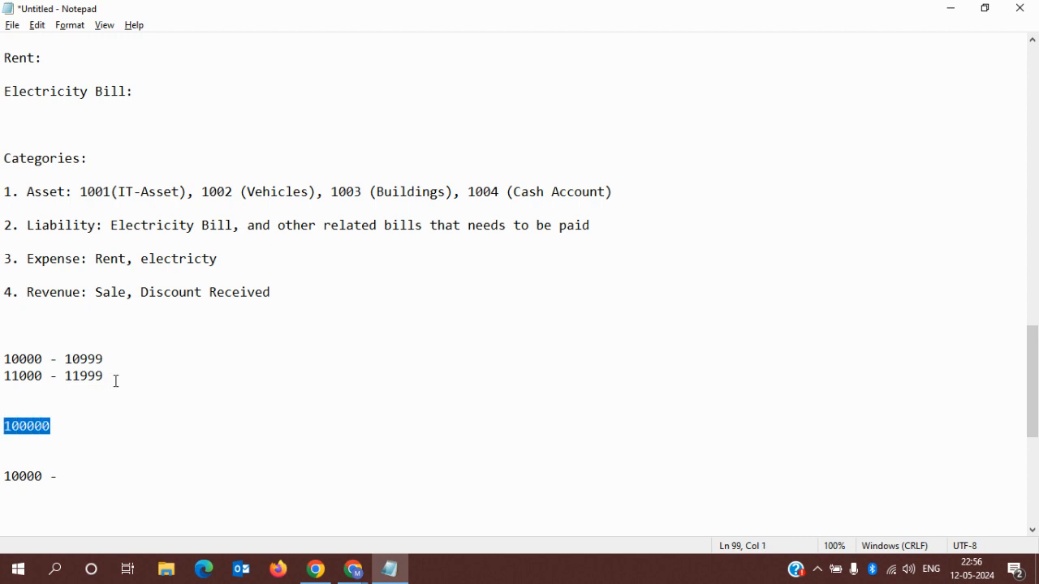
- Return to Finance and Operations and replace the L&T COA main account mask with "###"
{"action": "key", "text": "alt+Tab"}
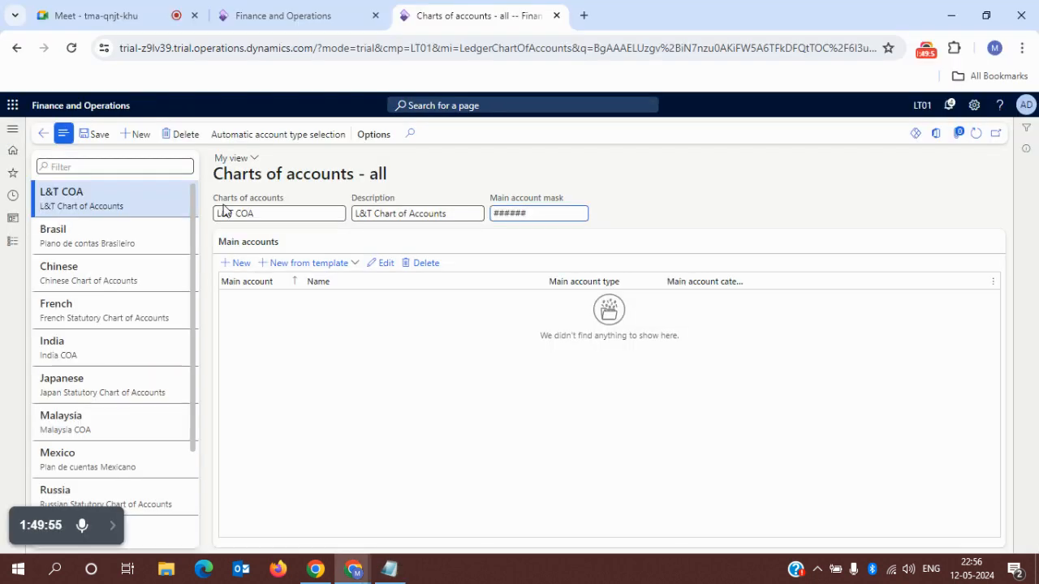
{"action": "left_click_drag", "start_coordinate": [526, 213], "coordinate": [492, 215]}
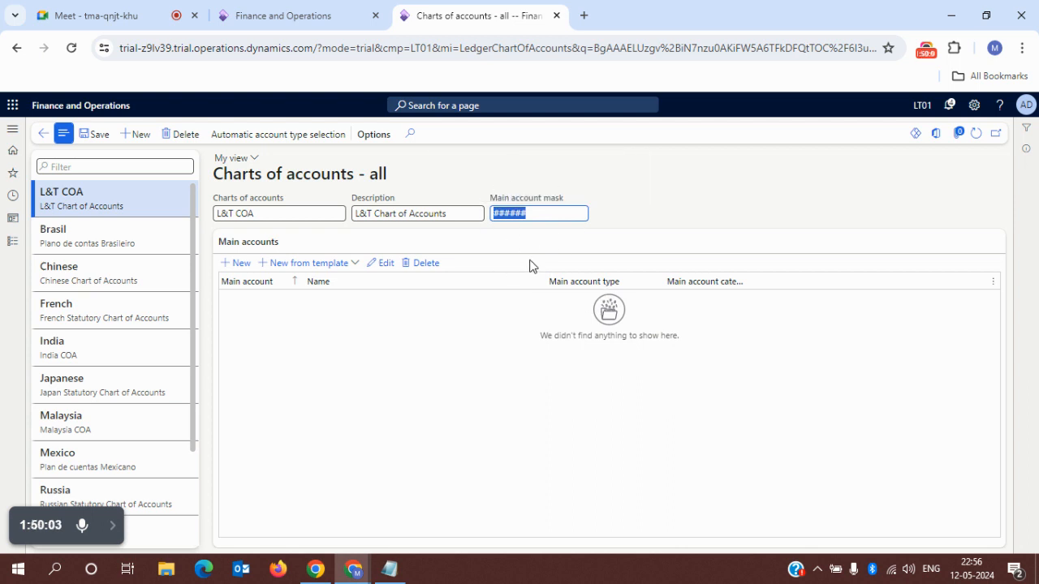
{"action": "key", "text": "BackSpace"}
{"action": "key", "text": "alt+Tab"}
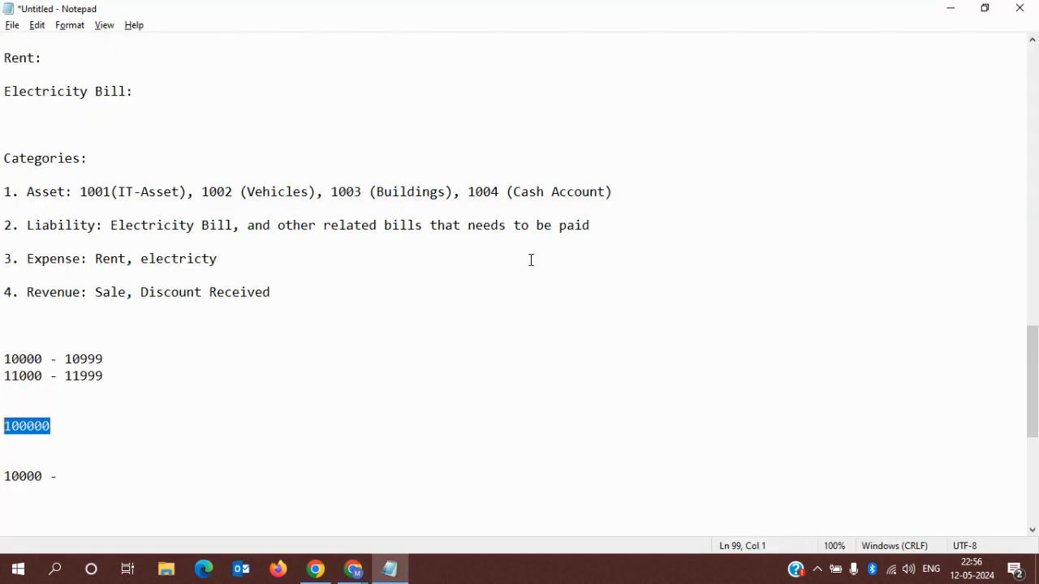
{"action": "left_click", "coordinate": [65, 428]}
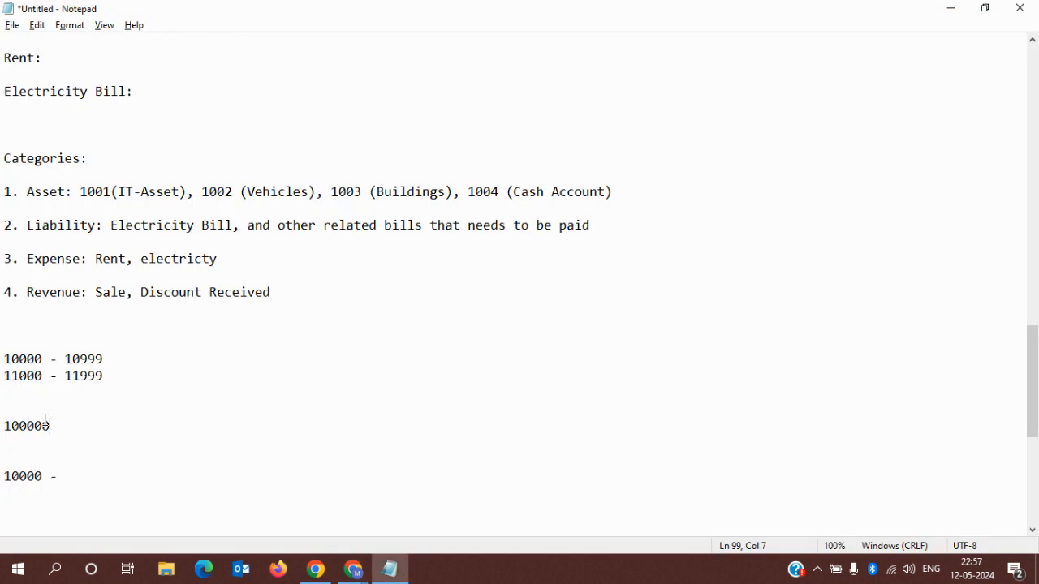
{"action": "key", "text": "alt+Tab"}
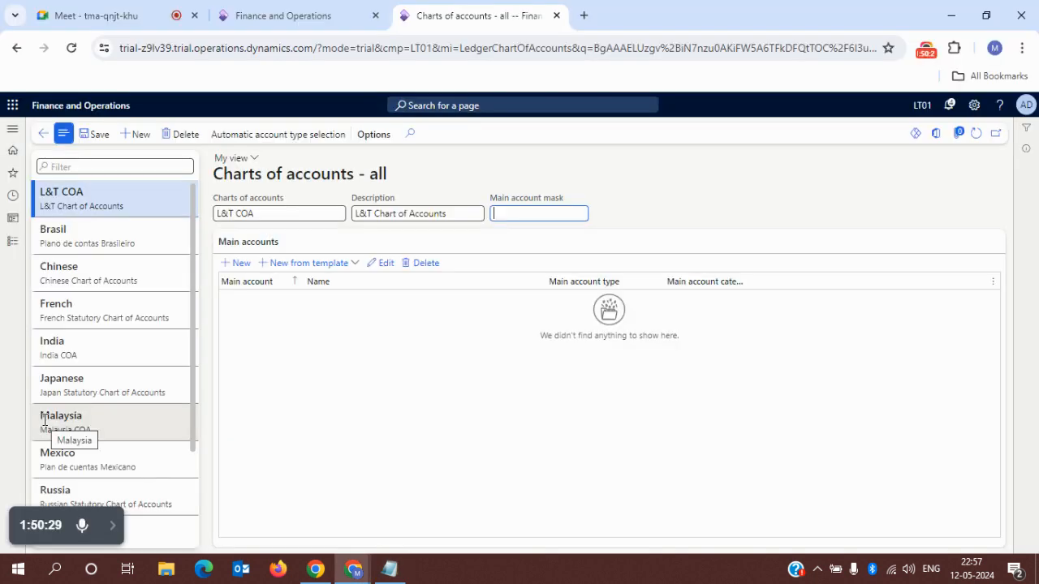
{"action": "type", "text": "###"}
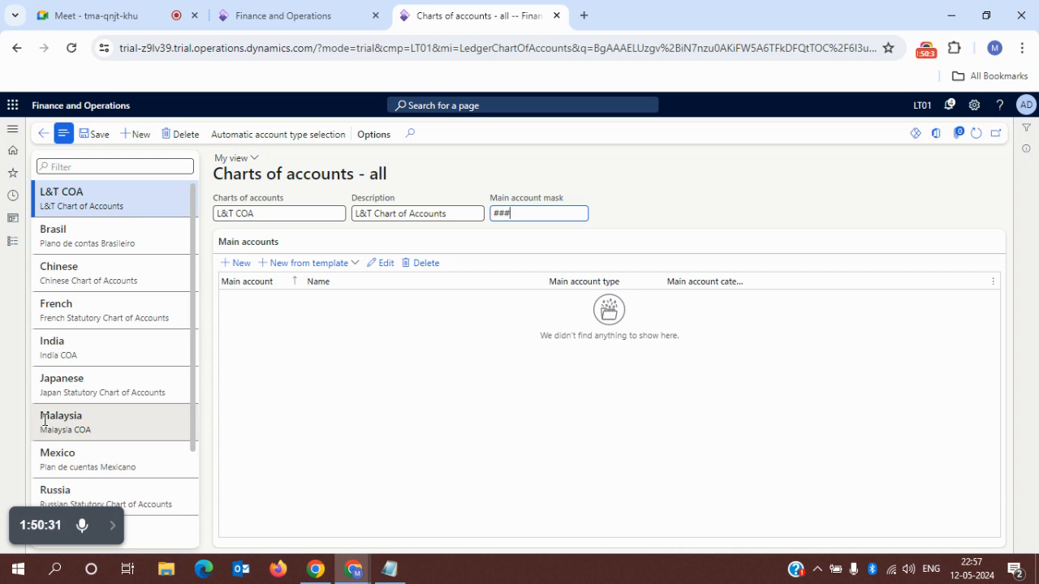
- Switch to the Notepad notes and add the sample three-digit number 100 below 100000
{"action": "key", "text": "alt+Tab"}
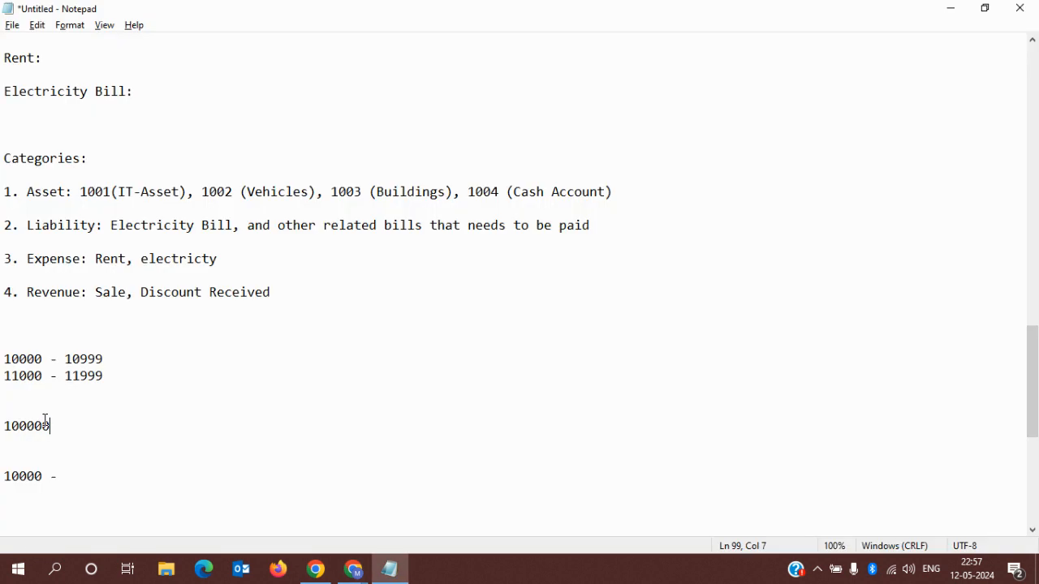
{"action": "key", "text": "Return"}
{"action": "key", "text": "Return"}
{"action": "type", "text": "1000"}
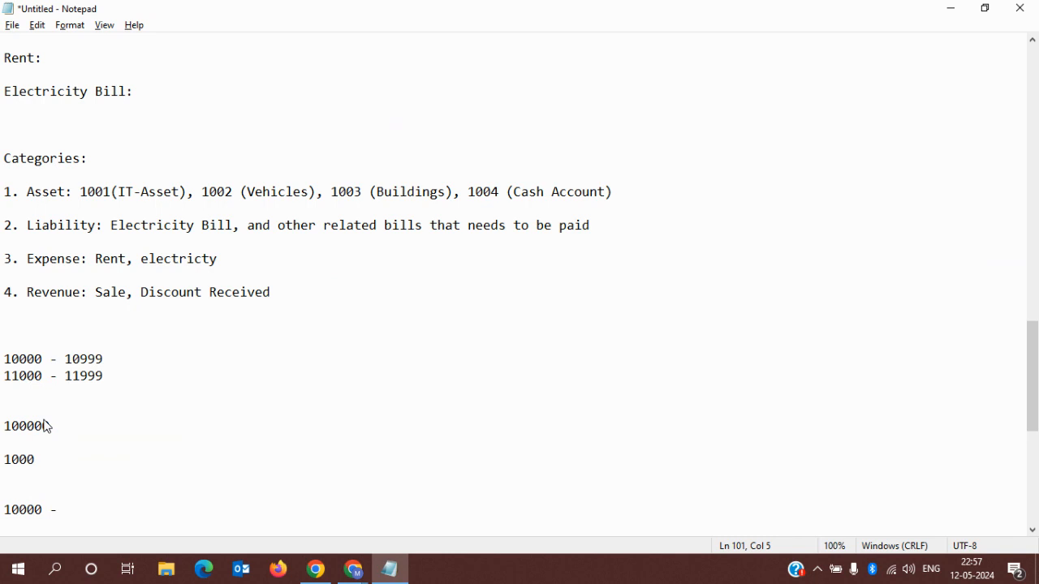
{"action": "key", "text": "BackSpace"}
- Return to Finance and Operations, start a new L&T COA main account numbered 10000 and try to save it without a name
{"action": "key", "text": "alt+Tab"}
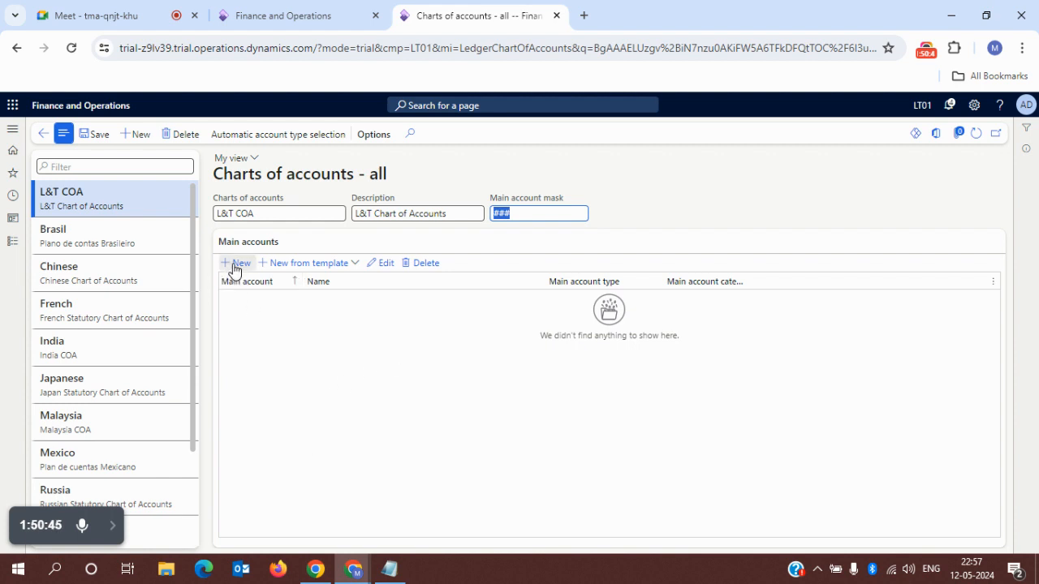
{"action": "left_click", "coordinate": [515, 216]}
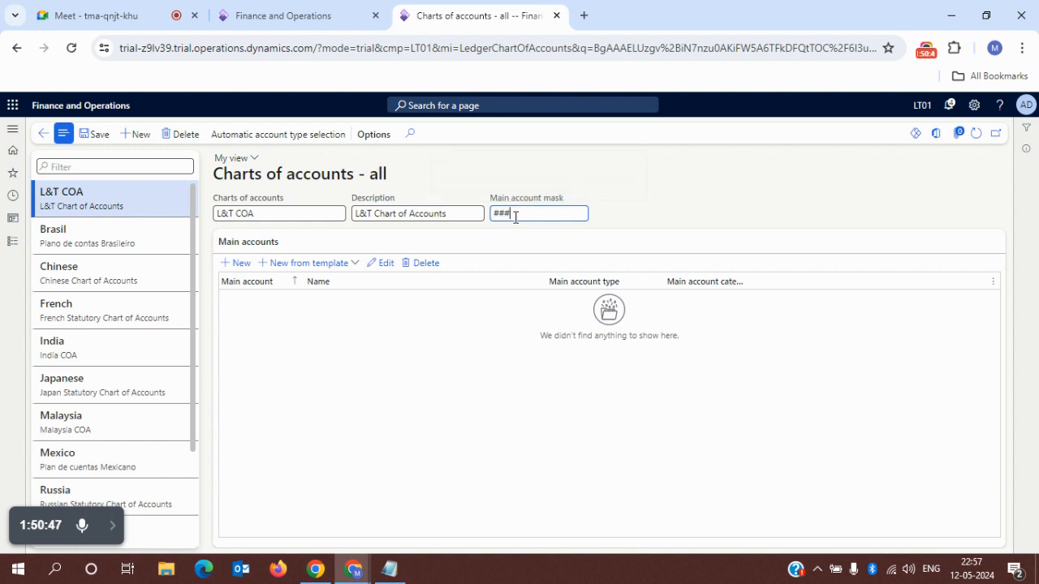
{"action": "left_click", "coordinate": [239, 265]}
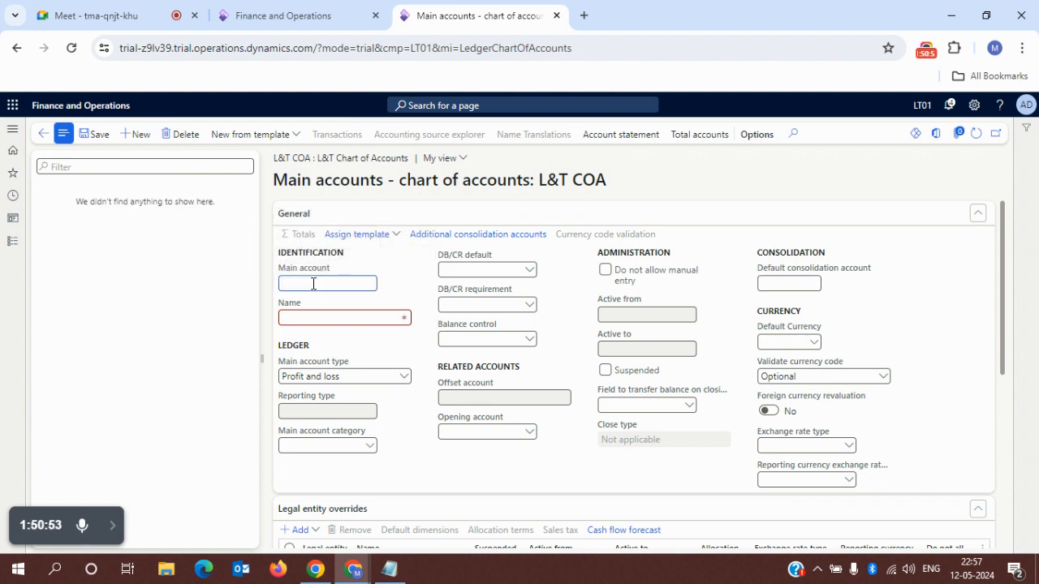
{"action": "type", "text": "10000"}
{"action": "left_click", "coordinate": [302, 318]}
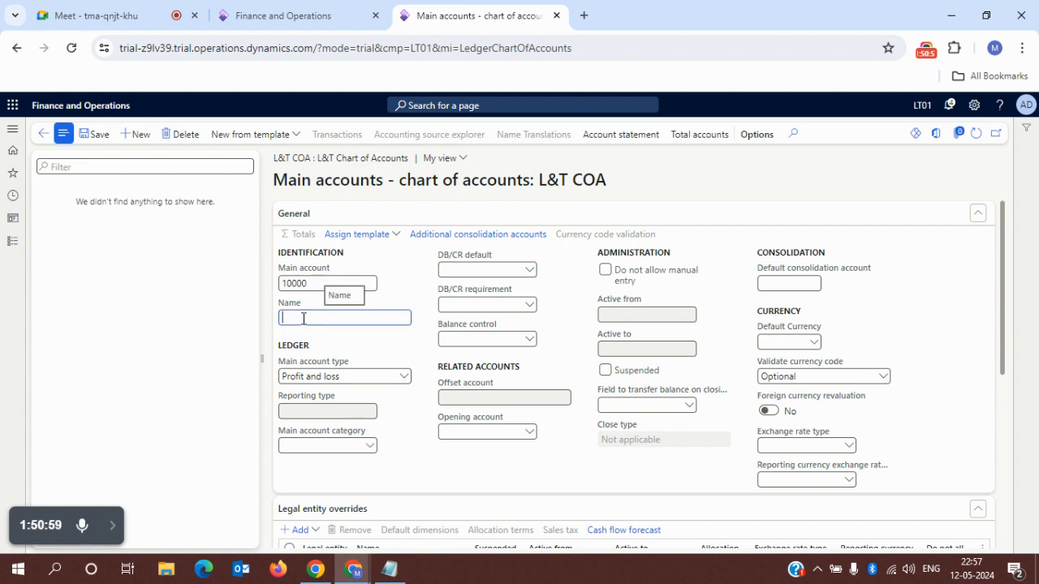
{"action": "left_click", "coordinate": [95, 137]}
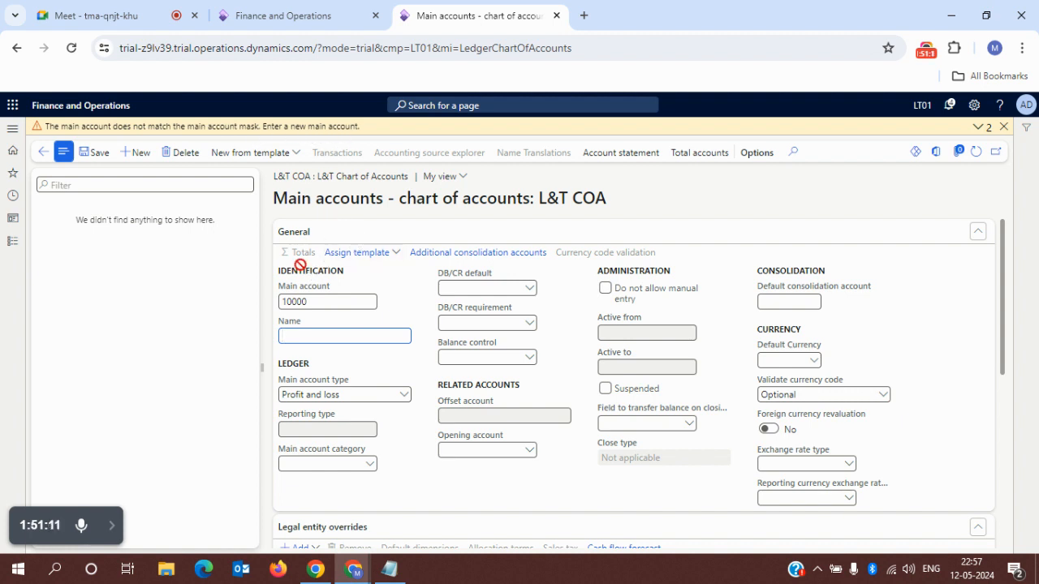
- Change the new main account's number to 100000 and try to save it
{"action": "left_click", "coordinate": [314, 302]}
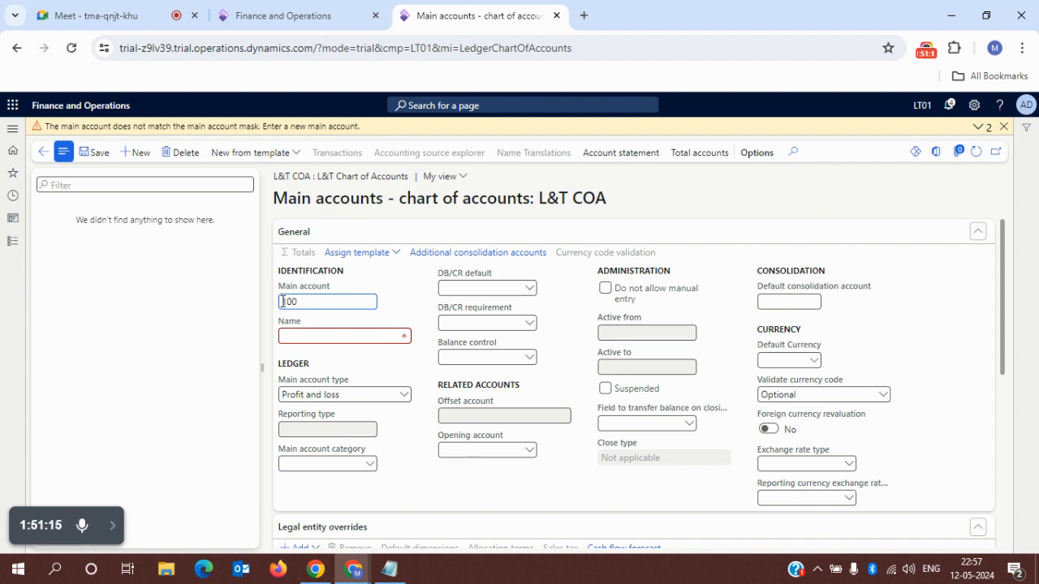
{"action": "left_click_drag", "start_coordinate": [281, 302], "coordinate": [308, 302]}
{"action": "left_click", "coordinate": [304, 302]}
{"action": "type", "text": "000"}
{"action": "left_click", "coordinate": [90, 154]}
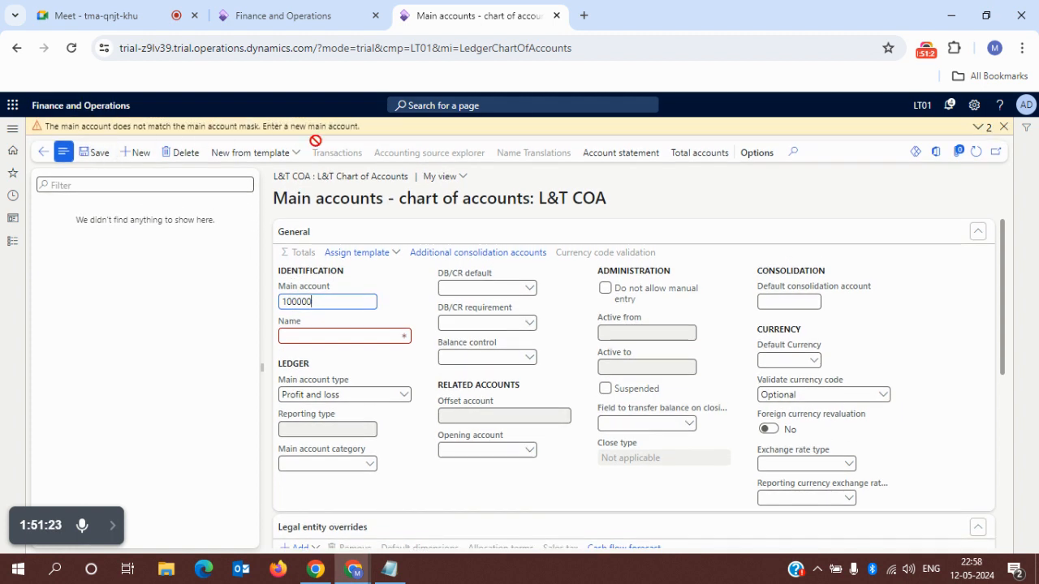
- Set the main account number to 100, name it "ahsbdj" and save the record
{"action": "key", "text": "BackSpace"}
{"action": "left_click", "coordinate": [1004, 126]}
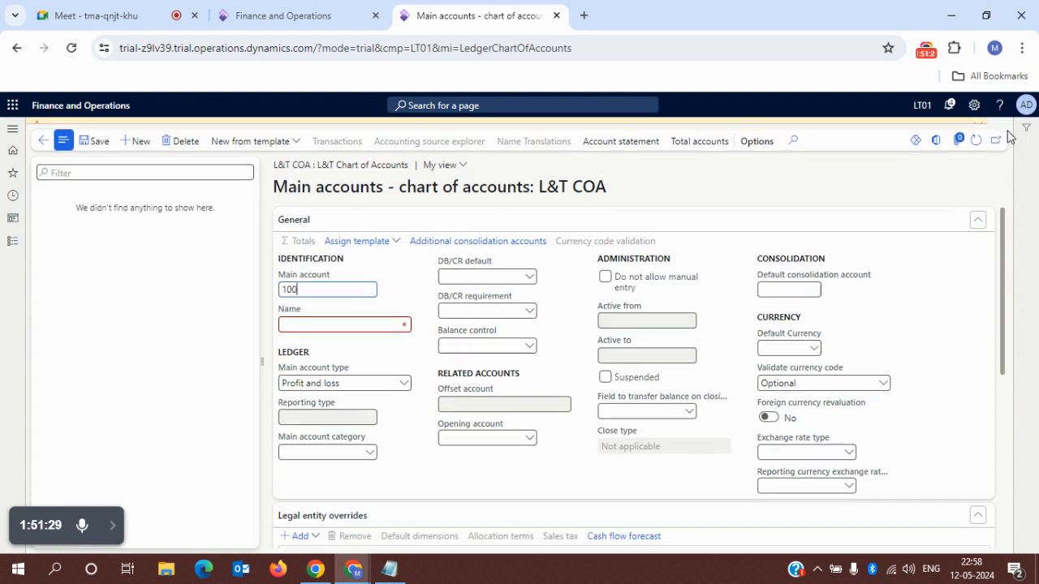
{"action": "left_click", "coordinate": [83, 134]}
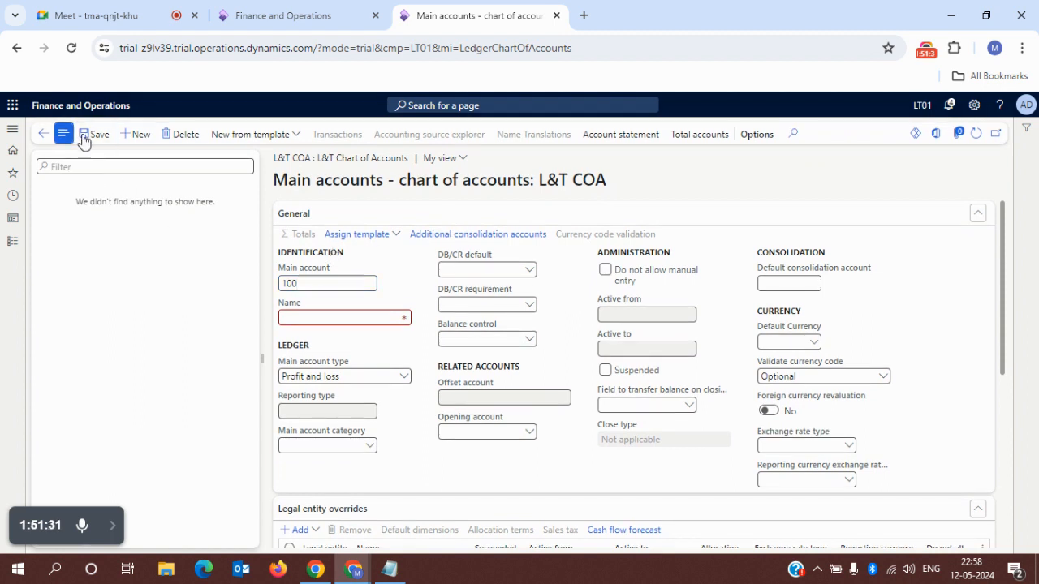
{"action": "left_click", "coordinate": [347, 339]}
{"action": "type", "text": "ahsbdj"}
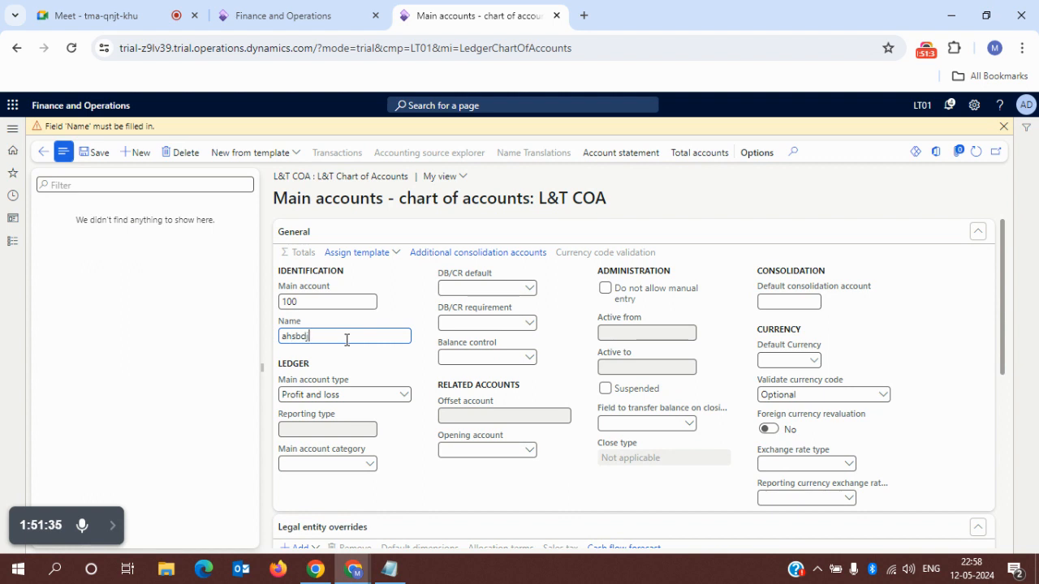
{"action": "left_click", "coordinate": [97, 154]}
{"action": "left_click", "coordinate": [93, 157]}
{"action": "left_click", "coordinate": [95, 134]}
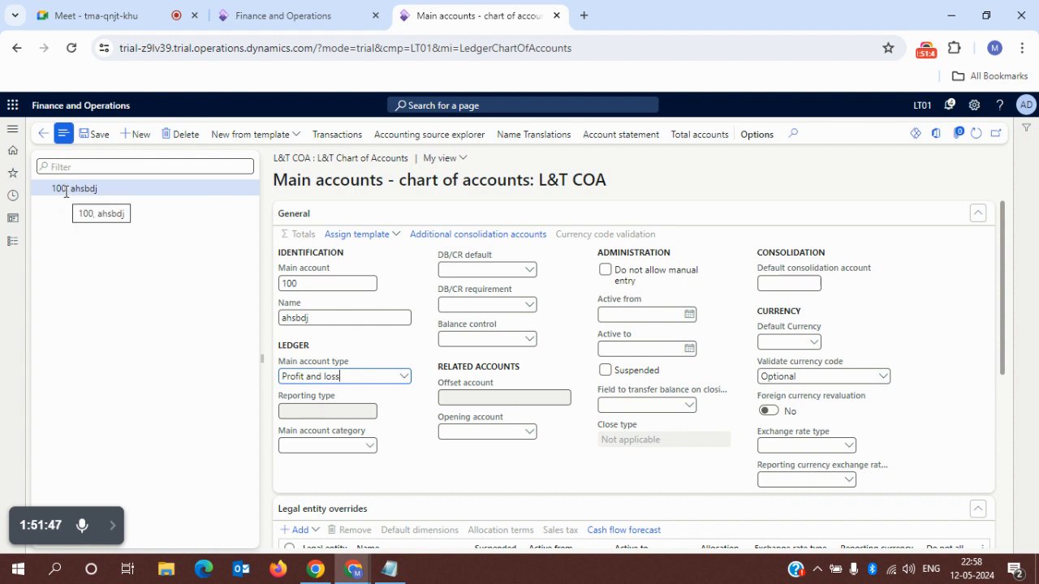
- Delete the test main account 100 from the L&T COA chart of accounts
{"action": "left_click", "coordinate": [66, 192]}
{"action": "left_click_drag", "start_coordinate": [66, 191], "coordinate": [48, 197]}
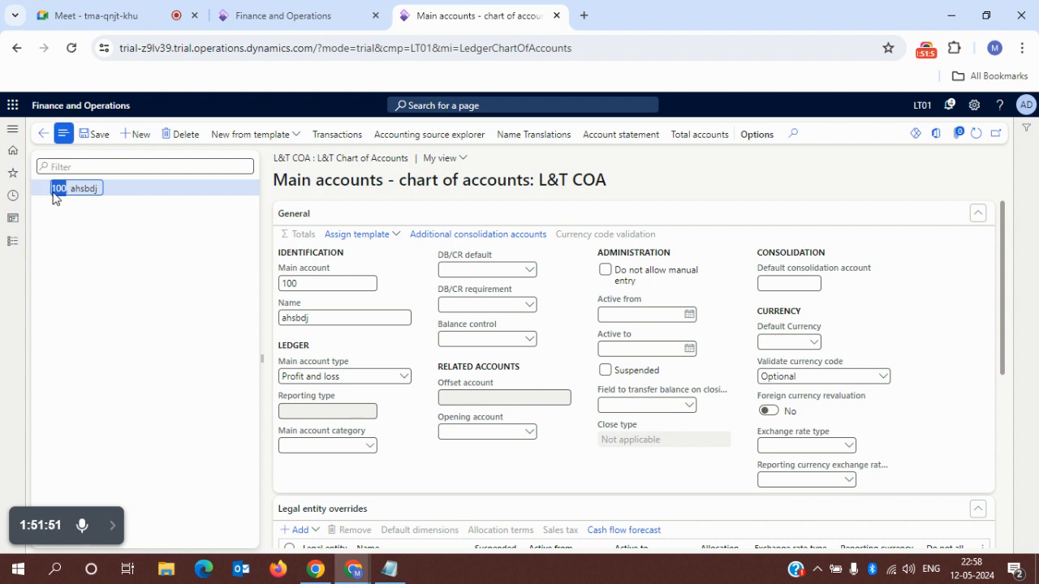
{"action": "left_click_drag", "start_coordinate": [60, 188], "coordinate": [81, 185]}
{"action": "left_click", "coordinate": [170, 135]}
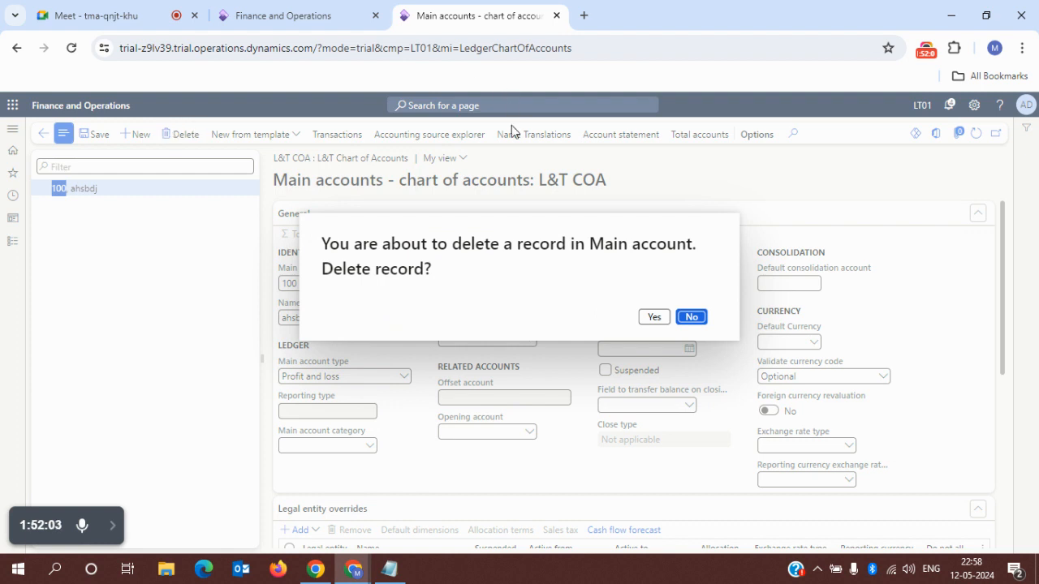
{"action": "left_click", "coordinate": [655, 320]}
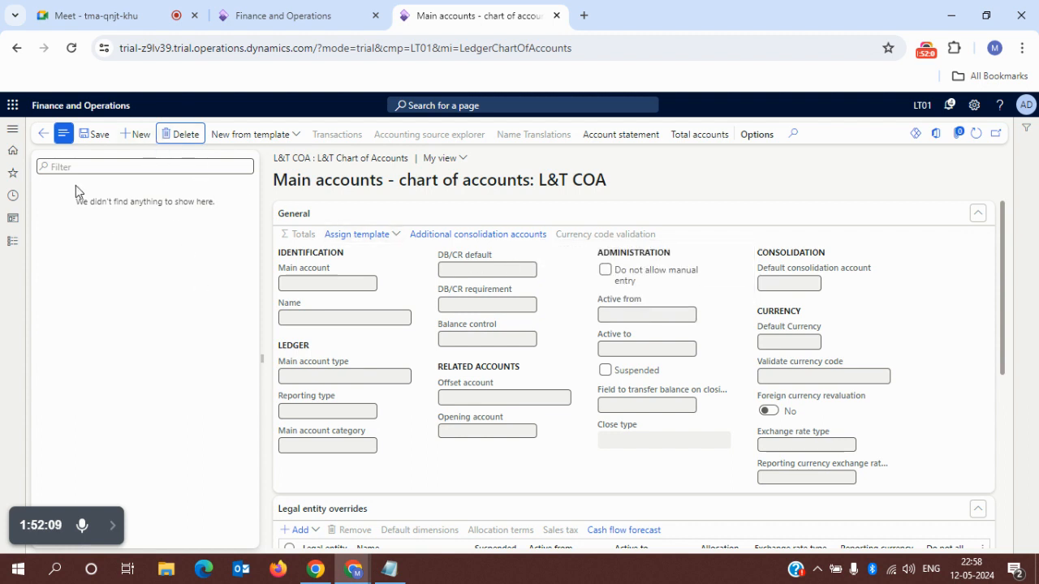
- Go back to the charts of accounts and clear the main account mask of L&T COA
{"action": "left_click", "coordinate": [41, 134]}
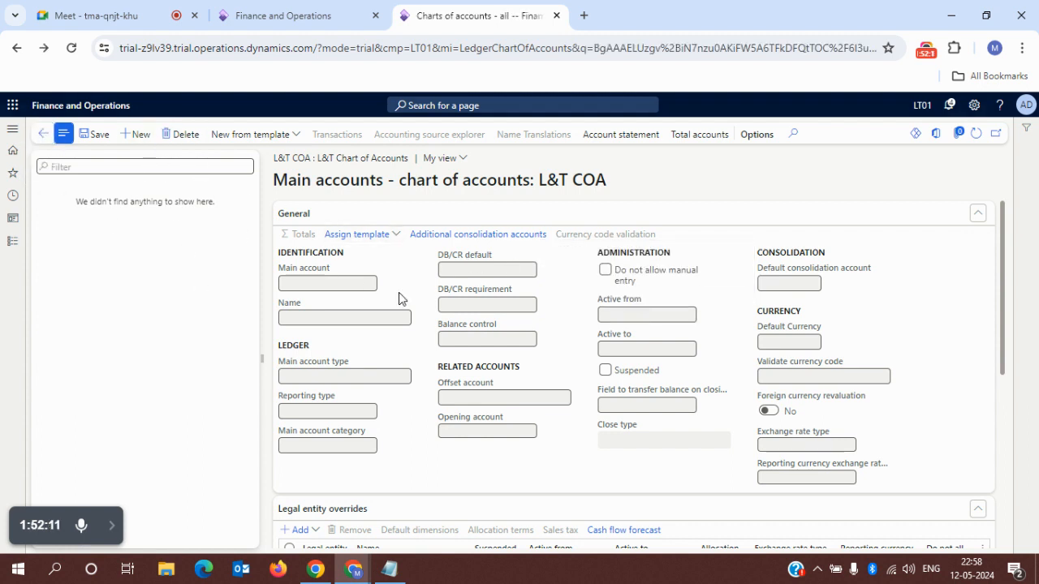
{"action": "key", "text": "BackSpace"}
{"action": "key", "text": "BackSpace"}
{"action": "key", "text": "BackSpace"}
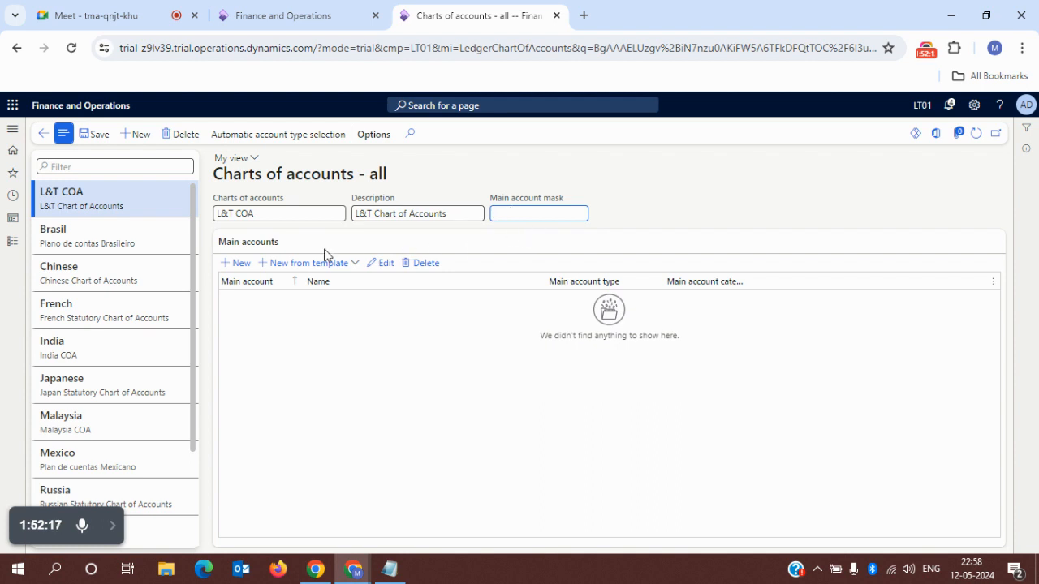
- Start a new main account in the L&T COA chart of accounts, ready for entering its number
{"action": "left_click", "coordinate": [238, 265]}
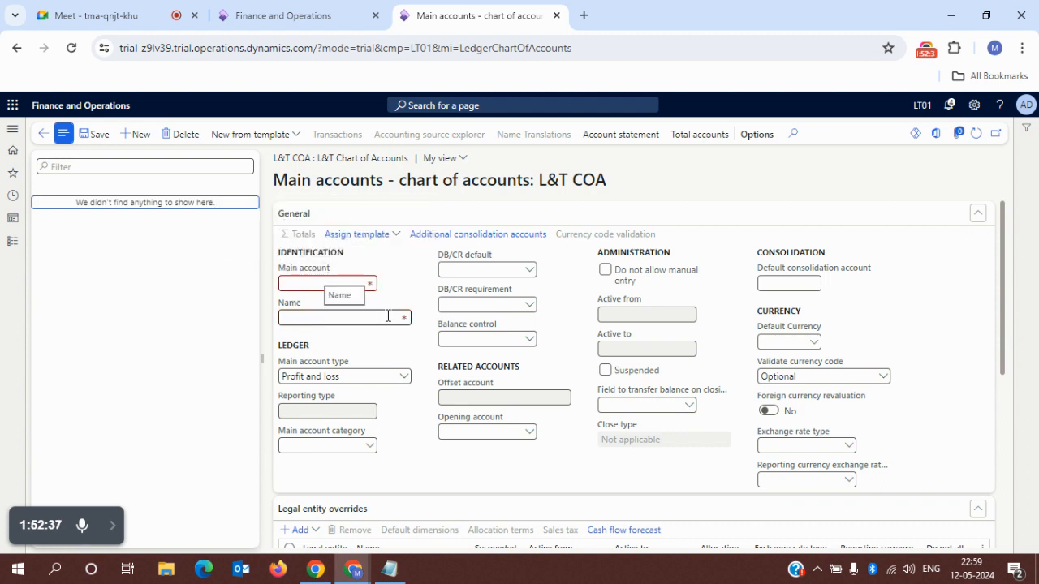
{"action": "left_click", "coordinate": [319, 284]}
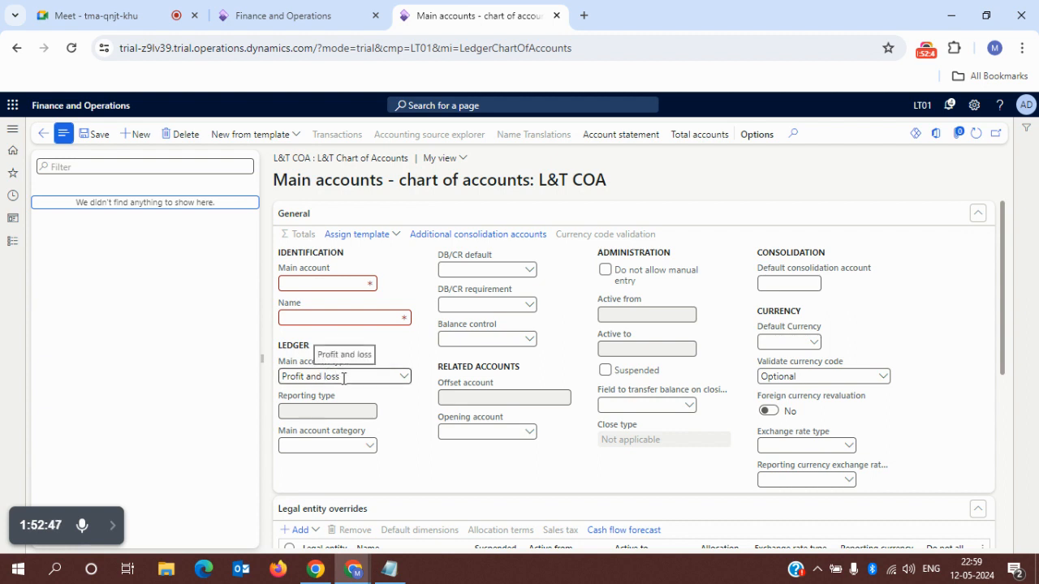
{"action": "left_click", "coordinate": [307, 283]}
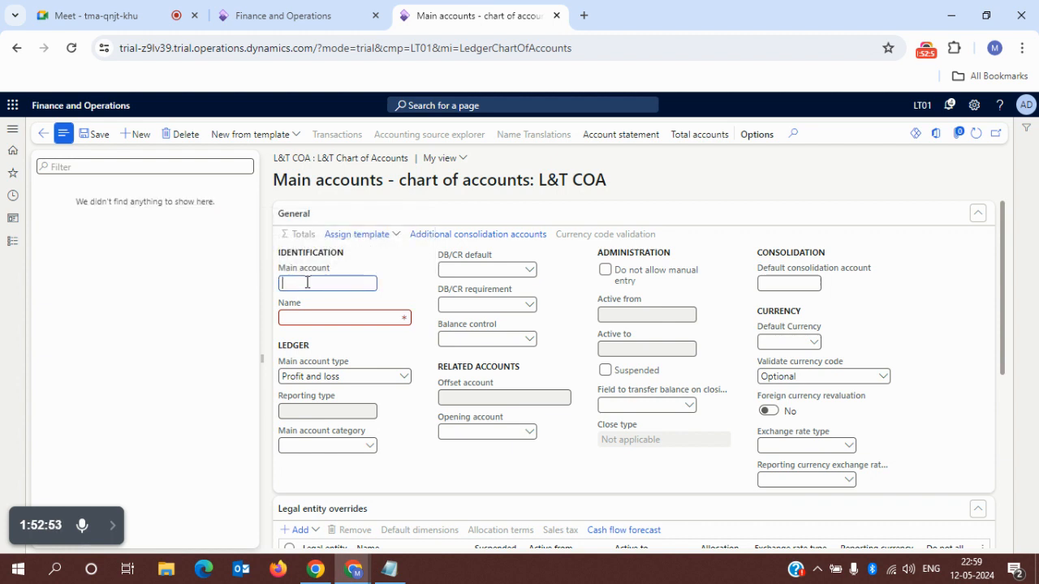
- Switch to the Notepad notes and delete the numbered category examples and sample numbers between the Categories heading and the Asset range
{"action": "left_click", "coordinate": [390, 568]}
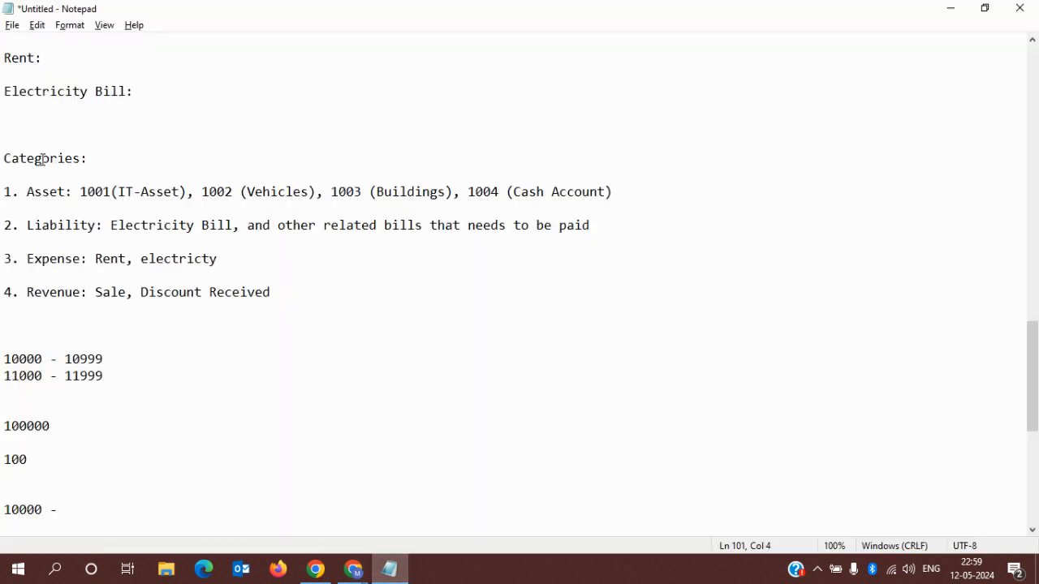
{"action": "left_click_drag", "start_coordinate": [5, 192], "coordinate": [112, 514]}
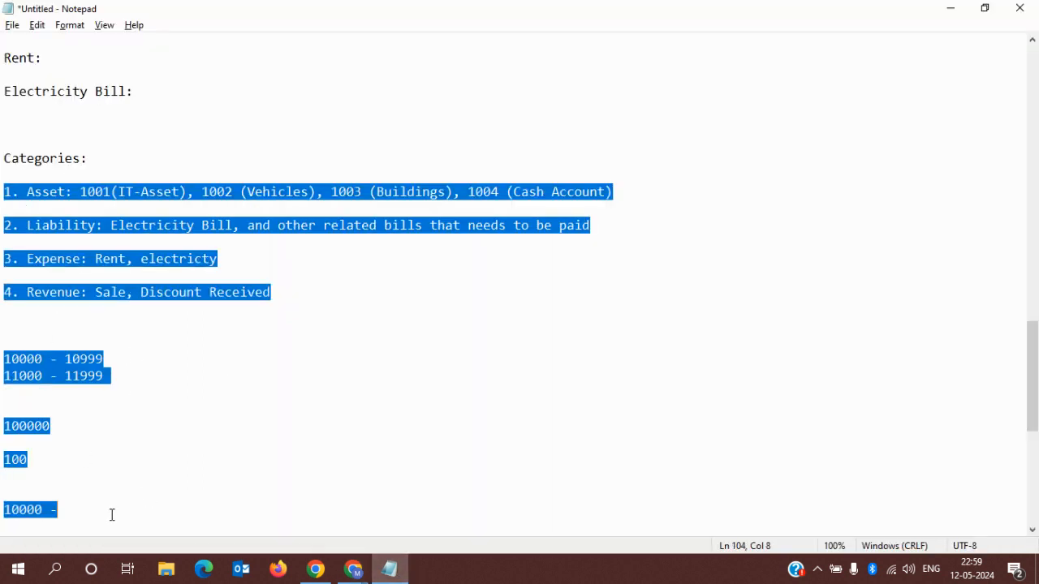
{"action": "key", "text": "Delete"}
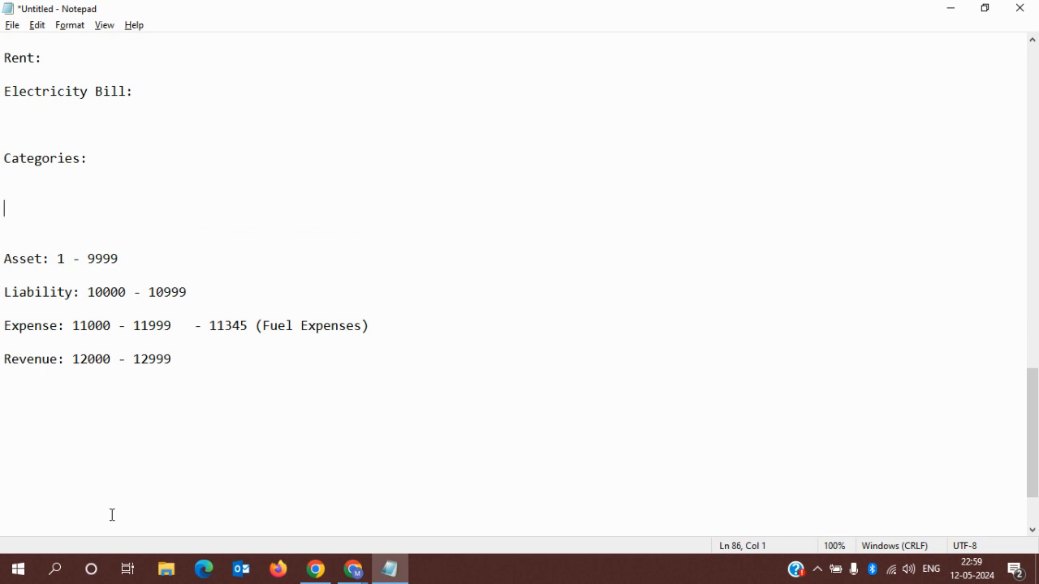
- Delete the Asset, Liability, Expense and Revenue number ranges below the Categories heading in the notes
{"action": "key", "text": "shift+Down"}
{"action": "key", "text": "shift+Down"}
{"action": "key", "text": "shift+Down"}
{"action": "key", "text": "shift+Down"}
{"action": "key", "text": "shift+Down"}
{"action": "key", "text": "shift+Down"}
{"action": "key", "text": "shift+Down"}
{"action": "key", "text": "shift+Down"}
{"action": "key", "text": "shift+Down"}
{"action": "key", "text": "shift+Down"}
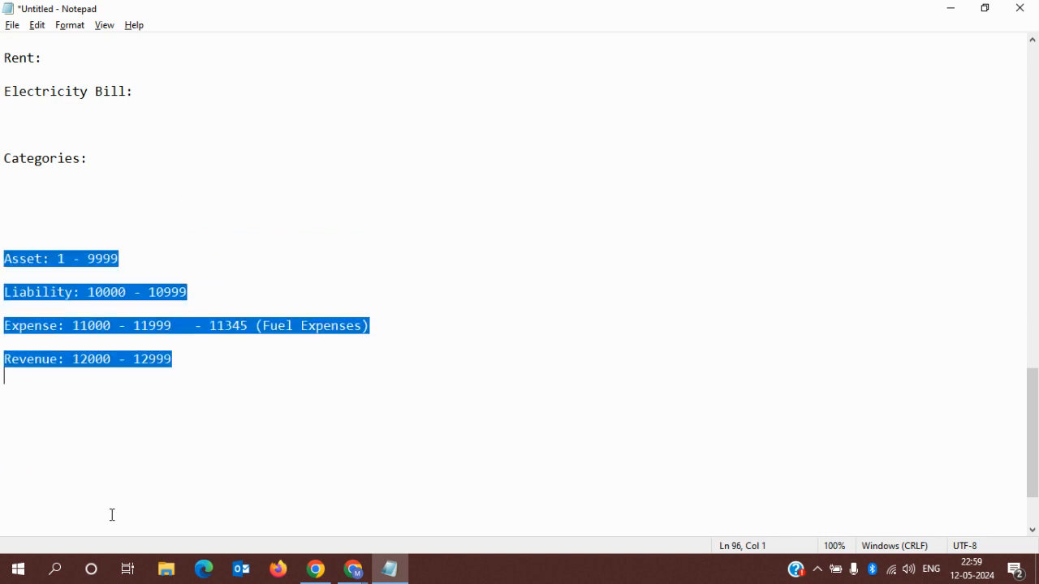
{"action": "key", "text": "Delete"}
- Add the entry "1. Asset" under Categories and begin its number range on a separate line with 100000
{"action": "type", "text": "1. Asset"}
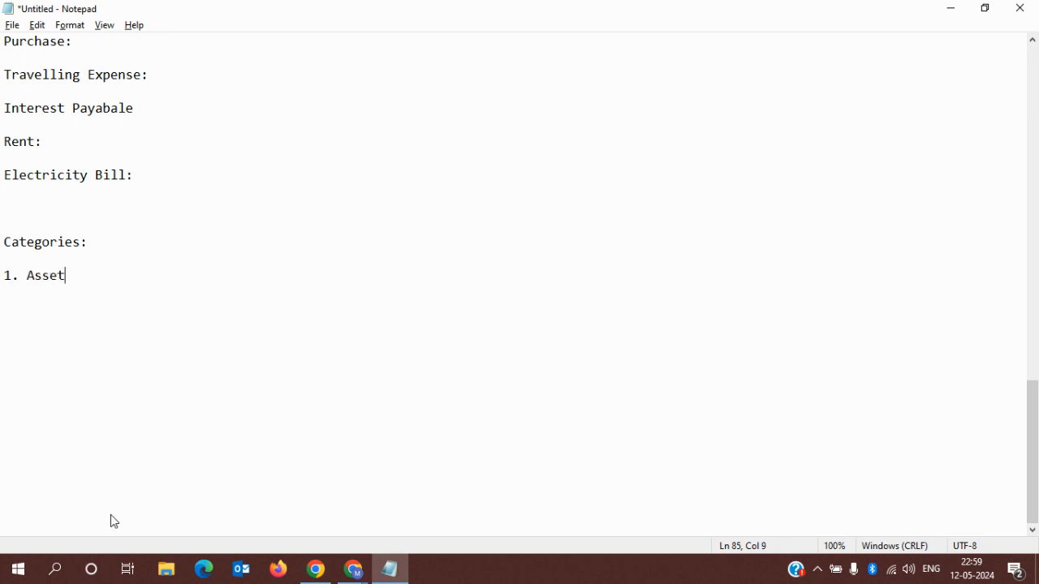
{"action": "key", "text": "Return"}
{"action": "key", "text": "Return"}
{"action": "type", "text": "10000"}
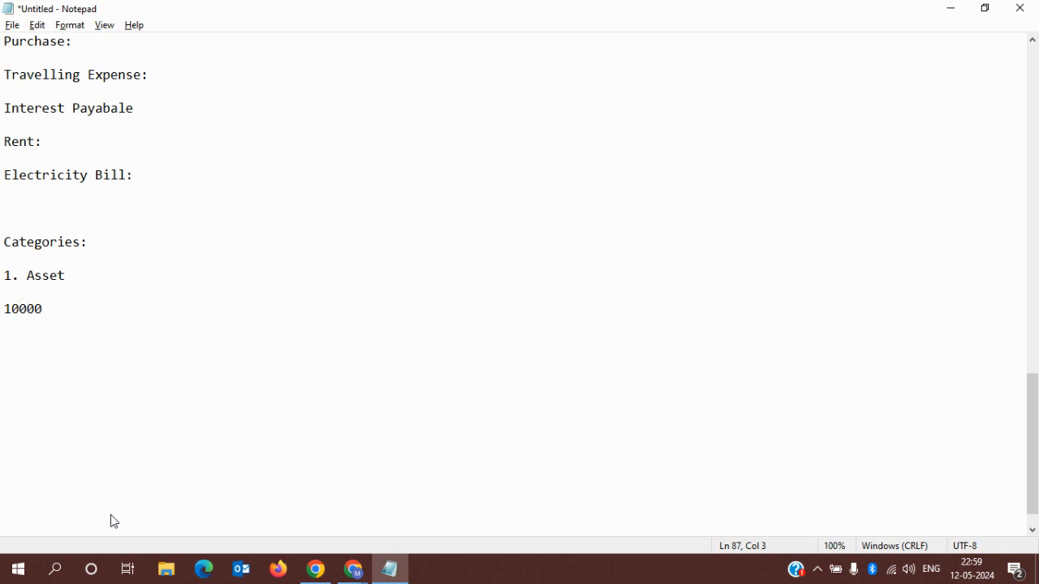
{"action": "key", "text": "Right"}
{"action": "key", "text": "Right"}
{"action": "type", "text": "0 -"}
- Switch back to Finance and Operations and enter 100000 as the new main account's number
{"action": "key", "text": "alt+Tab"}
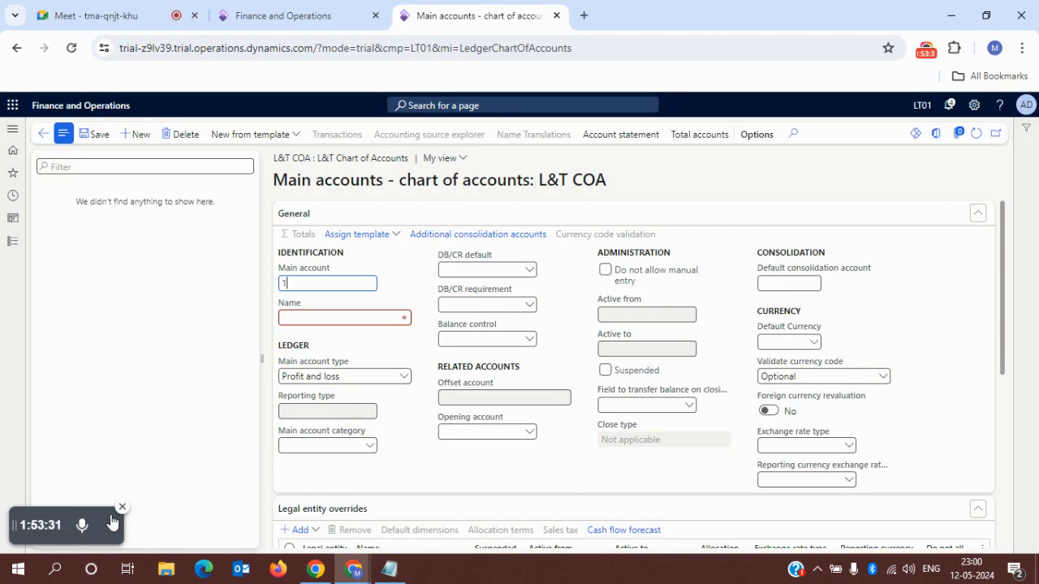
{"action": "type", "text": "00000"}
{"action": "key", "text": "shift+Left"}
{"action": "key", "text": "shift+Left"}
{"action": "key", "text": "shift+Left"}
{"action": "key", "text": "shift+Left"}
{"action": "key", "text": "shift+Left"}
{"action": "key", "text": "shift+Left"}
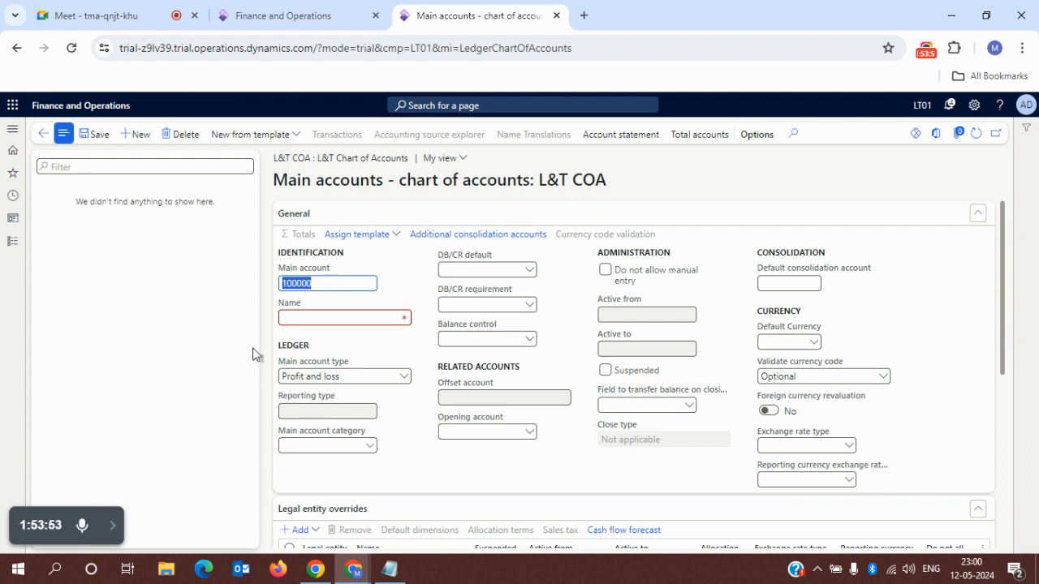
{"action": "left_click", "coordinate": [315, 286]}
{"action": "left_click_drag", "start_coordinate": [315, 287], "coordinate": [270, 289]}
- Name main account 100000 Cash Account and set its main account type to Asset
{"action": "left_click", "coordinate": [319, 321]}
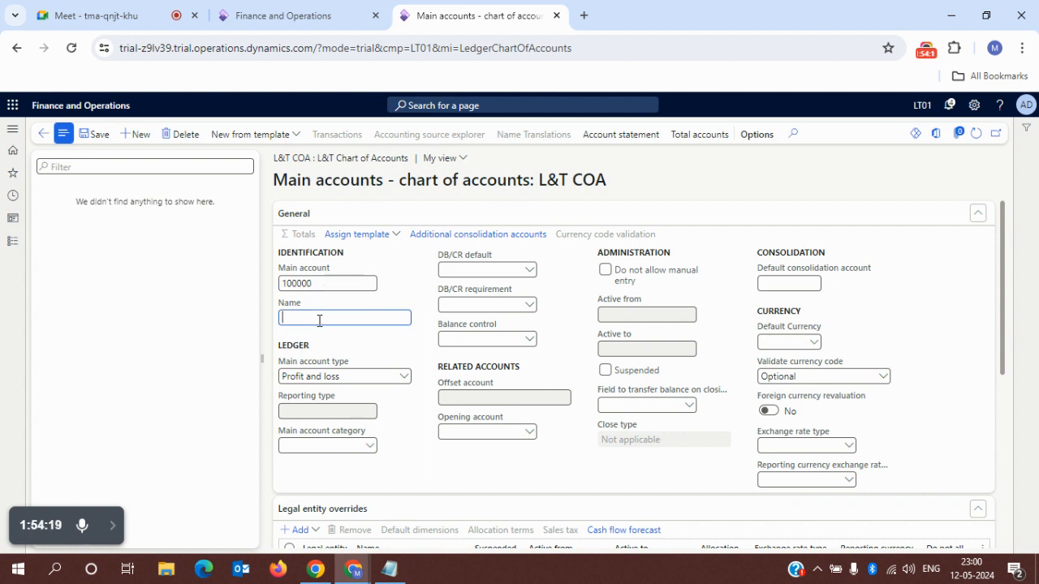
{"action": "type", "text": "ash Account"}
{"action": "left_click_drag", "start_coordinate": [347, 318], "coordinate": [282, 319]}
{"action": "left_click", "coordinate": [388, 352]}
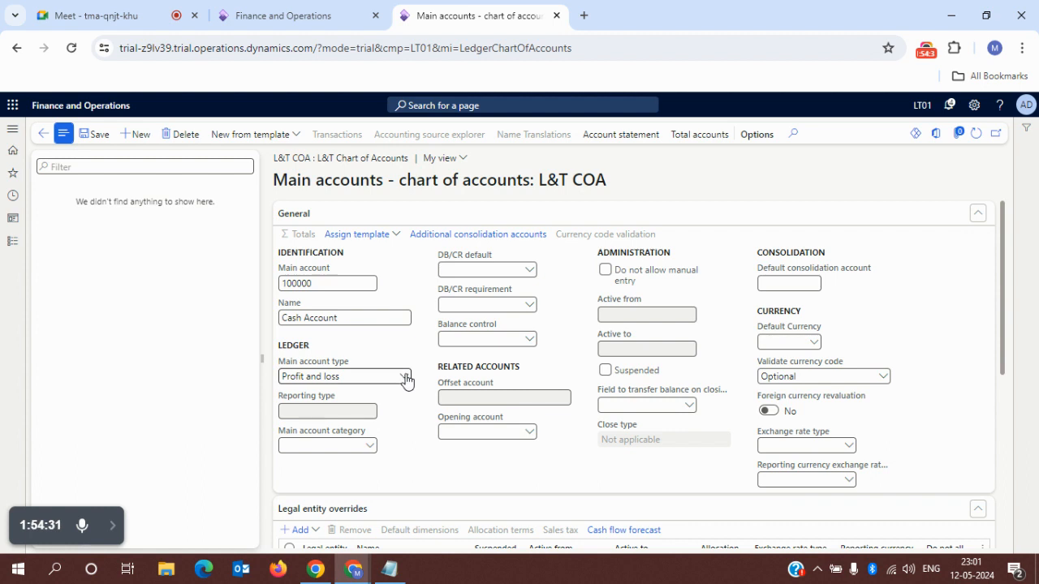
{"action": "left_click", "coordinate": [406, 380]}
{"action": "left_click", "coordinate": [421, 362]}
{"action": "left_click", "coordinate": [404, 377]}
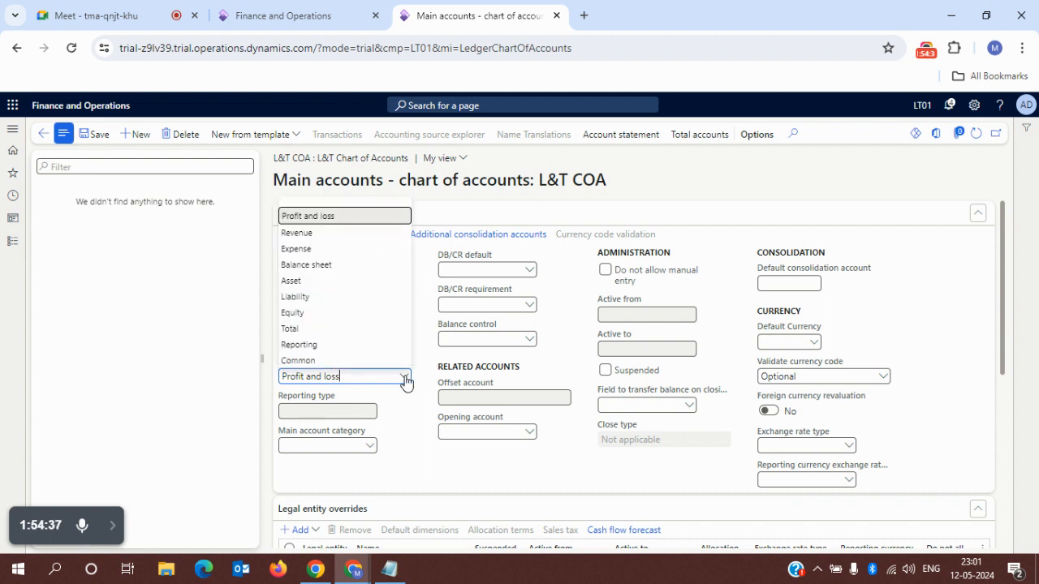
{"action": "left_click", "coordinate": [337, 281]}
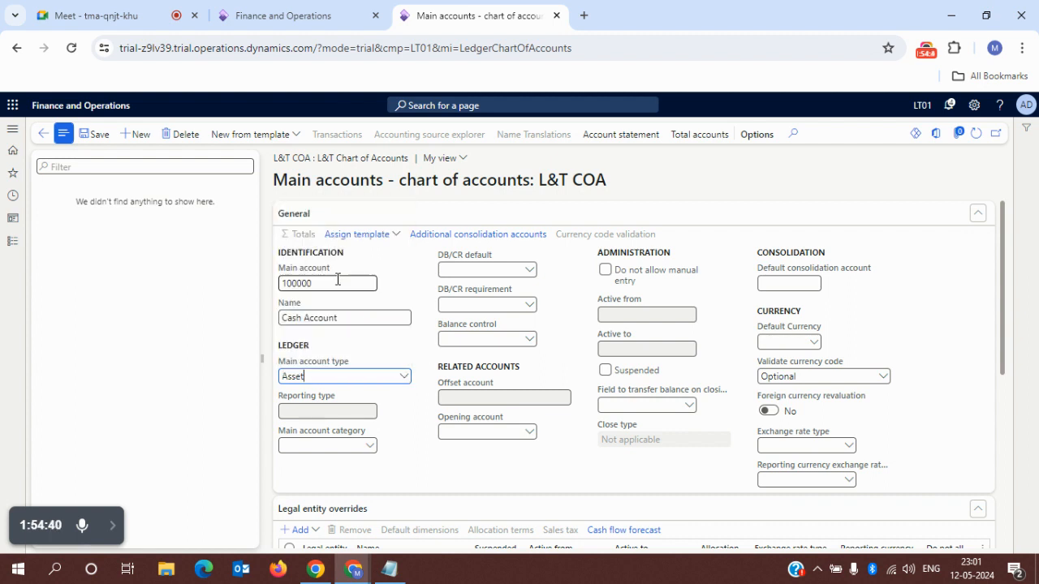
- Review the available main account types, keep Asset, and save the Cash Account
{"action": "left_click", "coordinate": [403, 378]}
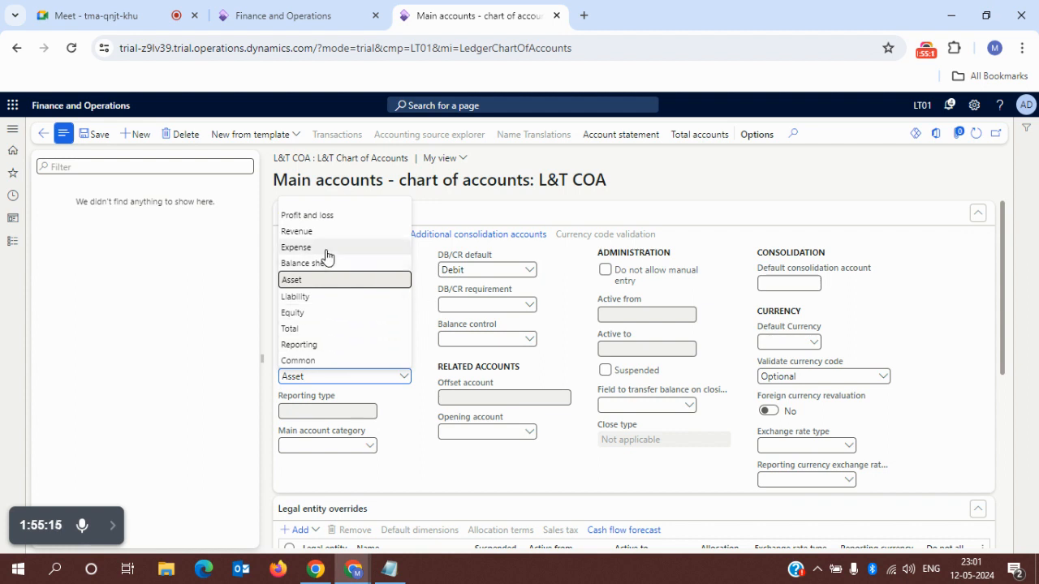
{"action": "left_click", "coordinate": [424, 355]}
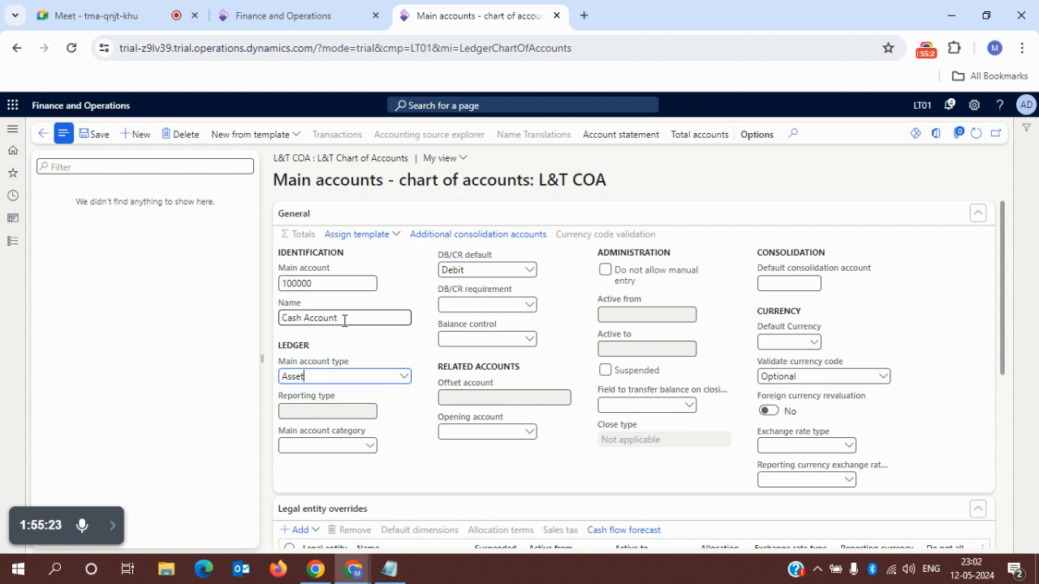
{"action": "left_click_drag", "start_coordinate": [347, 319], "coordinate": [277, 334]}
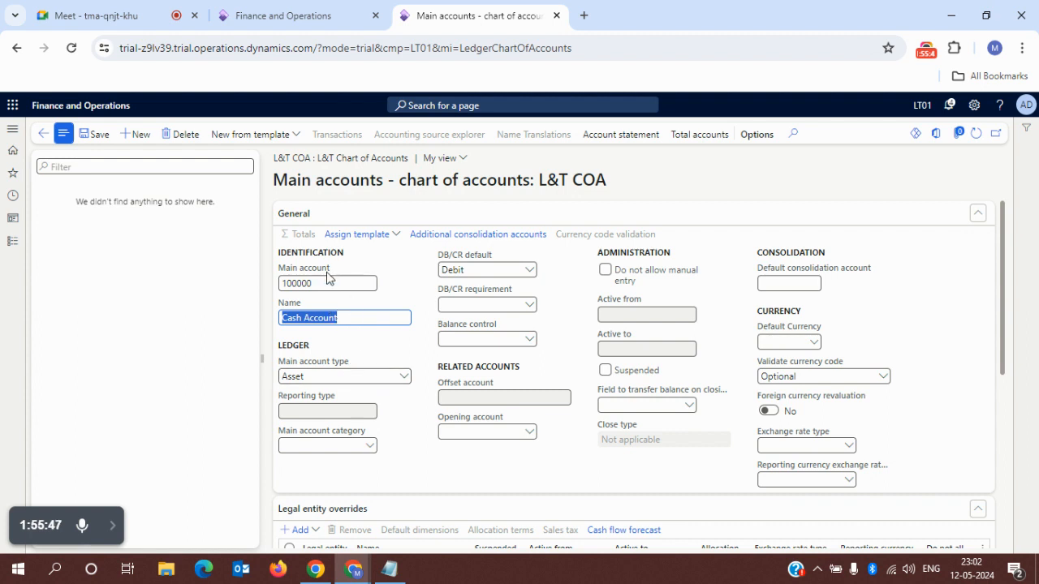
{"action": "left_click", "coordinate": [91, 137]}
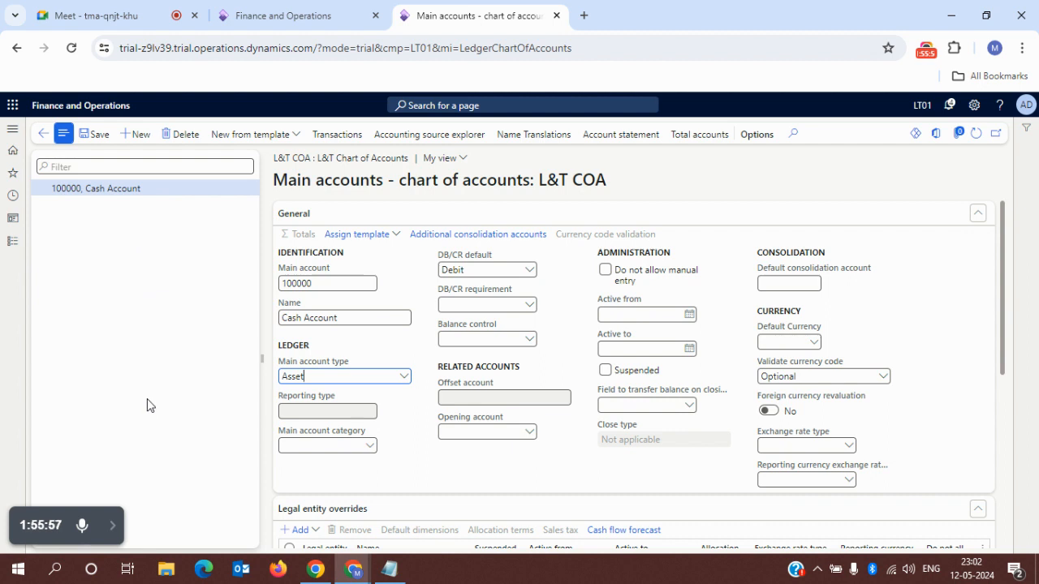
- Change the saved account's number to 100001 and its name to Bank Account
{"action": "left_click", "coordinate": [320, 283]}
{"action": "key", "text": "BackSpace"}
{"action": "key", "text": "BackSpace"}
{"action": "key", "text": "BackSpace"}
{"action": "key", "text": "BackSpace"}
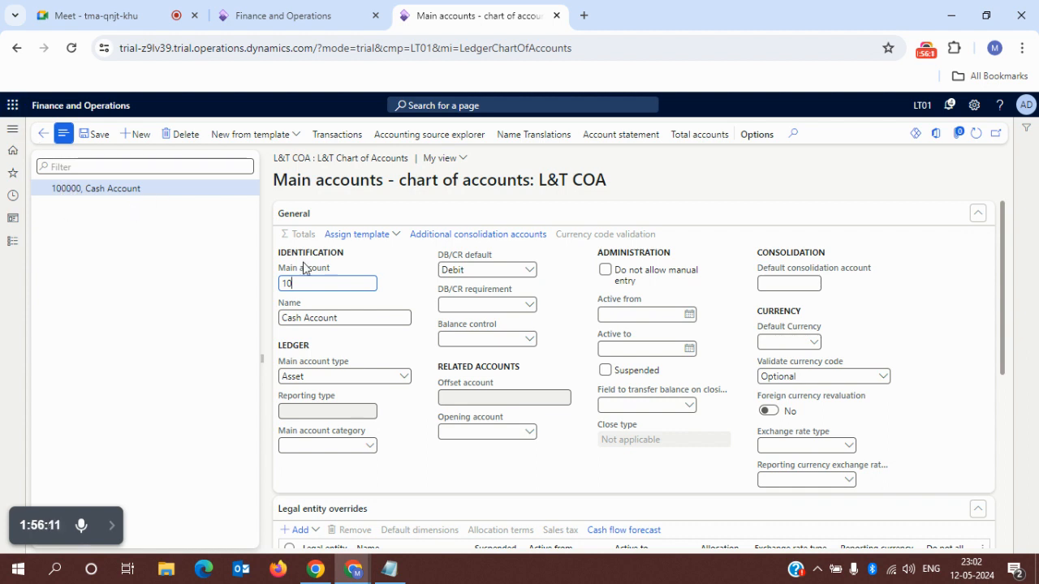
{"action": "type", "text": "0001"}
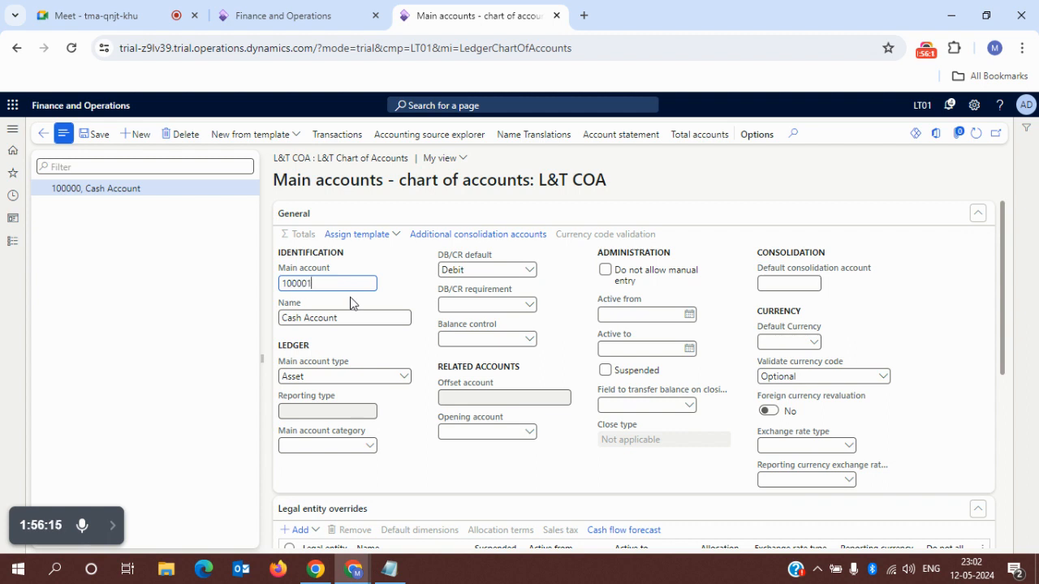
{"action": "left_click", "coordinate": [369, 317]}
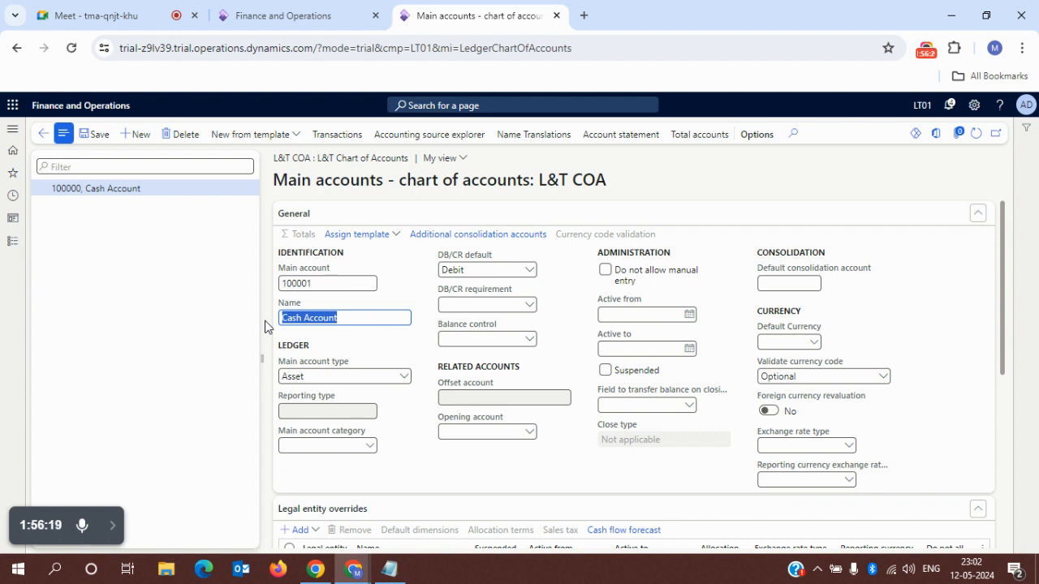
{"action": "type", "text": "Bank Ac"}
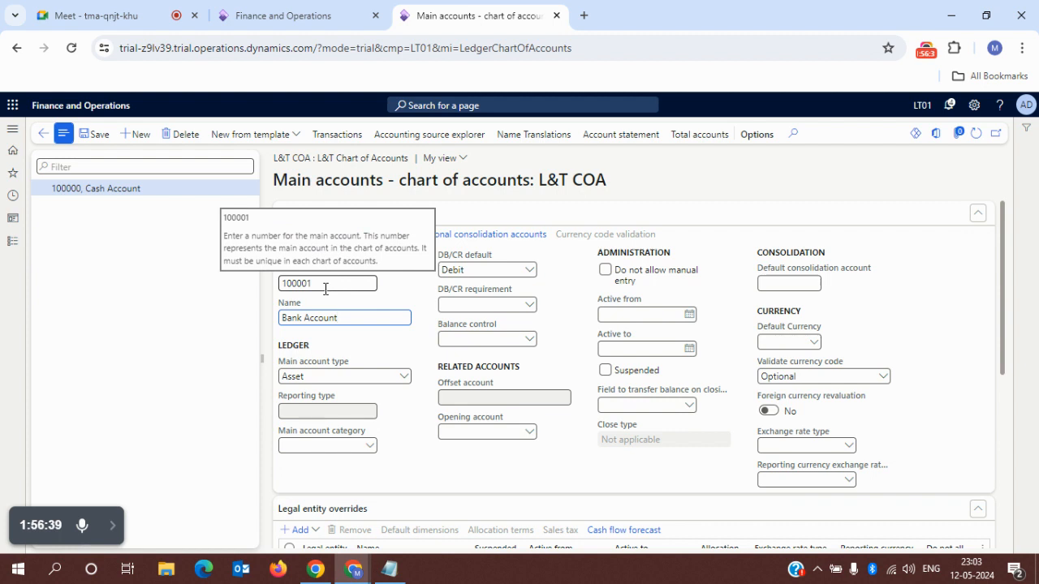
- Switch to the Google Meet call to read the in-call messages, and return to the main accounts page
{"action": "left_click", "coordinate": [134, 29]}
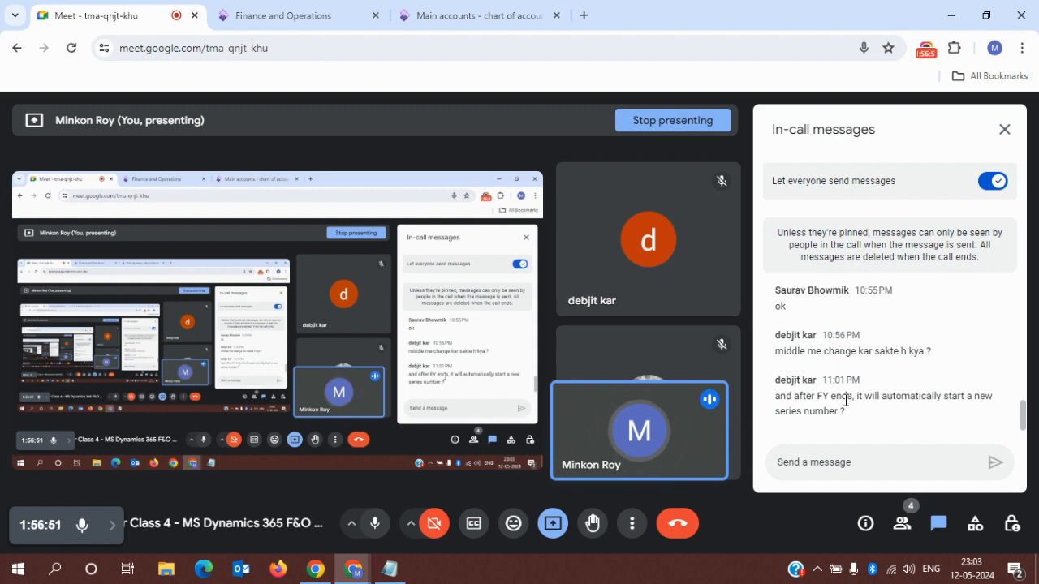
{"action": "left_click", "coordinate": [318, 22]}
{"action": "left_click", "coordinate": [451, 14]}
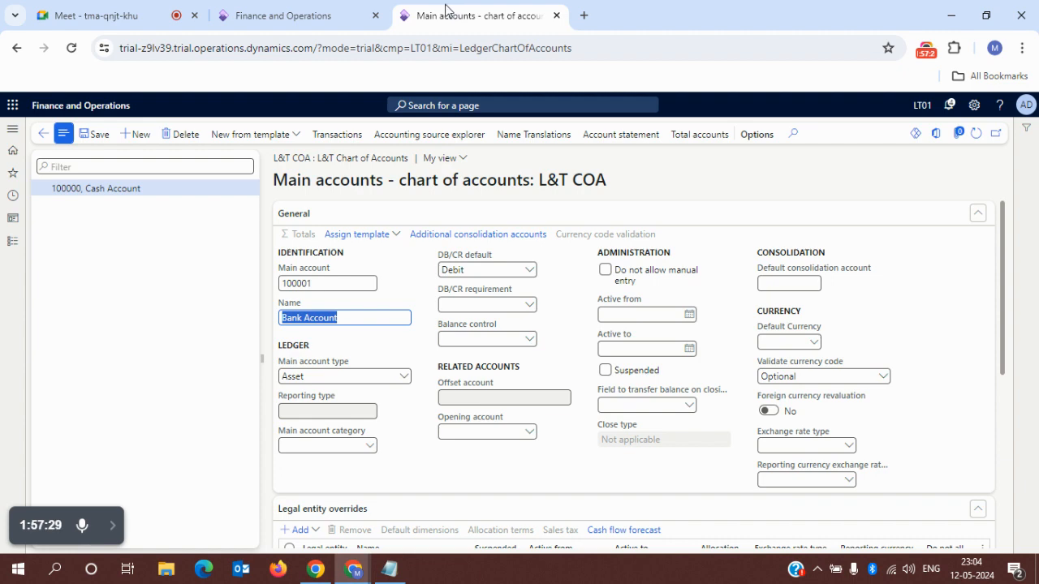
{"action": "left_click", "coordinate": [120, 10]}
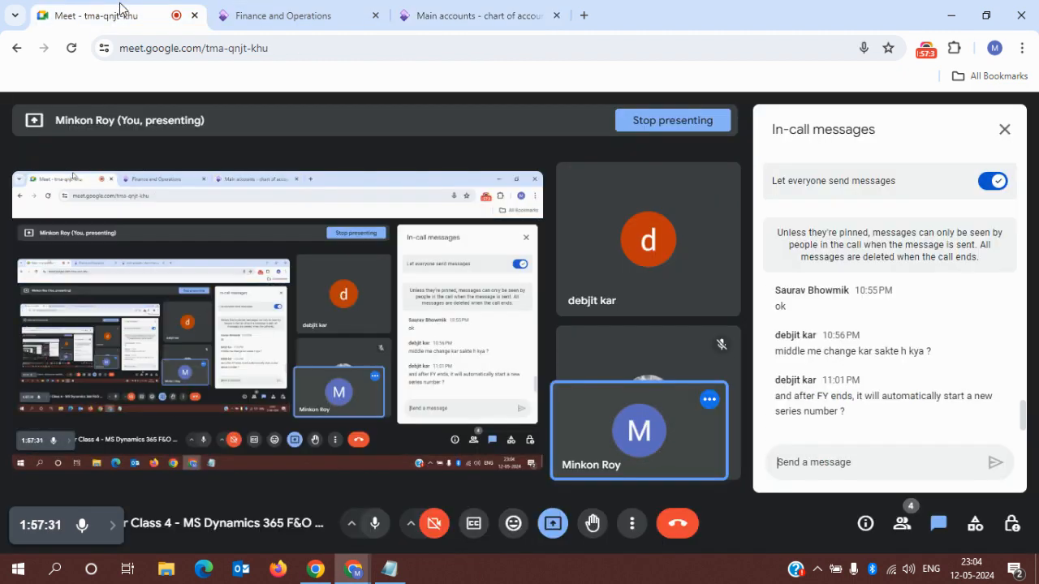
{"action": "left_click", "coordinate": [247, 16]}
{"action": "left_click", "coordinate": [507, 24]}
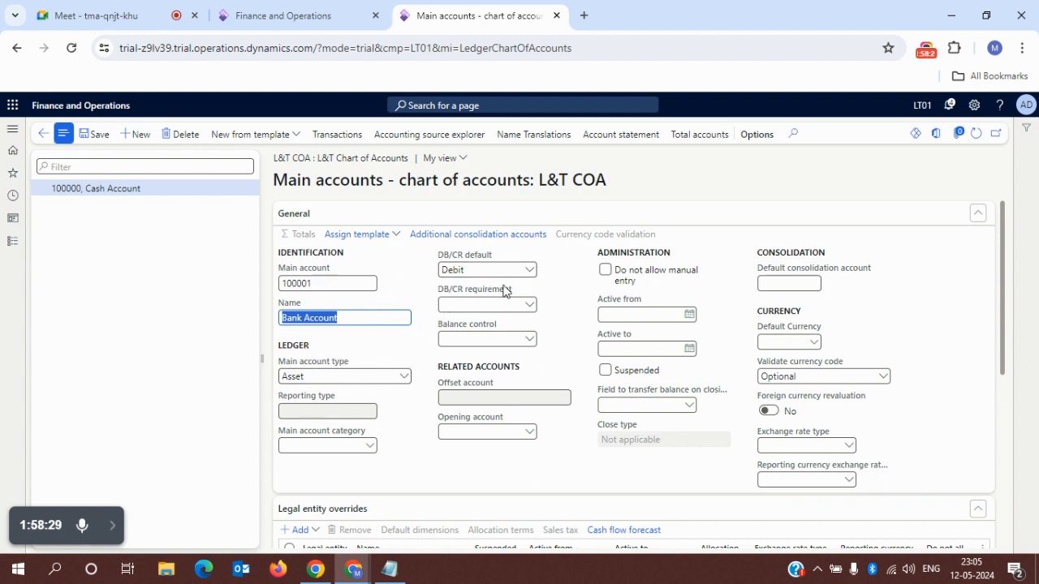
- Set the main account type of Bank Account to Liability
{"action": "left_click", "coordinate": [402, 376]}
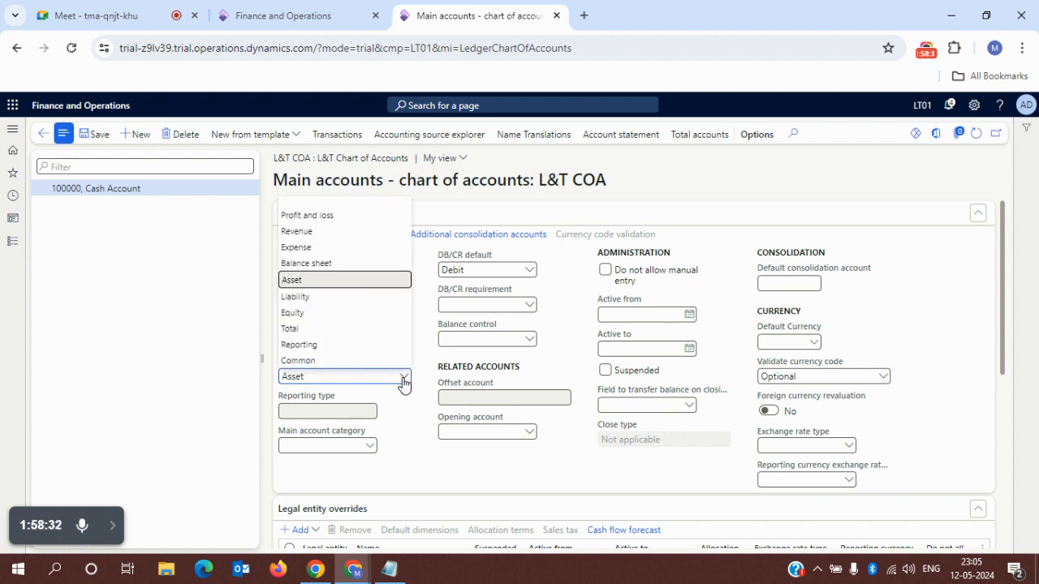
{"action": "left_click", "coordinate": [327, 296]}
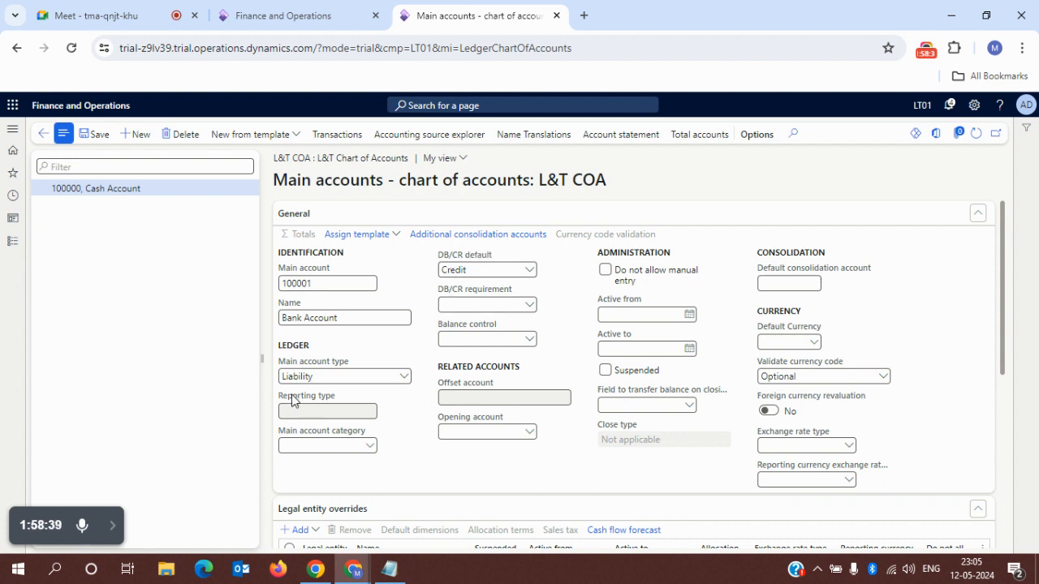
{"action": "mouse_move", "coordinate": [292, 400]}
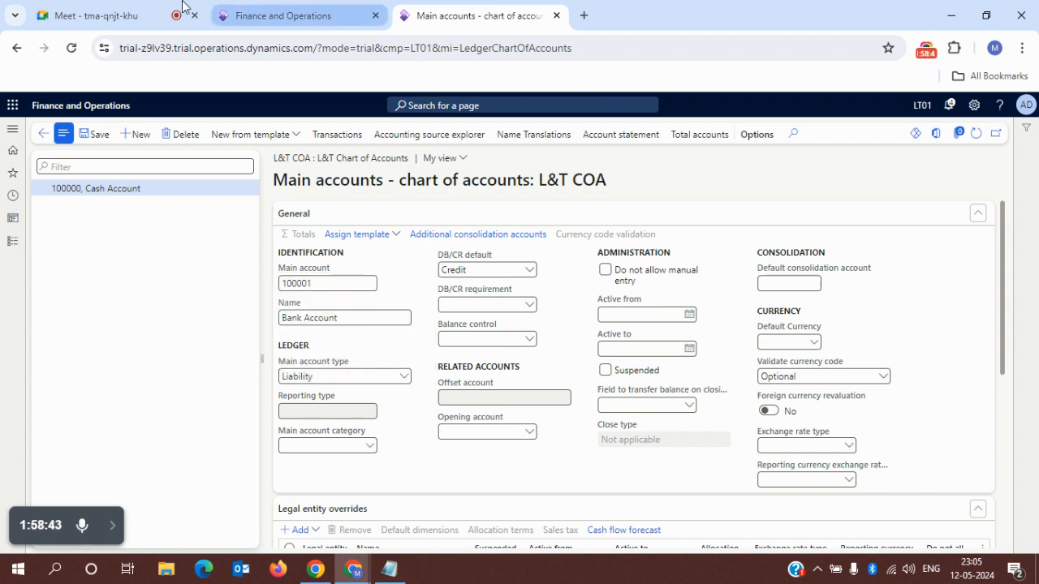
- Set the main account type of Bank Account to Asset, then save the record and dismiss the rename notice
{"action": "left_click", "coordinate": [401, 377]}
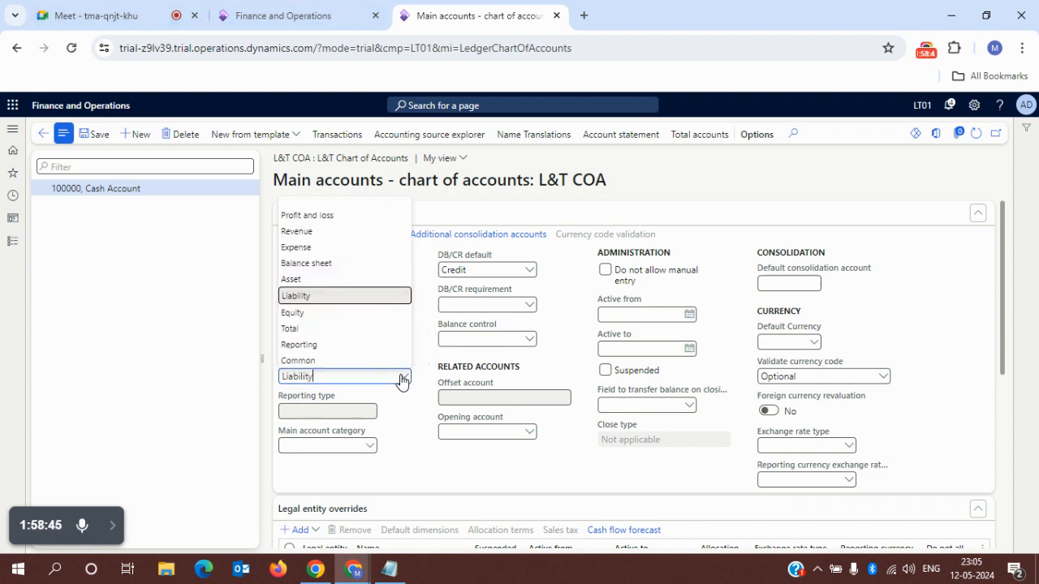
{"action": "left_click", "coordinate": [338, 279]}
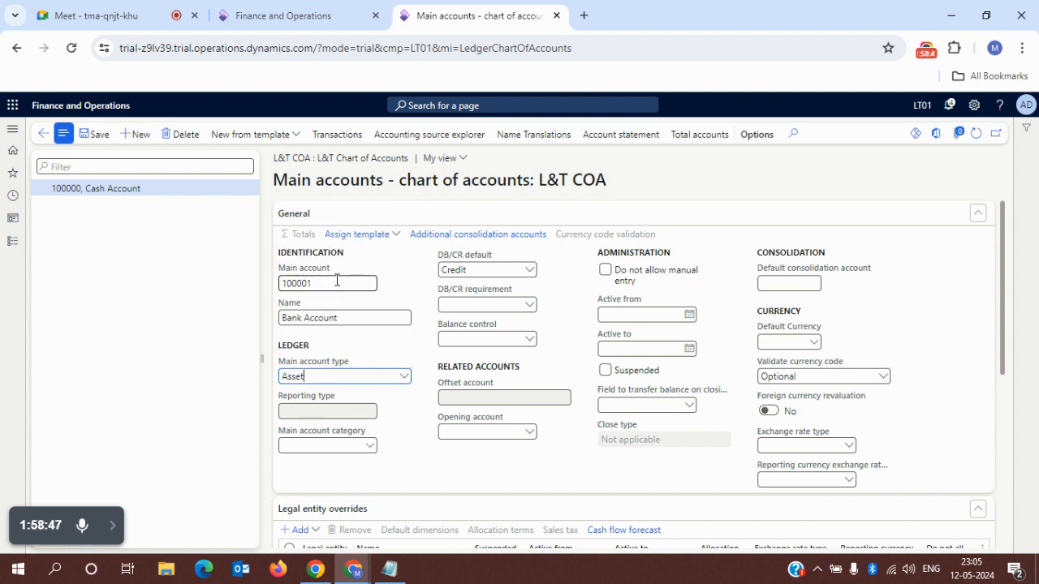
{"action": "left_click", "coordinate": [95, 135]}
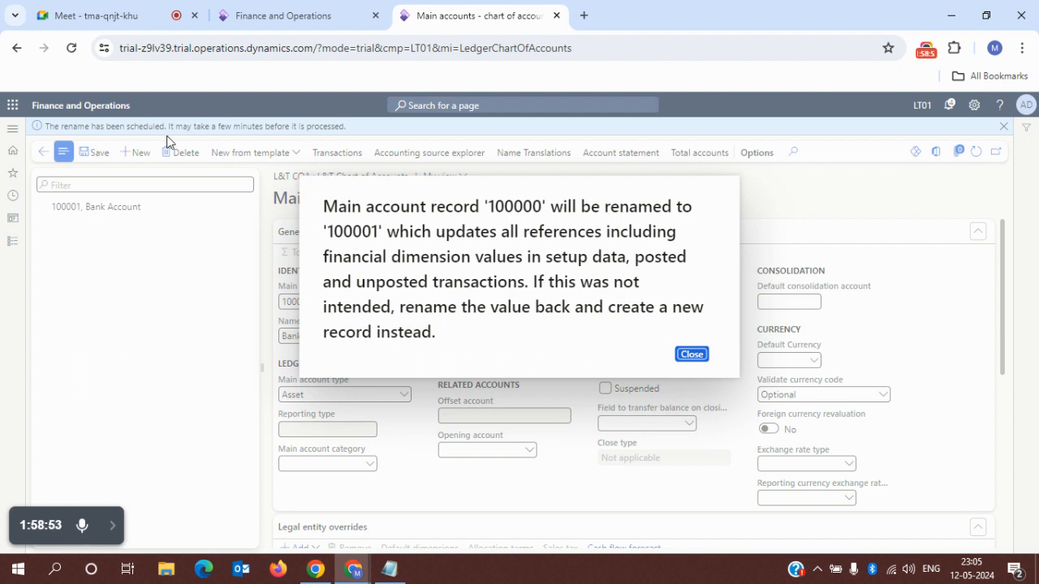
{"action": "left_click", "coordinate": [688, 357]}
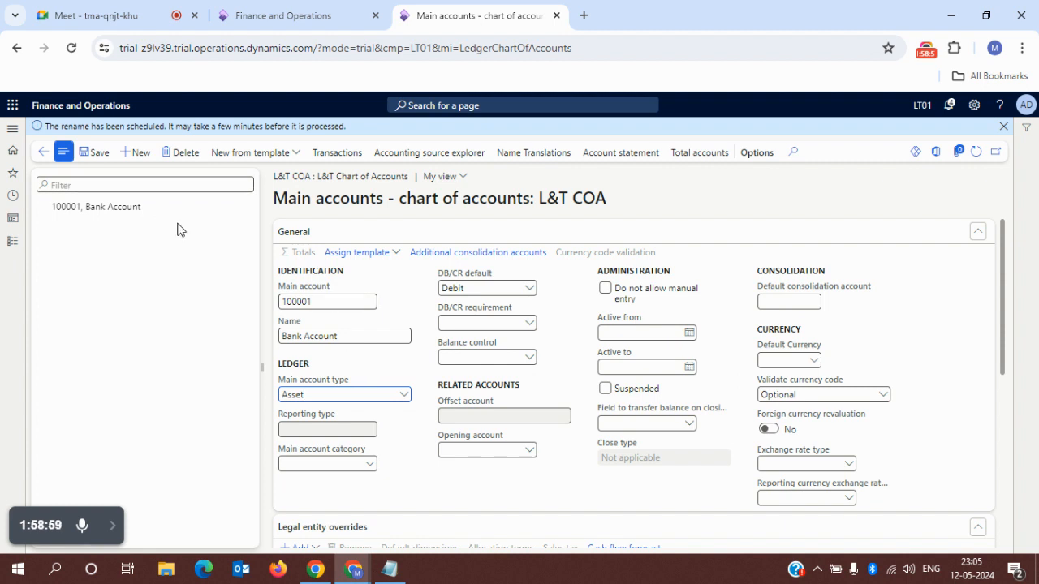
- Start another main account in the L&T COA chart of accounts and enter 100000 as its number
{"action": "left_click", "coordinate": [134, 154]}
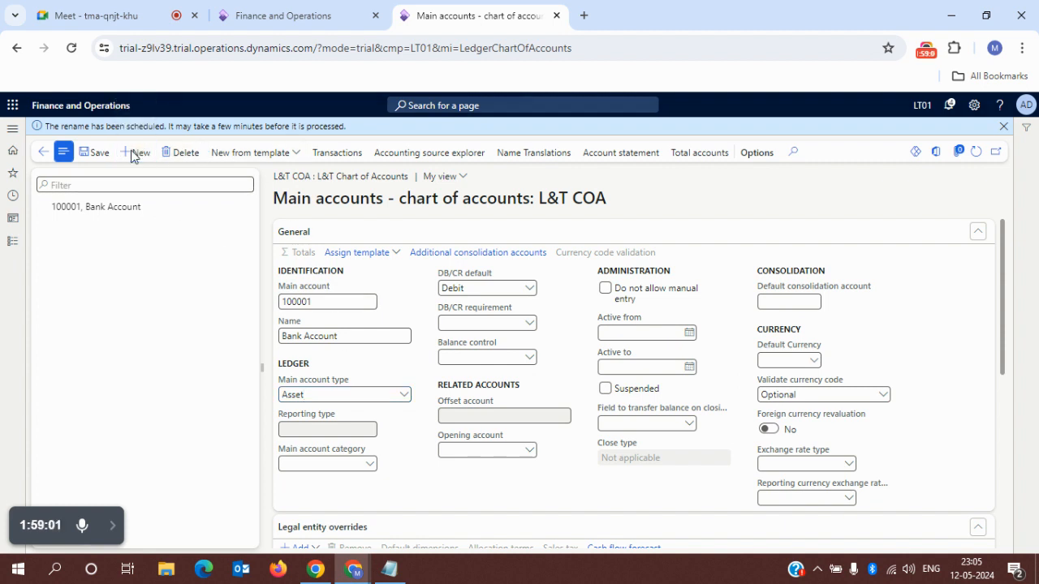
{"action": "left_click", "coordinate": [119, 212]}
{"action": "left_click", "coordinate": [298, 305]}
{"action": "type", "text": "10"}
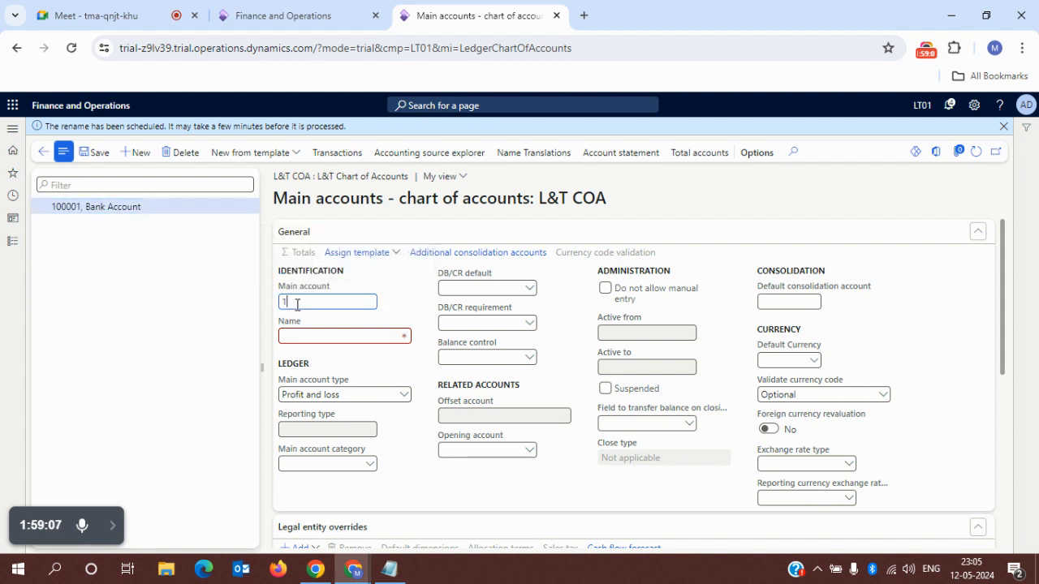
{"action": "type", "text": "0"}
{"action": "type", "text": "000"}
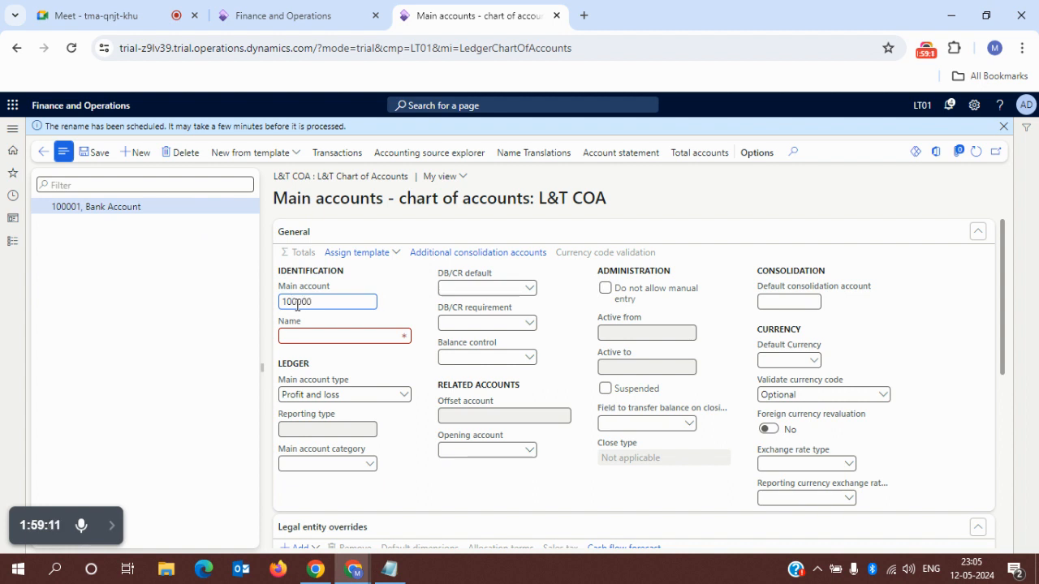
{"action": "type", "text": "Cash Account"}
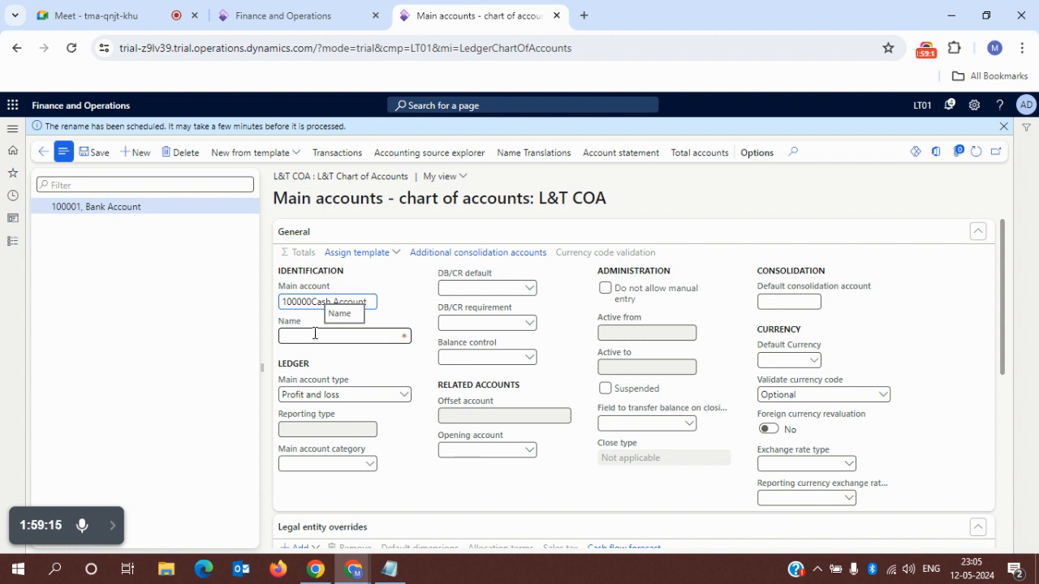
{"action": "key", "text": "BackSpace"}
{"action": "key", "text": "BackSpace"}
{"action": "key", "text": "BackSpace"}
{"action": "key", "text": "BackSpace"}
{"action": "key", "text": "BackSpace"}
{"action": "key", "text": "BackSpace"}
{"action": "key", "text": "BackSpace"}
{"action": "key", "text": "BackSpace"}
{"action": "key", "text": "BackSpace"}
{"action": "key", "text": "BackSpace"}
- Enter Cash Account as the name of the new main account 100000
{"action": "left_click", "coordinate": [346, 332]}
{"action": "type", "text": "Cash Account"}
{"action": "key", "text": "Tab"}
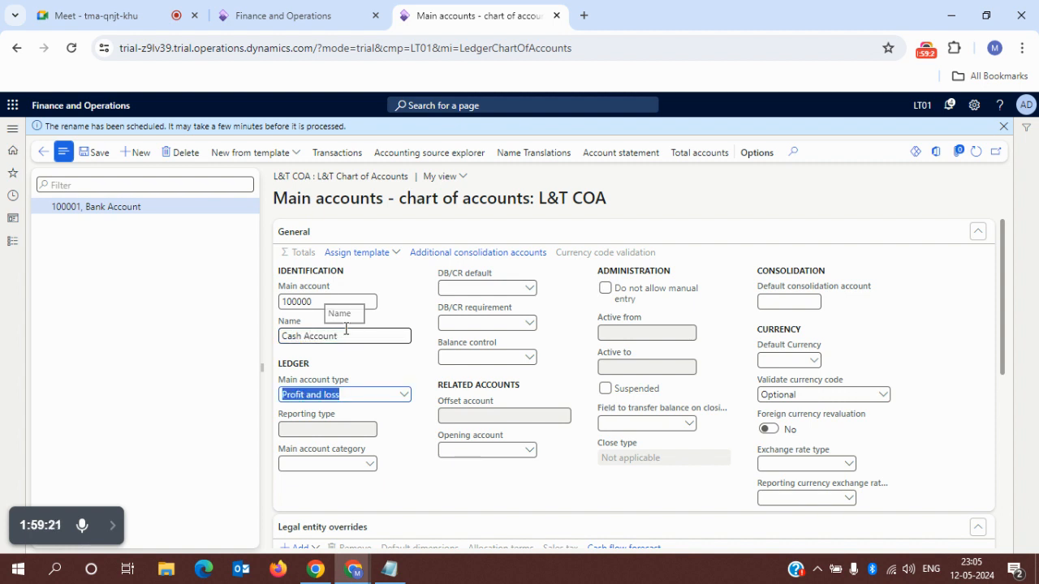
- Set the main account type of Cash Account to Asset and save the account
{"action": "key", "text": "alt+Down"}
{"action": "key", "text": "Down"}
{"action": "key", "text": "Down"}
{"action": "key", "text": "Down"}
{"action": "key", "text": "Down"}
{"action": "key", "text": "Return"}
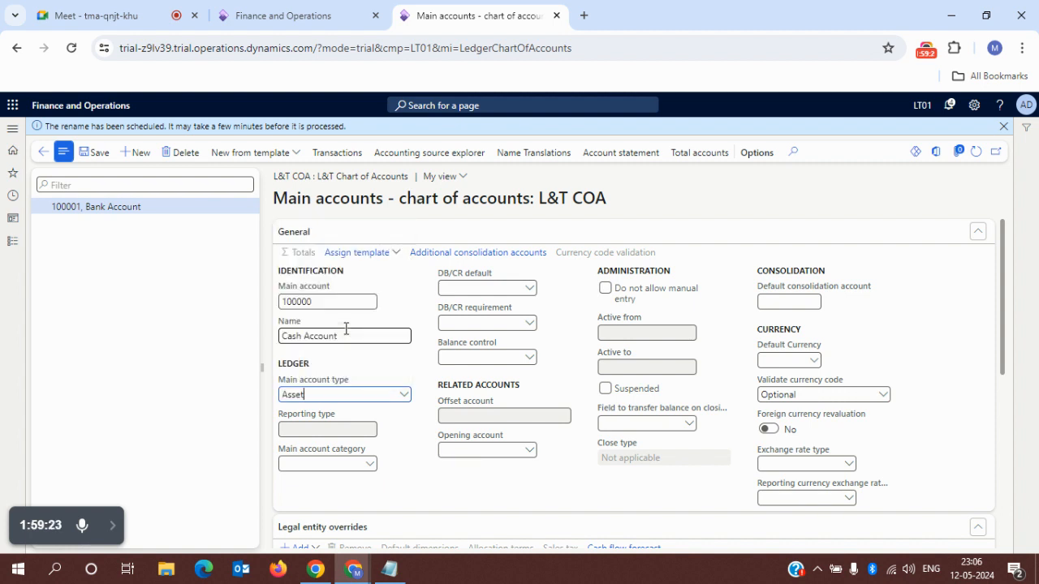
{"action": "left_click", "coordinate": [97, 153]}
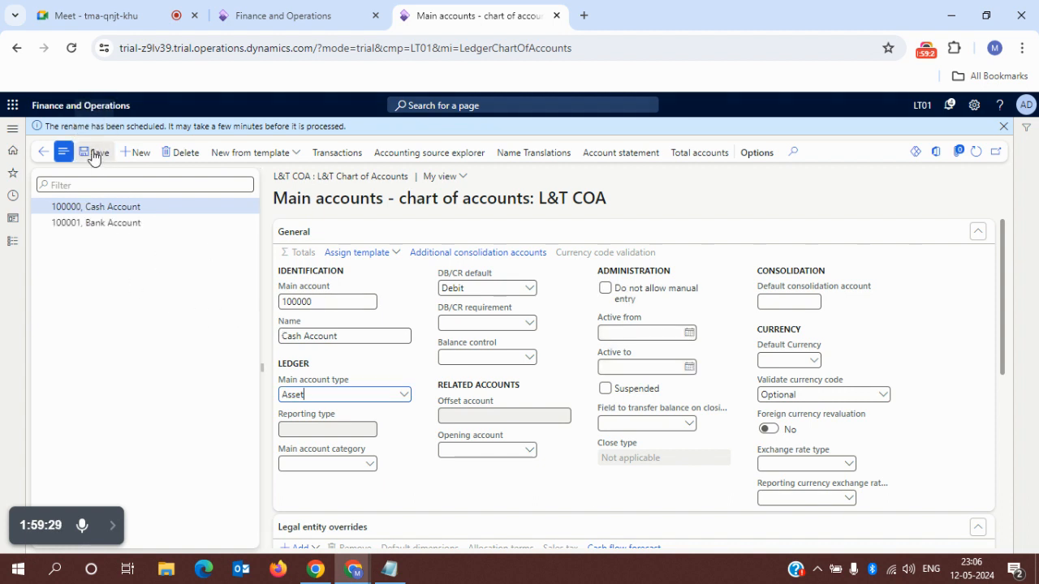
- Start a new main account in the L&T COA chart of accounts, dismiss the rename notice, and enter 200000 as its number
{"action": "left_click", "coordinate": [138, 154]}
{"action": "left_click", "coordinate": [138, 154]}
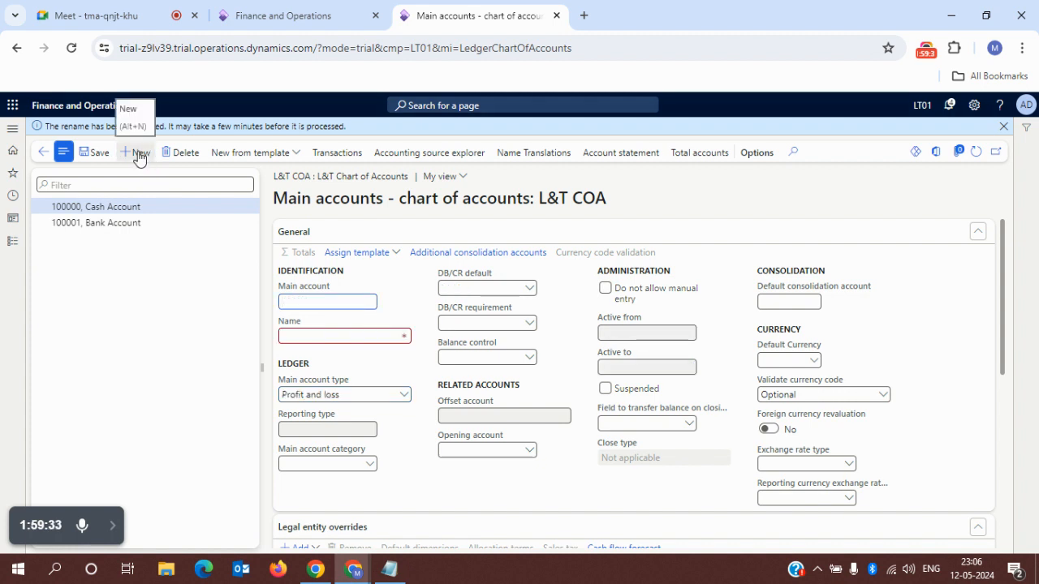
{"action": "left_click", "coordinate": [1004, 128]}
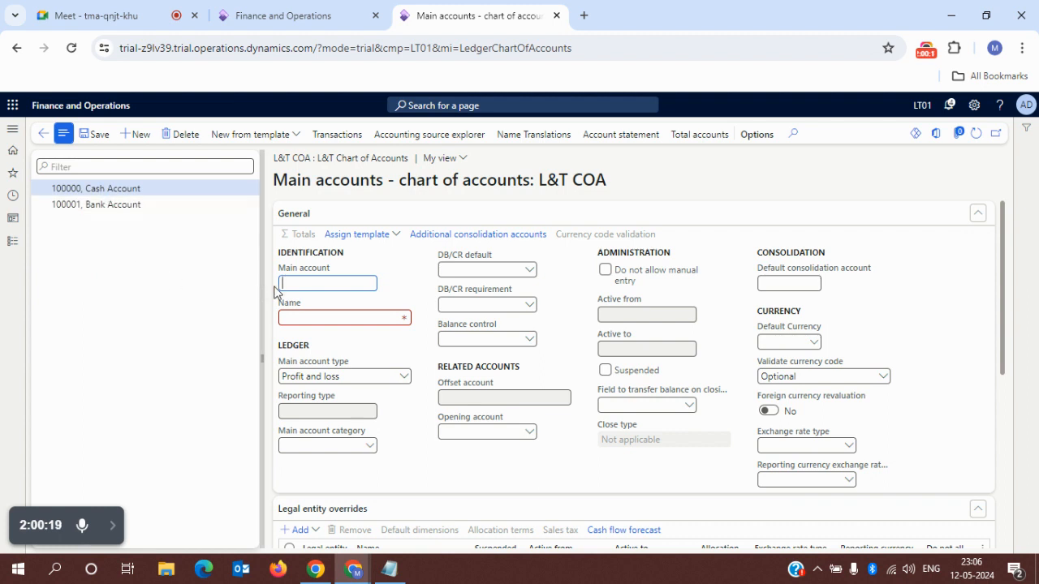
{"action": "type", "text": "2"}
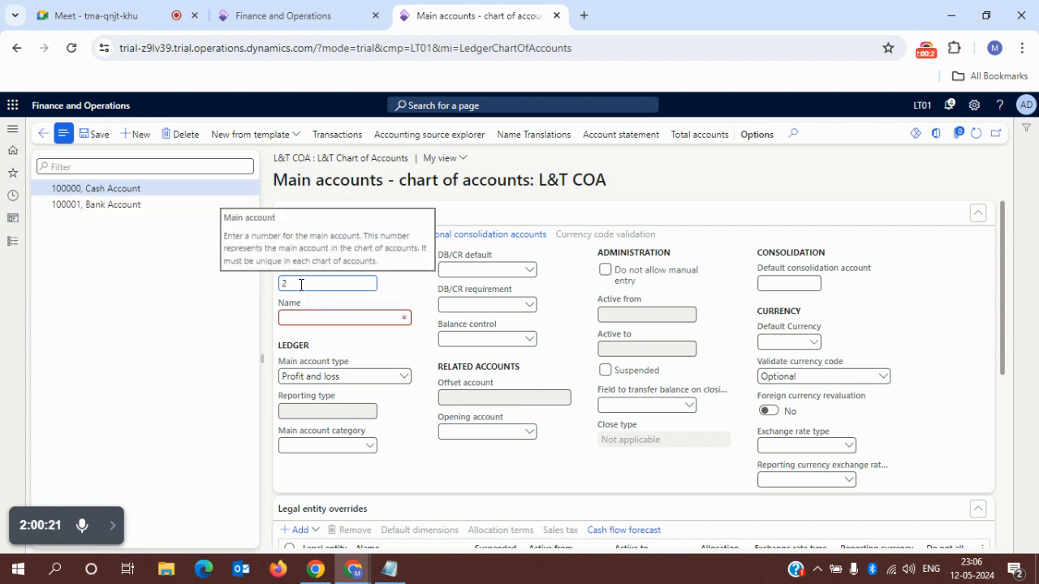
{"action": "type", "text": "00000"}
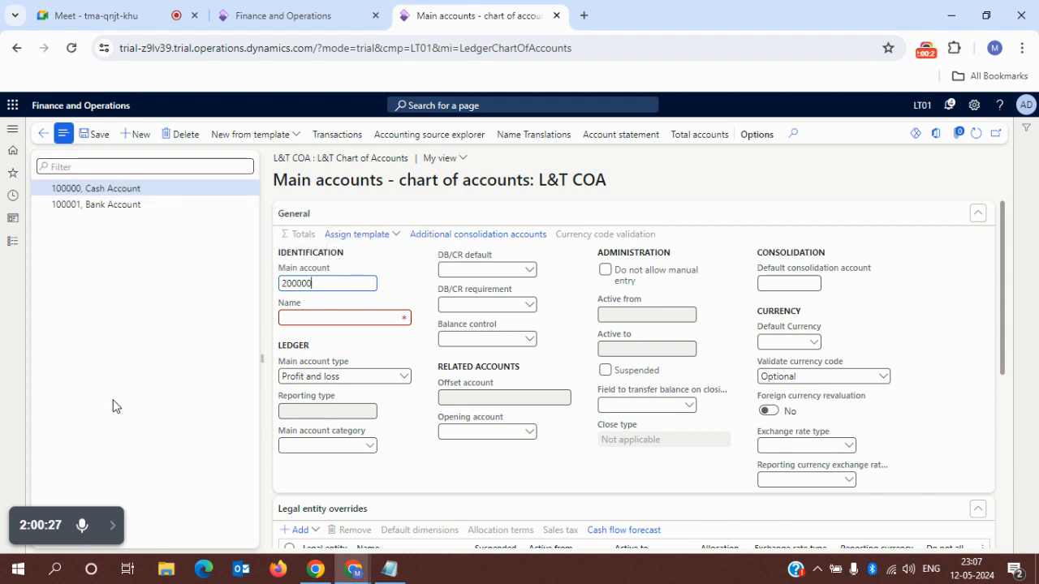
- Switch to the Google Meet call to admit the waiting participant, and return to the main accounts page
{"action": "left_click", "coordinate": [63, 16]}
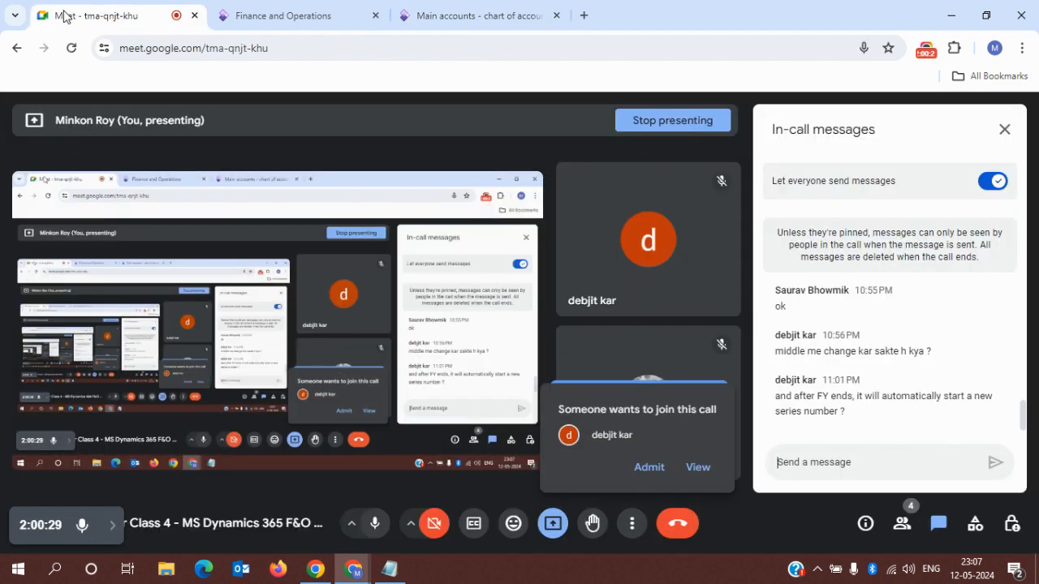
{"action": "left_click", "coordinate": [654, 467]}
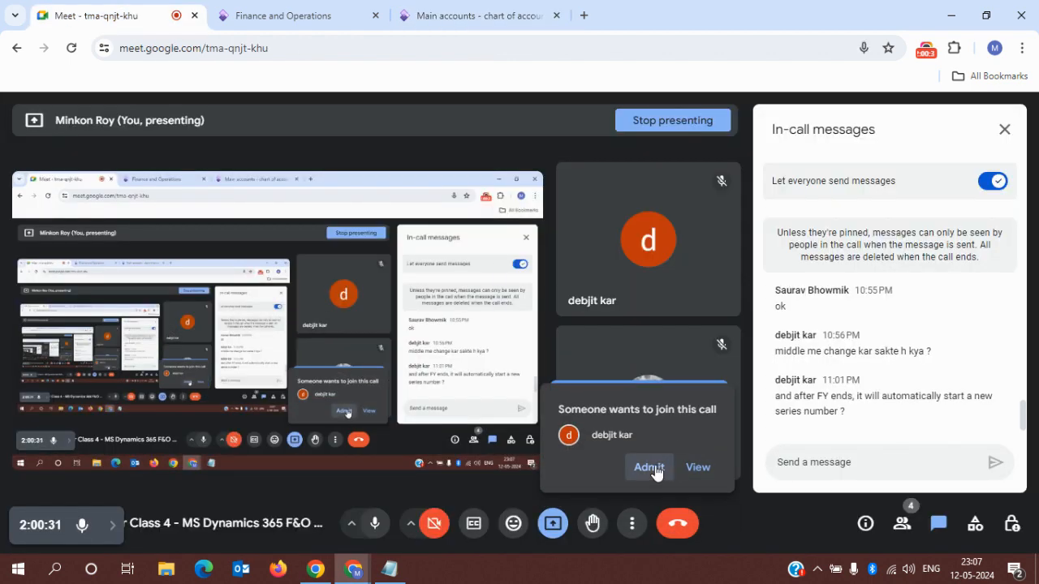
{"action": "left_click", "coordinate": [457, 18]}
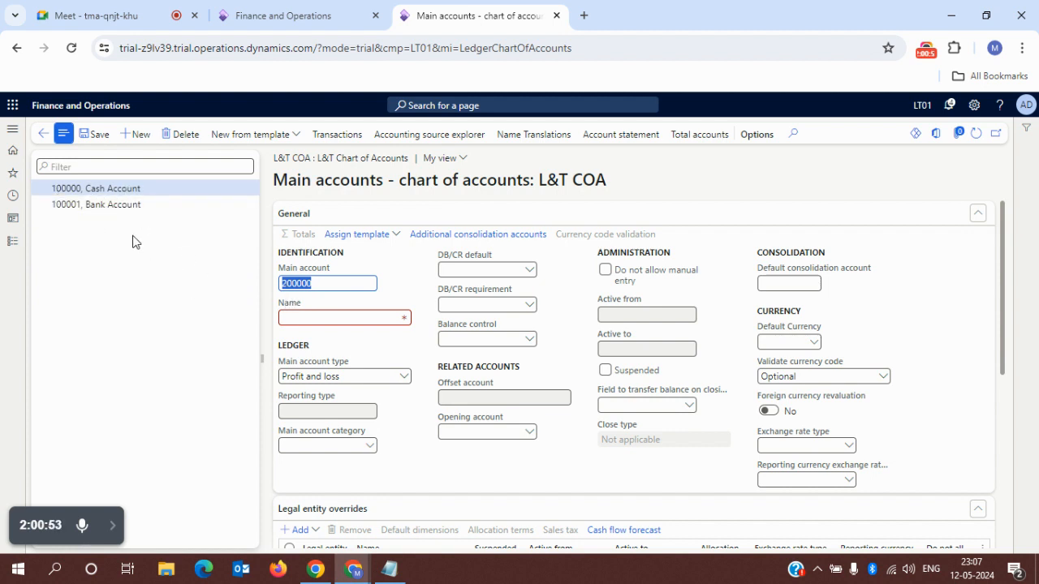
- Name main account 200000 Creditors Account, set its main account type to Liability, and save it
{"action": "left_click", "coordinate": [320, 319]}
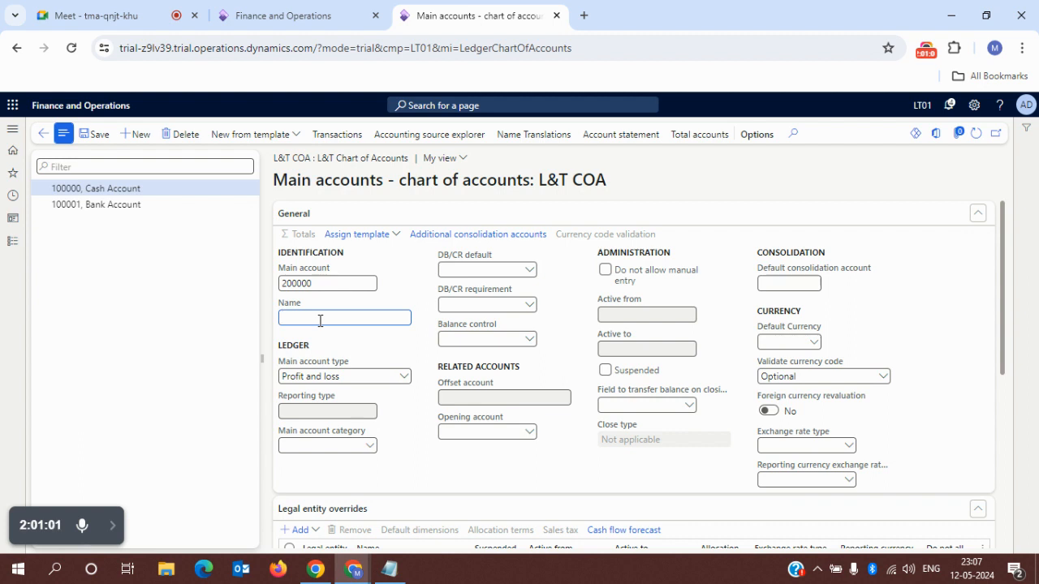
{"action": "type", "text": "editors Account"}
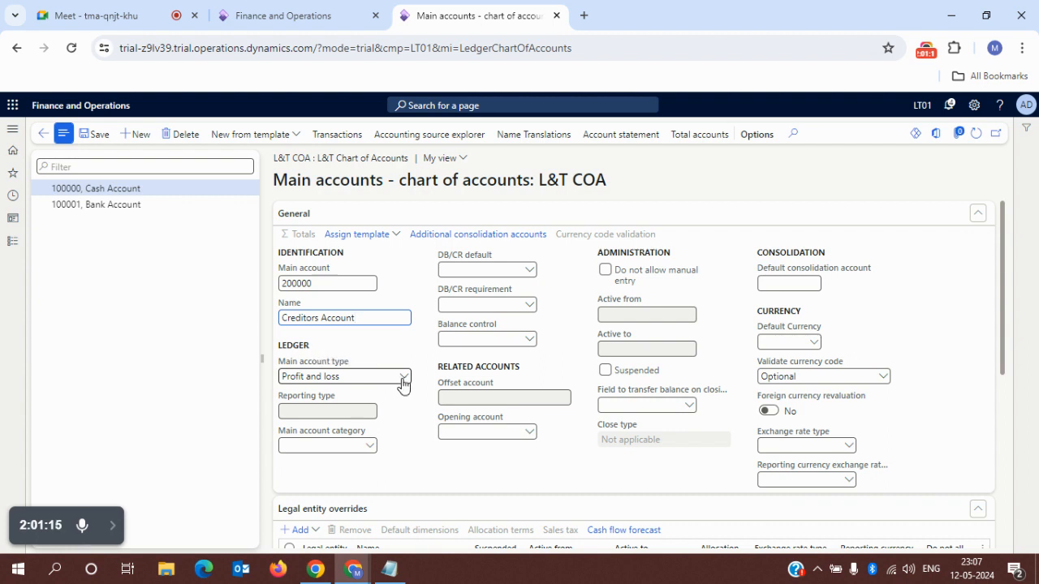
{"action": "left_click", "coordinate": [403, 377]}
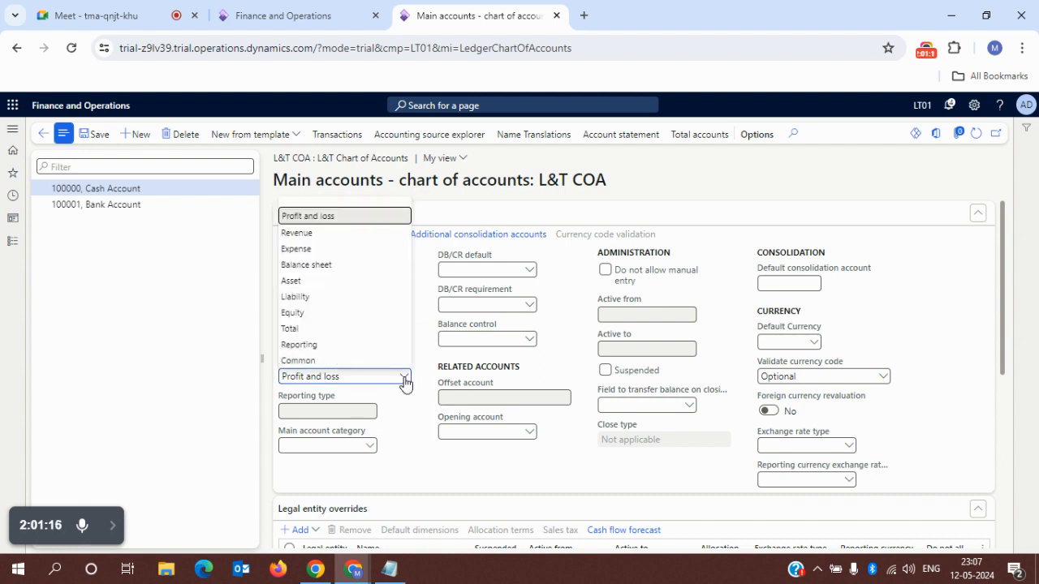
{"action": "left_click", "coordinate": [330, 298]}
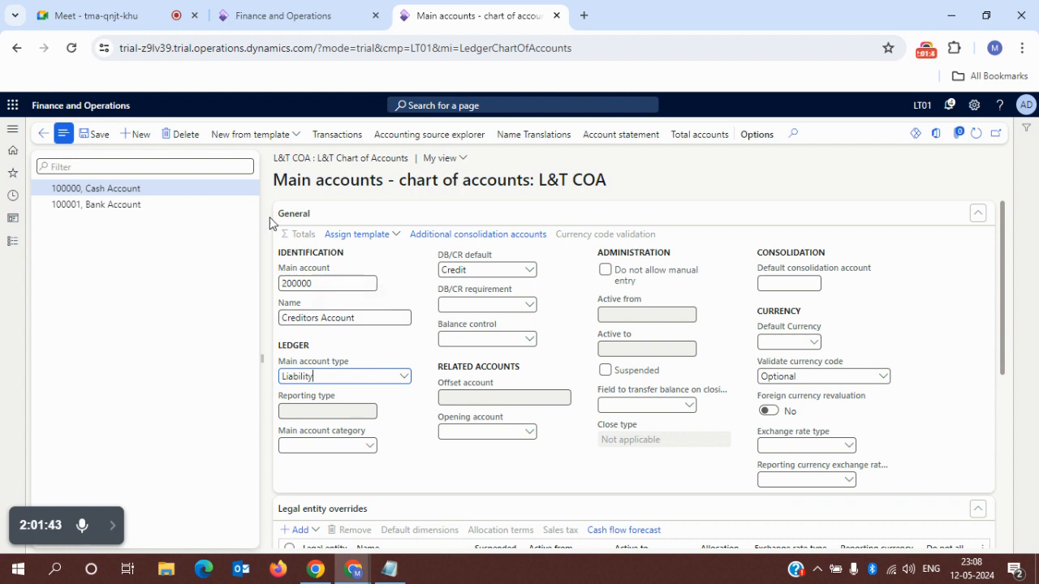
{"action": "left_click", "coordinate": [96, 132]}
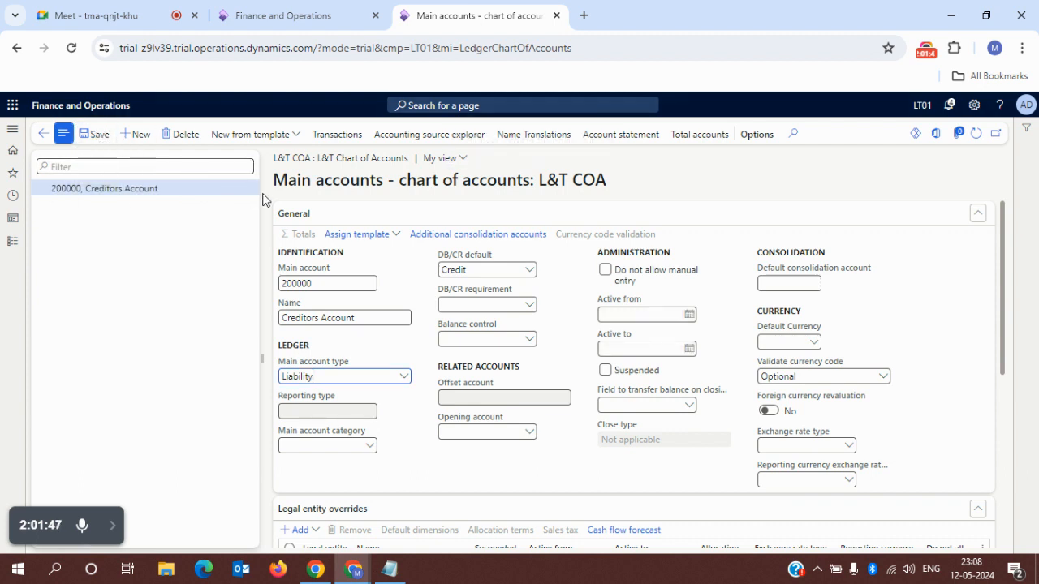
- Start another main account numbered 200001 and name it Interest Payable
{"action": "left_click", "coordinate": [137, 135]}
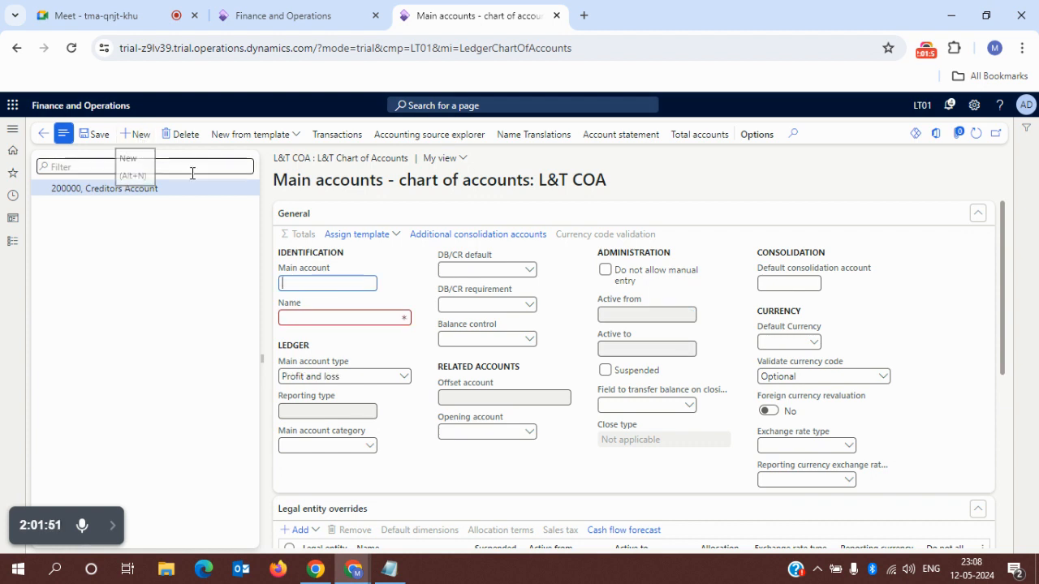
{"action": "type", "text": "200001"}
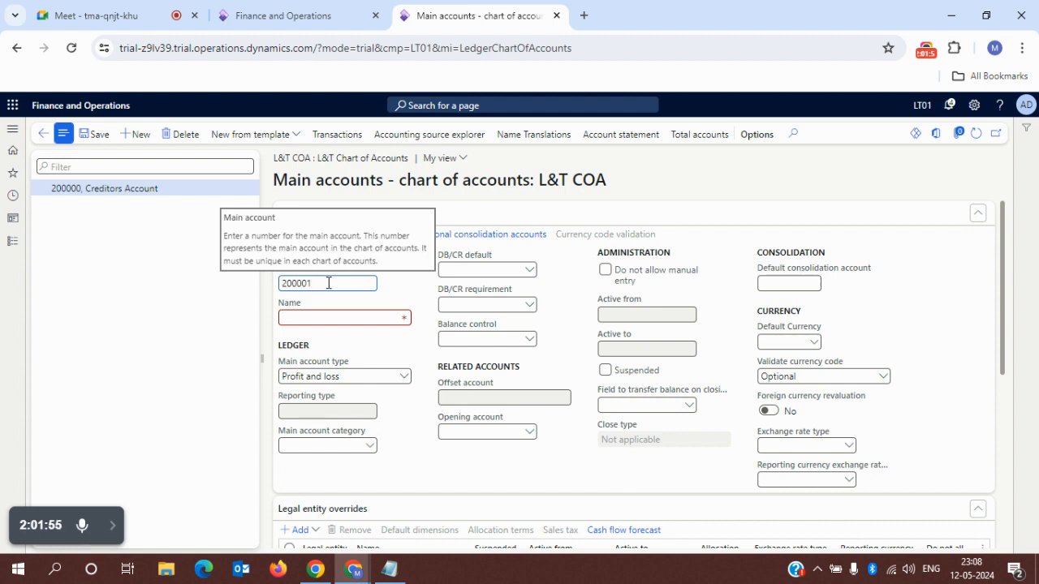
{"action": "left_click", "coordinate": [351, 324]}
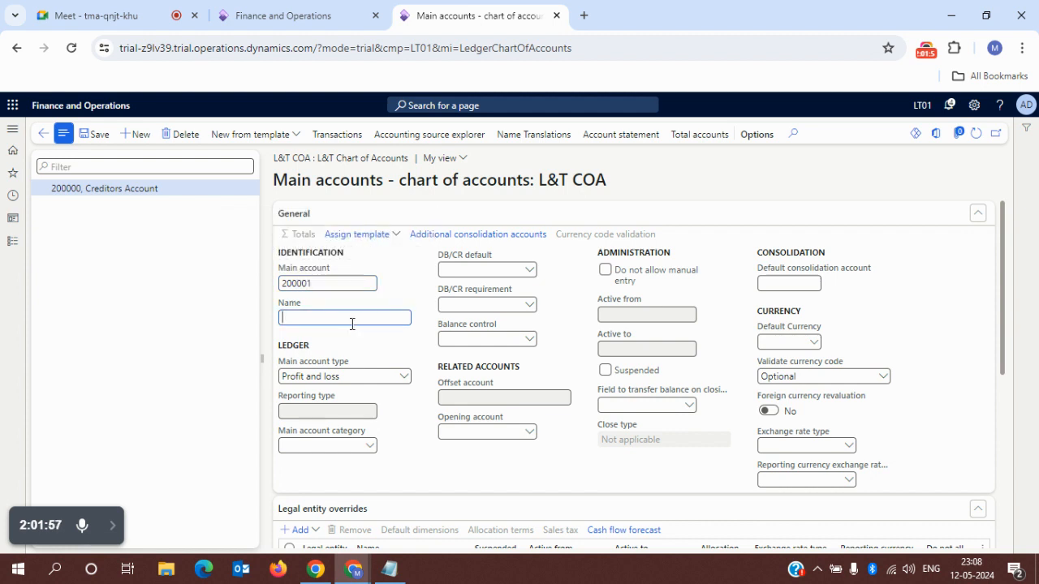
{"action": "type", "text": "Interest Payable"}
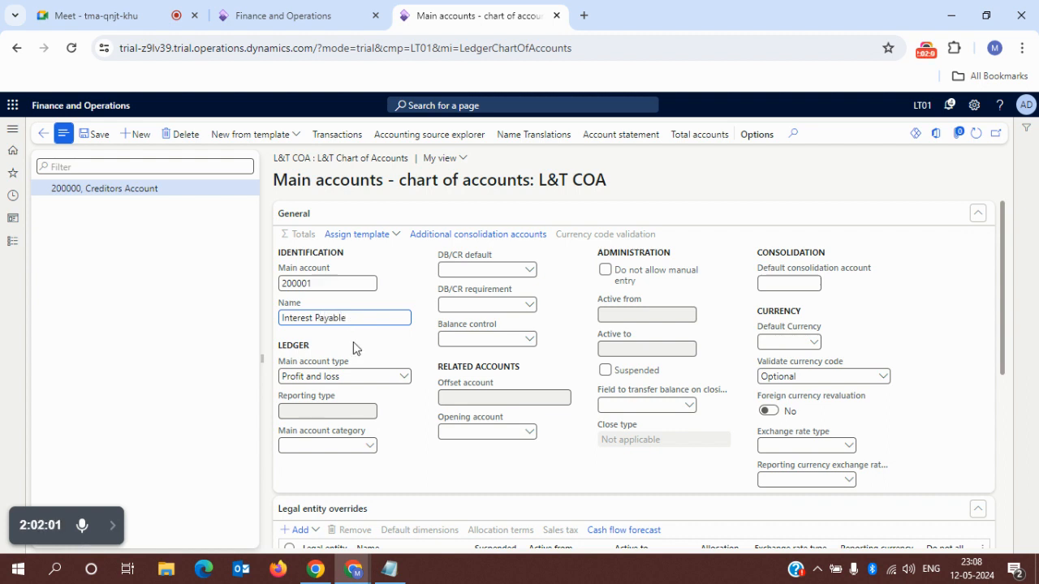
- Set the main account type of Interest Payable to Liability and save the account
{"action": "left_click", "coordinate": [403, 378]}
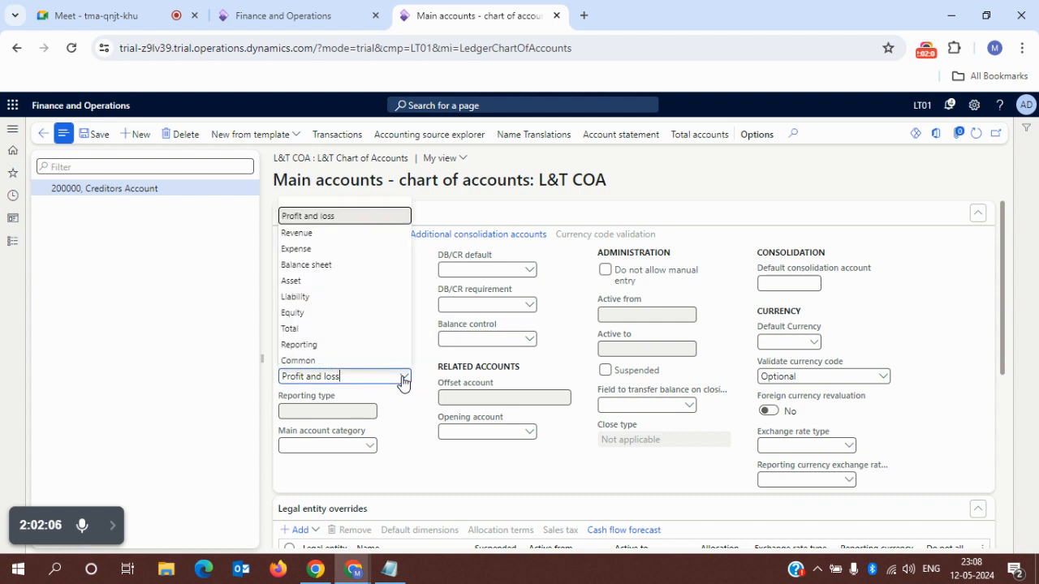
{"action": "left_click", "coordinate": [321, 300]}
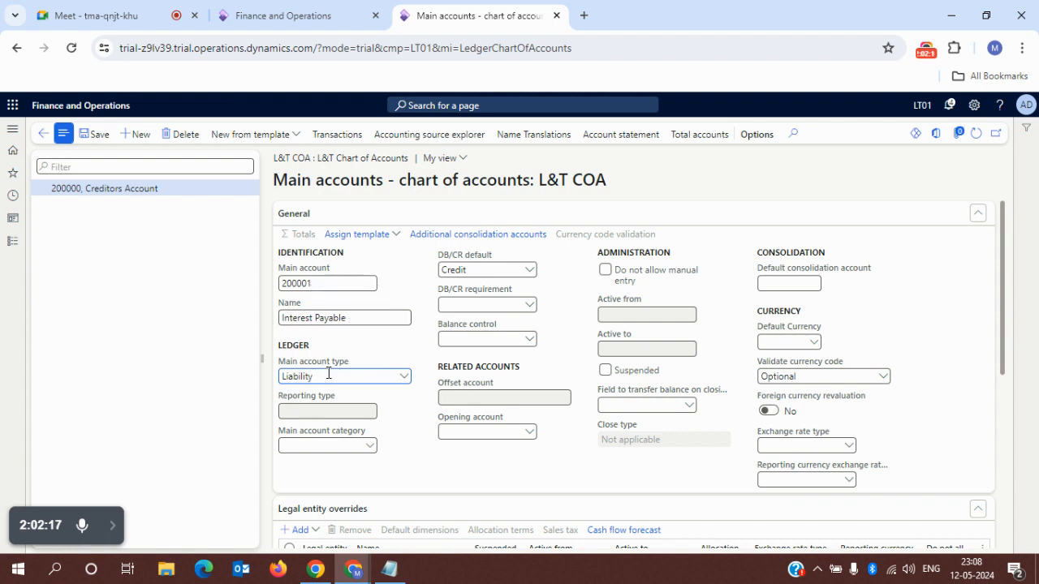
{"action": "left_click", "coordinate": [375, 378]}
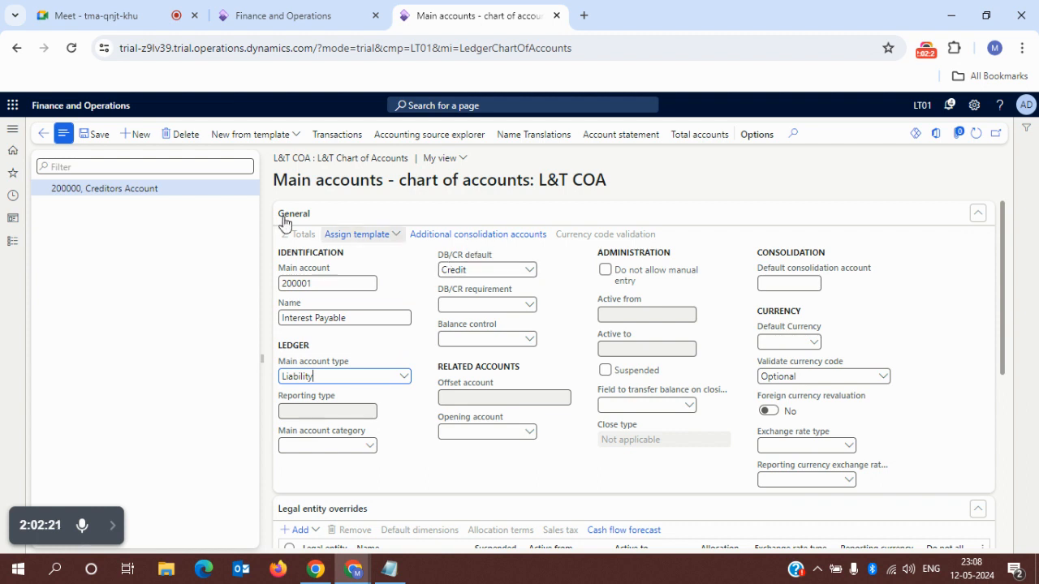
{"action": "left_click", "coordinate": [97, 143]}
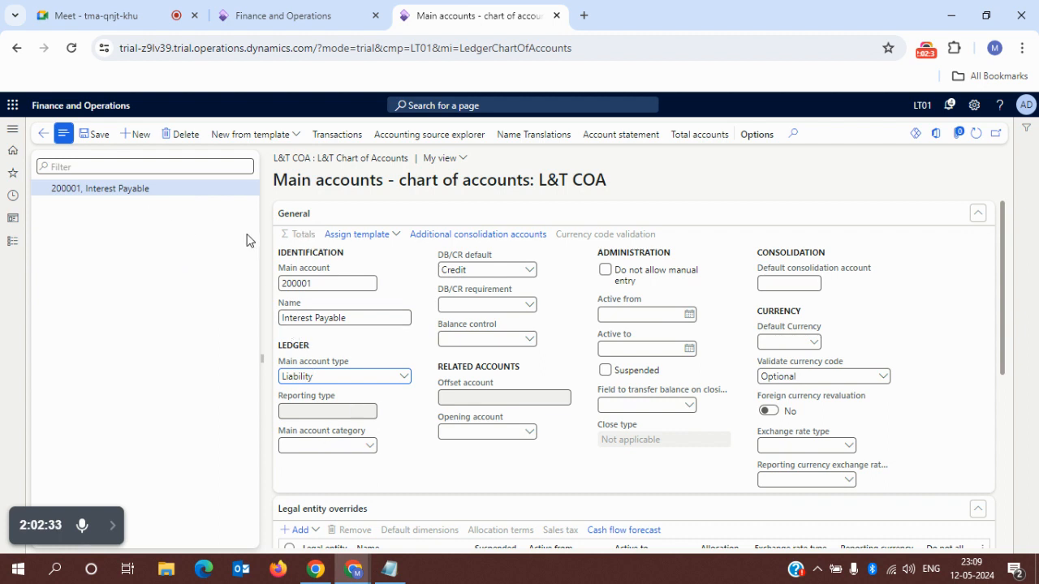
- Start another main account numbered 300000 and name it Rent Account
{"action": "left_click", "coordinate": [138, 135]}
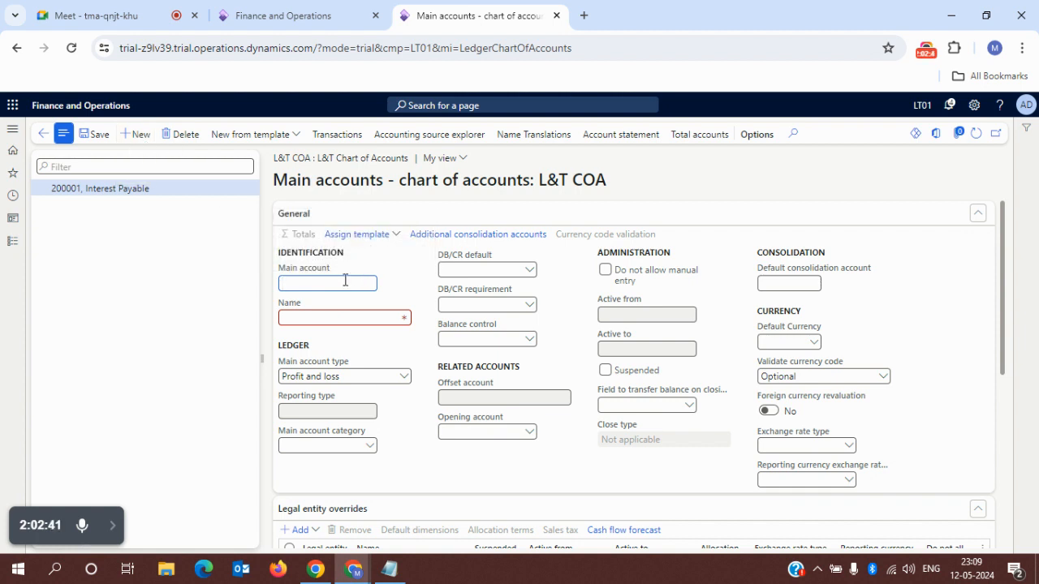
{"action": "type", "text": "Expense"}
{"action": "key", "text": "BackSpace"}
{"action": "key", "text": "BackSpace"}
{"action": "key", "text": "BackSpace"}
{"action": "key", "text": "BackSpace"}
{"action": "key", "text": "BackSpace"}
{"action": "type", "text": "300000"}
{"action": "left_click", "coordinate": [328, 326]}
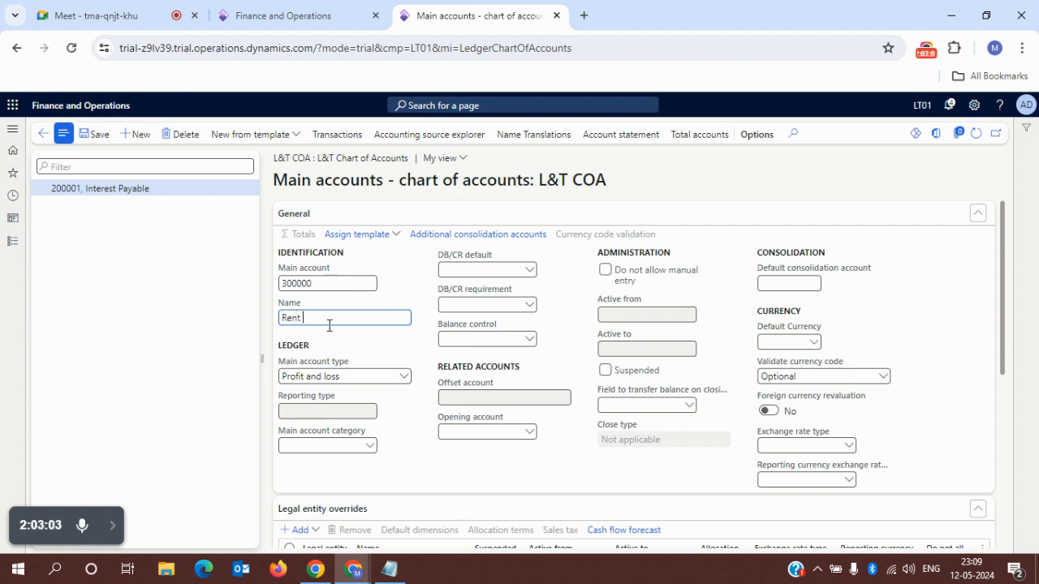
{"action": "type", "text": "ccount"}
- Set the main account type of Rent Account to Expense and save the account
{"action": "left_click", "coordinate": [403, 376]}
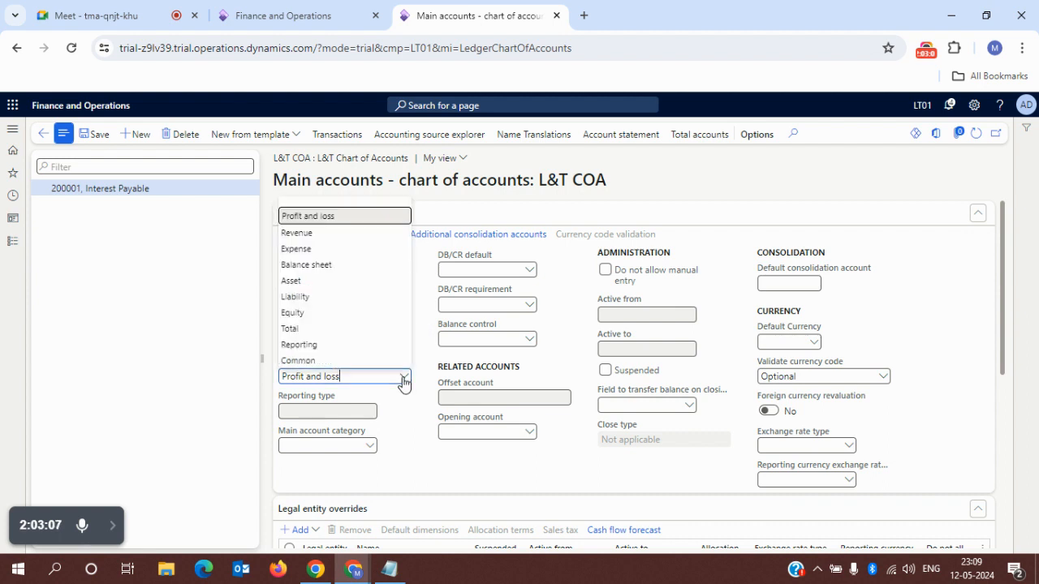
{"action": "left_click", "coordinate": [316, 250]}
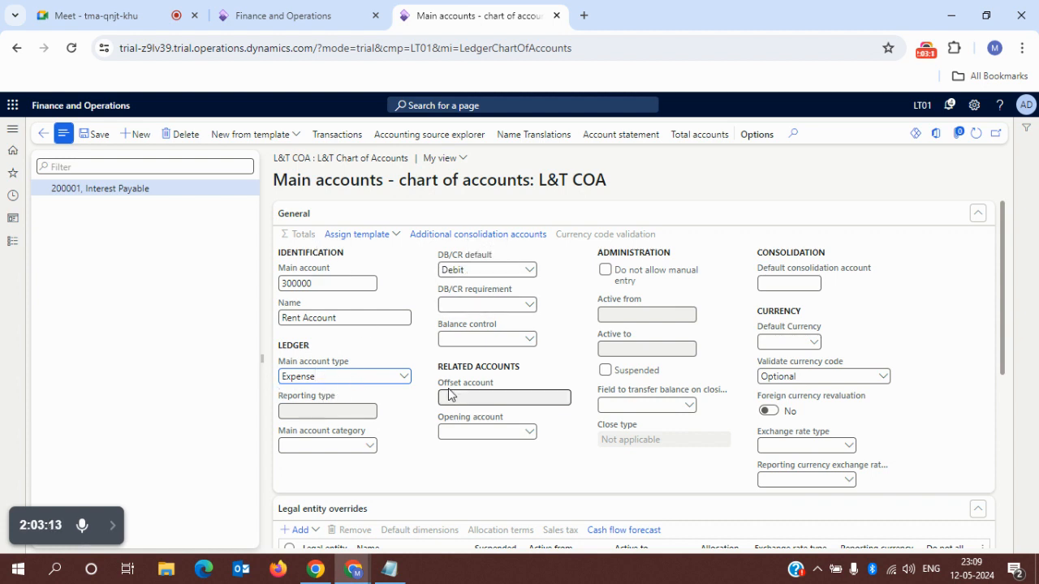
{"action": "left_click", "coordinate": [95, 135]}
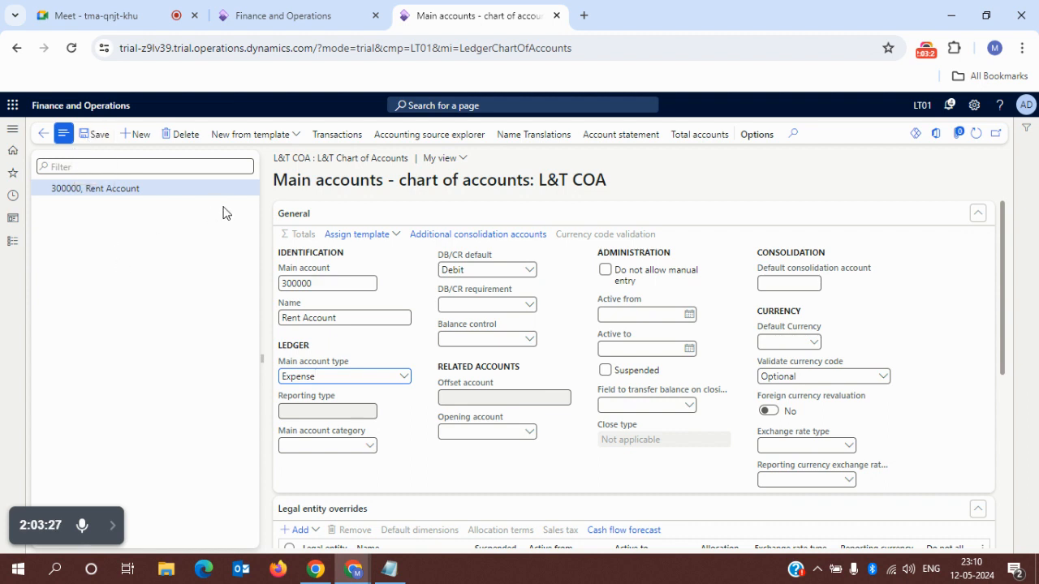
- Start another main account in the L&T COA chart of accounts and enter 400000 as its number
{"action": "left_click", "coordinate": [137, 135]}
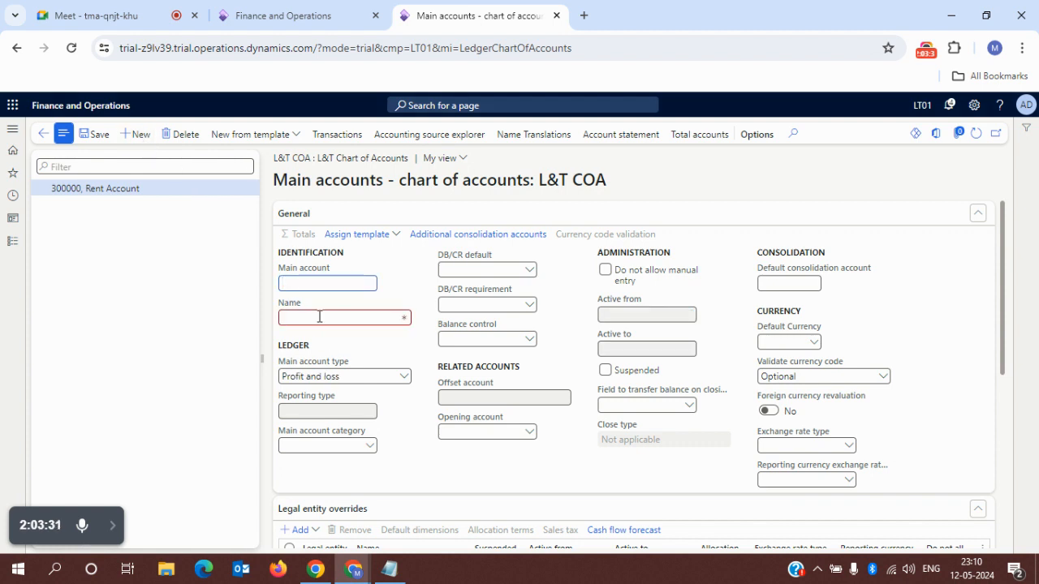
{"action": "type", "text": "400000"}
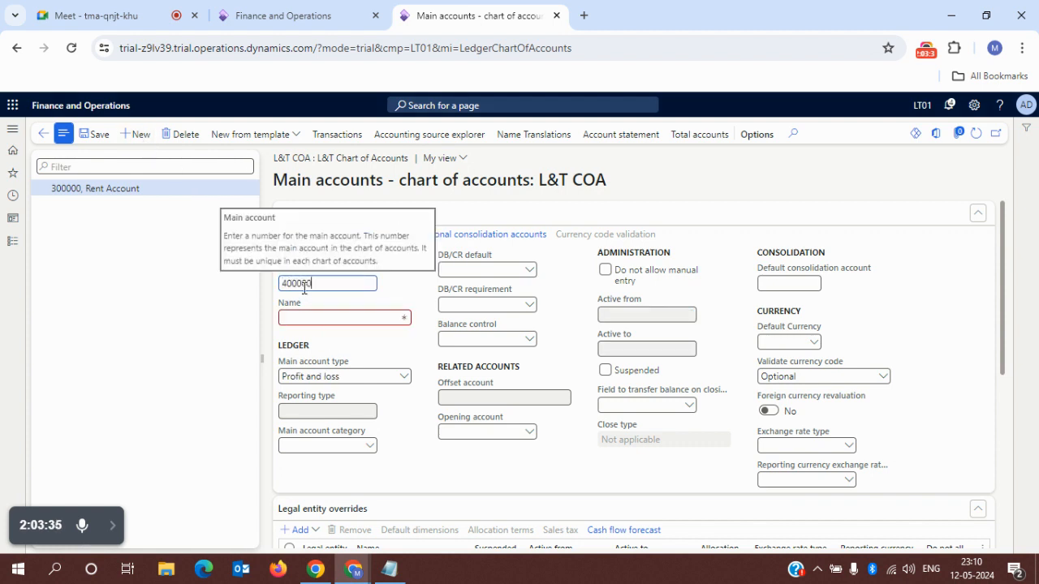
- Switch to the Notepad notes and complete the Asset category's number range with 199999 as its upper limit
{"action": "left_click", "coordinate": [390, 570]}
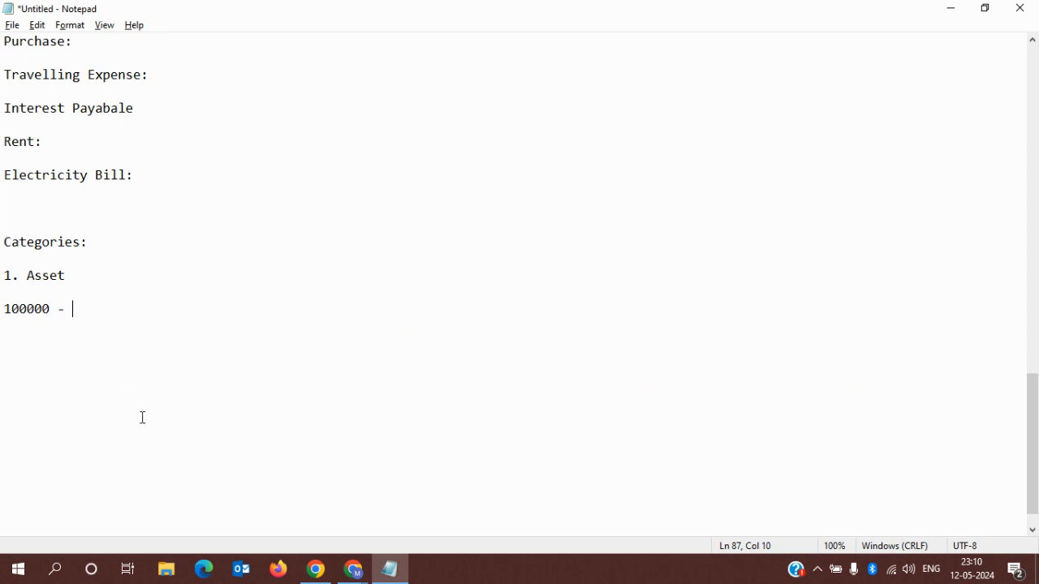
{"action": "type", "text": "199999"}
{"action": "key", "text": "Return"}
{"action": "key", "text": "Return"}
{"action": "key", "text": "Return"}
{"action": "key", "text": "Return"}
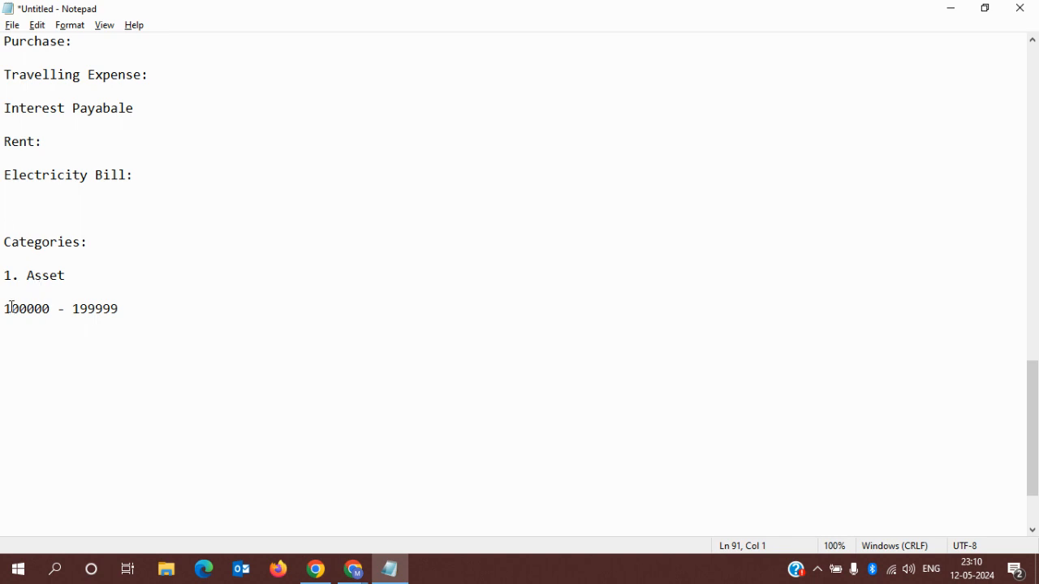
{"action": "left_click_drag", "start_coordinate": [6, 309], "coordinate": [131, 313]}
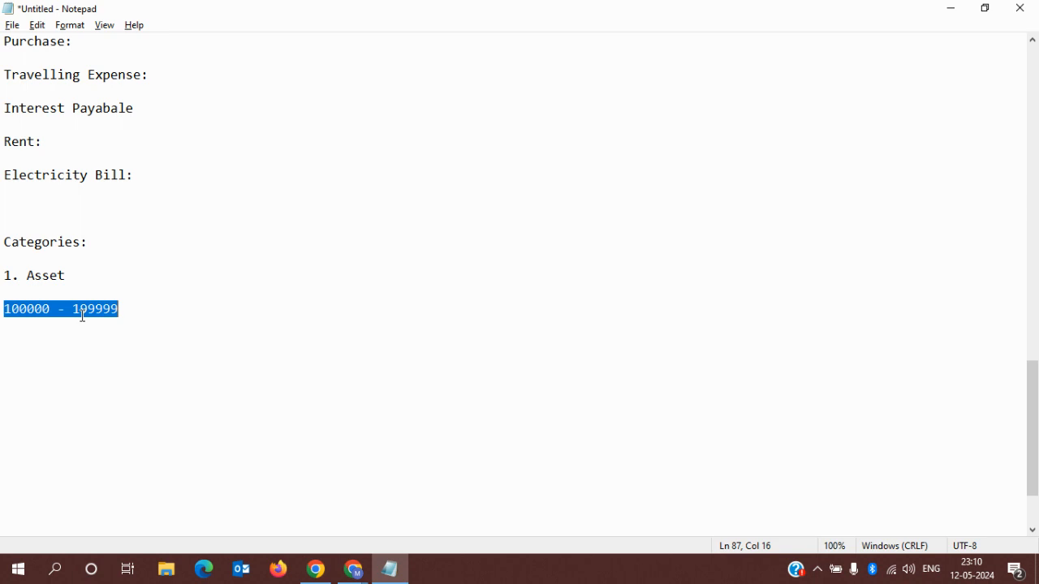
{"action": "left_click_drag", "start_coordinate": [27, 276], "coordinate": [69, 272]}
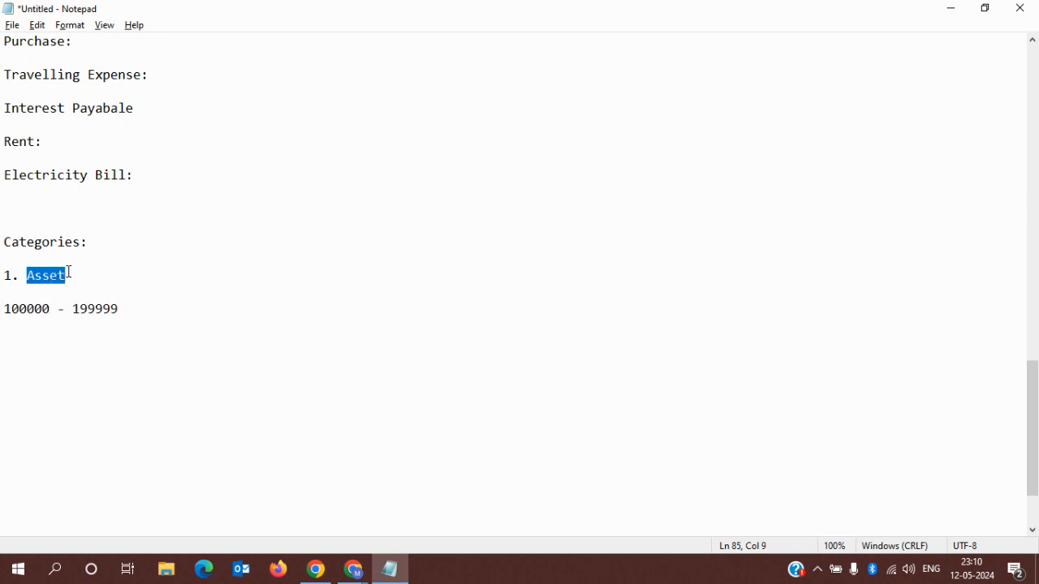
- Add Liability as the second category in the notes, with the number range 200000 - 299999
{"action": "left_click", "coordinate": [26, 379]}
{"action": "type", "text": "2. "}
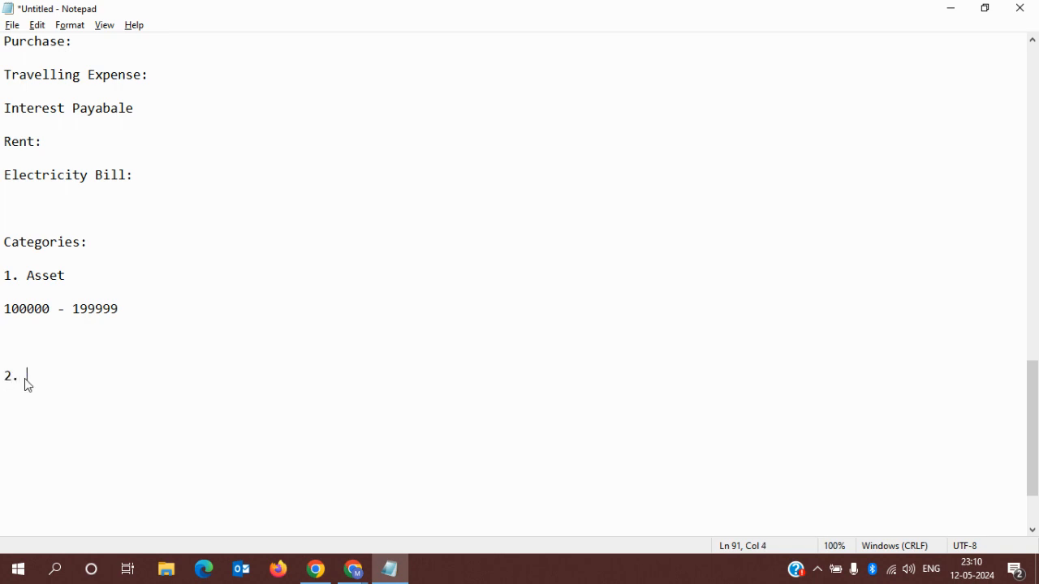
{"action": "type", "text": "Liability"}
{"action": "key", "text": "Return"}
{"action": "type", "text": "200000 - 299"}
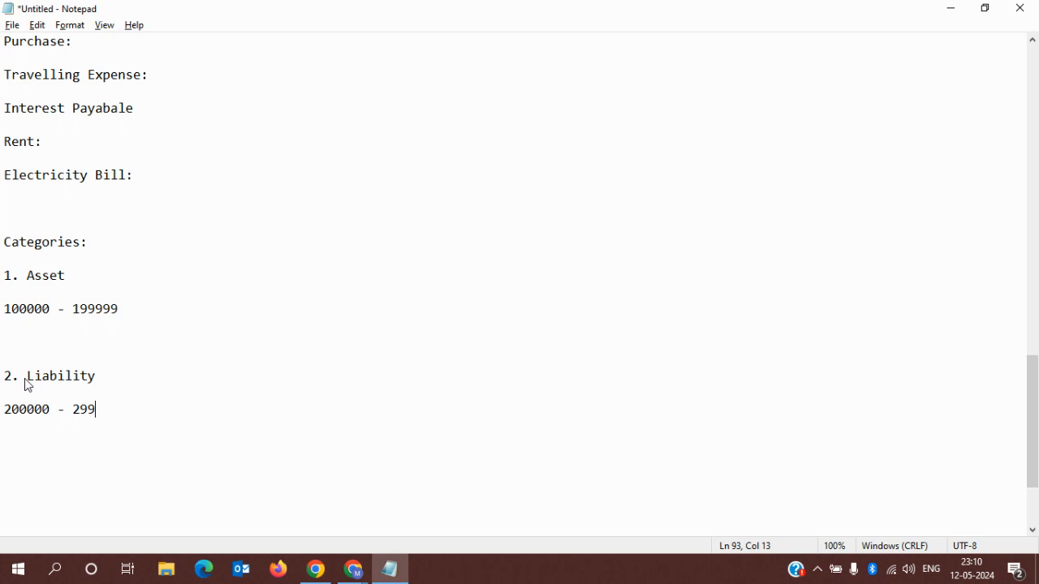
{"action": "type", "text": "999"}
{"action": "key", "text": "Return"}
{"action": "key", "text": "Return"}
- Add Expense as the third category in the notes, with the number range 300000 - 399999
{"action": "type", "text": "3. Rev="}
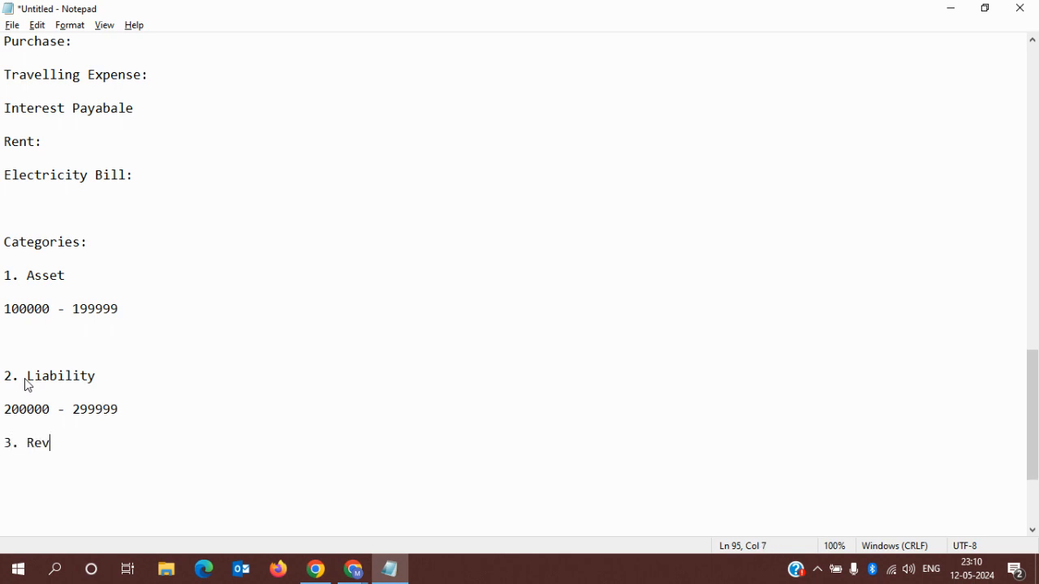
{"action": "key", "text": "BackSpace"}
{"action": "key", "text": "BackSpace"}
{"action": "key", "text": "BackSpace"}
{"action": "key", "text": "BackSpace"}
{"action": "type", "text": "Expense"}
{"action": "key", "text": "Return"}
{"action": "key", "text": "Return"}
{"action": "type", "text": "30"}
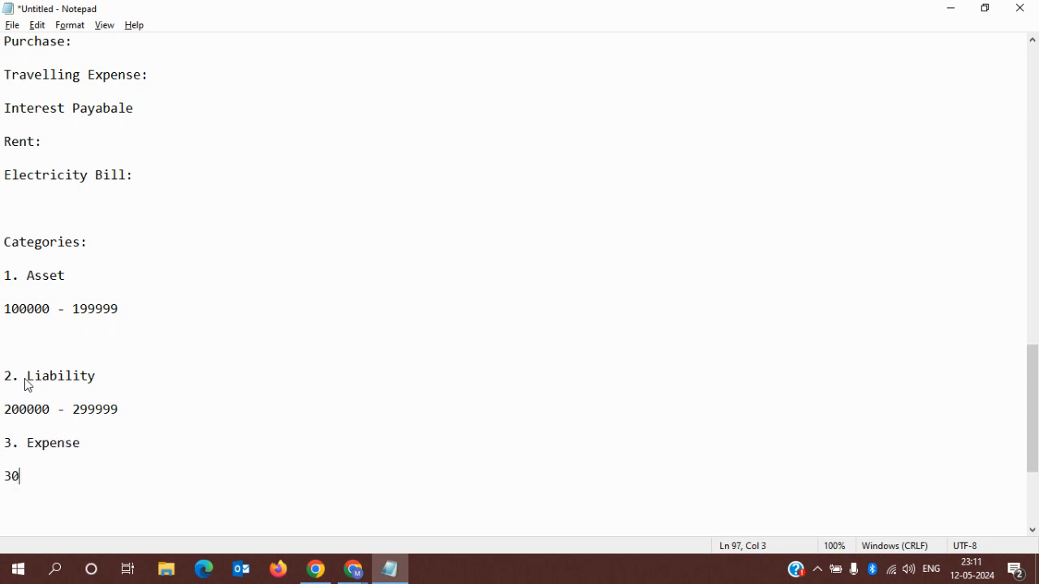
{"action": "type", "text": "0000 - 399999"}
{"action": "key", "text": "Return"}
{"action": "key", "text": "Return"}
- Add Revenue/Income as the fourth category in the notes, with the number range 400000 - 499999
{"action": "type", "text": "4"}
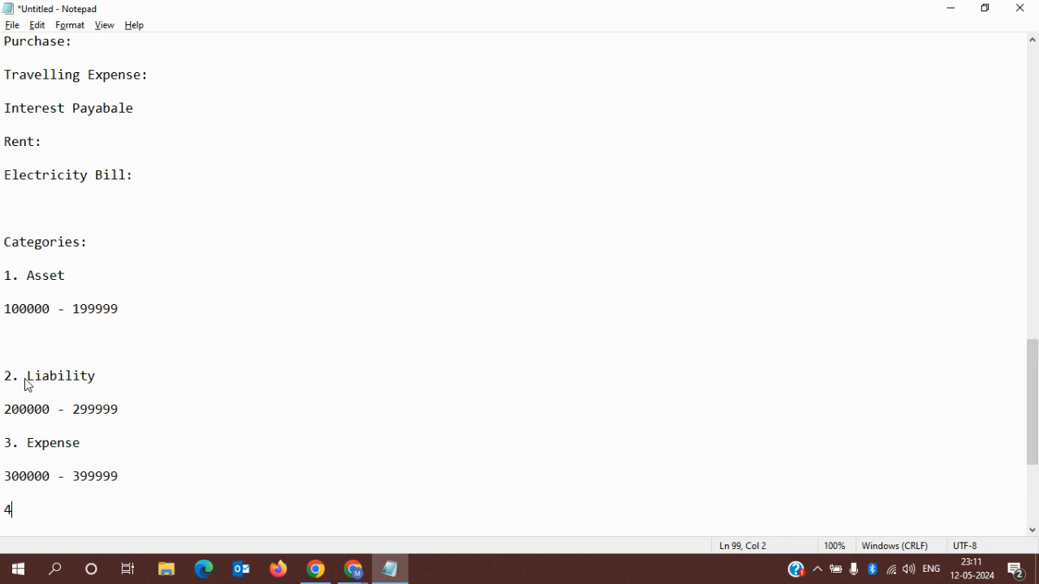
{"action": "type", "text": ". Reb"}
{"action": "key", "text": "BackSpace"}
{"action": "type", "text": "venue/Income:"}
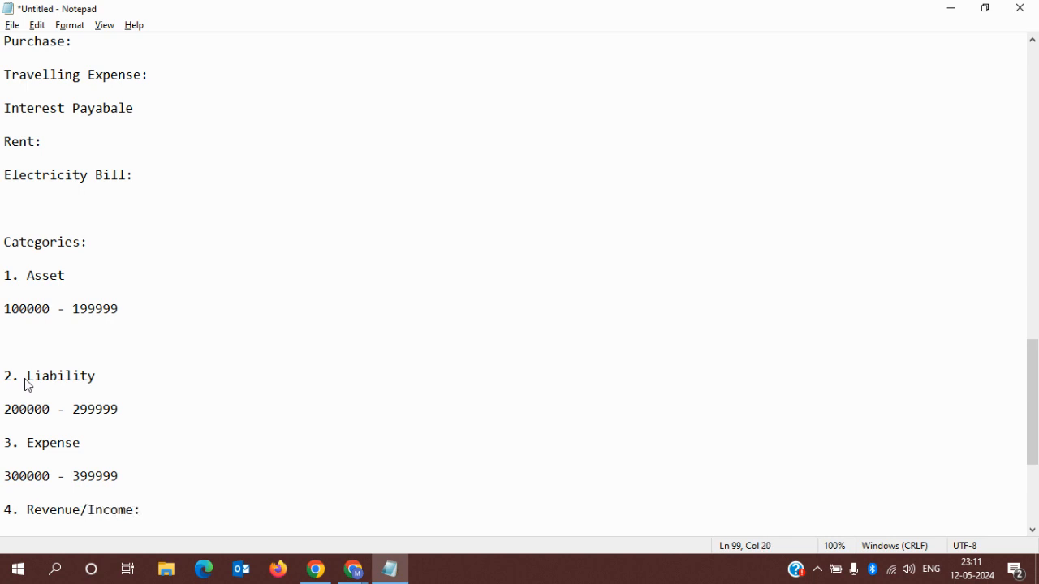
{"action": "key", "text": "Return"}
{"action": "key", "text": "Return"}
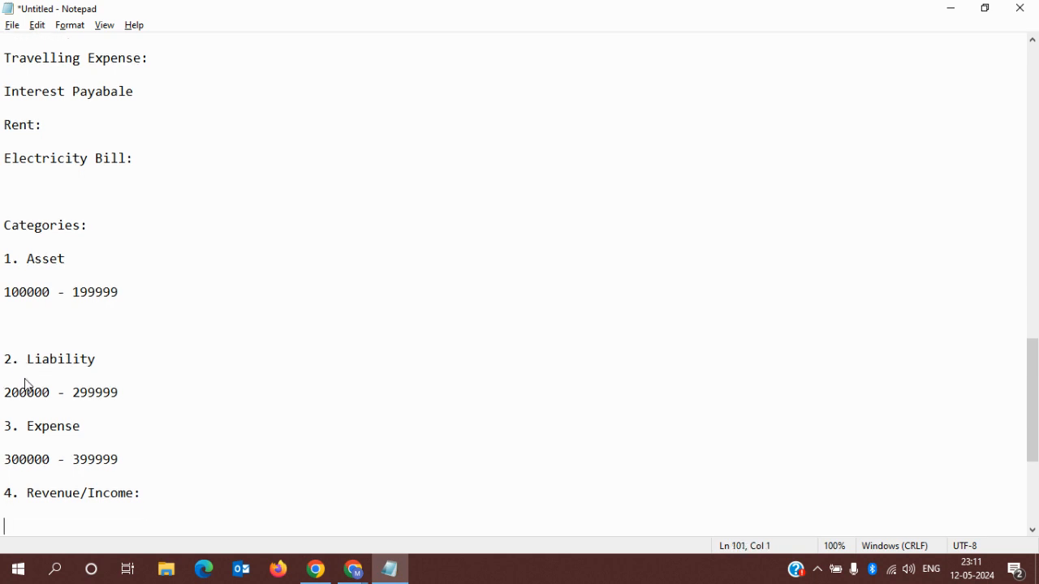
{"action": "type", "text": "400000 - 499"}
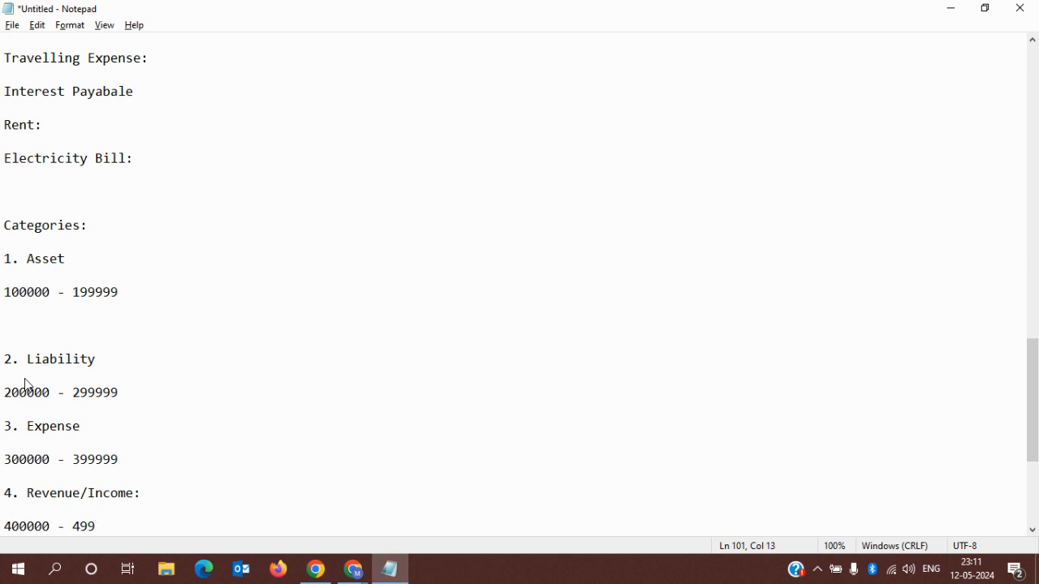
{"action": "type", "text": "999"}
- Check the Google Meet chat for questions and review the category number ranges in the Notepad notes
{"action": "key", "text": "alt+Tab"}
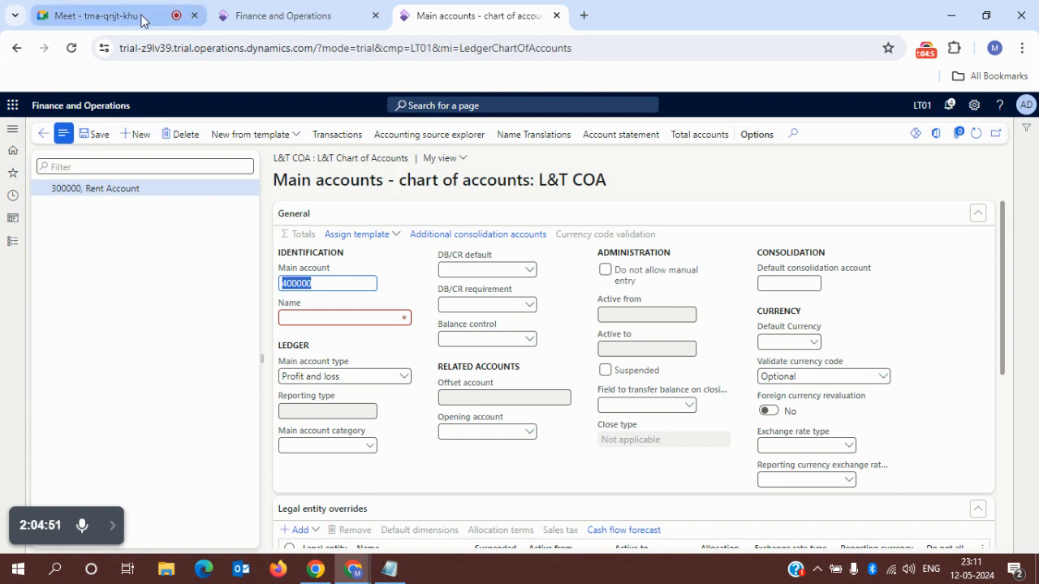
{"action": "left_click", "coordinate": [140, 20]}
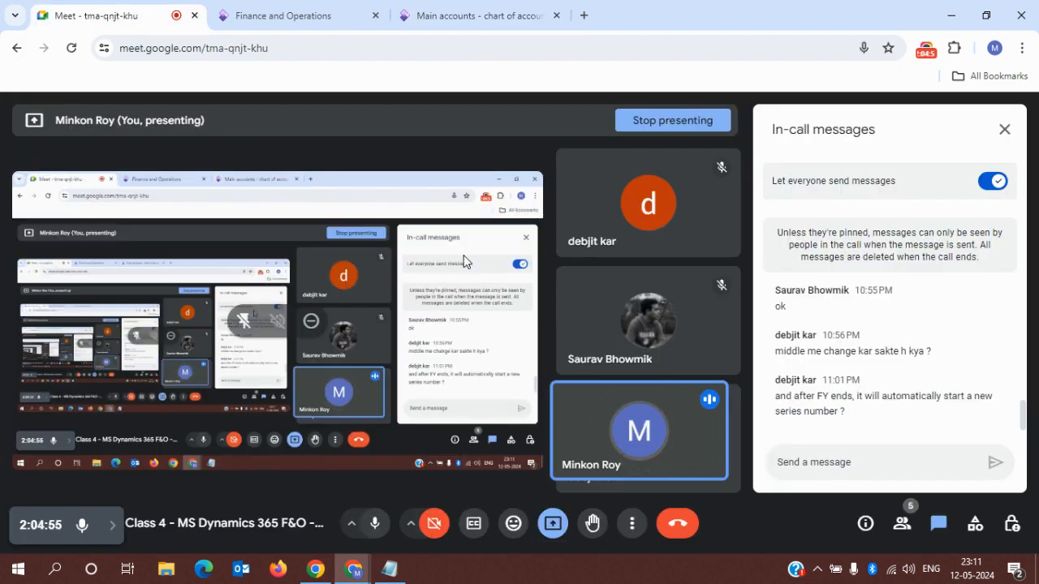
{"action": "key", "text": "alt+Tab"}
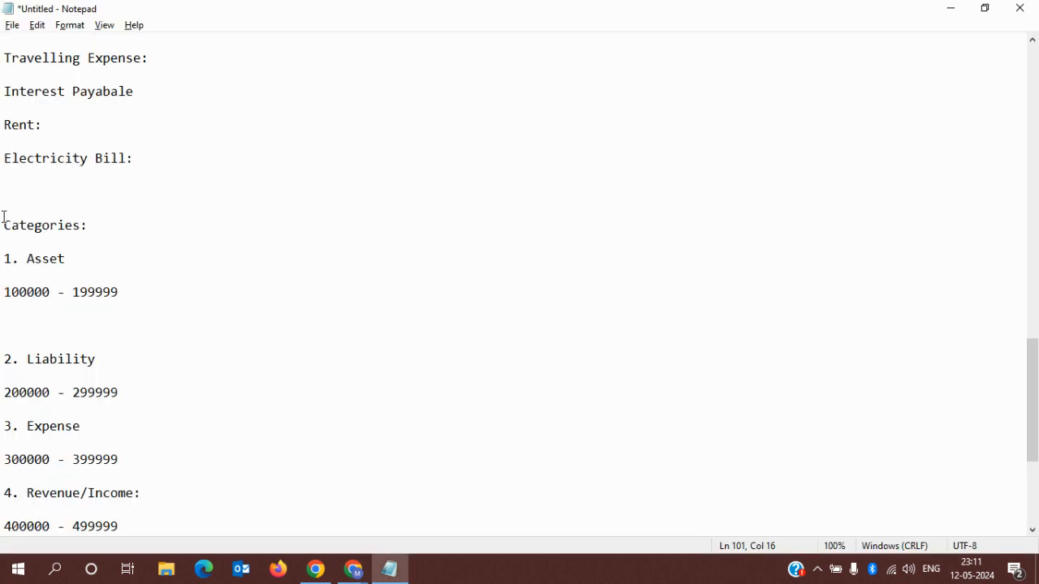
{"action": "left_click_drag", "start_coordinate": [3, 258], "coordinate": [122, 334]}
{"action": "left_click", "coordinate": [236, 273]}
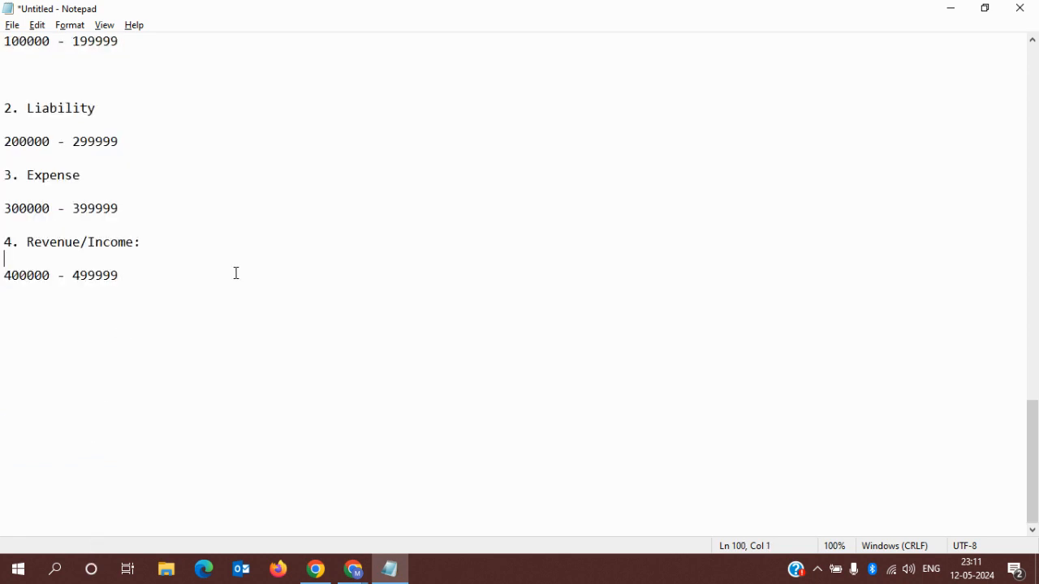
{"action": "key", "text": "Up"}
{"action": "key", "text": "Up"}
{"action": "key", "text": "Up"}
{"action": "key", "text": "Up"}
{"action": "key", "text": "Up"}
{"action": "key", "text": "Up"}
{"action": "key", "text": "alt+Tab"}
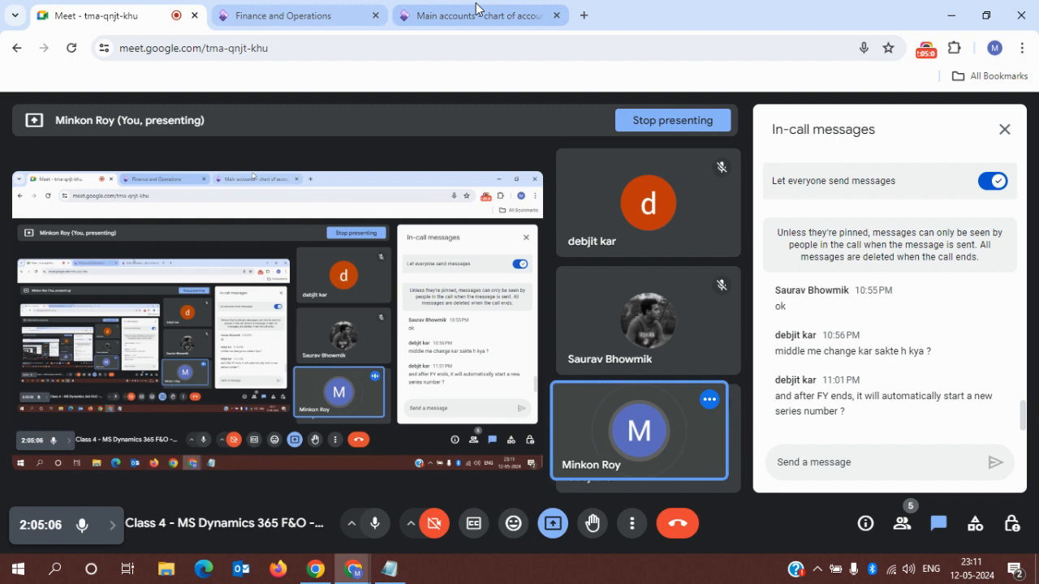
{"action": "left_click", "coordinate": [477, 11]}
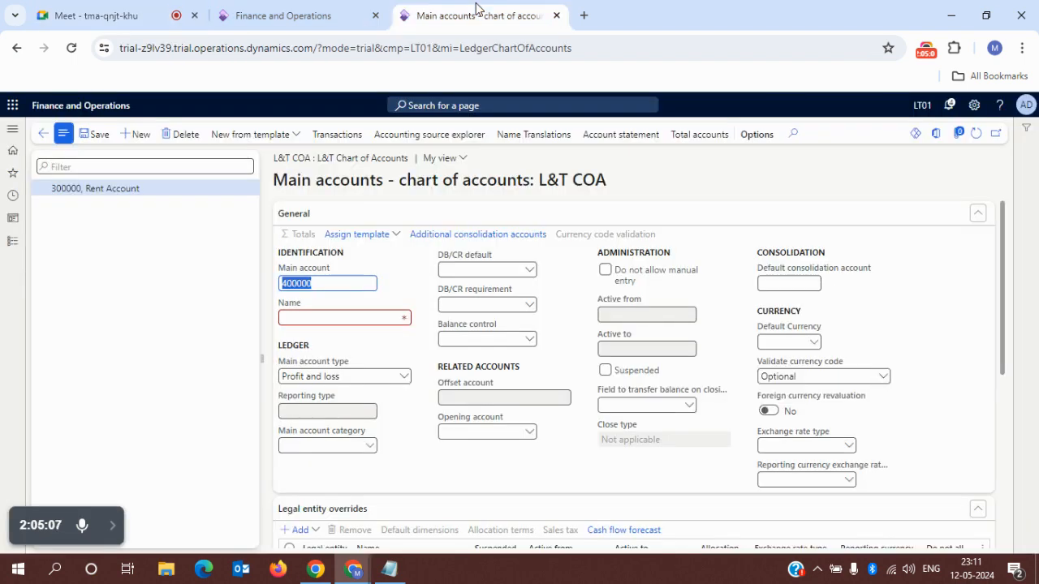
- Switch to the Google Meet call and examine the raised-hand queue and the latest chat question about the cash book
{"action": "left_click", "coordinate": [75, 8]}
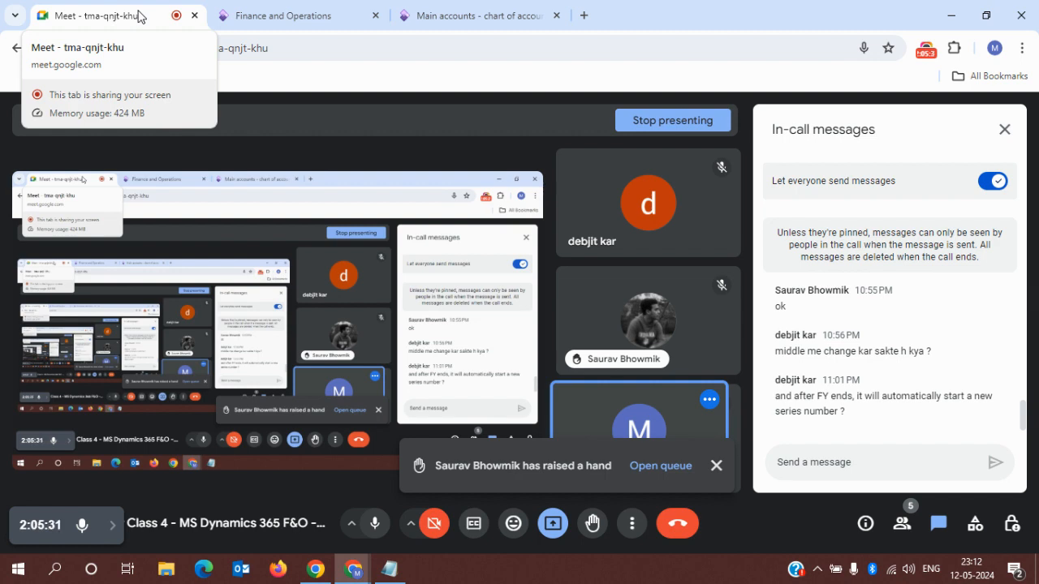
{"action": "left_click", "coordinate": [666, 471]}
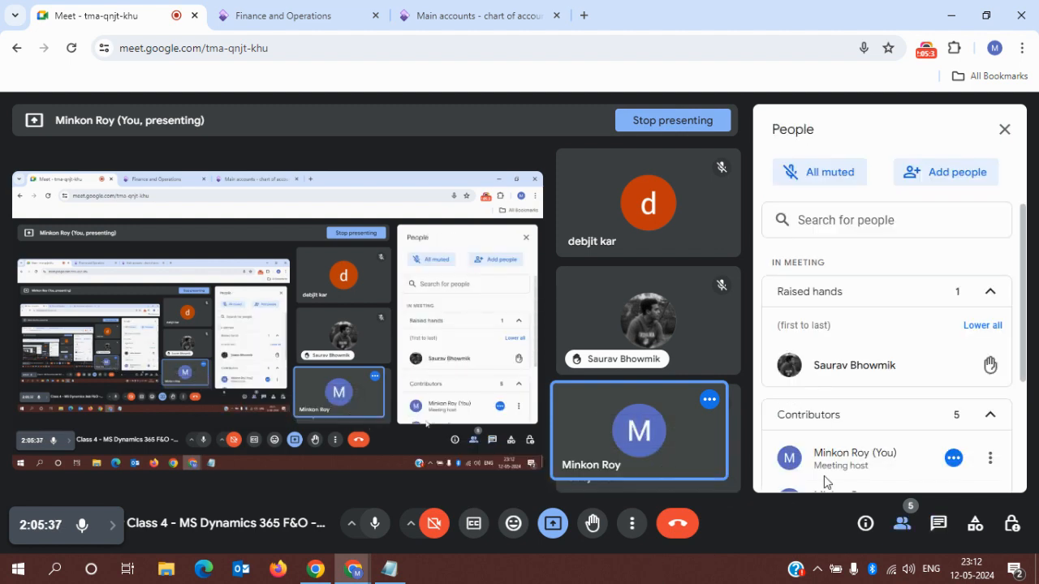
{"action": "left_click_drag", "start_coordinate": [1024, 322], "coordinate": [1012, 186]}
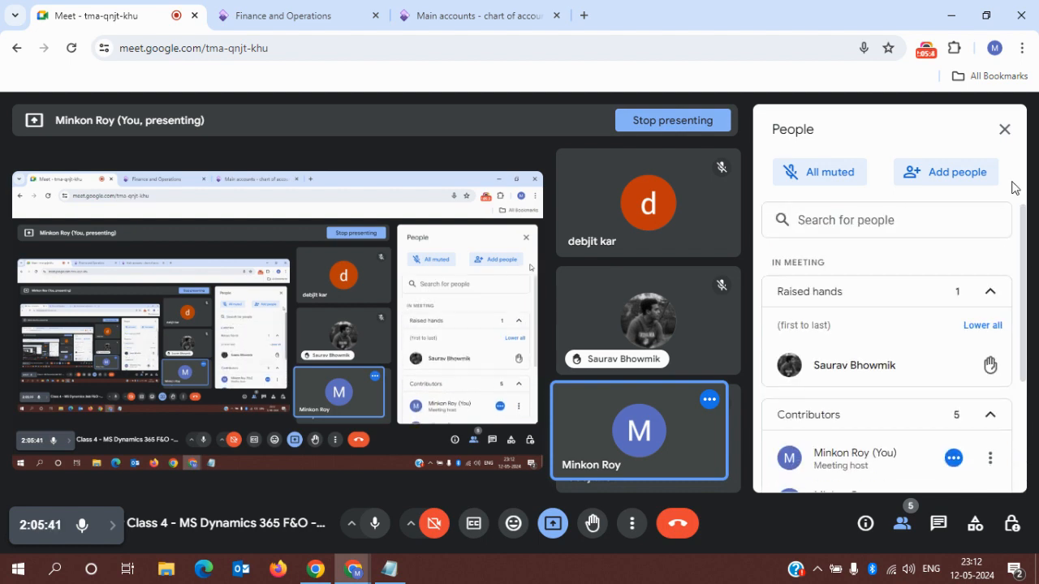
{"action": "left_click", "coordinate": [940, 526]}
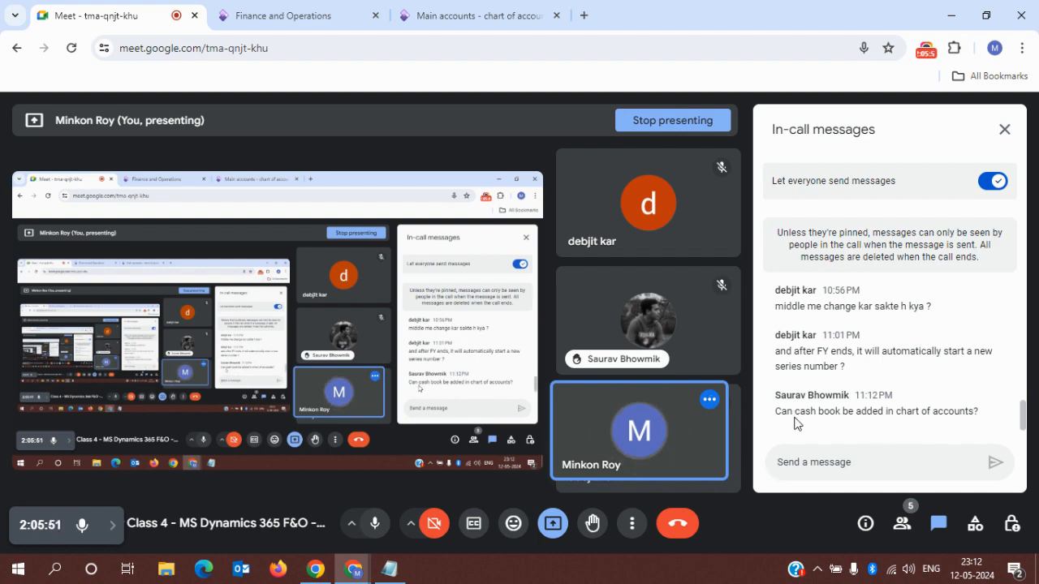
{"action": "left_click_drag", "start_coordinate": [778, 412], "coordinate": [851, 416]}
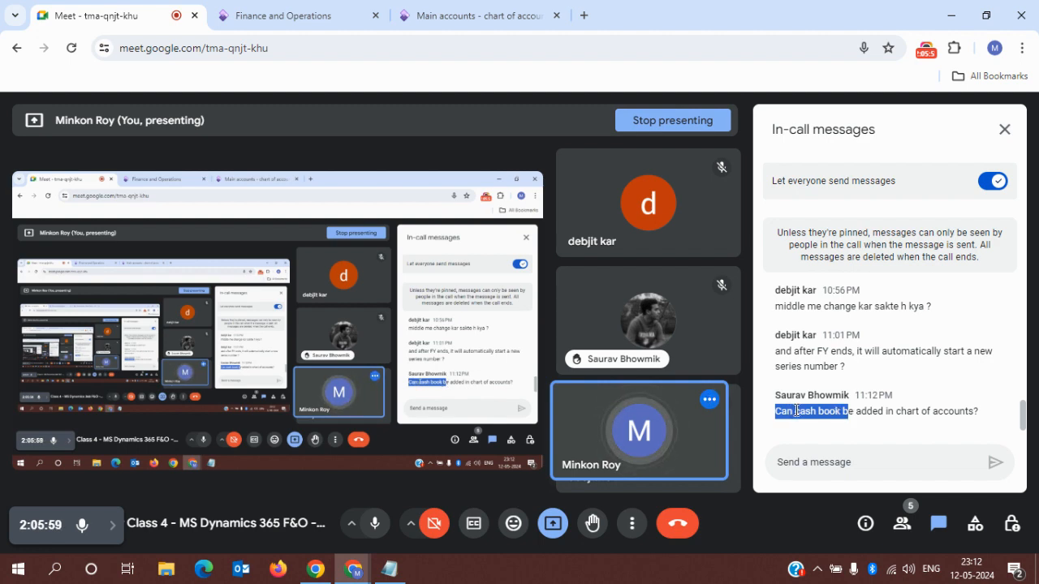
{"action": "left_click_drag", "start_coordinate": [795, 411], "coordinate": [839, 416]}
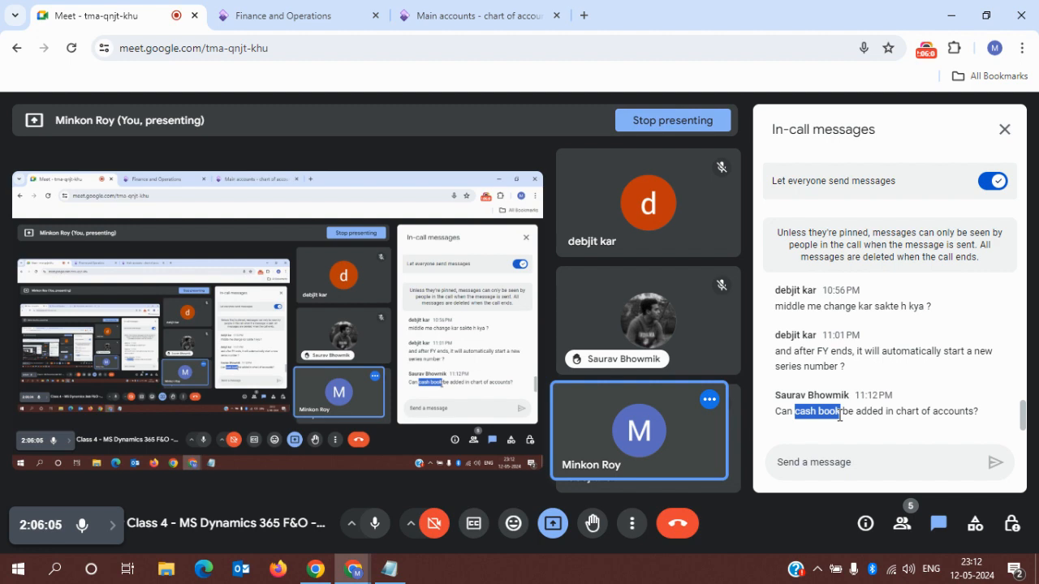
{"action": "left_click", "coordinate": [475, 15]}
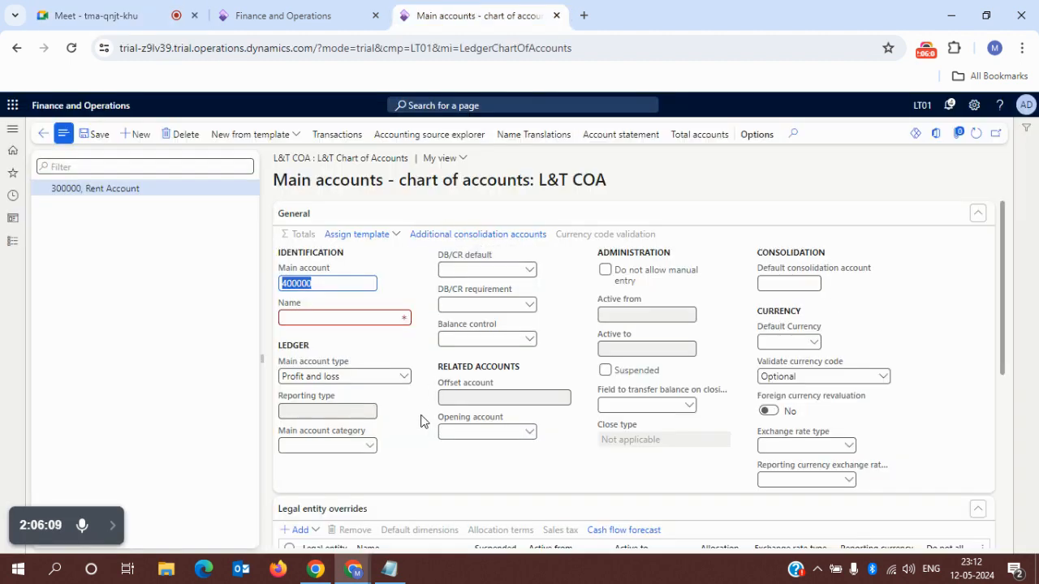
- Switch to the Notepad notes, review the main accounts and categories, and highlight the Asset category's number range
{"action": "left_click", "coordinate": [390, 569]}
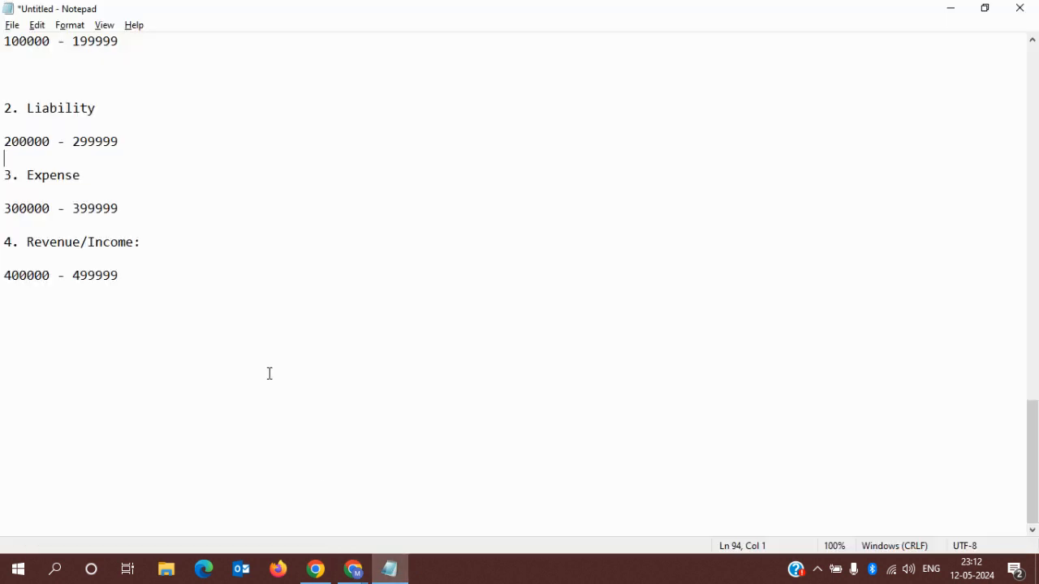
{"action": "key", "text": "Up"}
{"action": "key", "text": "Up"}
{"action": "key", "text": "Up"}
{"action": "key", "text": "Up"}
{"action": "key", "text": "Up"}
{"action": "key", "text": "Up"}
{"action": "key", "text": "Up"}
{"action": "key", "text": "Up"}
{"action": "key", "text": "Up"}
{"action": "key", "text": "Up"}
{"action": "key", "text": "Up"}
{"action": "key", "text": "Up"}
{"action": "key", "text": "Up"}
{"action": "key", "text": "Up"}
{"action": "key", "text": "Up"}
{"action": "key", "text": "Up"}
{"action": "key", "text": "Up"}
{"action": "key", "text": "Up"}
{"action": "key", "text": "Up"}
{"action": "key", "text": "Up"}
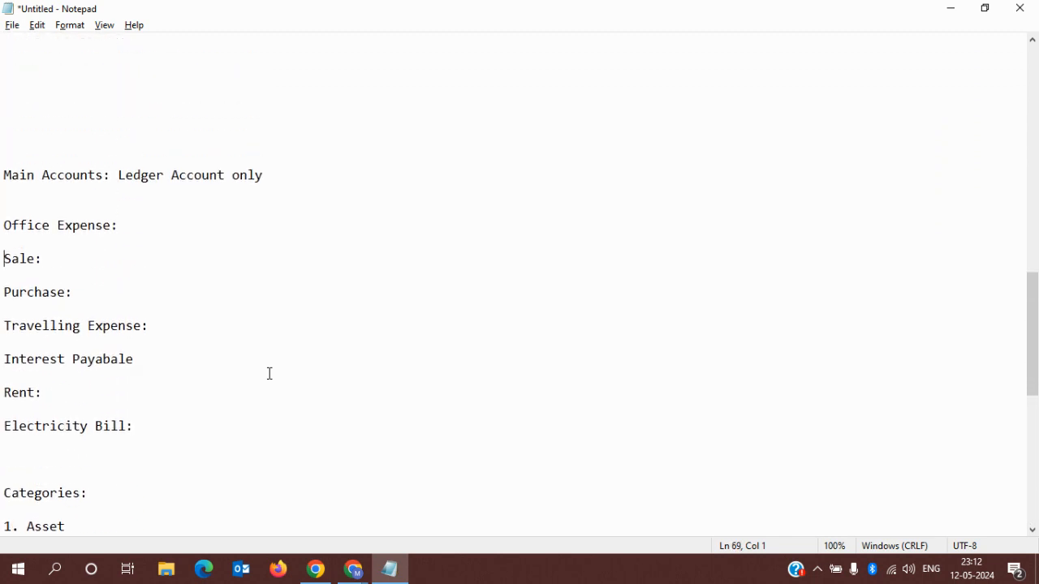
{"action": "key", "text": "Down"}
{"action": "key", "text": "Down"}
{"action": "key", "text": "Down"}
{"action": "key", "text": "Down"}
{"action": "key", "text": "Down"}
{"action": "key", "text": "Down"}
{"action": "key", "text": "Down"}
{"action": "key", "text": "Down"}
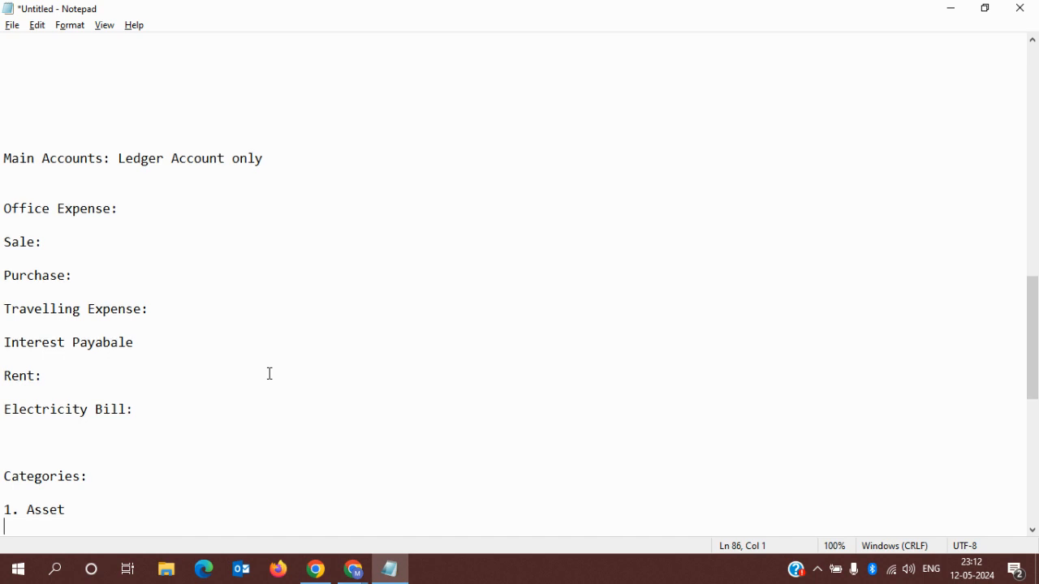
{"action": "key", "text": "shift+Right"}
{"action": "key", "text": "shift+Right"}
{"action": "key", "text": "shift+Right"}
{"action": "key", "text": "shift+Right"}
{"action": "key", "text": "shift+Right"}
{"action": "key", "text": "shift+Right"}
{"action": "key", "text": "shift+Right"}
{"action": "key", "text": "shift+Right"}
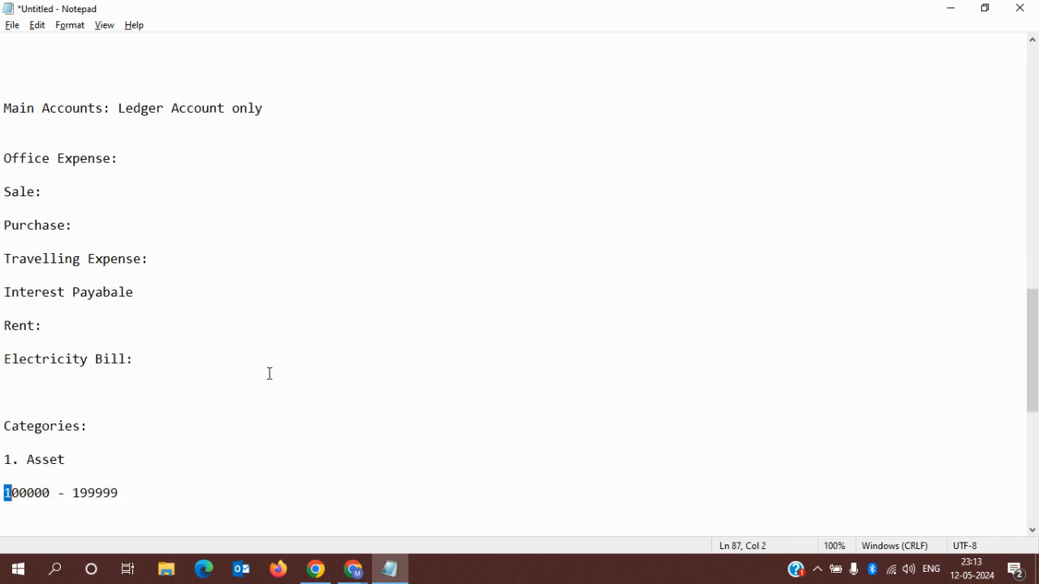
{"action": "key", "text": "shift+Right"}
{"action": "key", "text": "shift+Right"}
{"action": "key", "text": "shift+Right"}
{"action": "key", "text": "shift+Right"}
{"action": "key", "text": "shift+Right"}
{"action": "key", "text": "shift+Right"}
{"action": "key", "text": "shift+Right"}
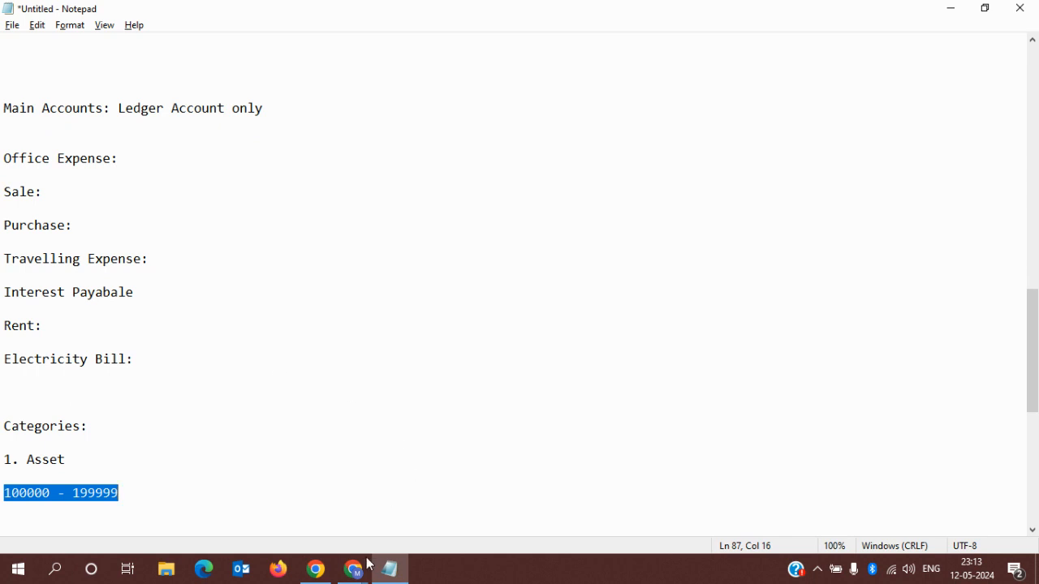
- Switch back to Finance and Operations, try to save the unnamed account 400000, and return to the charts of accounts list without it
{"action": "mouse_move", "coordinate": [354, 567]}
{"action": "left_click", "coordinate": [261, 508]}
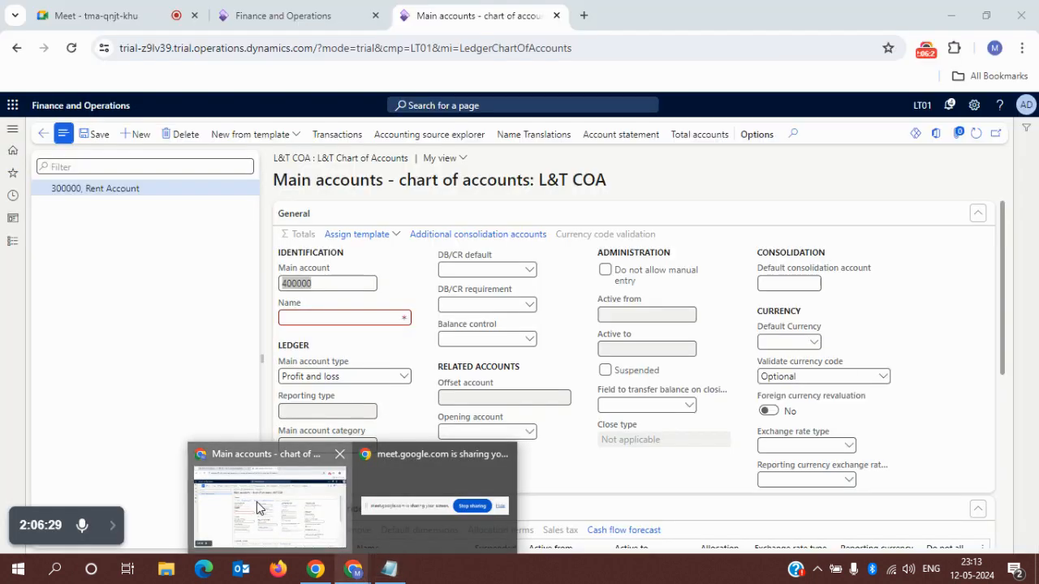
{"action": "left_click", "coordinate": [99, 141]}
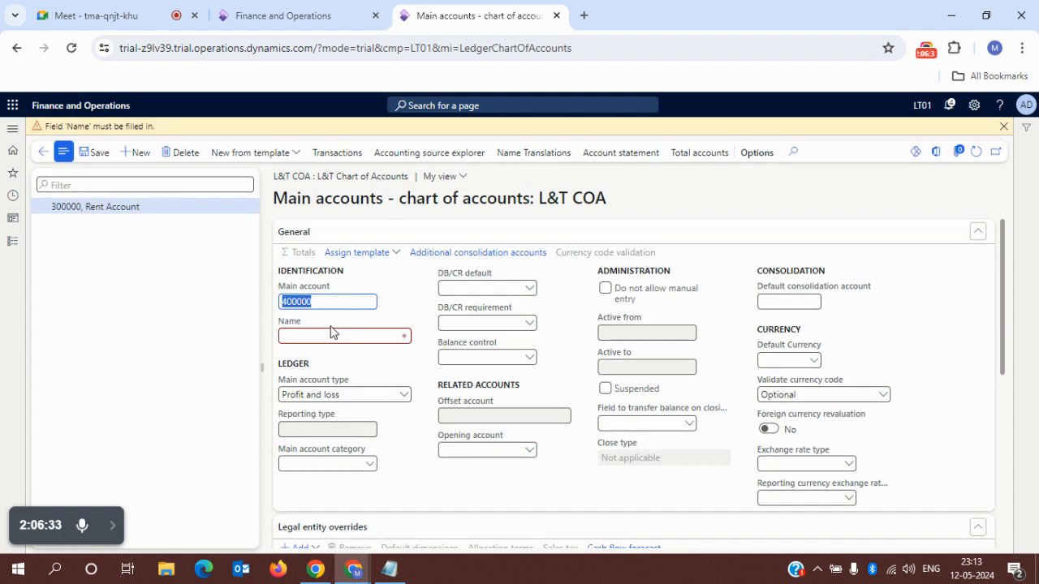
{"action": "left_click", "coordinate": [41, 154]}
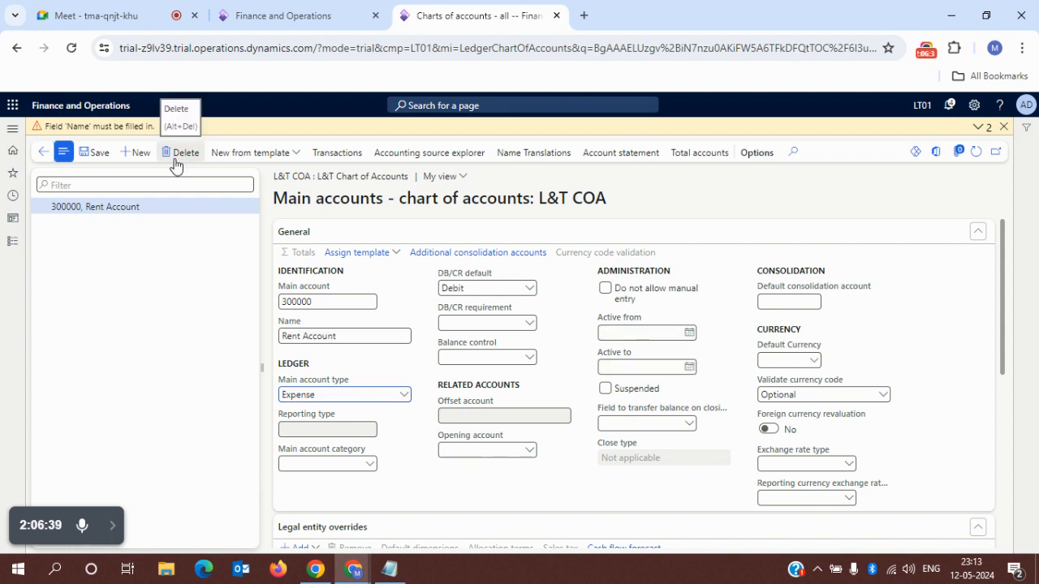
{"action": "left_click", "coordinate": [43, 152]}
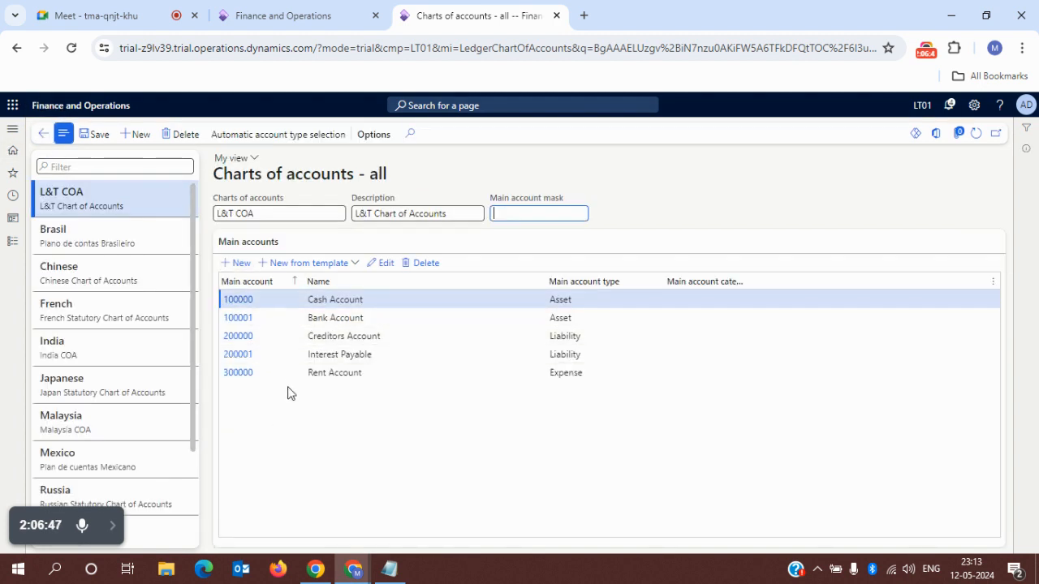
- Recheck the Asset range in the notes, and start a main account in L&T COA numbered 100002 and named Cash Book
{"action": "left_click", "coordinate": [389, 578]}
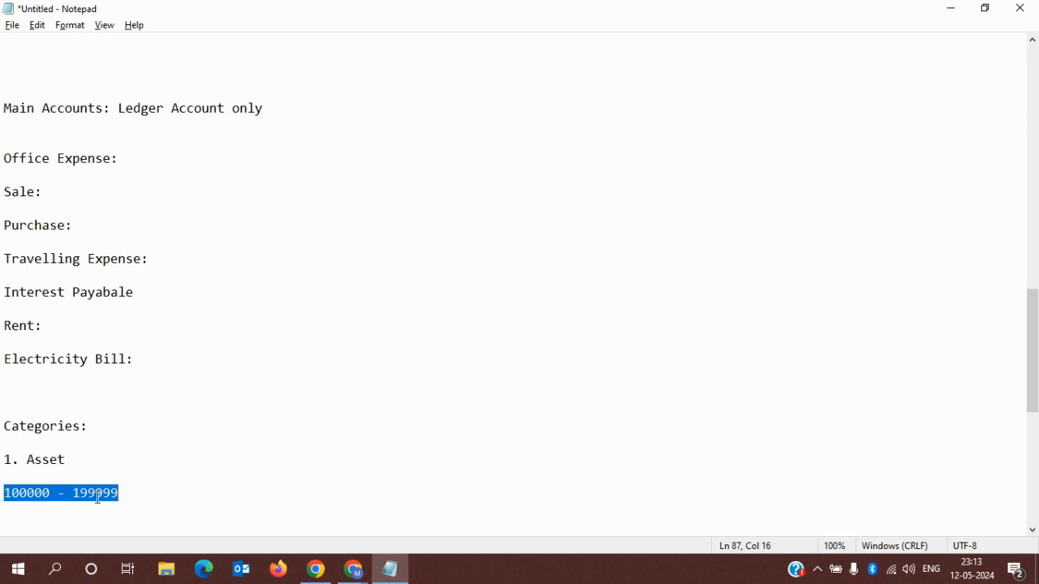
{"action": "left_click", "coordinate": [390, 568]}
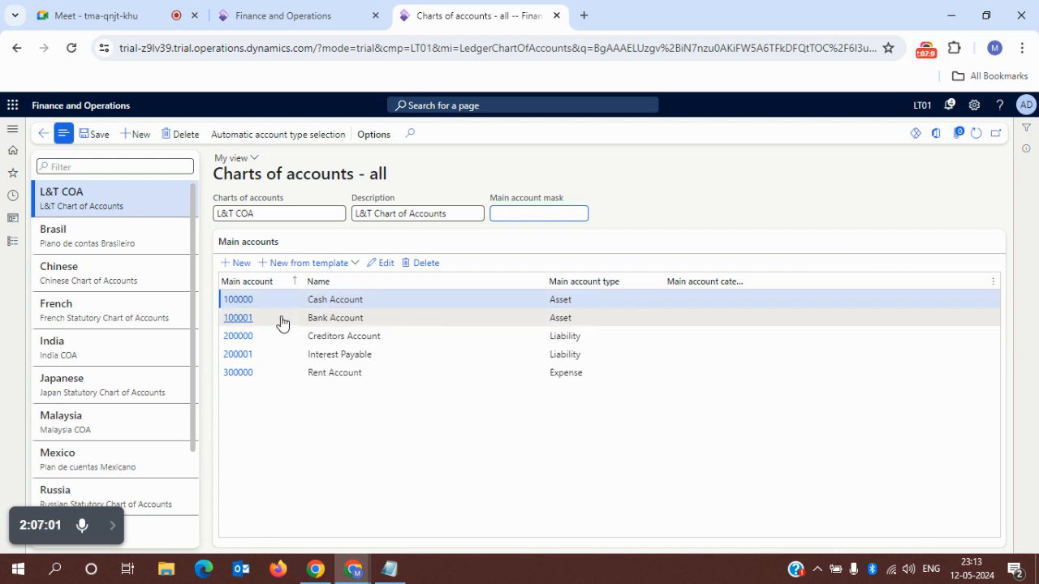
{"action": "left_click", "coordinate": [247, 267]}
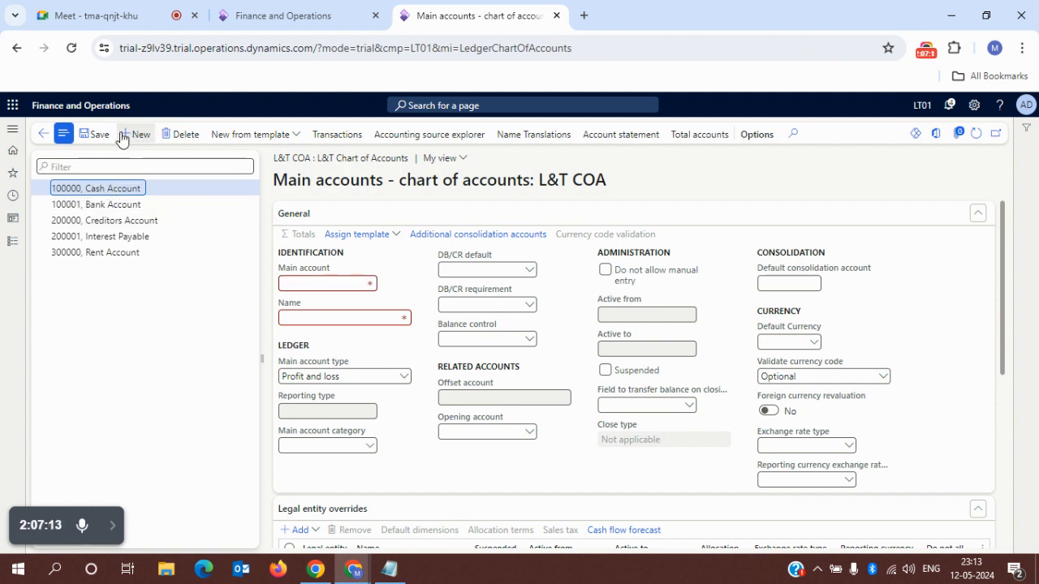
{"action": "left_click", "coordinate": [294, 277]}
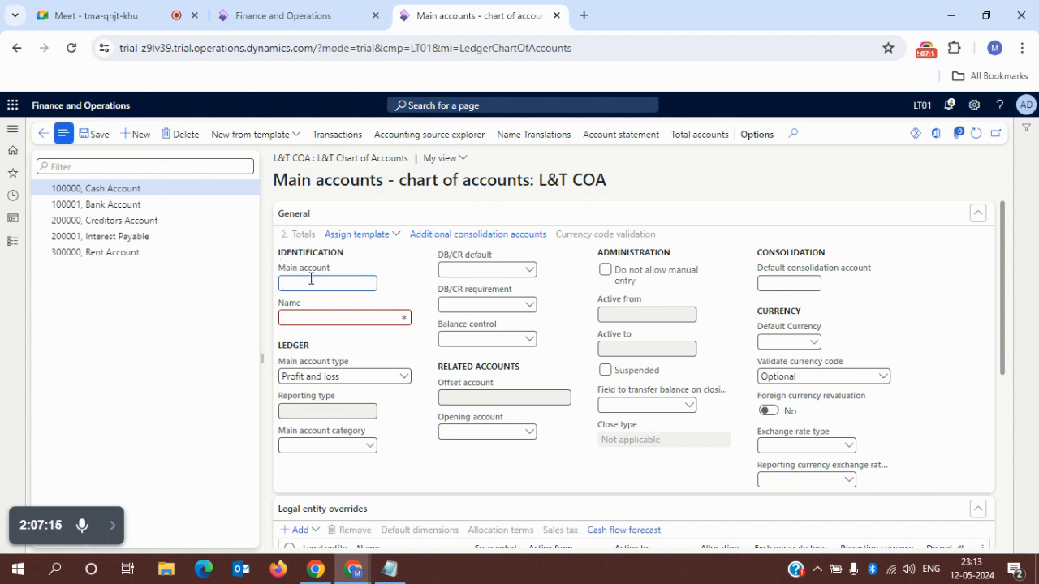
{"action": "type", "text": "100002"}
{"action": "left_click", "coordinate": [328, 317]}
{"action": "type", "text": "Cash Book"}
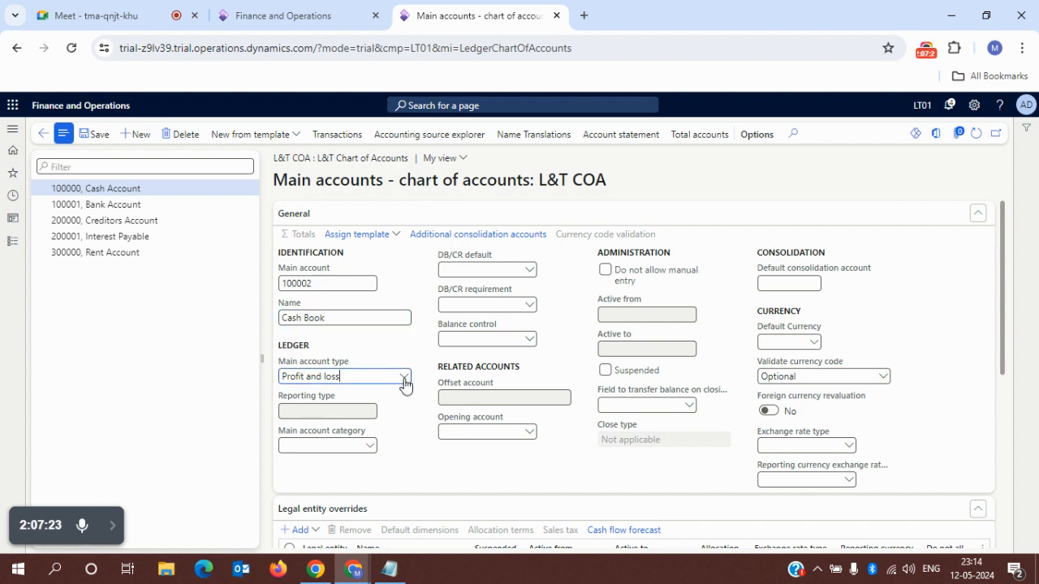
- Set the main account type of Cash Book to Asset and save the account
{"action": "left_click", "coordinate": [402, 379]}
{"action": "left_click", "coordinate": [337, 281]}
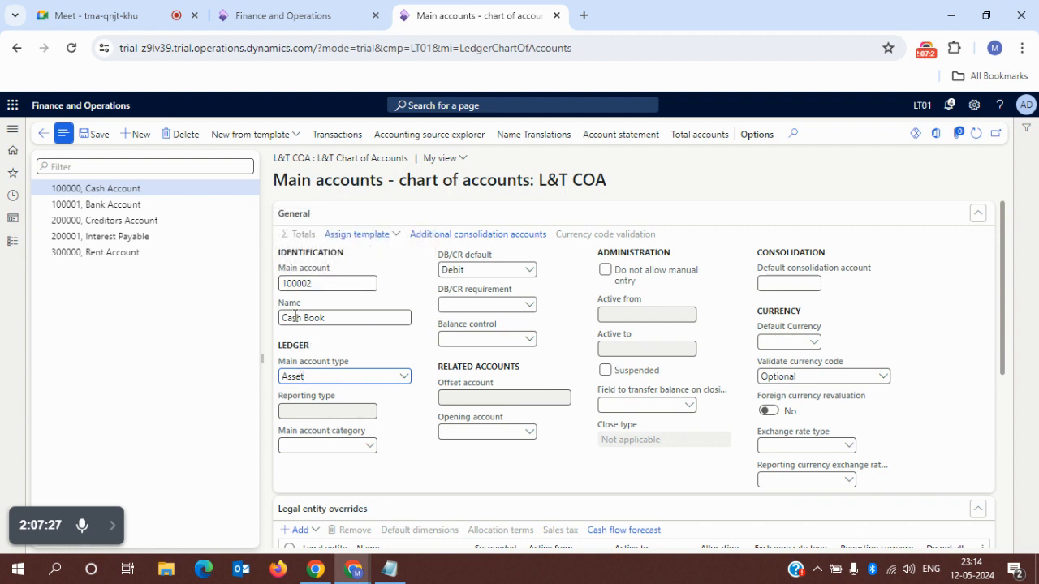
{"action": "left_click", "coordinate": [93, 143]}
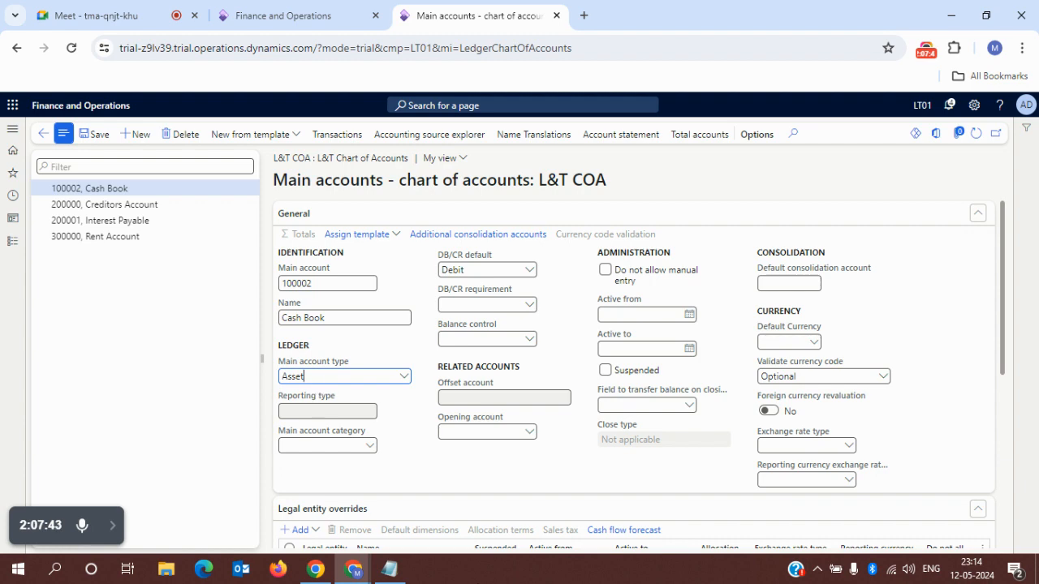
- Switch to the Google Meet call, read the chat question about adding a cash book, and return to the L&T COA main accounts
{"action": "left_click", "coordinate": [94, 11]}
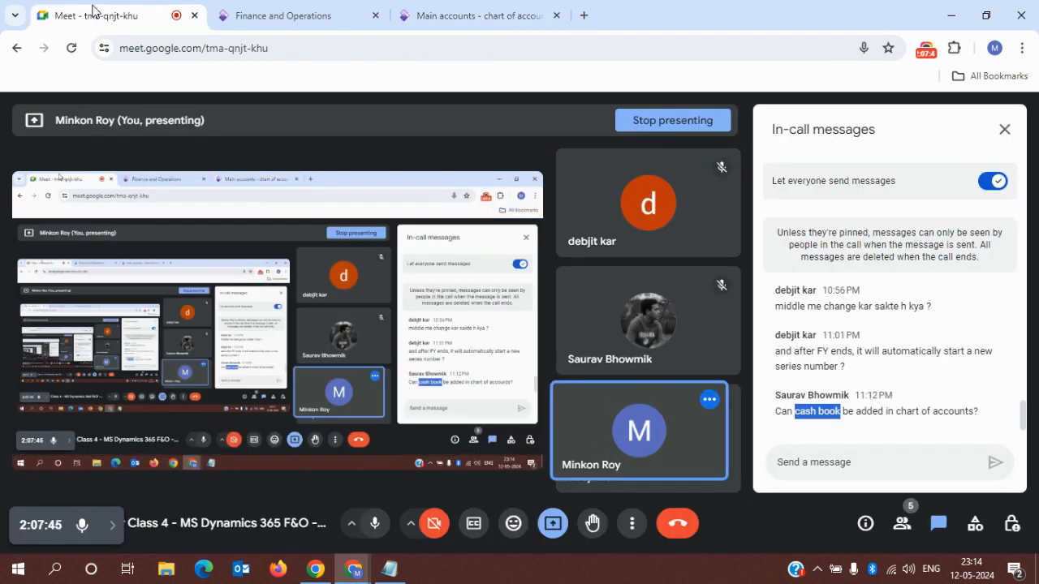
{"action": "left_click", "coordinate": [784, 414]}
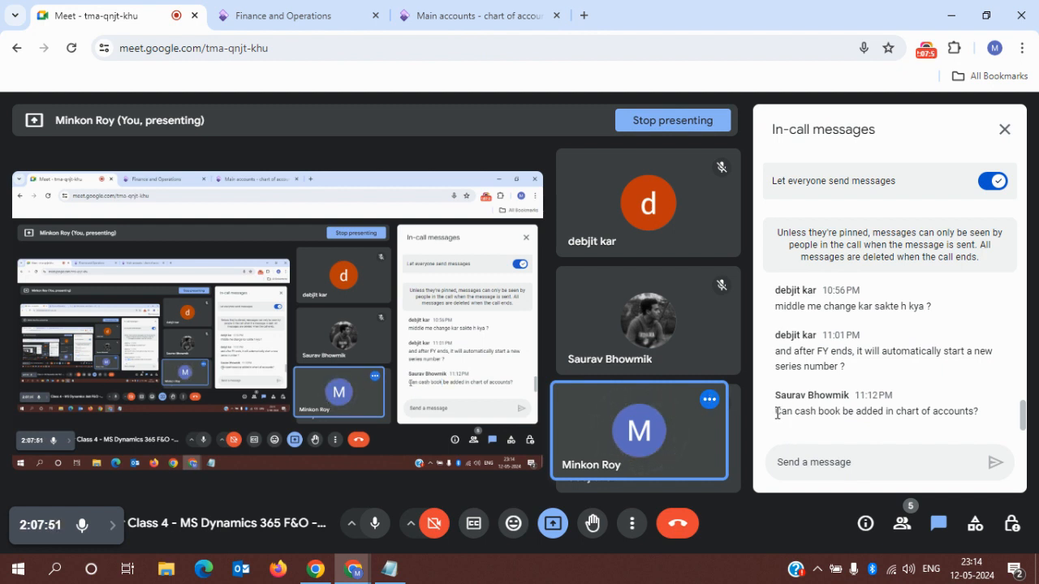
{"action": "left_click_drag", "start_coordinate": [776, 414], "coordinate": [984, 415]}
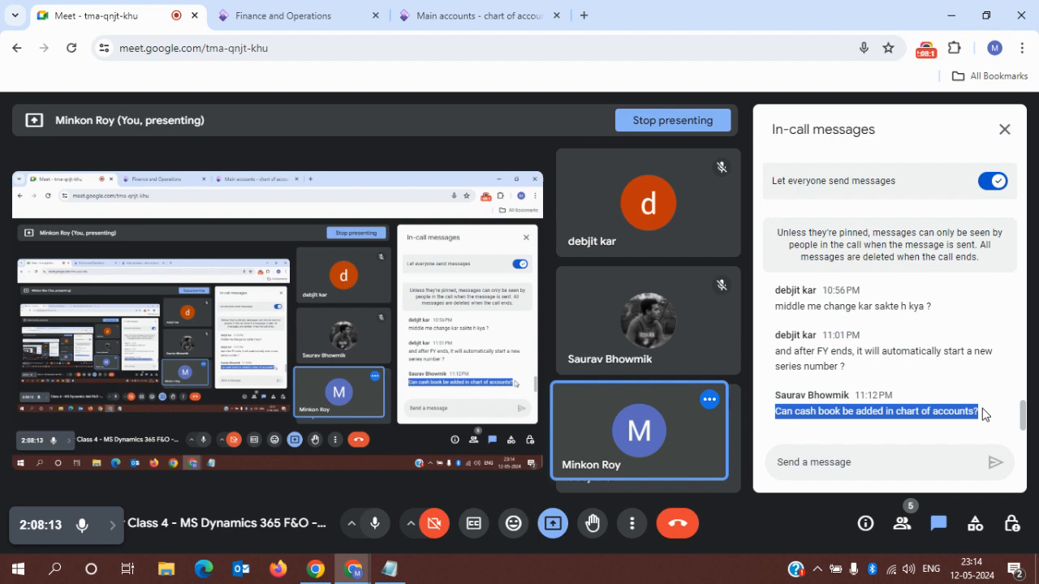
{"action": "left_click", "coordinate": [485, 14]}
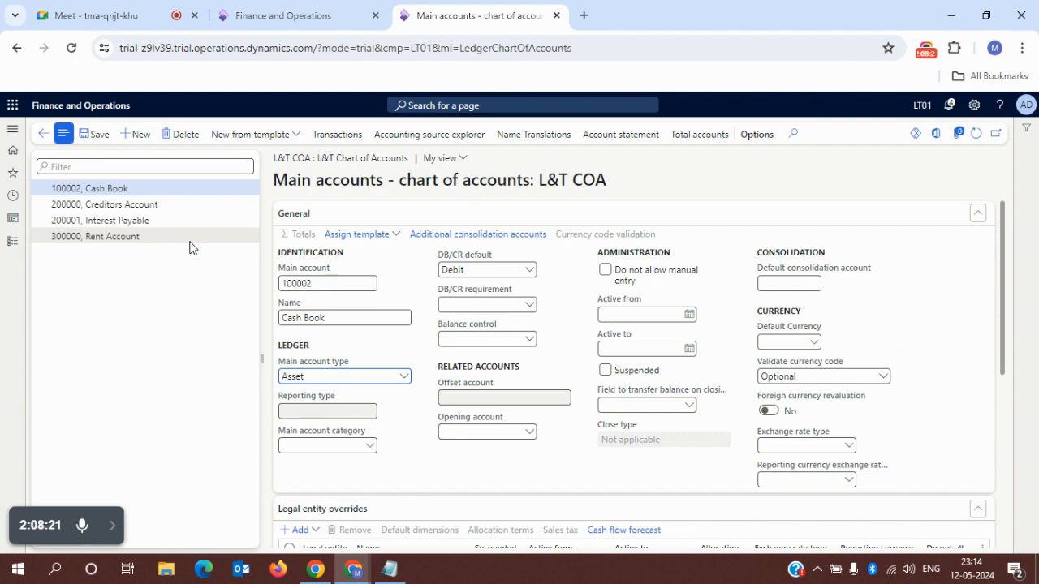
{"action": "left_click", "coordinate": [102, 12]}
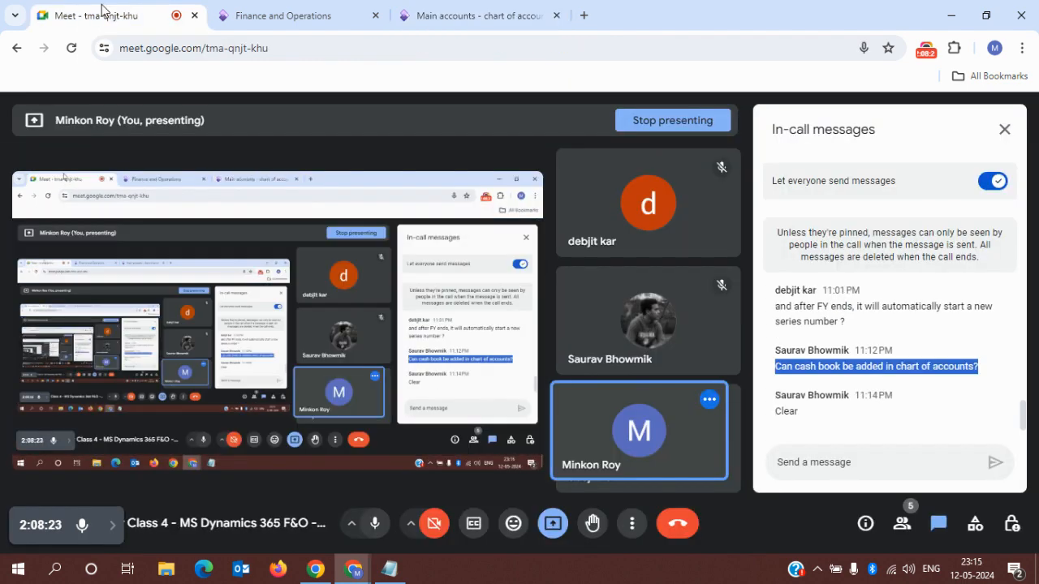
{"action": "left_click", "coordinate": [492, 14]}
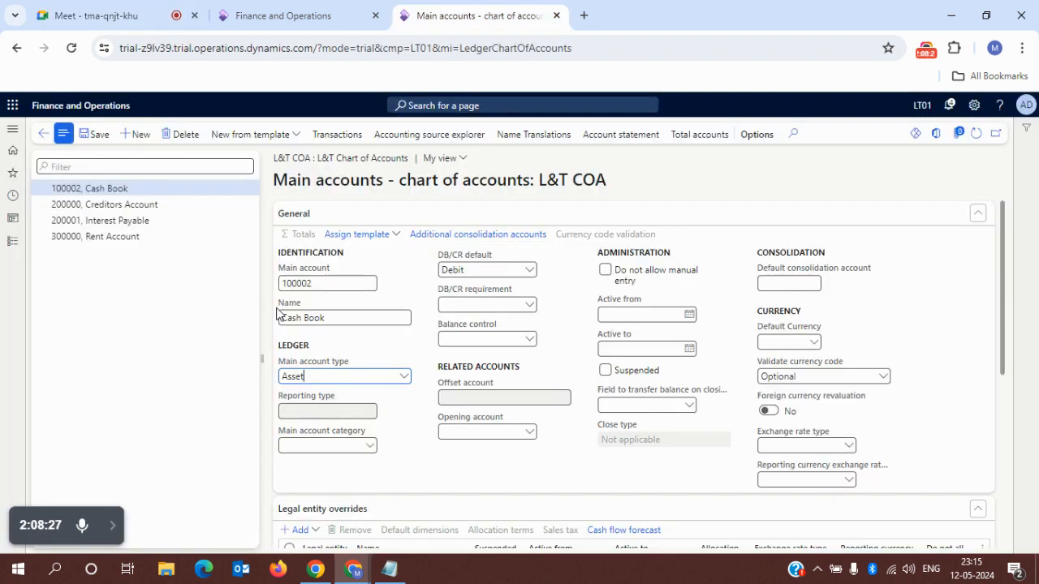
- Start a new main account in L&T COA numbered 400000 and named Sales Made
{"action": "left_click", "coordinate": [139, 135]}
{"action": "type", "text": "40000"}
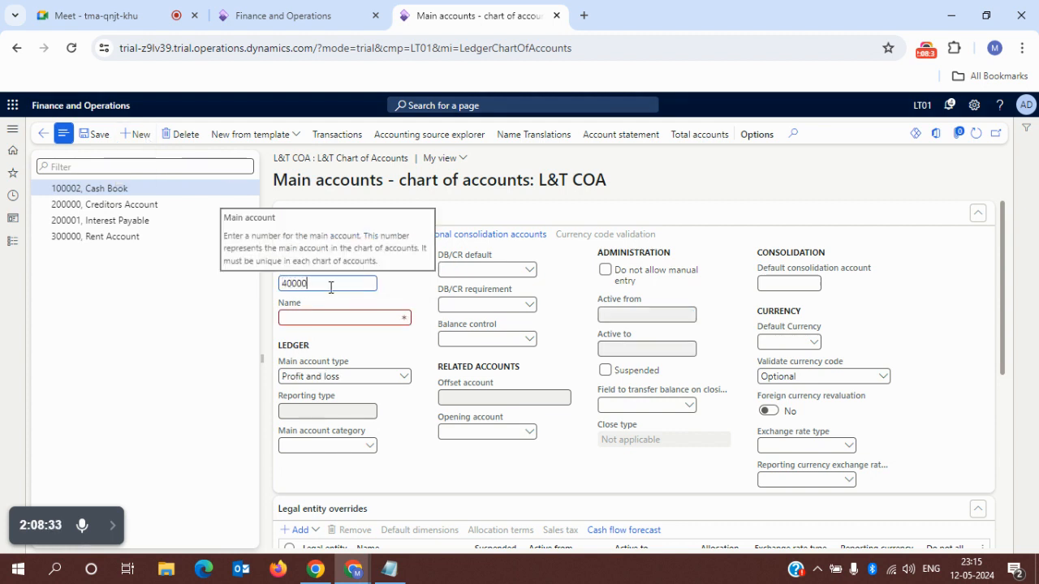
{"action": "type", "text": "0"}
{"action": "key", "text": "Tab"}
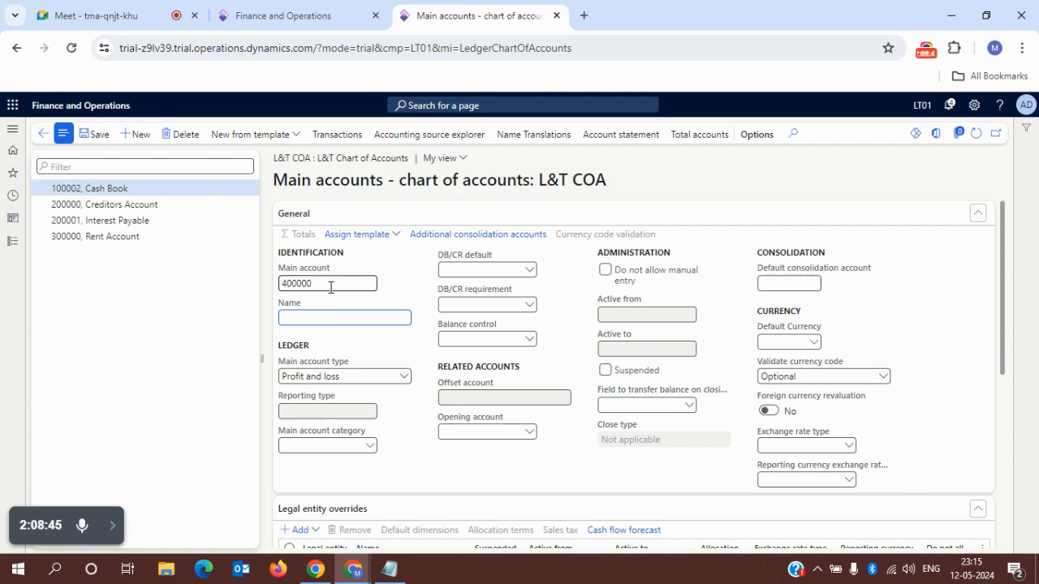
{"action": "type", "text": "Sales received"}
{"action": "key", "text": "BackSpace"}
{"action": "key", "text": "BackSpace"}
{"action": "key", "text": "BackSpace"}
{"action": "key", "text": "BackSpace"}
{"action": "key", "text": "BackSpace"}
{"action": "key", "text": "BackSpace"}
{"action": "key", "text": "BackSpace"}
{"action": "key", "text": "BackSpace"}
{"action": "type", "text": "Made"}
- Set the main account type of Sales Made to Revenue, save the account, and return to the charts of accounts list
{"action": "left_click", "coordinate": [404, 378]}
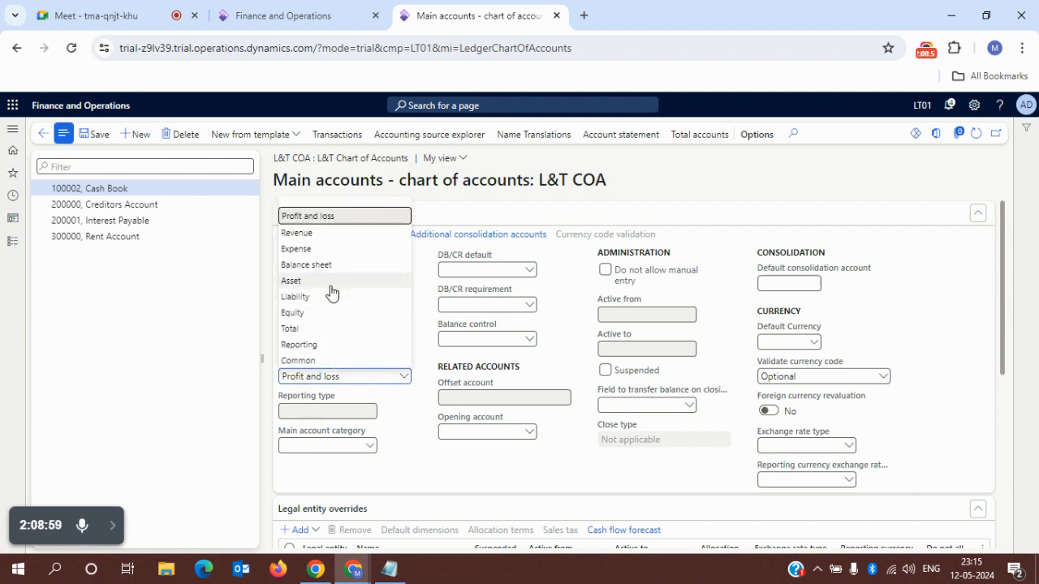
{"action": "left_click", "coordinate": [302, 234]}
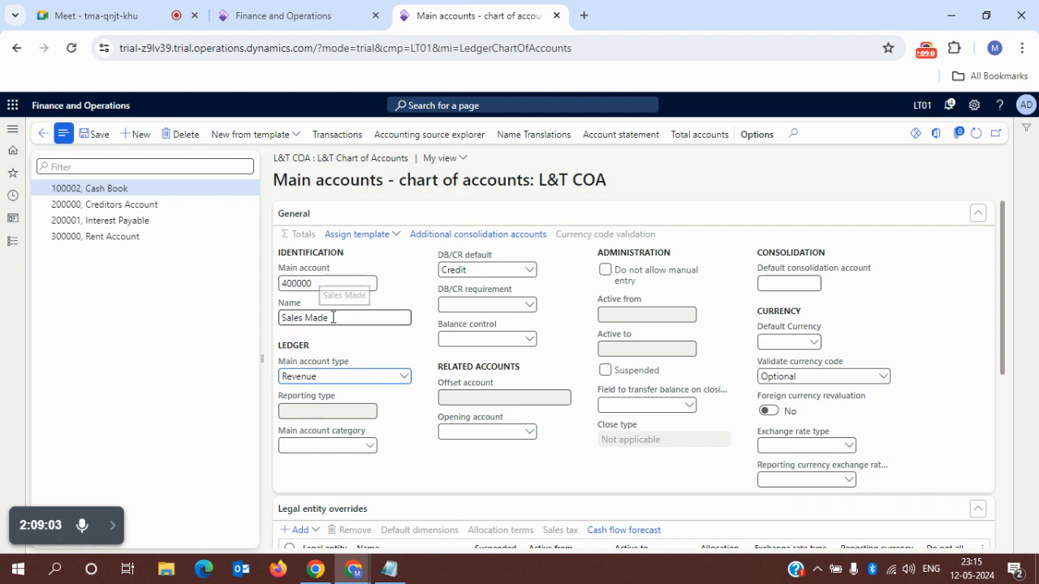
{"action": "left_click_drag", "start_coordinate": [336, 318], "coordinate": [233, 314]}
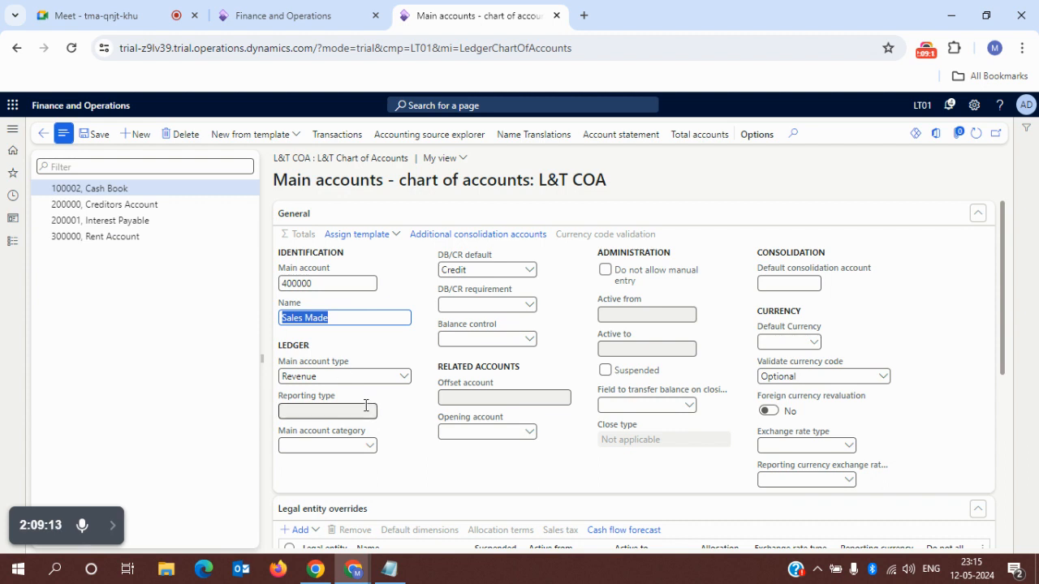
{"action": "left_click", "coordinate": [401, 379]}
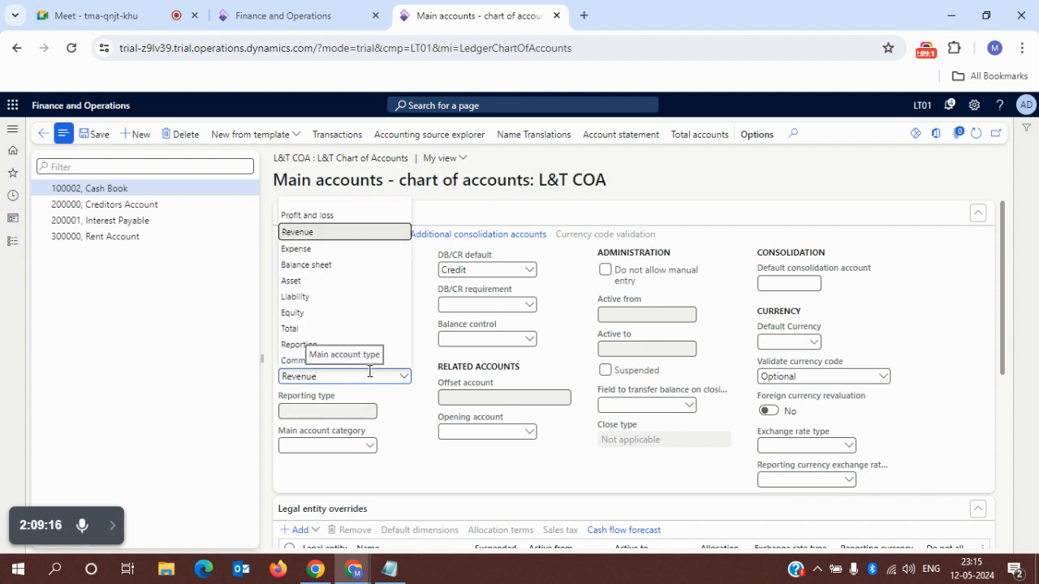
{"action": "left_click", "coordinate": [418, 408]}
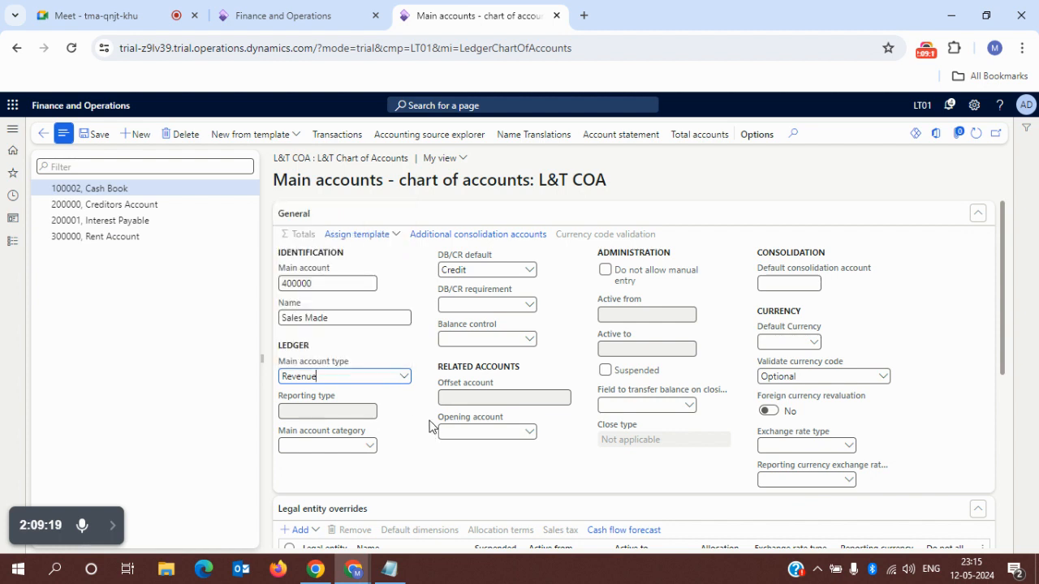
{"action": "left_click", "coordinate": [99, 136]}
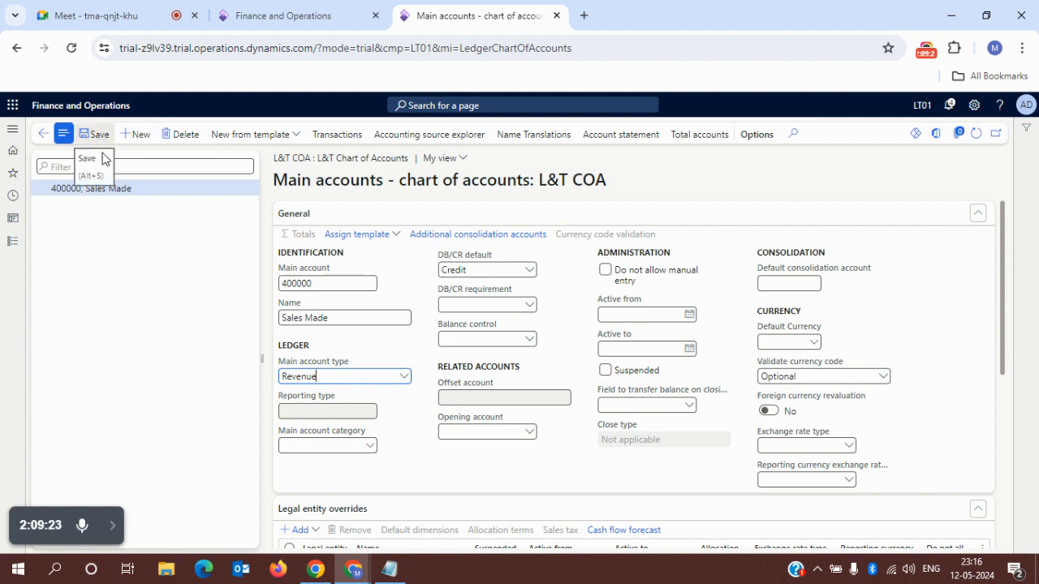
{"action": "left_click", "coordinate": [45, 136]}
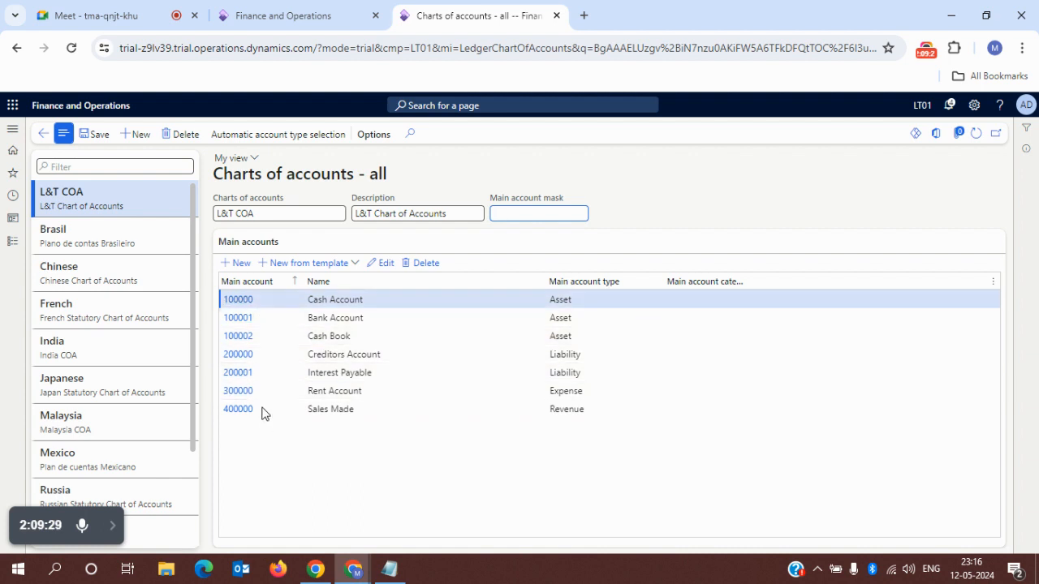
{"action": "left_click", "coordinate": [247, 324]}
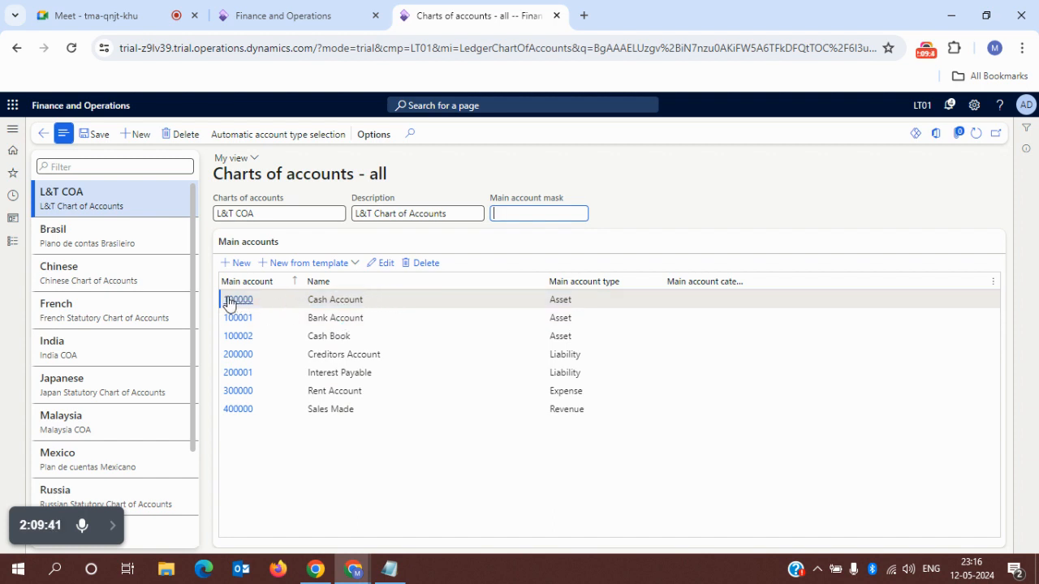
{"action": "left_click", "coordinate": [277, 304]}
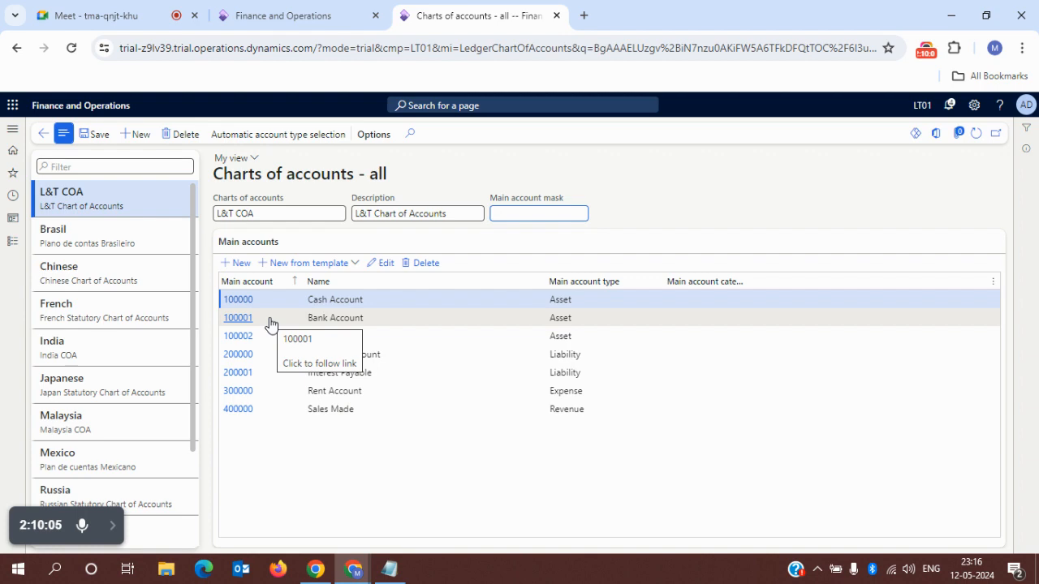
- In Notepad, append "- 34 different transaction with amounts (+/-) -" to the Asset range 100000 - 199999, and highlight that range
{"action": "left_click", "coordinate": [390, 569]}
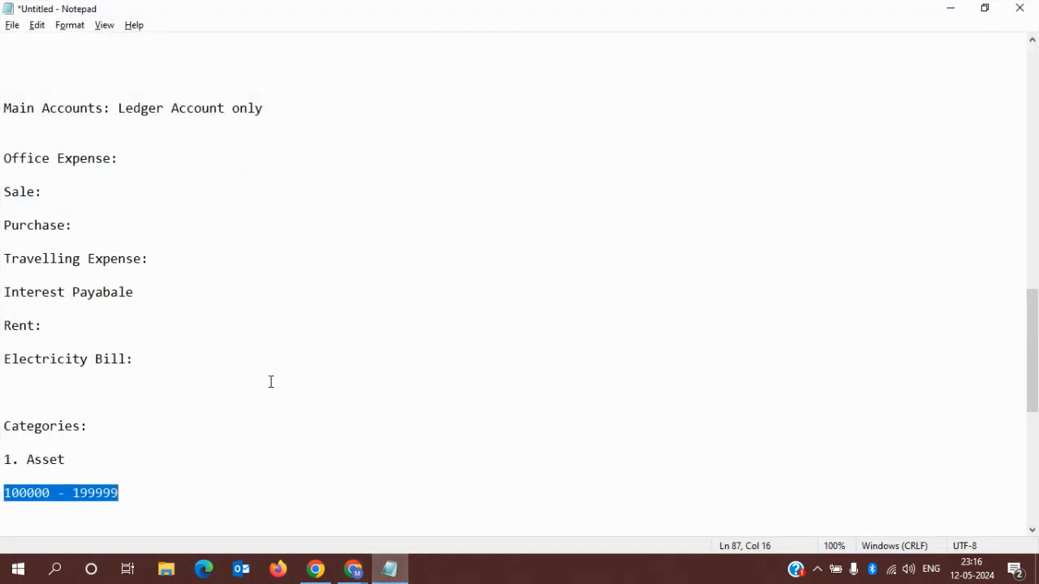
{"action": "left_click", "coordinate": [168, 491]}
{"action": "type", "text": "-"}
{"action": "type", "text": "34 "}
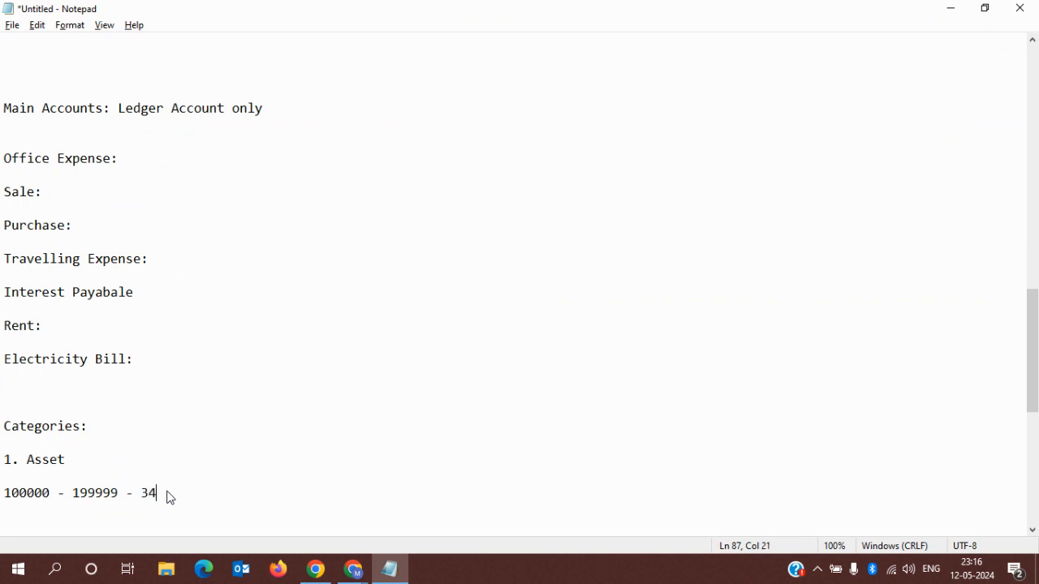
{"action": "type", "text": "different transaction"}
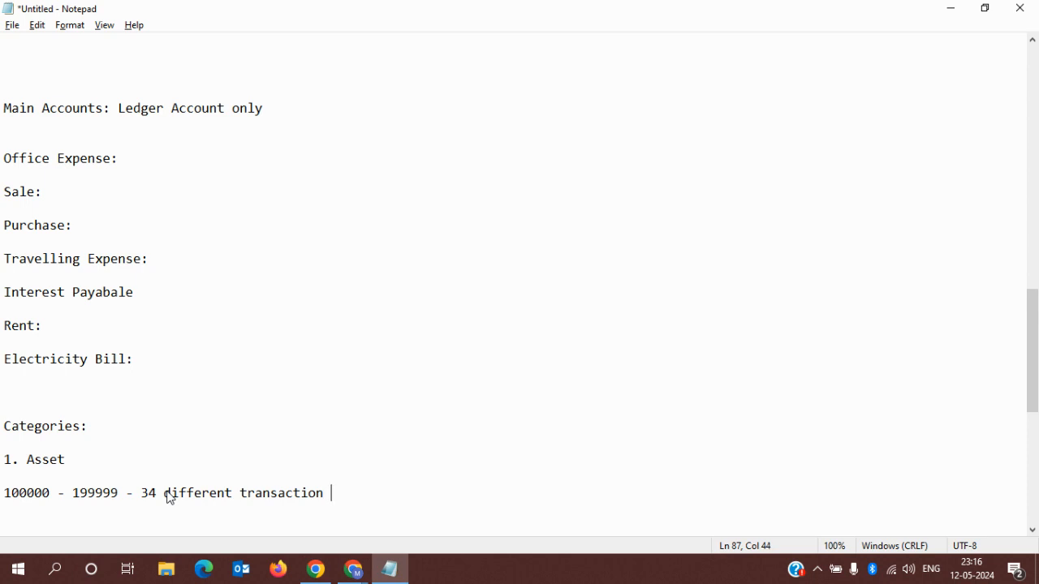
{"action": "type", "text": " with amounts (+/"}
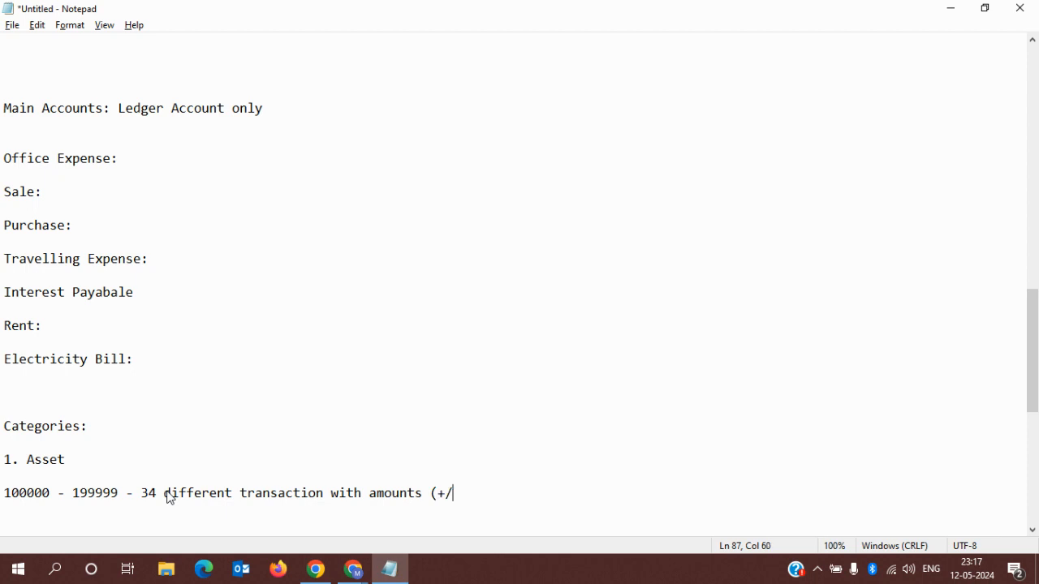
{"action": "type", "text": "-)"}
{"action": "key", "text": "shift+Left"}
{"action": "key", "text": "shift+Left"}
{"action": "key", "text": "shift+Left"}
{"action": "key", "text": "shift+Left"}
{"action": "key", "text": "shift+Left"}
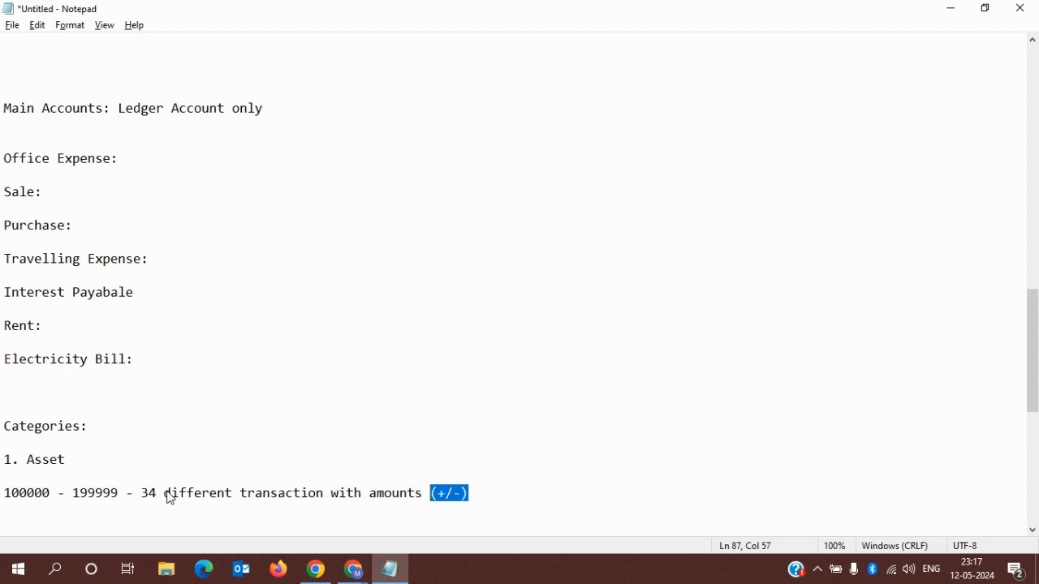
{"action": "key", "text": "Right"}
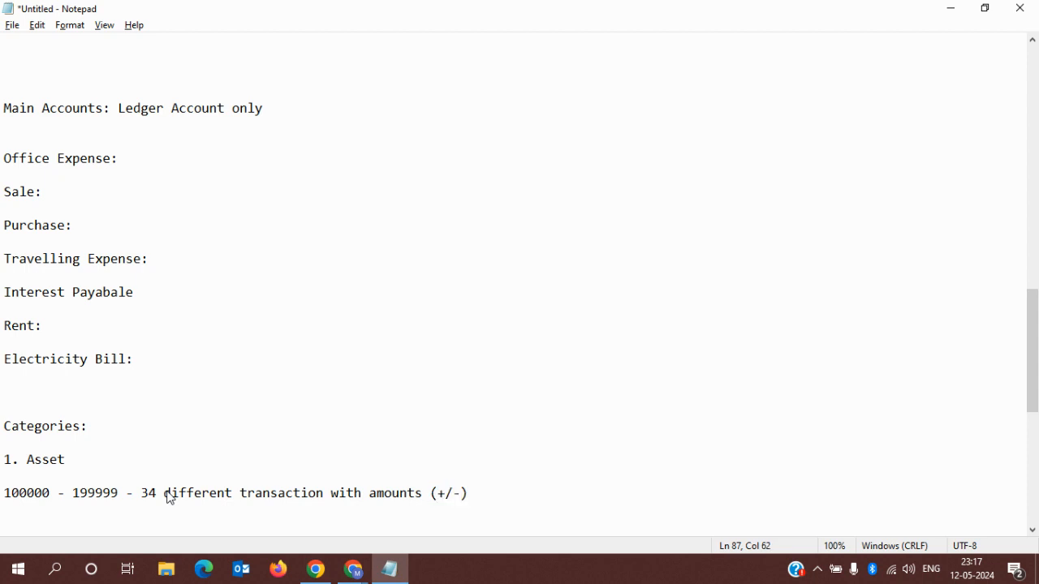
{"action": "type", "text": "-"}
{"action": "left_click_drag", "start_coordinate": [118, 492], "coordinate": [1, 492]}
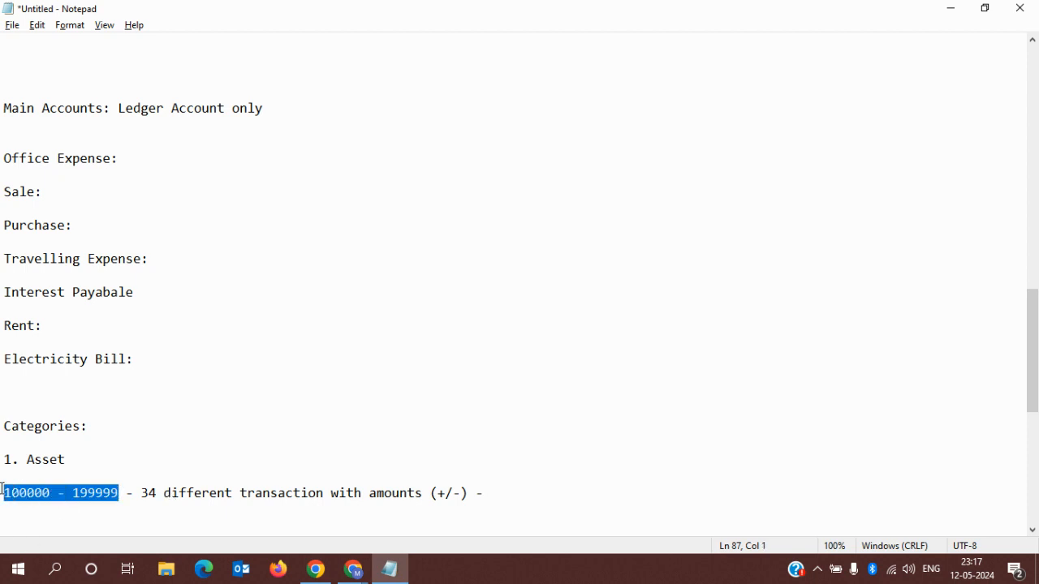
- Switch back to the browser, recheck the Google Meet chat, and start a new blank main account in L&T COA
{"action": "key", "text": "alt+Tab"}
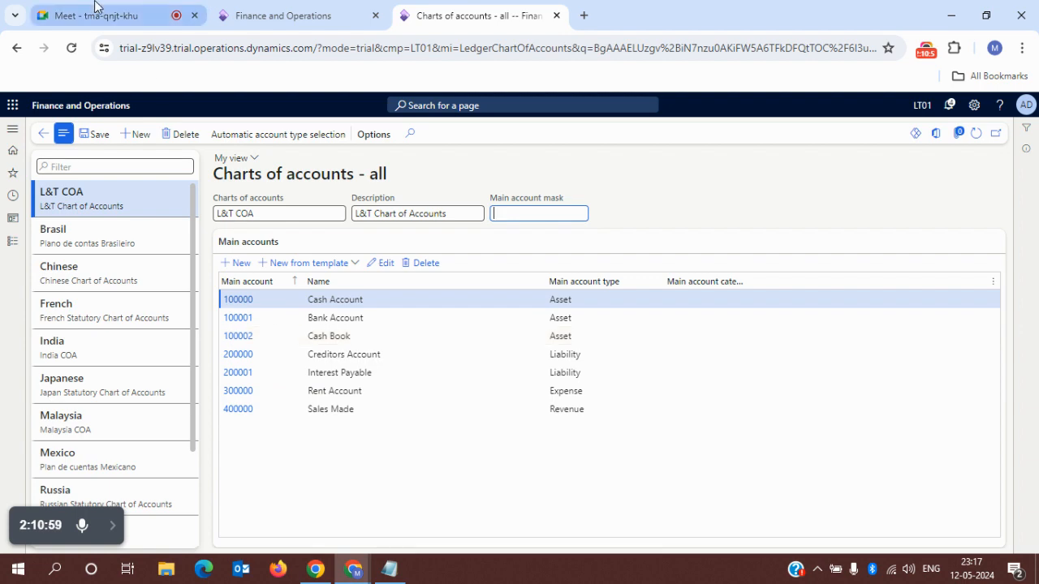
{"action": "left_click", "coordinate": [94, 9]}
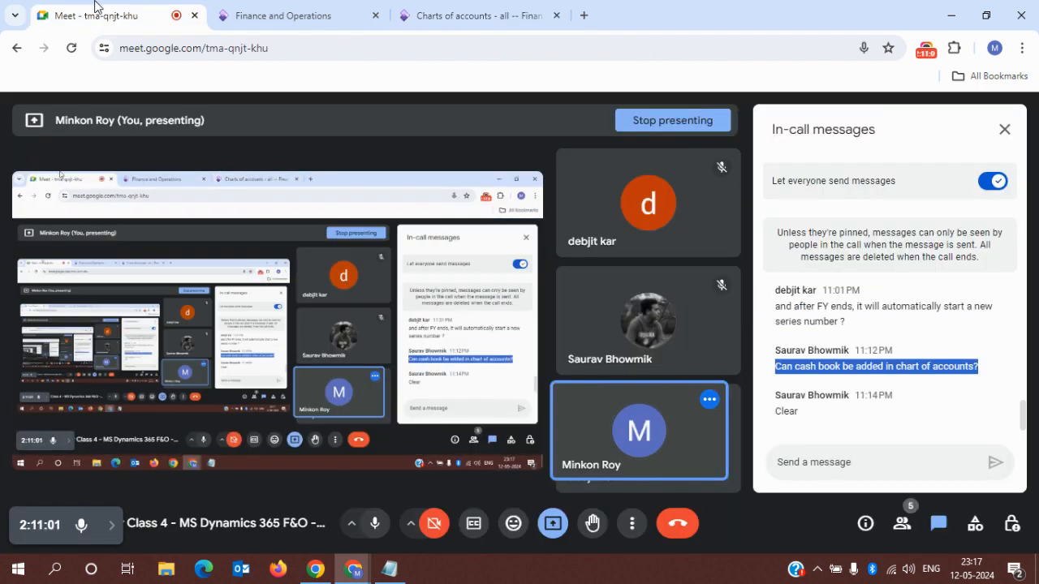
{"action": "left_click", "coordinate": [478, 10]}
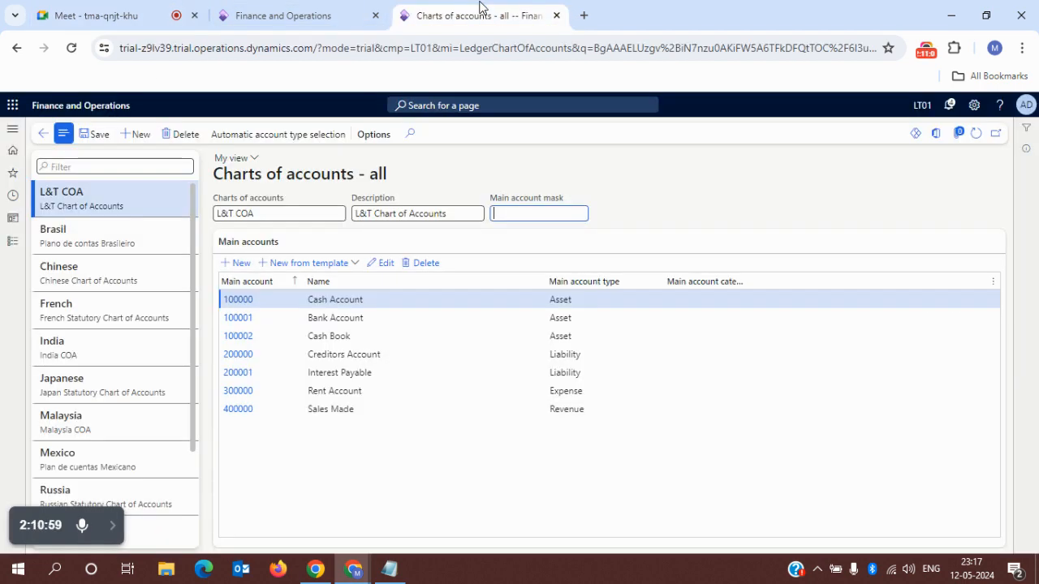
{"action": "left_click", "coordinate": [159, 9]}
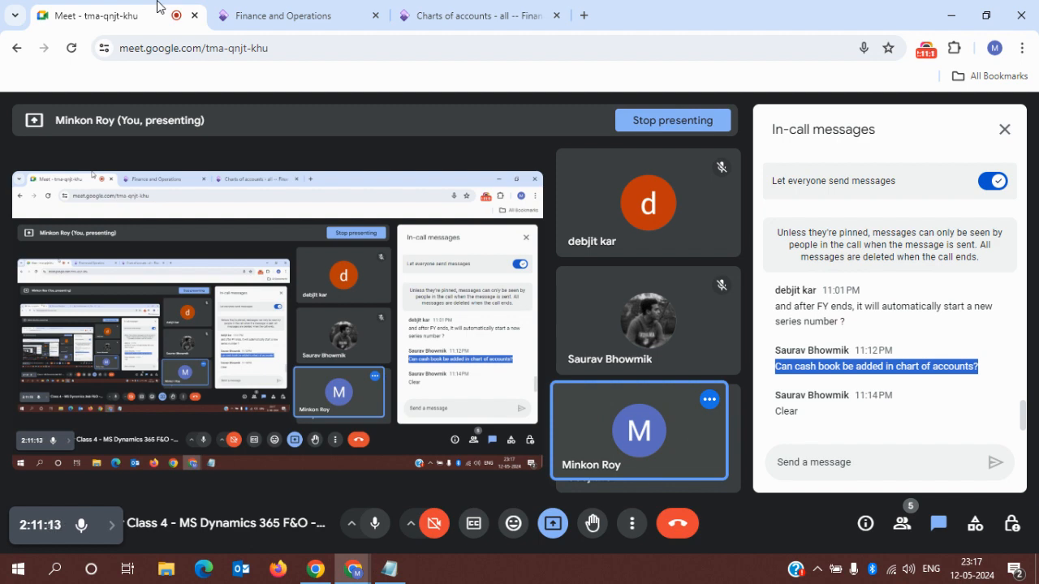
{"action": "left_click", "coordinate": [448, 17]}
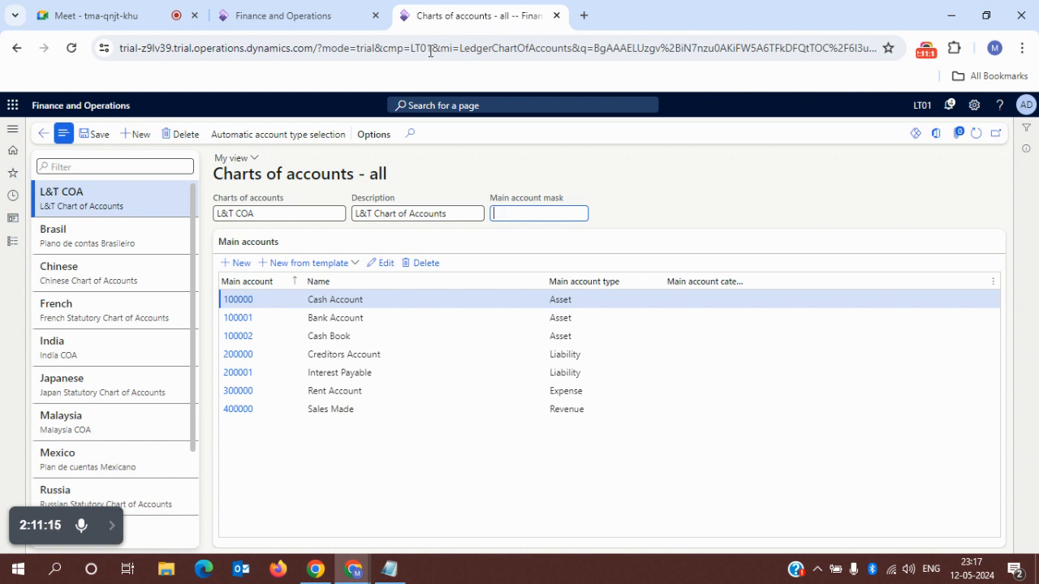
{"action": "left_click", "coordinate": [237, 268]}
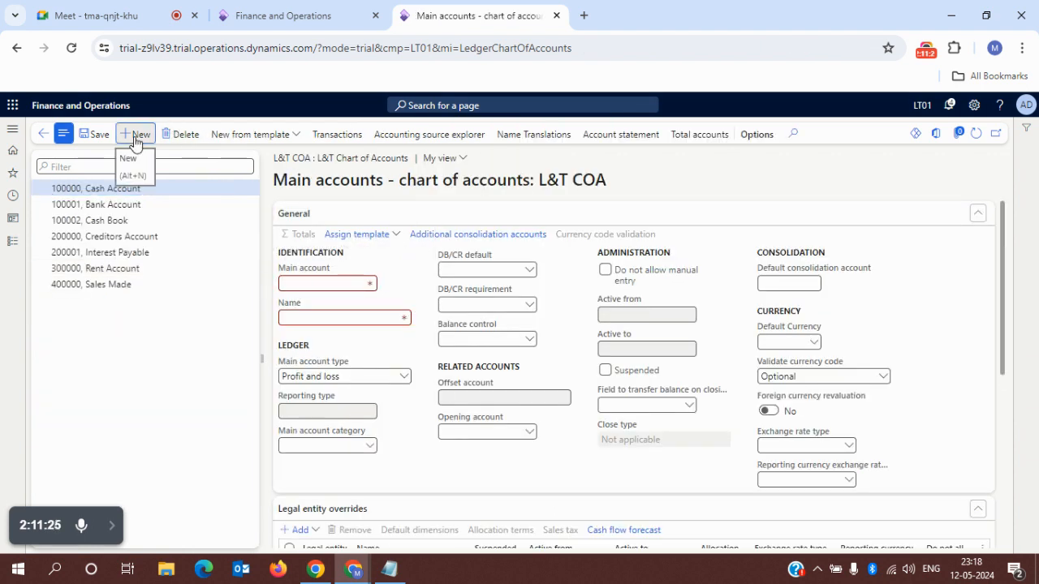
{"action": "left_click", "coordinate": [292, 282]}
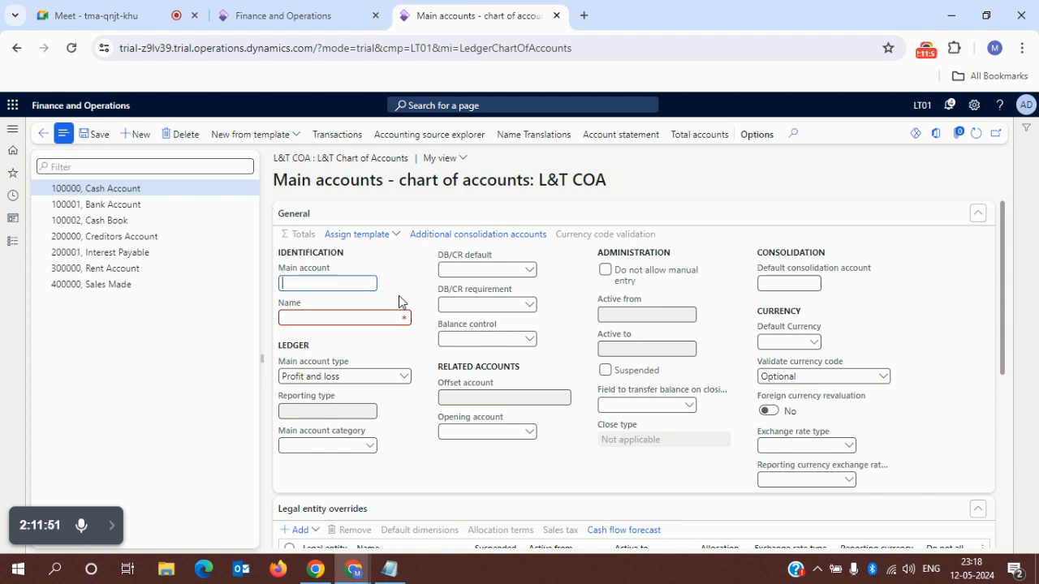
- Switch to Notepad, look over the ledger account notes, and highlight the Asset number range 100000 - 199999 under Categories
{"action": "left_click", "coordinate": [390, 570]}
{"action": "left_click", "coordinate": [232, 199]}
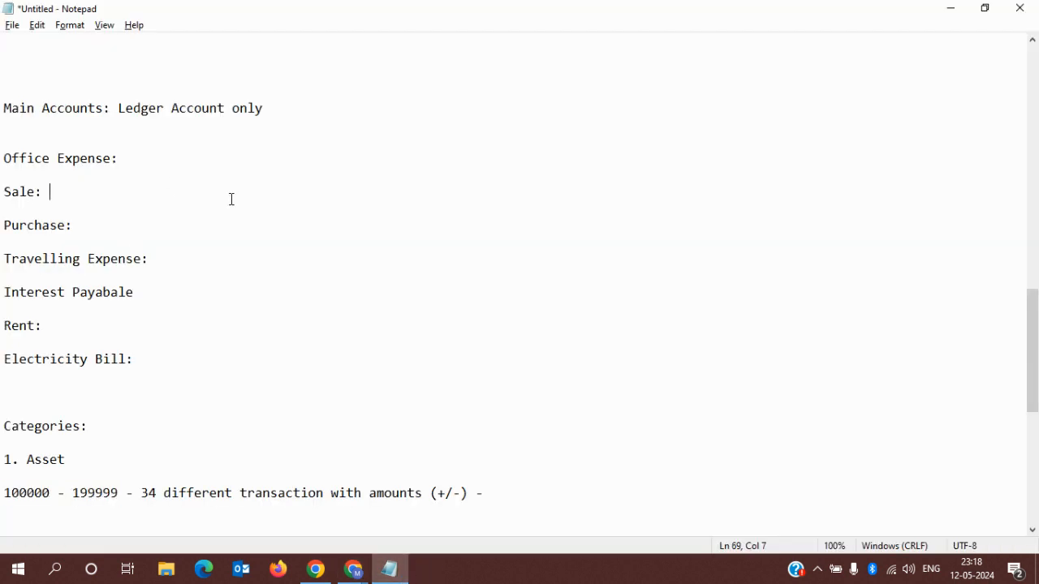
{"action": "key", "text": "Up"}
{"action": "key", "text": "Up"}
{"action": "key", "text": "Home"}
{"action": "key", "text": "Up"}
{"action": "key", "text": "Up"}
{"action": "key", "text": "Up"}
{"action": "key", "text": "Up"}
{"action": "key", "text": "Up"}
{"action": "key", "text": "Up"}
{"action": "key", "text": "Up"}
{"action": "key", "text": "Up"}
{"action": "key", "text": "Up"}
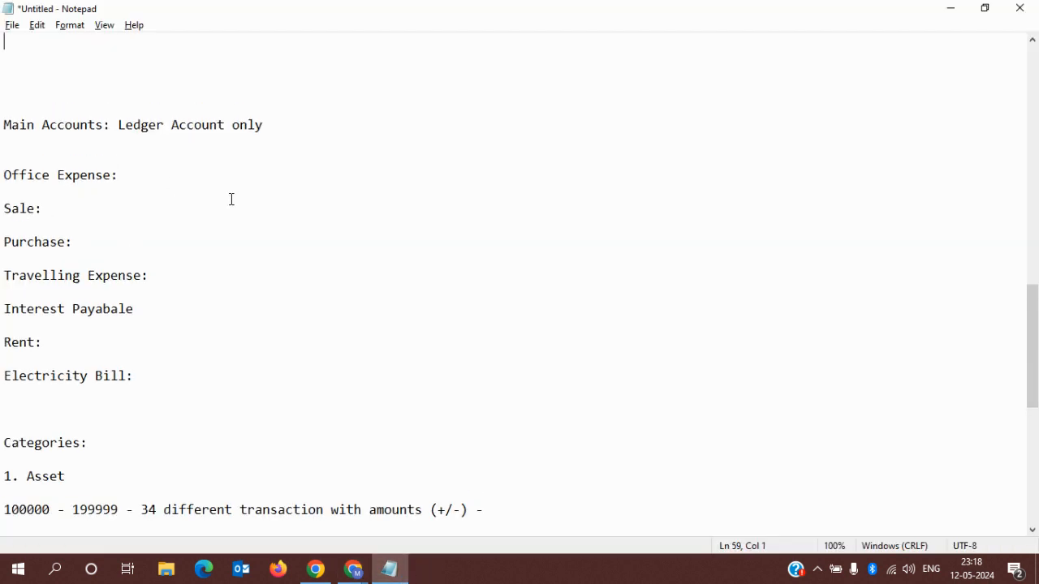
{"action": "key", "text": "Down"}
{"action": "key", "text": "Down"}
{"action": "key", "text": "Down"}
{"action": "key", "text": "Down"}
{"action": "key", "text": "Down"}
{"action": "key", "text": "Down"}
{"action": "key", "text": "Down"}
{"action": "key", "text": "Down"}
{"action": "key", "text": "Down"}
{"action": "key", "text": "Down"}
{"action": "key", "text": "Down"}
{"action": "key", "text": "Down"}
{"action": "key", "text": "Down"}
{"action": "key", "text": "Down"}
{"action": "key", "text": "Down"}
{"action": "key", "text": "Down"}
{"action": "key", "text": "Down"}
{"action": "key", "text": "Down"}
{"action": "key", "text": "Down"}
{"action": "key", "text": "Down"}
{"action": "key", "text": "Down"}
{"action": "key", "text": "Down"}
{"action": "key", "text": "Down"}
{"action": "key", "text": "Down"}
{"action": "key", "text": "Down"}
{"action": "key", "text": "Down"}
{"action": "key", "text": "Down"}
{"action": "key", "text": "Down"}
{"action": "key", "text": "Down"}
{"action": "key", "text": "Down"}
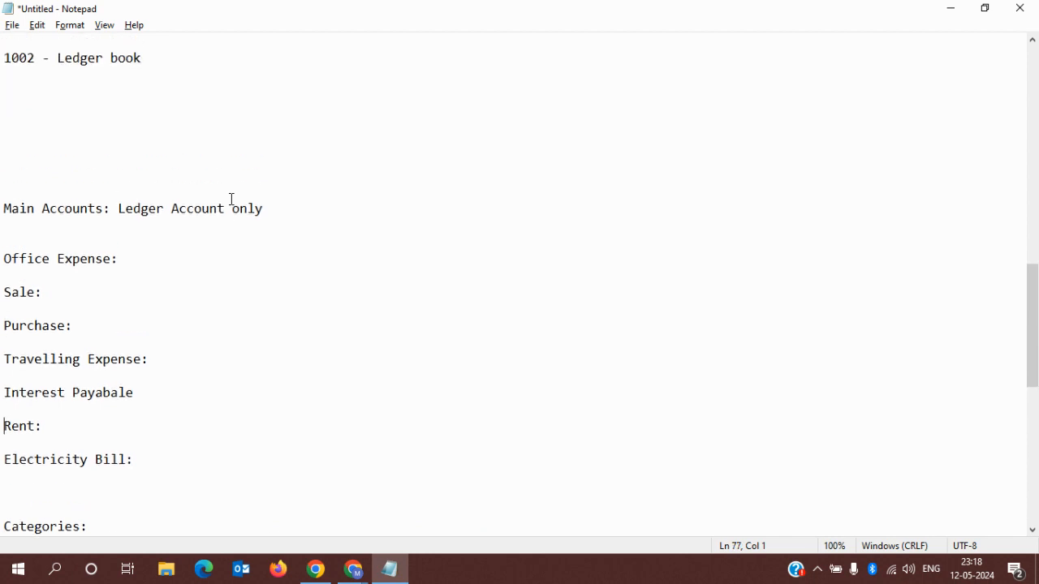
{"action": "key", "text": "Up"}
{"action": "key", "text": "Up"}
{"action": "key", "text": "Up"}
{"action": "key", "text": "shift+Right"}
{"action": "key", "text": "shift+Right"}
{"action": "key", "text": "shift+Right"}
{"action": "key", "text": "shift+Right"}
{"action": "key", "text": "shift+Right"}
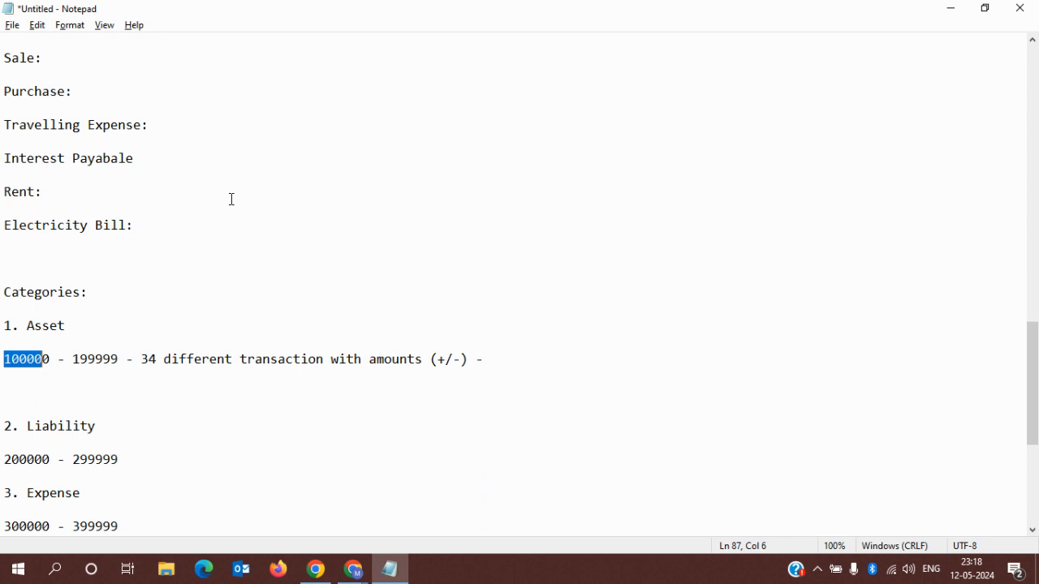
{"action": "key", "text": "shift+Right"}
{"action": "key", "text": "shift+Right"}
{"action": "key", "text": "shift+Right"}
{"action": "key", "text": "shift+Right"}
{"action": "key", "text": "shift+Right"}
{"action": "key", "text": "shift+Right"}
{"action": "key", "text": "shift+Right"}
{"action": "key", "text": "shift+Right"}
{"action": "key", "text": "shift+Right"}
{"action": "key", "text": "shift+Right"}
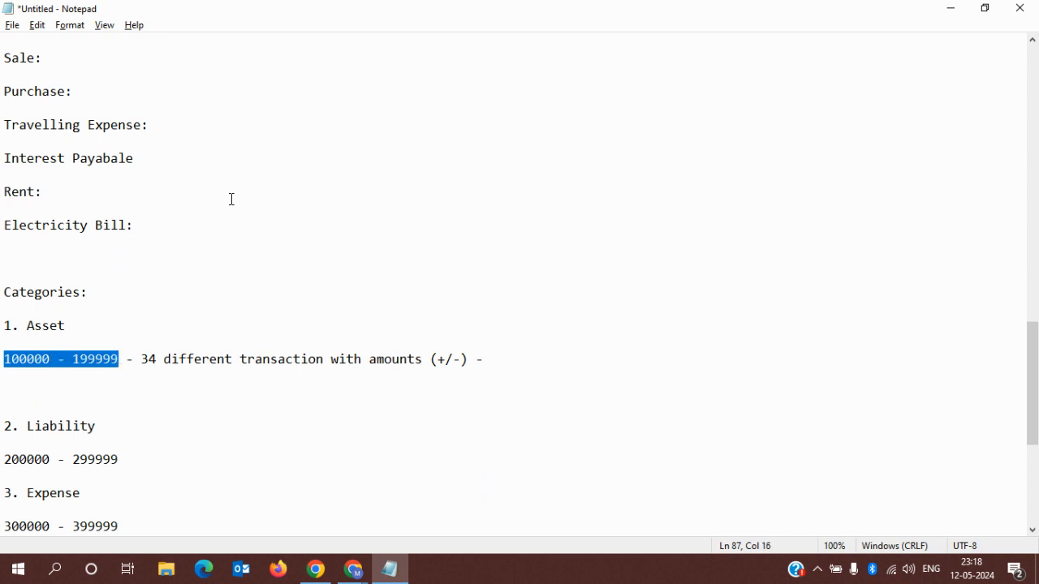
- Copy 199999 from the Asset range in Notepad as the new main account's number in the browser, and name the account Asset Total
{"action": "double_click", "coordinate": [53, 361]}
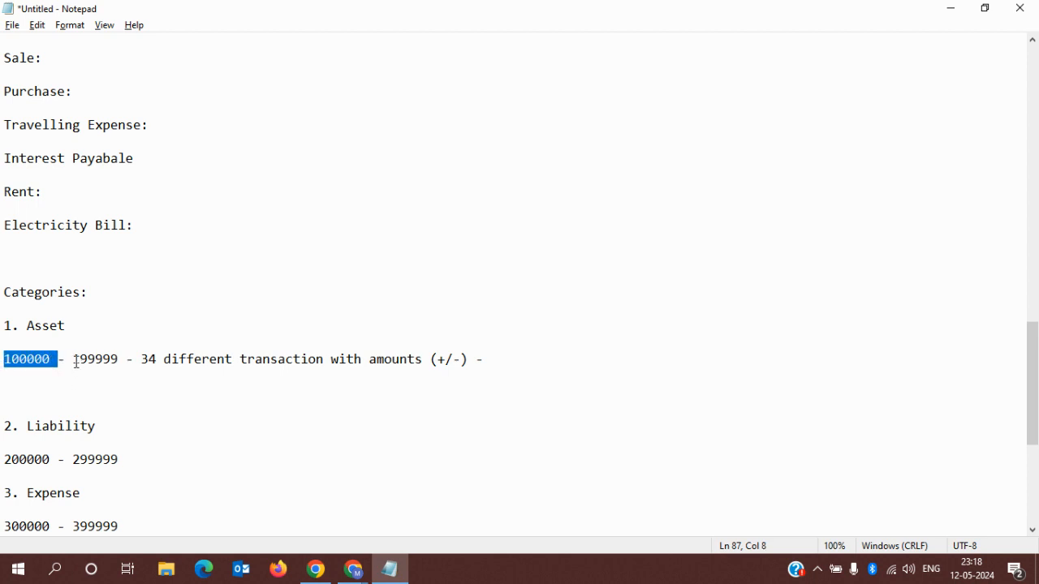
{"action": "left_click_drag", "start_coordinate": [74, 361], "coordinate": [121, 362]}
{"action": "key", "text": "ctrl+c"}
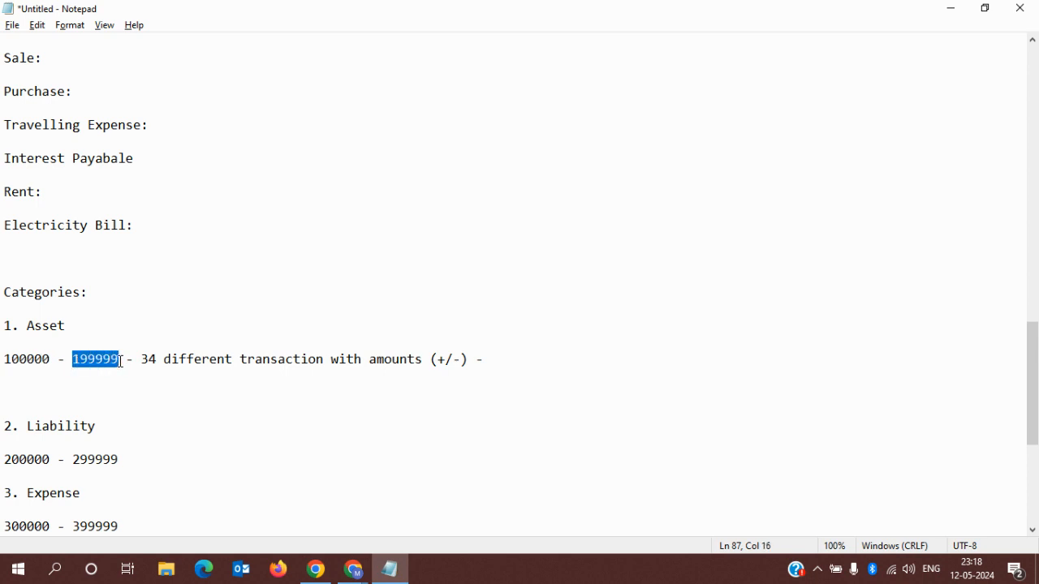
{"action": "left_click", "coordinate": [349, 578]}
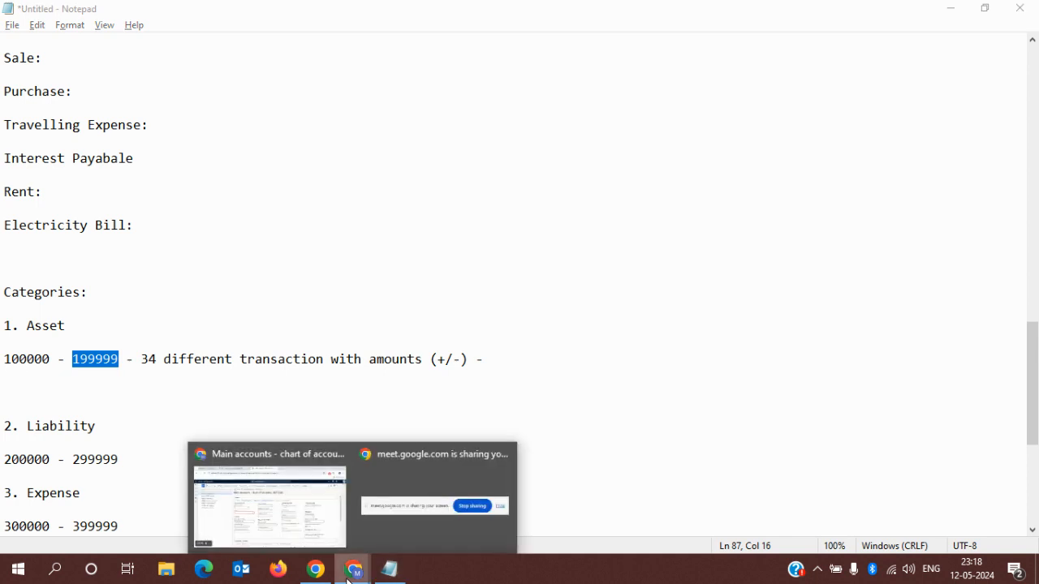
{"action": "left_click", "coordinate": [270, 504]}
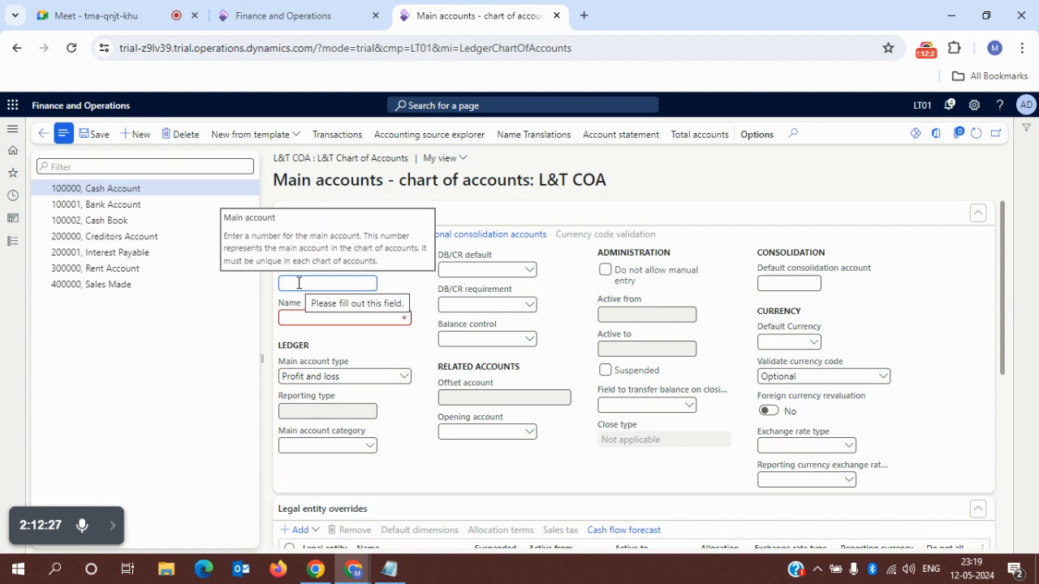
{"action": "mouse_move", "coordinate": [346, 562]}
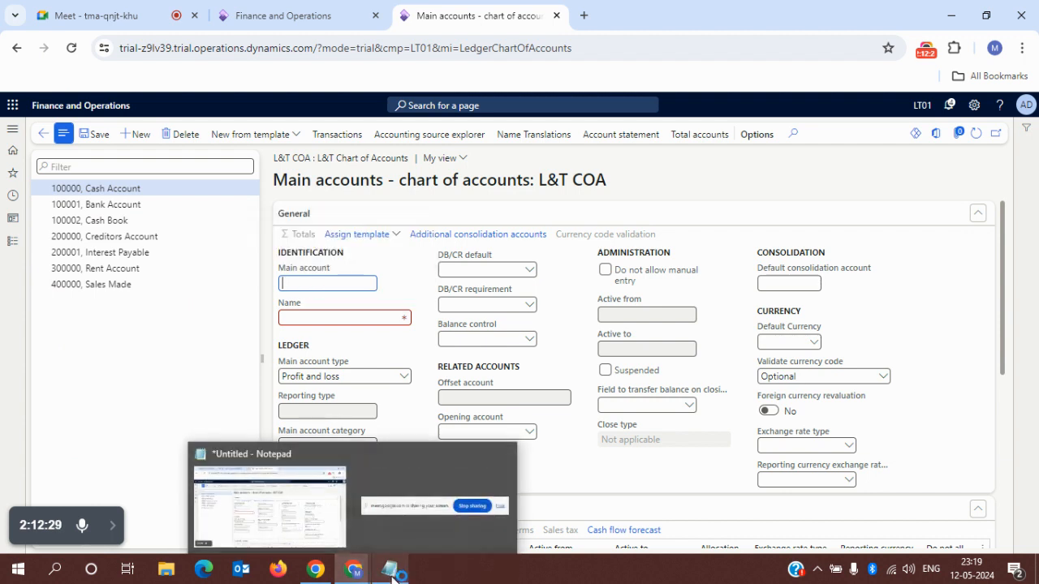
{"action": "left_click", "coordinate": [350, 507]}
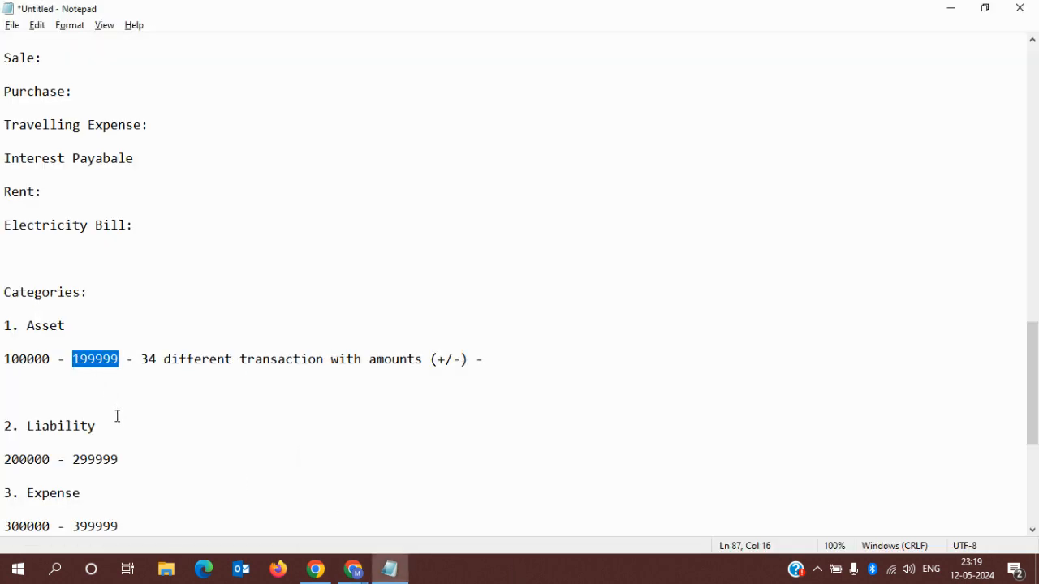
{"action": "key", "text": "alt+Tab"}
{"action": "key", "text": "ctrl+v"}
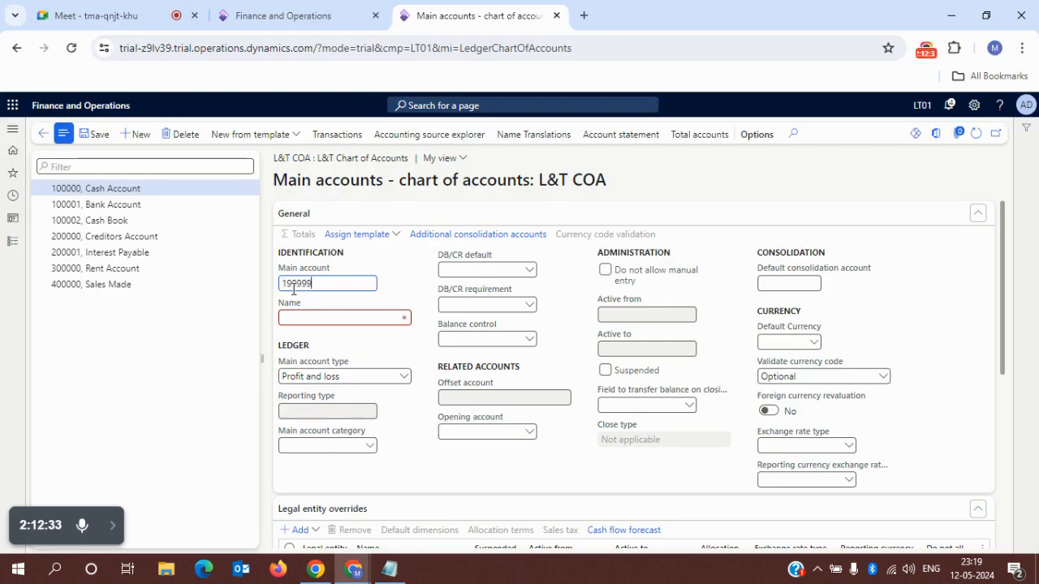
{"action": "left_click", "coordinate": [315, 321]}
{"action": "type", "text": "Asset Total"}
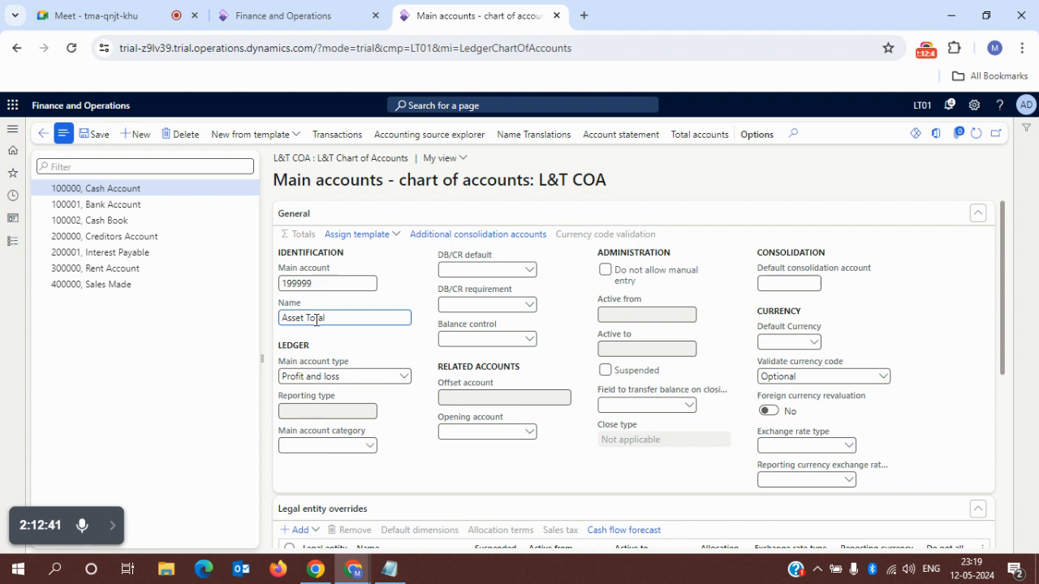
- Compare the new account's number with the start and end numbers of the Asset range in Notepad, highlighting each one
{"action": "double_click", "coordinate": [329, 283]}
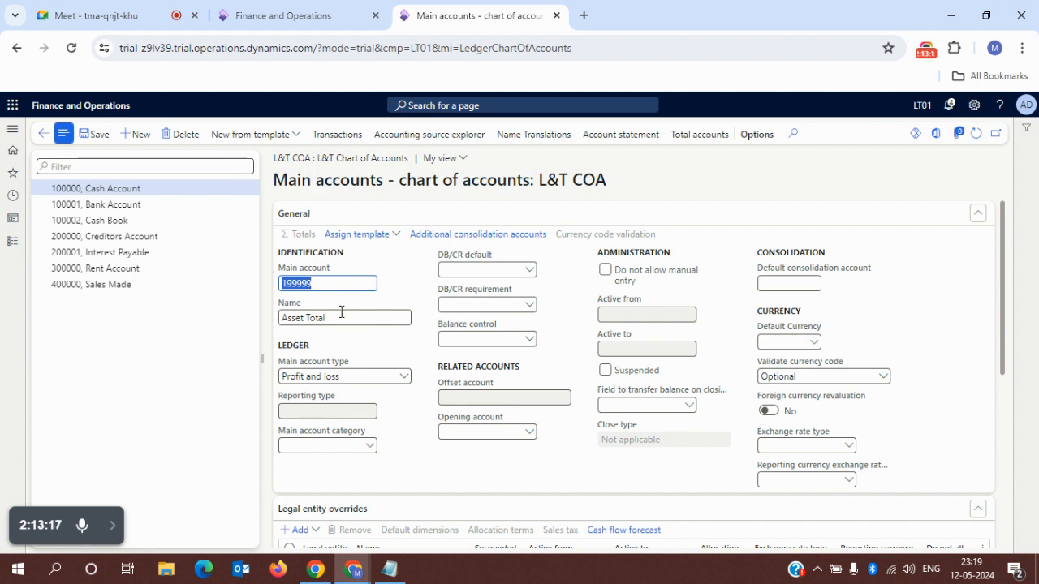
{"action": "mouse_move", "coordinate": [119, 15]}
{"action": "left_click", "coordinate": [390, 569]}
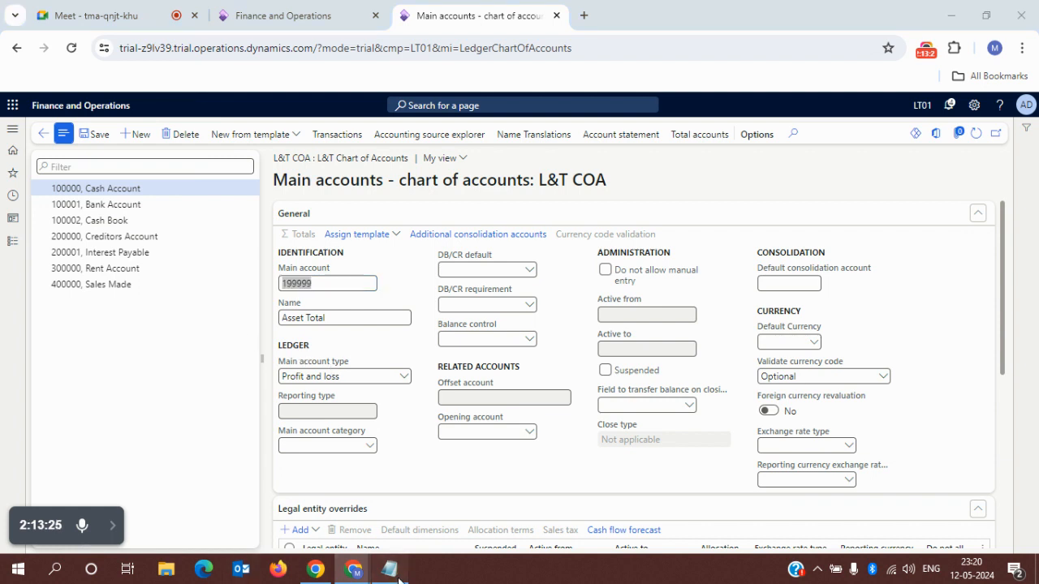
{"action": "left_click_drag", "start_coordinate": [4, 359], "coordinate": [118, 367]}
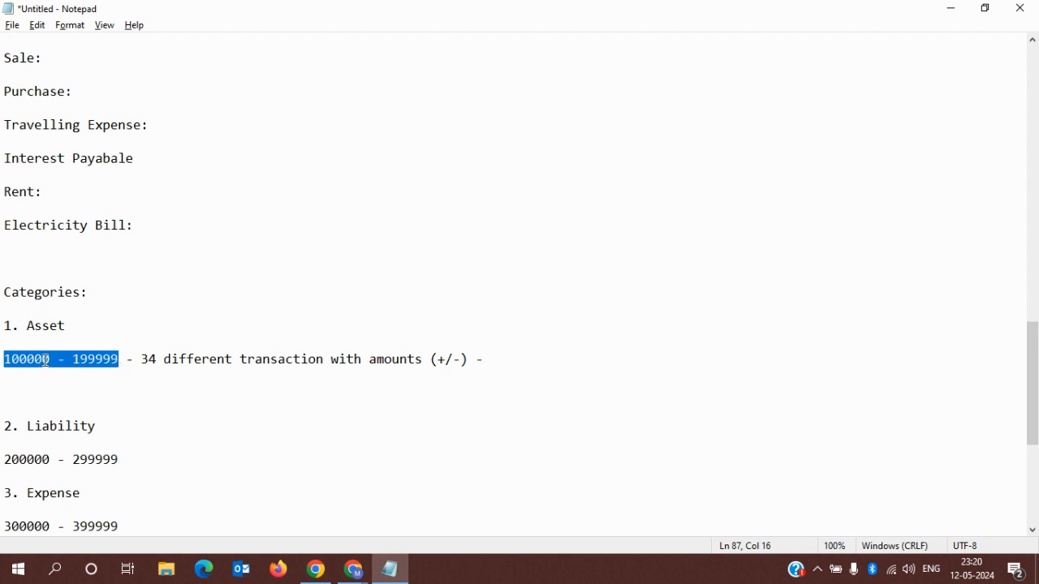
{"action": "left_click", "coordinate": [9, 364]}
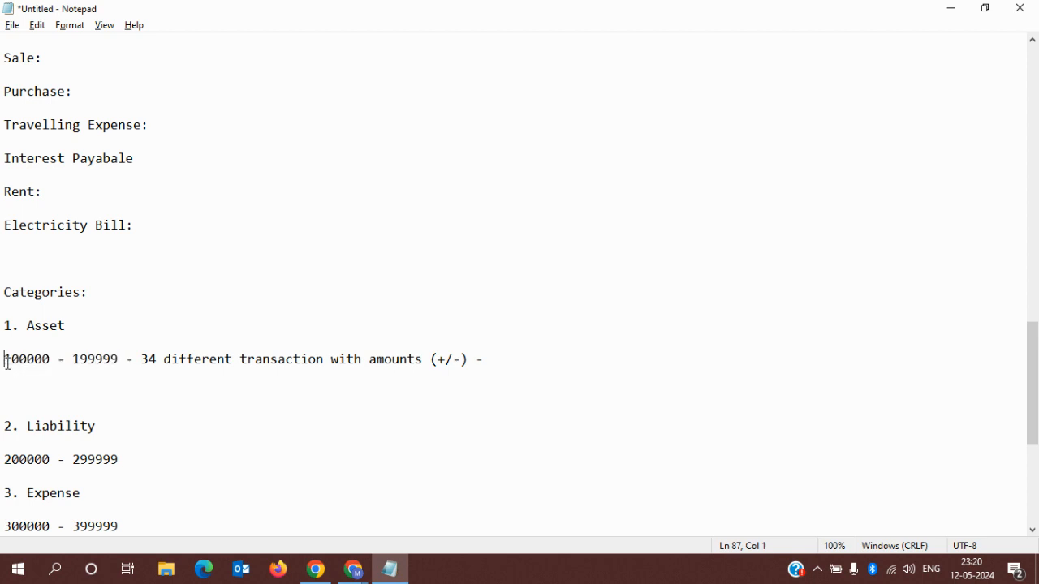
{"action": "key", "text": "shift+Right"}
{"action": "key", "text": "shift+Right"}
{"action": "key", "text": "shift+Right"}
{"action": "key", "text": "shift+Right"}
{"action": "key", "text": "shift+Right"}
{"action": "key", "text": "shift+Right"}
{"action": "key", "text": "shift+Right"}
{"action": "key", "text": "shift+Left"}
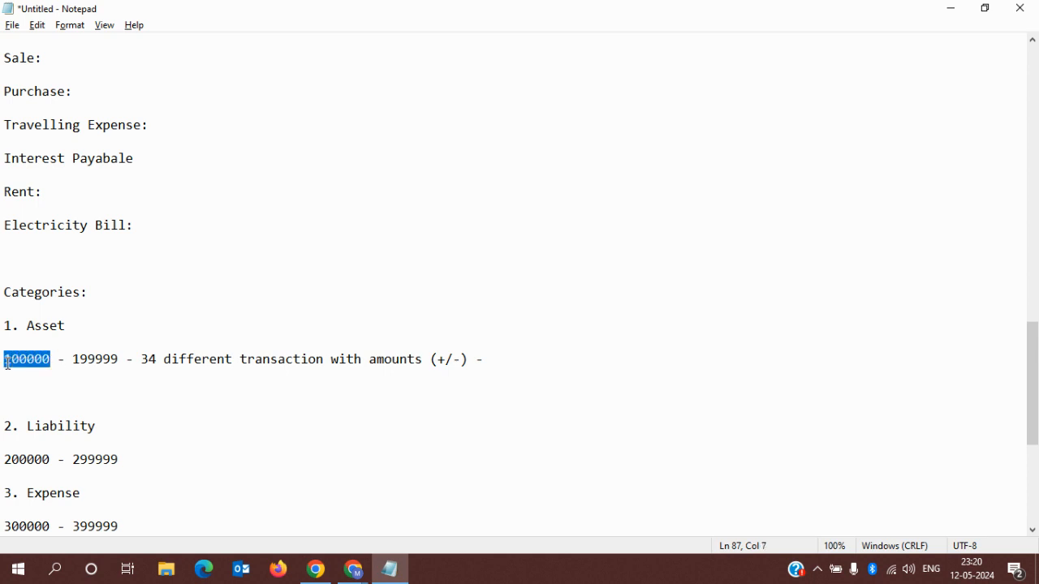
{"action": "key", "text": "alt+Tab"}
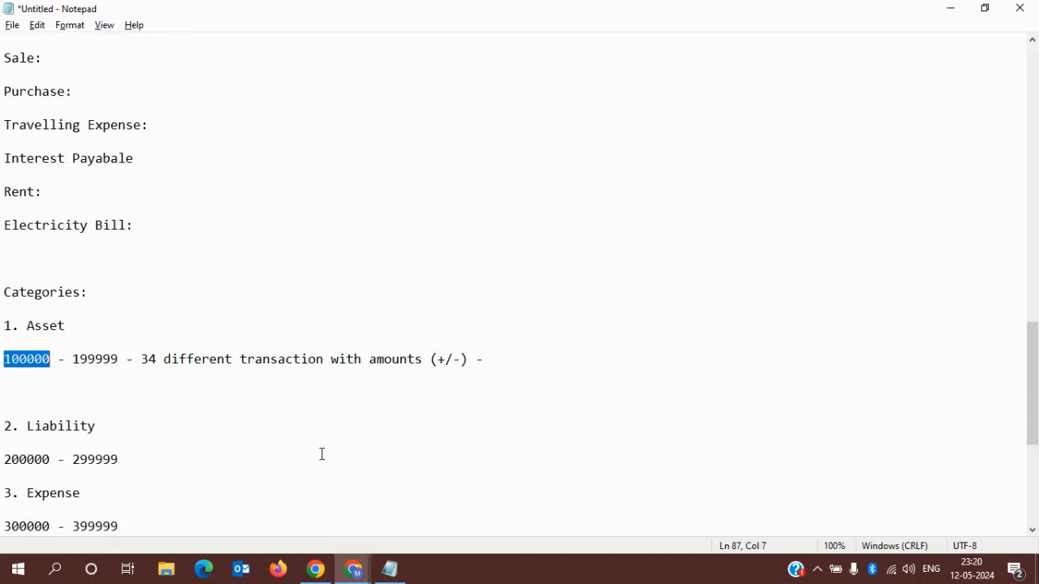
{"action": "key", "text": "alt+Tab"}
{"action": "left_click_drag", "start_coordinate": [73, 360], "coordinate": [118, 368]}
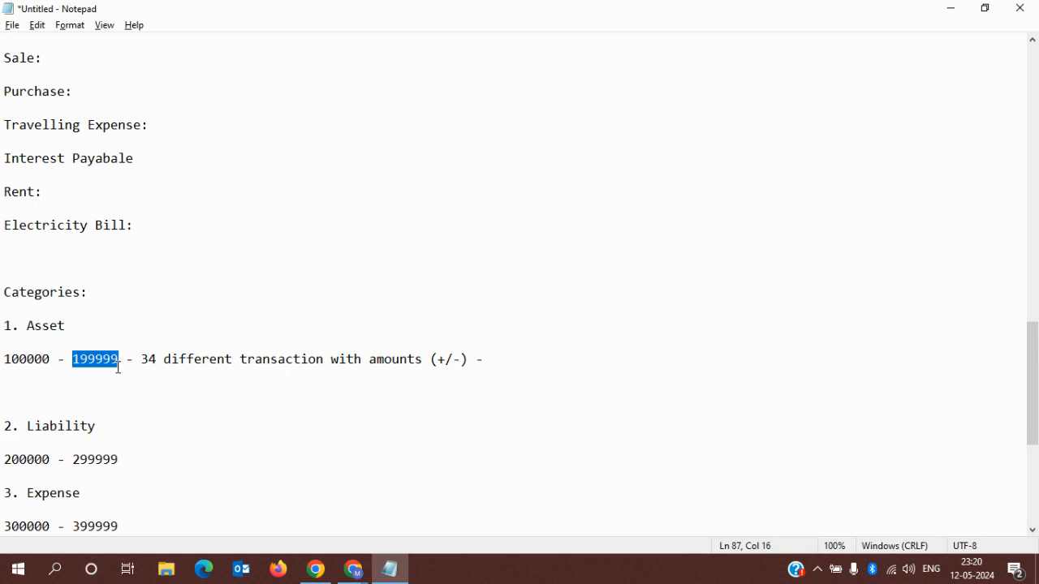
{"action": "left_click_drag", "start_coordinate": [117, 368], "coordinate": [117, 368]}
{"action": "key", "text": "shift+Left"}
{"action": "key", "text": "shift+Left"}
{"action": "key", "text": "shift+Left"}
{"action": "key", "text": "shift+Left"}
{"action": "key", "text": "shift+Left"}
- Append "Total Asset Account" to the end of the Asset range line in Notepad
{"action": "left_click", "coordinate": [497, 360]}
{"action": "type", "text": "To"}
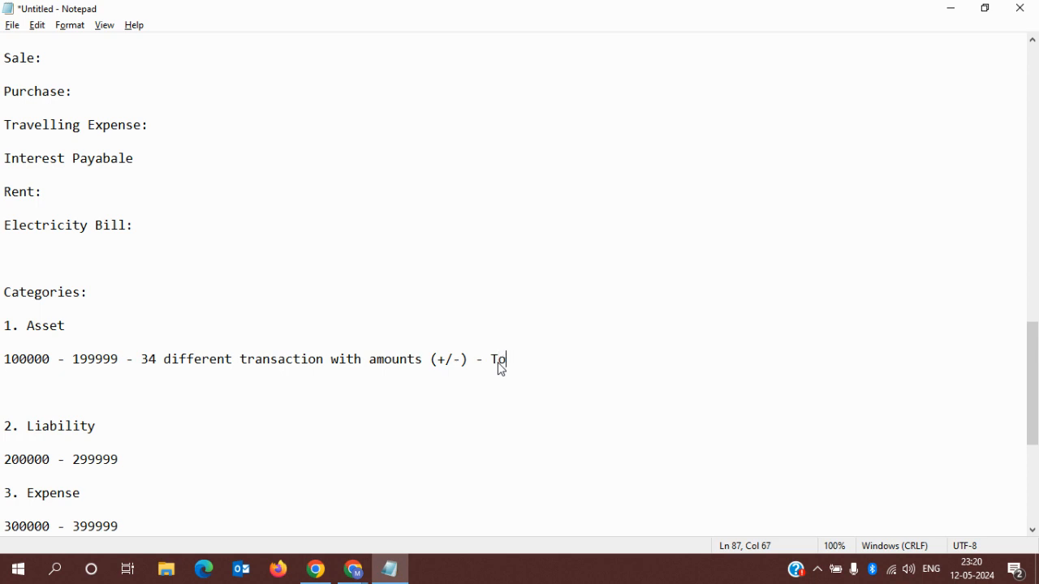
{"action": "type", "text": "tal Asset Account"}
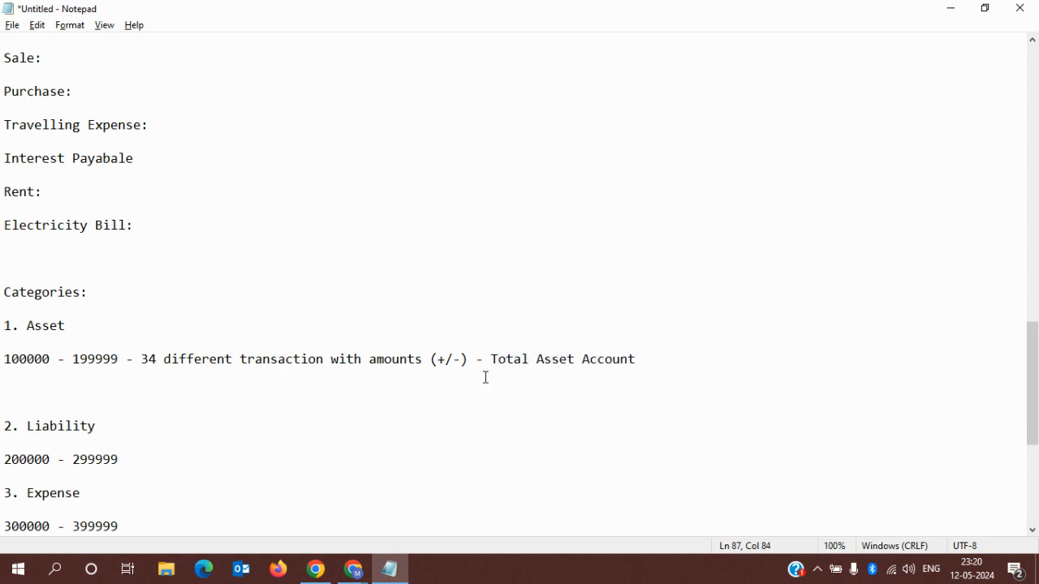
- Highlight Total Asset Account and 199999 in Notepad, and review the matching account number and name in the browser
{"action": "left_click_drag", "start_coordinate": [491, 360], "coordinate": [524, 361]}
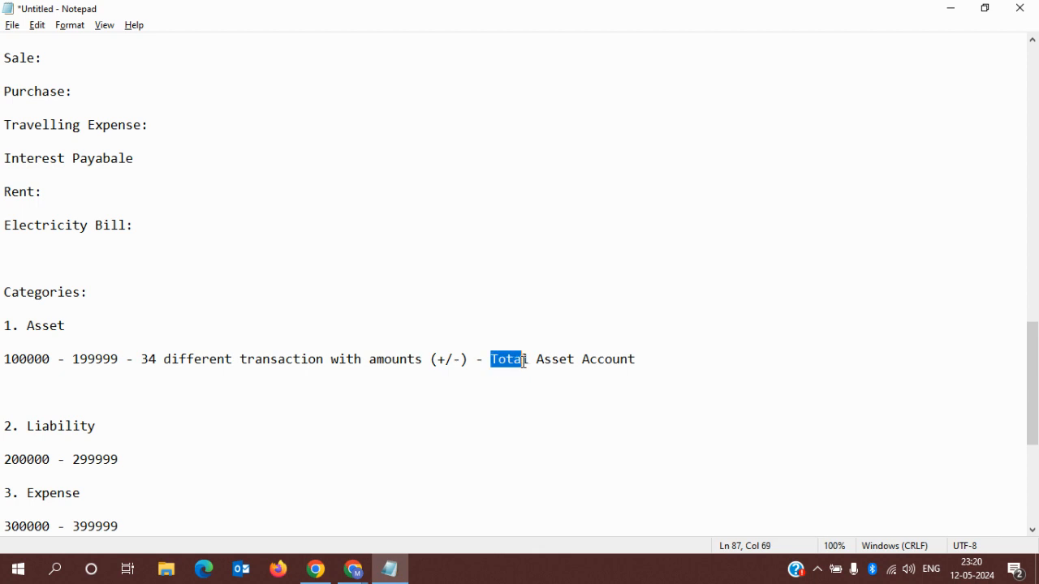
{"action": "double_click", "coordinate": [576, 360]}
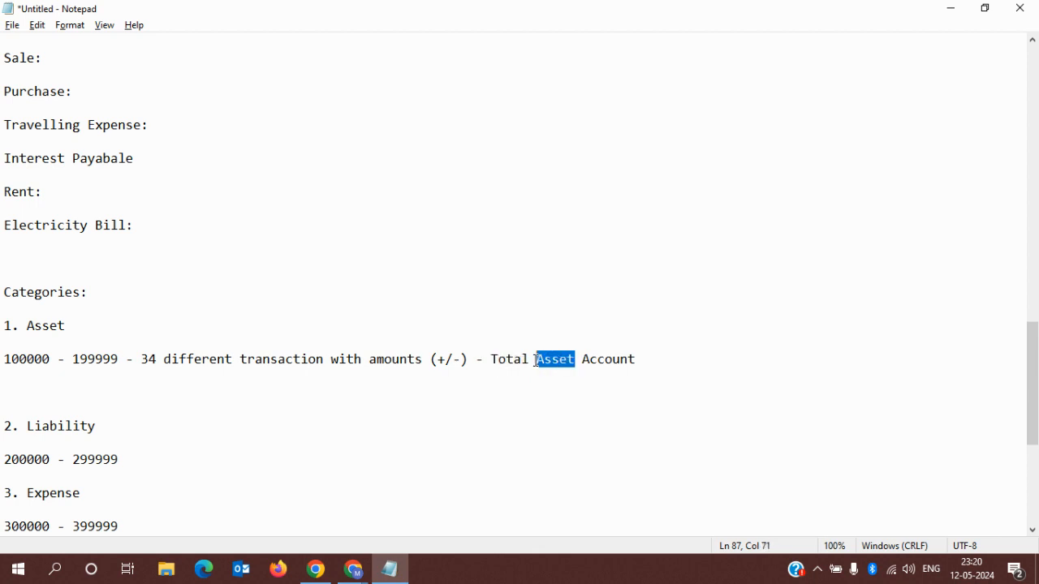
{"action": "left_click_drag", "start_coordinate": [489, 360], "coordinate": [697, 354]}
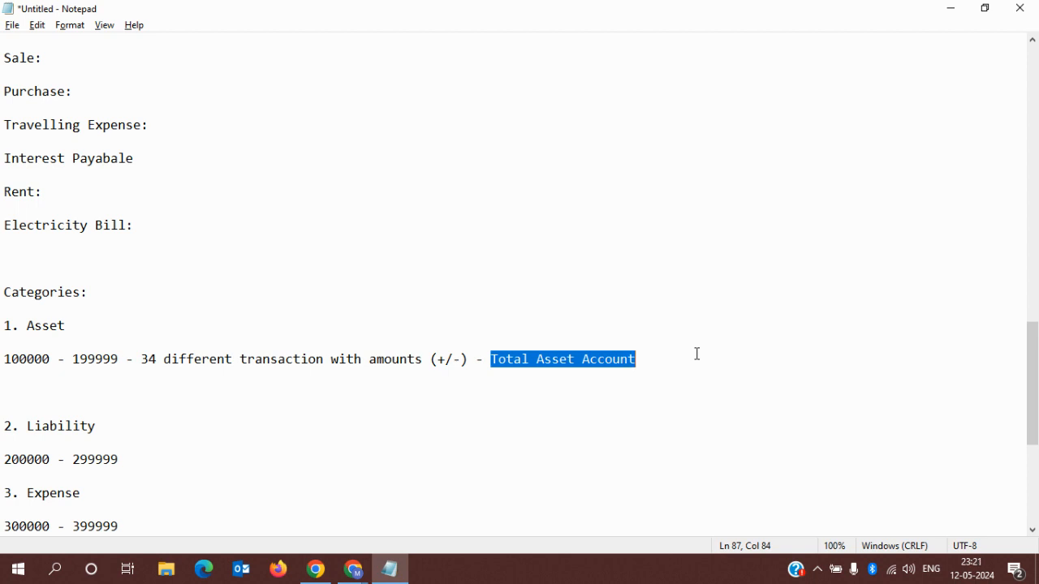
{"action": "left_click_drag", "start_coordinate": [73, 359], "coordinate": [118, 363]}
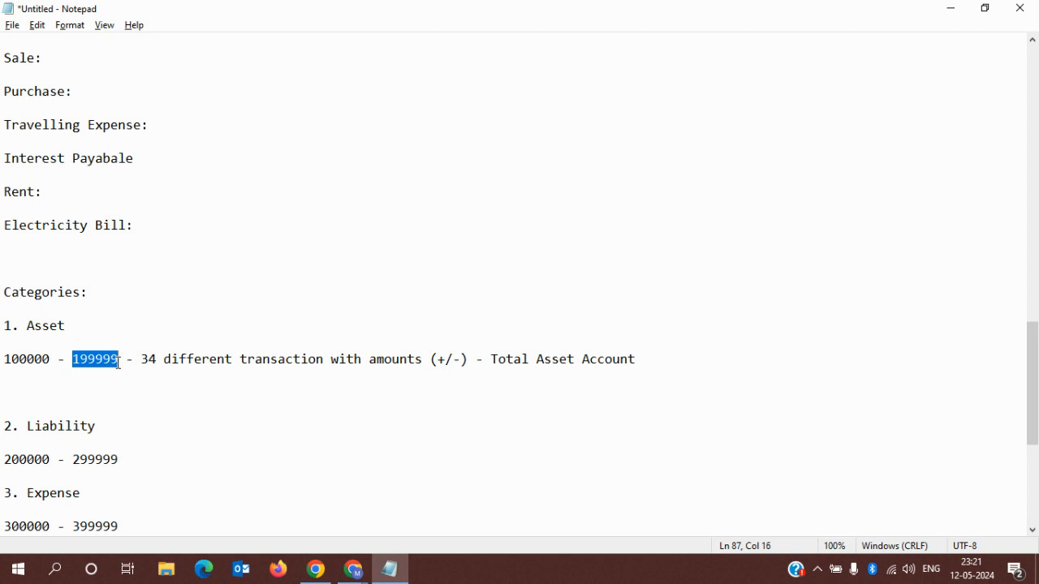
{"action": "left_click_drag", "start_coordinate": [72, 359], "coordinate": [114, 364]}
{"action": "key", "text": "alt+Tab"}
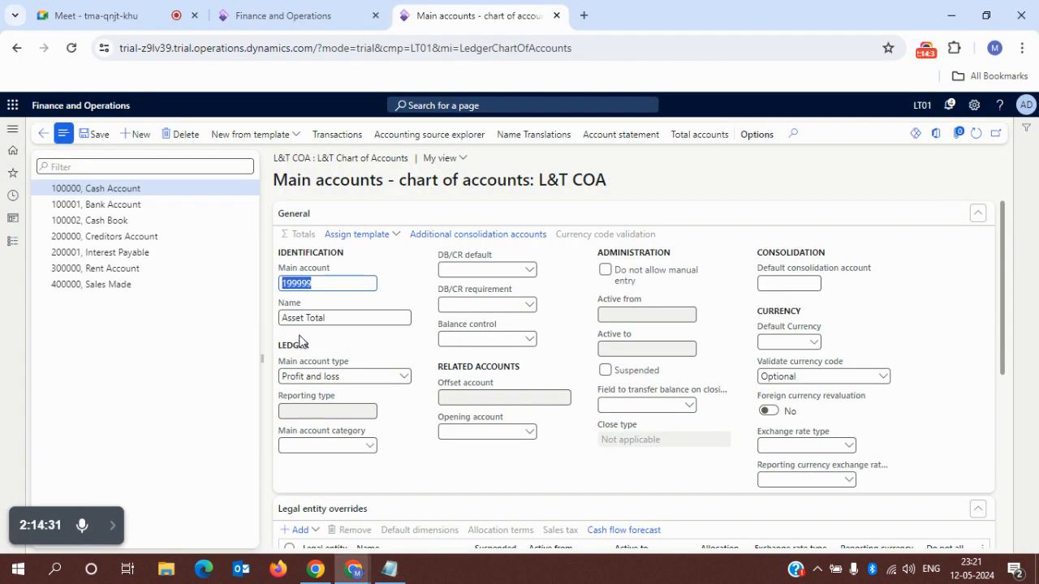
{"action": "left_click", "coordinate": [320, 282]}
{"action": "double_click", "coordinate": [319, 282]}
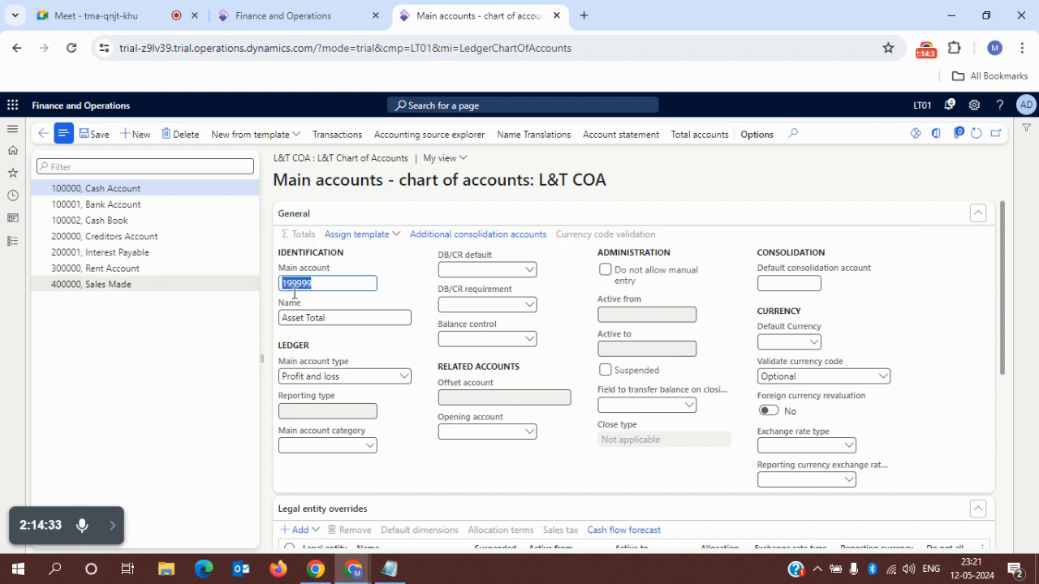
{"action": "left_click_drag", "start_coordinate": [349, 318], "coordinate": [278, 318]}
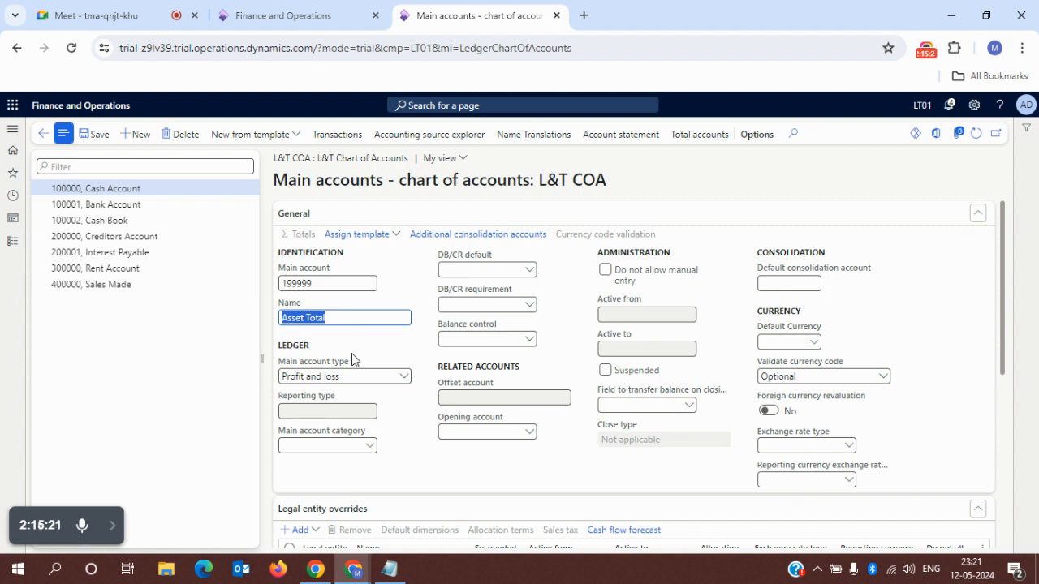
- Set the main account type of Asset Total to Total
{"action": "left_click", "coordinate": [406, 384]}
{"action": "left_click", "coordinate": [405, 377]}
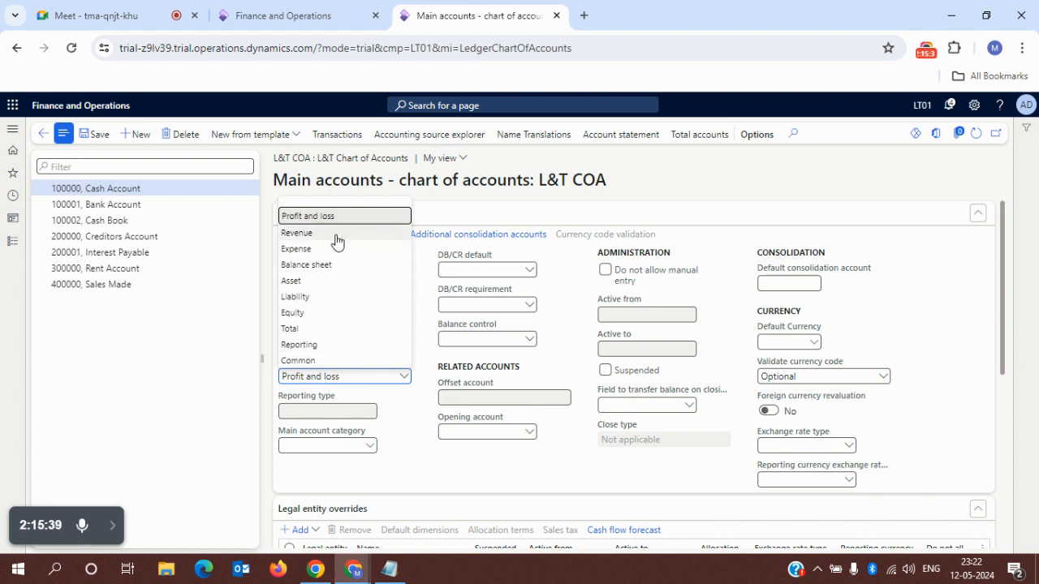
{"action": "left_click", "coordinate": [313, 336]}
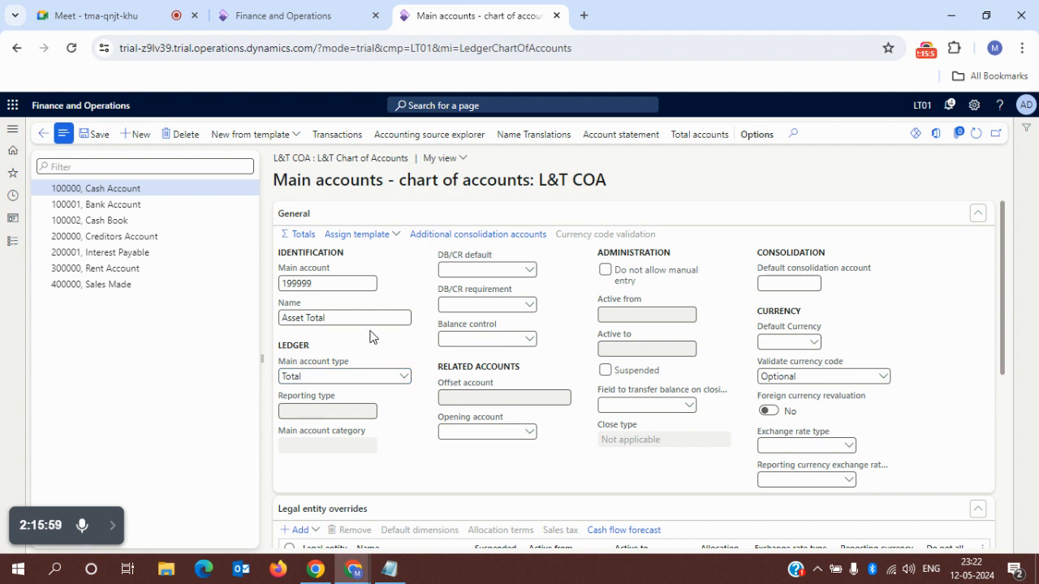
- Open the totals account interval for main account 199999 and set its From value to 100000
{"action": "left_click", "coordinate": [297, 237]}
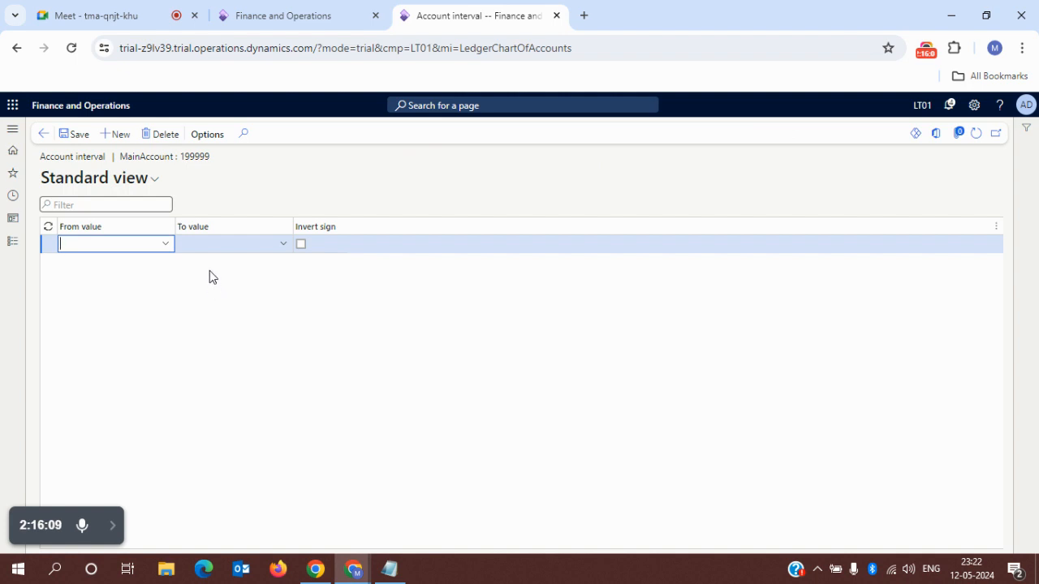
{"action": "left_click", "coordinate": [167, 246]}
{"action": "left_click", "coordinate": [108, 279]}
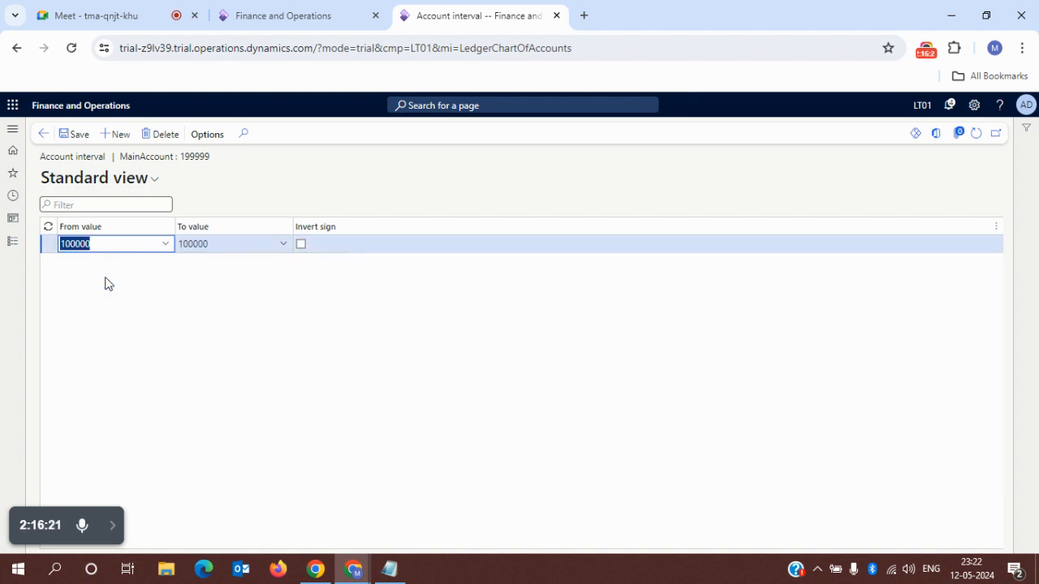
- Set the To value of the account interval for main account 199999 to 199998
{"action": "left_click", "coordinate": [217, 245]}
{"action": "key", "text": "BackSpace"}
{"action": "key", "text": "BackSpace"}
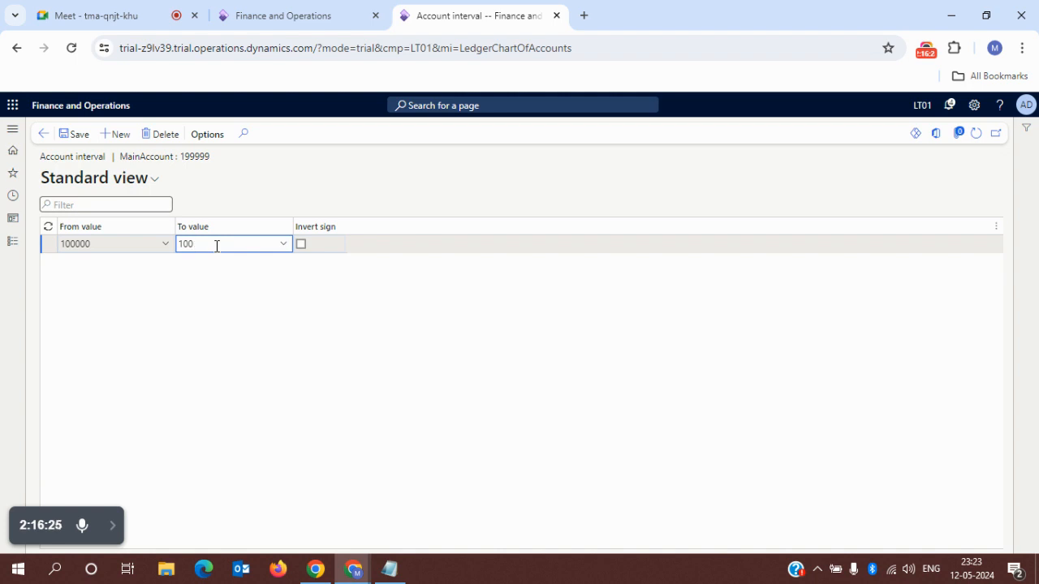
{"action": "key", "text": "BackSpace"}
{"action": "key", "text": "BackSpace"}
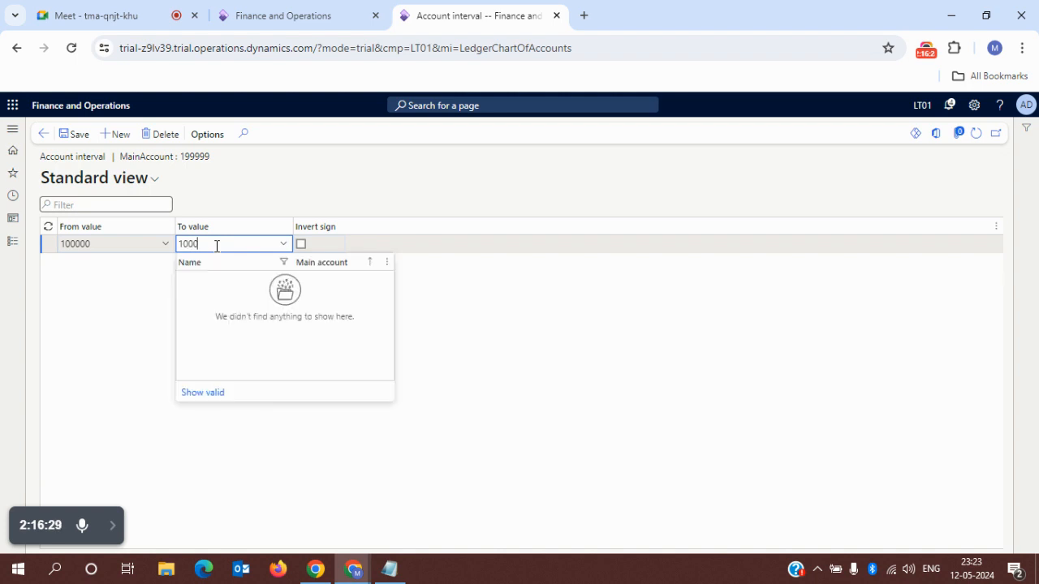
{"action": "key", "text": "BackSpace"}
{"action": "key", "text": "BackSpace"}
{"action": "type", "text": "99"}
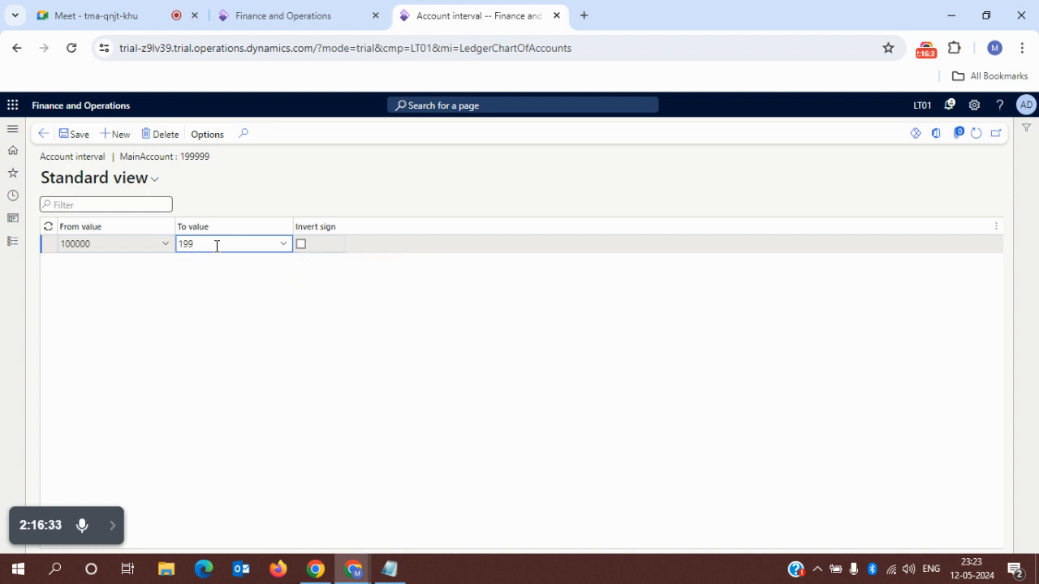
{"action": "type", "text": "998"}
{"action": "left_click", "coordinate": [474, 328]}
- Save the account interval for main account 199999 and return to the L&T COA main accounts
{"action": "left_click", "coordinate": [191, 246]}
{"action": "left_click", "coordinate": [78, 136]}
{"action": "left_click", "coordinate": [77, 135]}
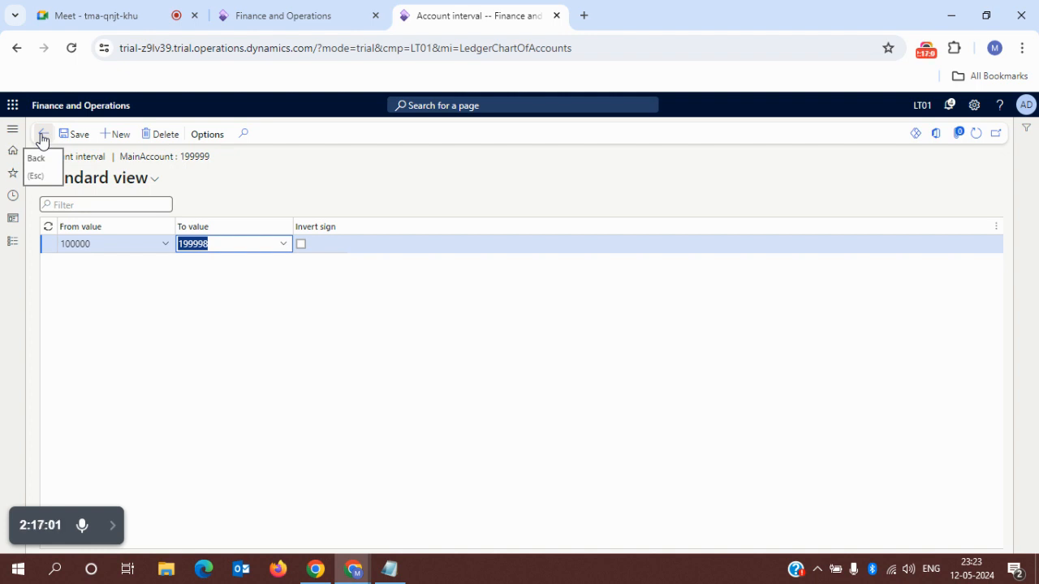
{"action": "left_click", "coordinate": [42, 138]}
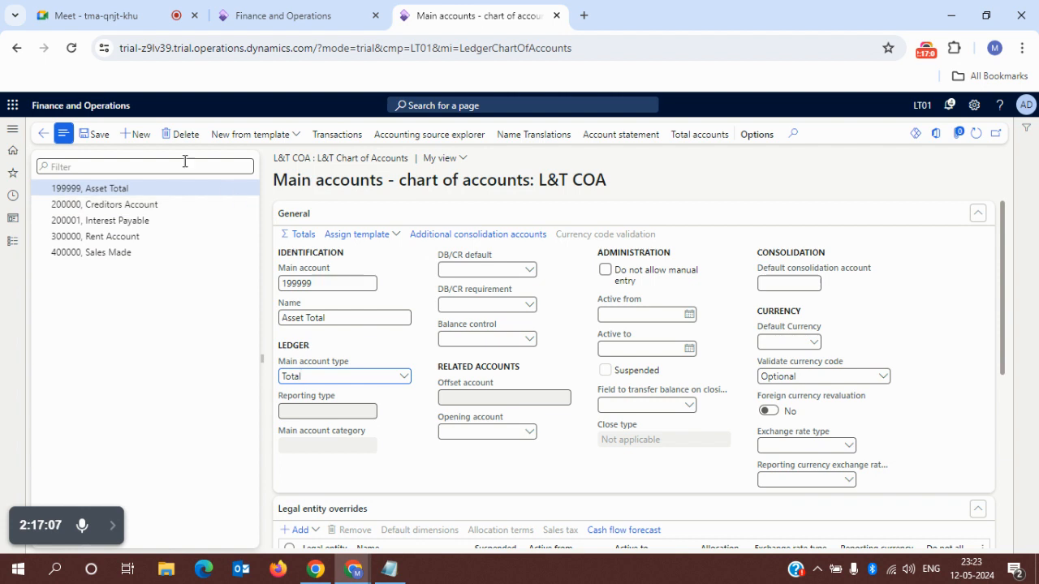
- Add a new main account 299999 named Liability Total, checking the Liability number range in Notepad
{"action": "left_click", "coordinate": [139, 136]}
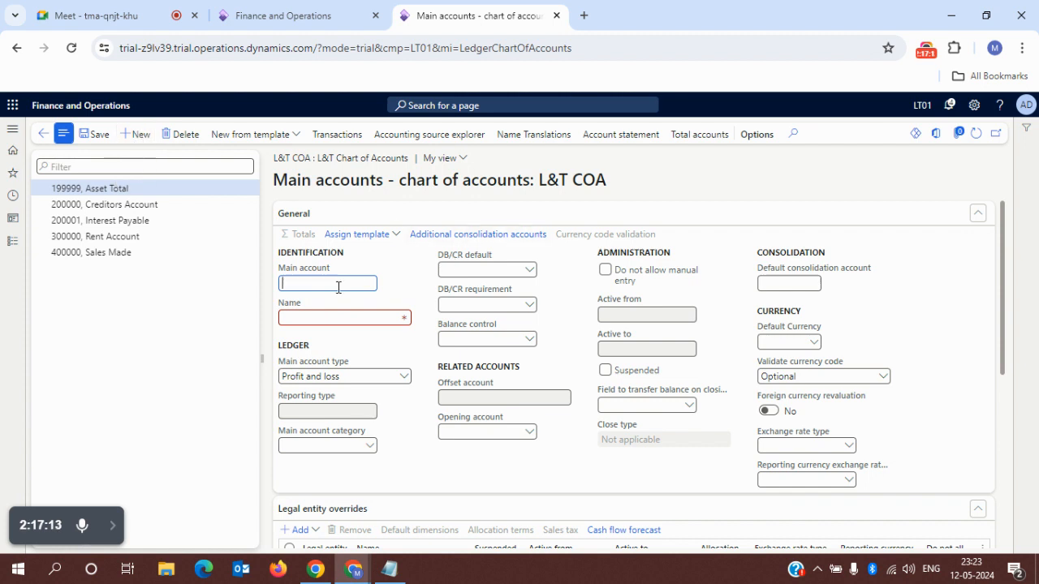
{"action": "left_click", "coordinate": [389, 569]}
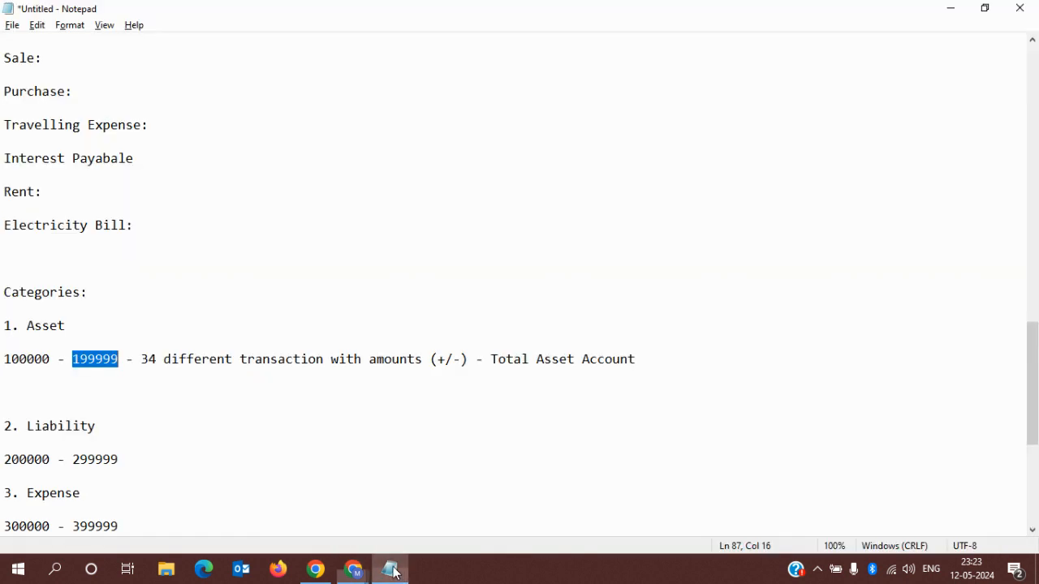
{"action": "left_click_drag", "start_coordinate": [3, 459], "coordinate": [146, 464]}
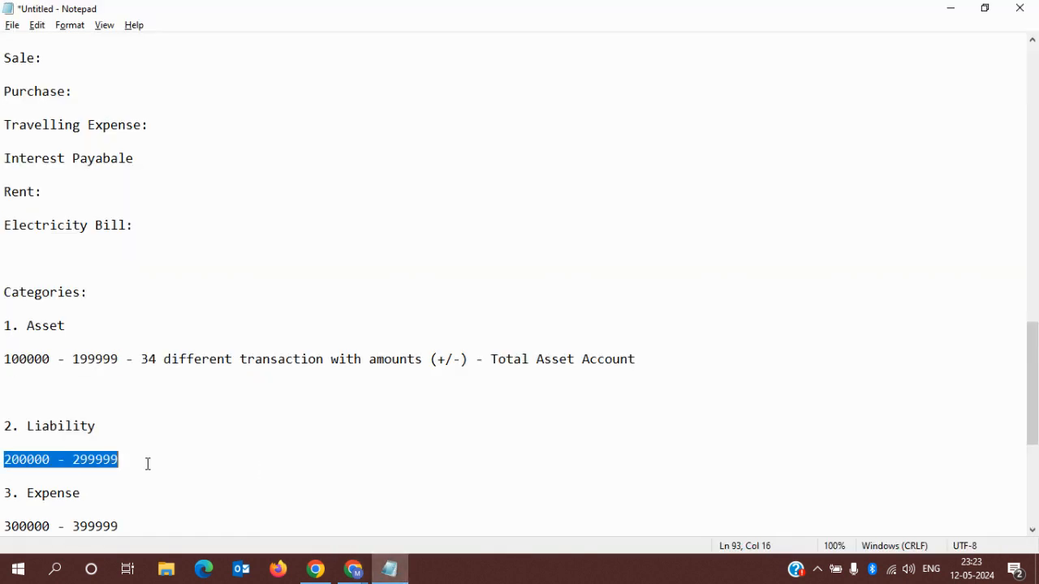
{"action": "key", "text": "alt+Tab"}
{"action": "type", "text": "2"}
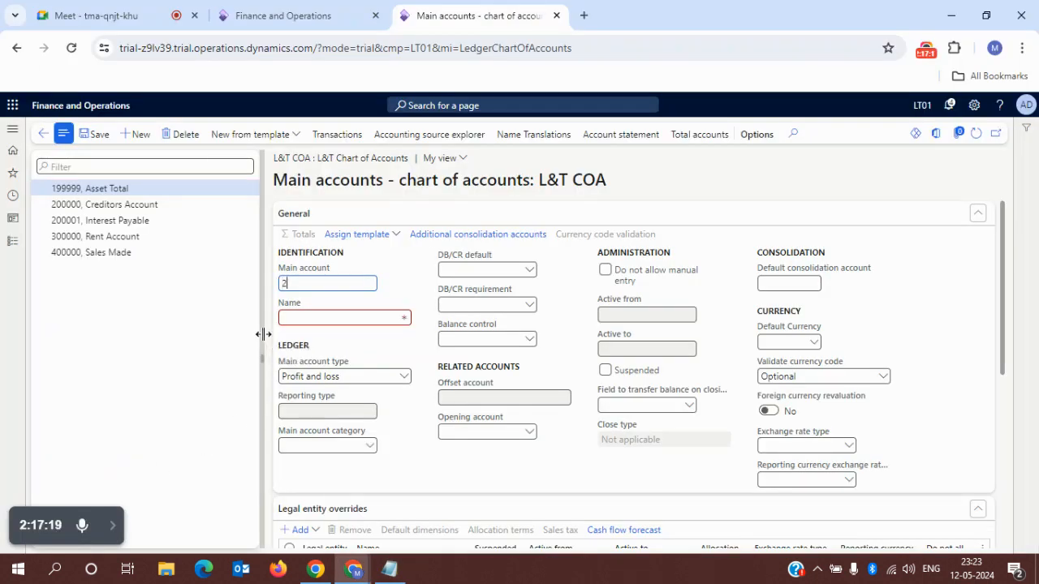
{"action": "type", "text": "99999"}
{"action": "left_click", "coordinate": [339, 318]}
{"action": "type", "text": "Liability T"}
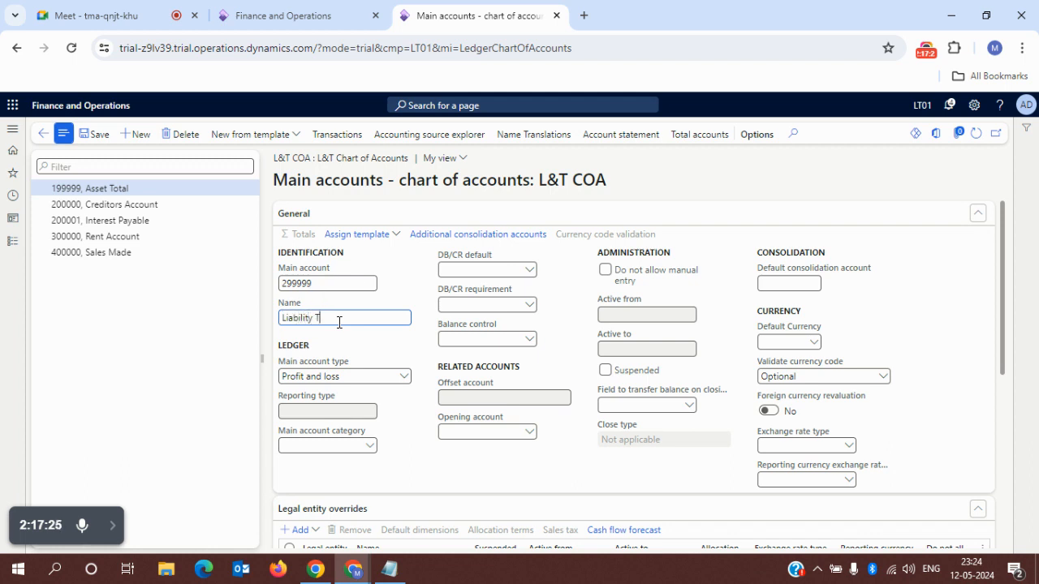
{"action": "type", "text": "otal"}
{"action": "key", "text": "Tab"}
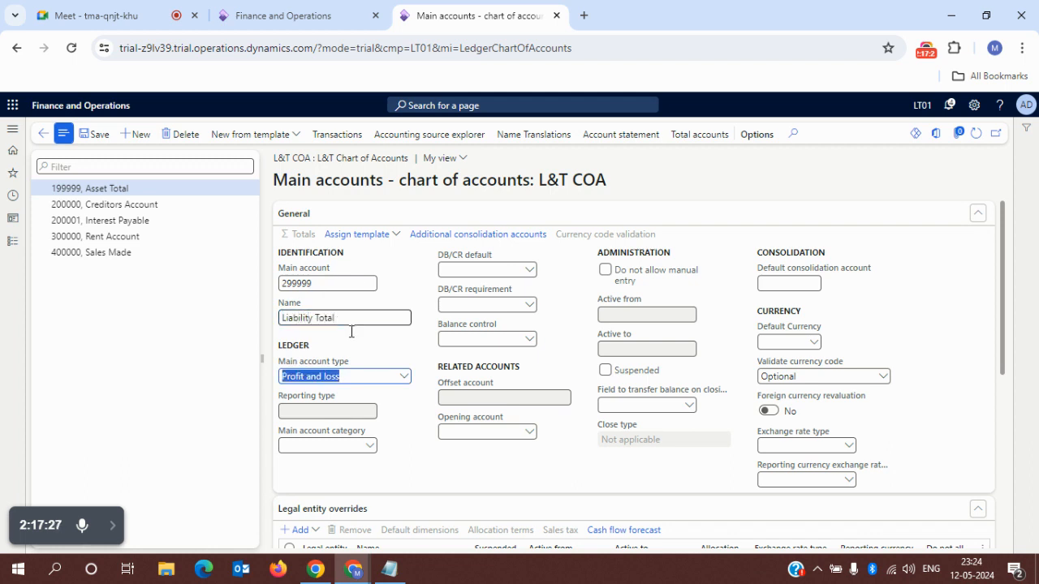
- Set the main account type of Liability Total to Total
{"action": "left_click", "coordinate": [400, 378]}
{"action": "key", "text": "Down"}
{"action": "key", "text": "Down"}
{"action": "key", "text": "Down"}
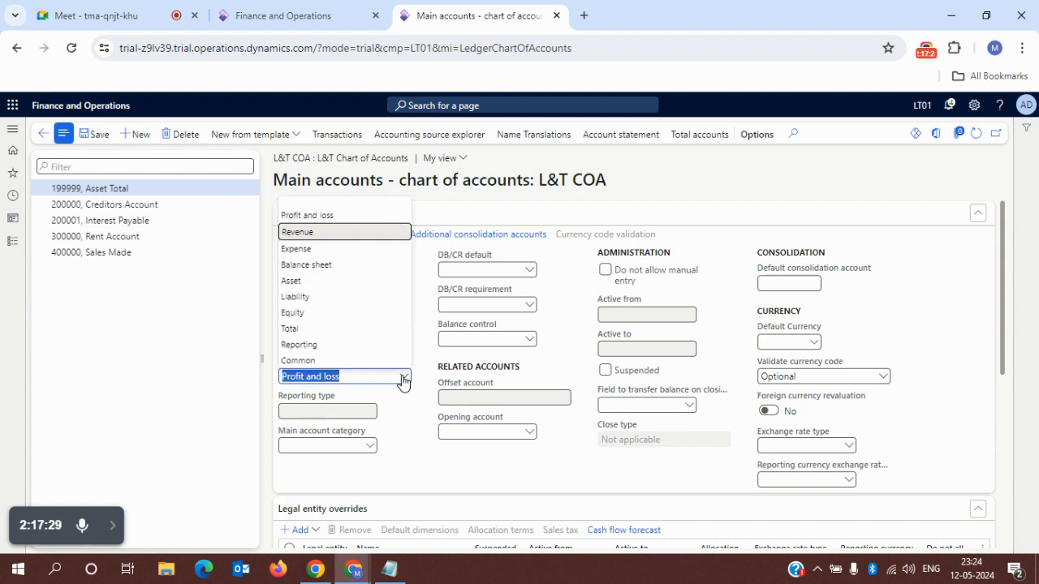
{"action": "key", "text": "Down"}
{"action": "key", "text": "Down"}
{"action": "key", "text": "Down"}
{"action": "key", "text": "Down"}
{"action": "key", "text": "Return"}
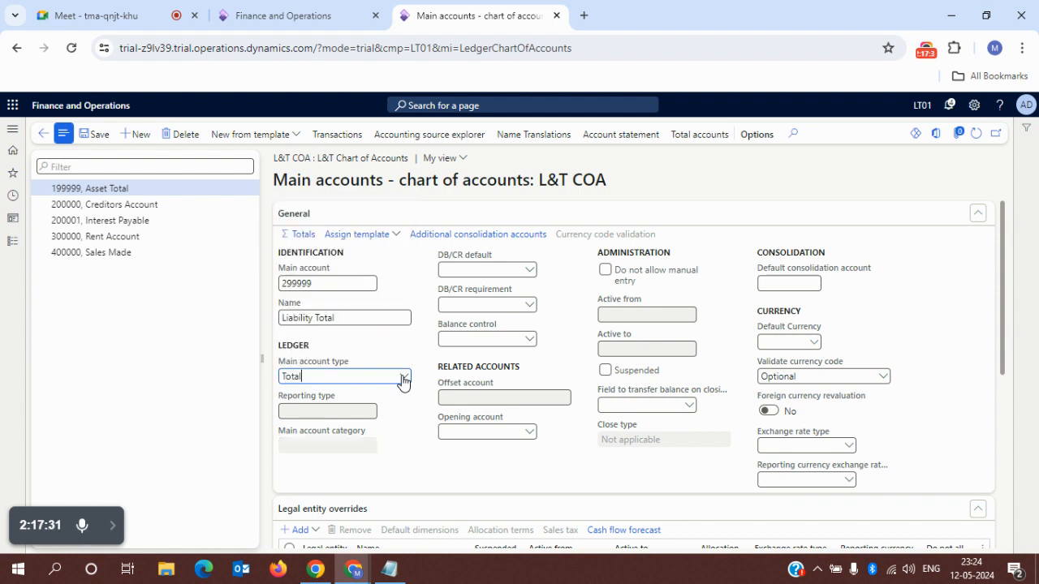
- Define the totals account interval of Liability Total from 200000 to 299998, save it and return to the main accounts
{"action": "left_click", "coordinate": [302, 242]}
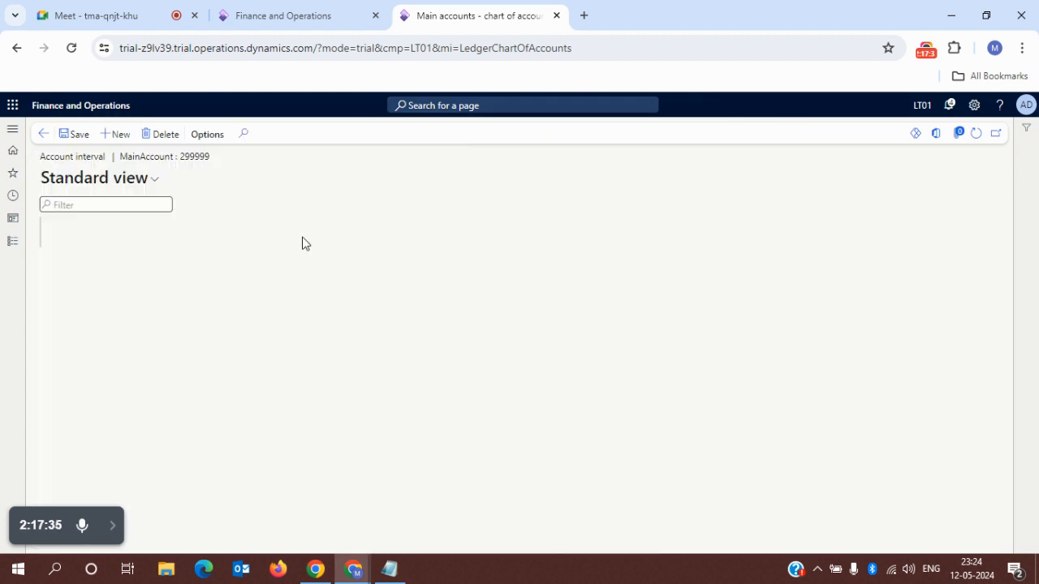
{"action": "type", "text": "200000"}
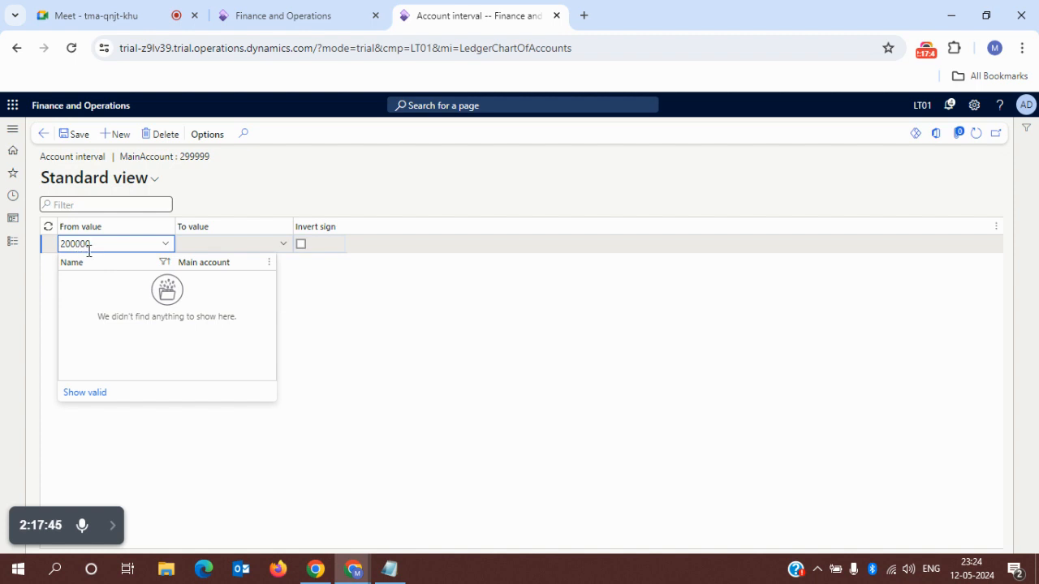
{"action": "left_click", "coordinate": [362, 325]}
{"action": "left_click", "coordinate": [247, 250]}
{"action": "type", "text": "200000"}
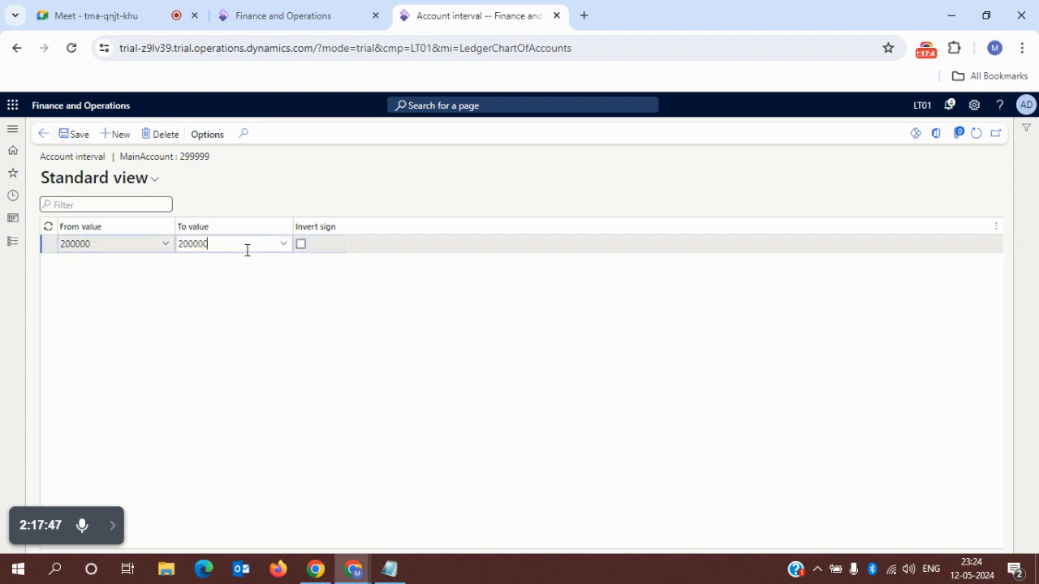
{"action": "key", "text": "BackSpace"}
{"action": "key", "text": "BackSpace"}
{"action": "key", "text": "BackSpace"}
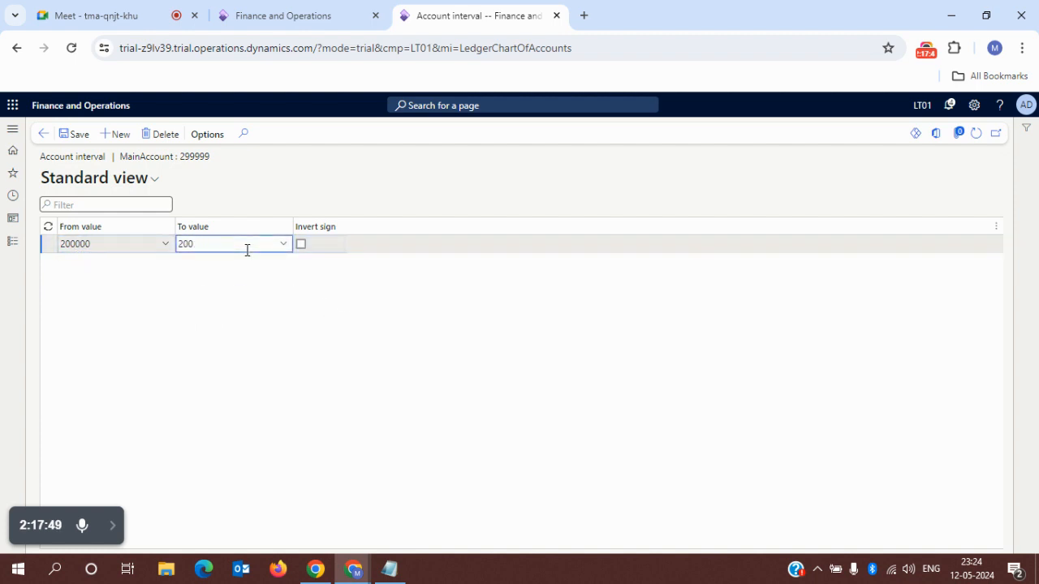
{"action": "type", "text": "99998"}
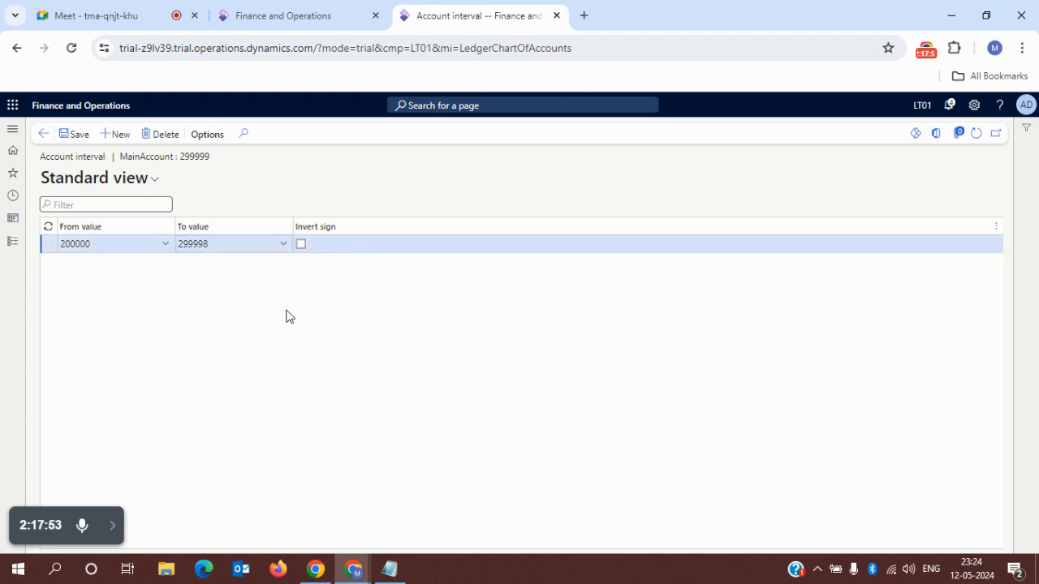
{"action": "left_click", "coordinate": [81, 135]}
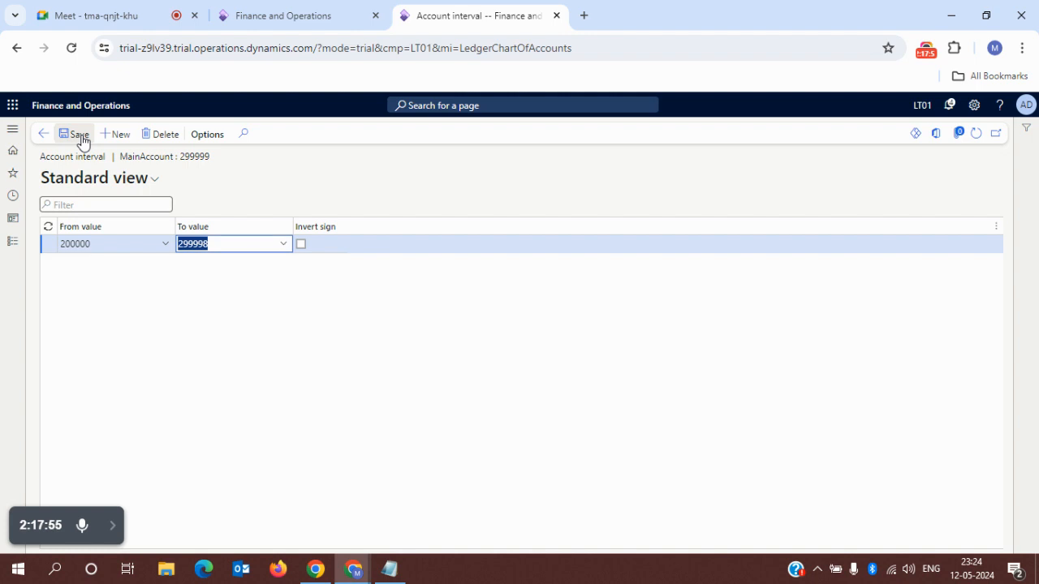
{"action": "left_click", "coordinate": [44, 135]}
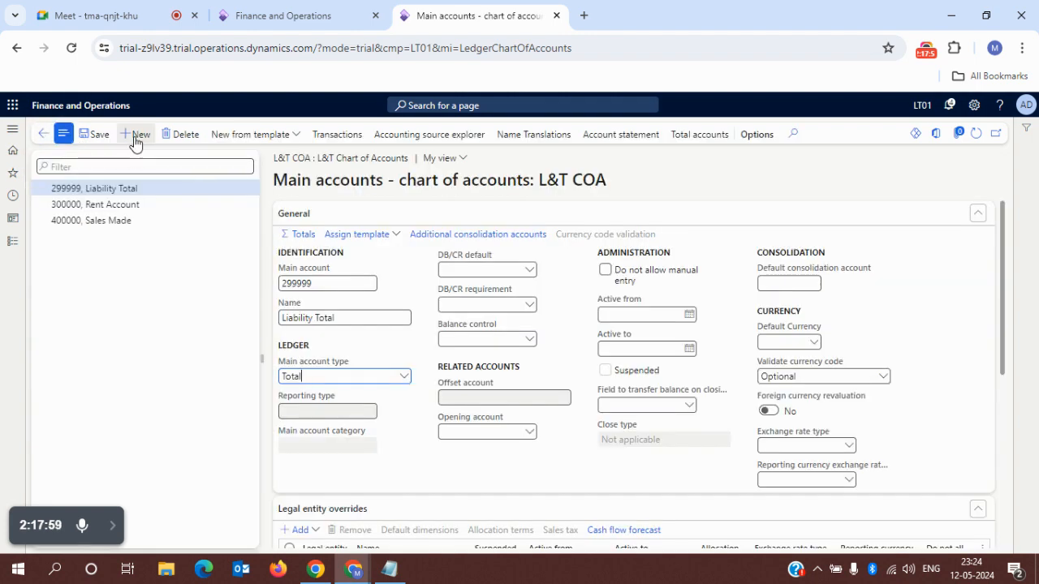
- Add a new main account with the number 399999 and begin its name with E
{"action": "left_click", "coordinate": [134, 136]}
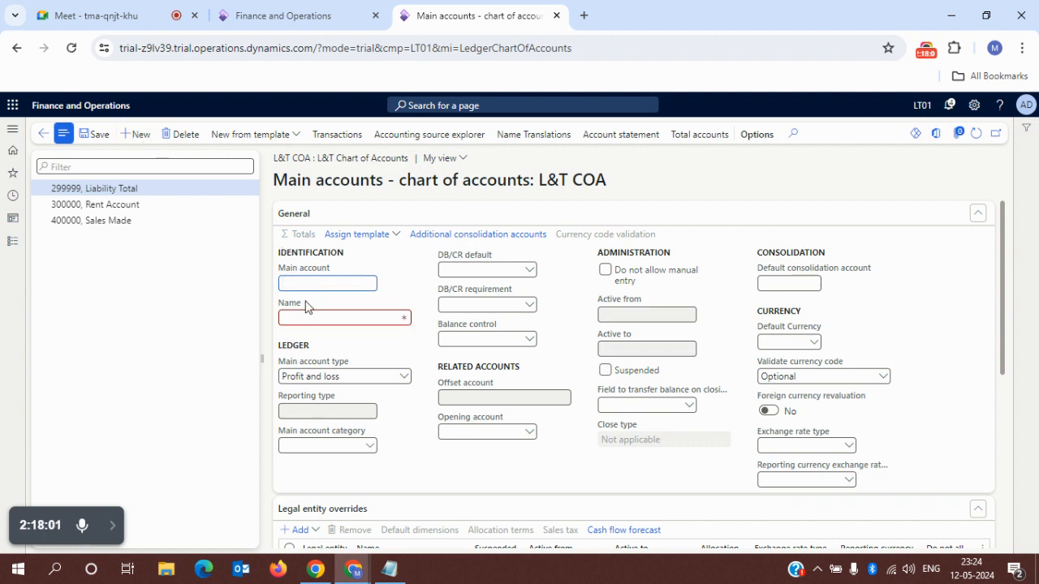
{"action": "type", "text": "399999"}
{"action": "left_click", "coordinate": [318, 324]}
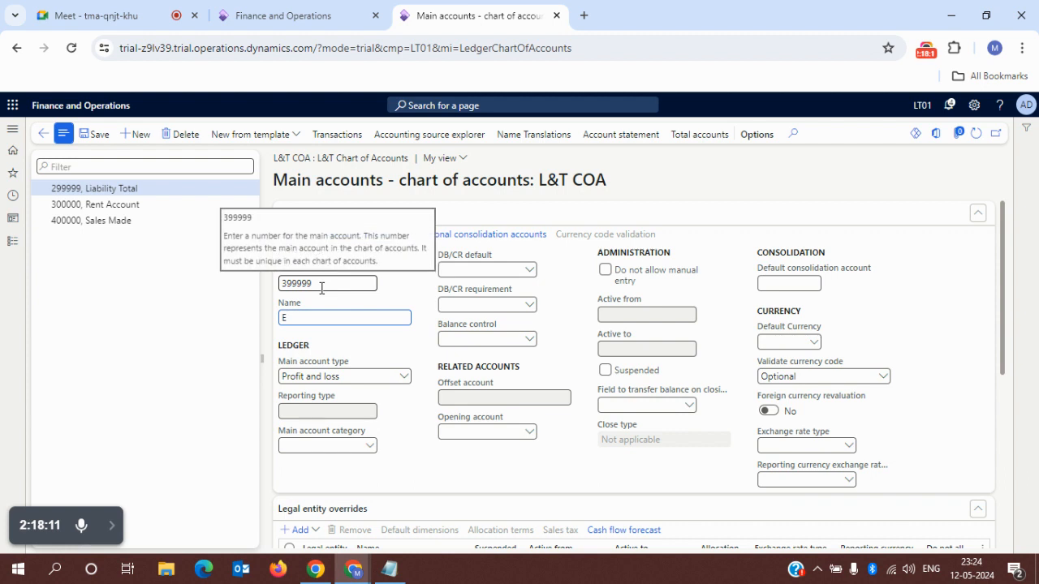
- Review the Liability, Expense and Revenue/Income ranges in Notepad, highlighting 299999, 399999 and 499999, and return to the browser
{"action": "key", "text": "alt+Tab"}
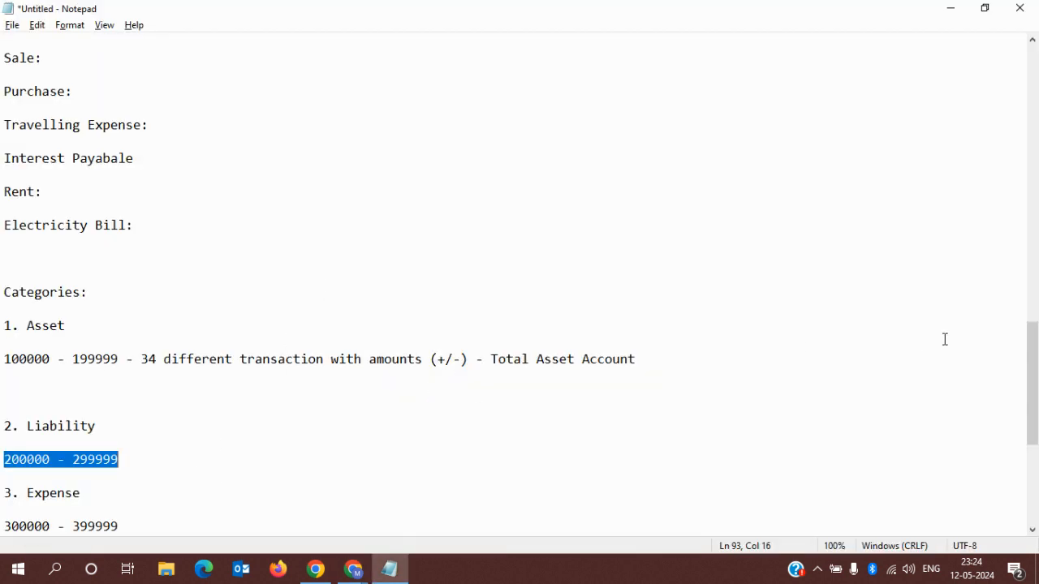
{"action": "scroll", "coordinate": [1038, 380], "scroll_direction": "down", "scroll_amount": 3}
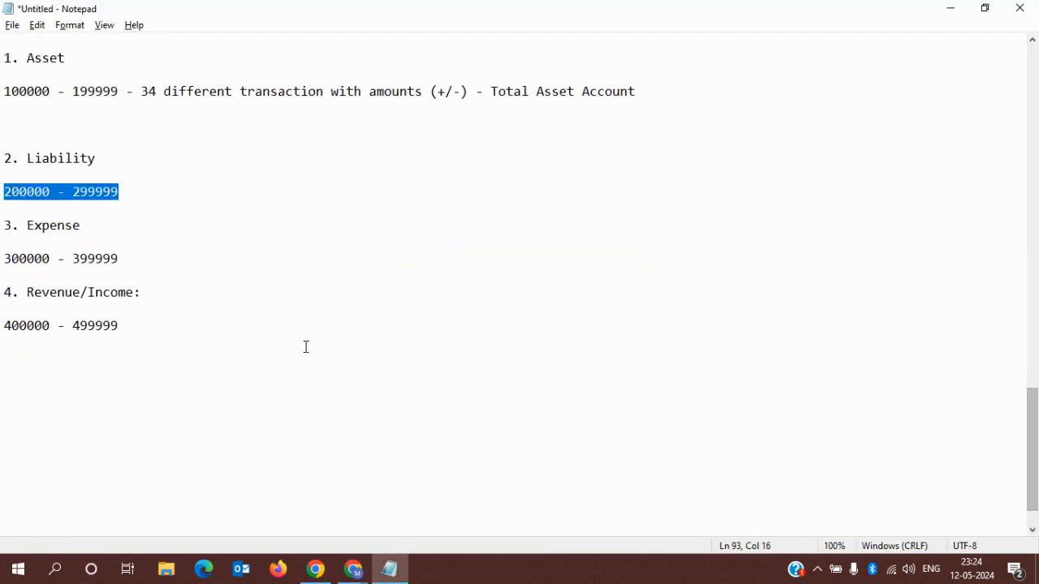
{"action": "left_click_drag", "start_coordinate": [71, 192], "coordinate": [129, 193]}
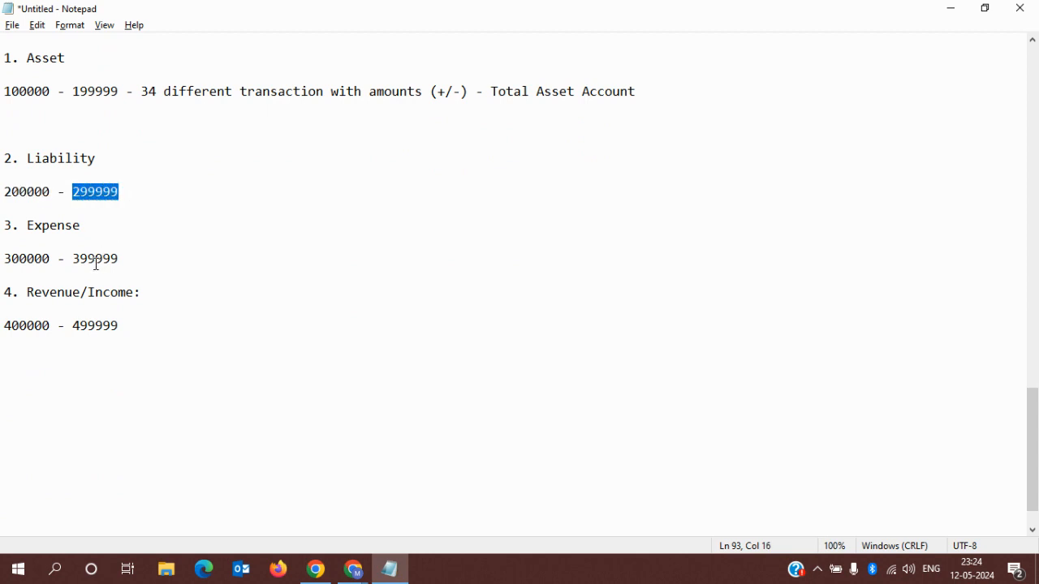
{"action": "left_click_drag", "start_coordinate": [73, 258], "coordinate": [137, 261]}
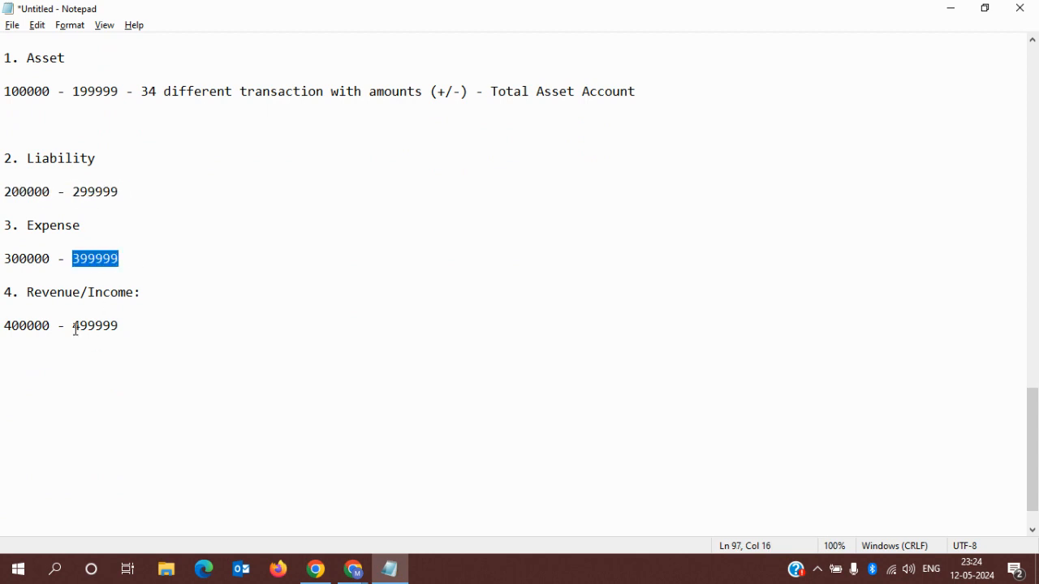
{"action": "left_click_drag", "start_coordinate": [72, 326], "coordinate": [121, 328]}
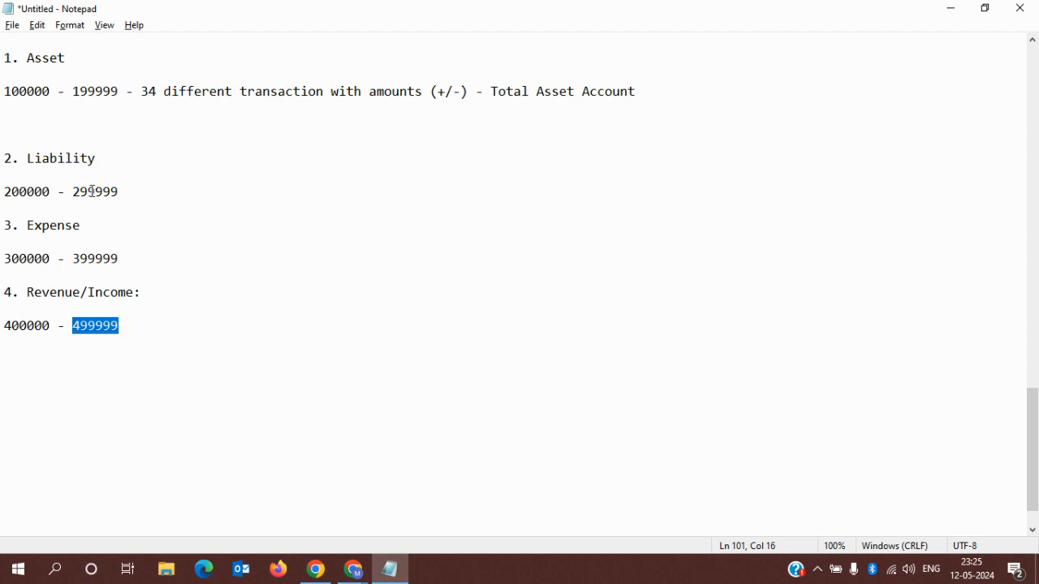
{"action": "key", "text": "alt+Tab"}
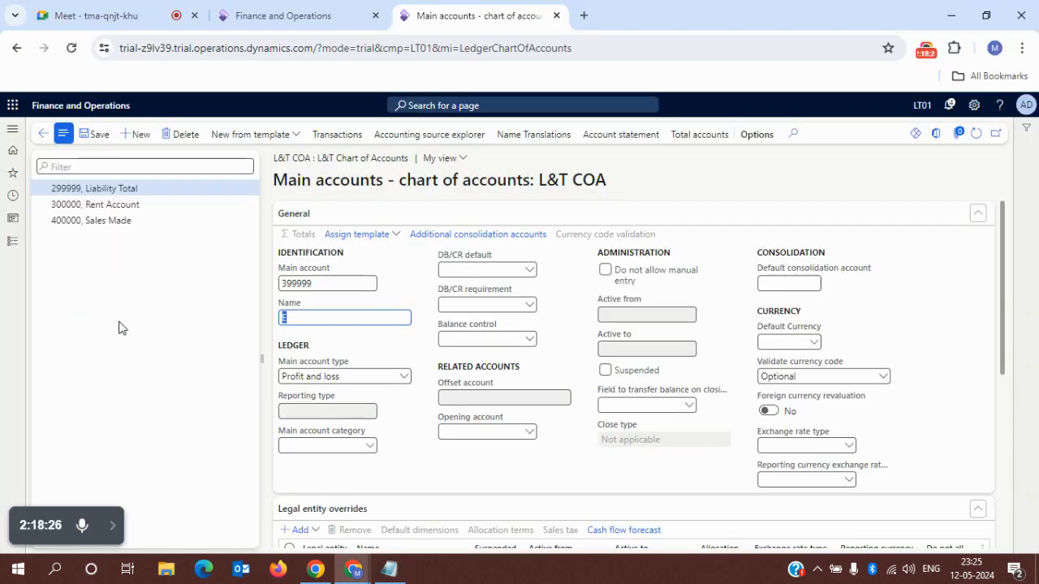
- Complete the name of main account 399999 as Expense Total and set its main account type to Total
{"action": "left_click", "coordinate": [309, 320]}
{"action": "type", "text": "xpense Total"}
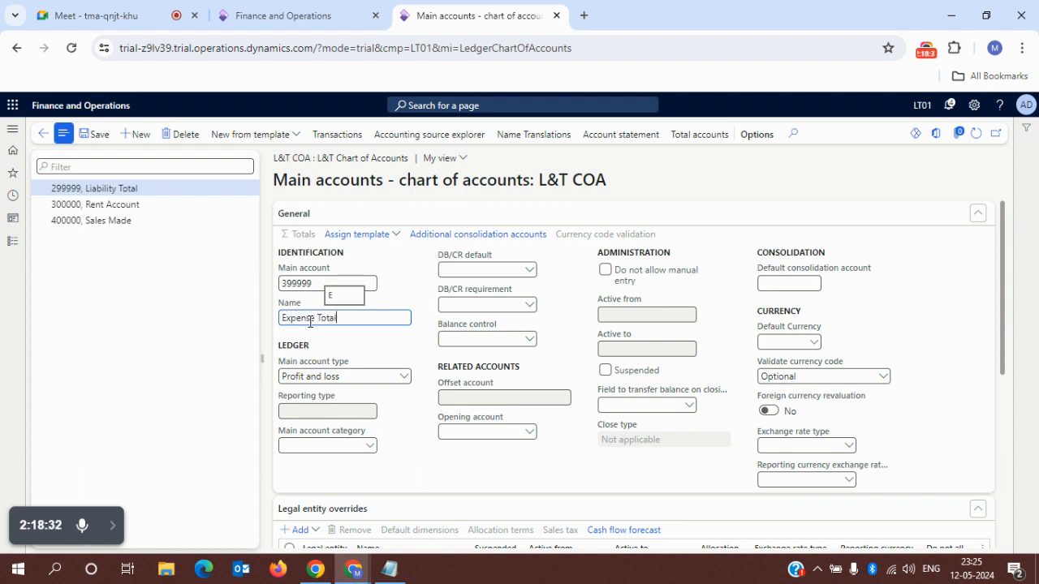
{"action": "left_click", "coordinate": [403, 381]}
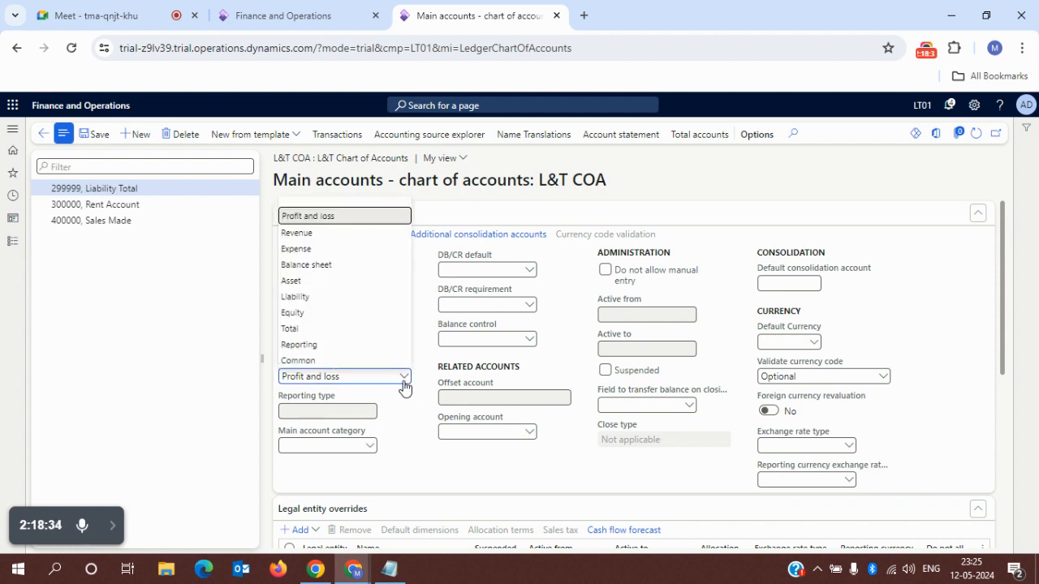
{"action": "left_click", "coordinate": [315, 336]}
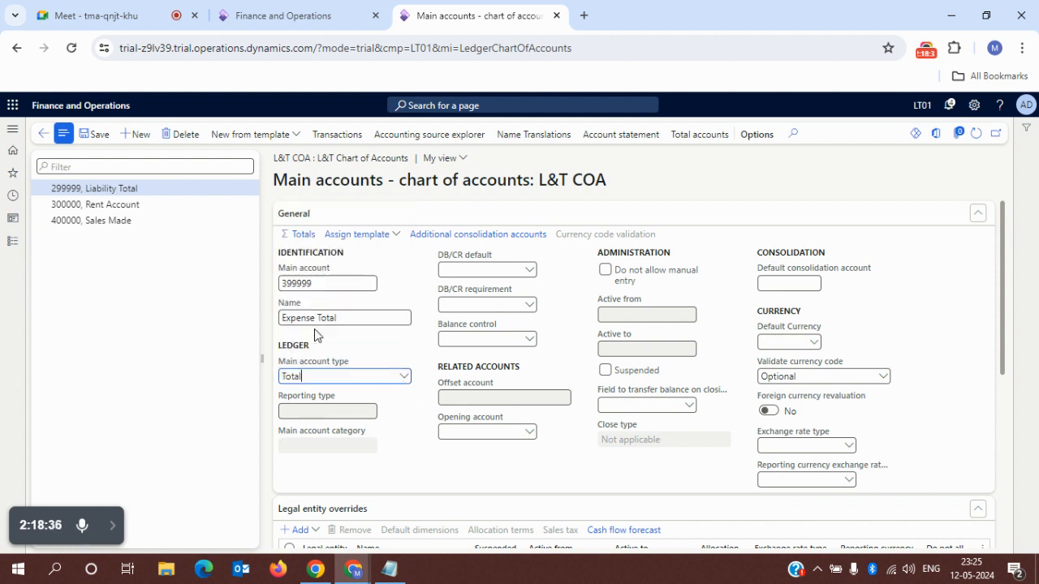
- Define the totals account interval of Expense Total from 300000 to 399998, save it and return to the main accounts
{"action": "left_click", "coordinate": [305, 235]}
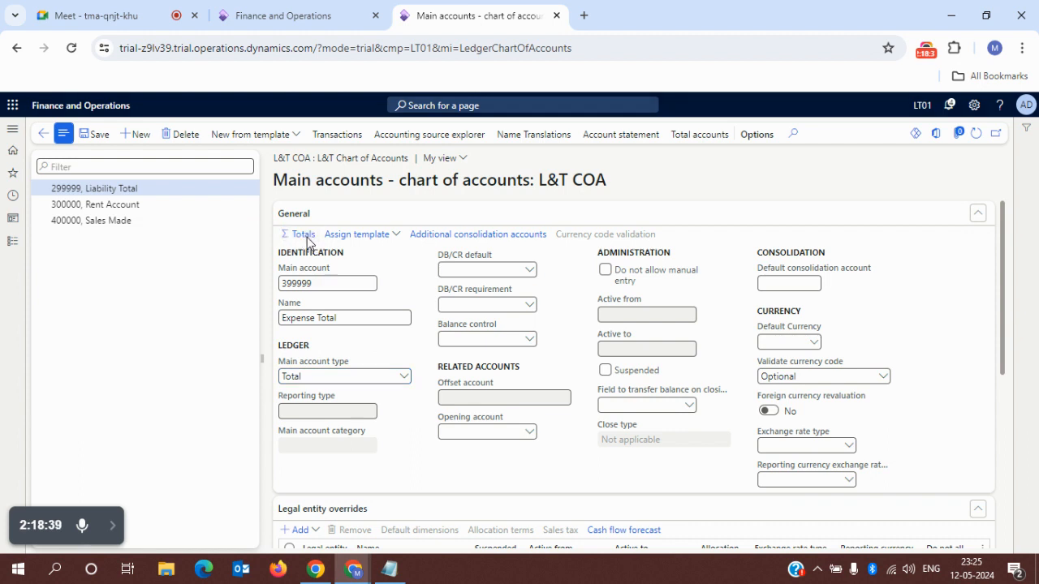
{"action": "type", "text": "3"}
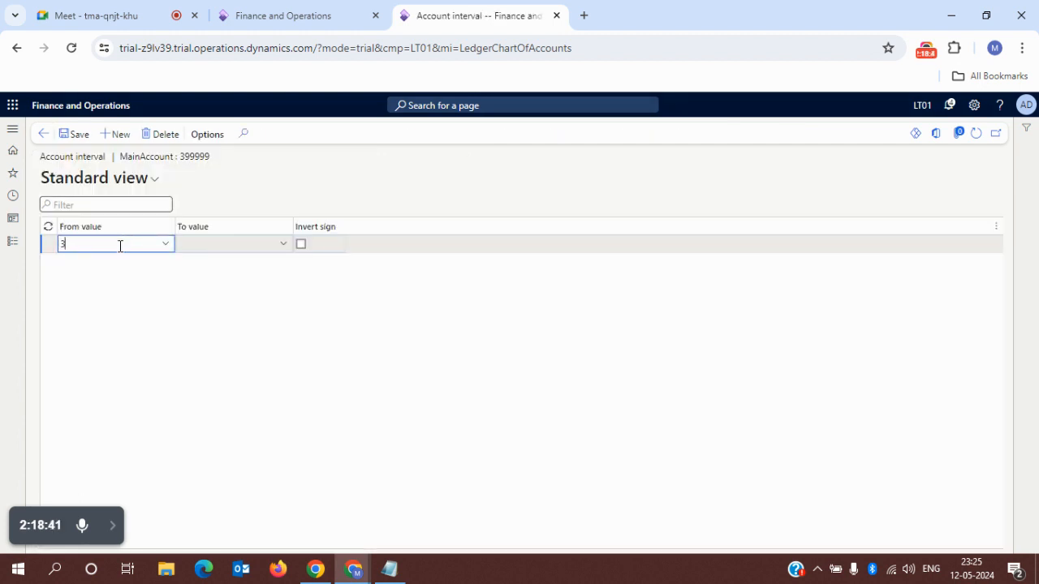
{"action": "type", "text": "00000"}
{"action": "key", "text": "Tab"}
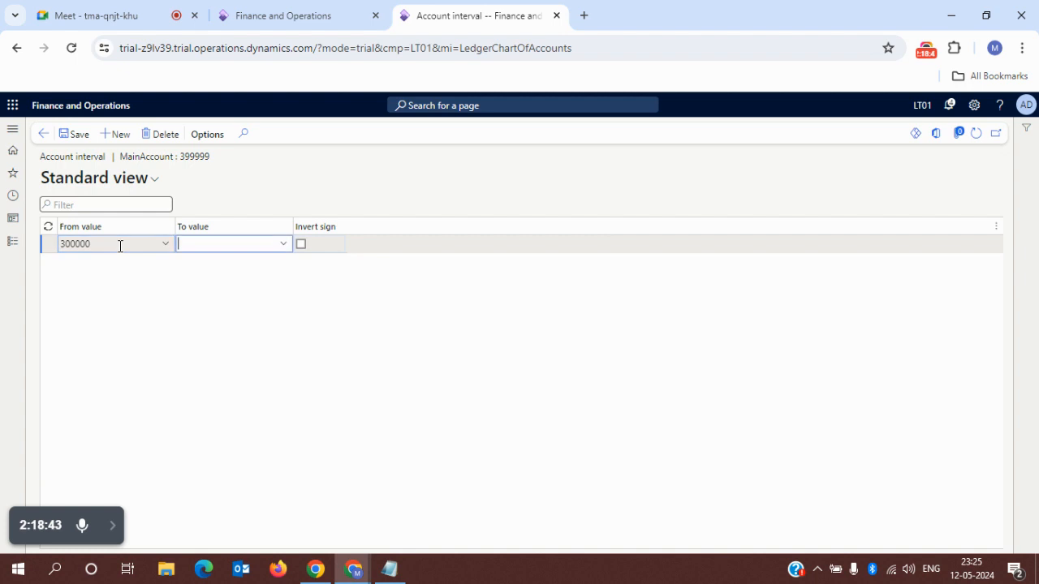
{"action": "type", "text": "3999"}
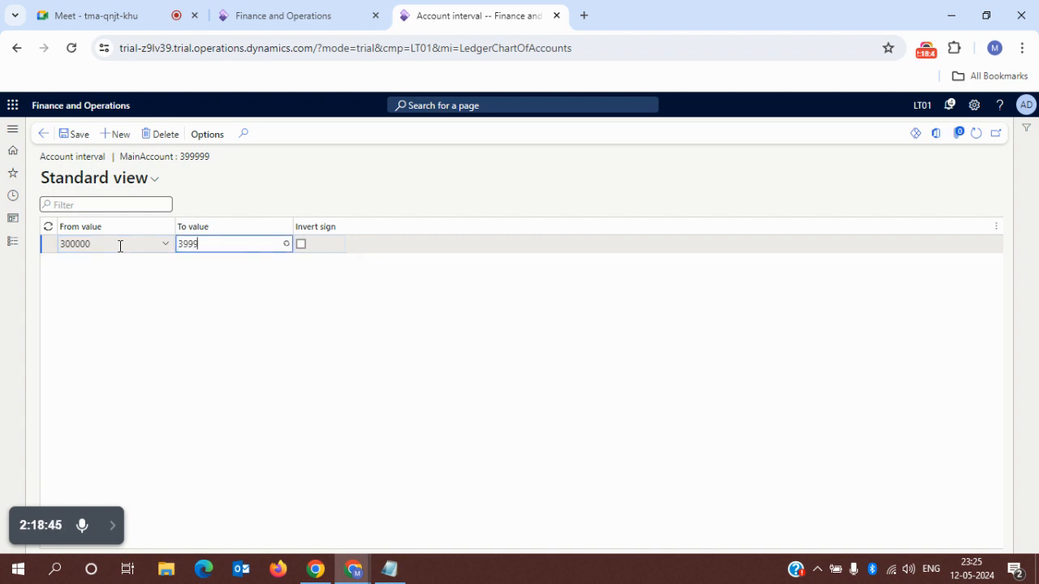
{"action": "type", "text": "998"}
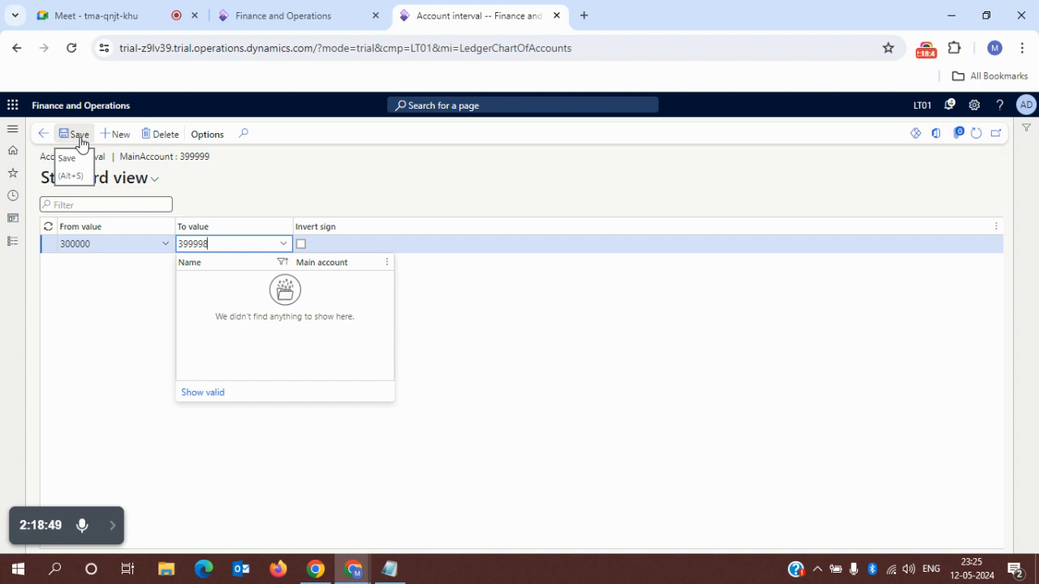
{"action": "left_click", "coordinate": [79, 143]}
{"action": "left_click", "coordinate": [44, 136]}
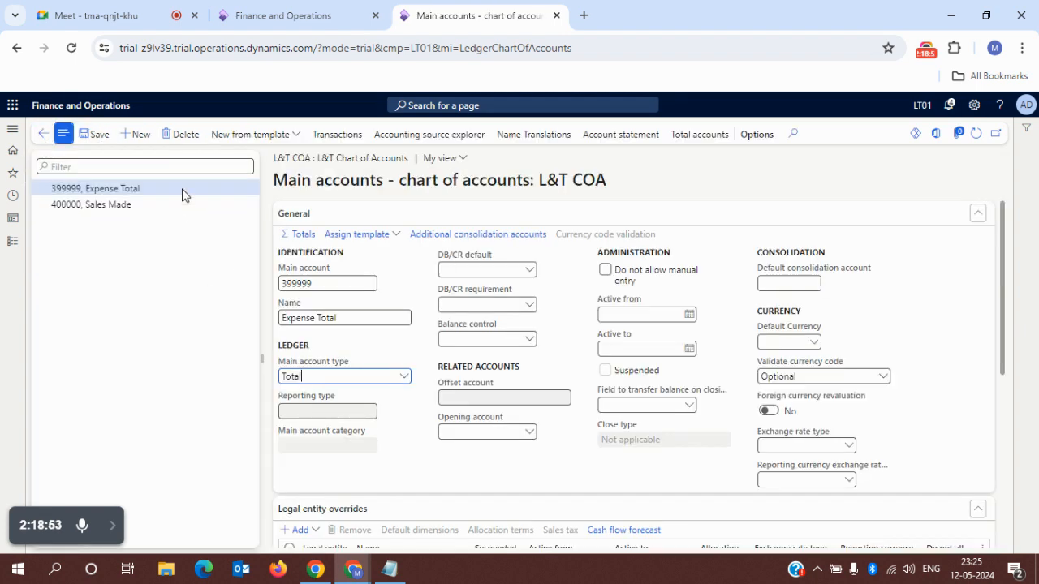
- Add a new main account 499999 named Revenue Total with the main account type Total
{"action": "left_click", "coordinate": [138, 134]}
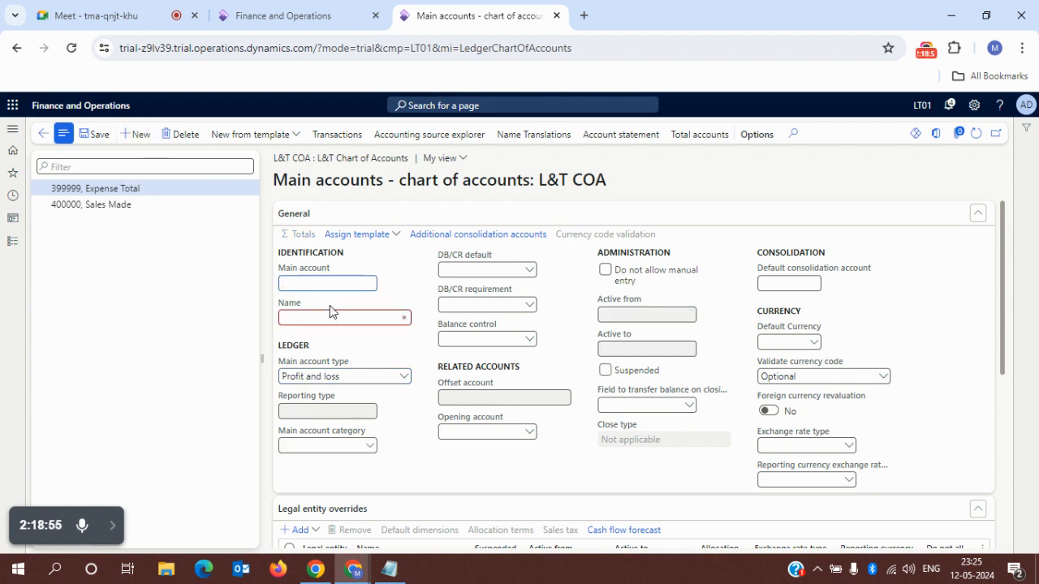
{"action": "type", "text": "49"}
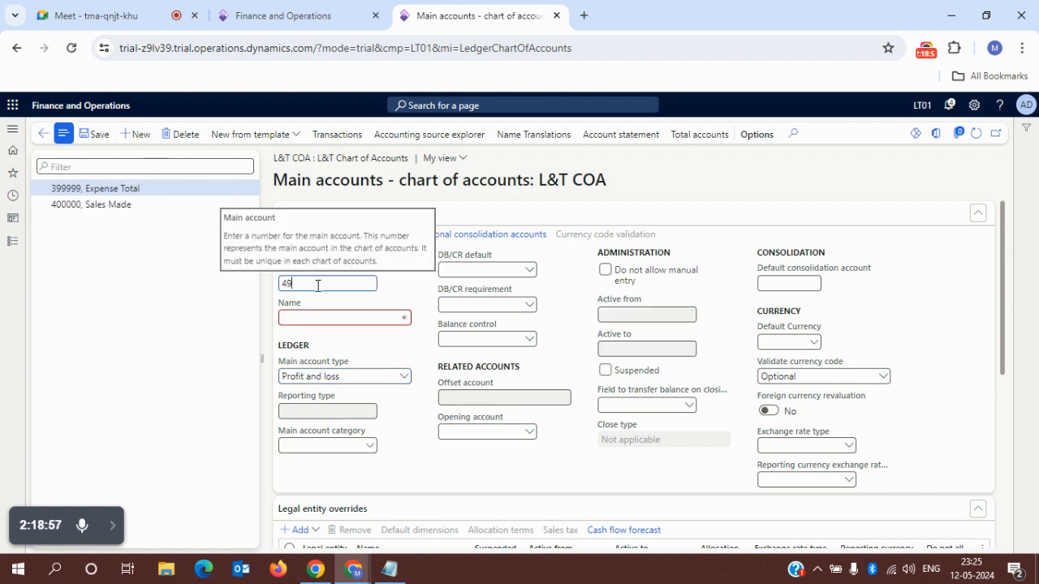
{"action": "type", "text": "9999"}
{"action": "key", "text": "Tab"}
{"action": "type", "text": "Reven"}
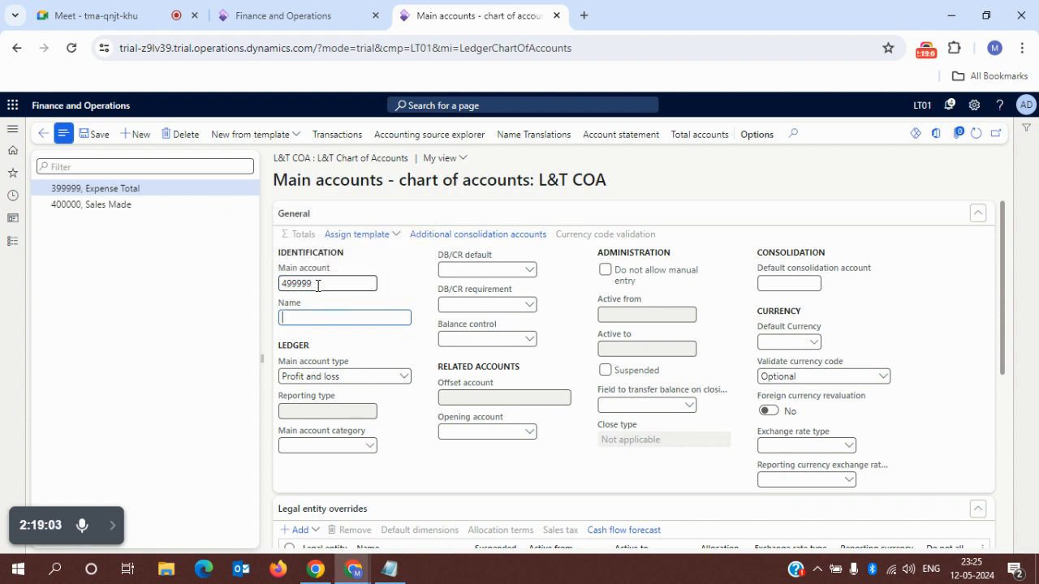
{"action": "type", "text": "ue Total"}
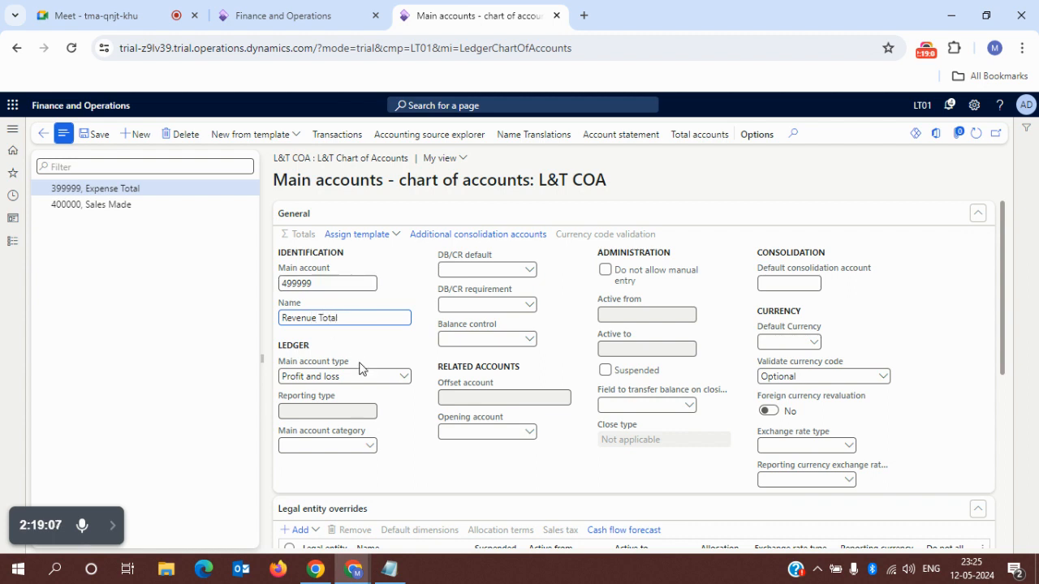
{"action": "left_click", "coordinate": [403, 377]}
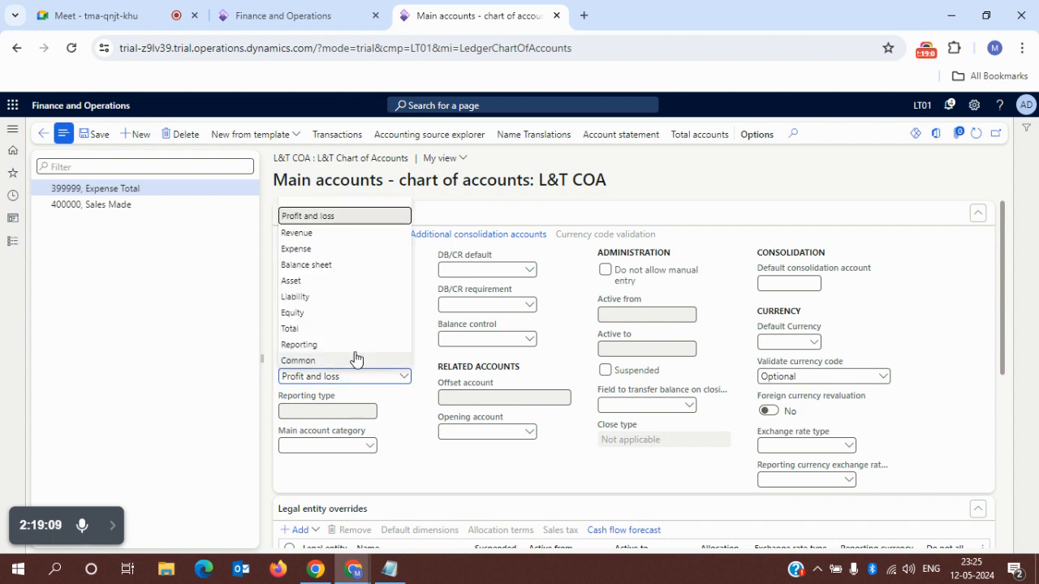
{"action": "left_click", "coordinate": [319, 334]}
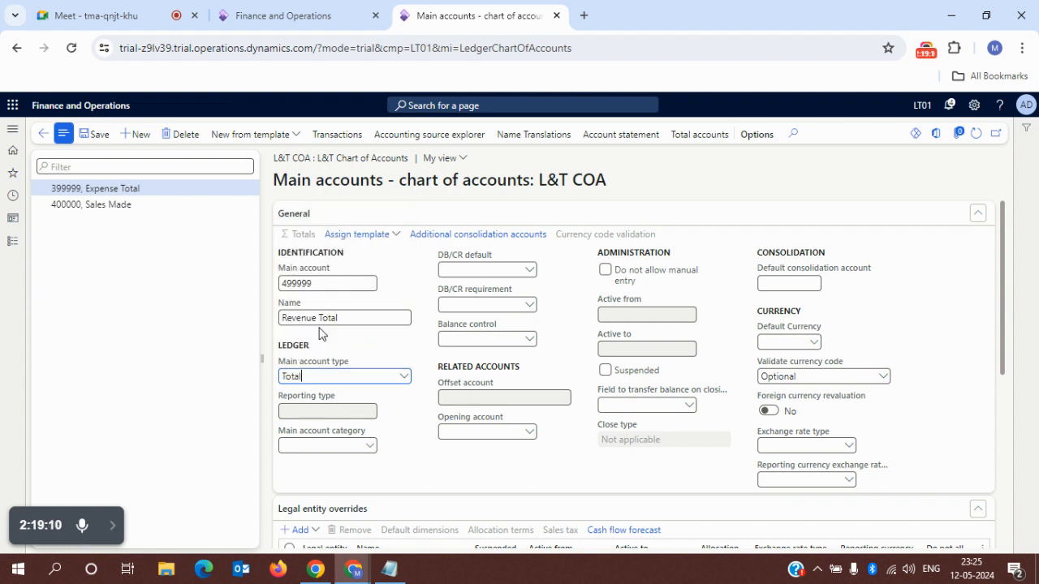
- Define the totals account interval of Revenue Total from 400000 to 499998, save it and return to the main accounts
{"action": "left_click", "coordinate": [286, 233]}
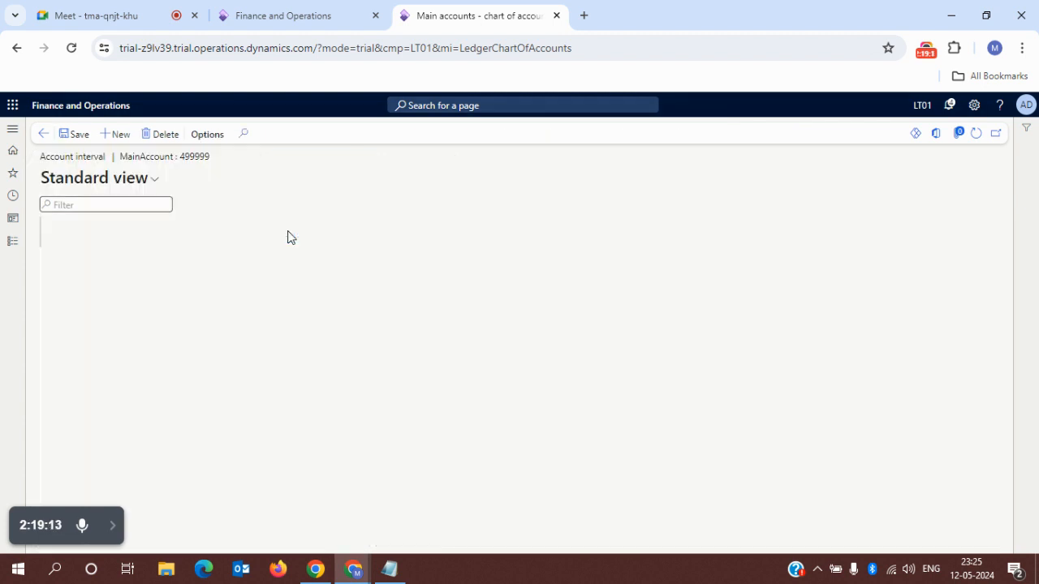
{"action": "type", "text": "400000"}
{"action": "key", "text": "Tab"}
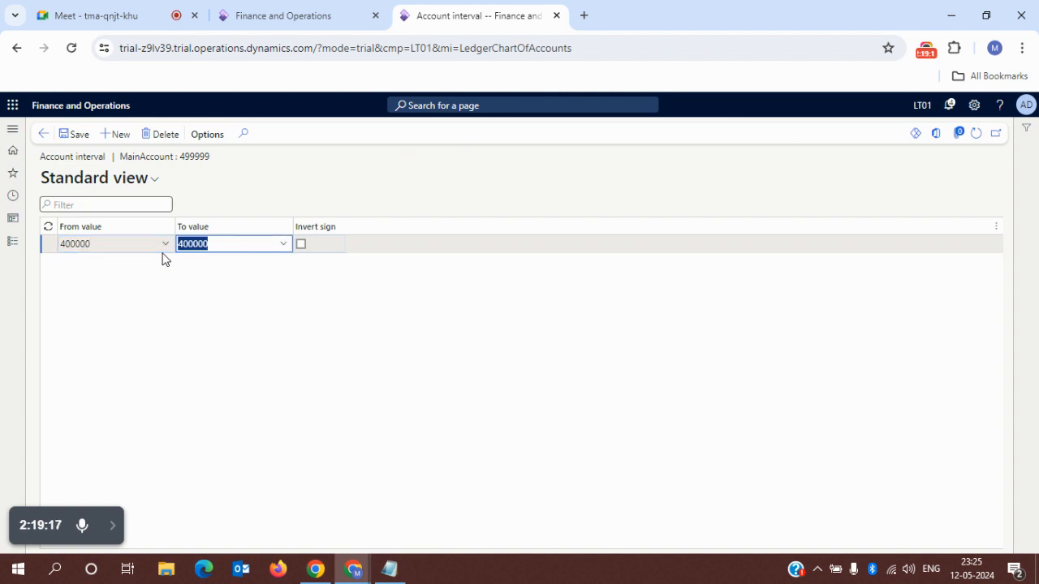
{"action": "type", "text": "499998"}
{"action": "left_click", "coordinate": [81, 139]}
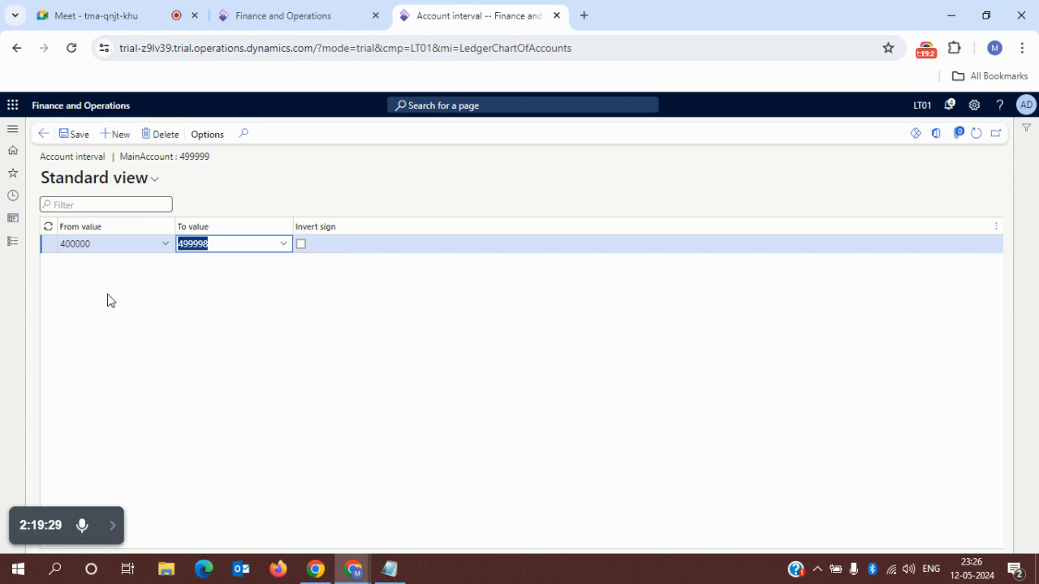
{"action": "left_click", "coordinate": [43, 133]}
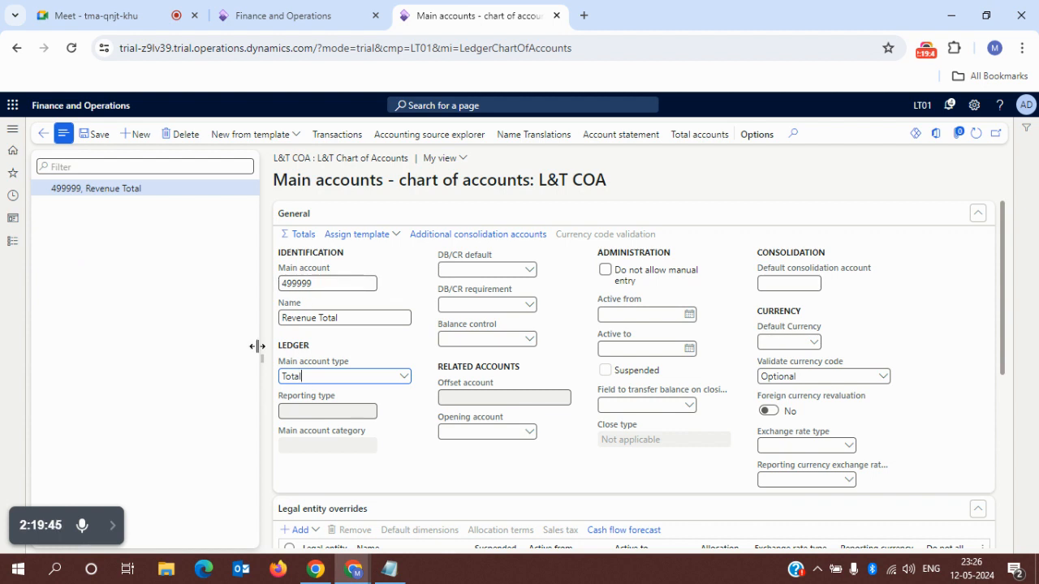
- Return to the charts of accounts overview and save the L&T COA
{"action": "left_click", "coordinate": [45, 135]}
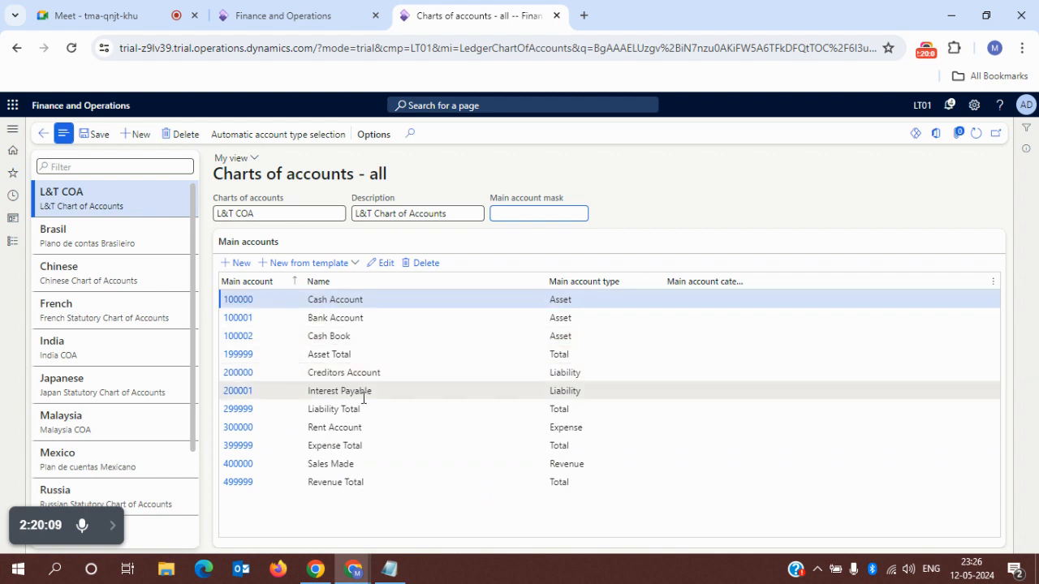
{"action": "left_click", "coordinate": [91, 135]}
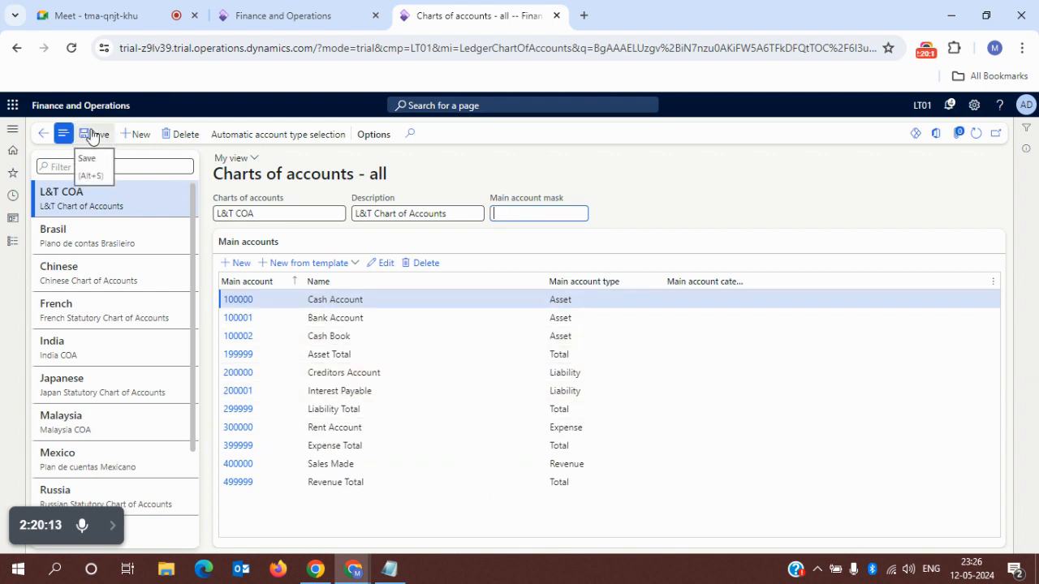
{"action": "left_click", "coordinate": [91, 136]}
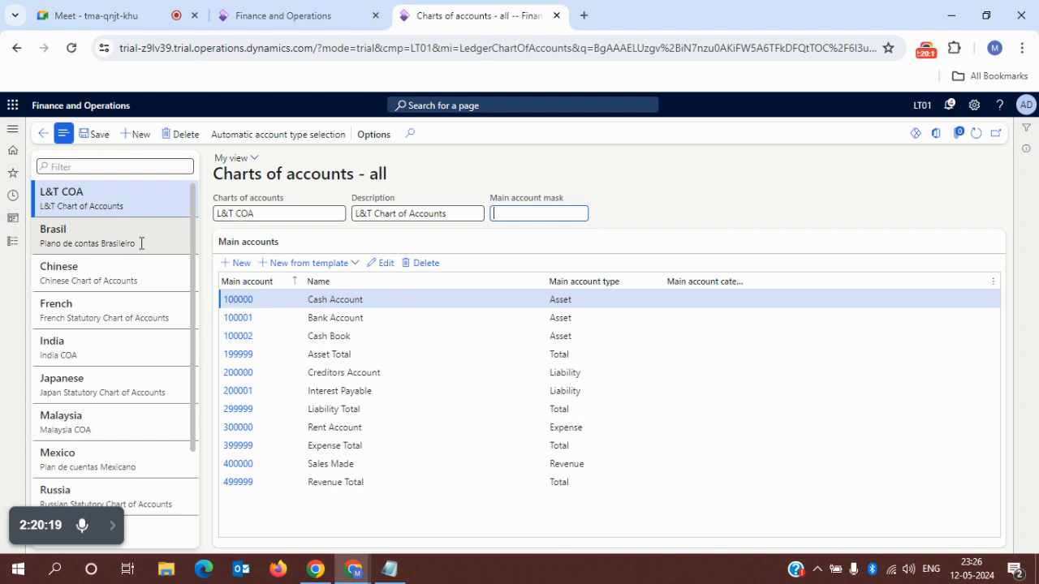
- Open the Ledger setup of the General ledger module, assign L&T COA as the chart of accounts and save the ledger
{"action": "left_click", "coordinate": [12, 244]}
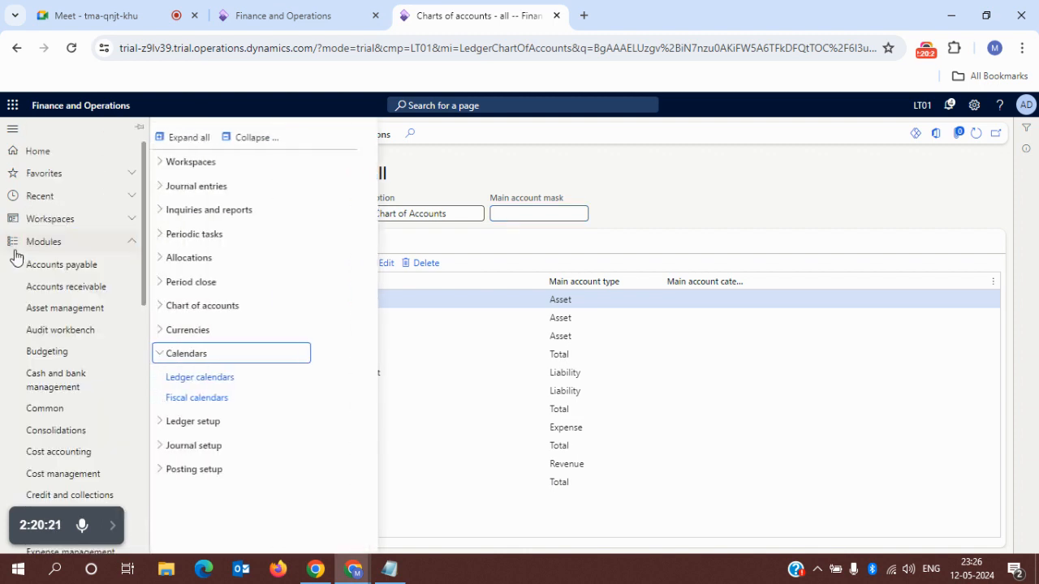
{"action": "scroll", "coordinate": [80, 364], "scroll_direction": "down", "scroll_amount": 3}
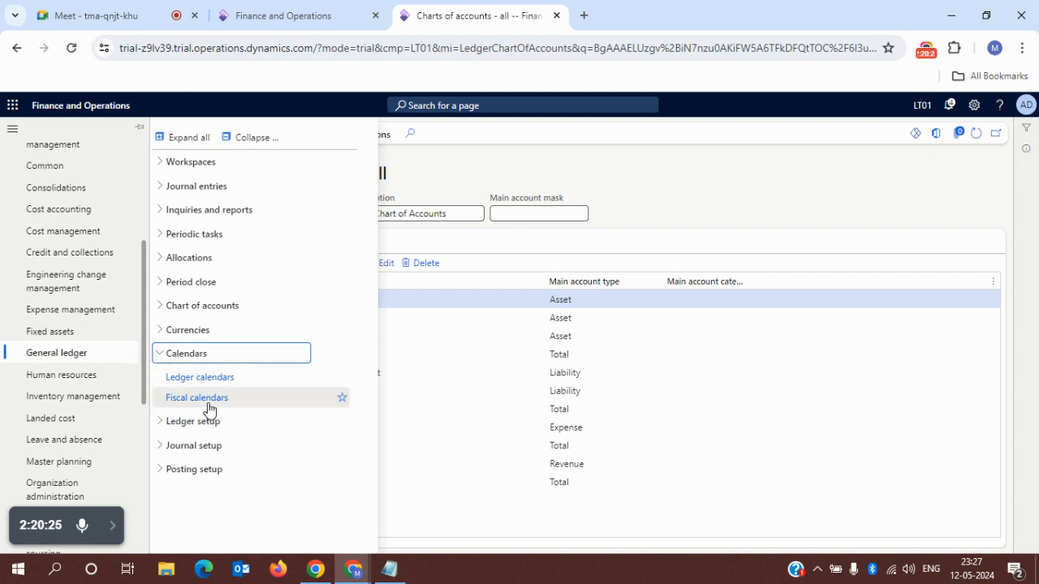
{"action": "left_click", "coordinate": [189, 424]}
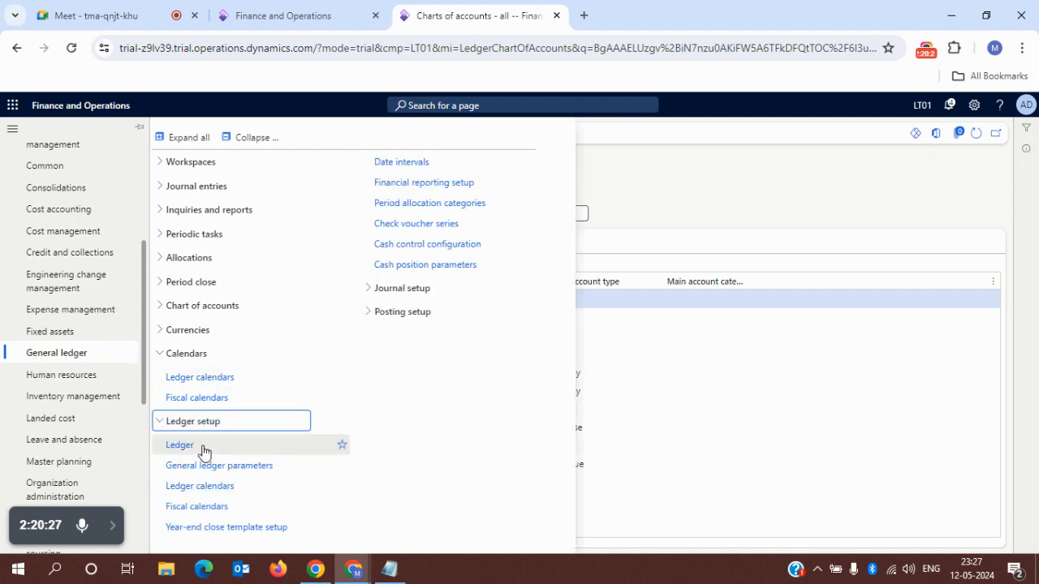
{"action": "left_click", "coordinate": [203, 452]}
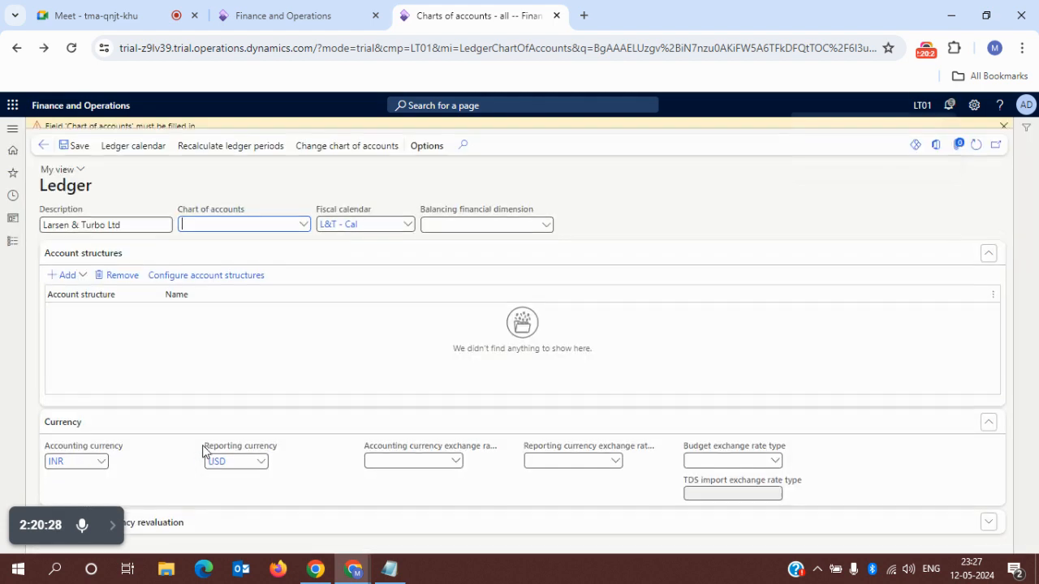
{"action": "left_click", "coordinate": [303, 232]}
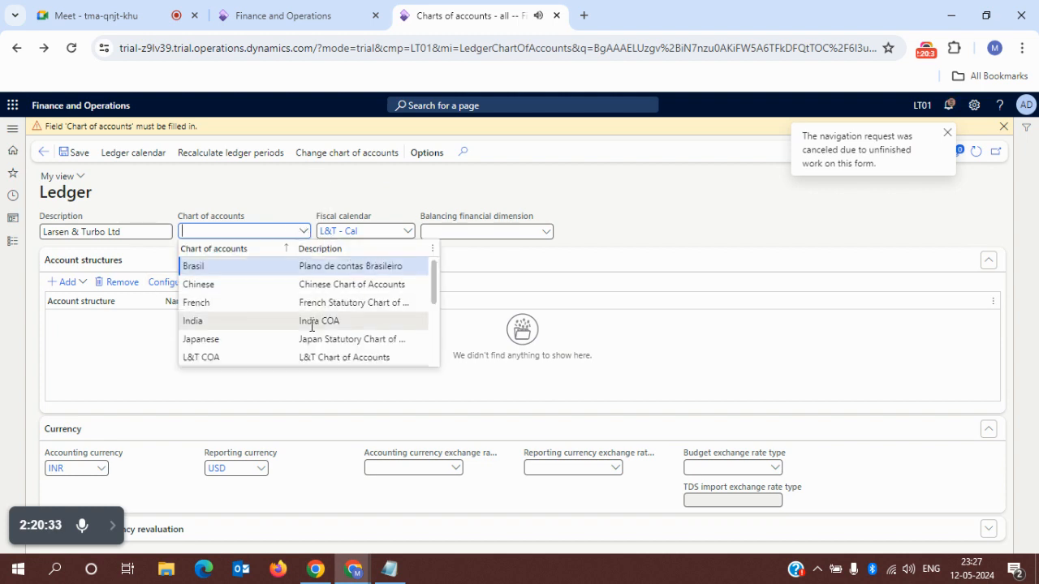
{"action": "left_click", "coordinate": [216, 363]}
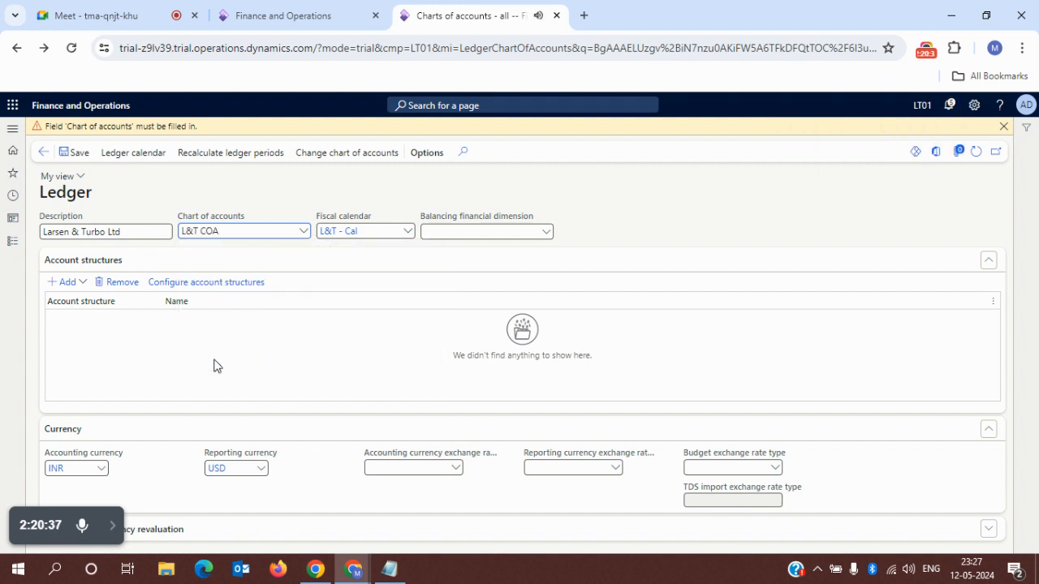
{"action": "left_click", "coordinate": [1006, 127]}
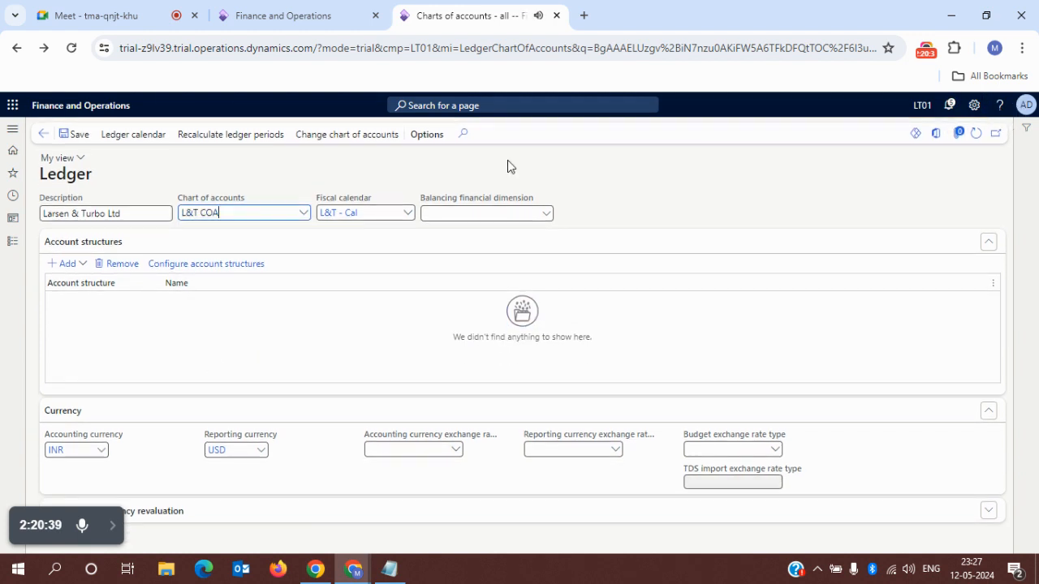
{"action": "left_click", "coordinate": [71, 135]}
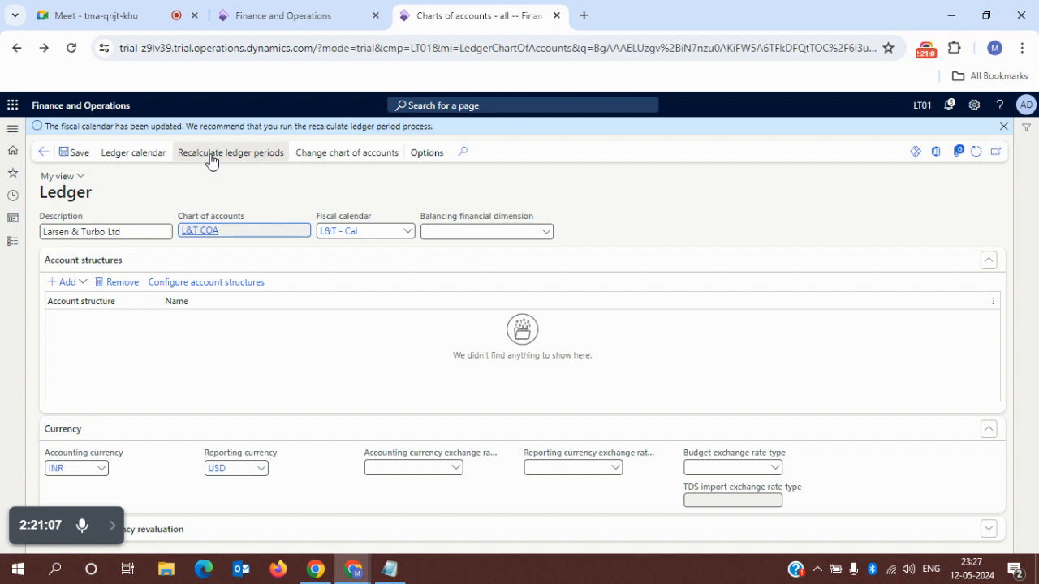
{"action": "left_click", "coordinate": [1007, 128]}
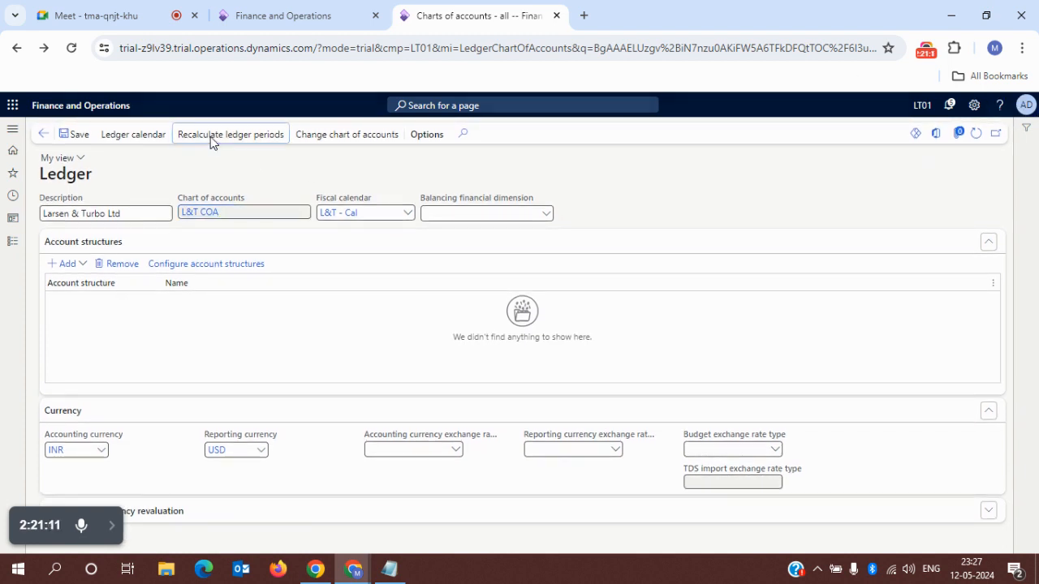
- Recalculate the ledger periods in the background with batch processing set to Yes, and save the ledger
{"action": "left_click", "coordinate": [211, 142]}
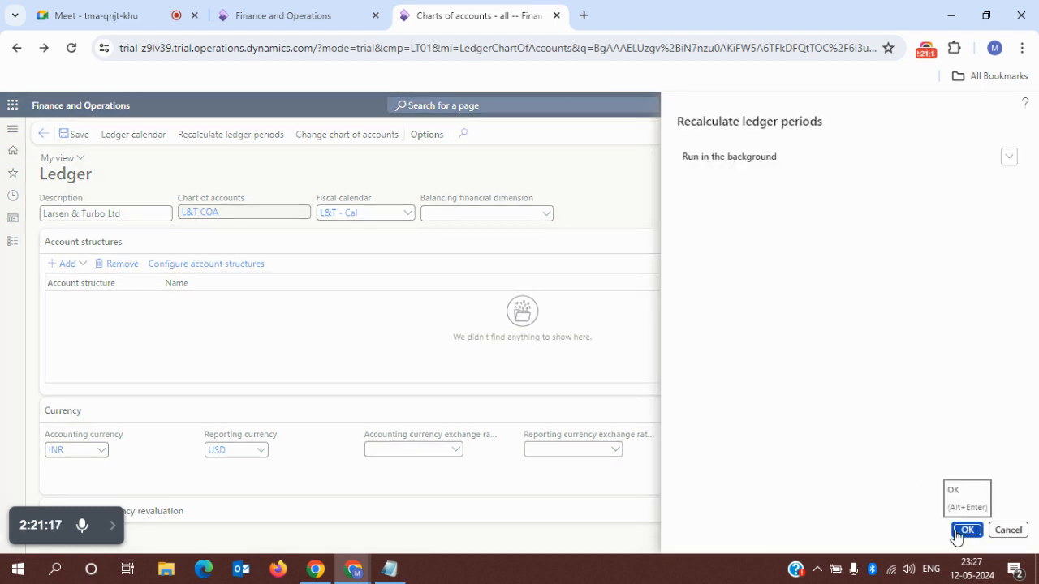
{"action": "left_click", "coordinate": [1010, 157]}
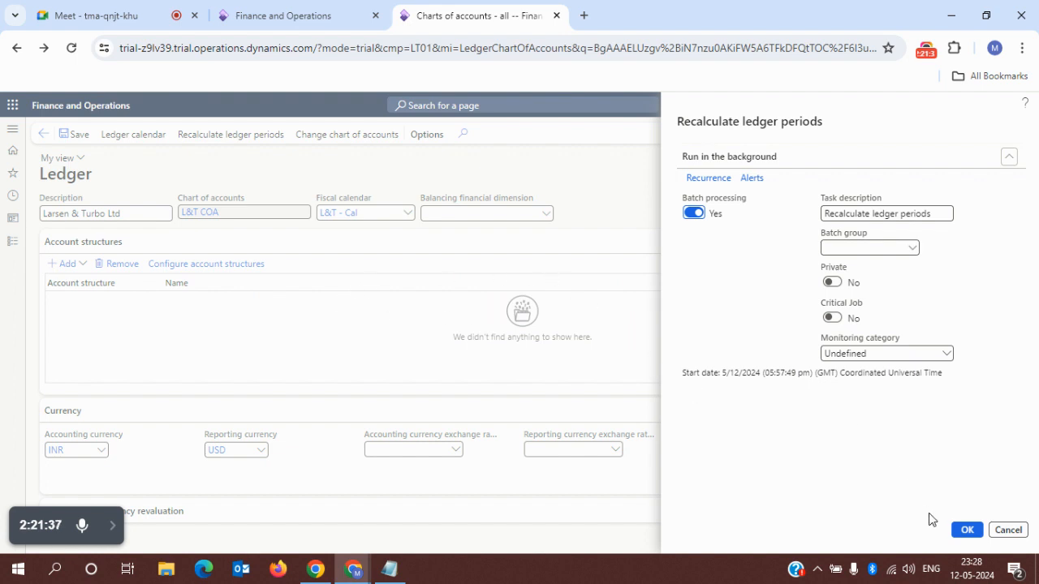
{"action": "left_click", "coordinate": [968, 530]}
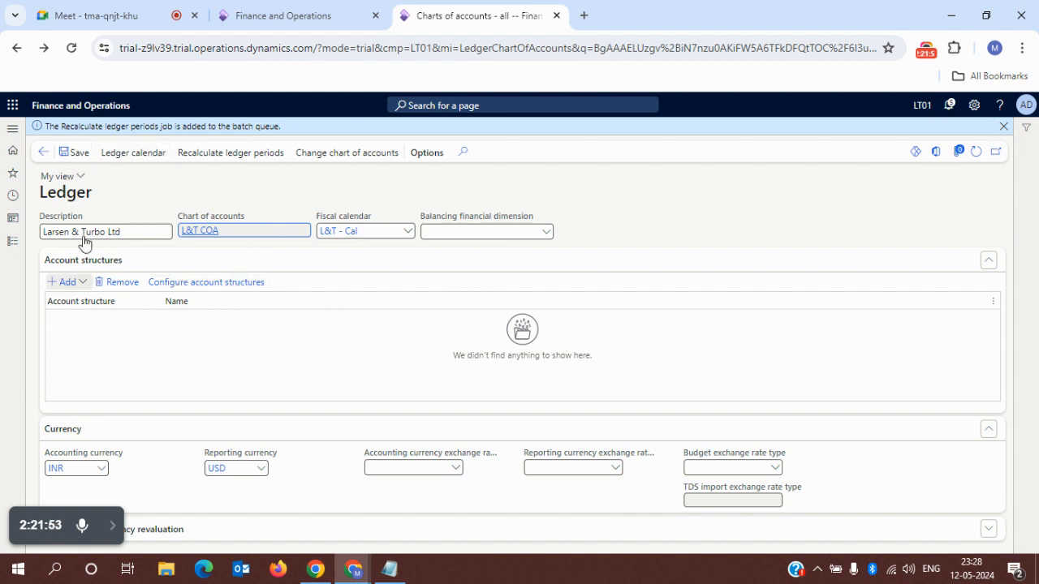
{"action": "left_click", "coordinate": [74, 154]}
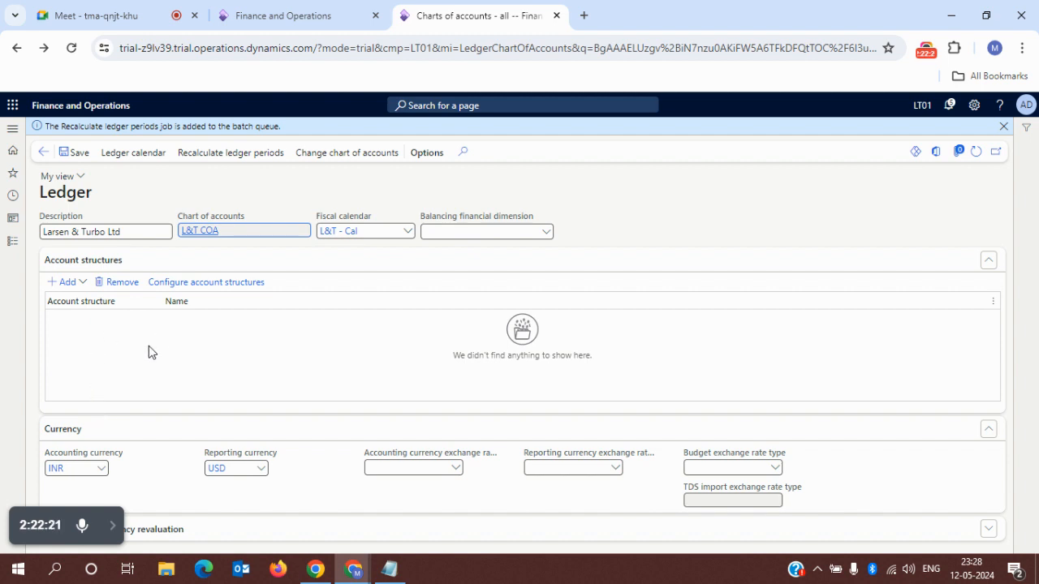
- Open the L&T COA from the ledger's chart of accounts and examine its main accounts and the Cash Account details
{"action": "left_click", "coordinate": [193, 236]}
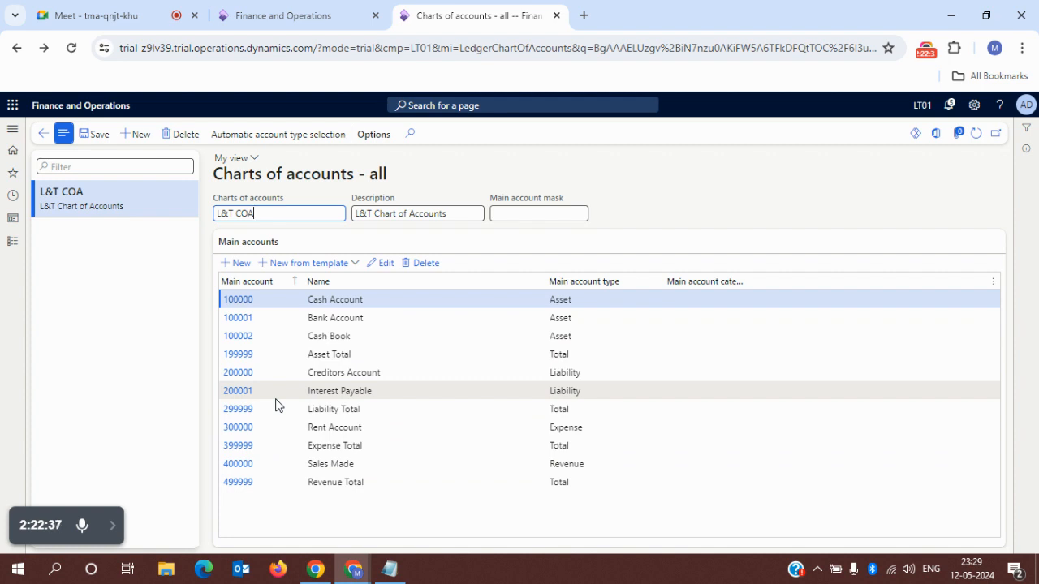
{"action": "left_click", "coordinate": [40, 135]}
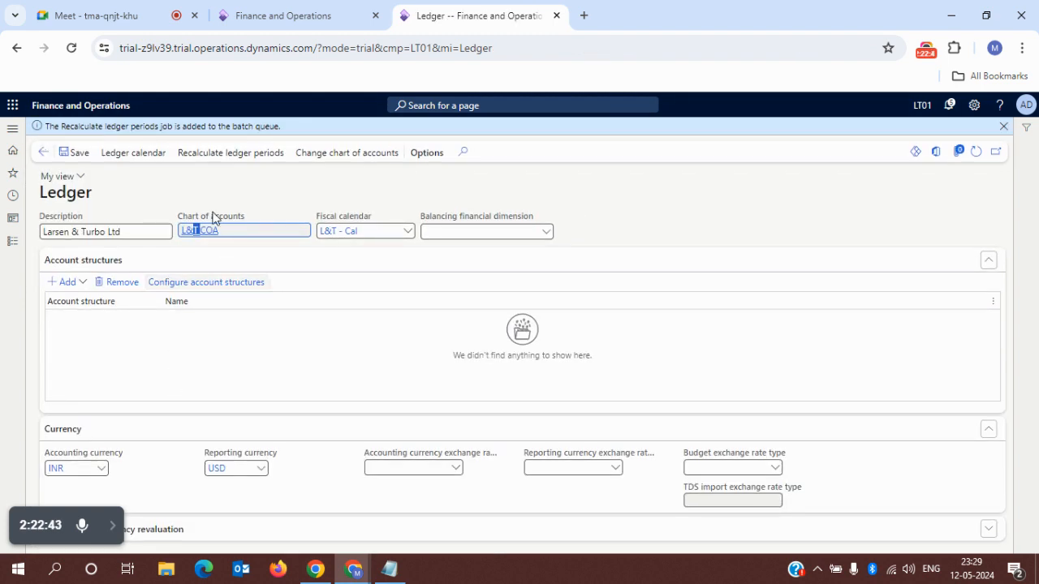
{"action": "left_click", "coordinate": [208, 230]}
{"action": "left_click", "coordinate": [208, 232]}
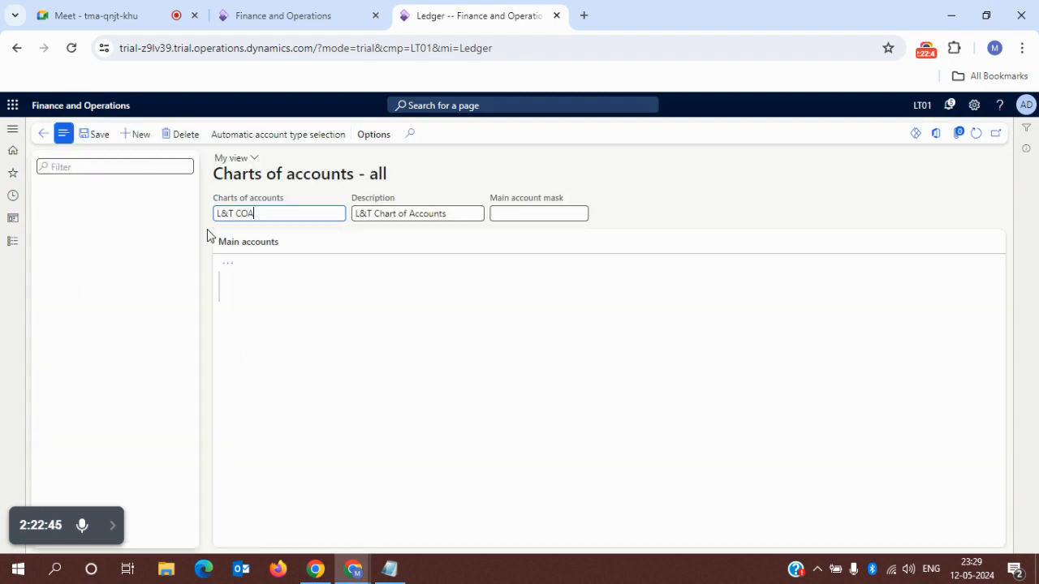
{"action": "left_click", "coordinate": [237, 302]}
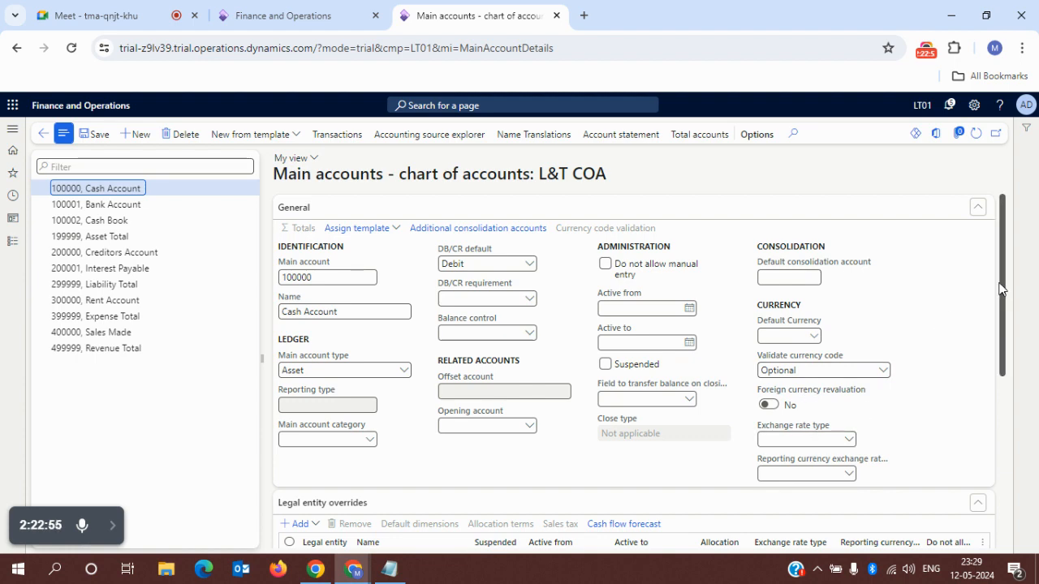
{"action": "left_click_drag", "start_coordinate": [1004, 289], "coordinate": [1012, 170]}
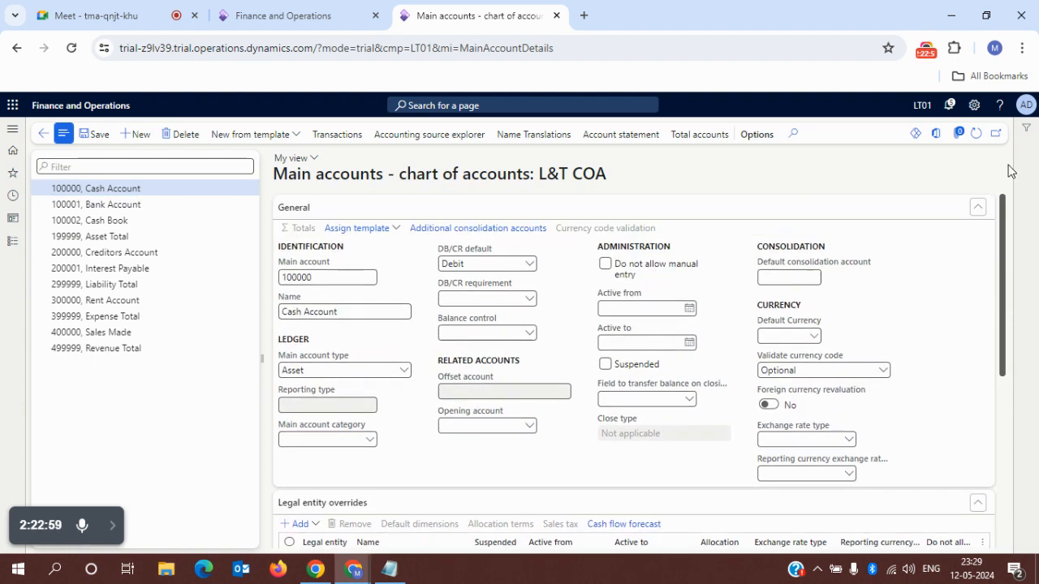
{"action": "left_click", "coordinate": [115, 532]}
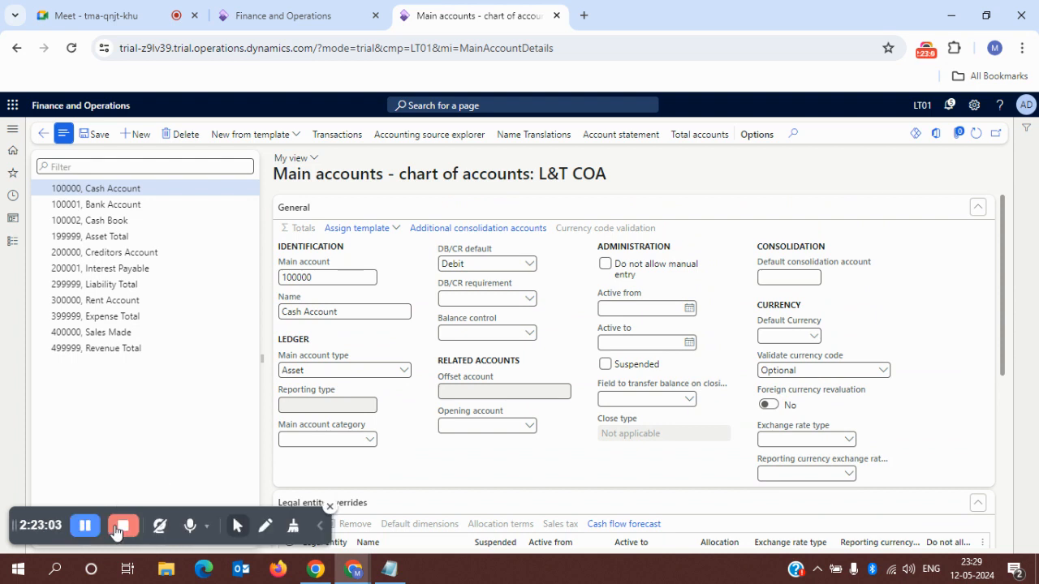